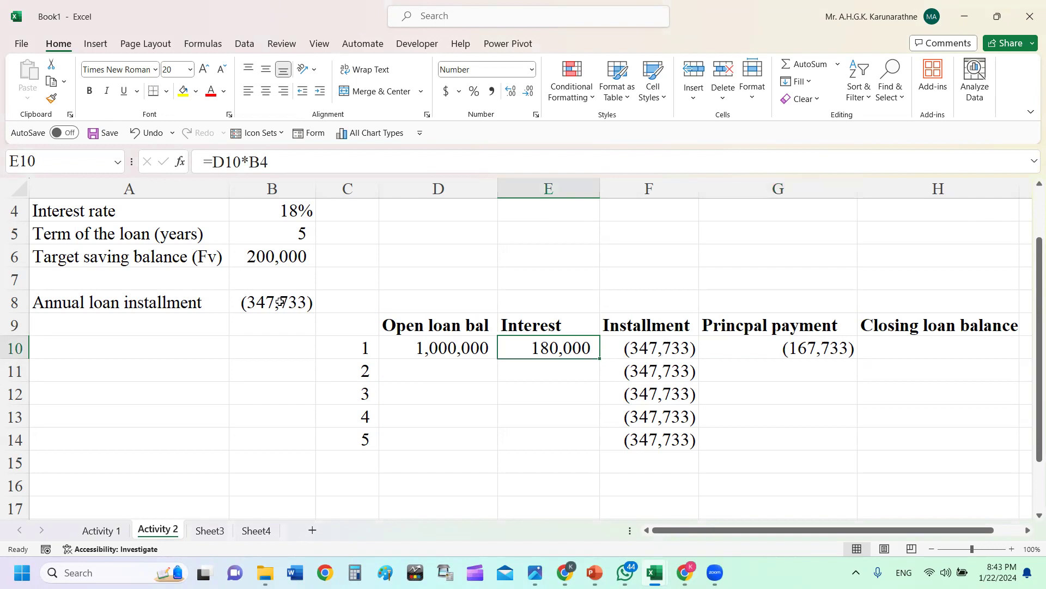
- Calculate the year 1 closing loan balance in H10 by adding opening balance and principal payment with =D10+G10
left_click(802, 344)
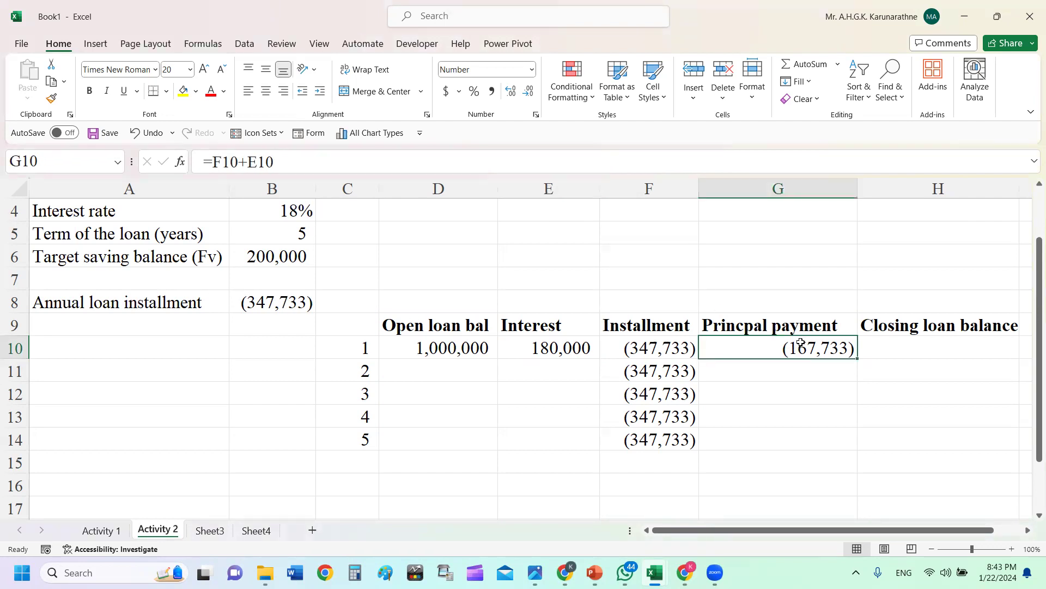
left_click(659, 347)
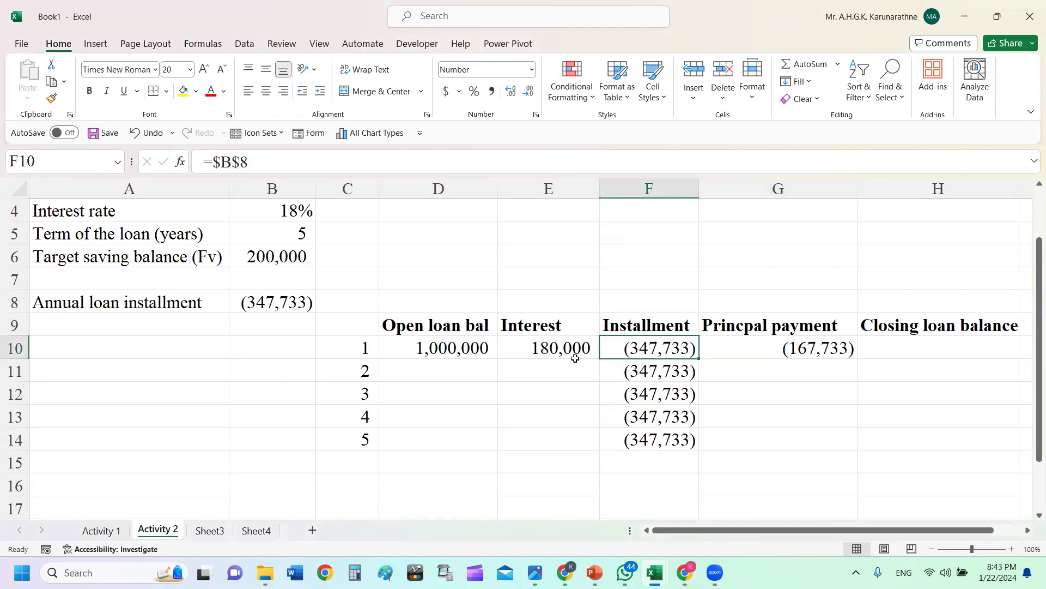
left_click(825, 348)
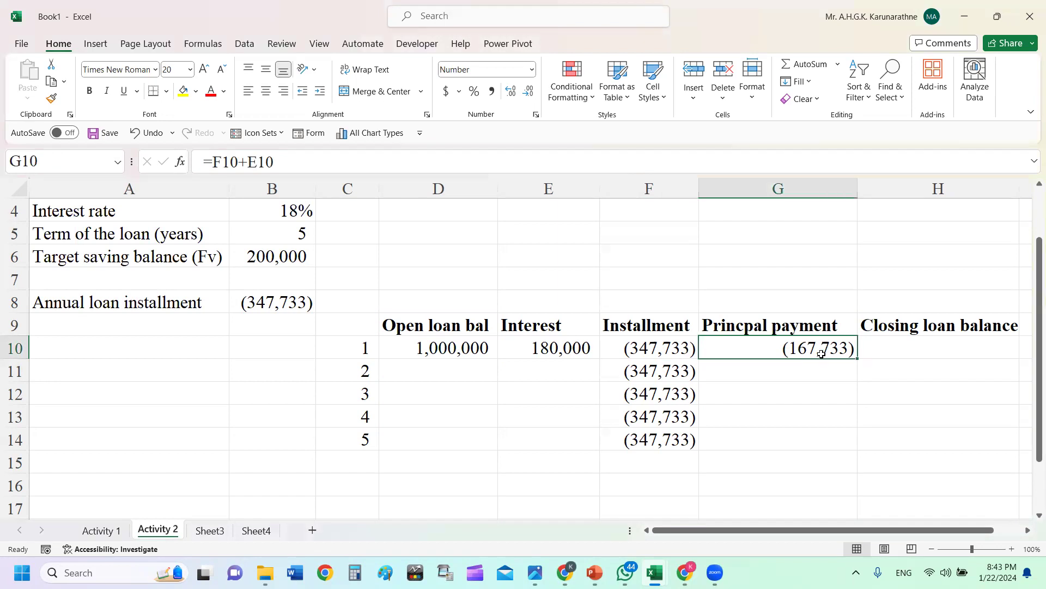
double_click(897, 346)
type("=")
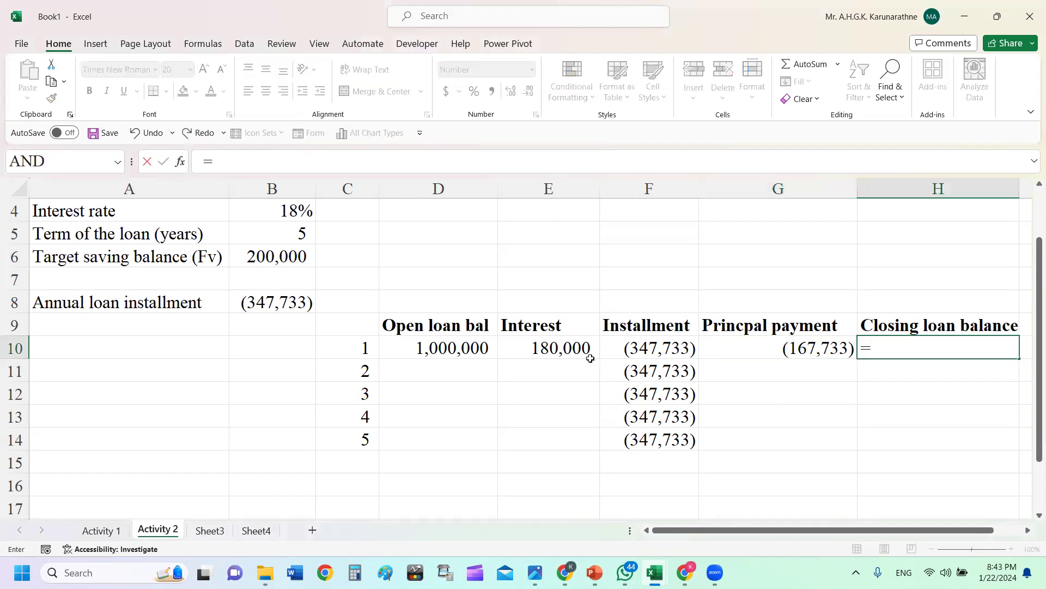
left_click(466, 347)
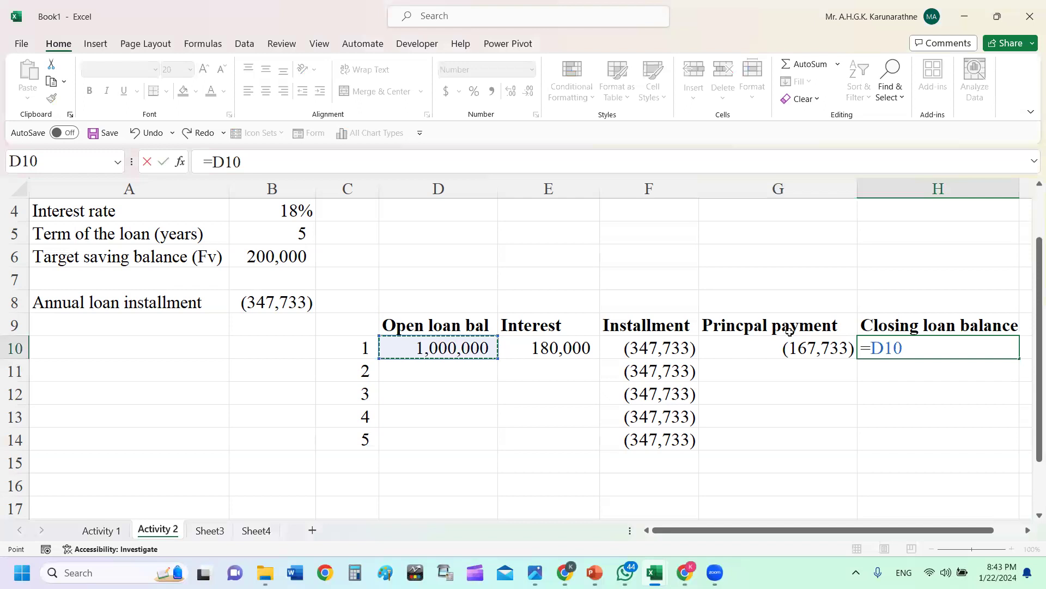
type("+")
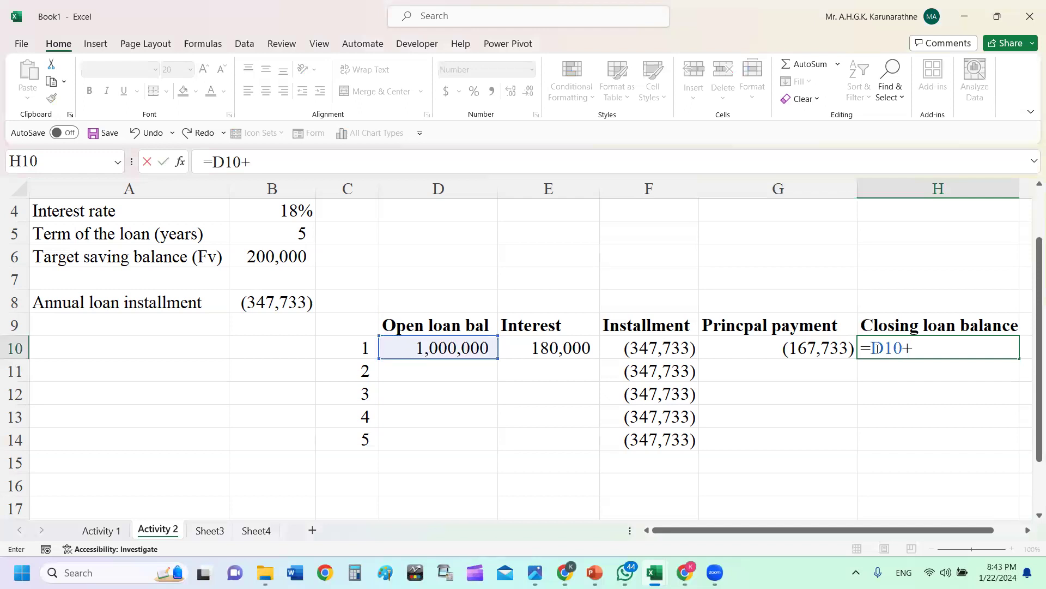
left_click(812, 346)
key("Return")
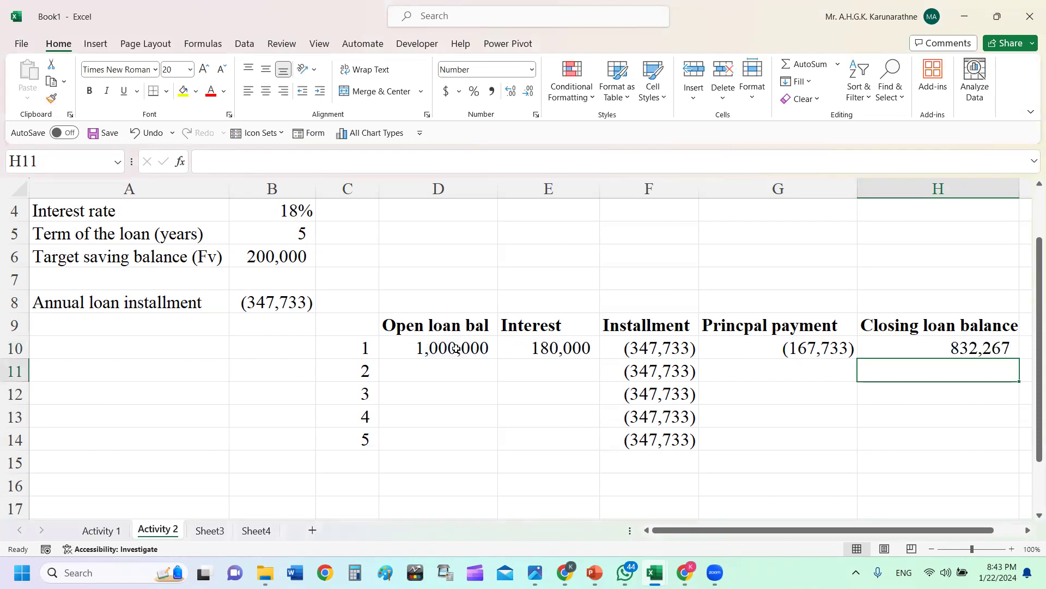
- Link the year 2 opening loan balance in D11 to the year 1 closing balance with =H10
left_click(973, 342)
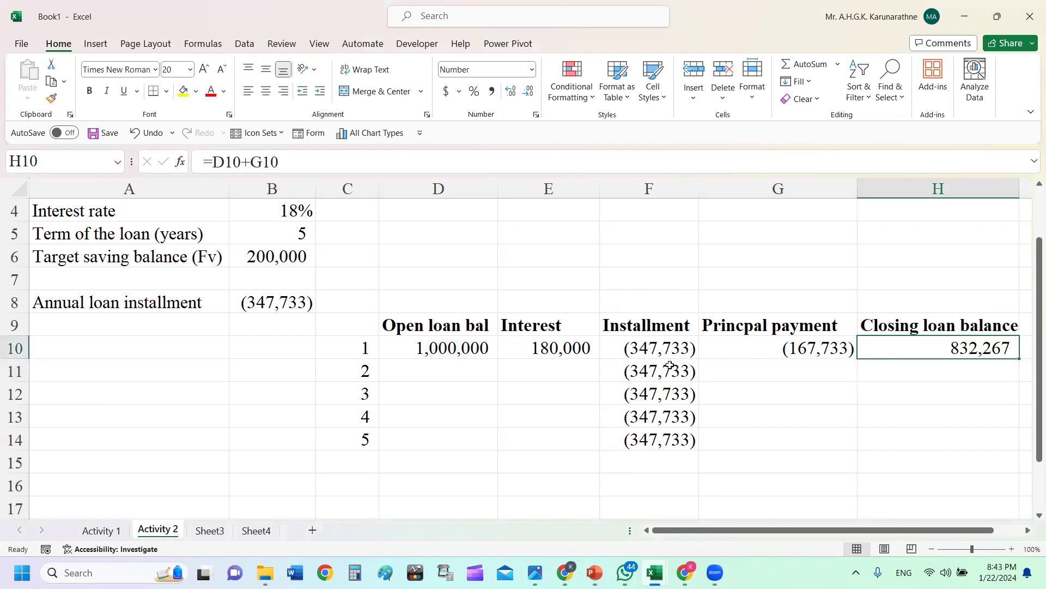
left_click(456, 366)
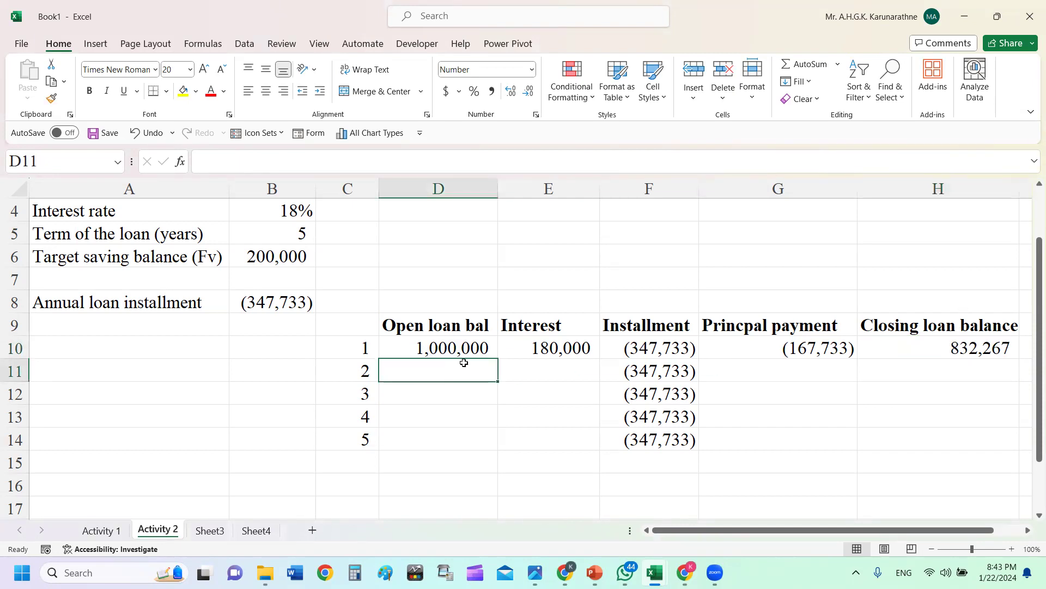
type("=")
left_click(946, 348)
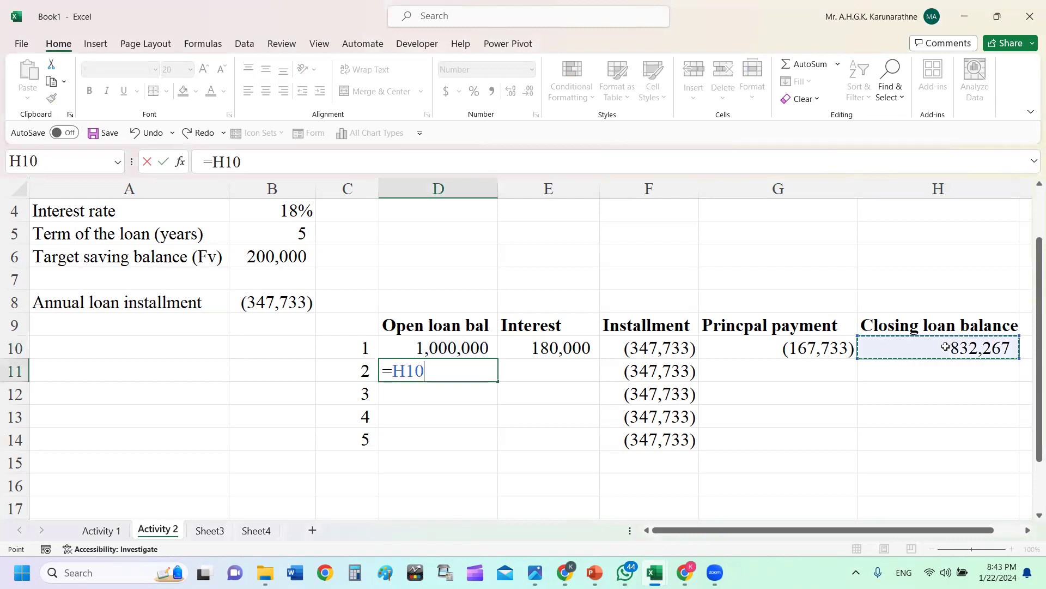
key("Return")
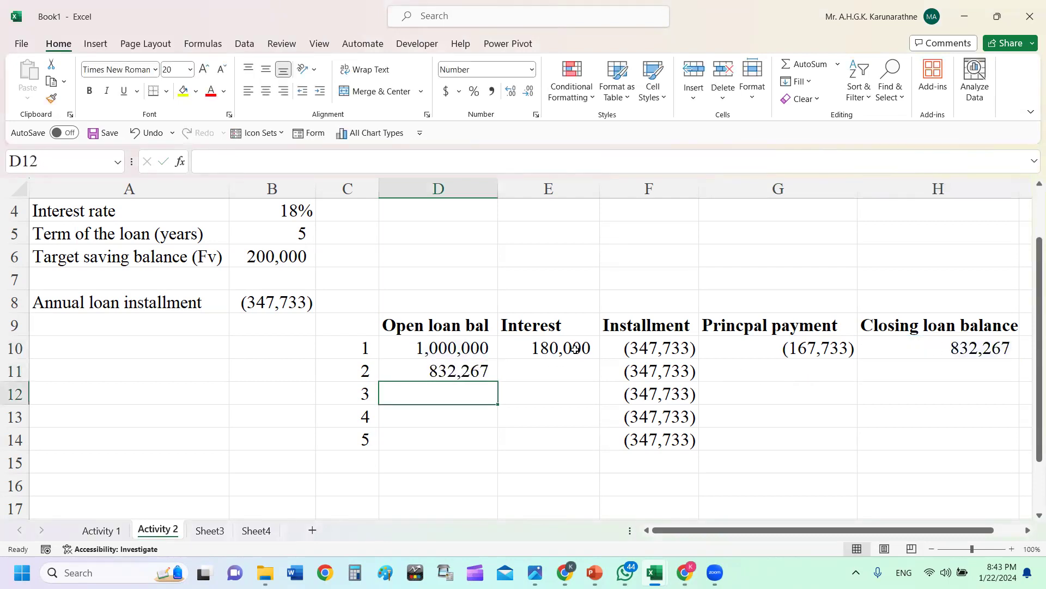
- Fill the interest, principal payment and closing balance formulas down to year 2, and the opening balance formula down to year 3
left_click(575, 349)
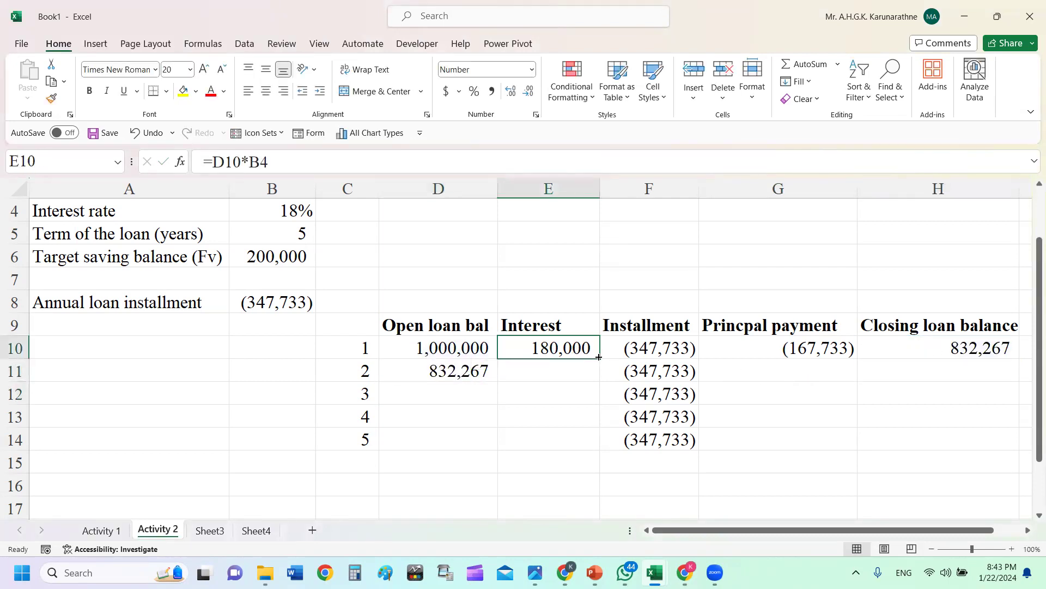
left_click_drag(600, 357, 600, 379)
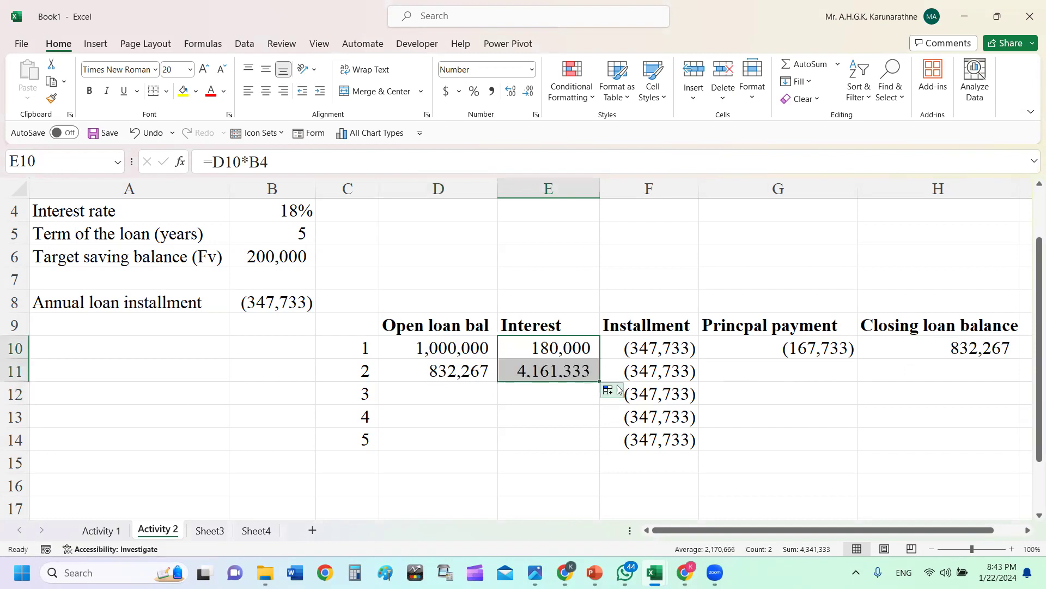
left_click(844, 355)
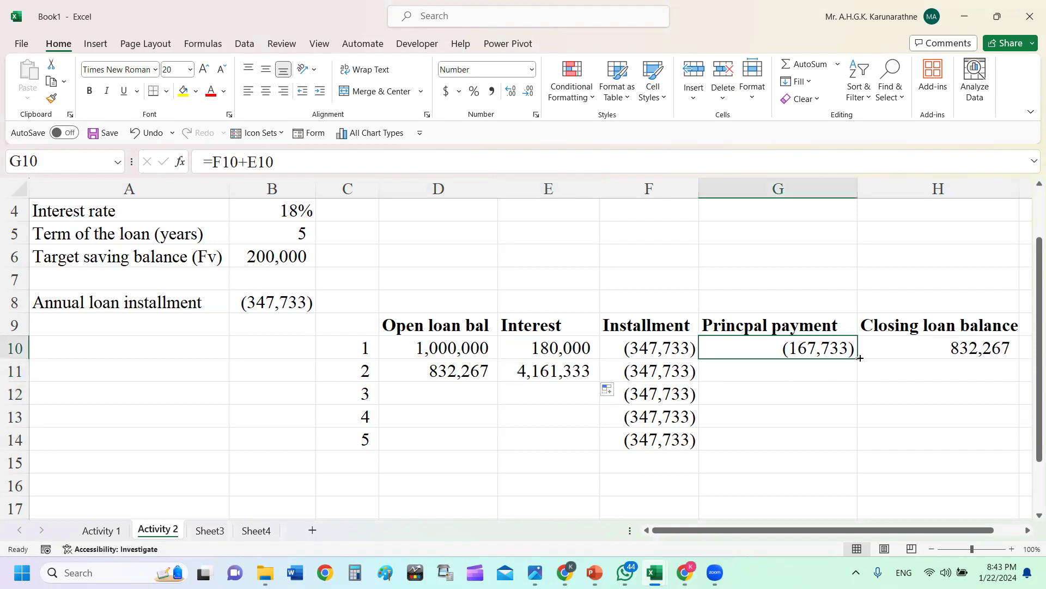
left_click_drag(860, 358, 856, 381)
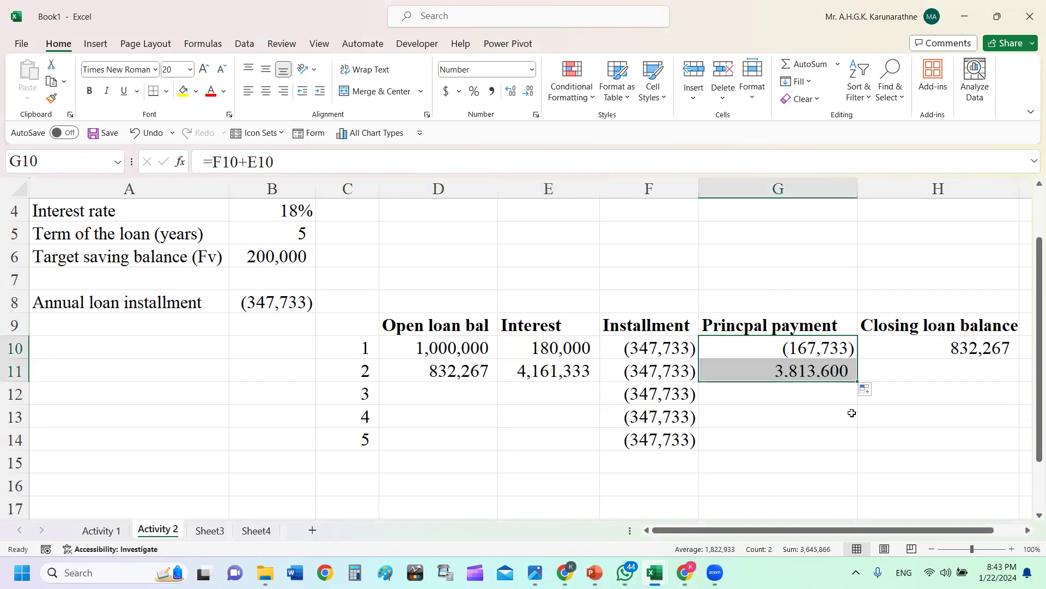
left_click(973, 352)
left_click_drag(1021, 356, 1019, 382)
left_click(472, 374)
left_click_drag(497, 382, 498, 398)
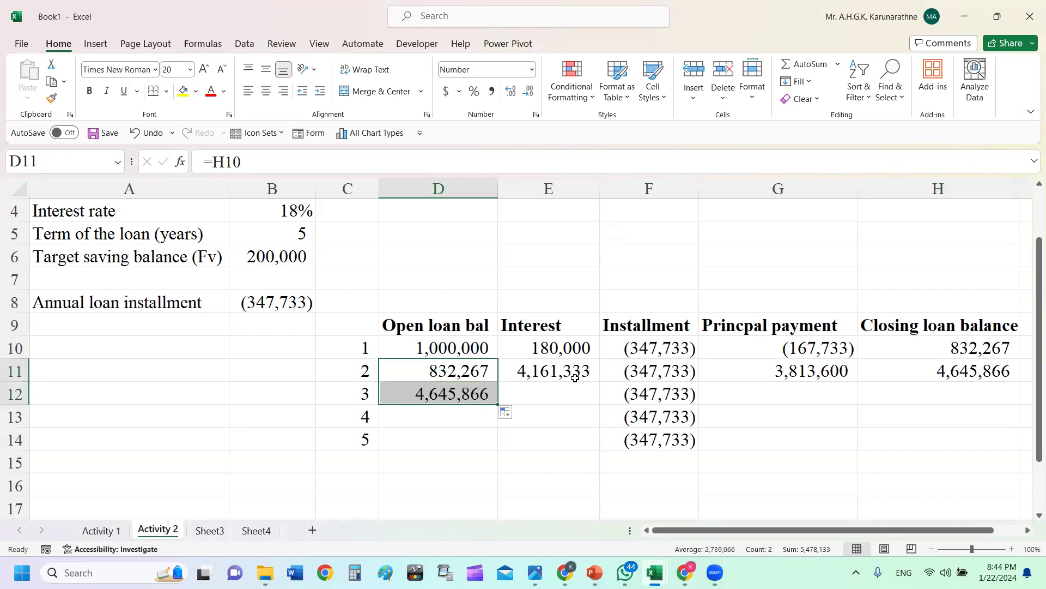
- Check the year 1 principal, installment and interest formulas, and clear the year 2 interest in E11
left_click(808, 350)
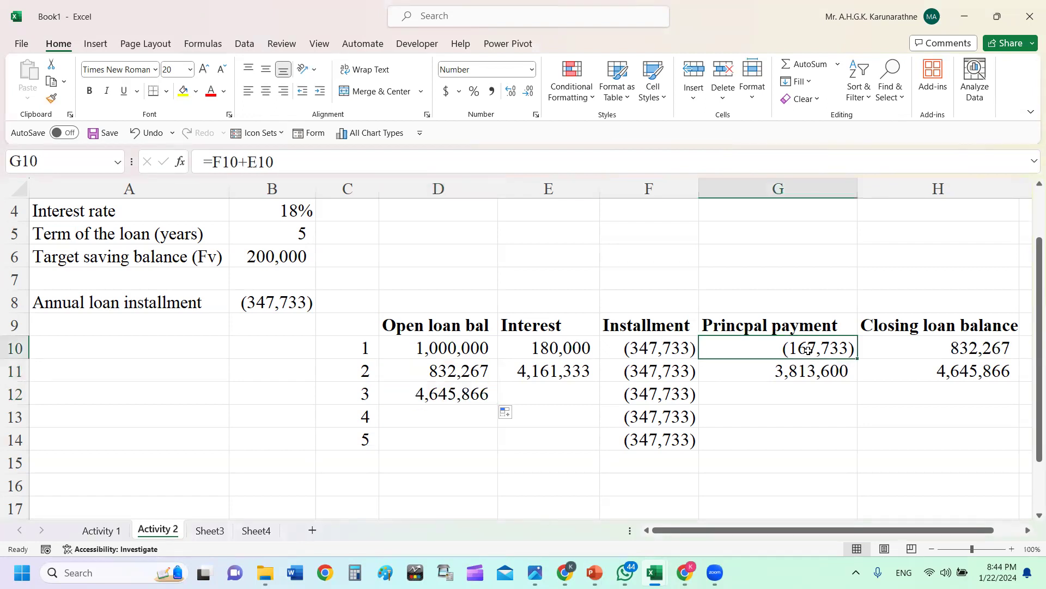
left_click(658, 350)
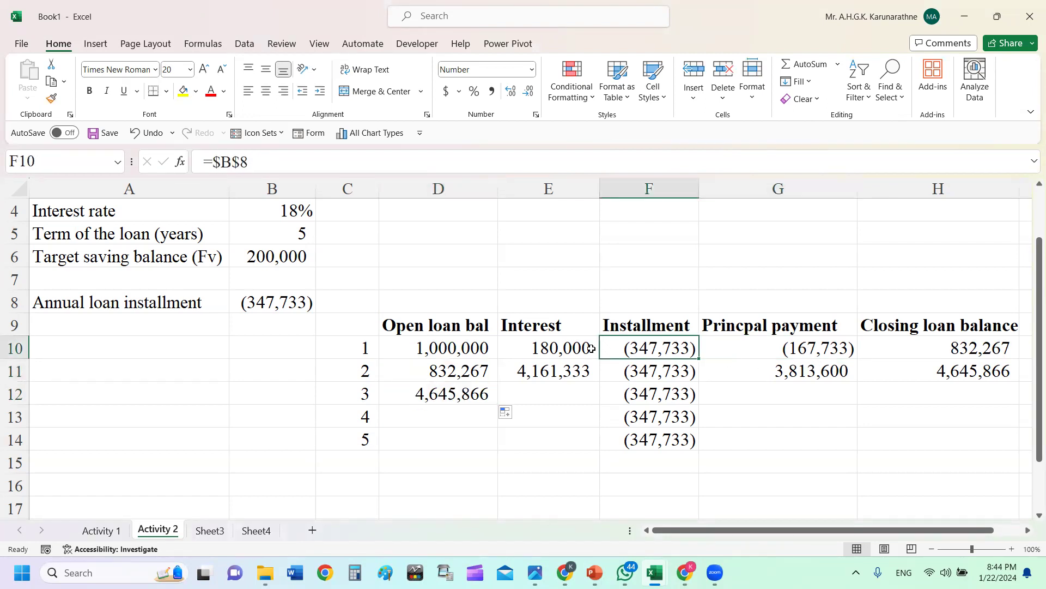
left_click(565, 350)
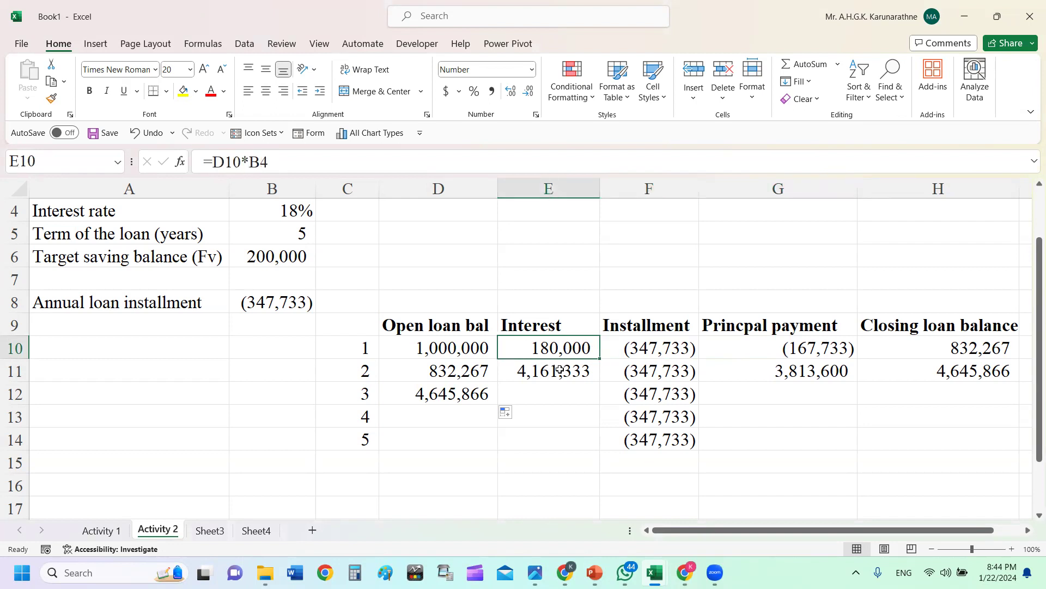
left_click(555, 370)
key("Delete")
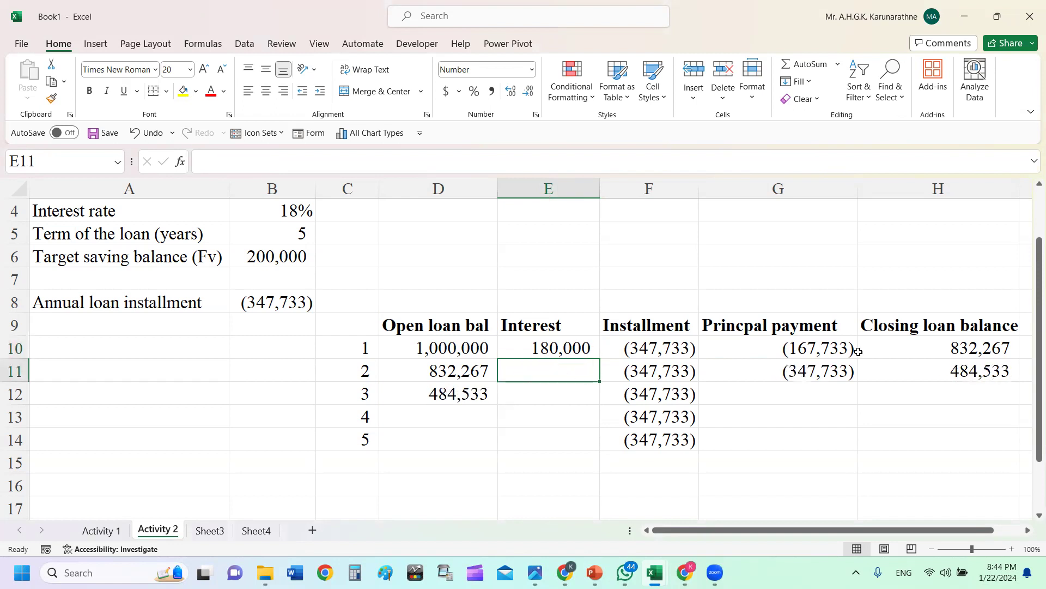
- Re-enter the year 1 interest formula in E10 with an absolute interest rate reference as =D10*$B$4
left_click(580, 353)
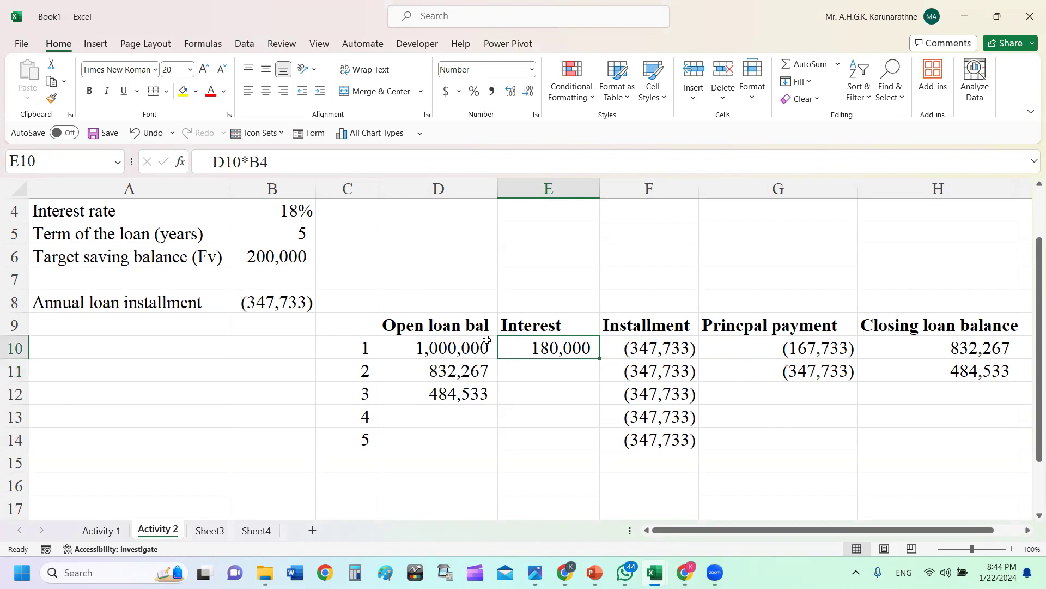
type("=")
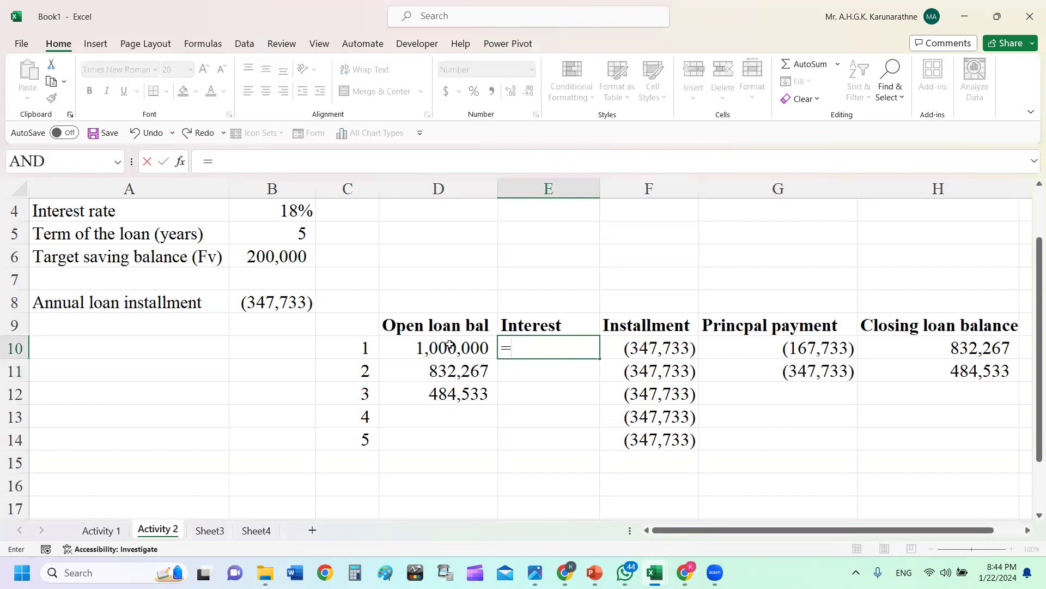
left_click(451, 347)
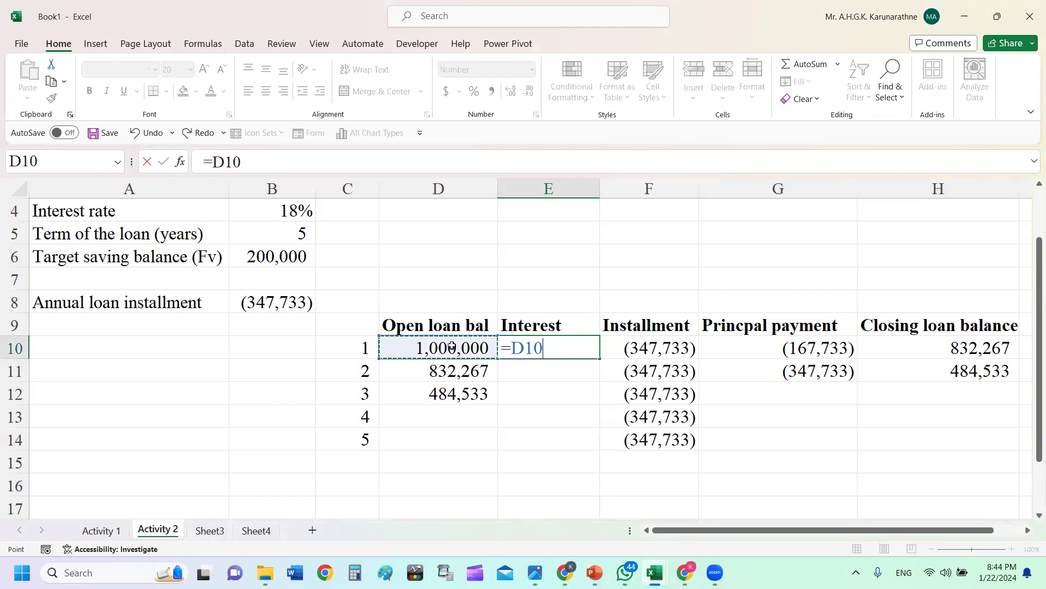
type("*")
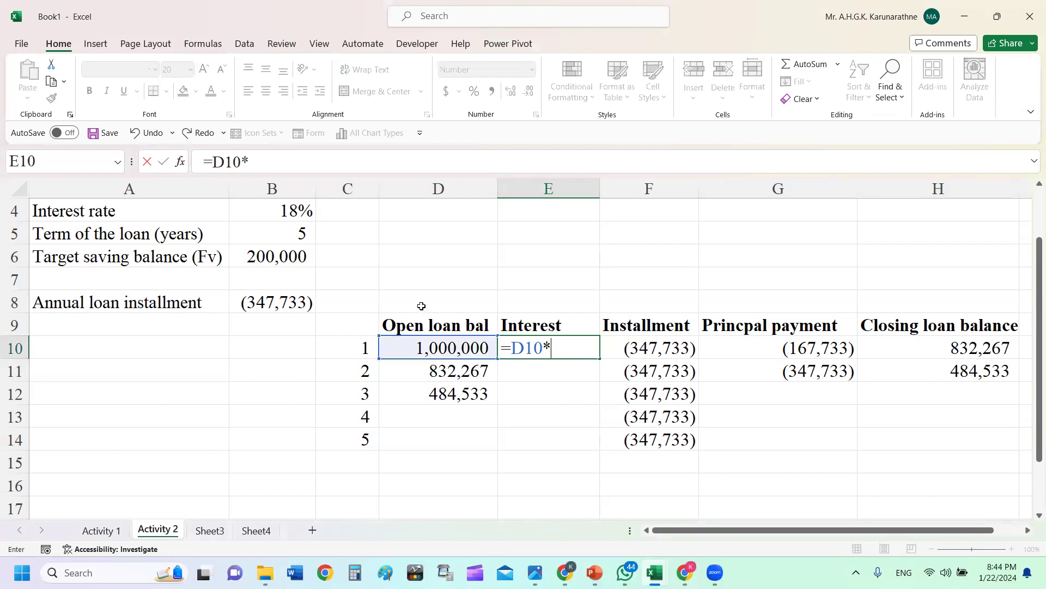
left_click(285, 212)
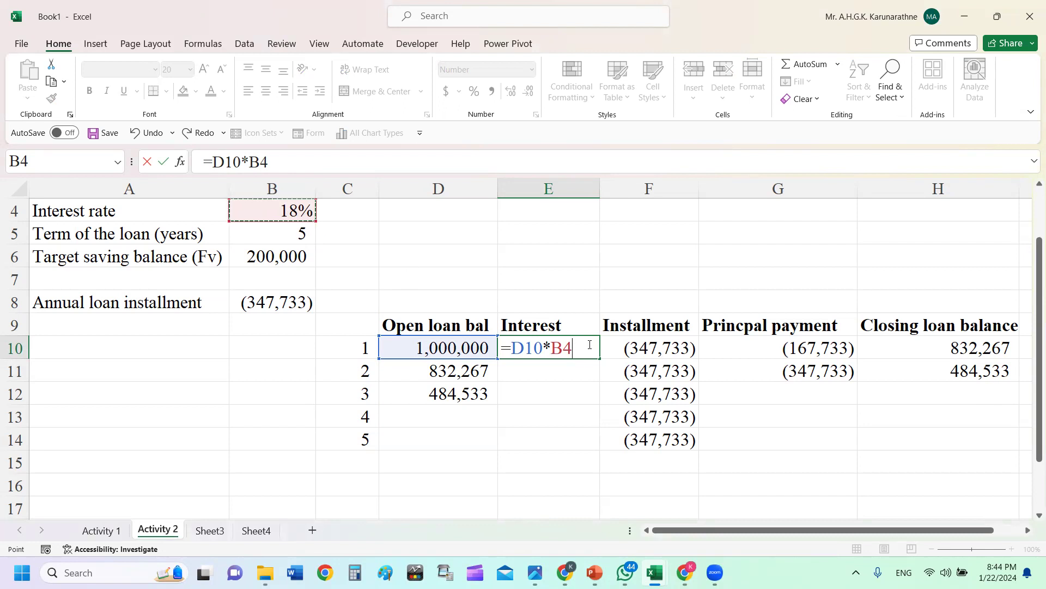
key("F4")
key("Return")
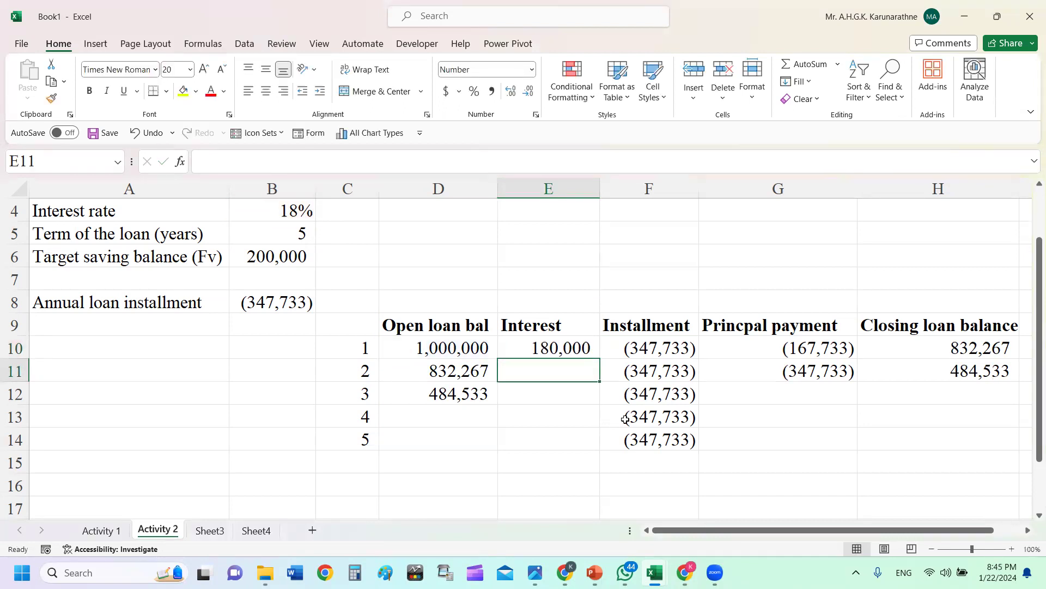
- Fill the interest formula from E10 down through year 3 in E12
left_click(576, 349)
left_click_drag(601, 358, 602, 380)
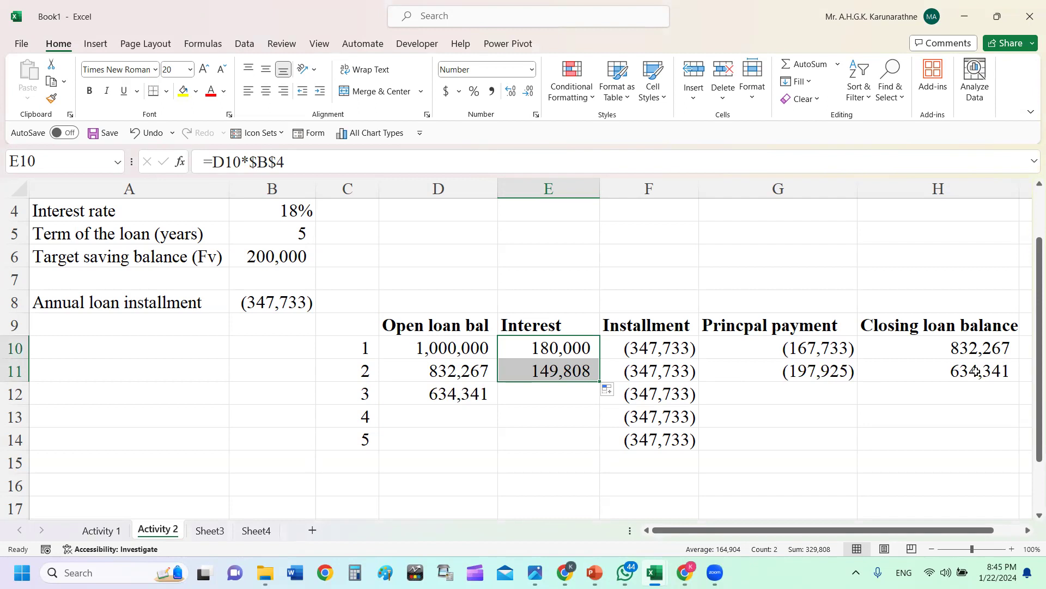
left_click(443, 394)
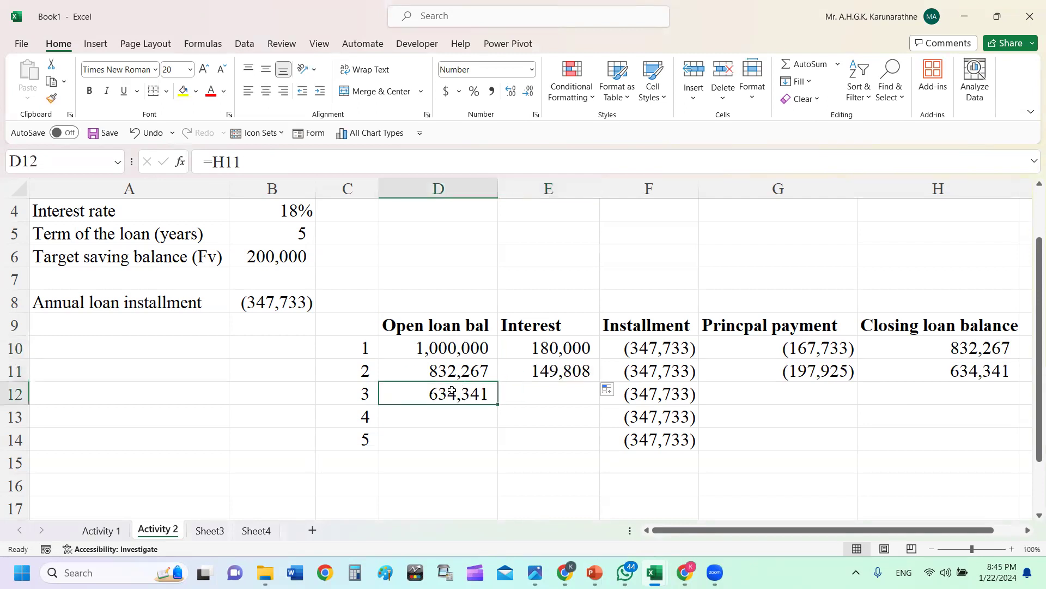
left_click(575, 372)
left_click_drag(599, 380, 599, 404)
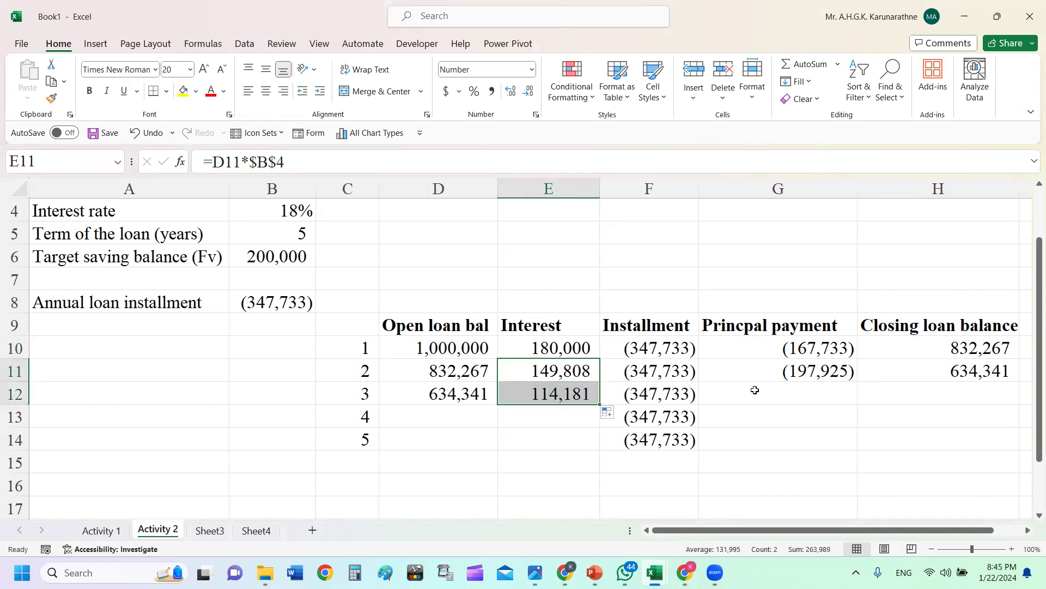
- Fill the year 2 principal payment and closing loan balance formulas down to year 3 in row 12
left_click(802, 376)
left_click_drag(857, 382, 857, 403)
left_click(954, 372)
left_click_drag(1019, 381, 1000, 406)
- Fill the year 3 opening loan balance and interest formulas down through year 5 in row 14
left_click_drag(490, 397, 518, 401)
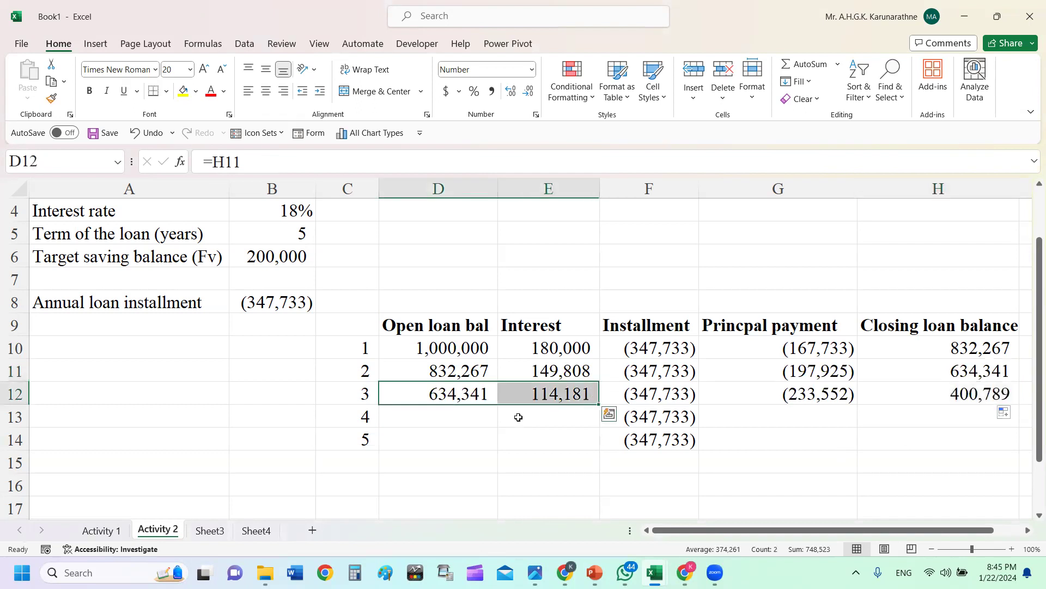
left_click(480, 395)
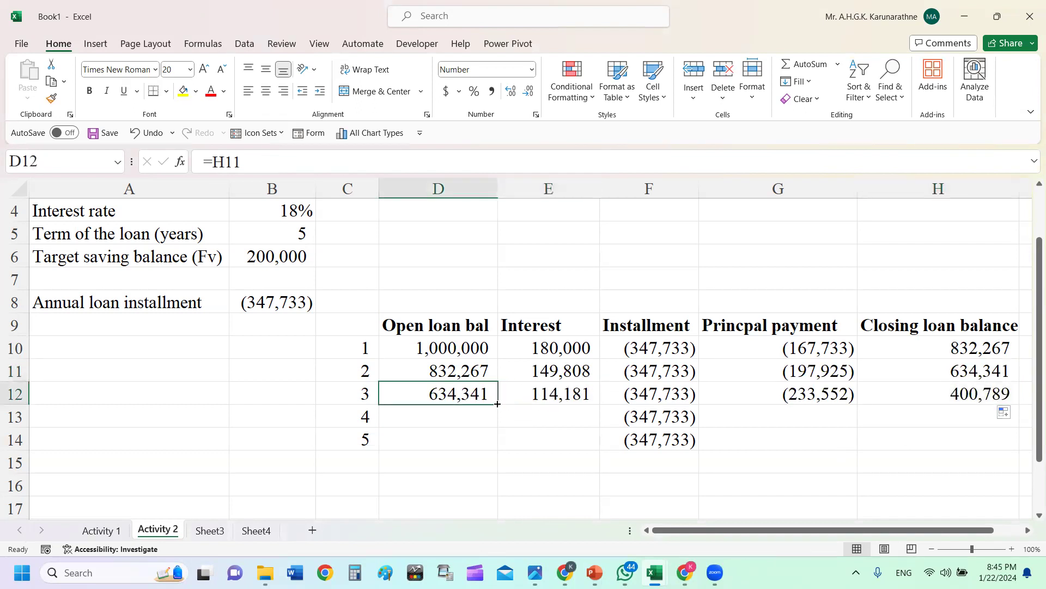
left_click_drag(497, 403, 502, 451)
left_click(596, 399)
left_click_drag(599, 403, 601, 453)
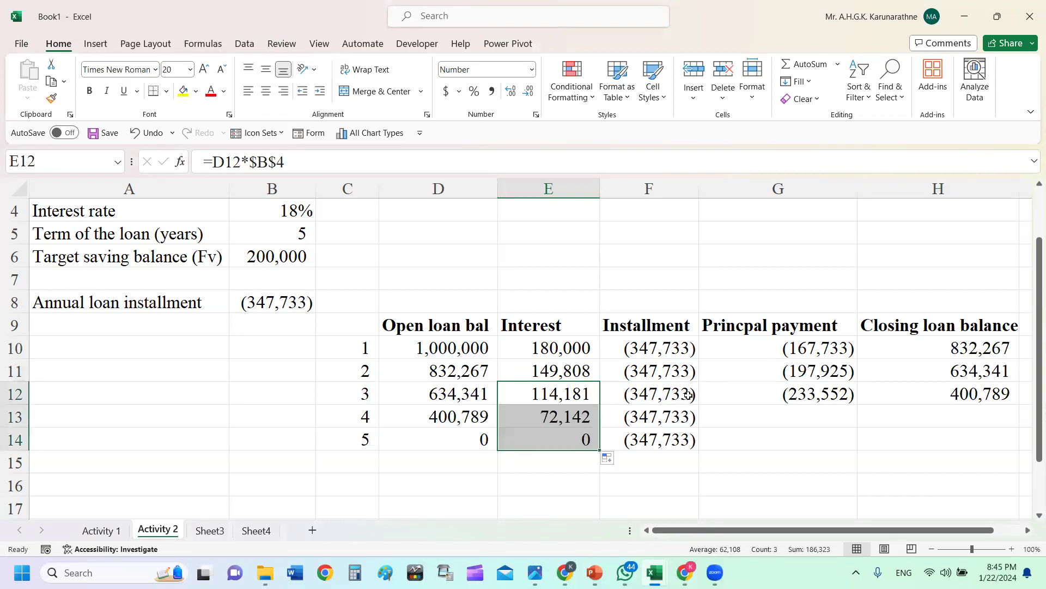
- Fill the year 3 principal payment and closing loan balance formulas down through year 5 in row 14
left_click(827, 400)
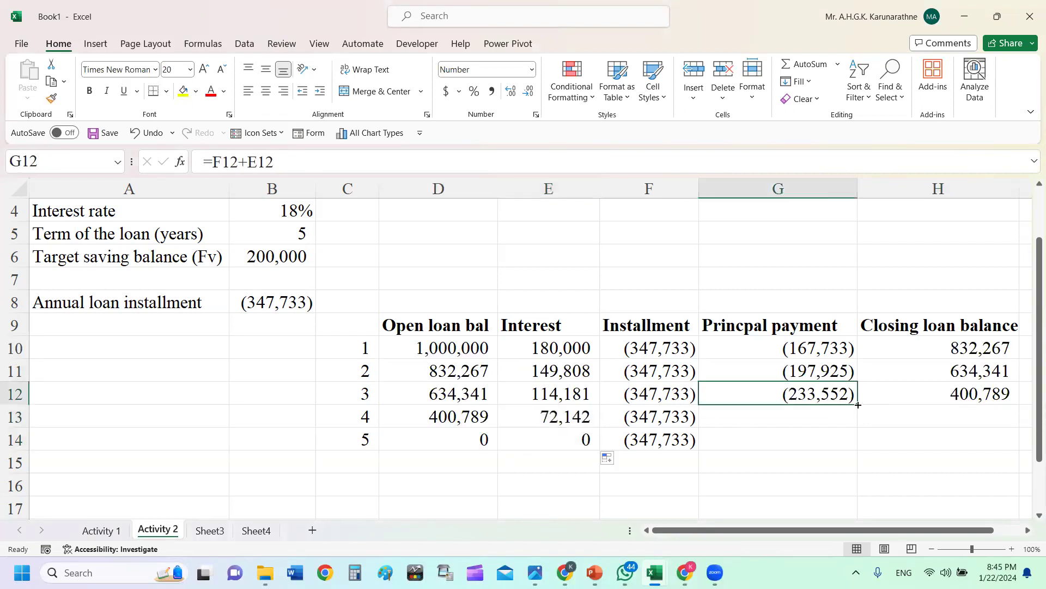
left_click_drag(859, 404, 864, 456)
left_click(959, 397)
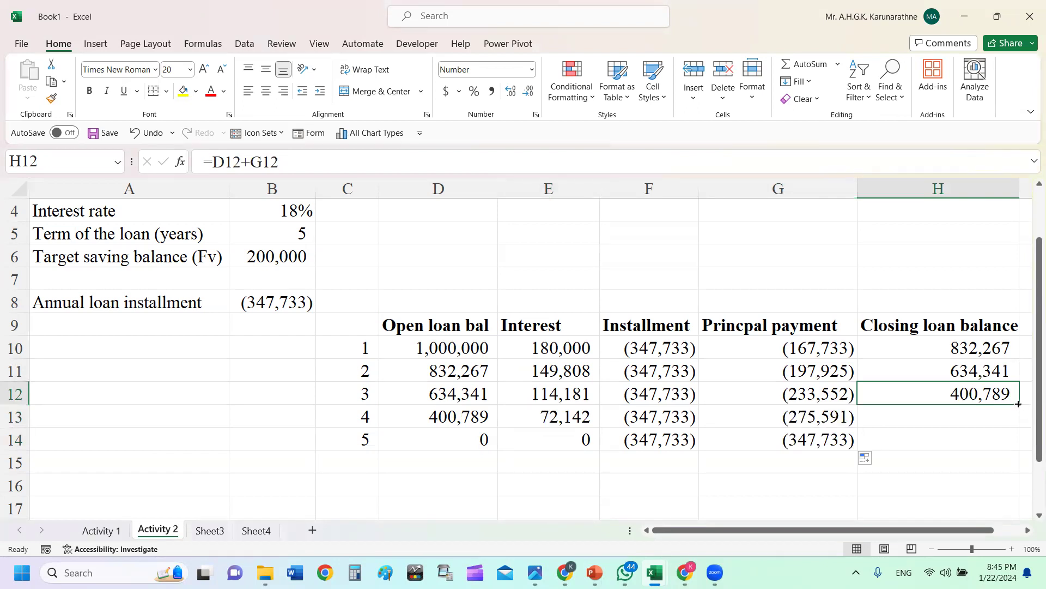
left_click_drag(1018, 403, 1016, 443)
left_click(890, 463)
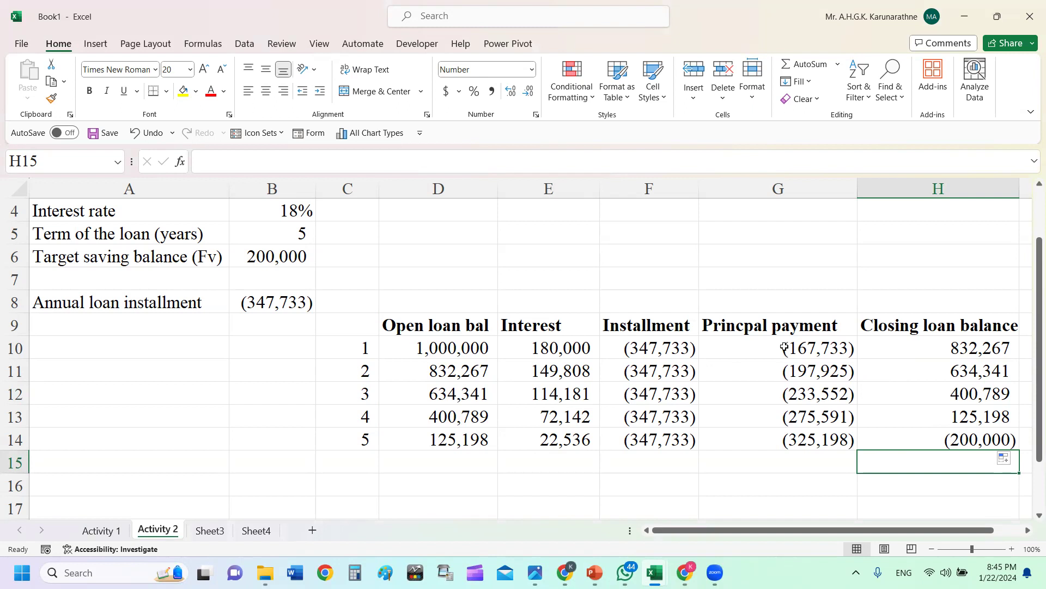
- Test a target saving balance of 0 in B6, and restore it to 200000
left_click(277, 258)
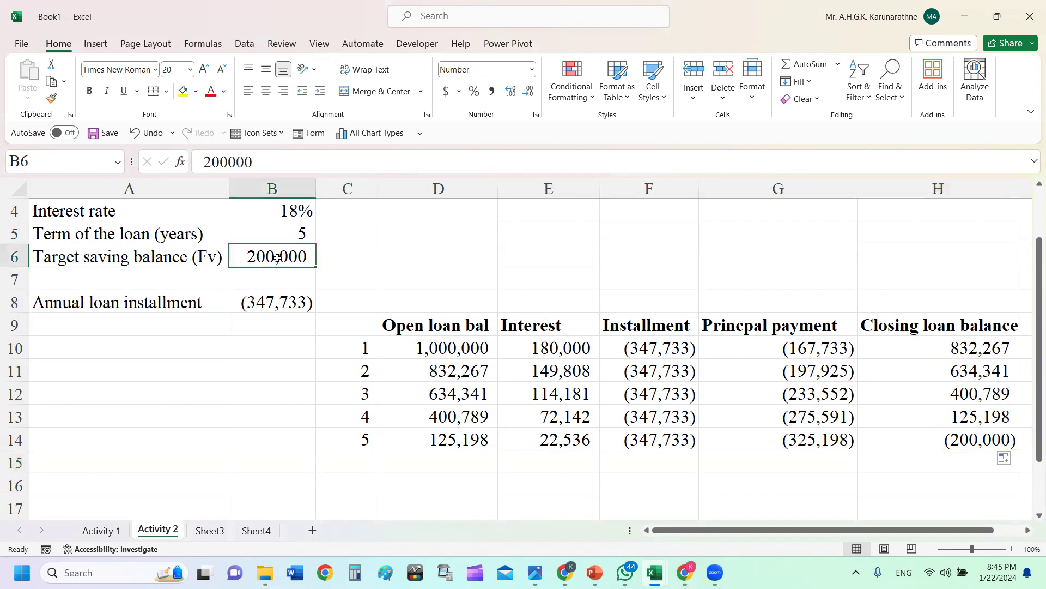
type("0")
key("Return")
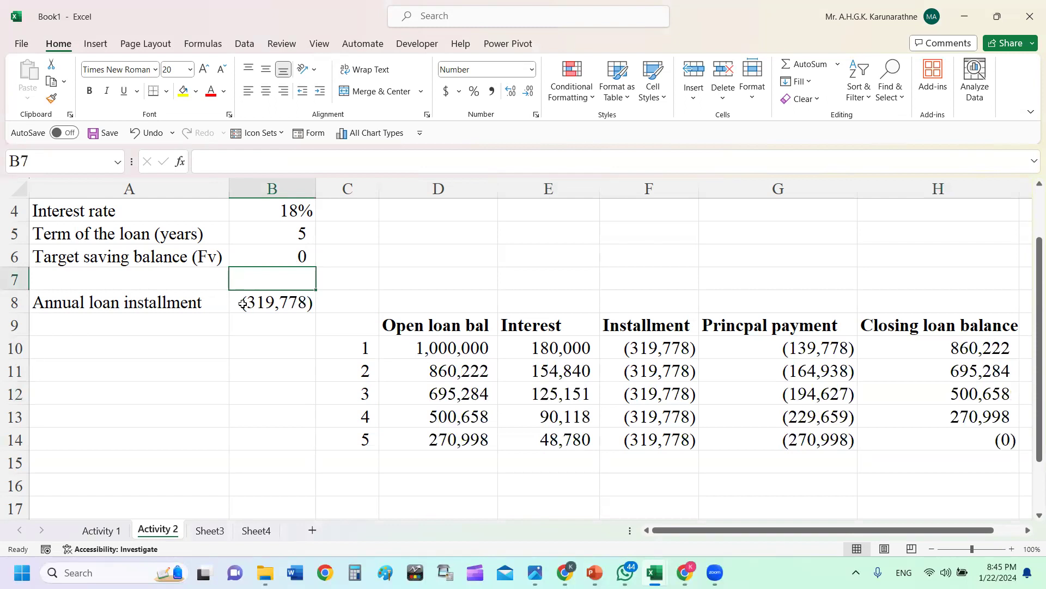
left_click(292, 254)
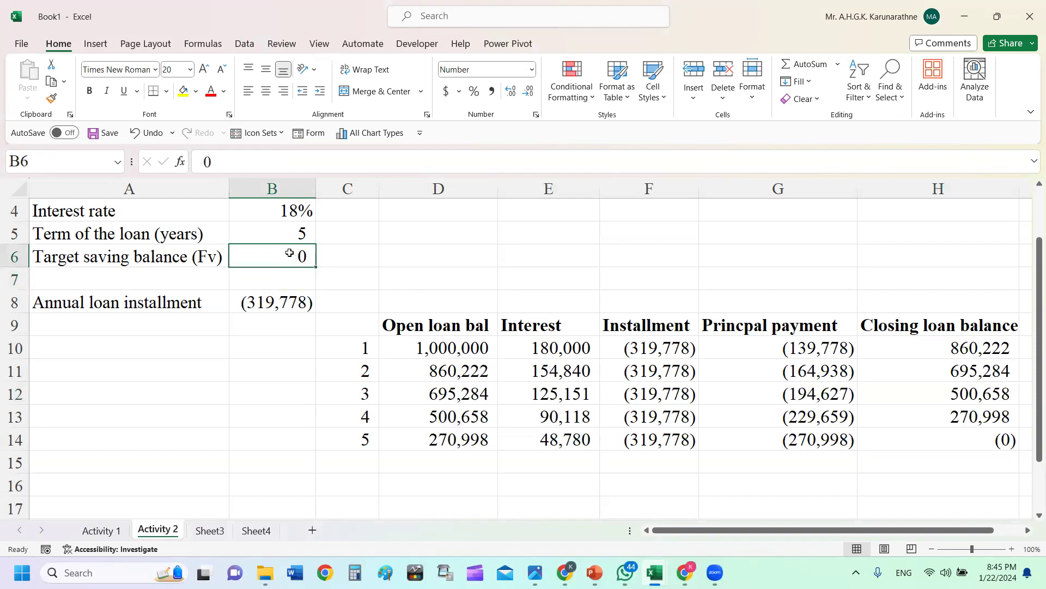
type("200000")
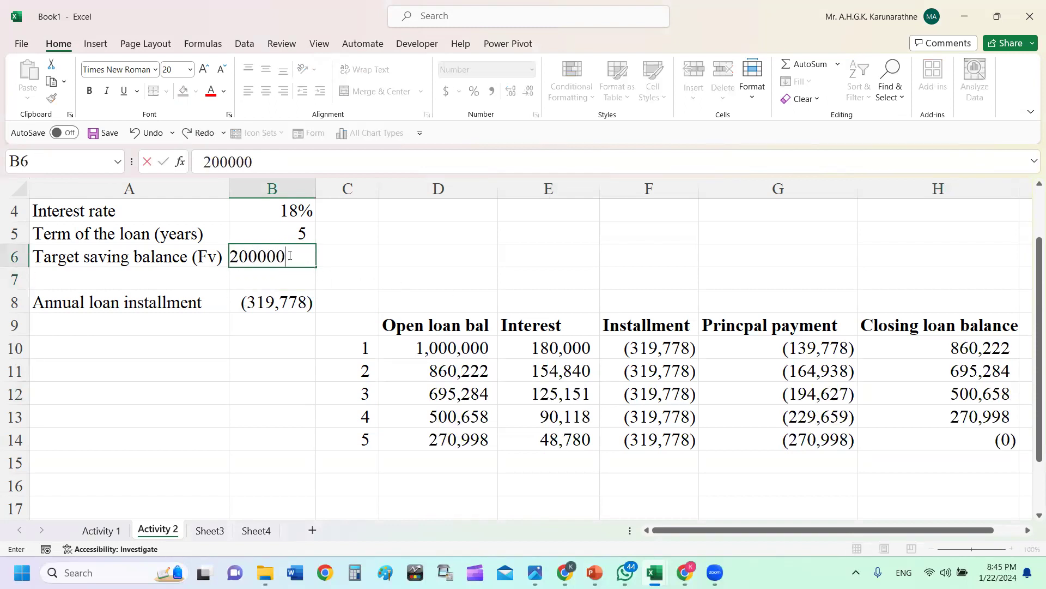
key("Return")
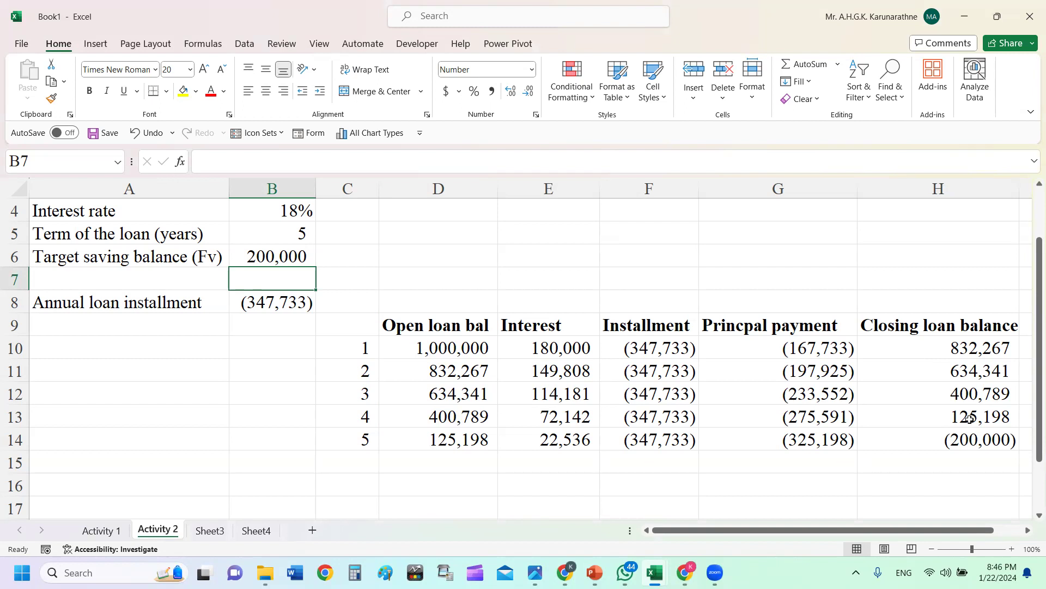
- Examine the closing loan balance formulas for years 1, 3 and 5 in column H
left_click(973, 349)
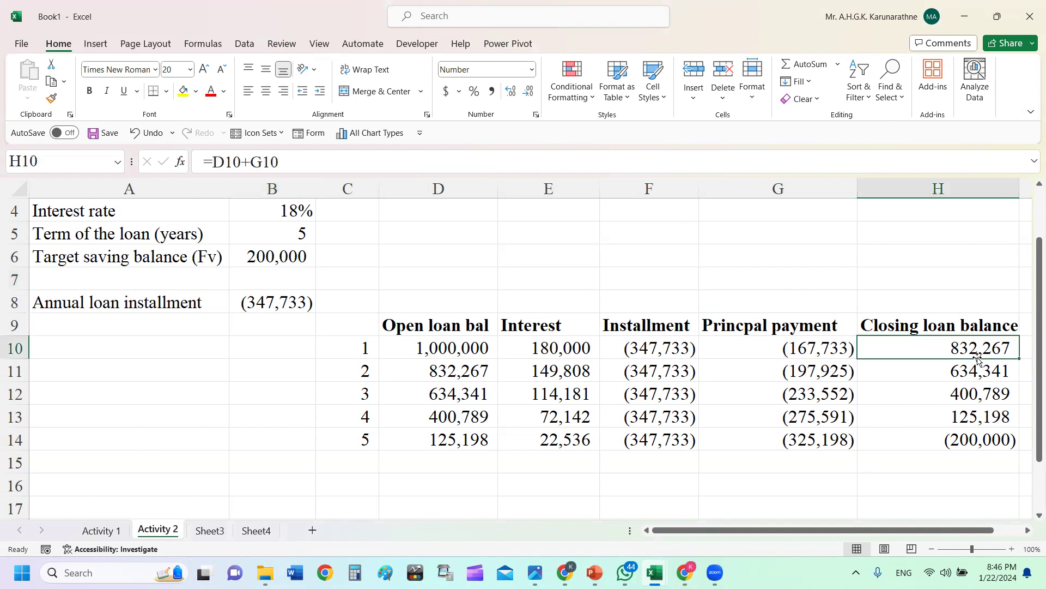
left_click(987, 384)
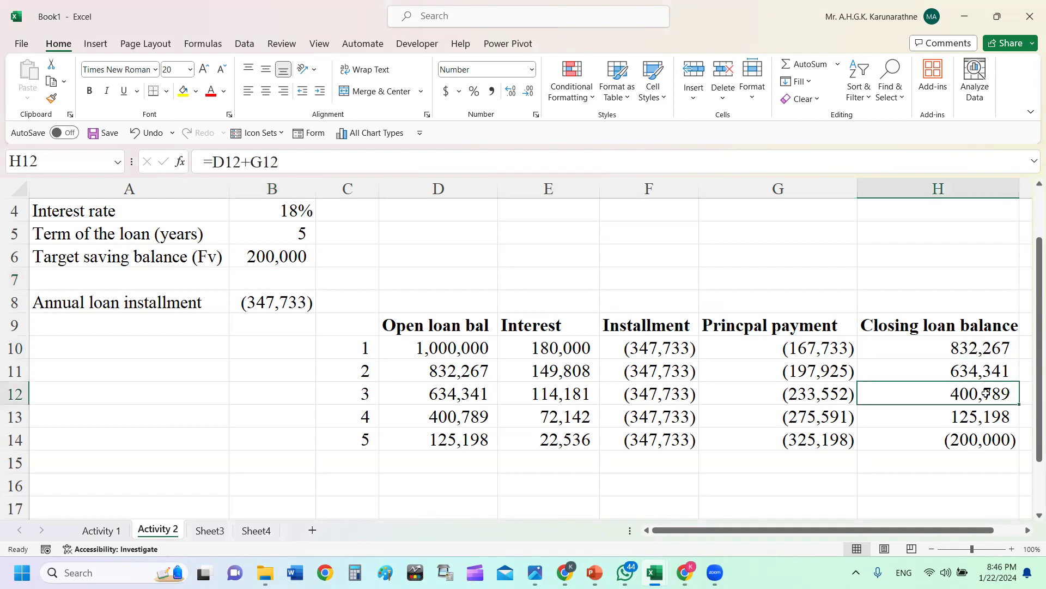
left_click(984, 441)
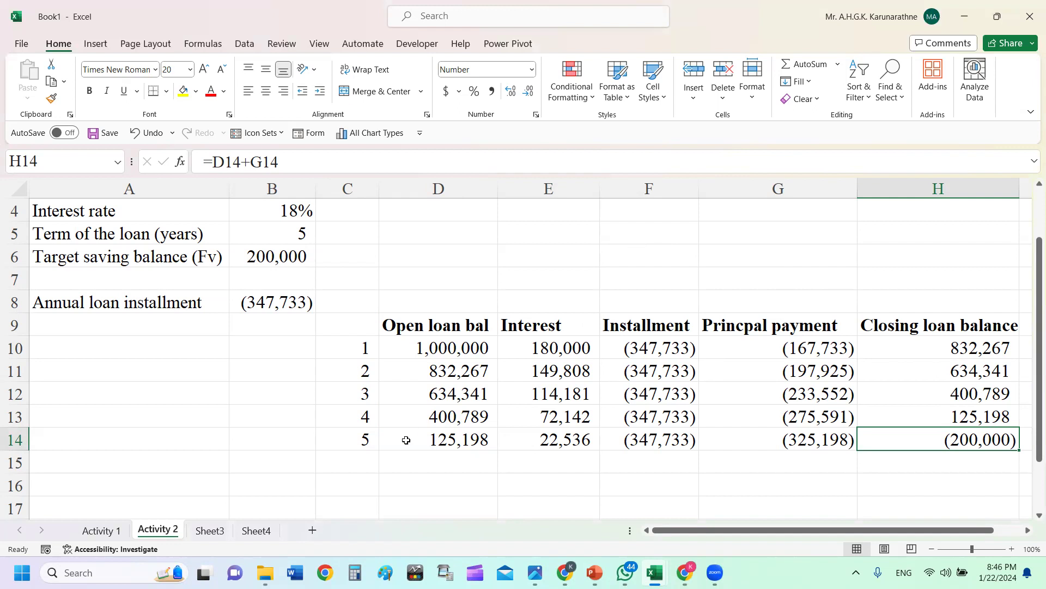
- Switch to the PowerPoint presentation and change the year in the Activity 3 slide's lease date to 2023
mouse_move(595, 572)
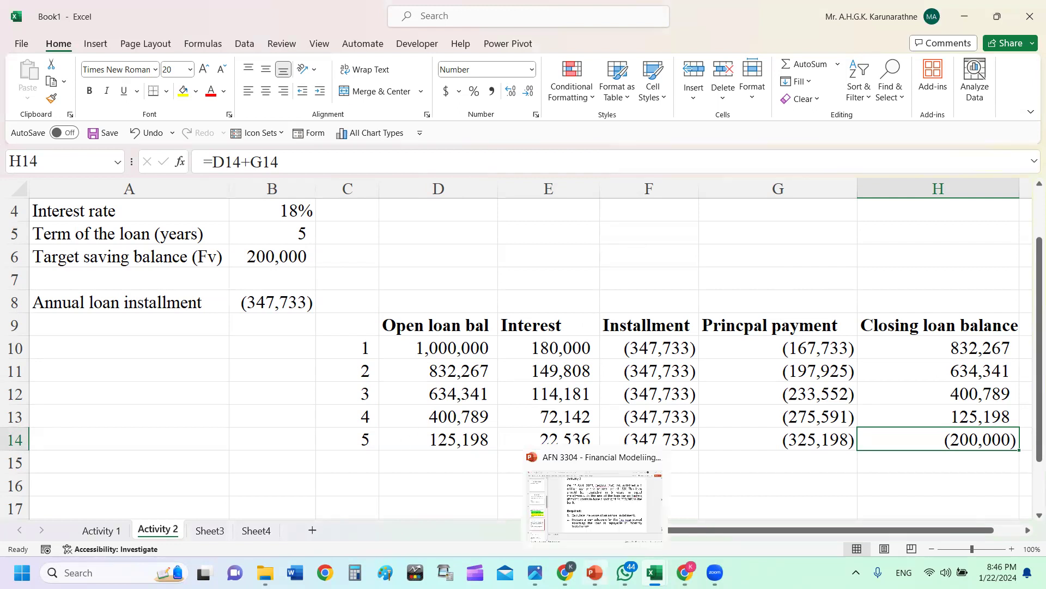
left_click(594, 504)
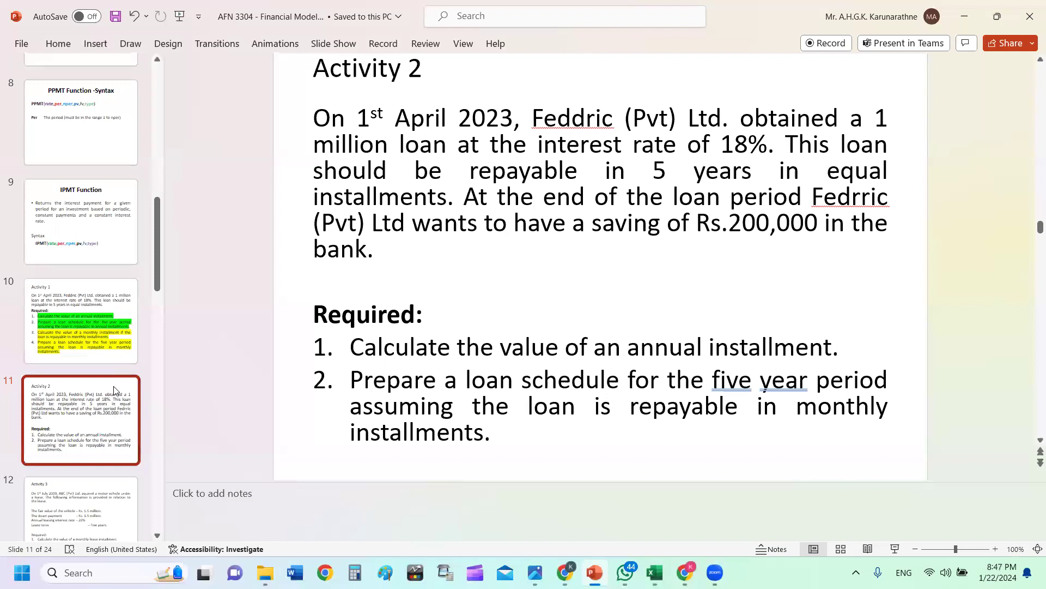
left_click(82, 498)
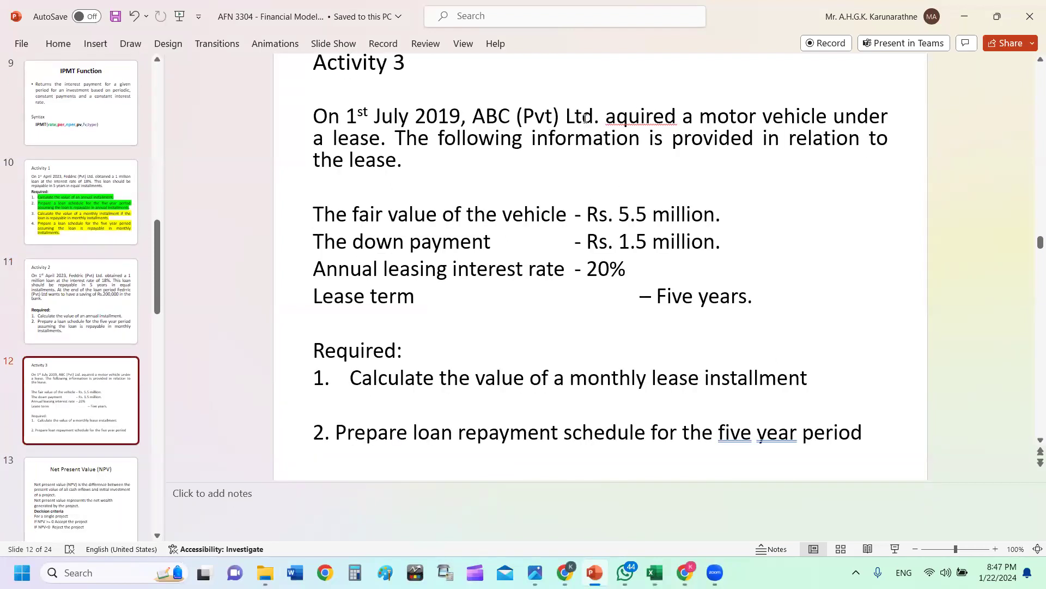
left_click_drag(439, 115, 461, 115)
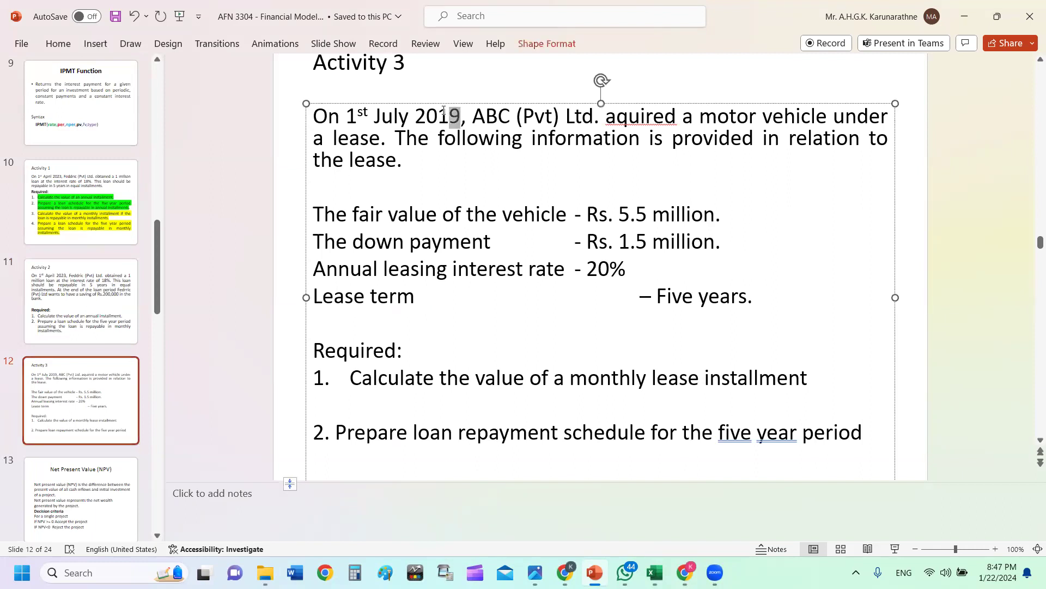
type("23")
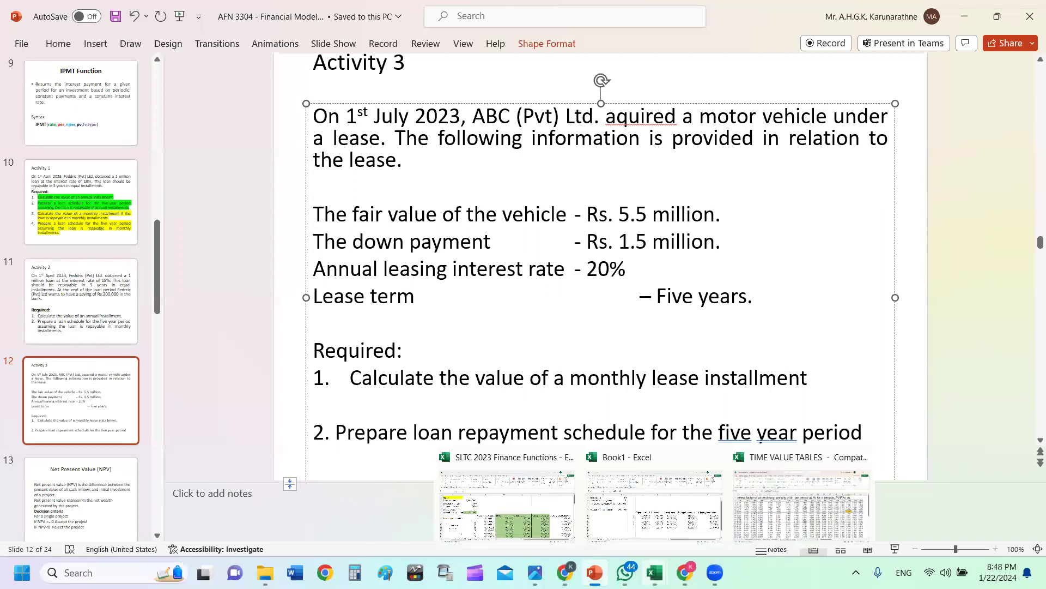
- Switch back to the Book1 workbook in Excel and rename Sheet3 as Activity 3
left_click(650, 567)
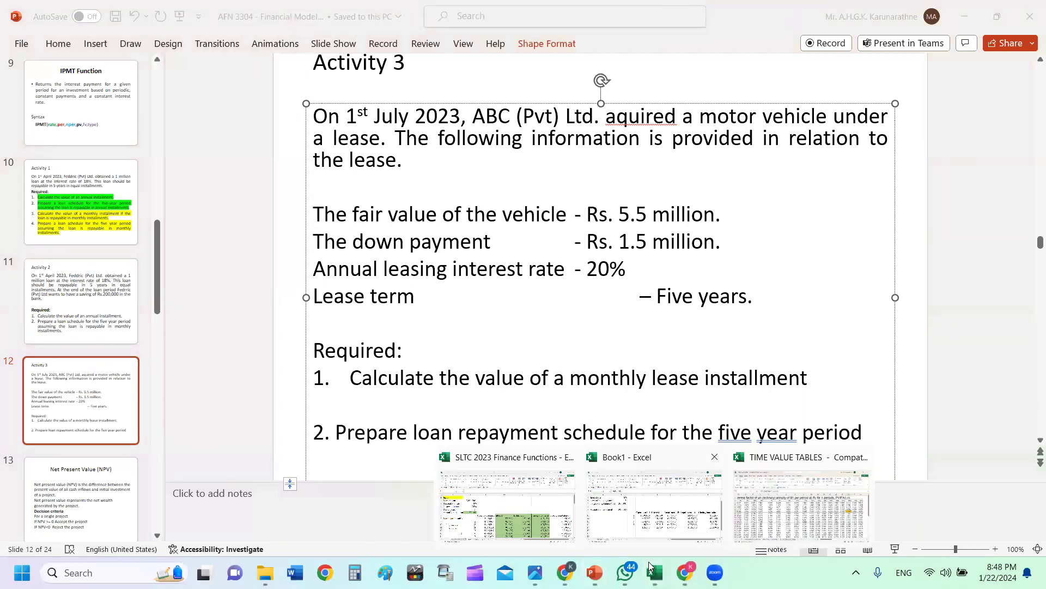
left_click(654, 504)
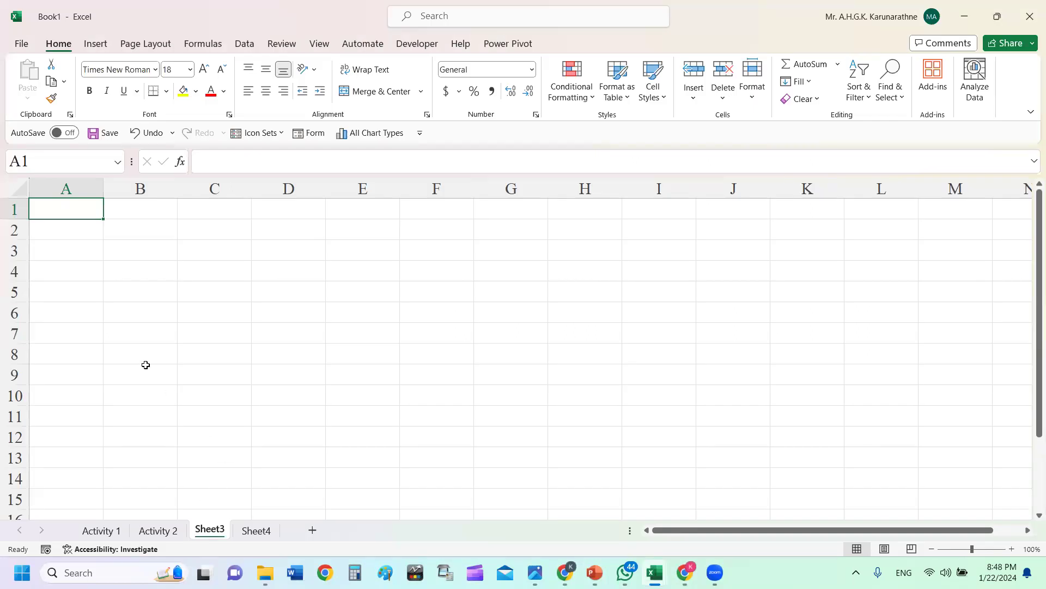
double_click(202, 529)
type("A")
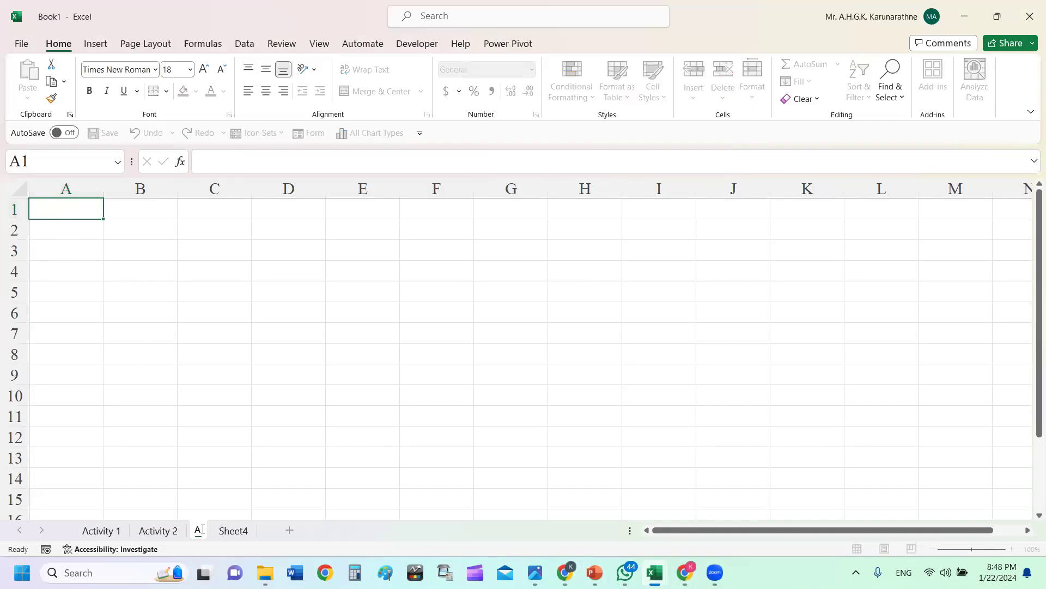
type("ctivity 3")
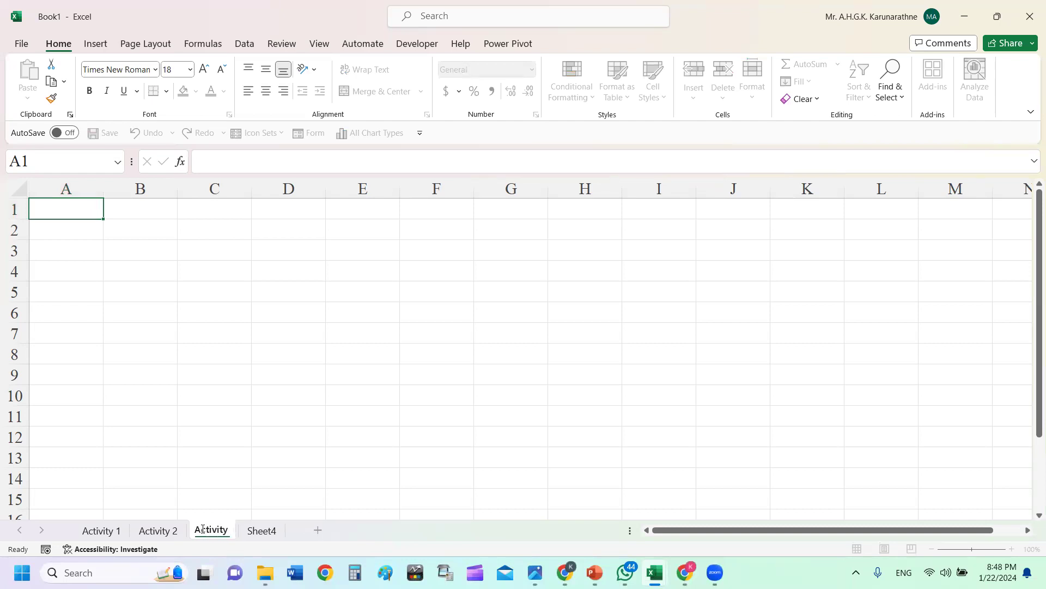
left_click(129, 243)
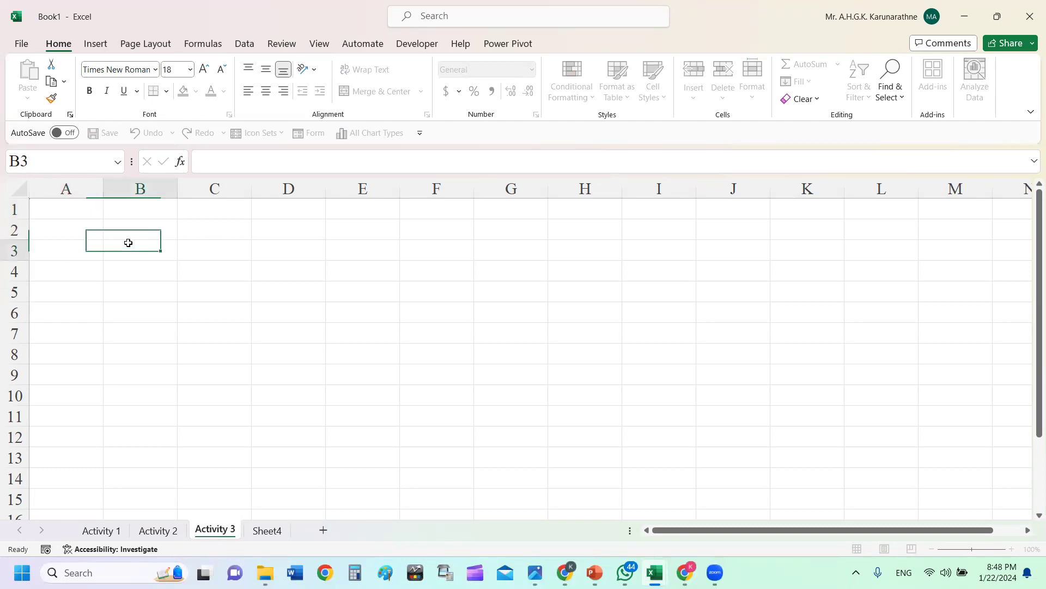
- Enter the title "Anwer for Activity 3" in A1 and autofit column A to it
left_click(54, 210)
type("Act")
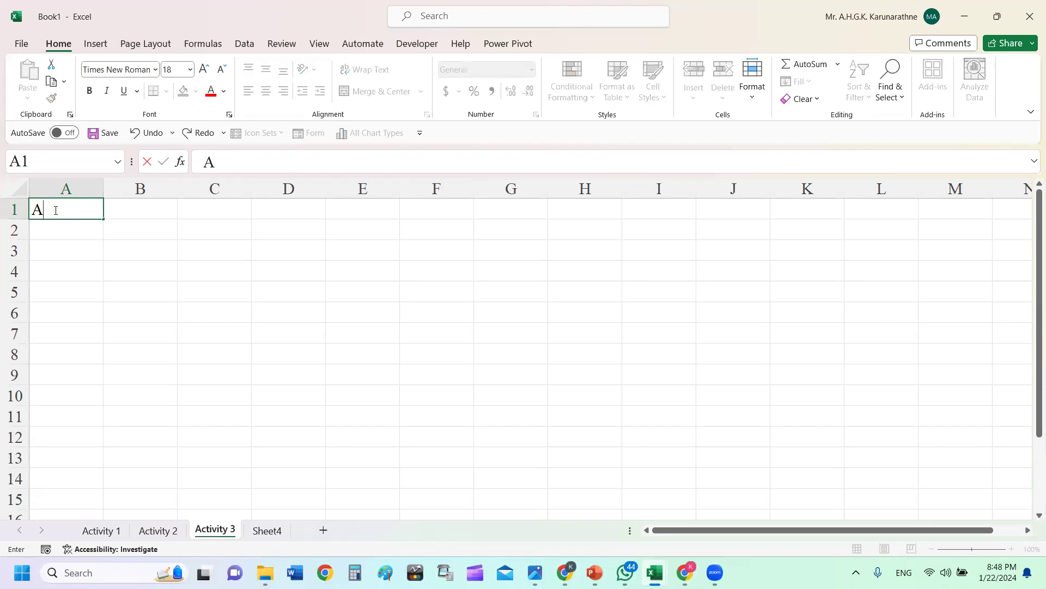
key("BackSpace")
key("BackSpace")
type("nwer for Activity 3")
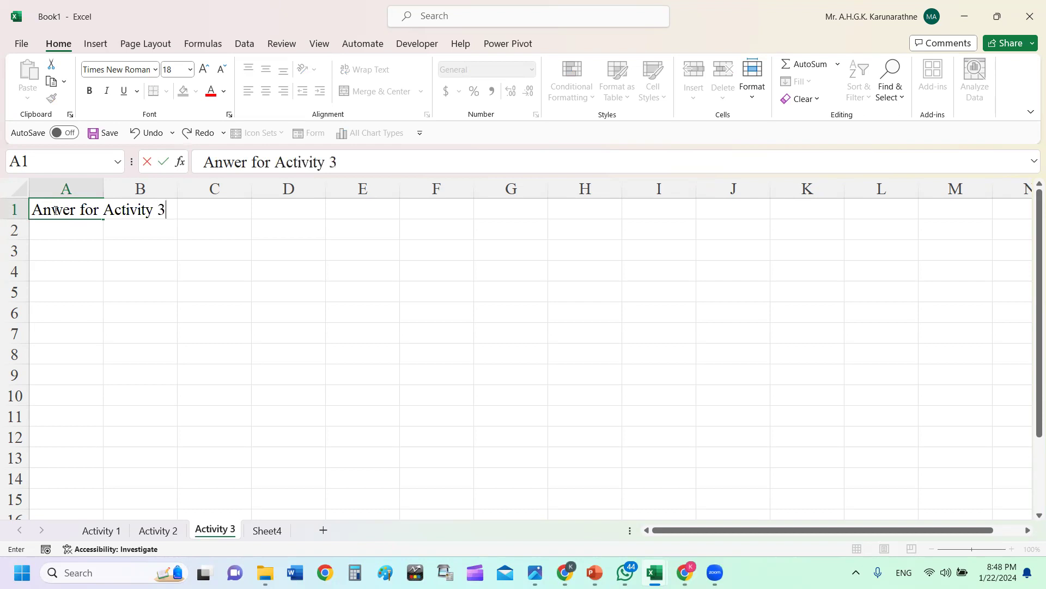
left_click(180, 253)
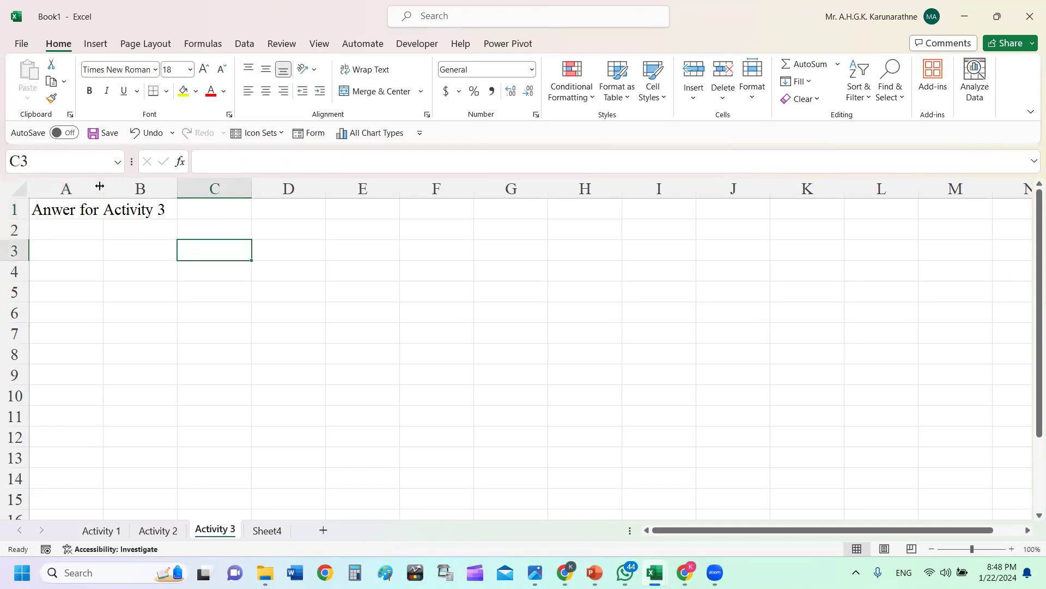
key("Right")
key("Down")
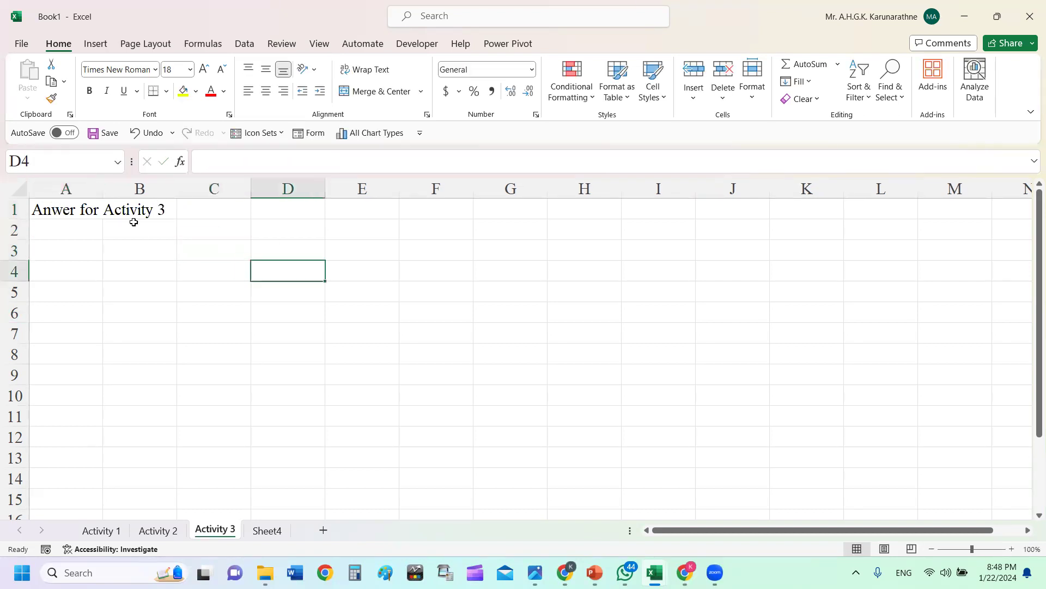
double_click(103, 182)
- Enter the heading "Inputs" in A3 and give the cell a yellow fill
left_click(87, 245)
left_click(91, 234)
left_click(91, 248)
type("Im")
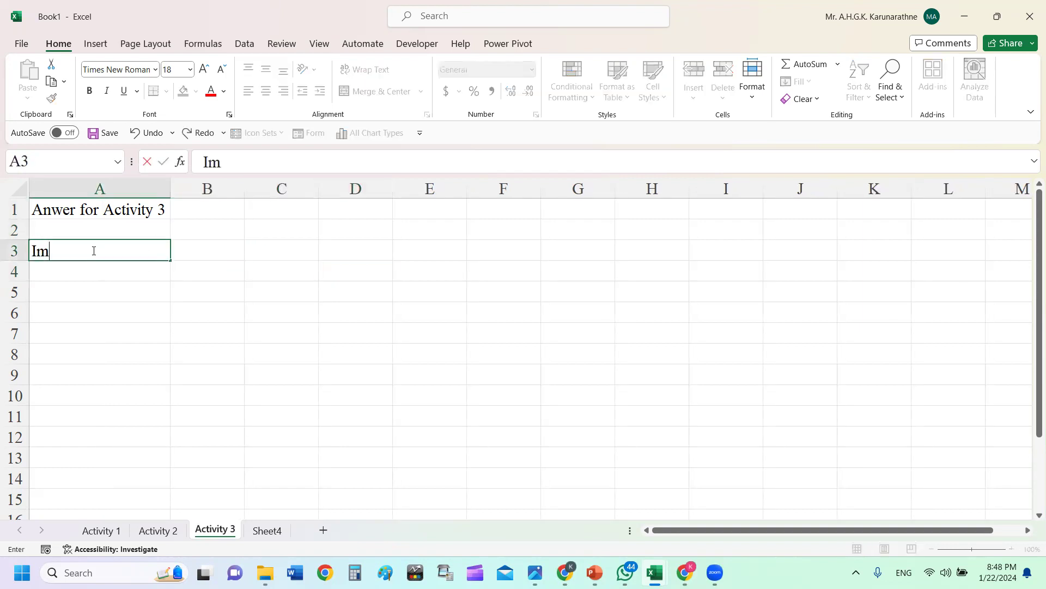
key("BackSpace")
type("nputs")
key("Return")
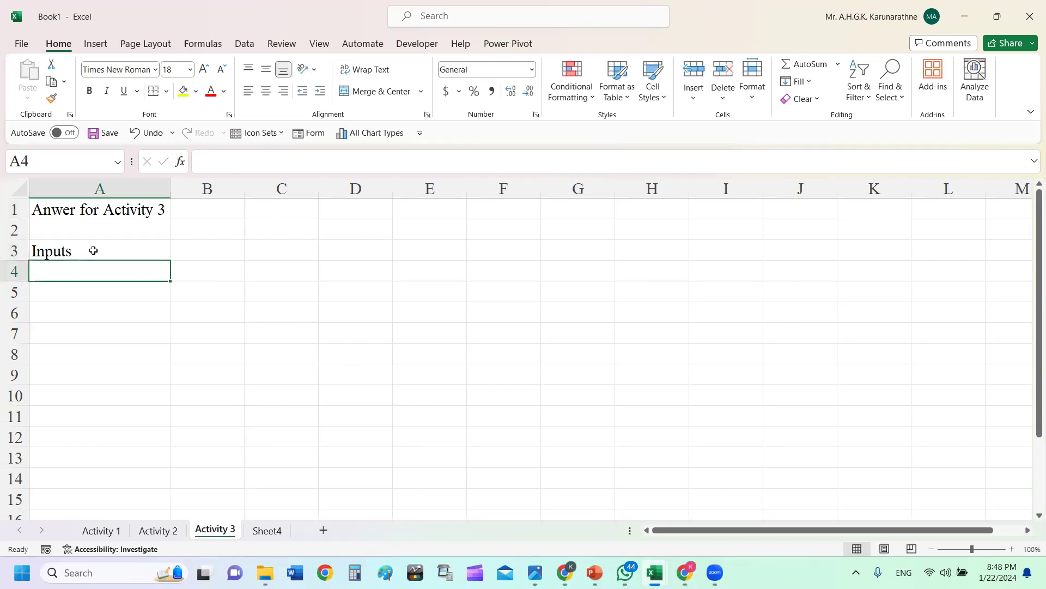
left_click(80, 243)
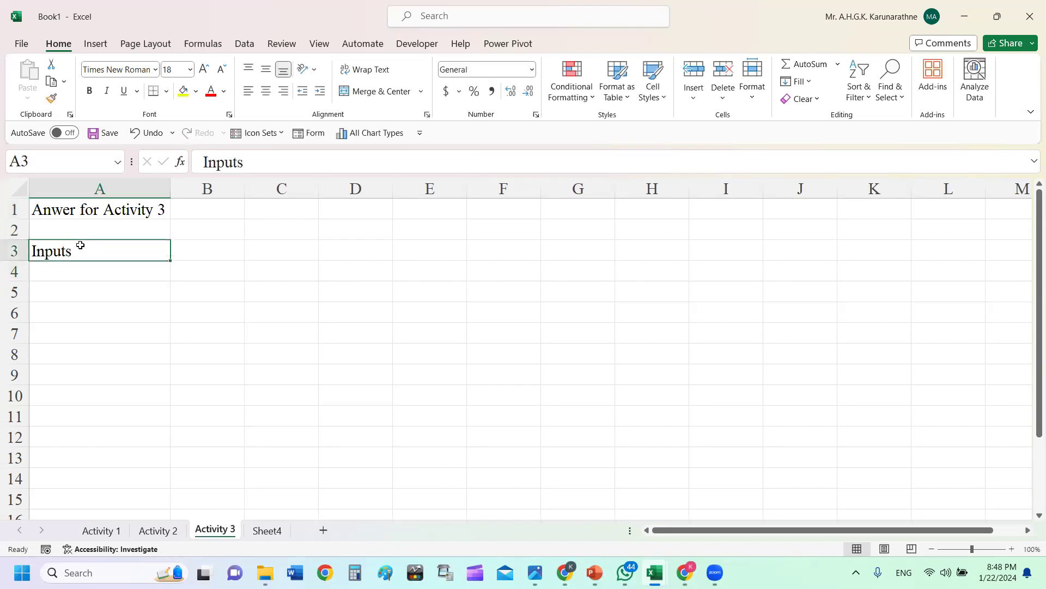
left_click(185, 92)
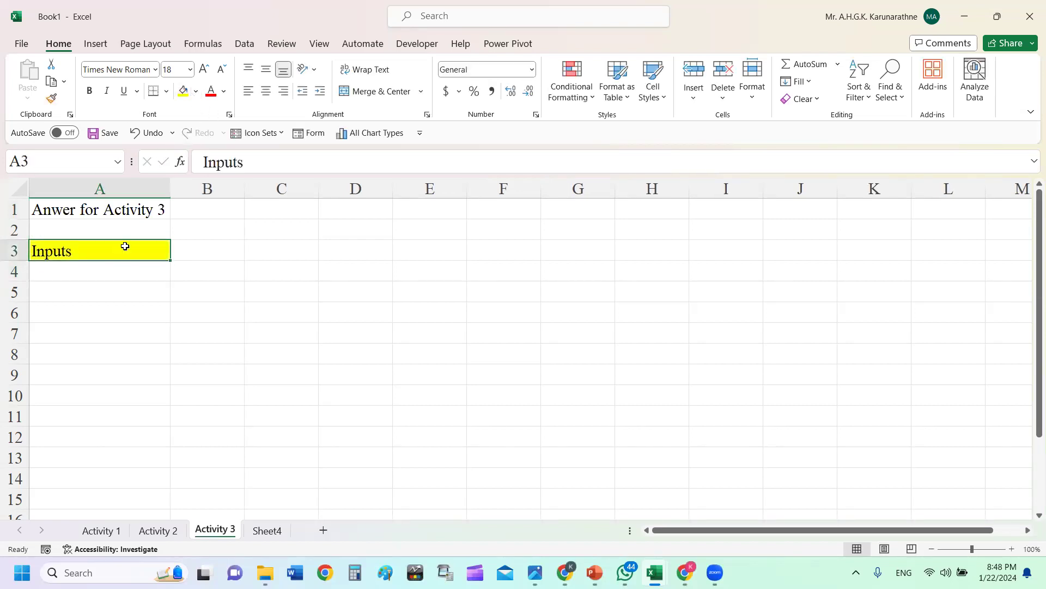
- Consult the Activity 3 slide in PowerPoint, and enter "Asset value" in A4 with 5500000 in B4 of the Excel sheet
left_click(91, 274)
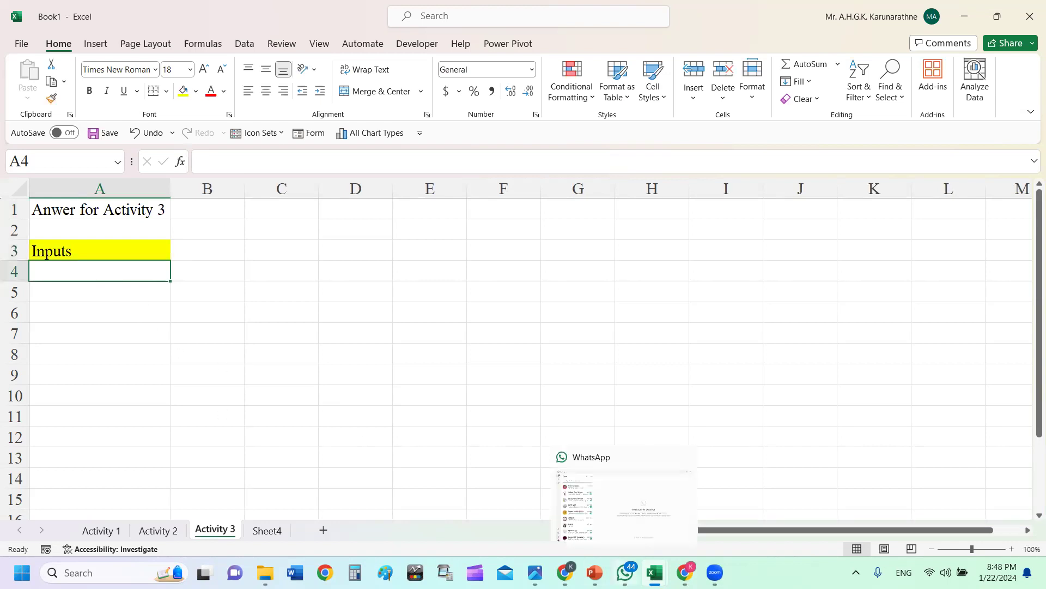
left_click(602, 568)
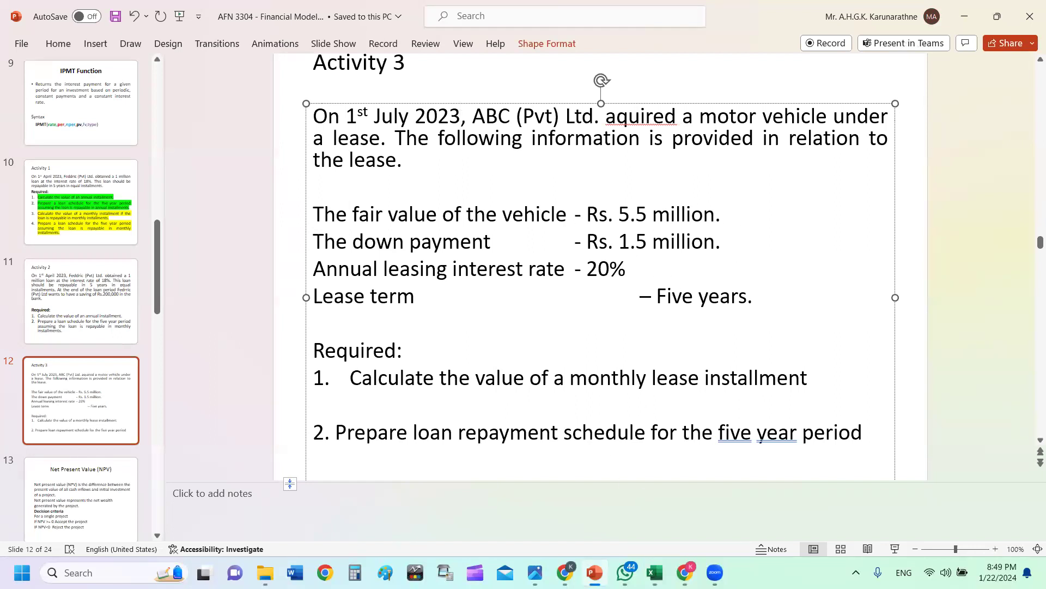
left_click(655, 573)
left_click(604, 500)
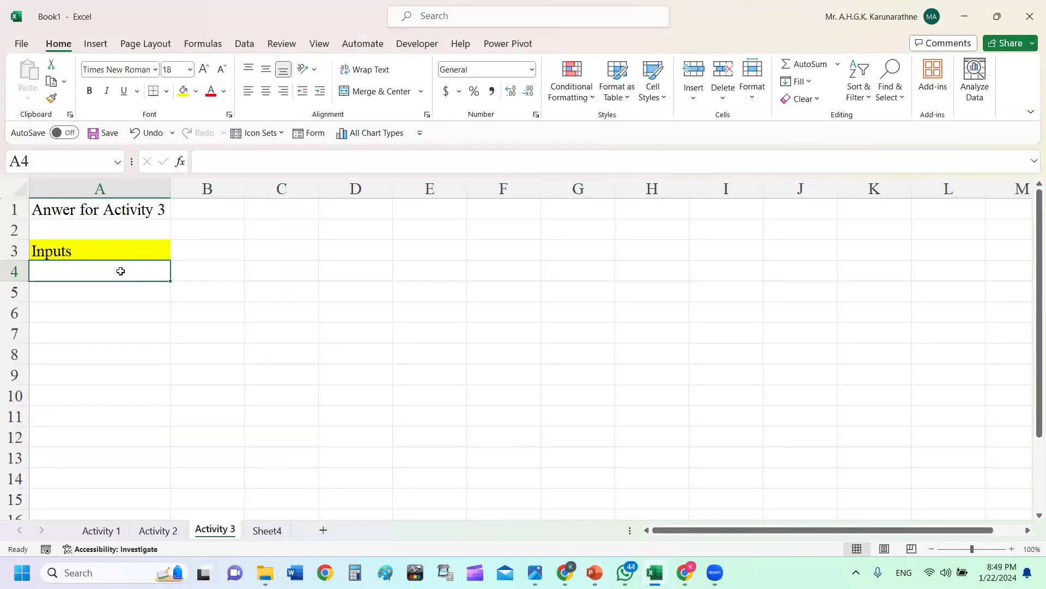
type("Asseat")
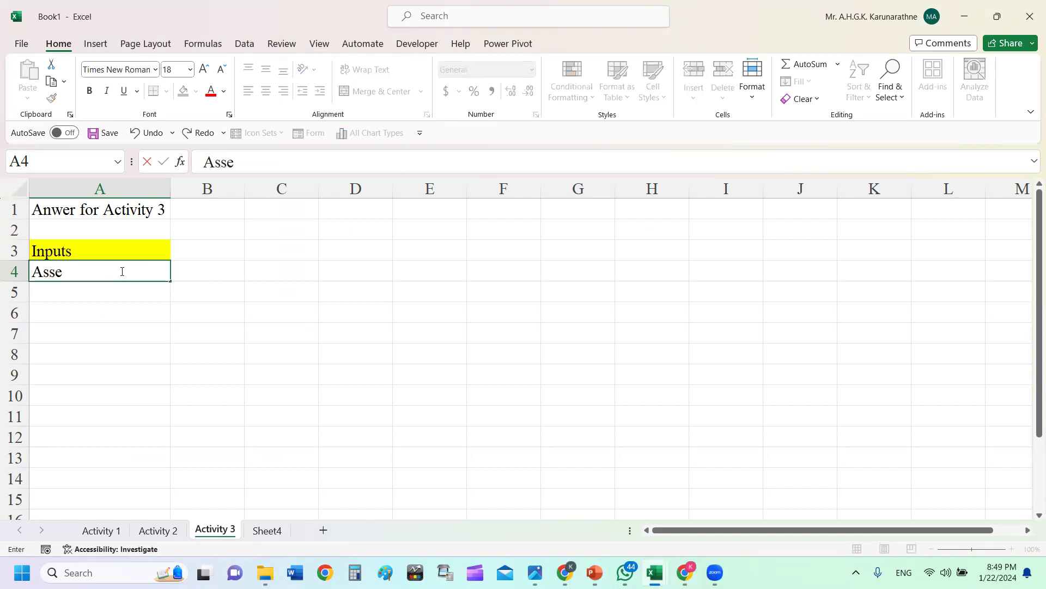
key("BackSpace")
key("BackSpace")
type("t value")
key("Tab")
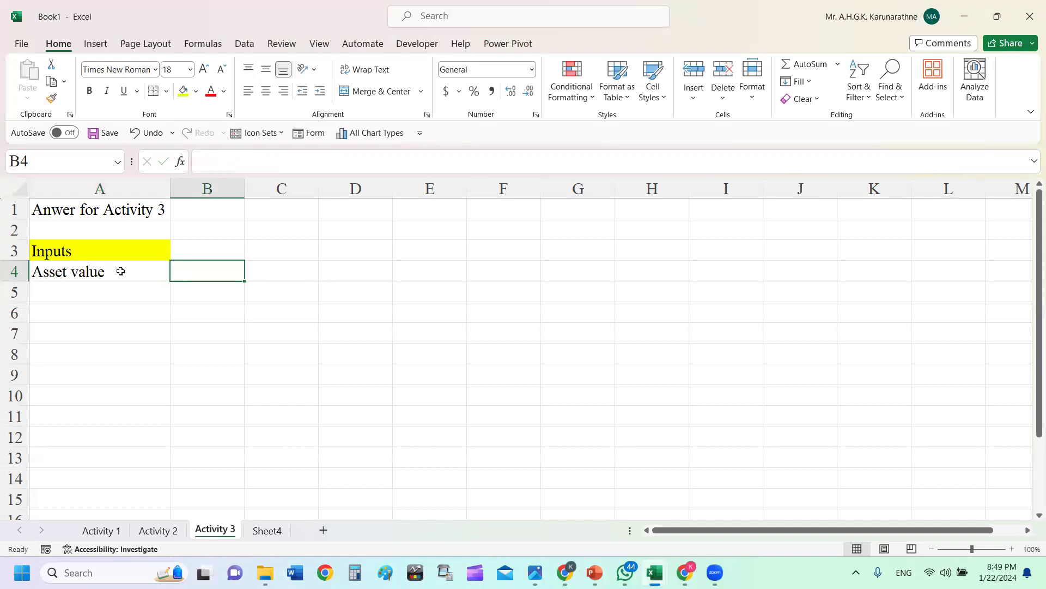
type("5500000")
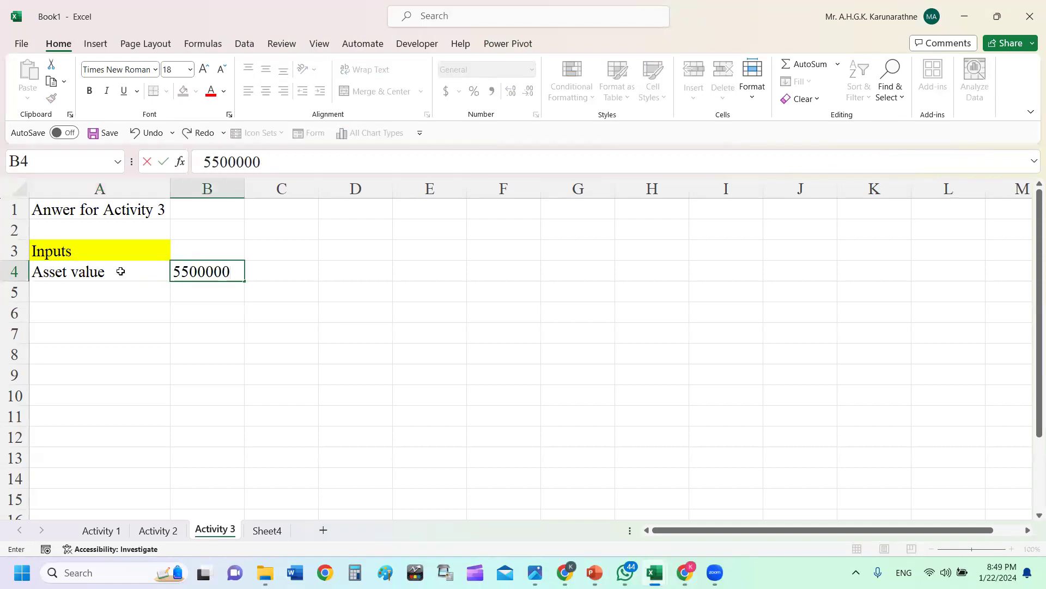
key("Return")
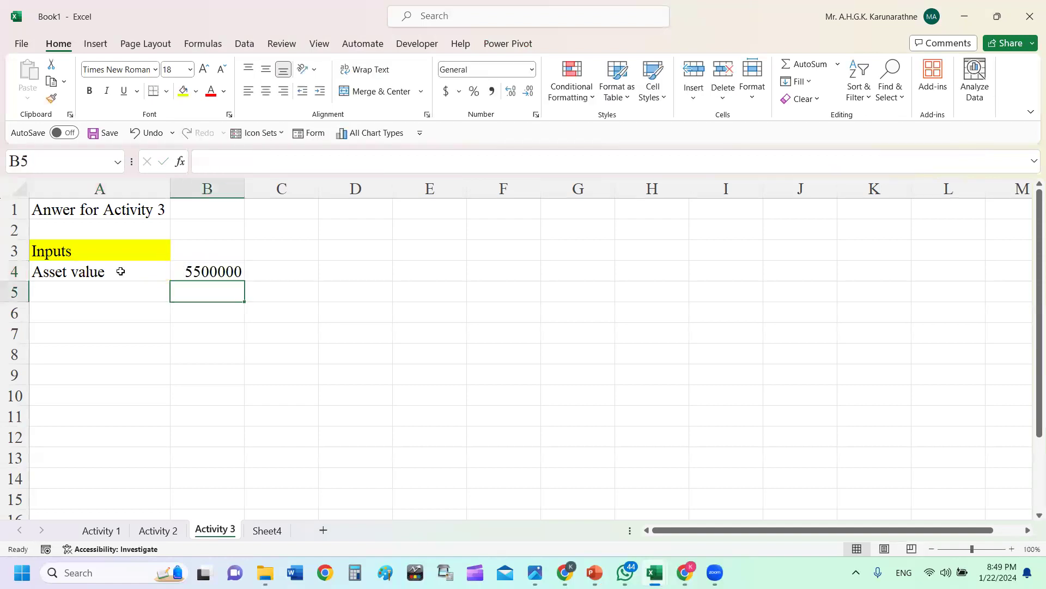
- Format the entire Activity 3 sheet as Number with 0 decimal places, a 1000 separator and black parenthesised negatives
left_click(17, 189)
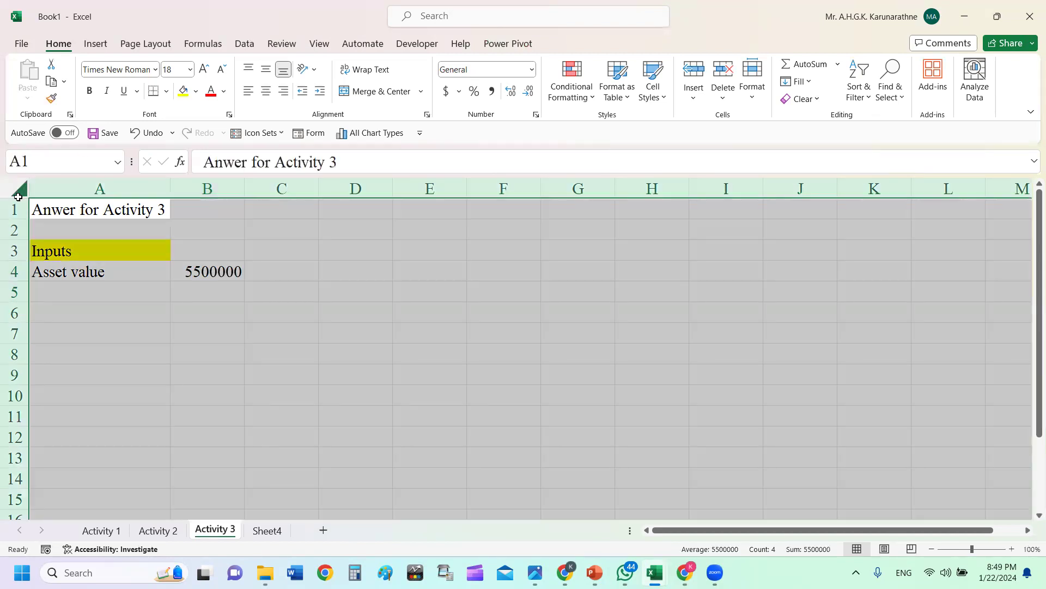
key("ctrl+1")
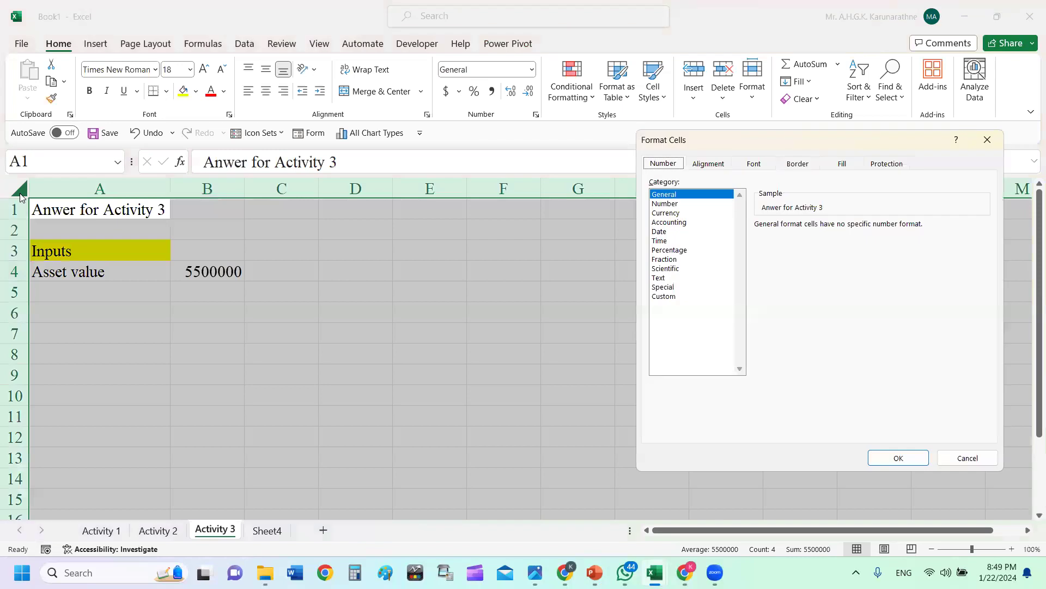
left_click(669, 203)
left_click(850, 228)
left_click(850, 228)
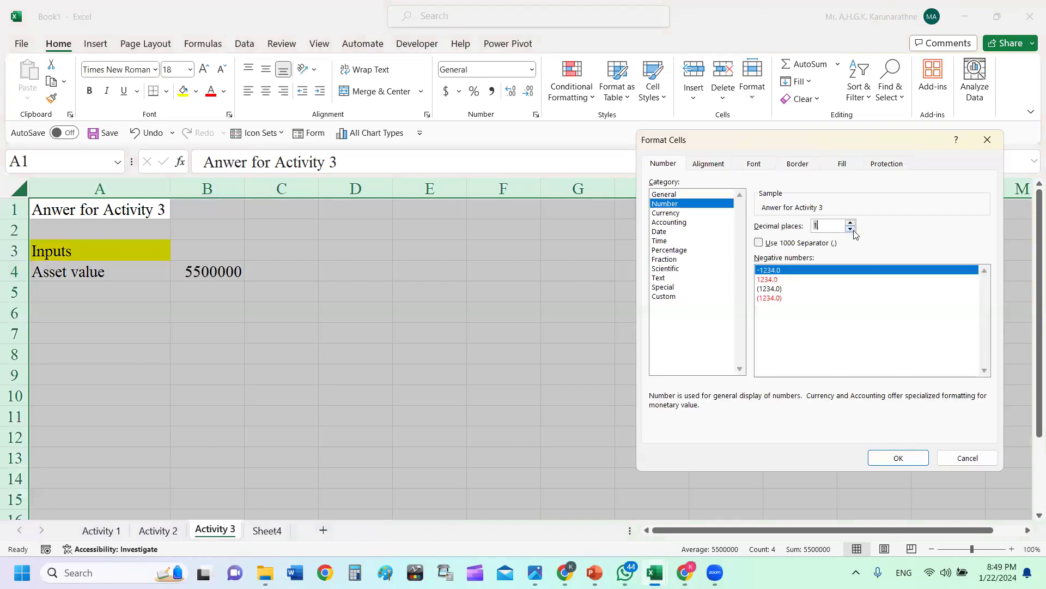
left_click(759, 243)
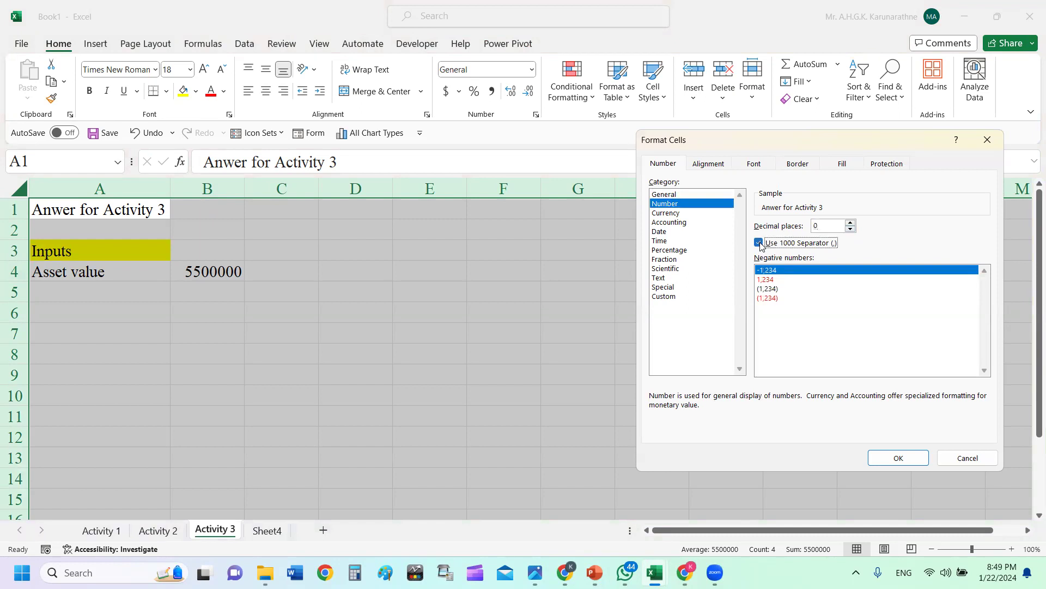
double_click(776, 289)
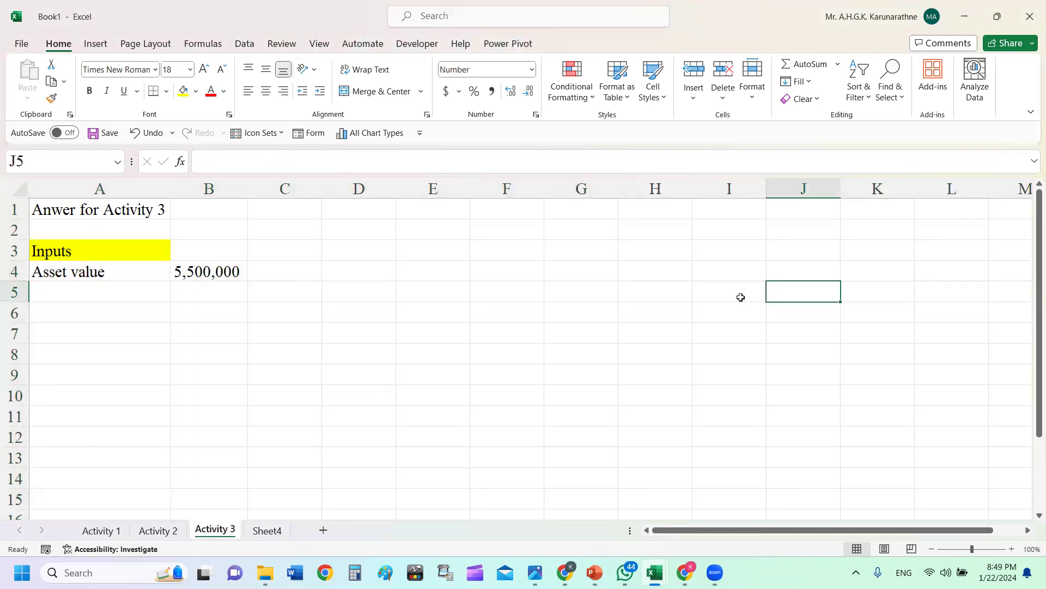
left_click(323, 313)
- Enter the label "Down-payement" in A5 and the value 1500000 in B5
left_click(89, 284)
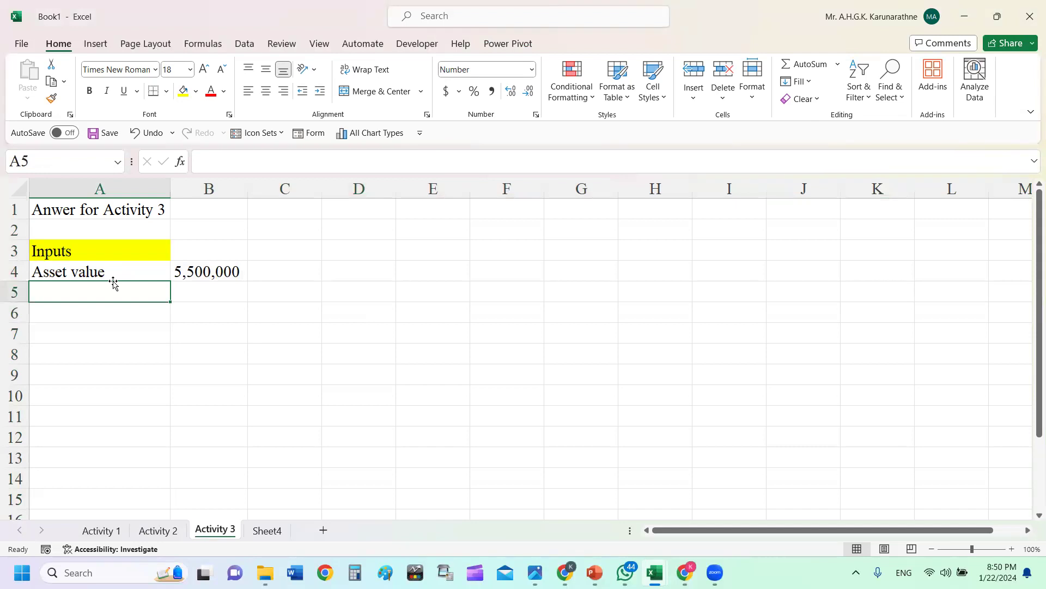
type("Downpay")
key("BackSpace")
key("BackSpace")
key("BackSpace")
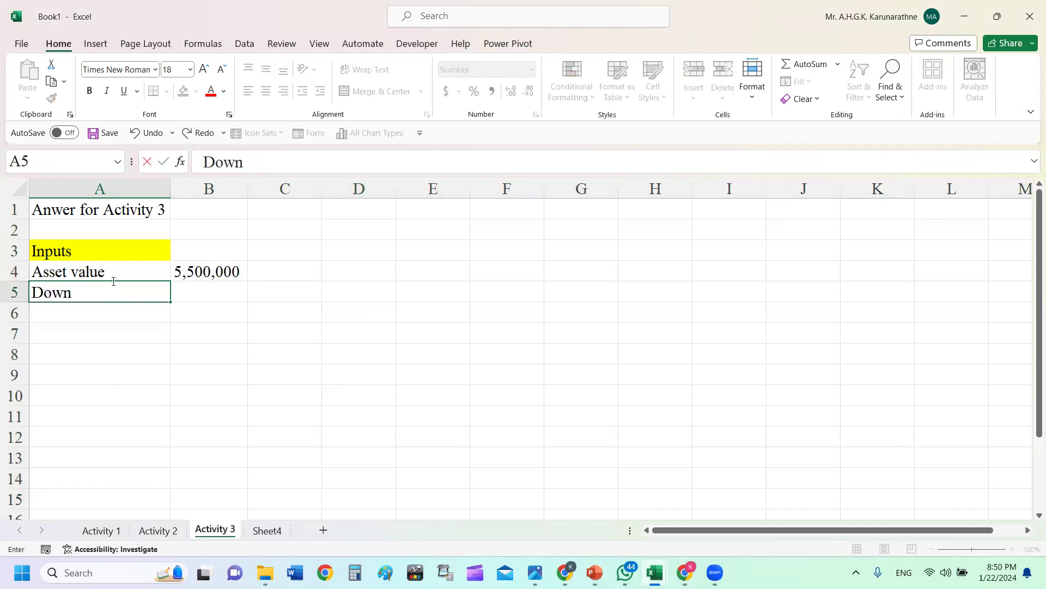
type("-payement")
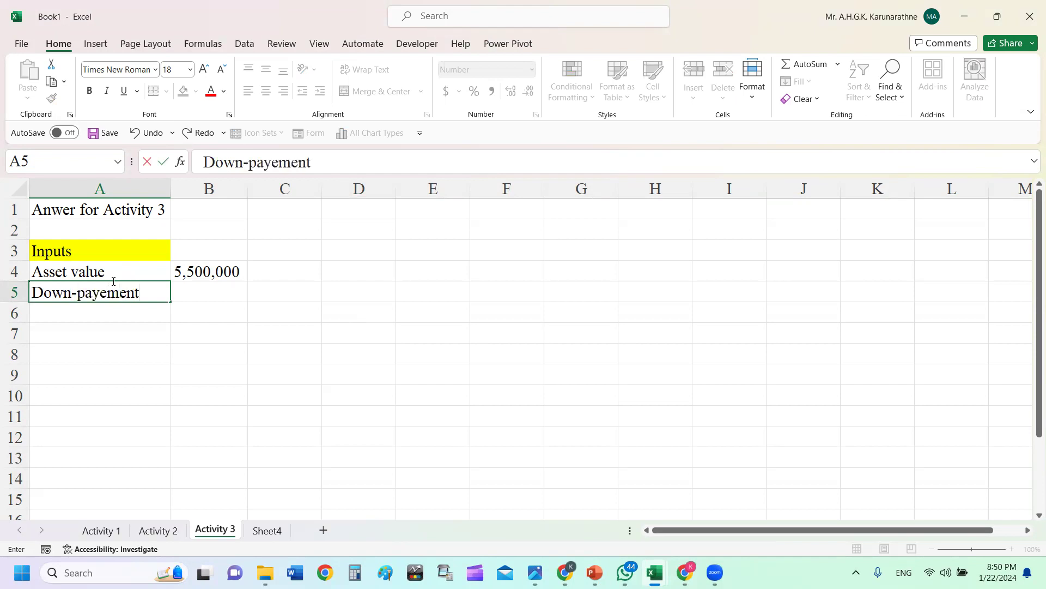
key("Return")
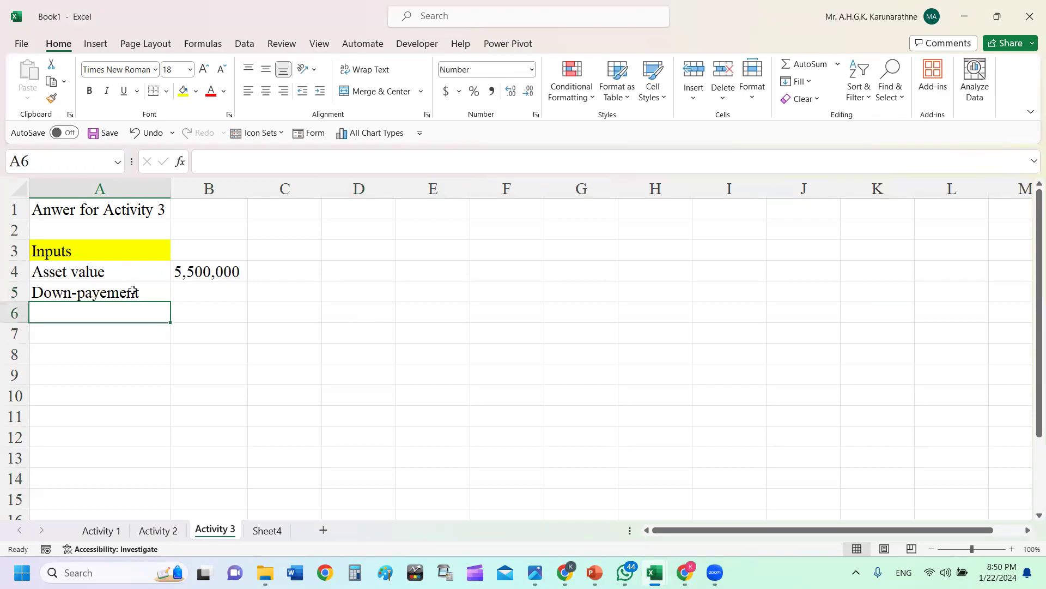
left_click(209, 289)
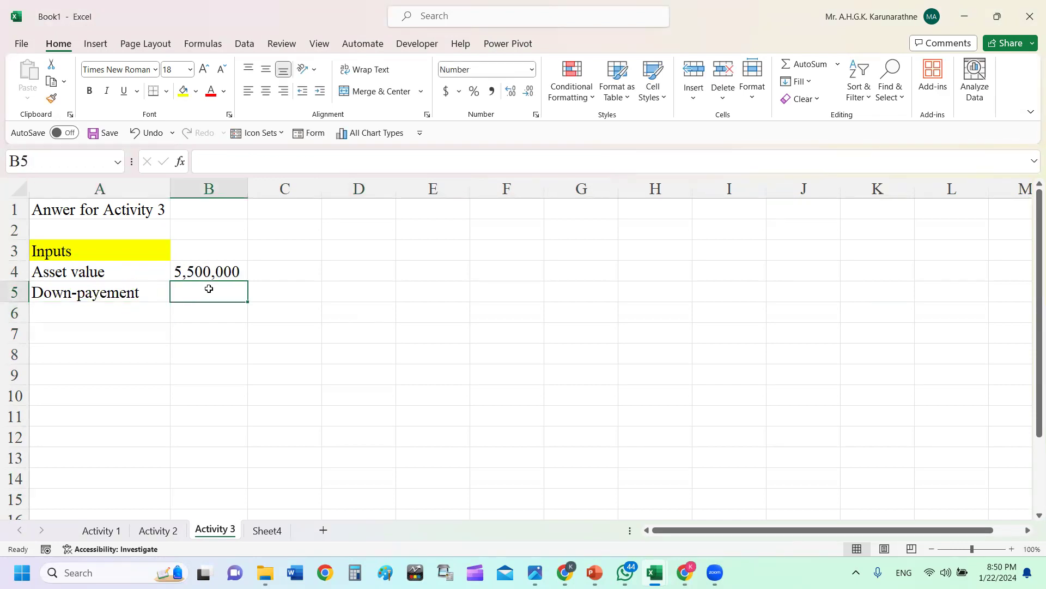
type("150000")
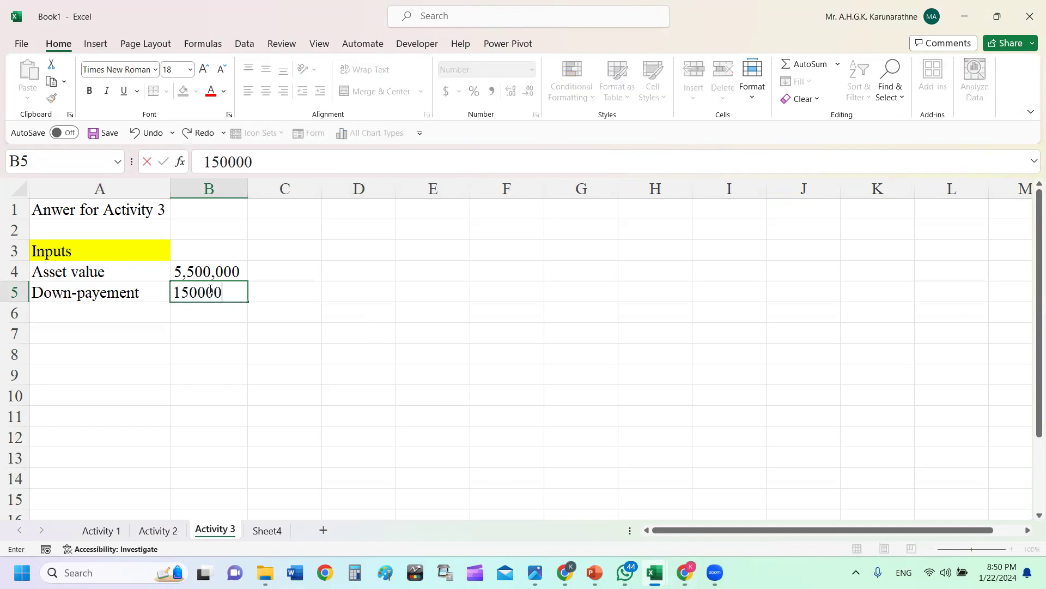
type("0")
key("Return")
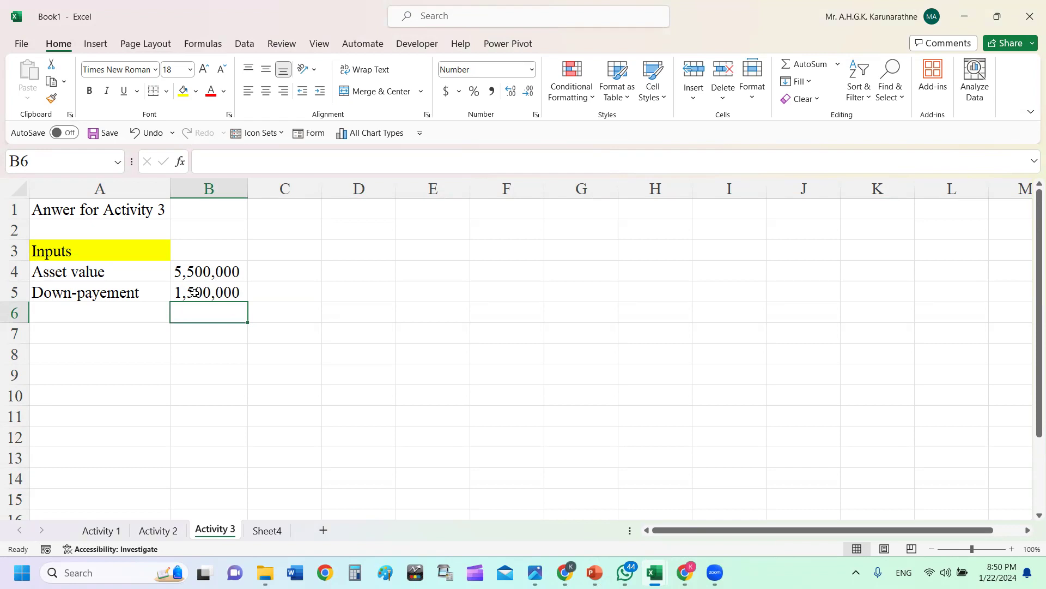
- Enter the label "Amount finance" in A6, below the down-payment row
left_click(134, 317)
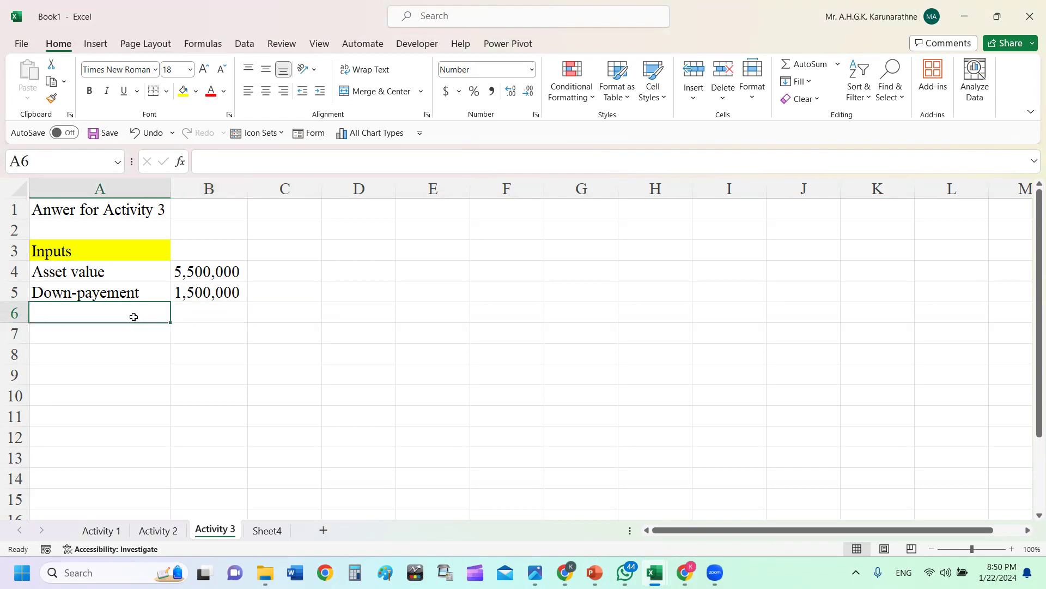
left_click(199, 305)
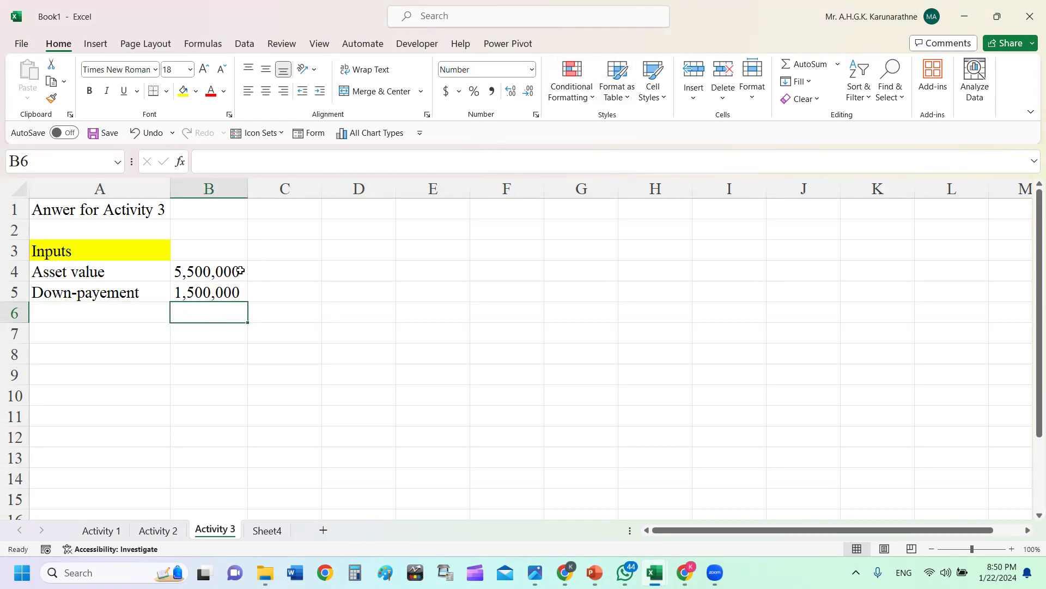
left_click(133, 312)
type("Amount finance")
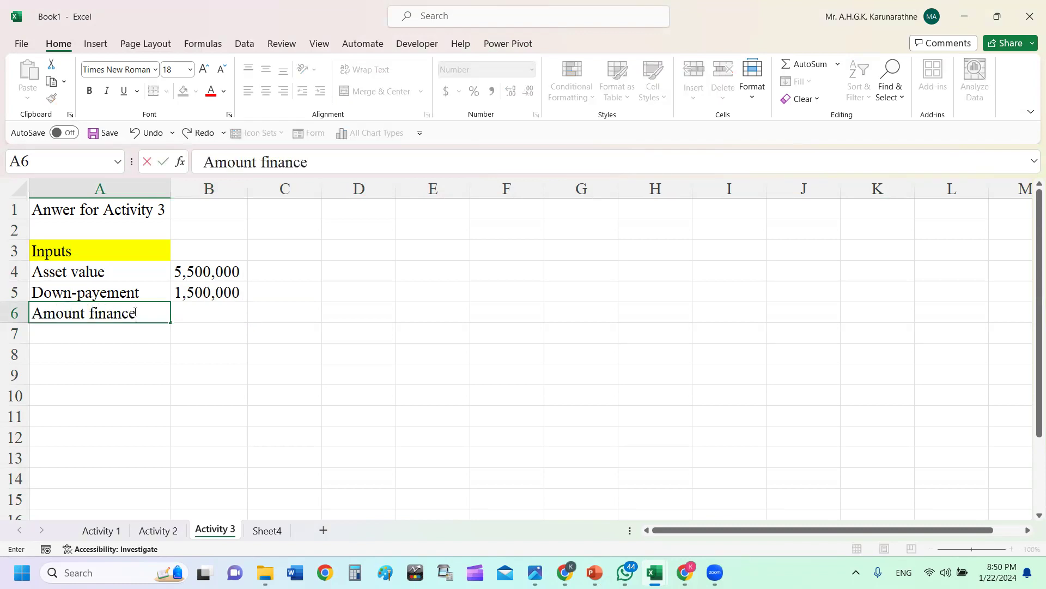
- Calculate the amount financed in B6 as asset value minus down-payment with the formula =B4-B5
left_click(220, 312)
type("=")
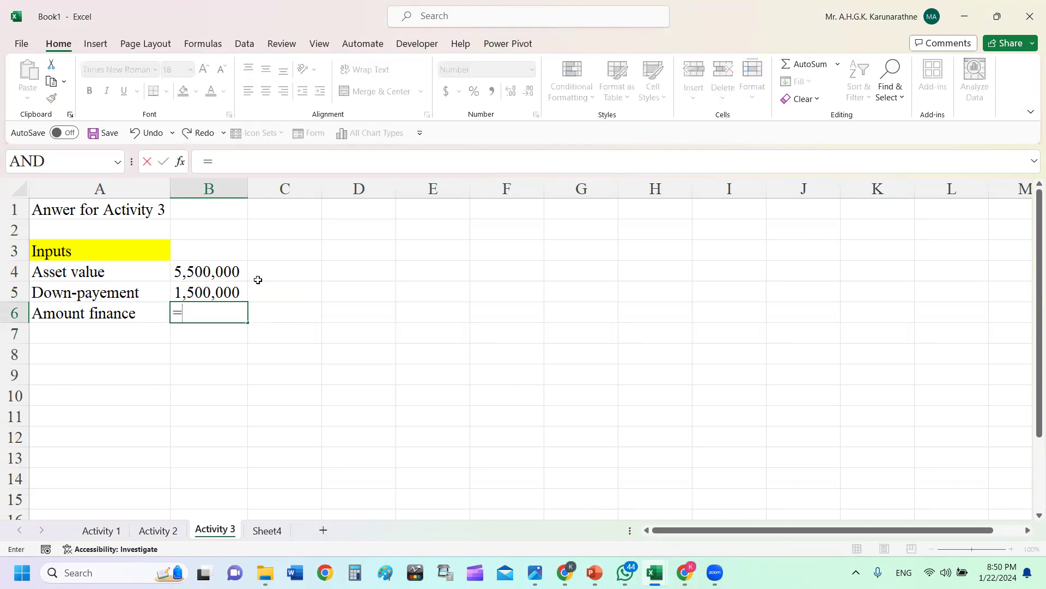
left_click(246, 277)
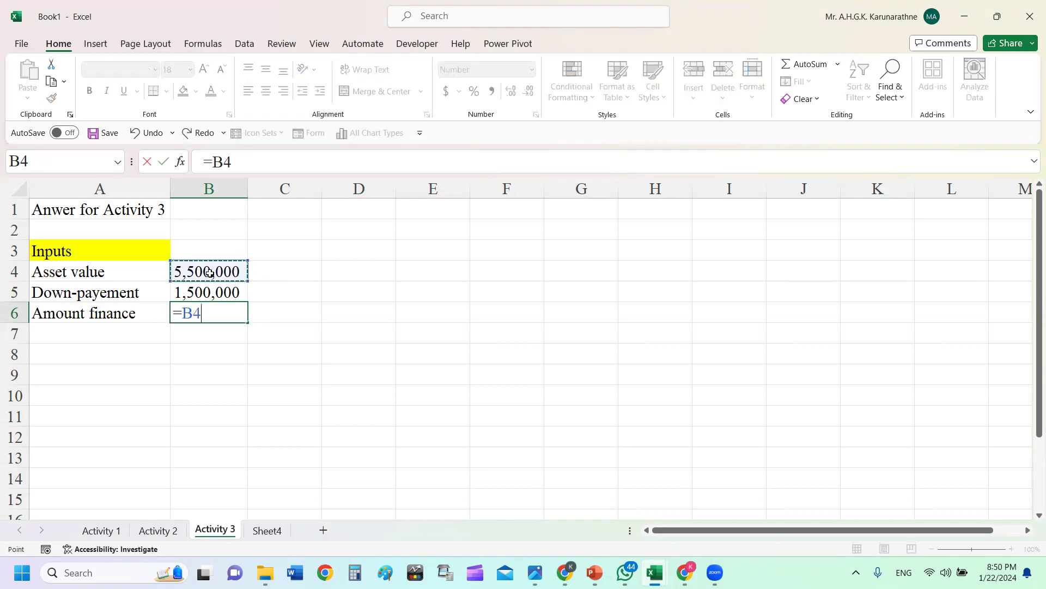
type("-")
left_click(213, 294)
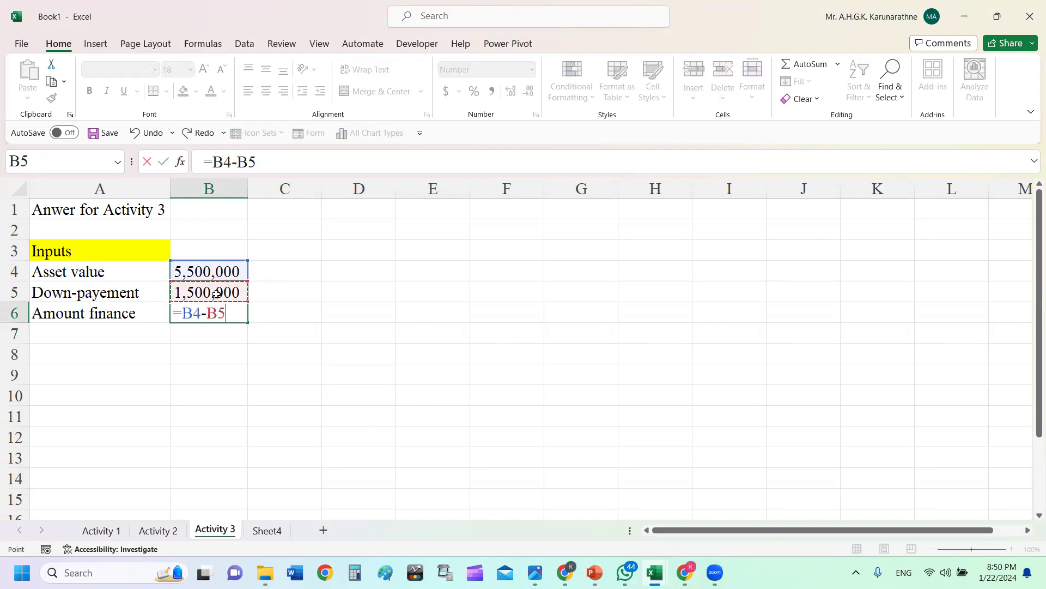
key("Return")
left_click(205, 306)
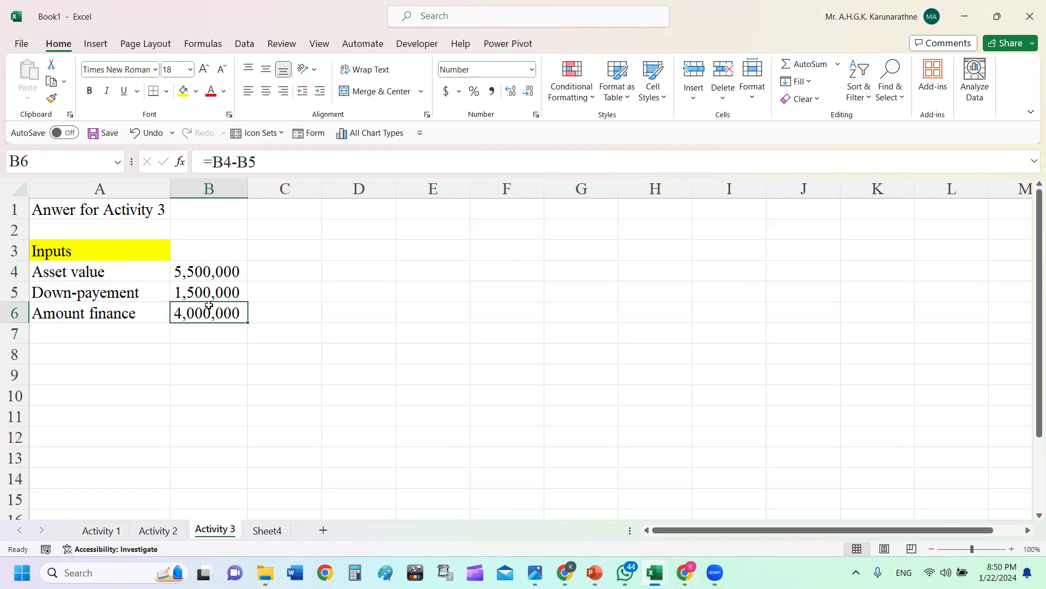
left_click(206, 294)
left_click(209, 315)
- Enter "Interest rate" in A7 with 0.2 in B7, and format B7 as a percentage
left_click(134, 333)
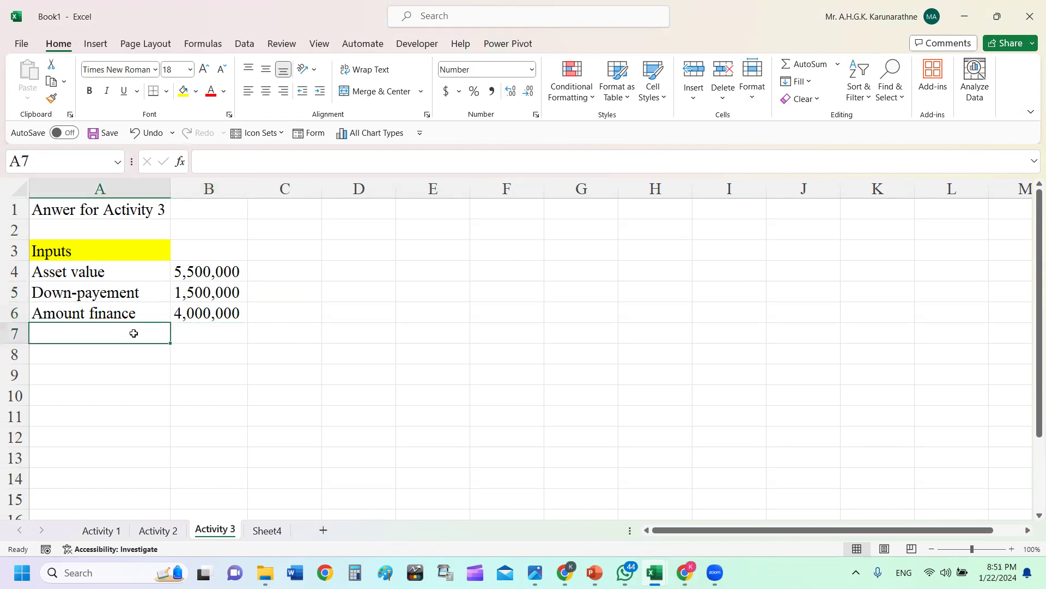
type("In")
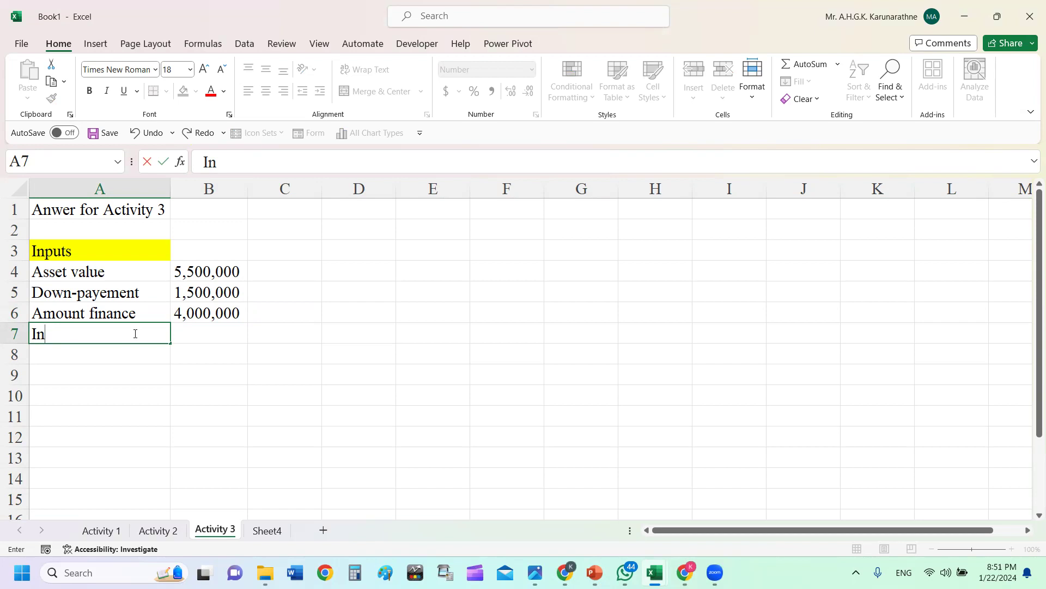
type("terest rate")
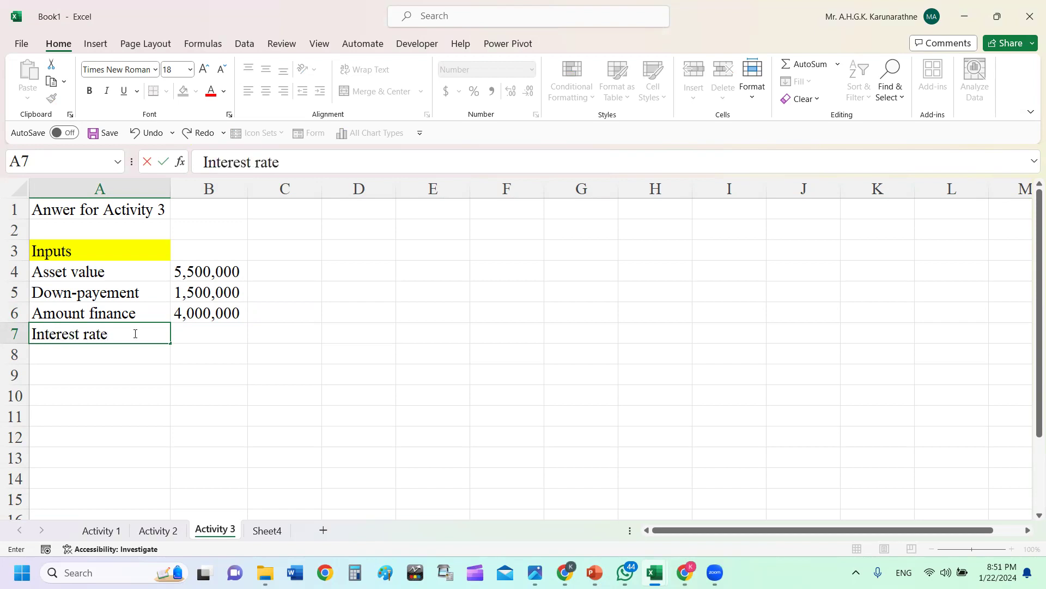
key("Tab")
type("0.2")
key("Return")
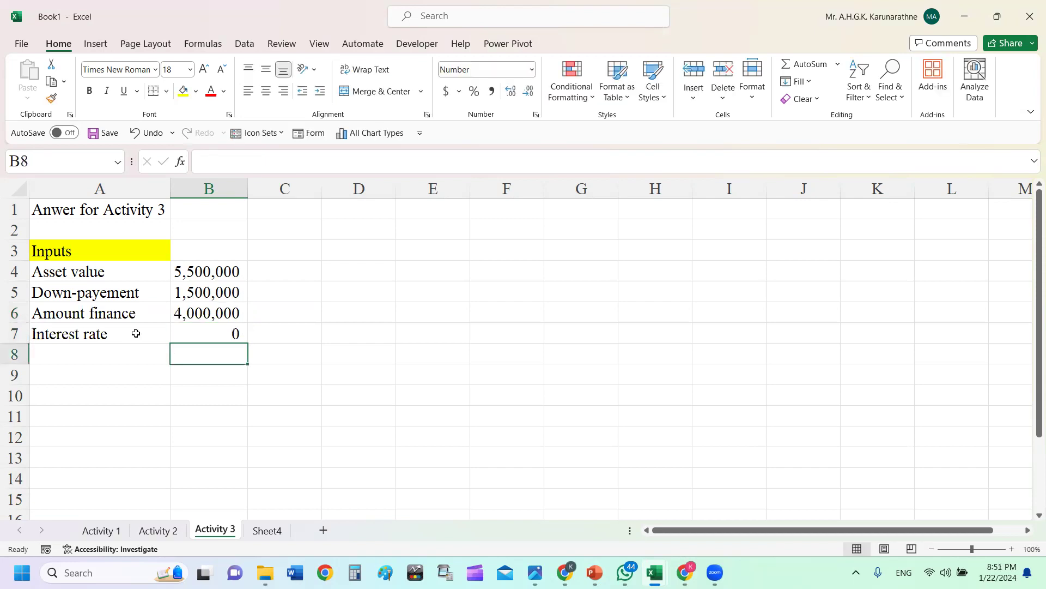
left_click(233, 330)
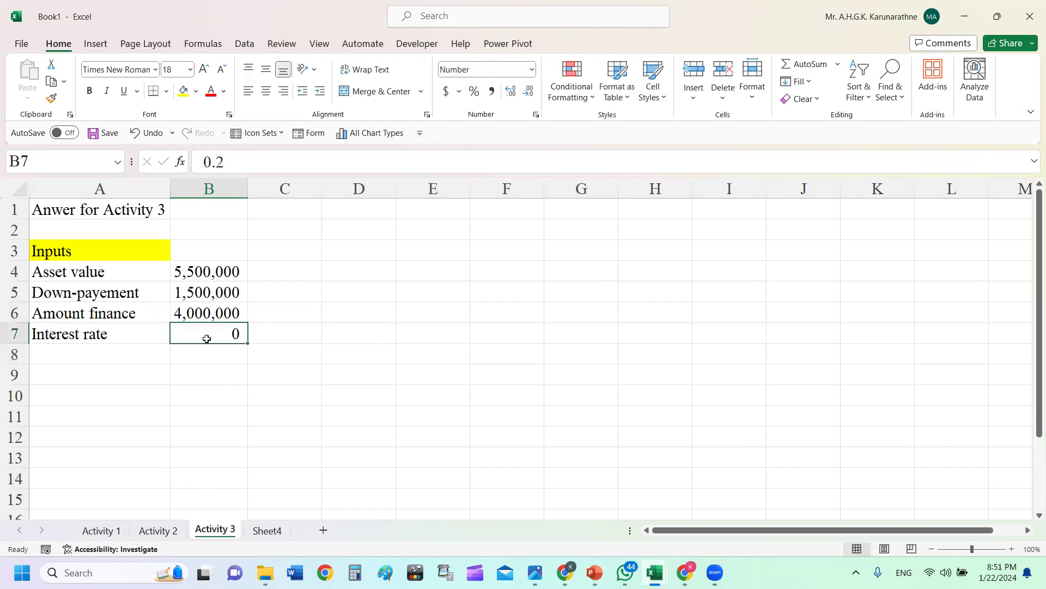
left_click(475, 91)
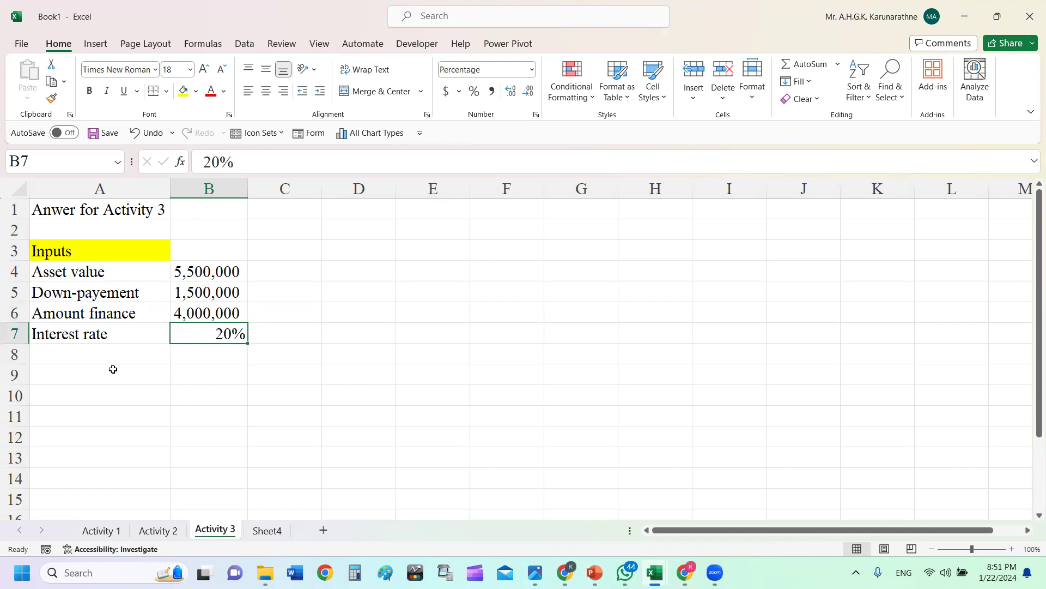
- Enter the label "Lease term" in A8 and the value 5 in B8
left_click(102, 356)
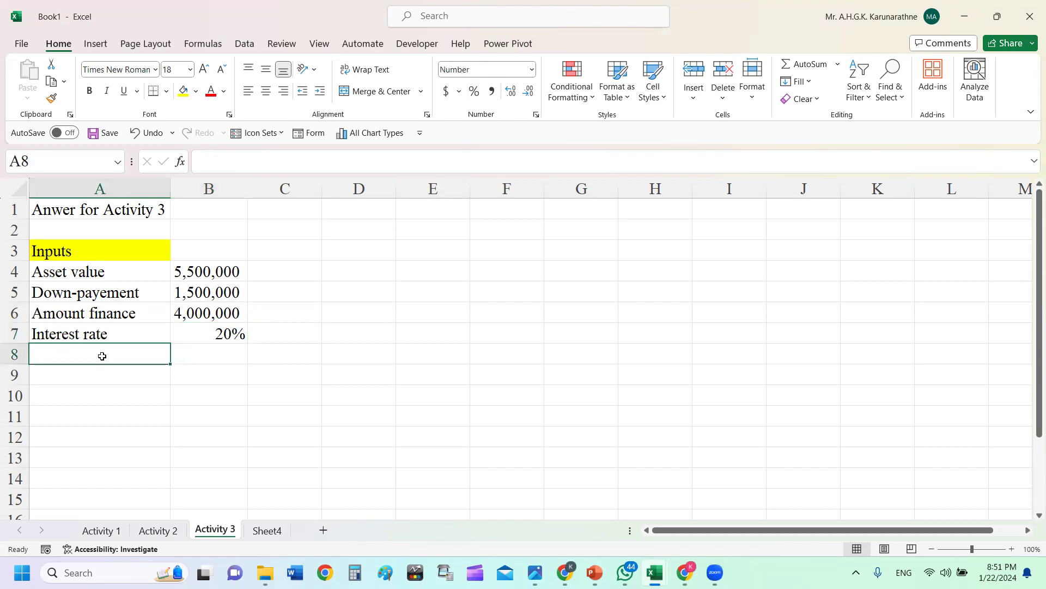
type("Lease")
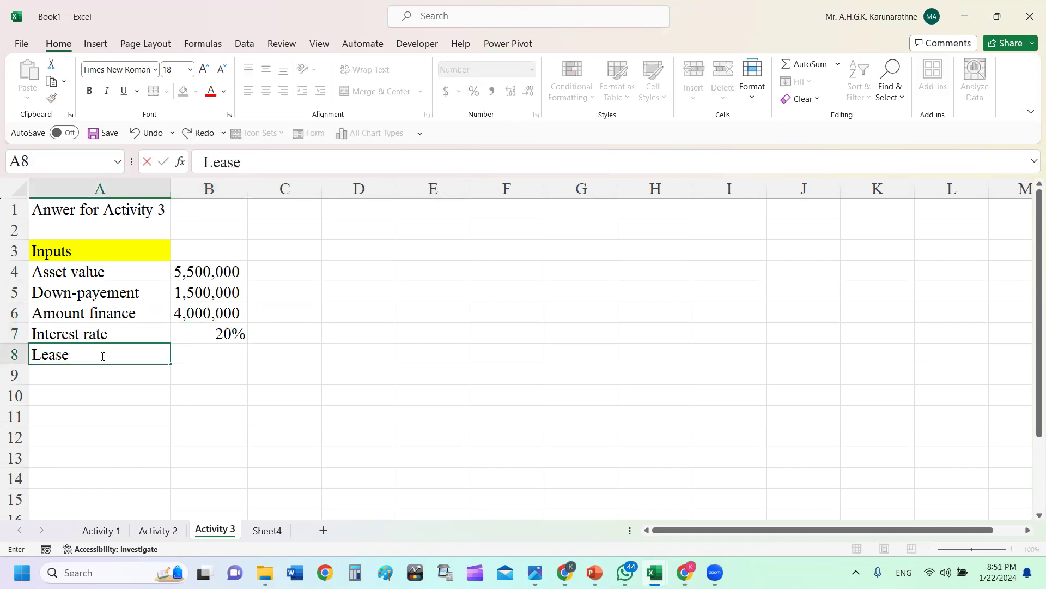
type(" term")
key("Tab")
type("5")
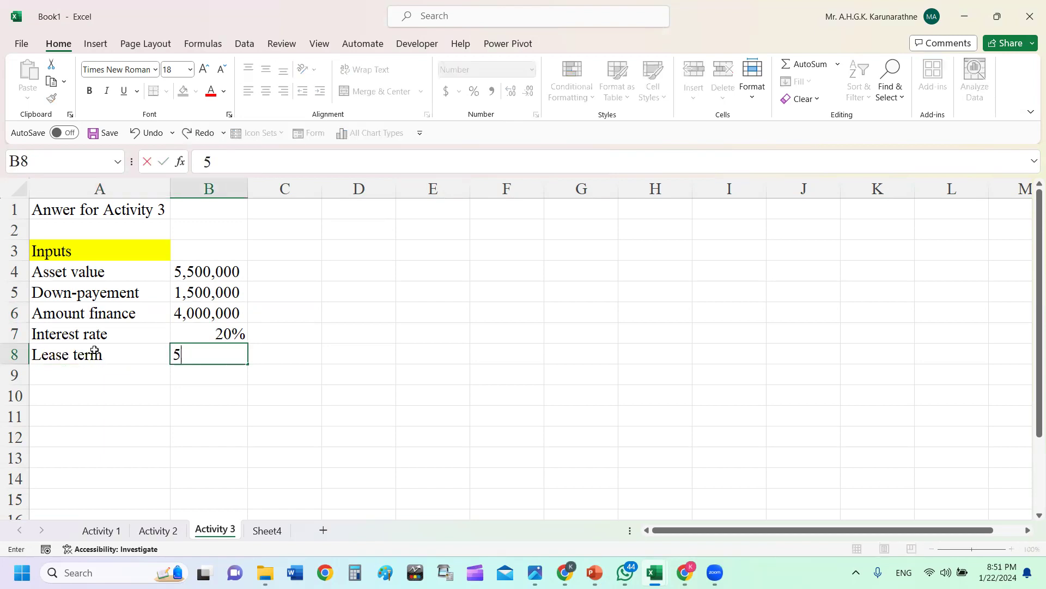
key("Return")
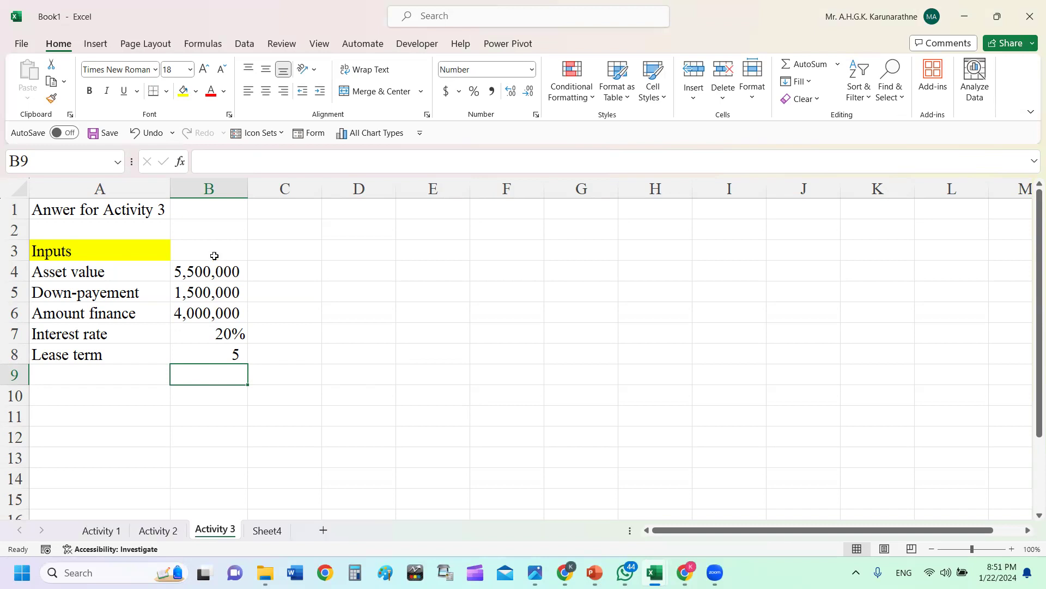
left_click(228, 335)
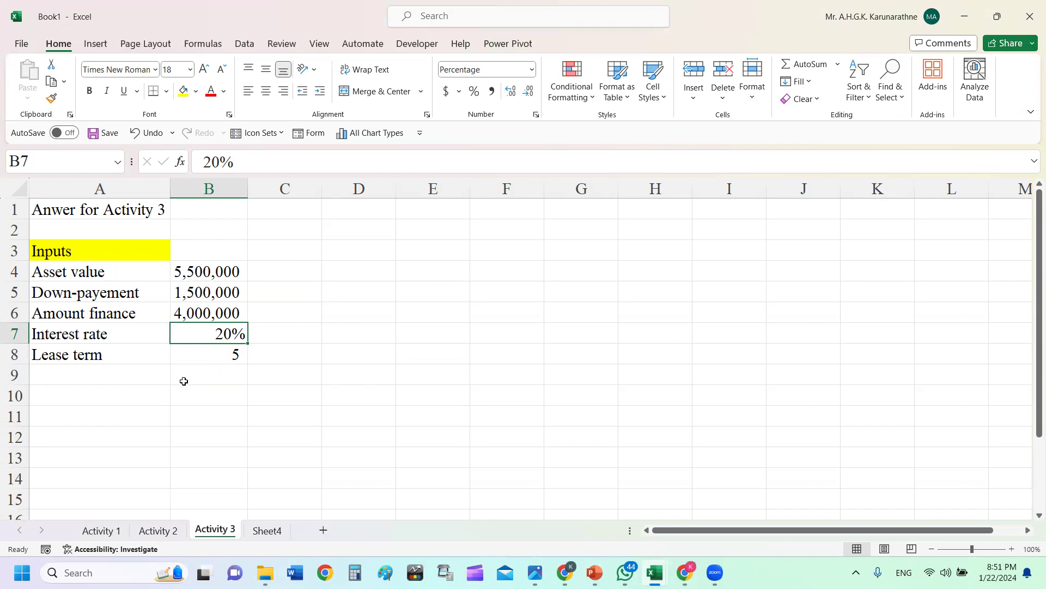
- Enter the label "Annual lease installment" in A10 and autofit column A to it
left_click(126, 398)
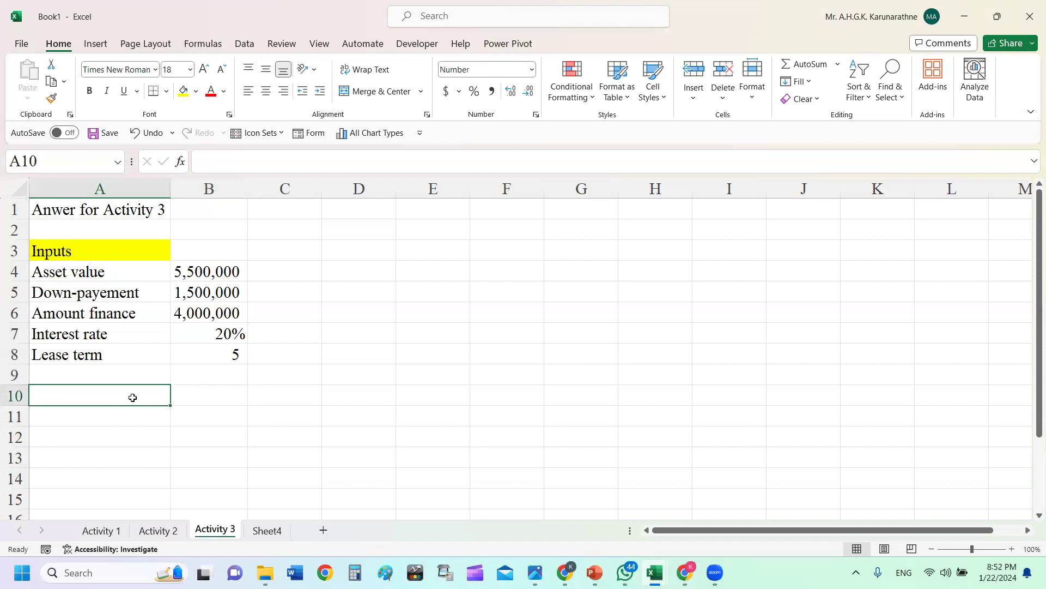
type("Annual ")
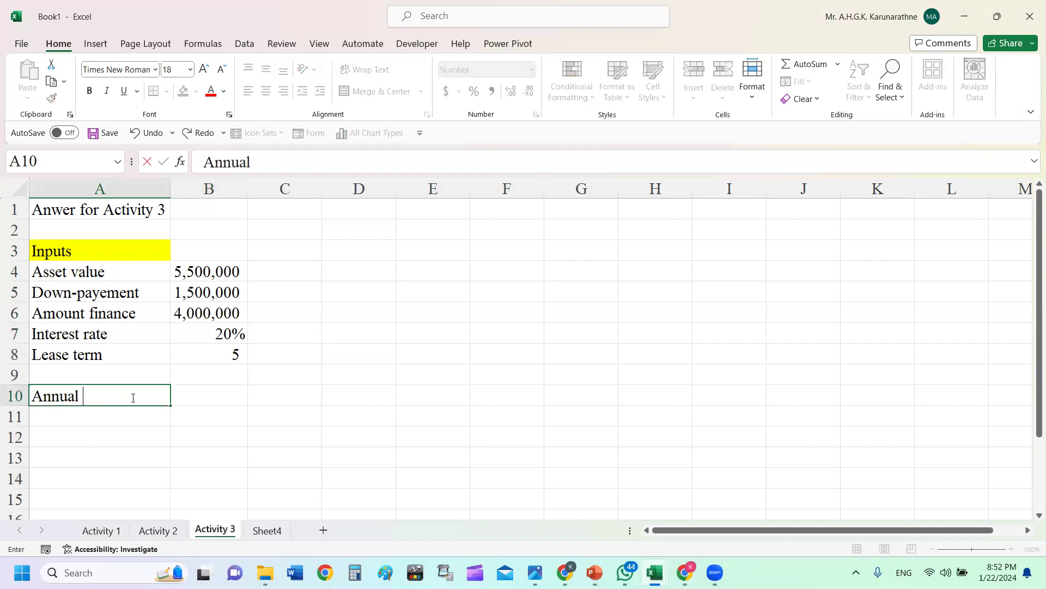
type("lease installment")
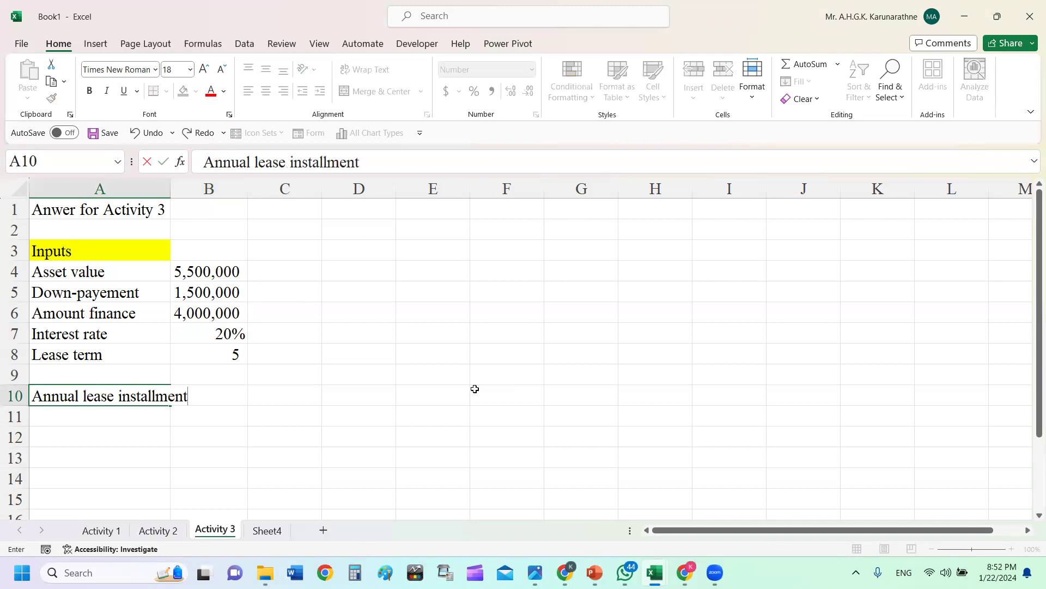
left_click(413, 354)
double_click(171, 189)
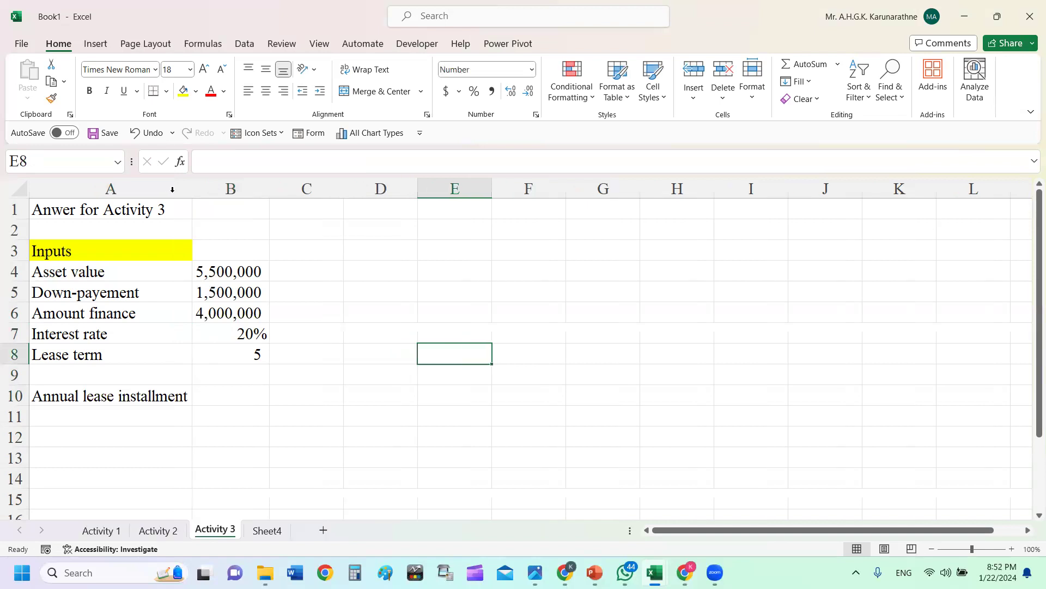
left_click(224, 391)
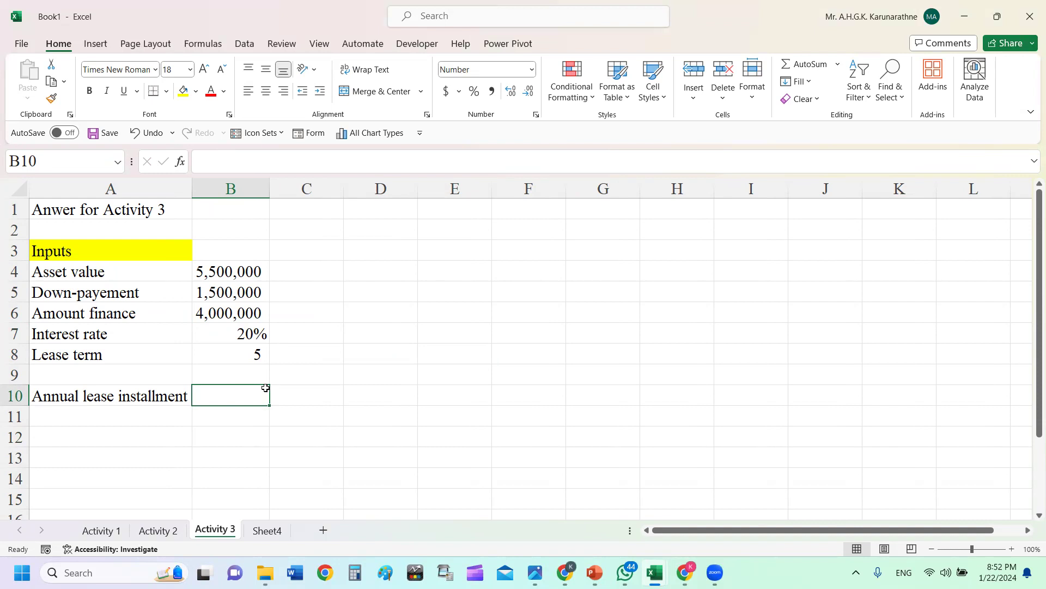
- Calculate the annual lease installment in B10 with =PMT(B7,B8,B6,0,0) and widen column B slightly
type("=")
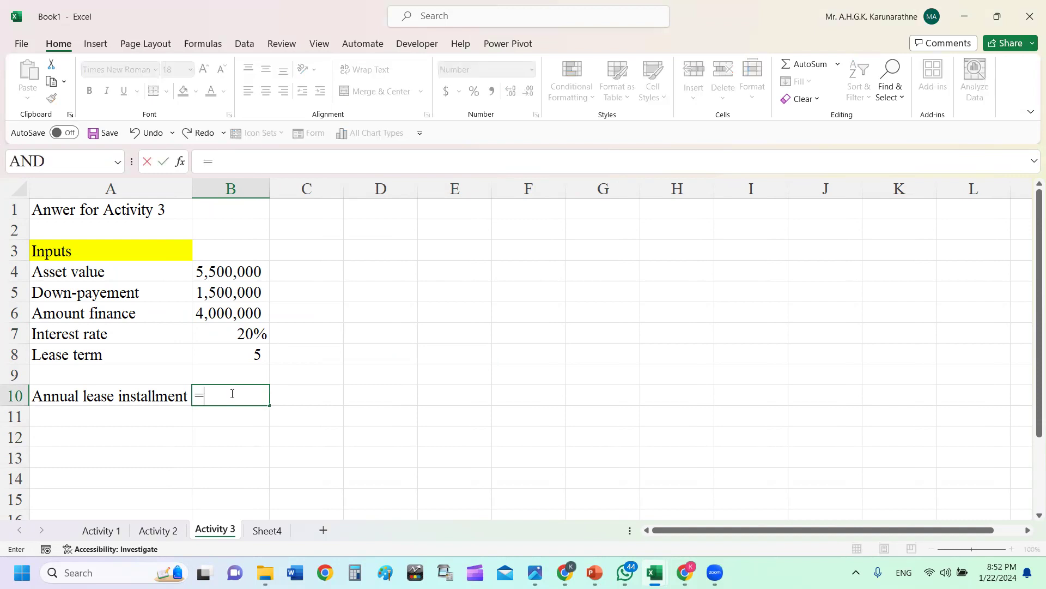
type("pmt")
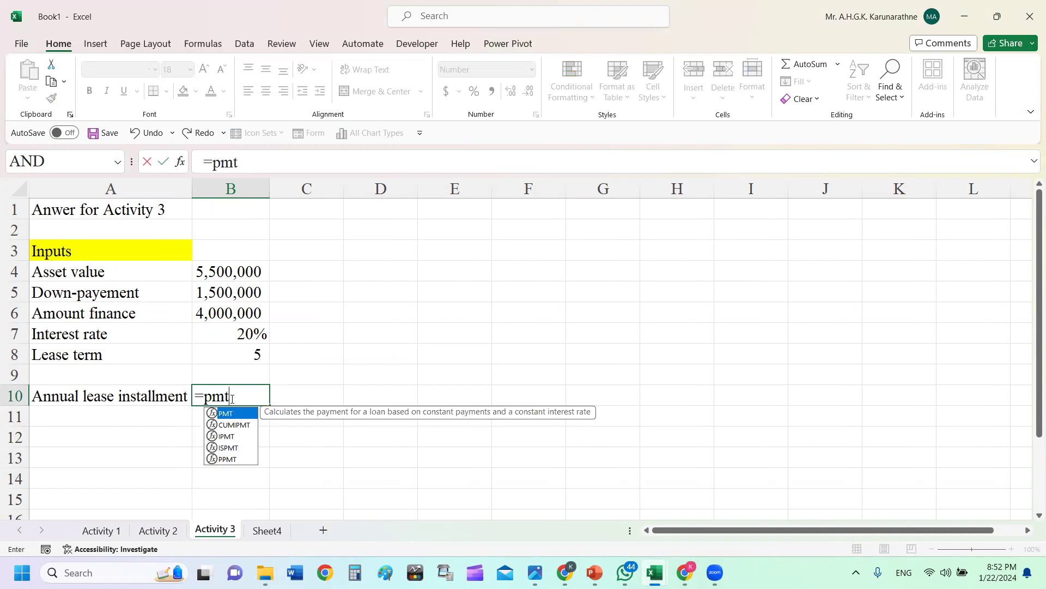
double_click(228, 413)
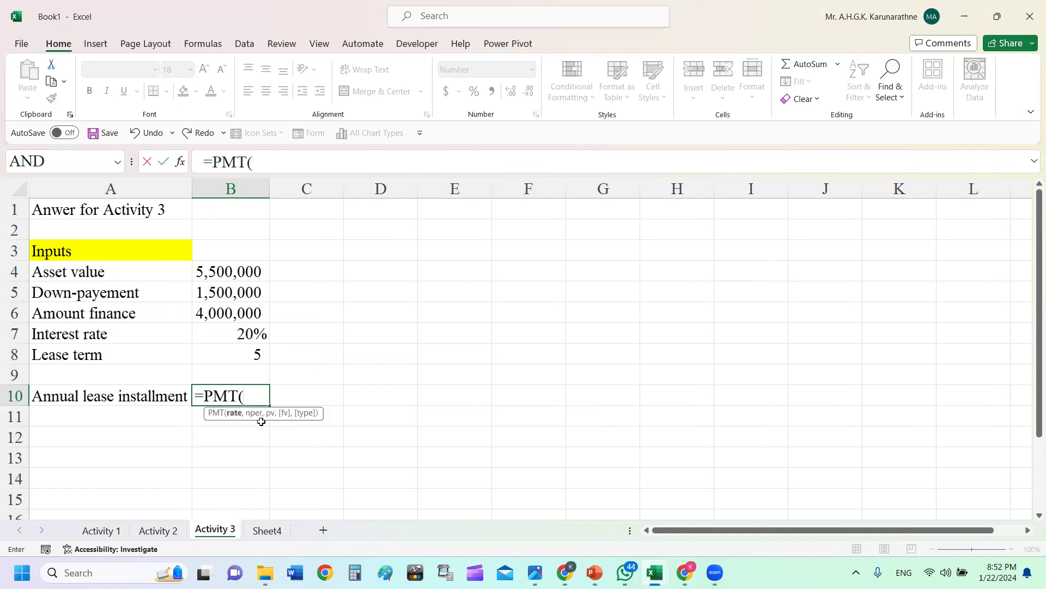
left_click(244, 335)
type(",")
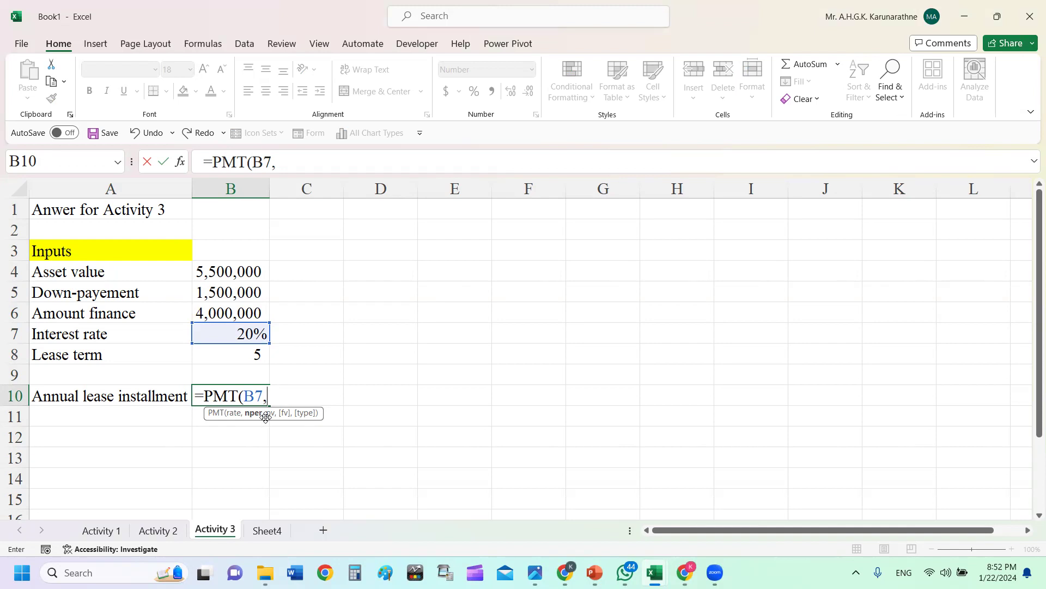
left_click(242, 355)
type(",")
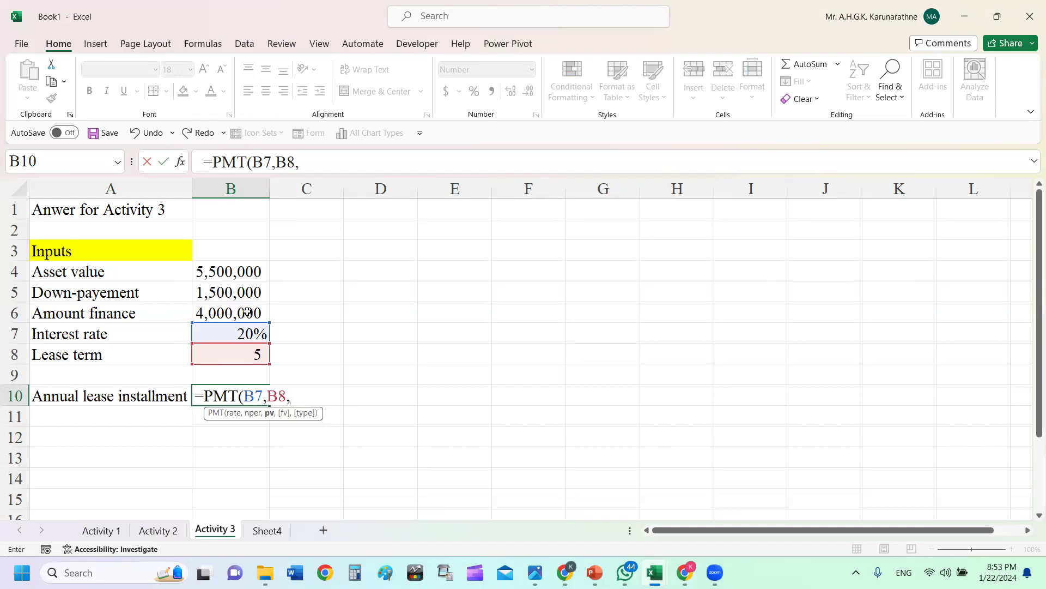
left_click(246, 314)
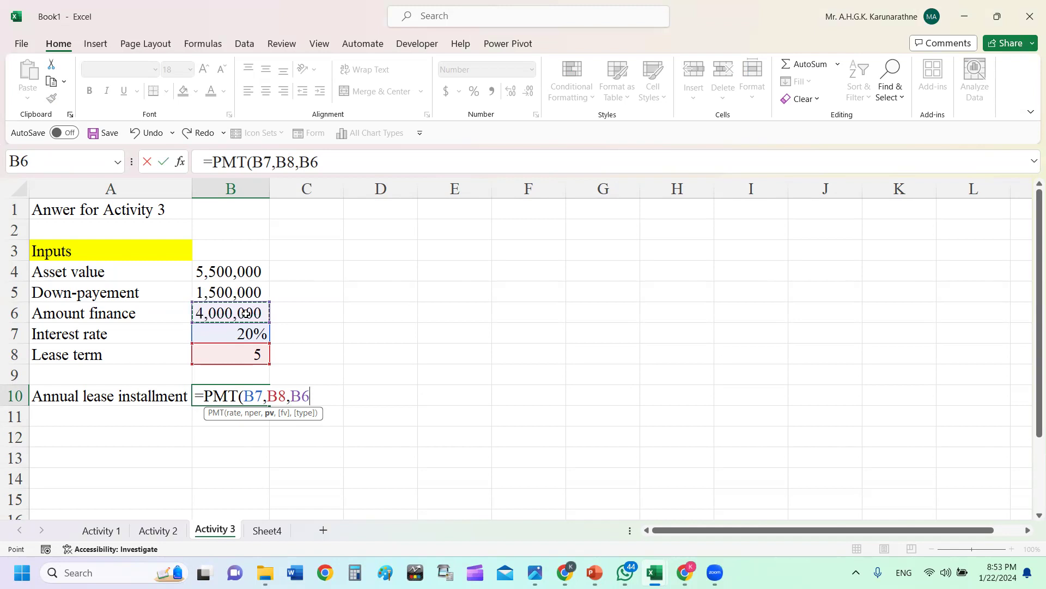
type(",")
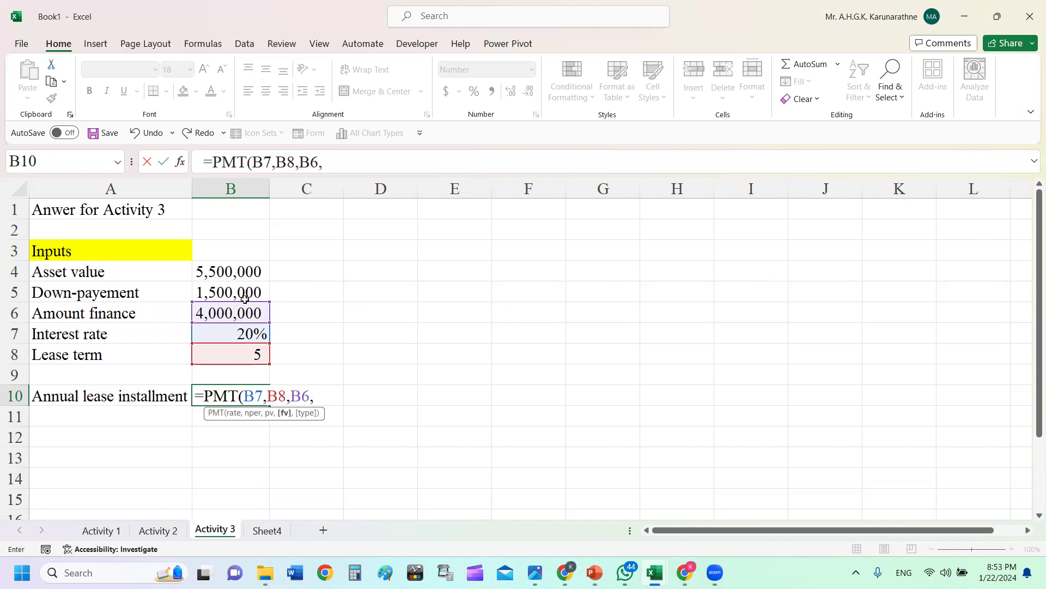
type("0,")
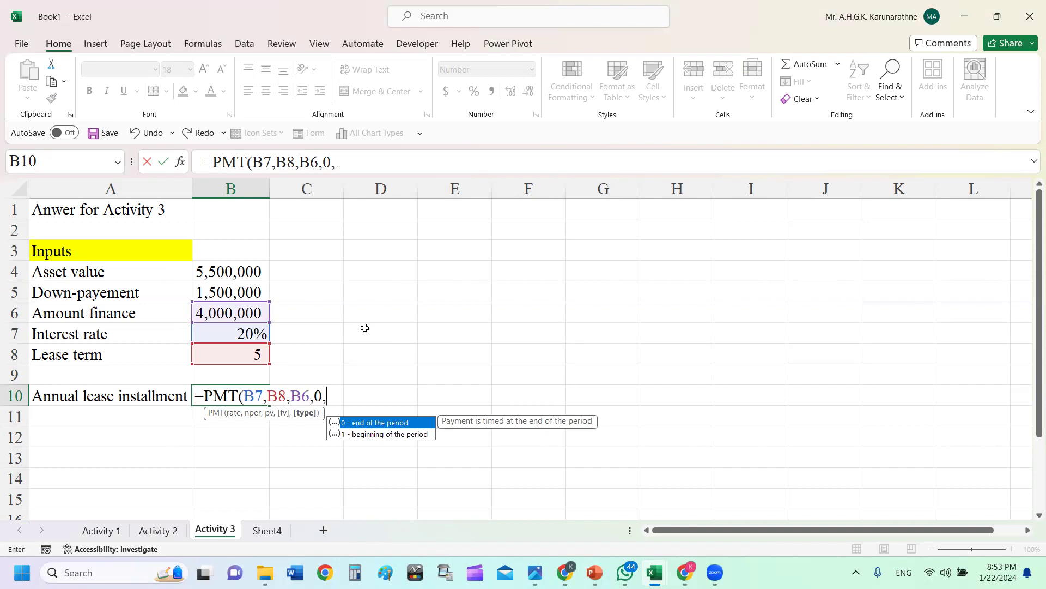
type("0")
type(")")
key("Return")
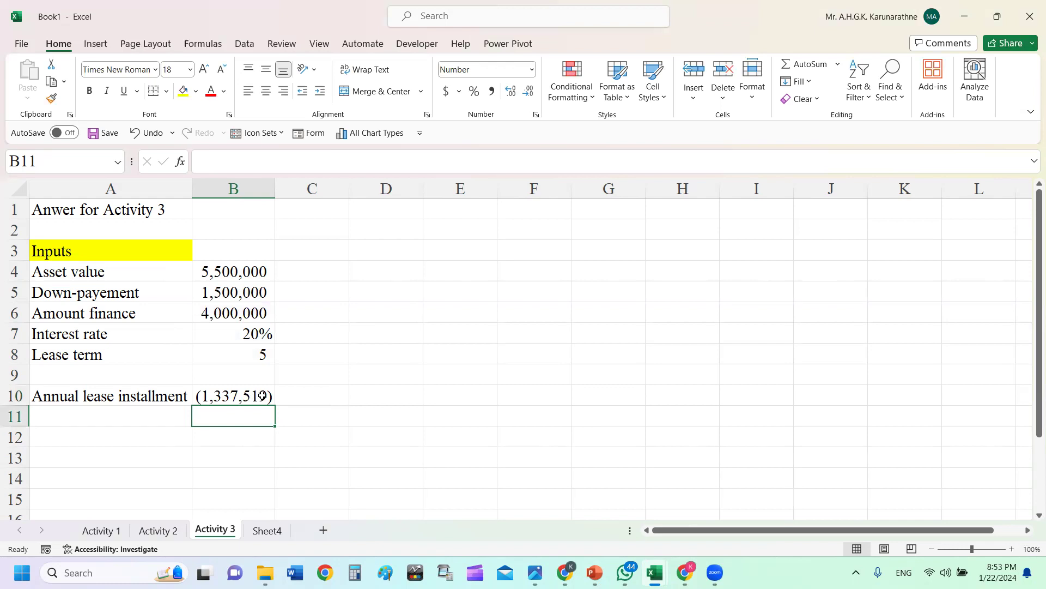
left_click_drag(275, 187, 281, 187)
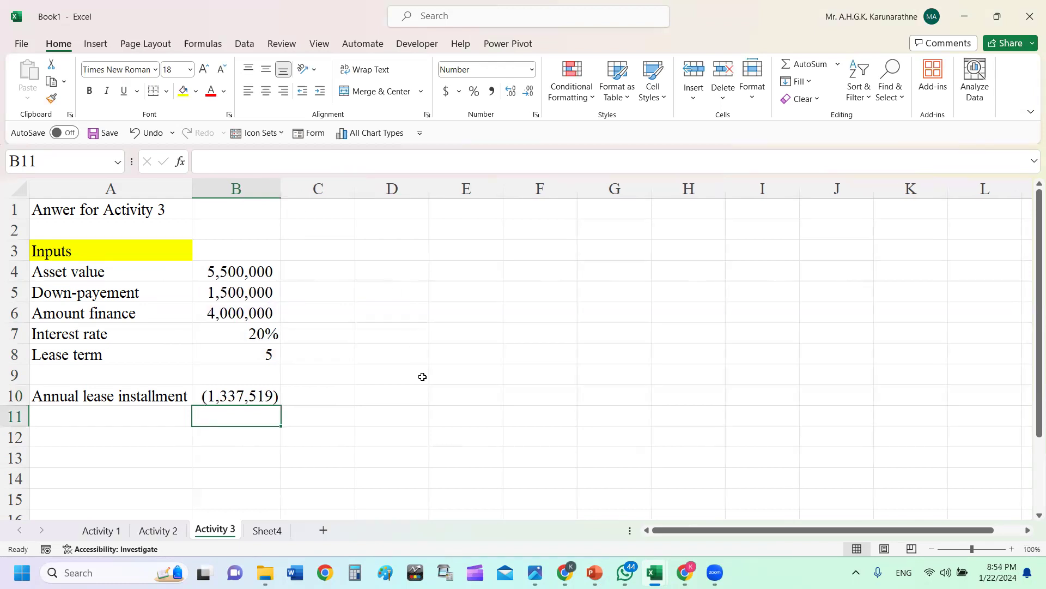
- Enter the schedule headers "Open bal" in D10 and "Interest" in E10
left_click(394, 394)
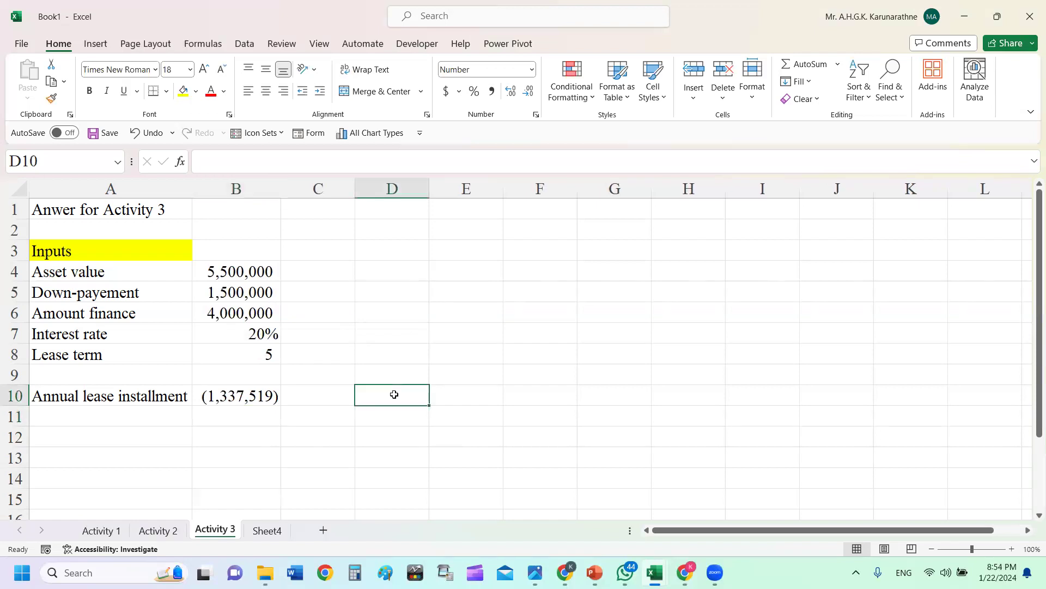
type("Open baln")
key("BackSpace")
key("BackSpace")
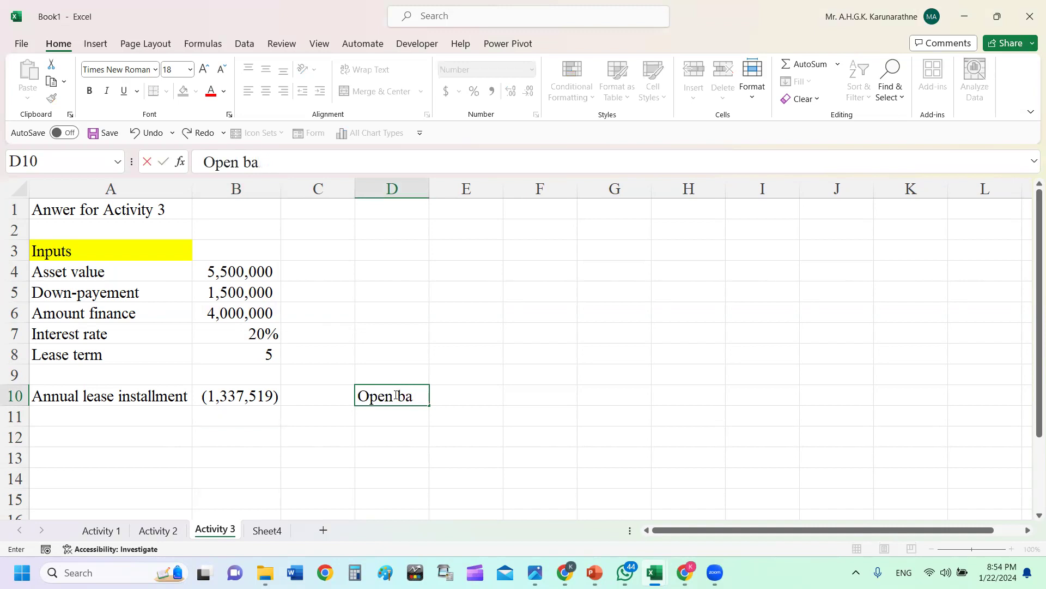
type("l")
key("Tab")
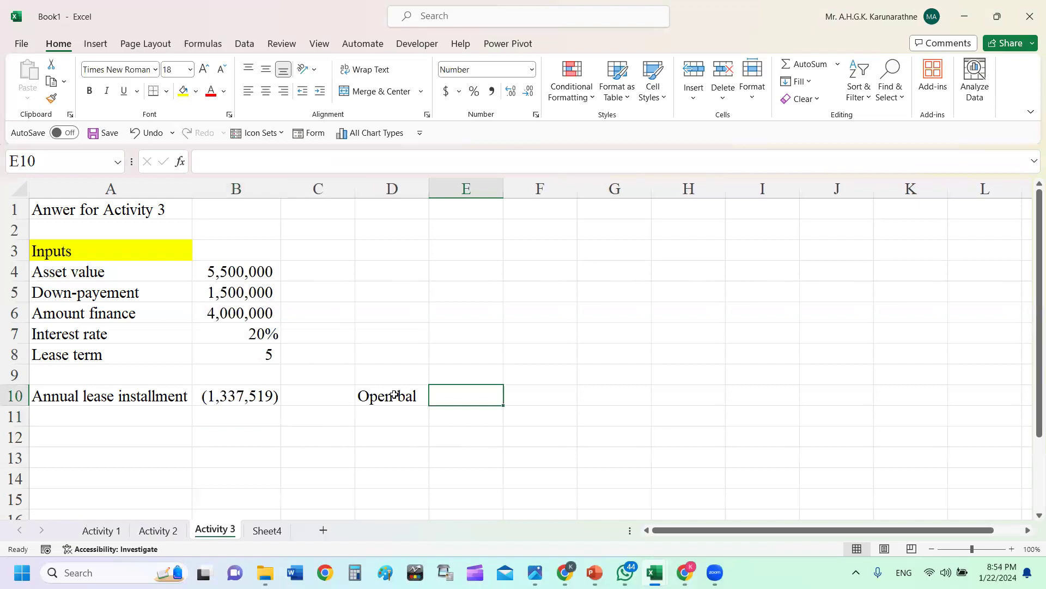
type("Interest")
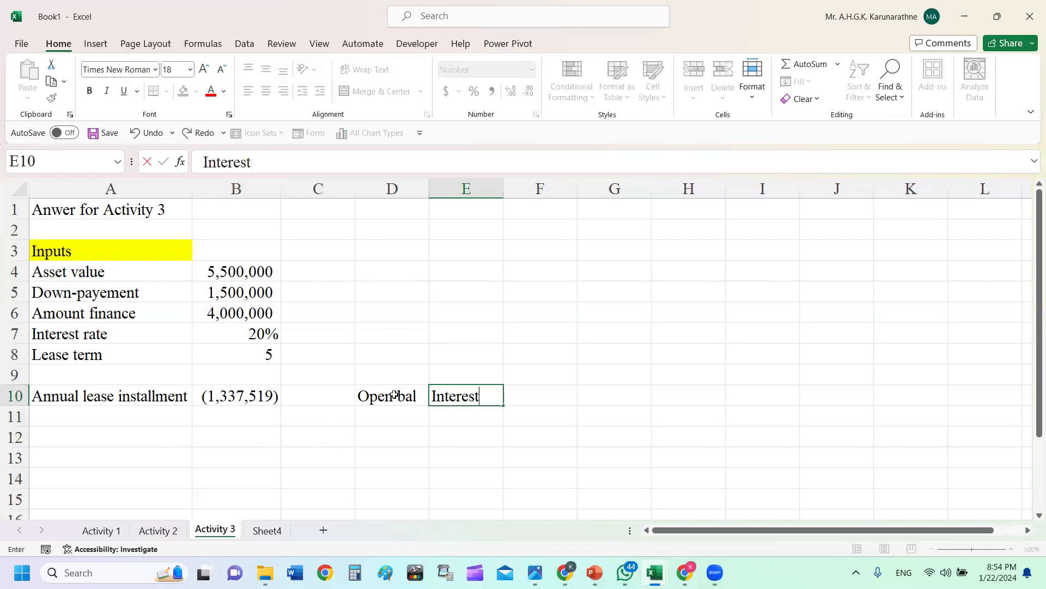
key("Tab")
- Enter the schedule headers "Installment" in F10 and "principal pay" in G10
type("Inst")
type("a")
key("BackSpace")
type("sta")
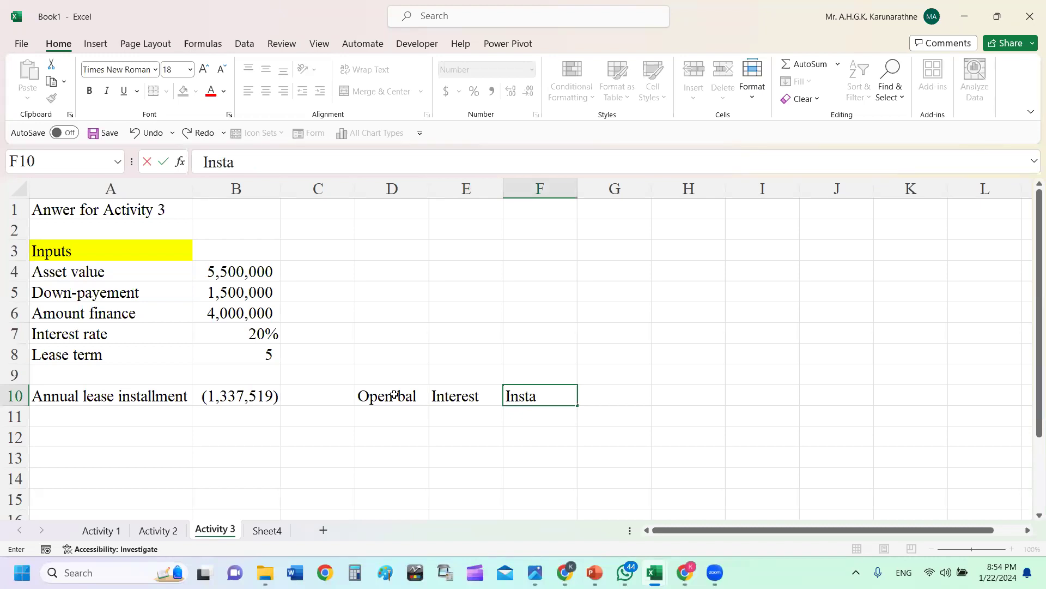
type("llment")
key("Tab")
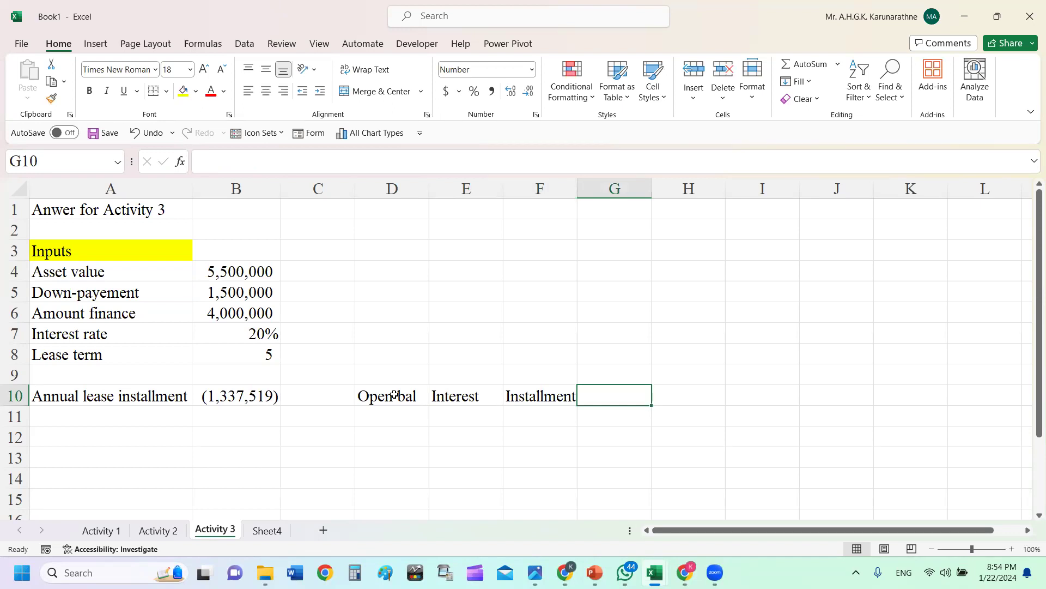
type("pri")
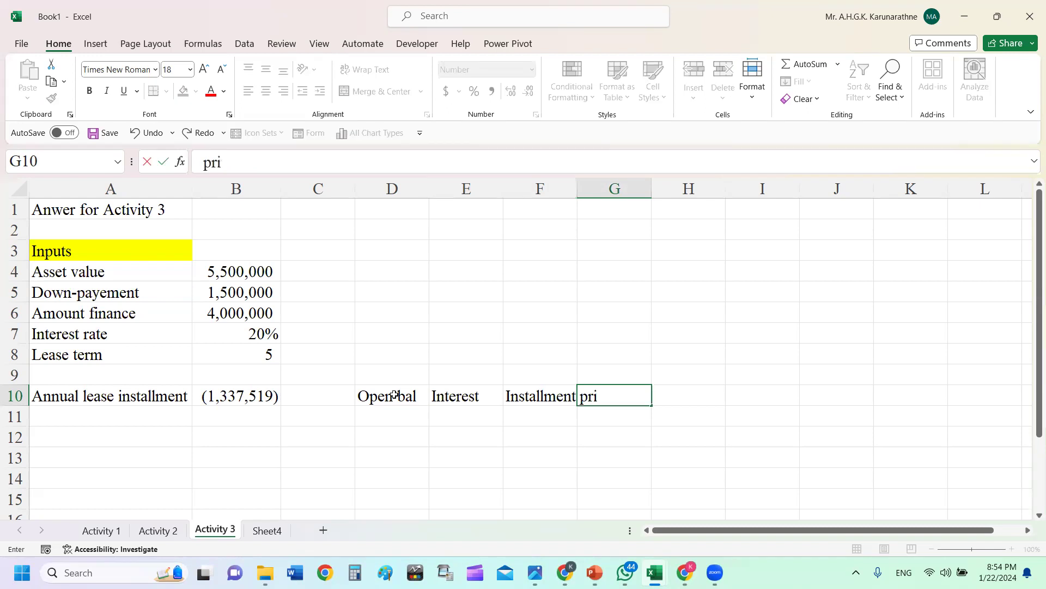
type("ncipalk")
key("BackSpace")
type("pay")
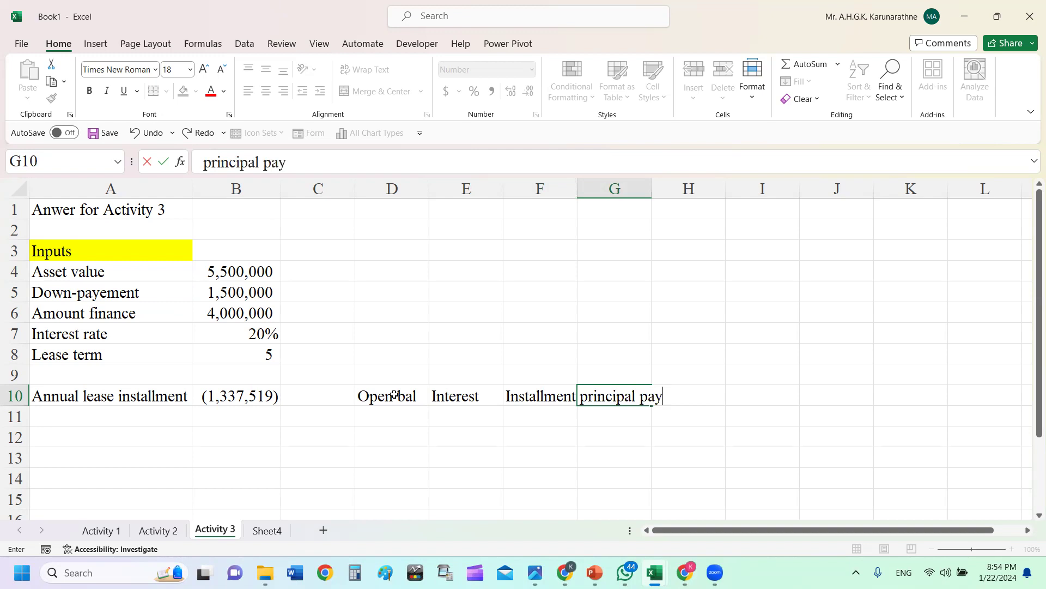
key("Tab")
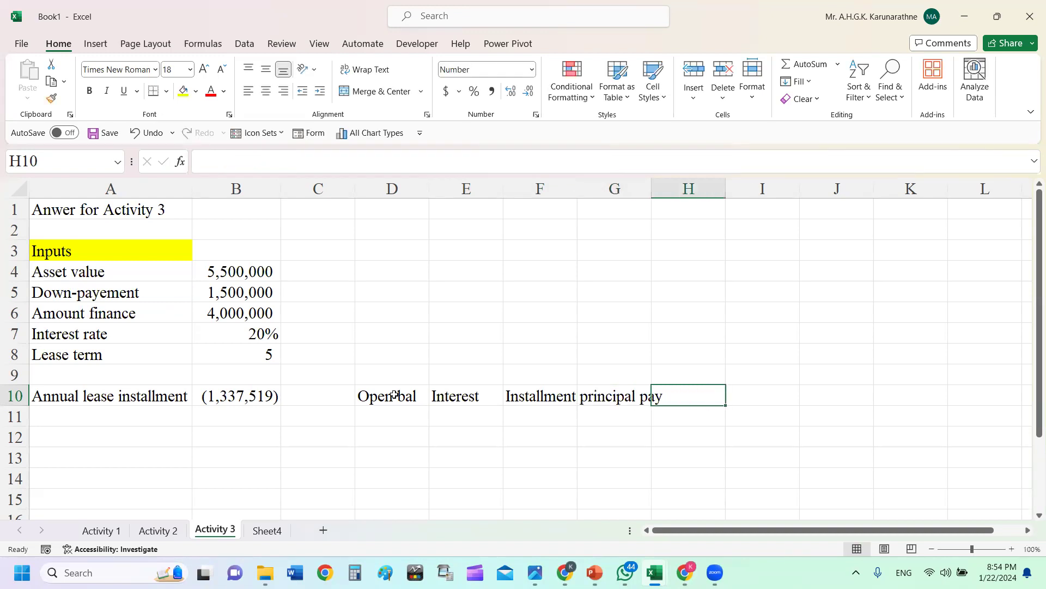
- Enter the last schedule header "Closing bal" in H10
type("Clso")
key("BackSpace")
key("BackSpace")
type("osing bal")
key("Return")
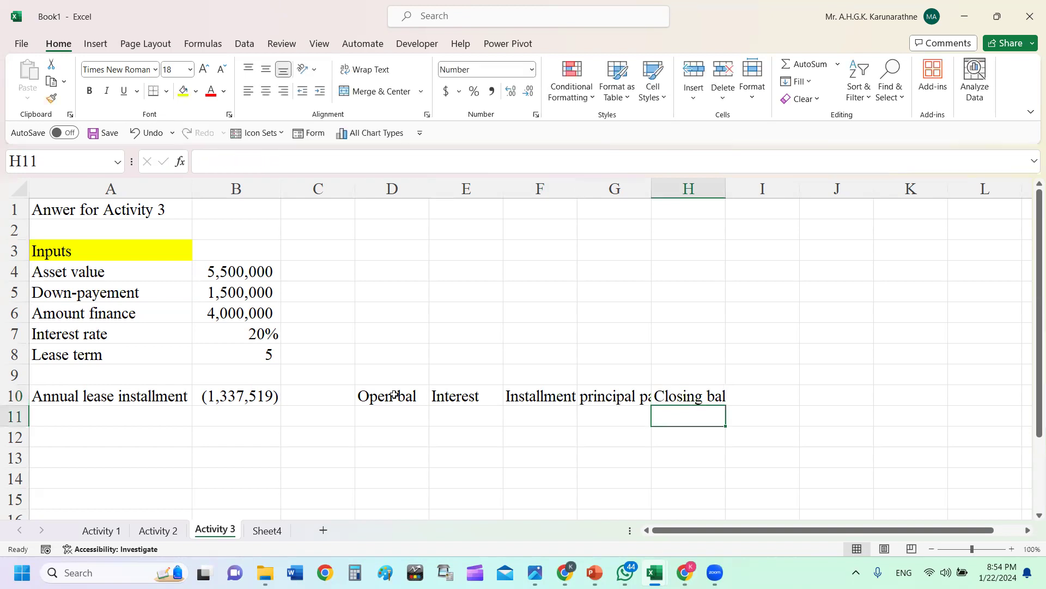
- Autofit column G to its header and widen column H beyond the "Closing bal" text
double_click(651, 182)
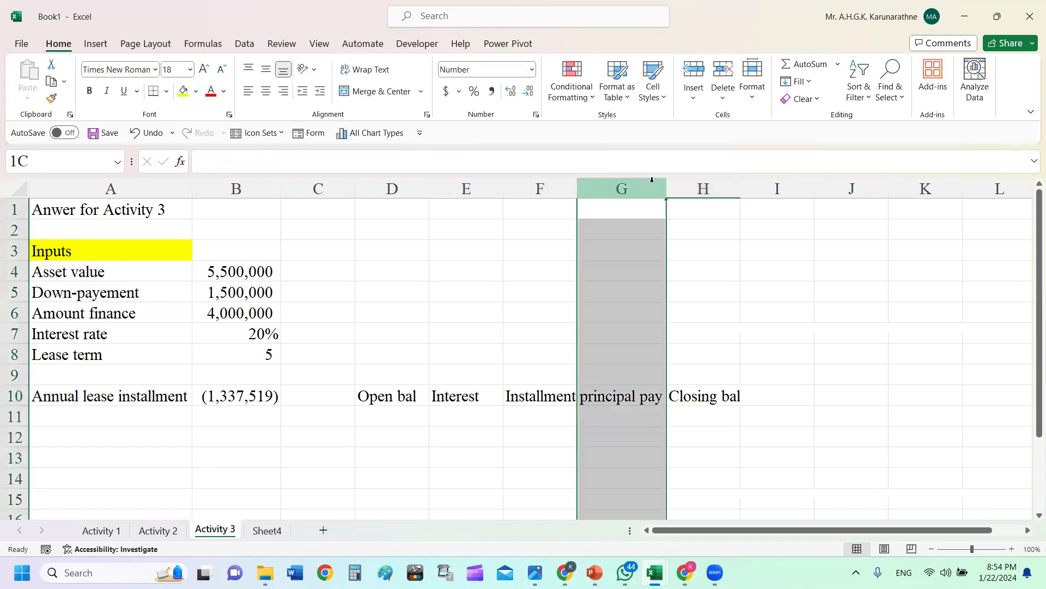
left_click(748, 242)
left_click_drag(739, 187, 772, 189)
left_click(757, 271)
key("Return")
left_click(508, 340)
- Link the first opening balance in D11 to the amount financed with the formula =B6
left_click(393, 413)
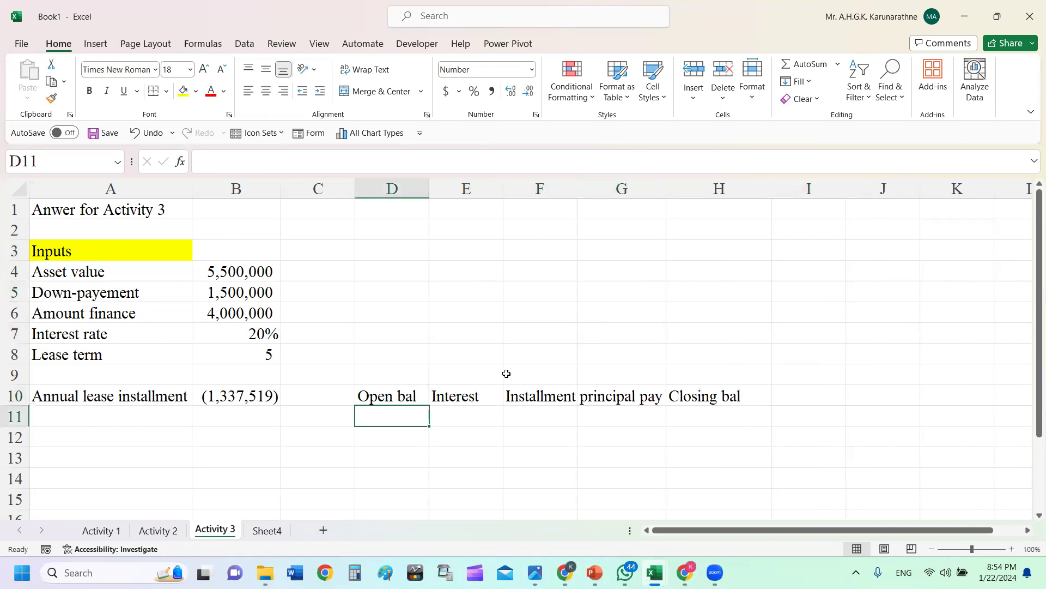
type("=")
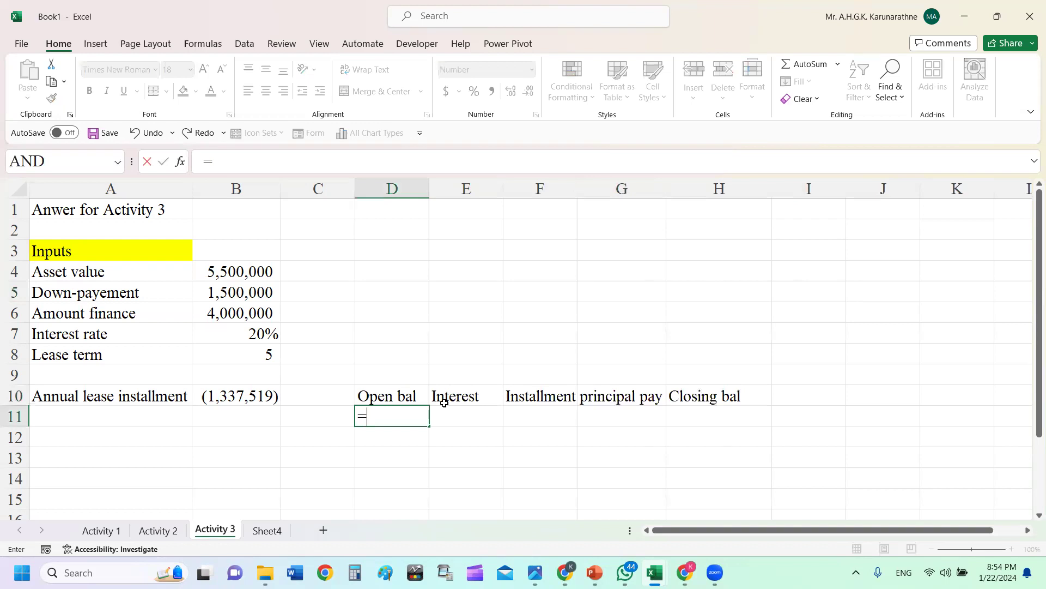
left_click(239, 311)
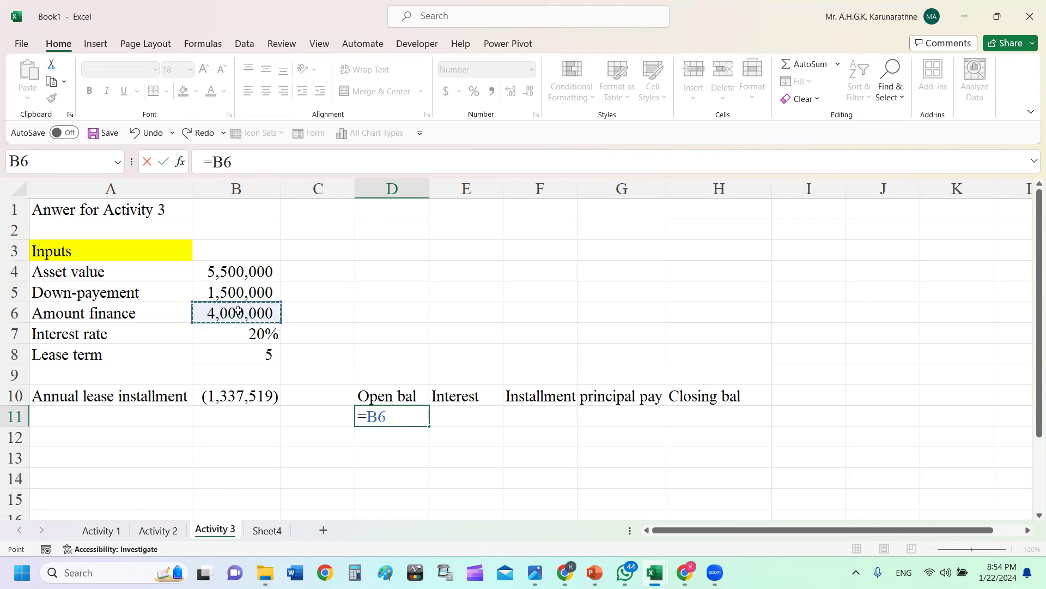
key("Return")
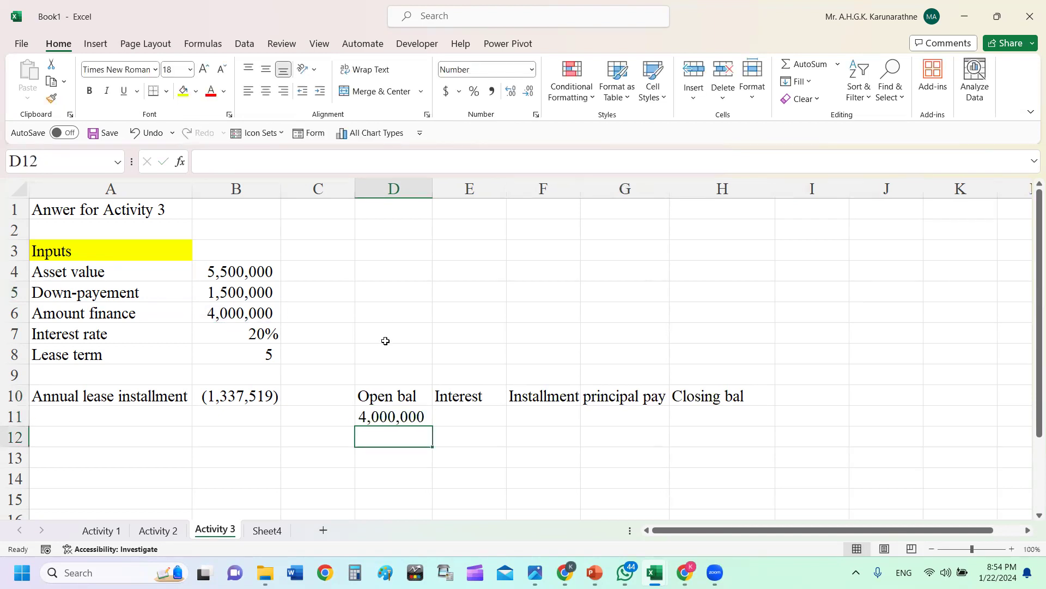
- Calculate the first-year interest in E11 with =D11*$B$7, keeping the interest rate reference absolute
left_click(458, 412)
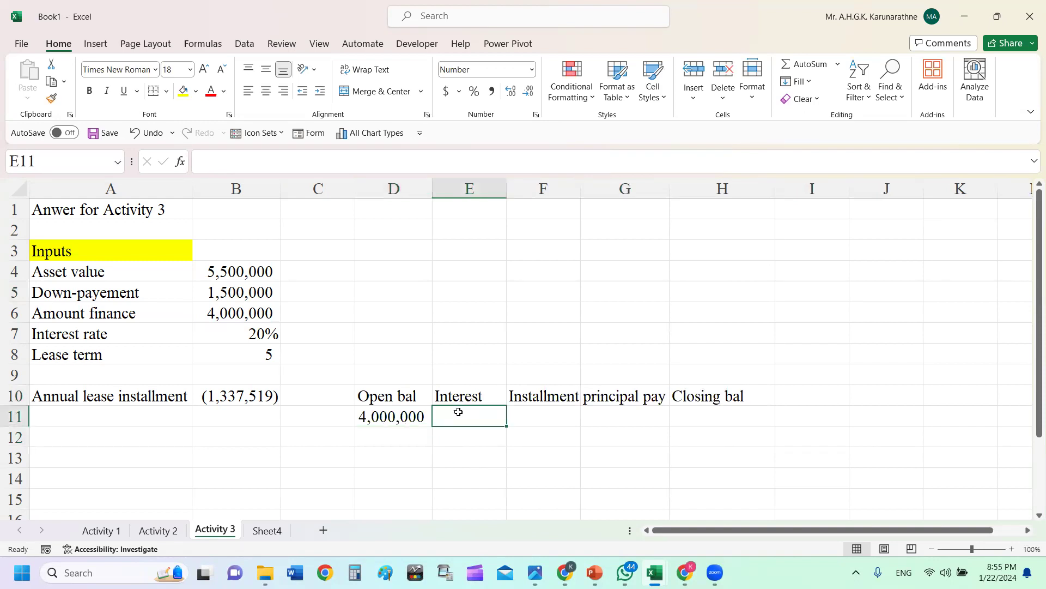
type("=")
left_click(406, 418)
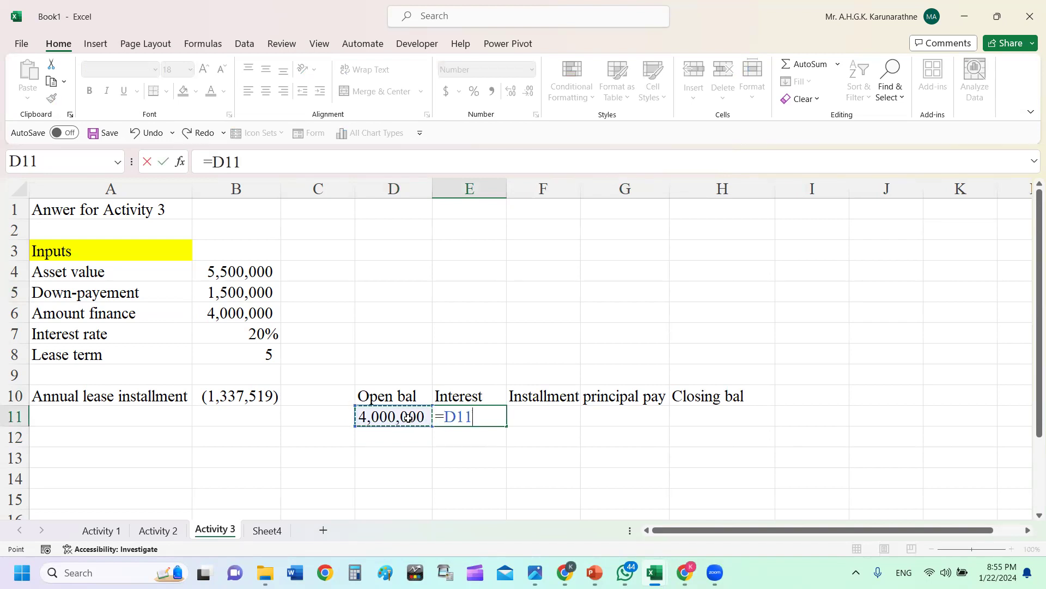
type("*")
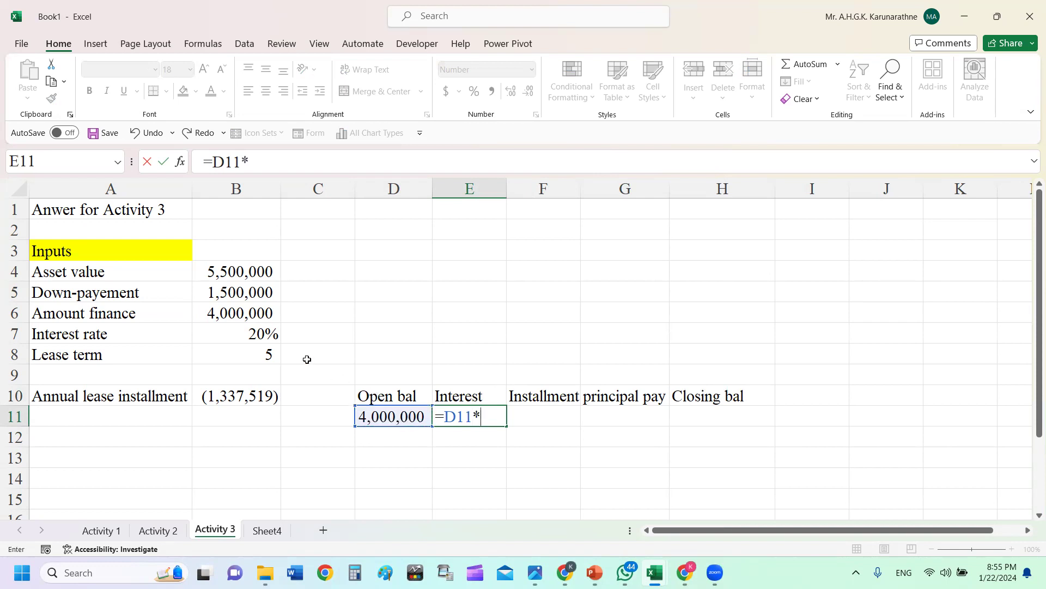
left_click(254, 333)
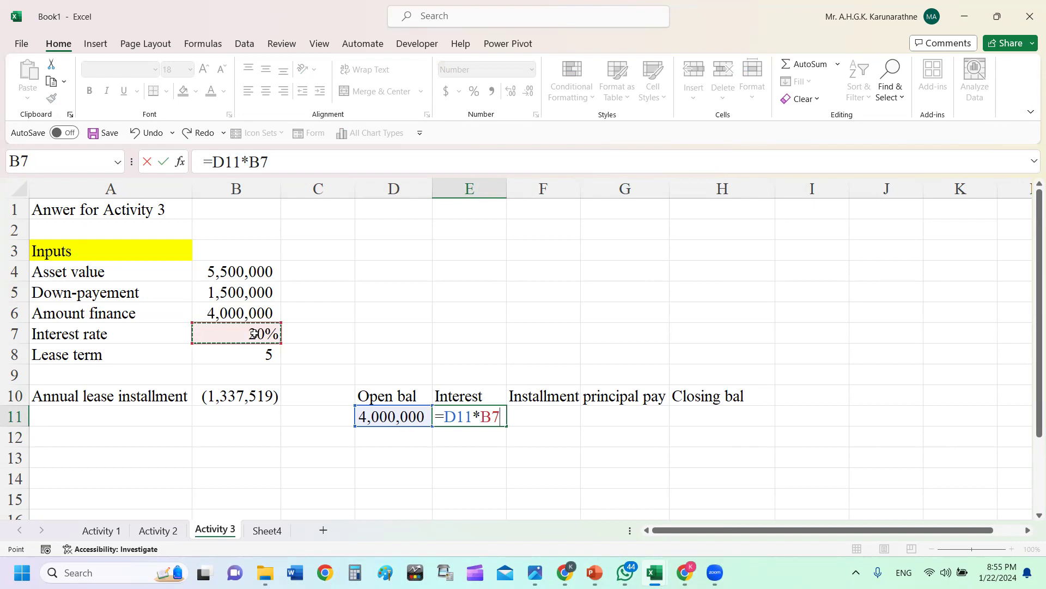
key("F4")
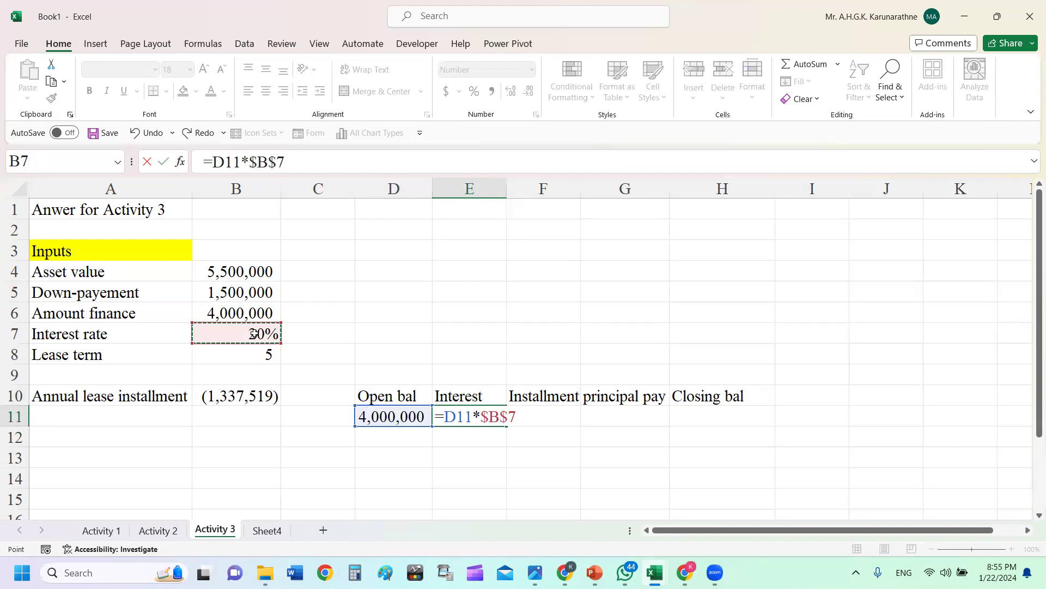
key("Return")
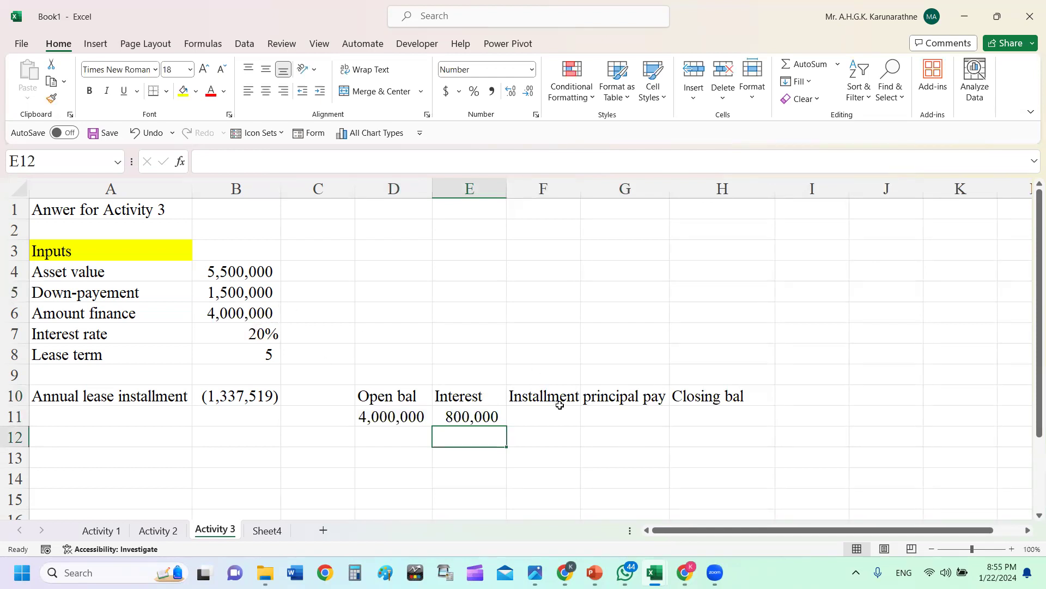
- Link the first installment in F11 to the annual lease installment with the absolute reference =$B$10
left_click(544, 428)
left_click(546, 410)
type("=")
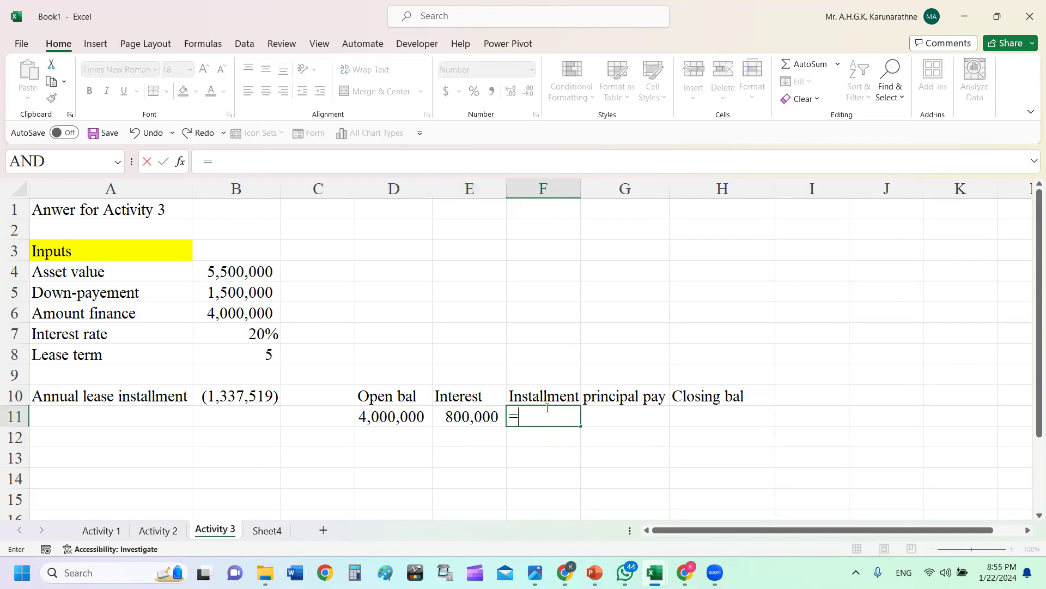
left_click(256, 395)
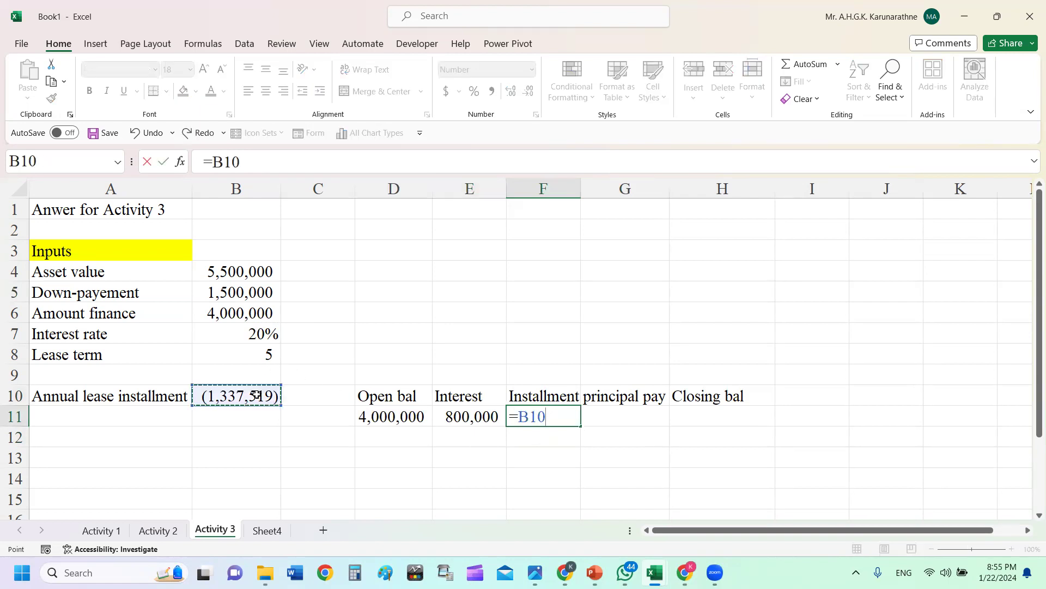
key("F4")
key("Return")
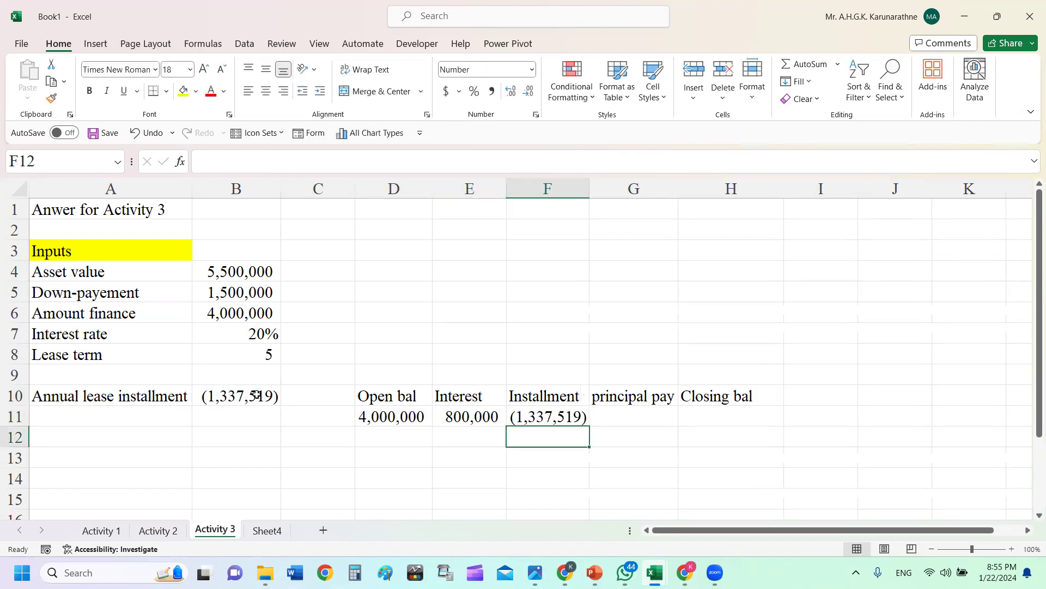
- Calculate the first principal payment in G11 as installment plus interest with the formula =F11+E11
left_click(635, 413)
type("=")
left_click(510, 425)
type("+")
left_click(471, 416)
key("Return")
- Calculate the first closing balance in H11 as opening balance plus principal payment with the formula =D11+G11
left_click(671, 419)
left_click(699, 420)
type("=")
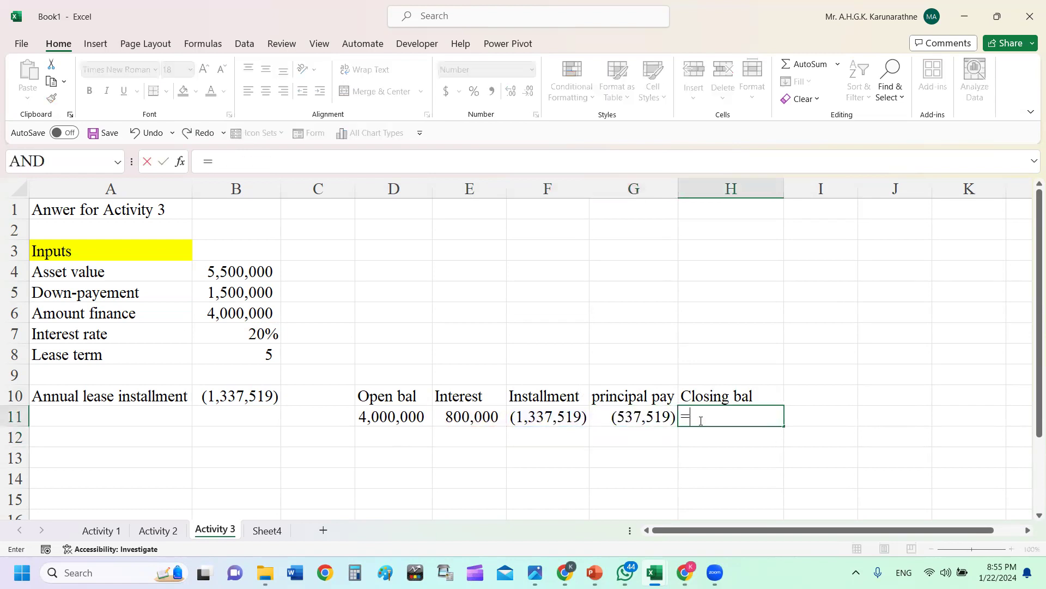
left_click(400, 418)
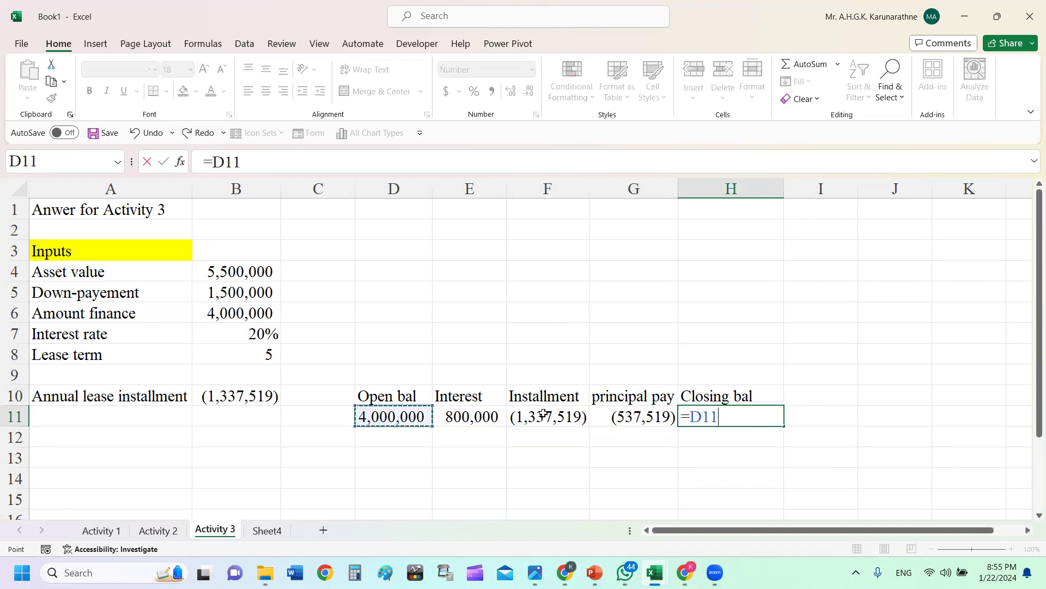
type("+")
left_click(656, 417)
key("Return")
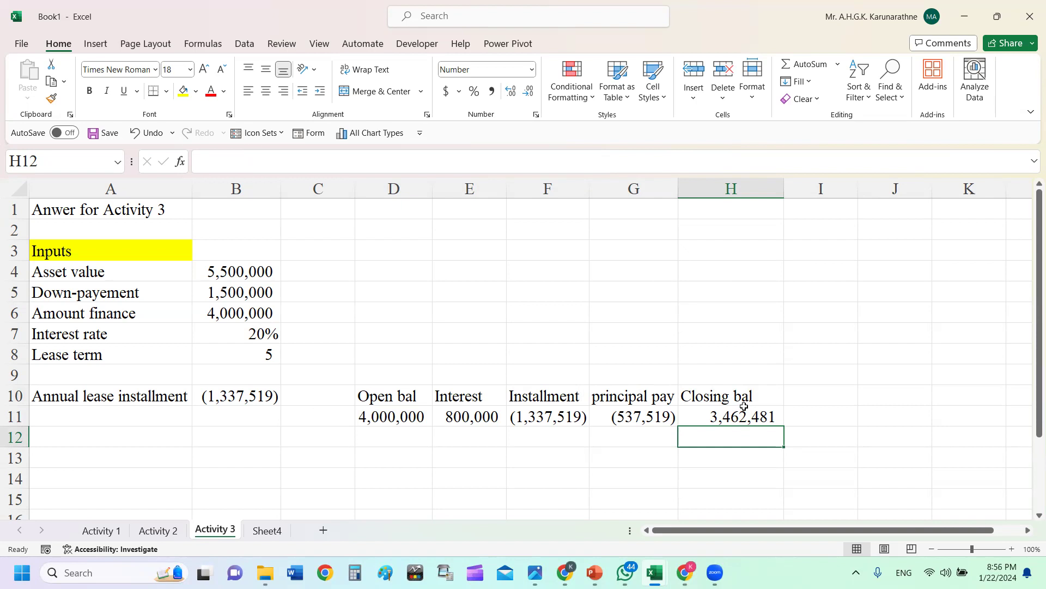
- Link the second-year opening balance in D12 to the first closing balance with the formula =H11
left_click(406, 433)
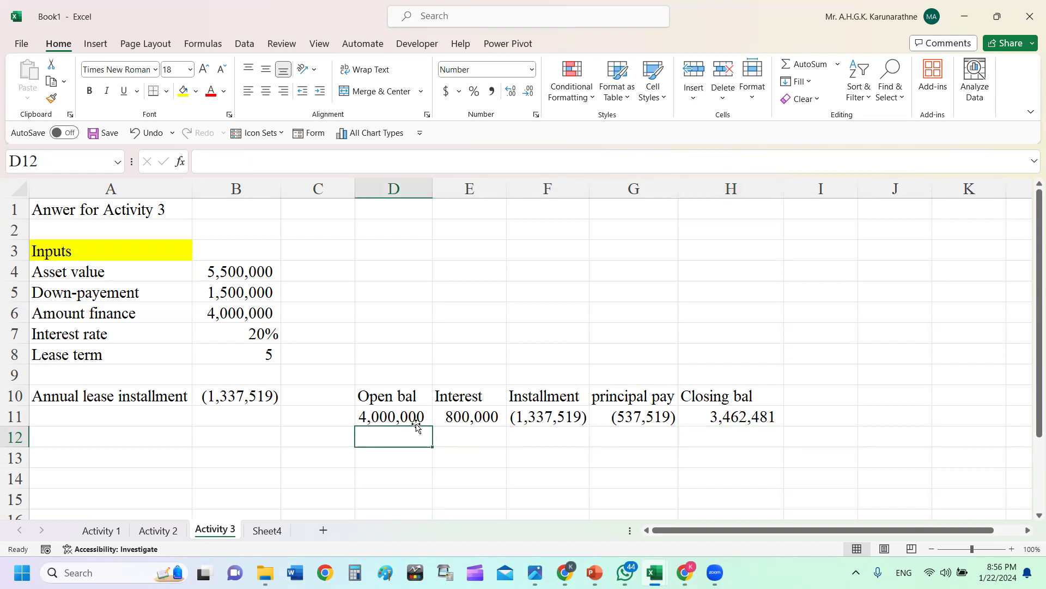
type("=")
left_click(735, 417)
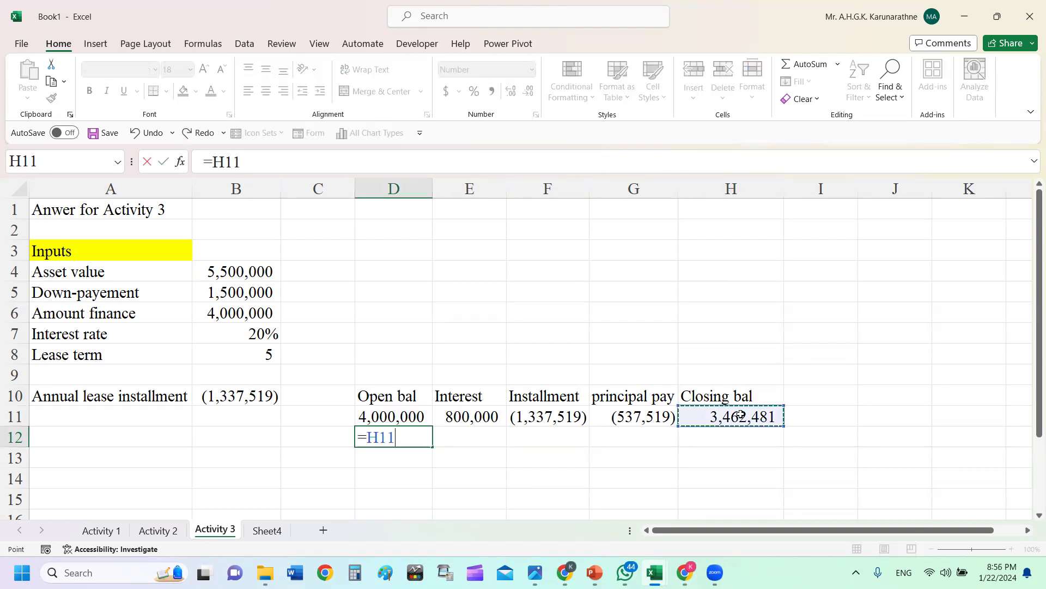
key("Return")
- Number the lease years 1 to 5 in C11:C15 and center them
left_click(324, 402)
left_click(331, 416)
type("1")
key("Return")
type("3")
key("BackSpace")
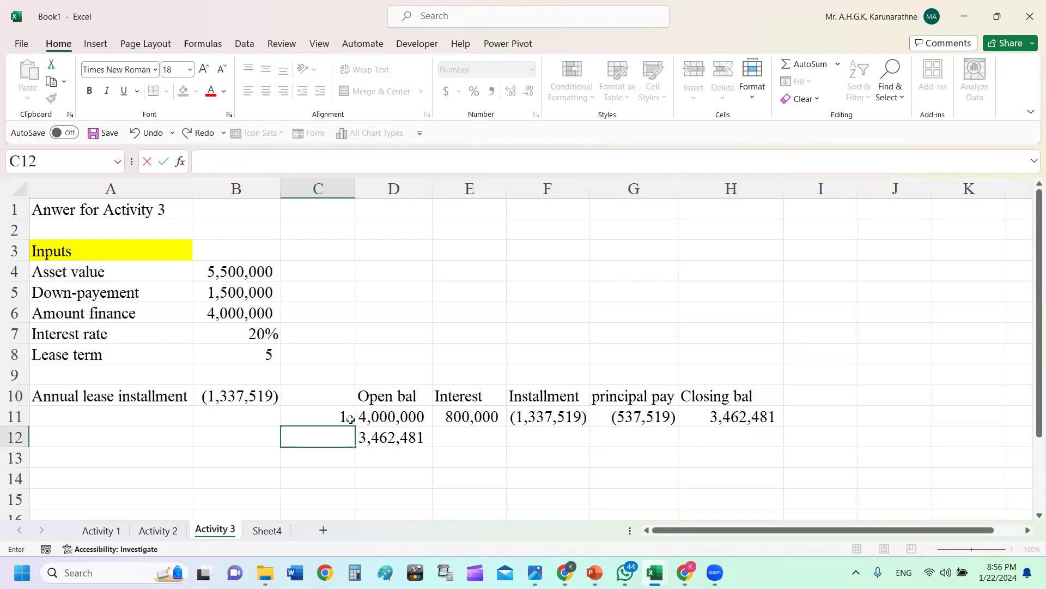
type("2")
key("Return")
left_click_drag(329, 418, 356, 500)
left_click(266, 91)
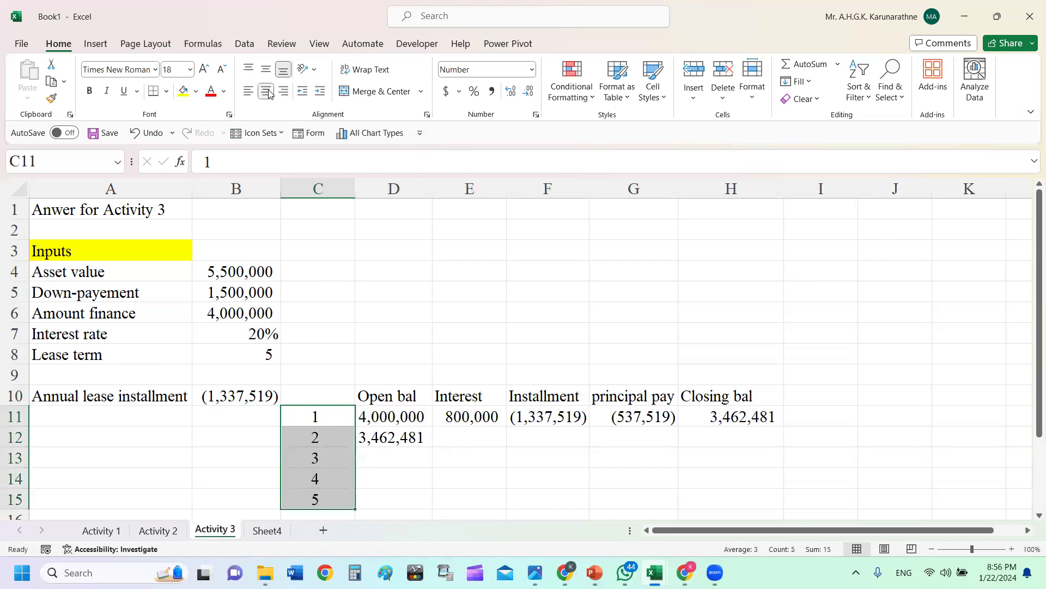
left_click(638, 340)
- Copy the interest formula into E12 and fill the installment formula from F11 through F15
left_click(474, 439)
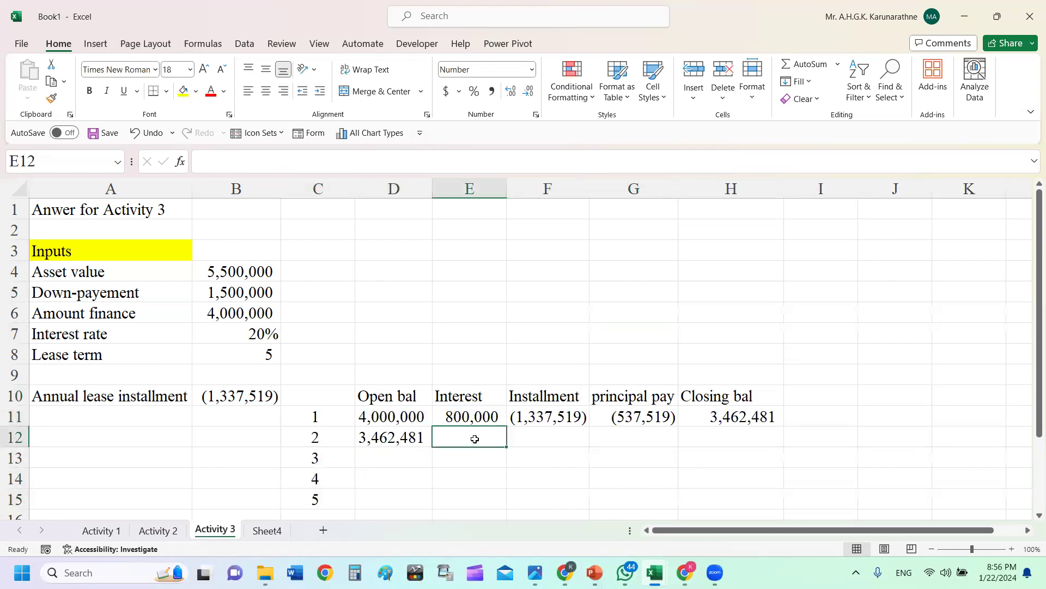
left_click(493, 414)
left_click_drag(503, 426, 508, 445)
left_click(581, 423)
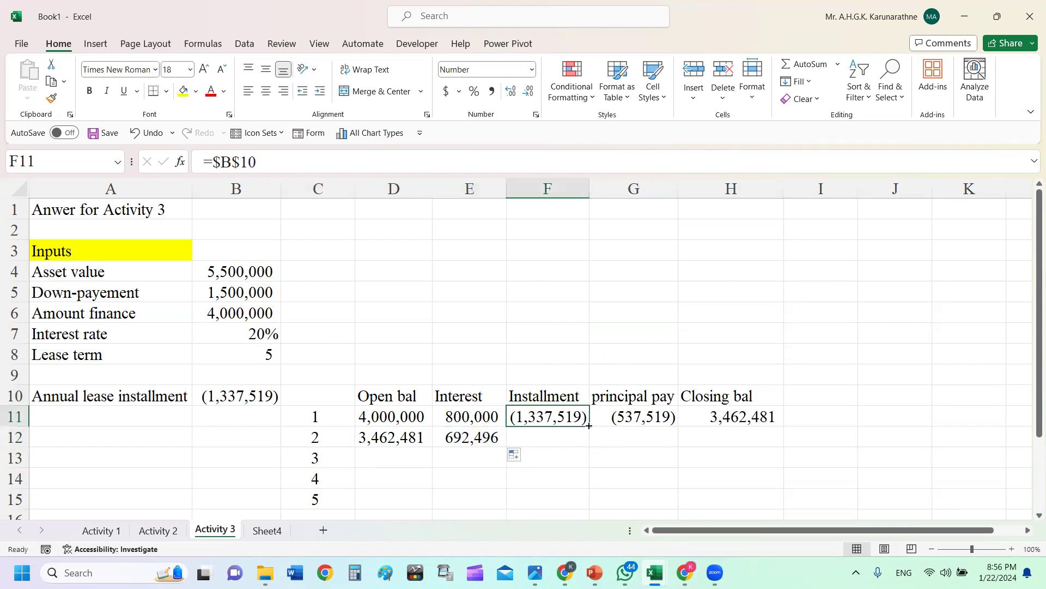
left_click_drag(588, 427, 589, 499)
- Fill the principal payment and closing balance formulas from row 11 down through row 15
left_click(648, 423)
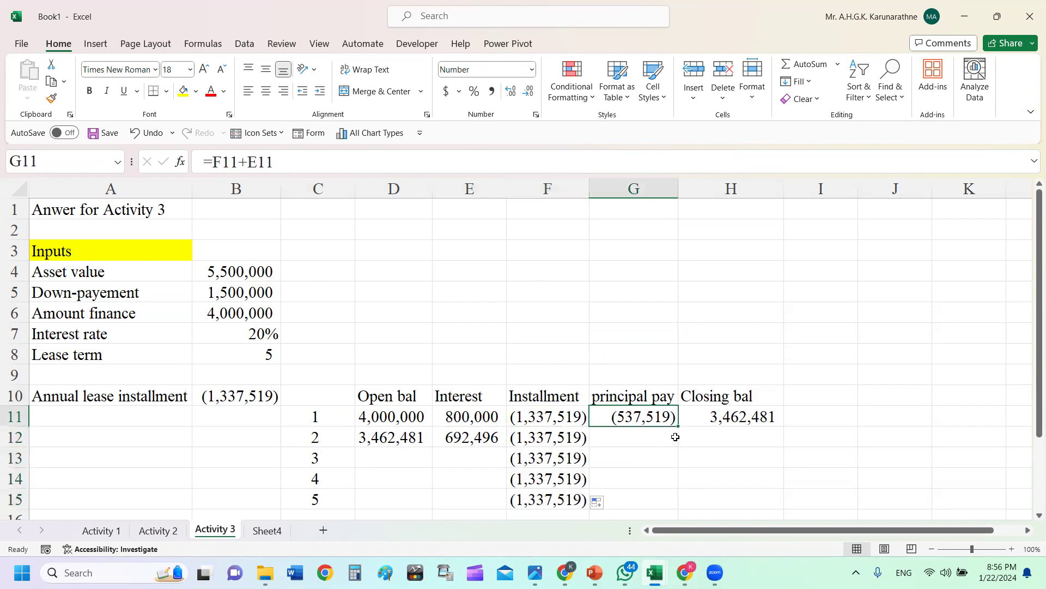
double_click(678, 427)
left_click(708, 419)
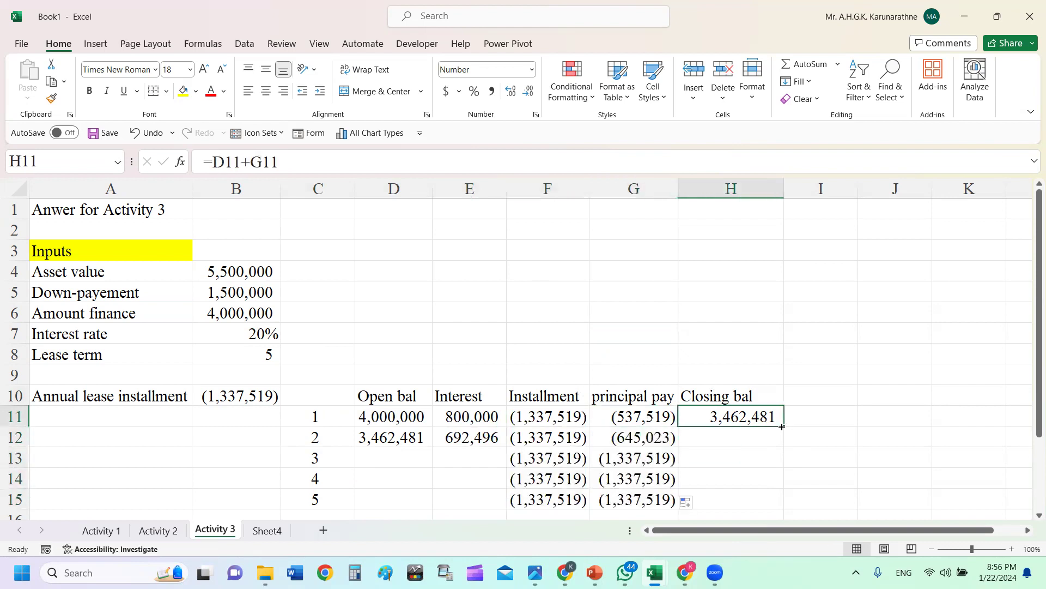
double_click(782, 425)
- Fill the opening balance and interest formulas from D12 and E12 down through row 15
left_click(471, 442)
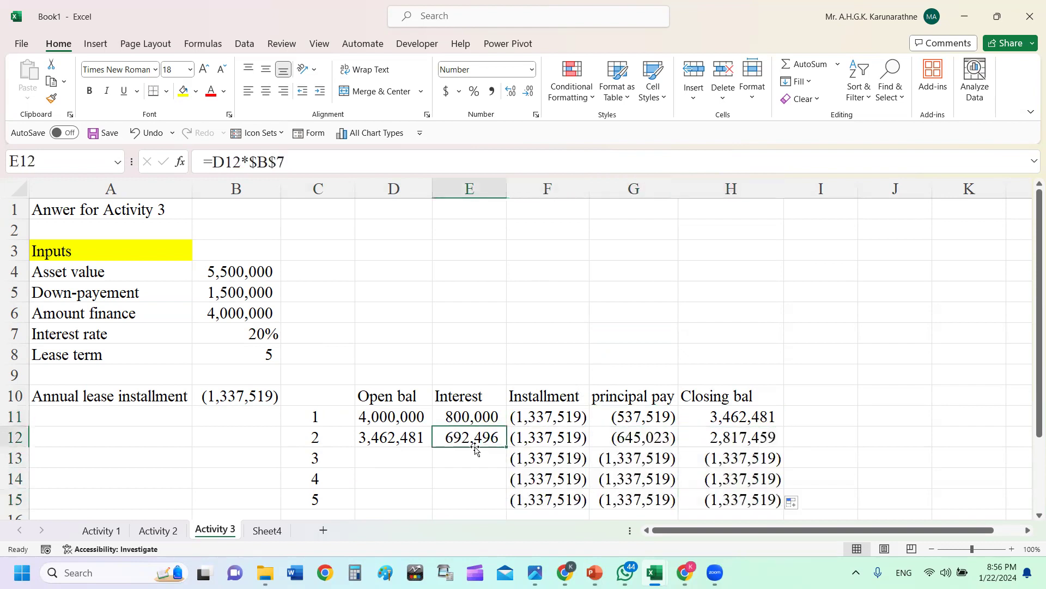
left_click(404, 440)
left_click_drag(430, 447, 428, 499)
left_click(484, 437)
left_click_drag(506, 448, 507, 500)
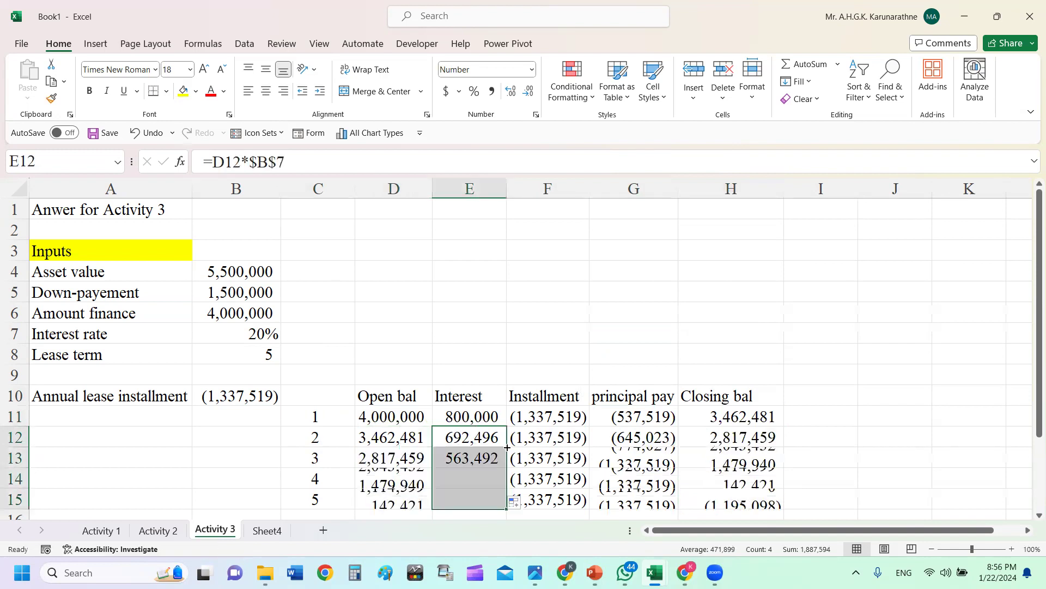
scroll(939, 453, "down", 1)
left_click(858, 428)
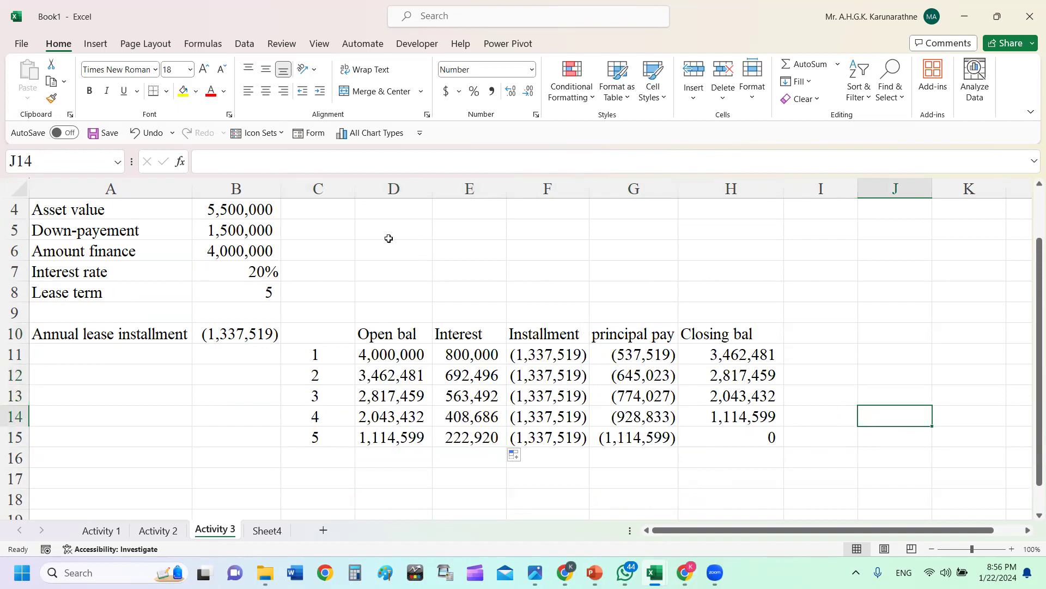
- Set the asset value in B4 to 8,000,000 and the down payment in B5 to 2,000,000
left_click(224, 208)
left_click(221, 233)
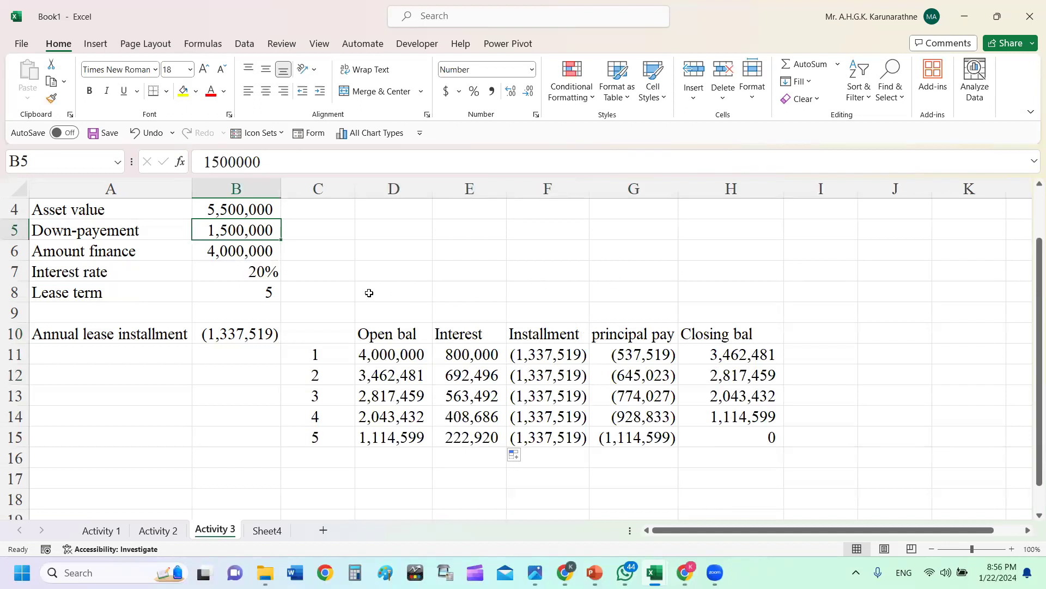
scroll(75, 218, "up", 1)
scroll(75, 219, "up", 1)
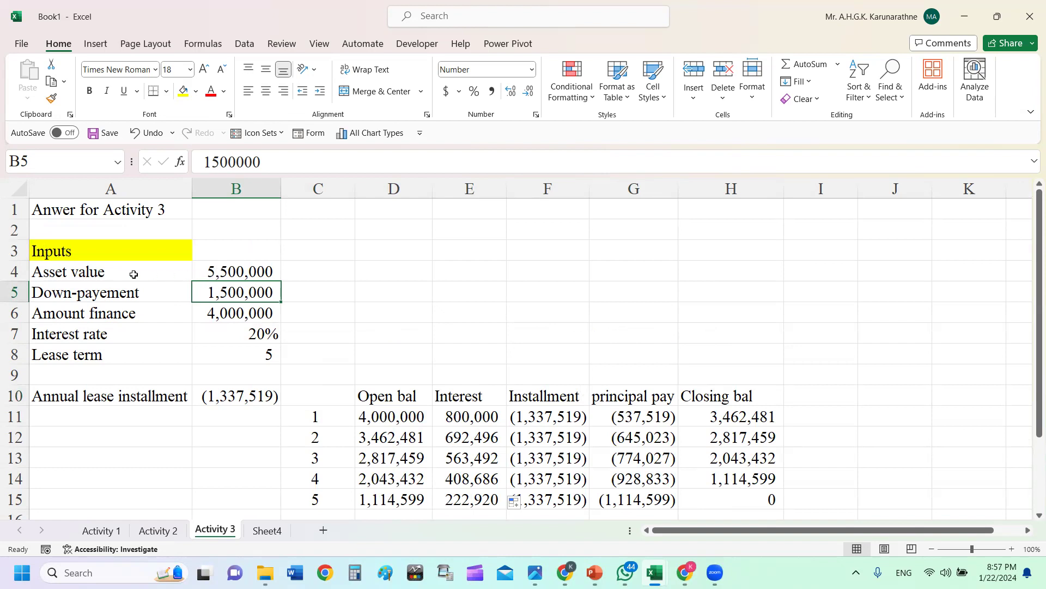
left_click(245, 271)
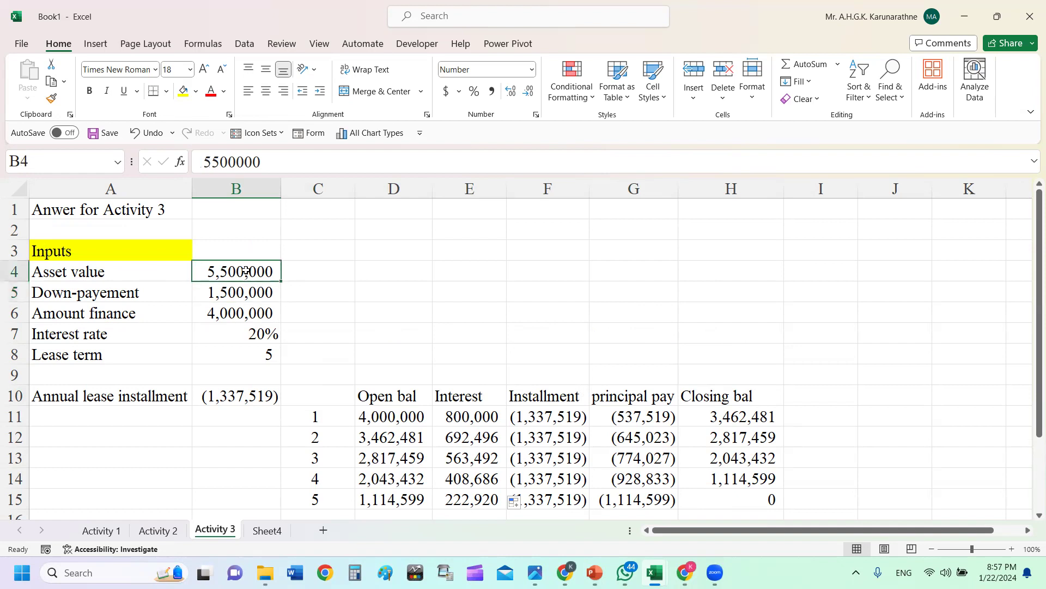
type("8555")
key("BackSpace")
key("BackSpace")
key("BackSpace")
type("000000")
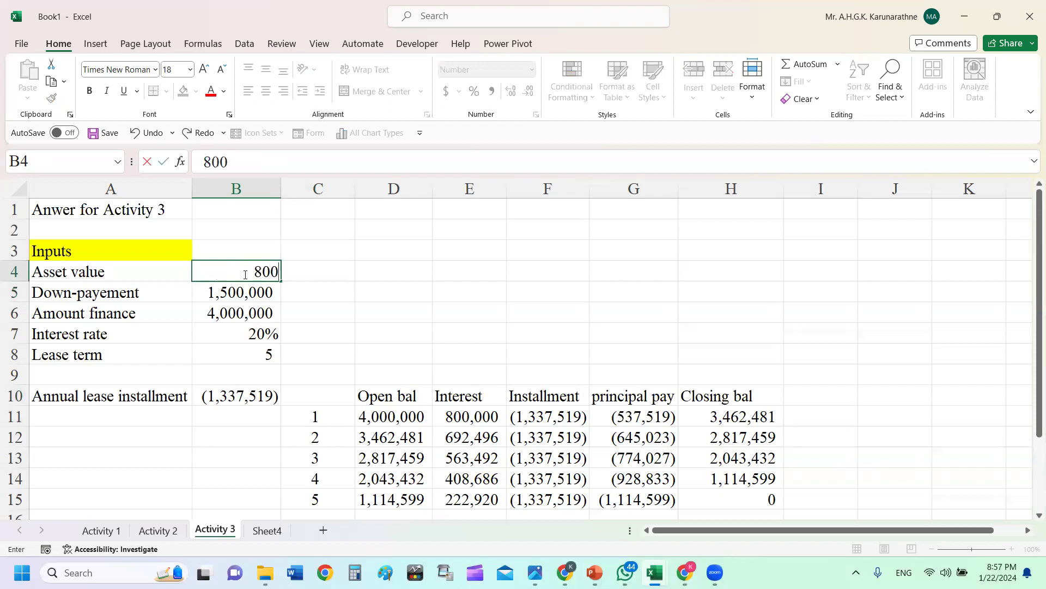
key("Return")
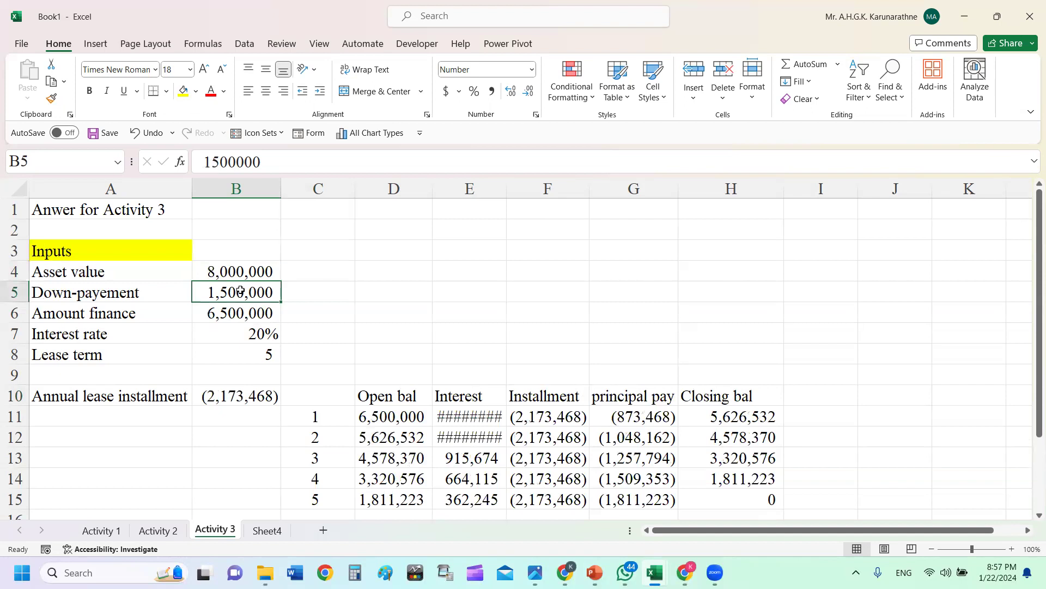
type("2000000")
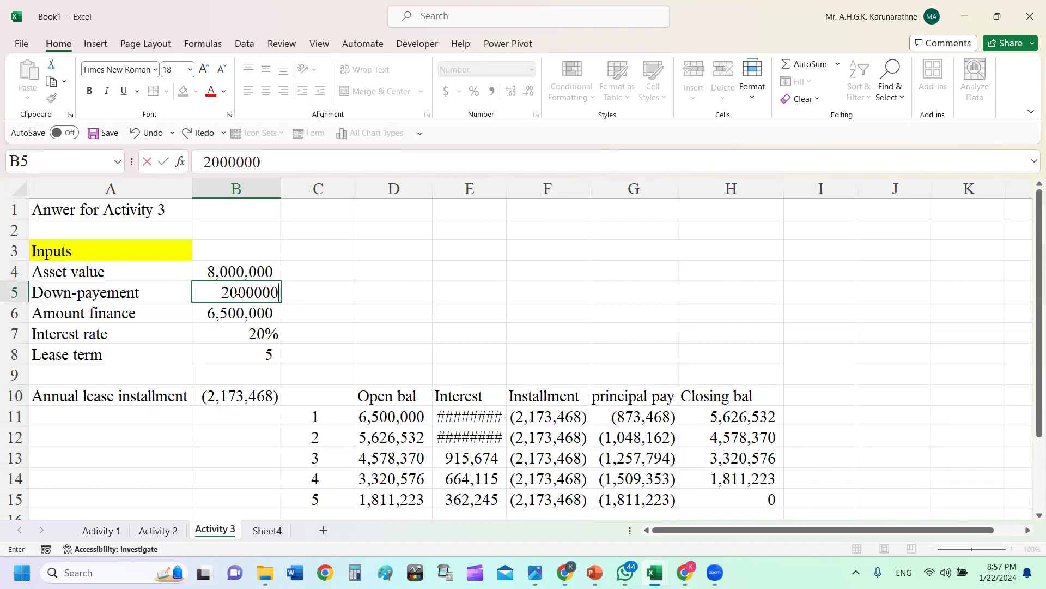
key("Return")
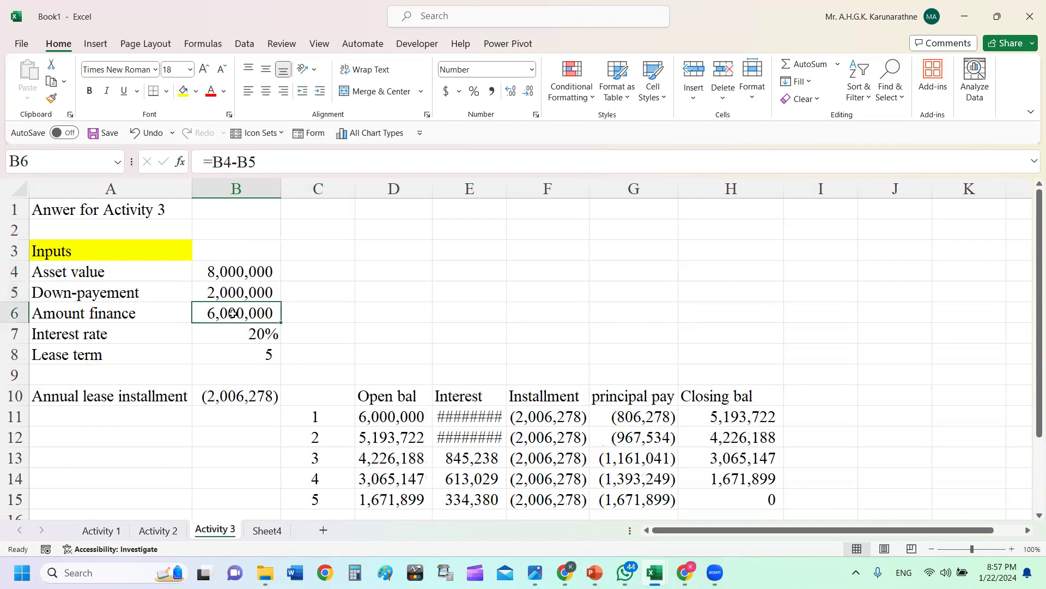
- Widen the Interest column E slightly so its seven-digit amounts fit
left_click(262, 335)
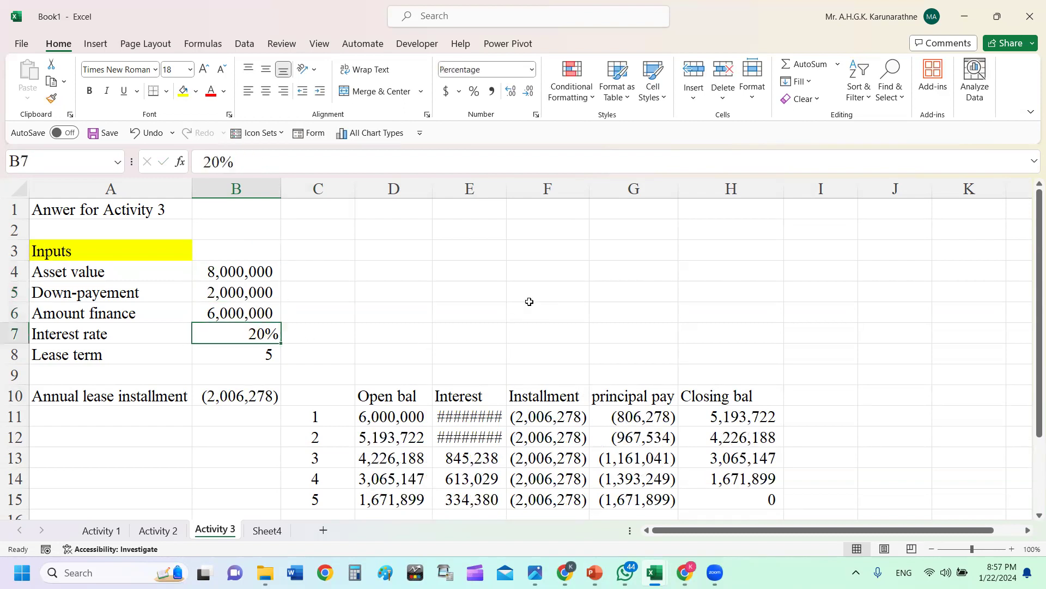
scroll(500, 208, "down", 1)
left_click_drag(505, 194, 509, 193)
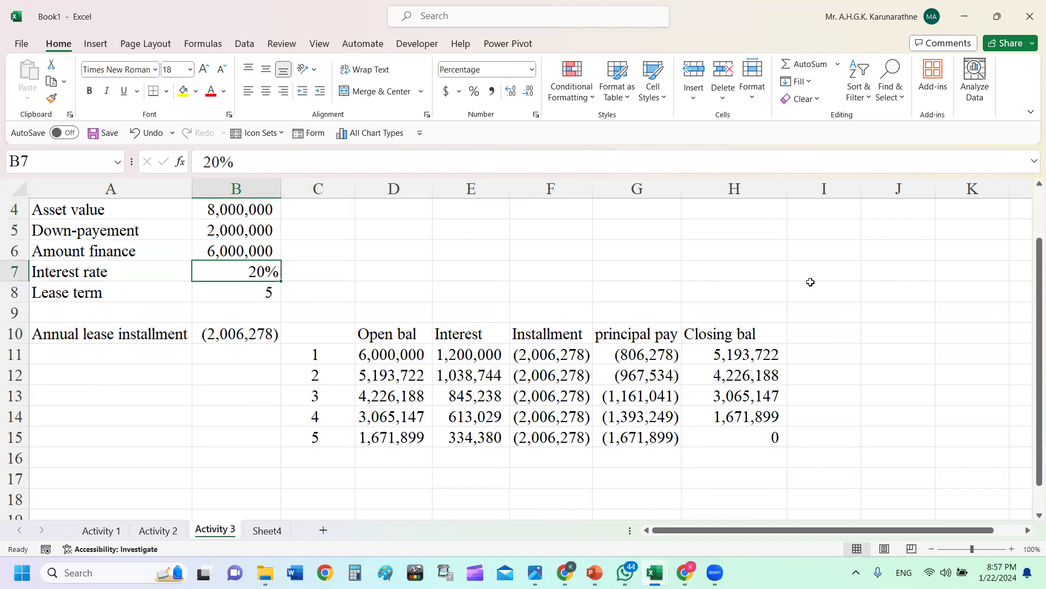
left_click(879, 382)
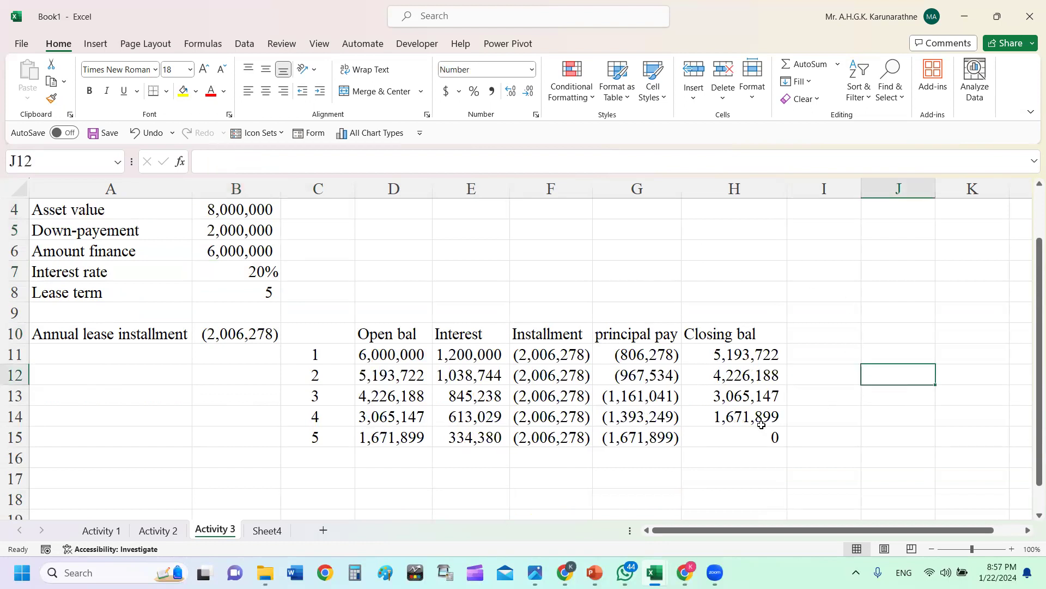
- Set the lease term in B8 to 10 years
scroll(636, 288, "up", 1)
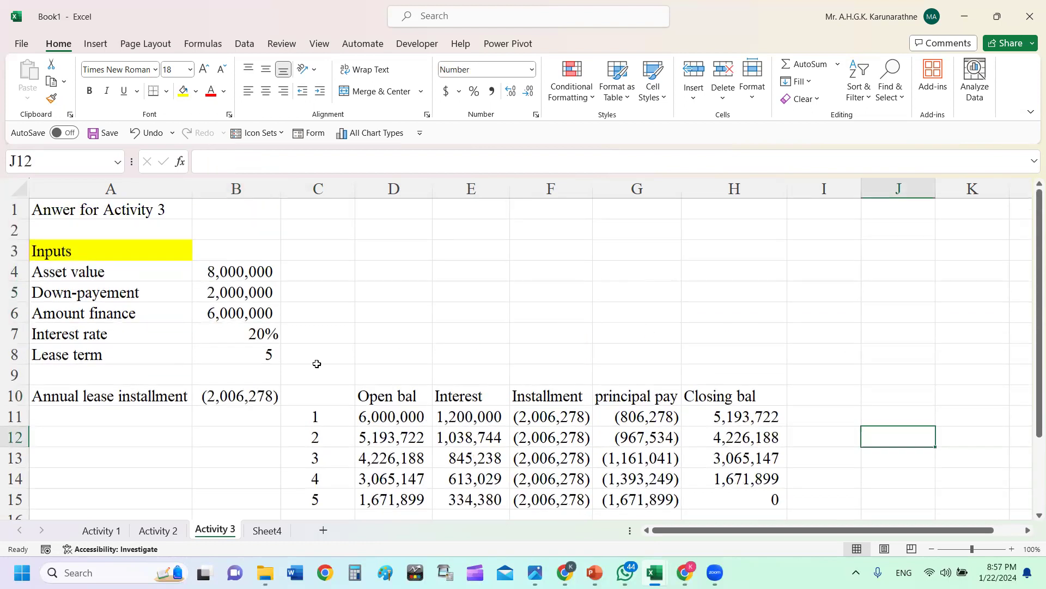
left_click(236, 395)
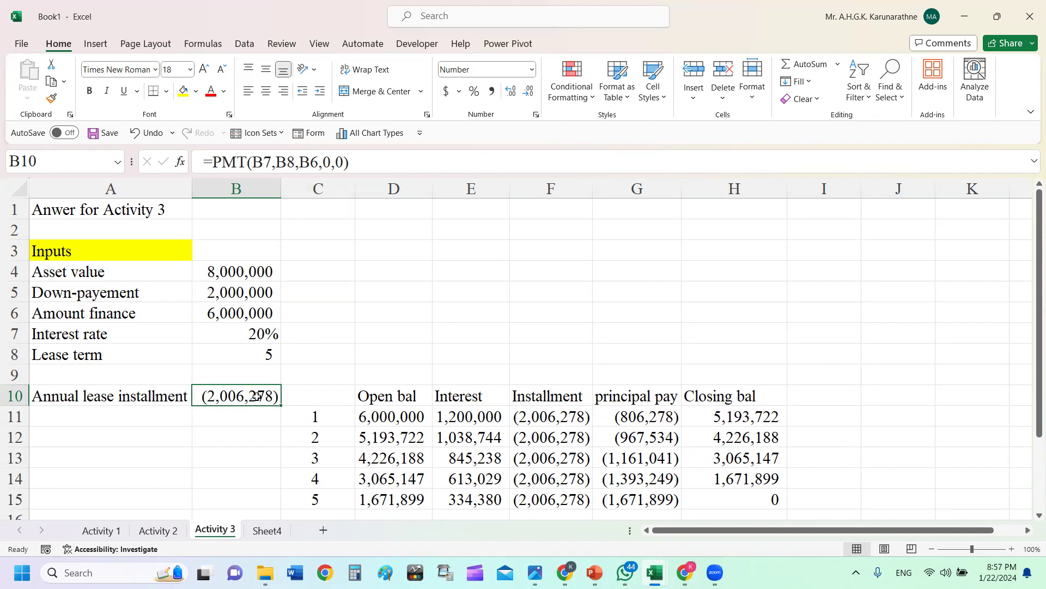
left_click(267, 354)
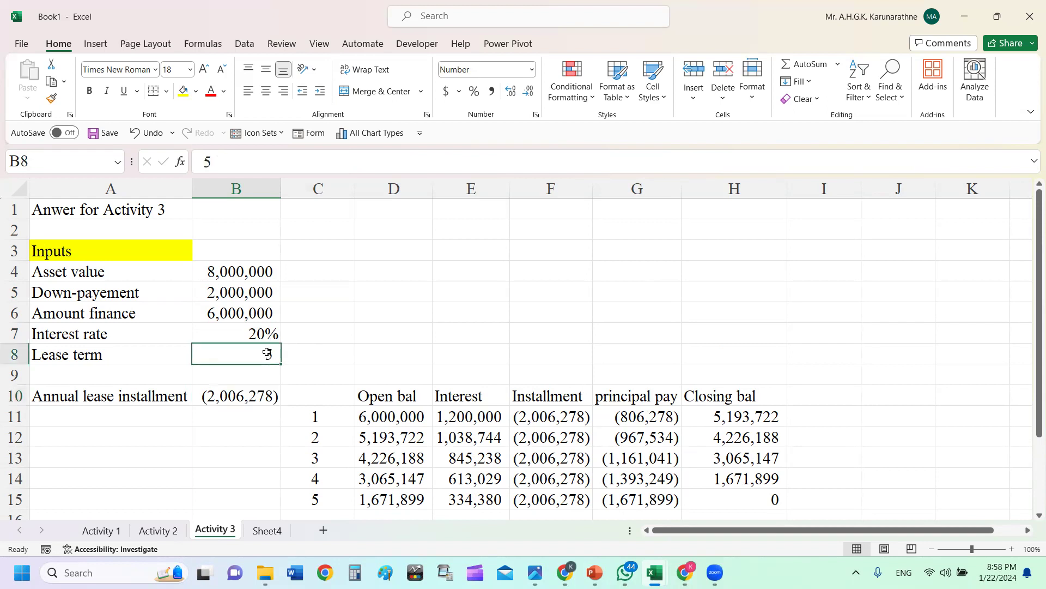
type("10")
left_click(529, 316)
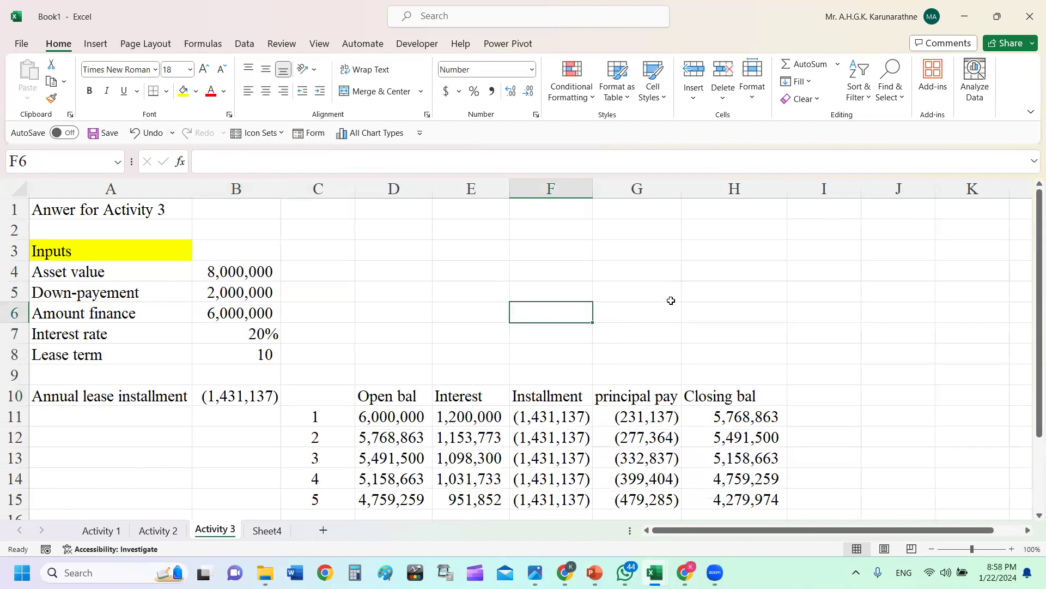
- Extend the schedule formulas in D15:H15 down through row 21
scroll(436, 362, "down", 3)
left_click_drag(315, 314, 792, 317)
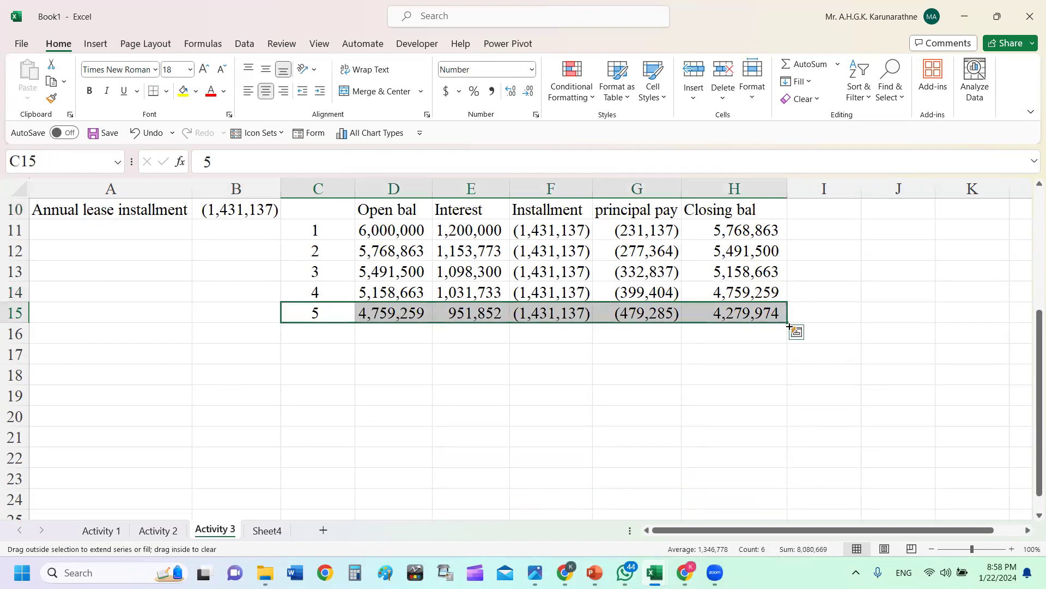
left_click(325, 288)
left_click_drag(381, 311, 718, 314)
left_click_drag(787, 322, 781, 457)
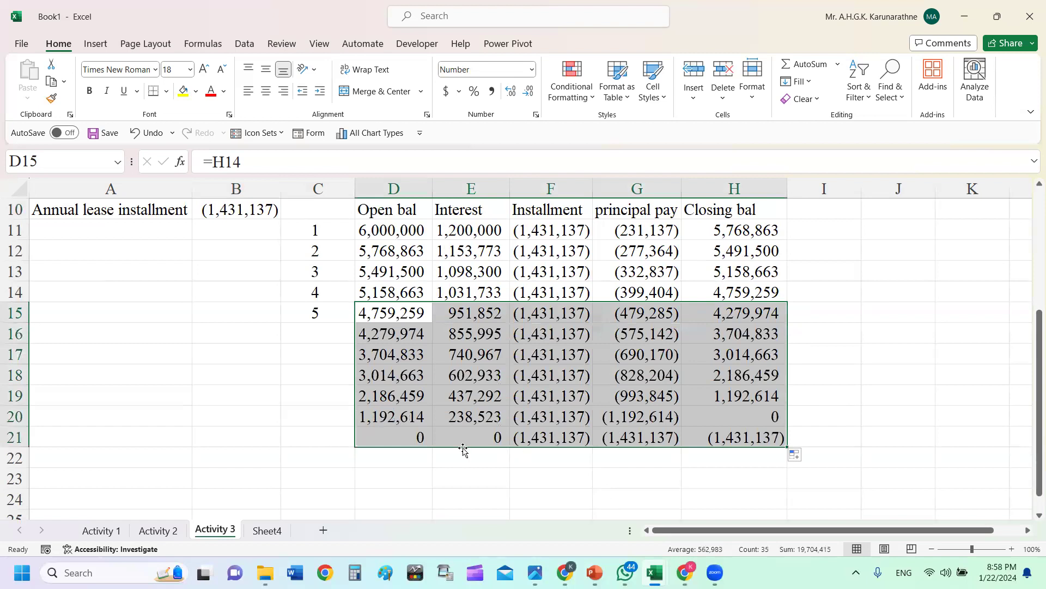
- Clear the surplus schedule row D21:H21 beyond the tenth year
left_click_drag(396, 438, 724, 433)
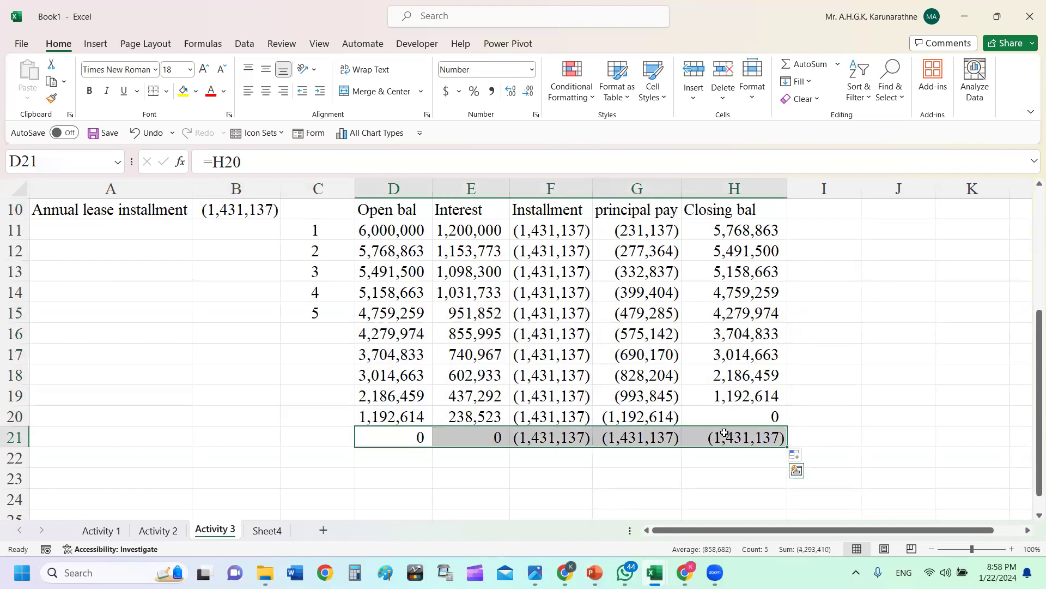
key("Delete")
left_click(864, 375)
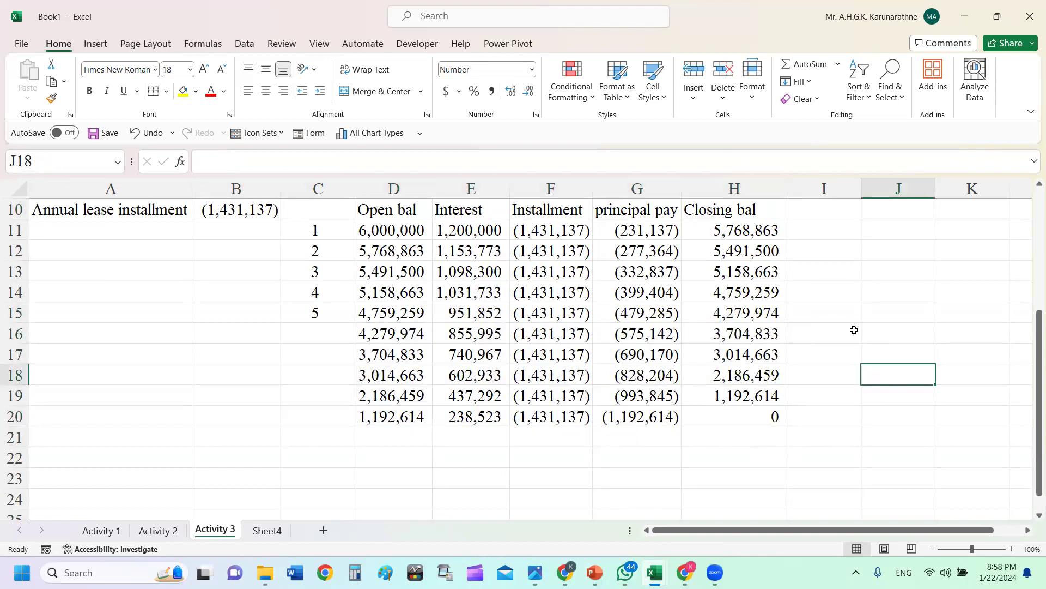
- Continue the year numbering in column C from C14:C15 down to year 9 in C19
scroll(854, 328, "up", 1)
left_click_drag(322, 354, 319, 375)
left_click_drag(324, 293, 354, 461)
left_click(997, 370)
scroll(325, 325, "up", 1)
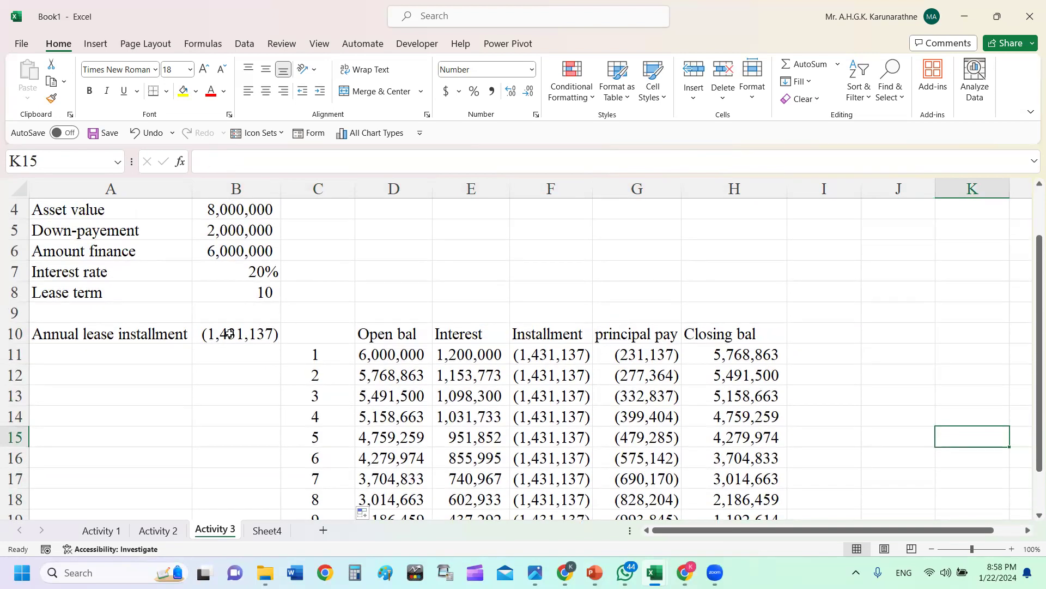
left_click(229, 331)
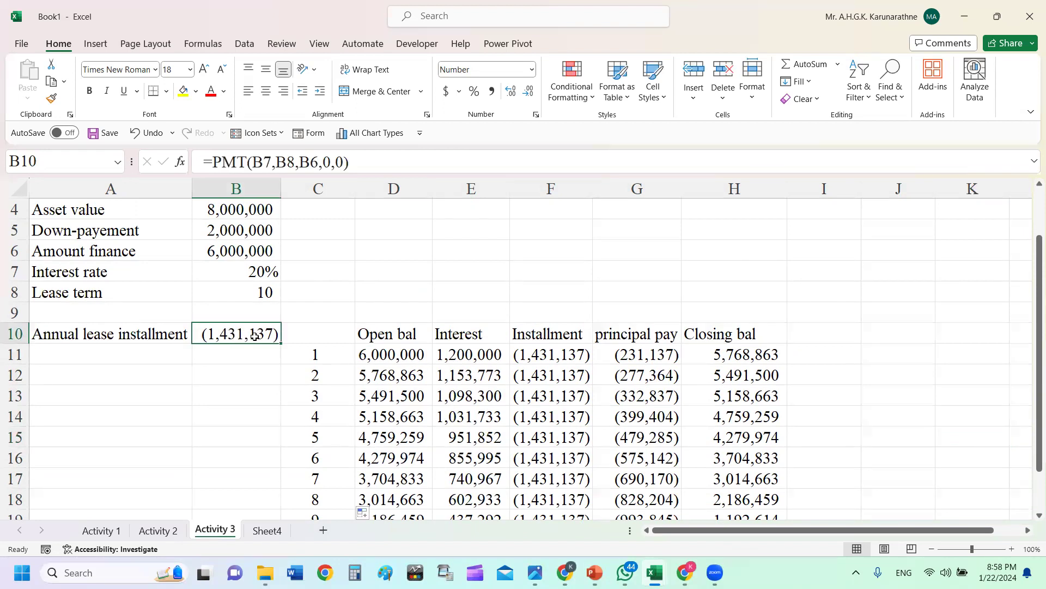
scroll(255, 333, "down", 2)
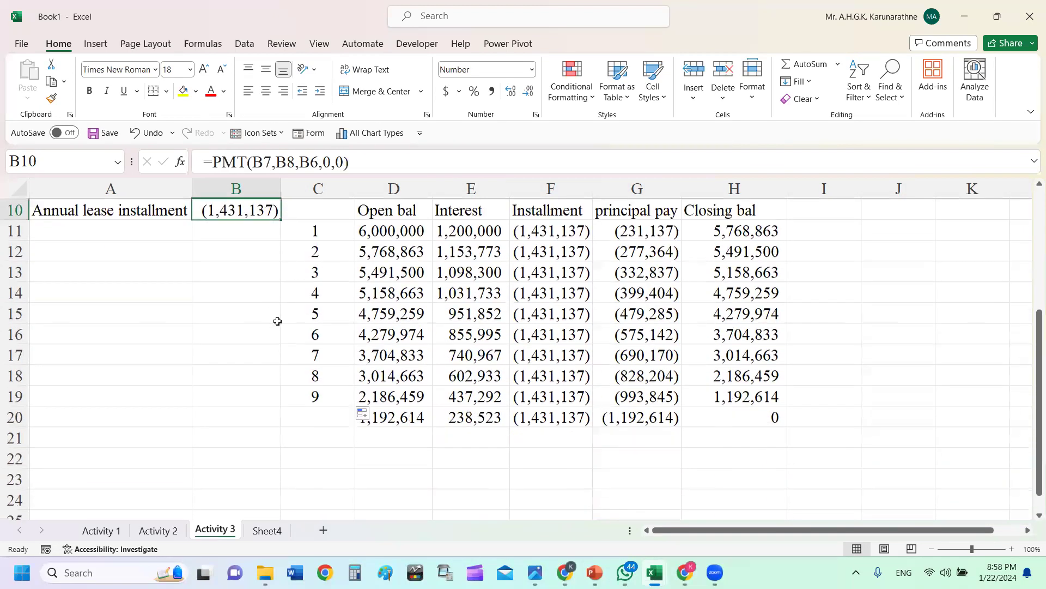
- Total the interest column E11:E20 in E21 with AutoSum and compare the result with the amount financed
left_click(461, 432)
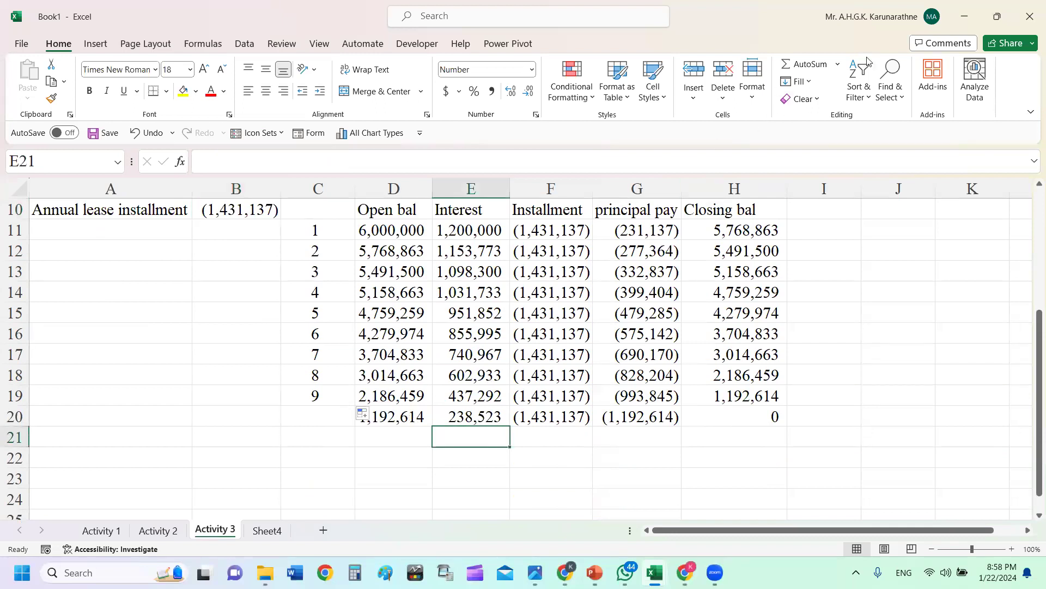
left_click(788, 71)
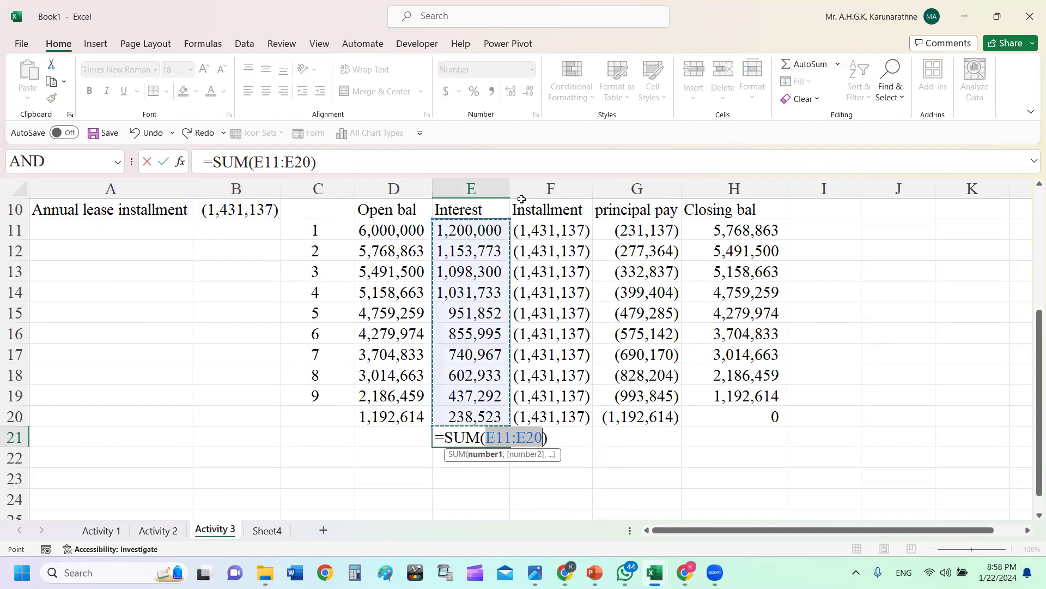
key("Return")
left_click(467, 440)
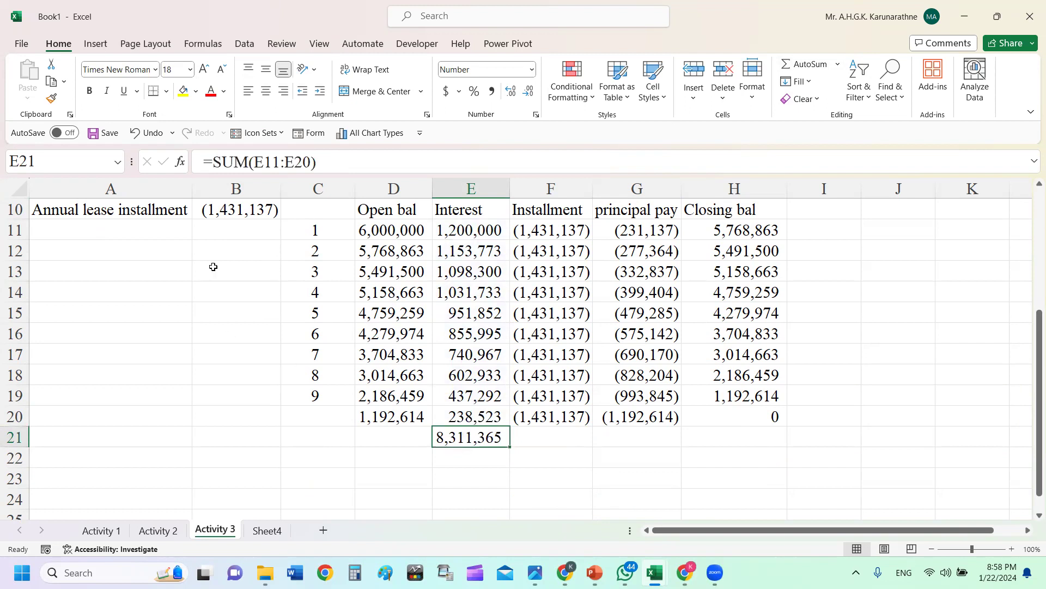
scroll(218, 267, "up", 2)
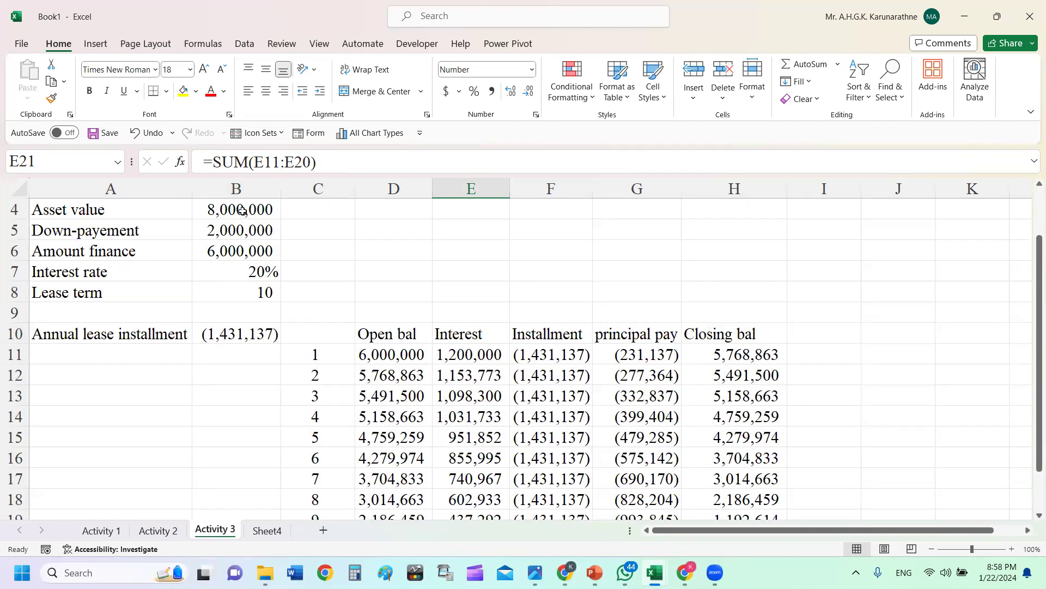
scroll(557, 327, "down", 1)
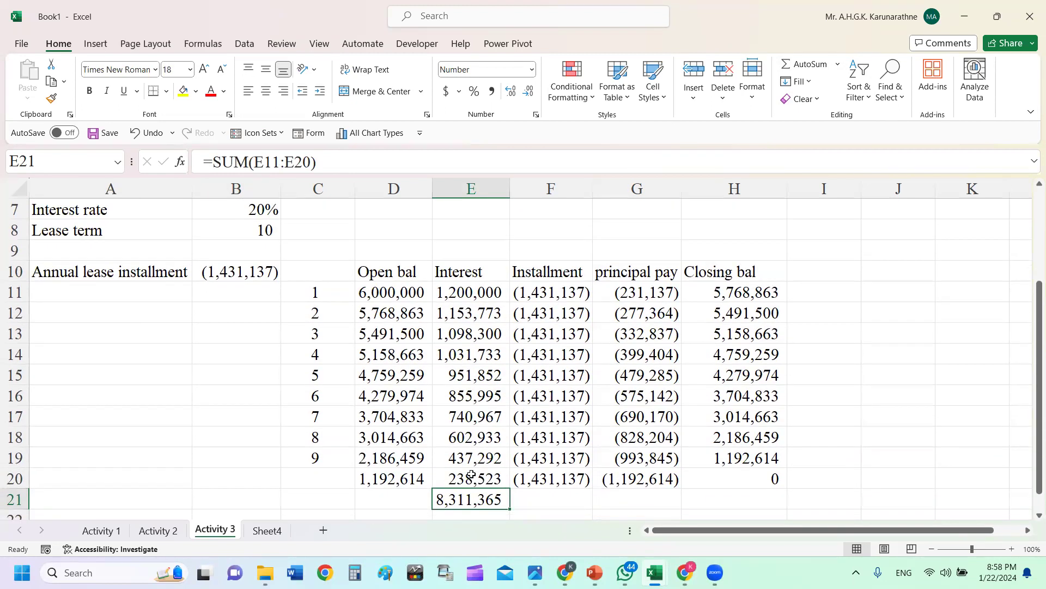
scroll(457, 257, "up", 2)
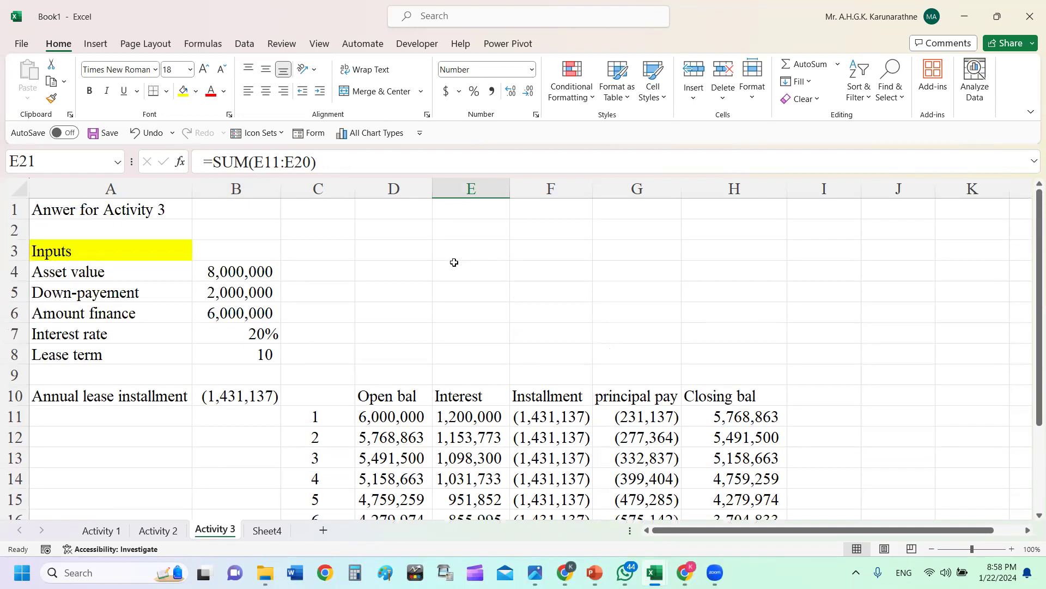
left_click(233, 314)
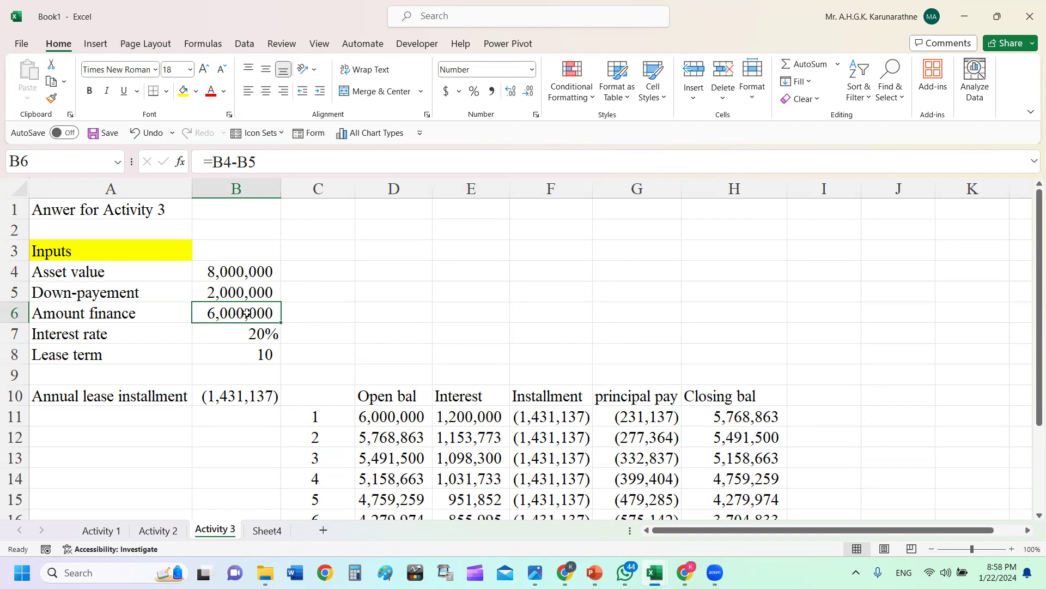
scroll(397, 319, "down", 2)
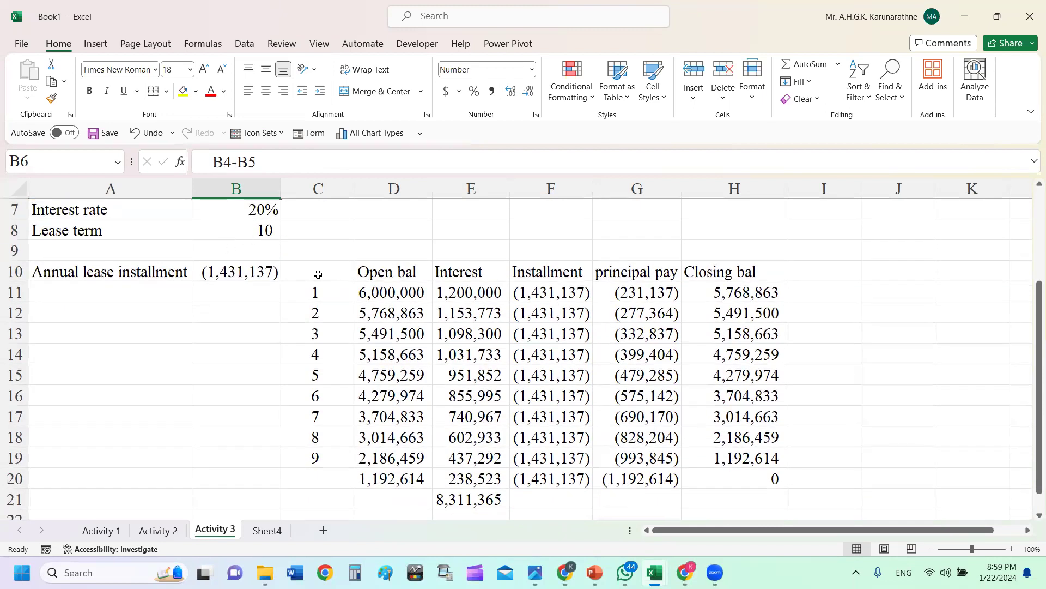
left_click(459, 499)
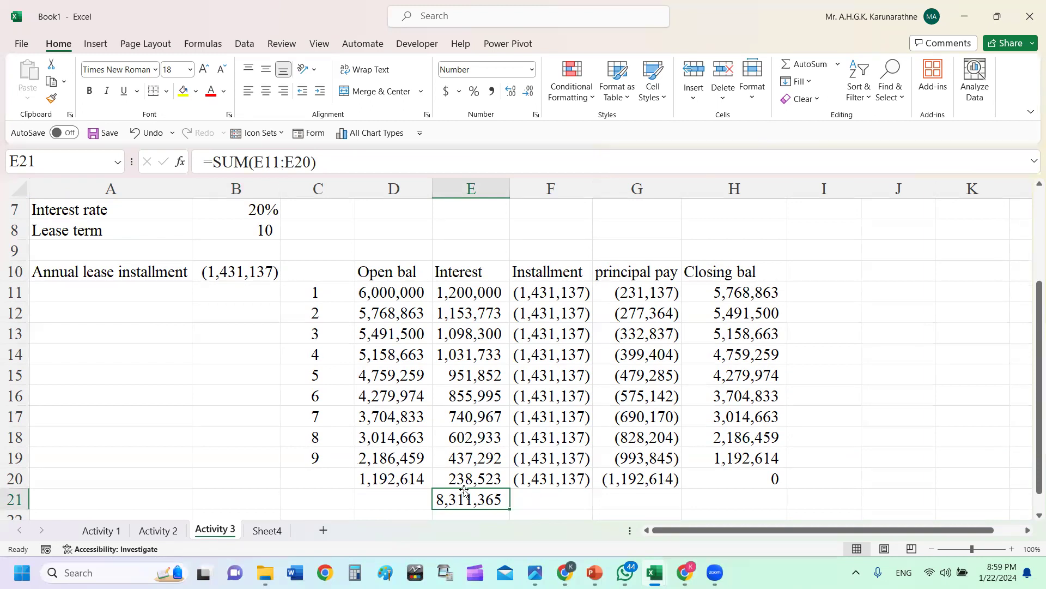
- Clear schedule rows C16:H20 so that only the first five years remain
left_click(309, 373)
left_click_drag(314, 395, 773, 485)
key("Delete")
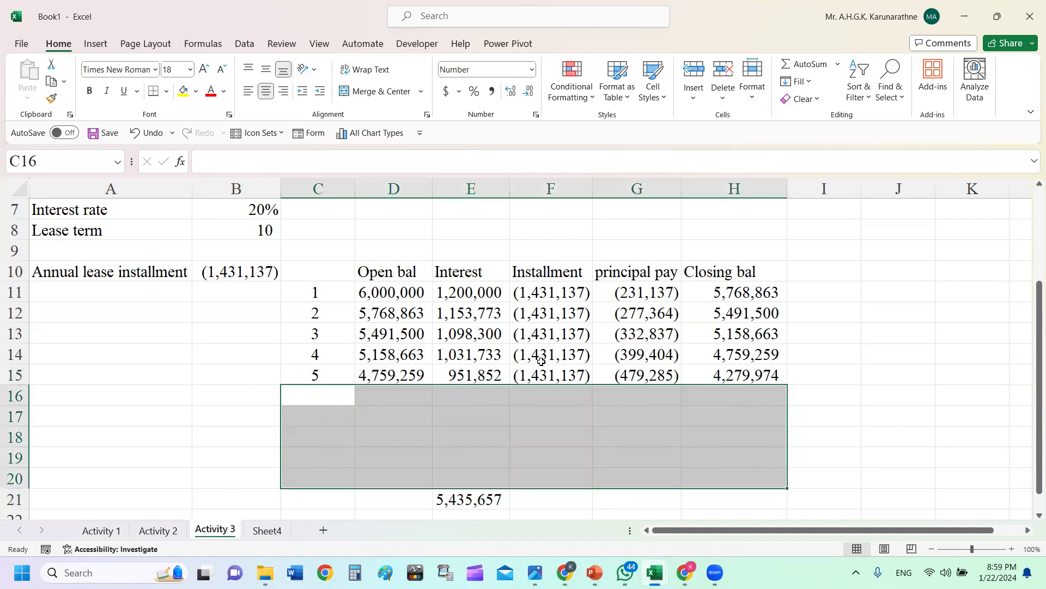
scroll(541, 361, "down", 1)
scroll(384, 325, "up", 1)
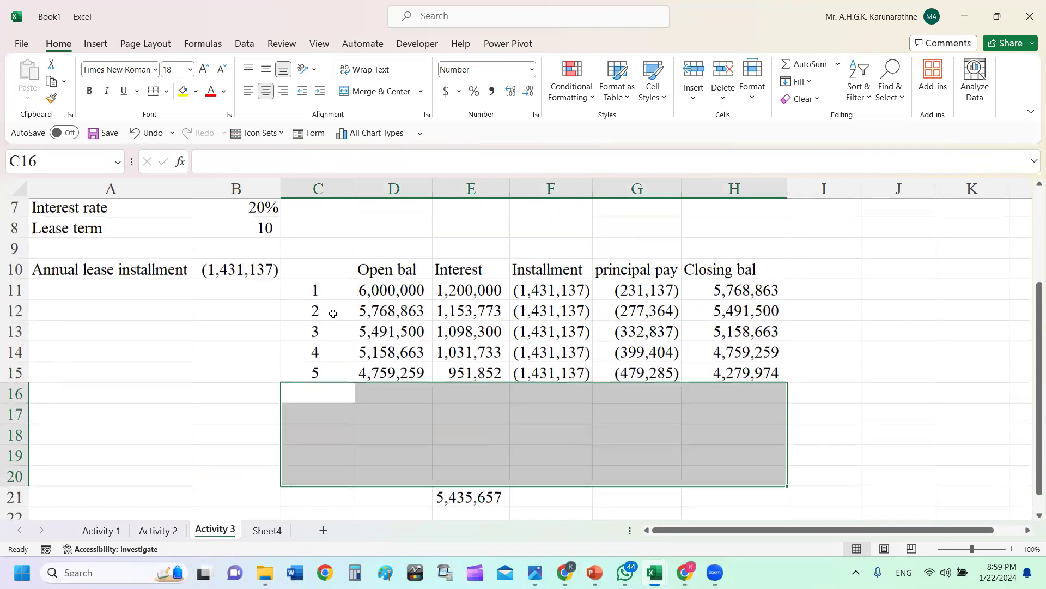
- Set the lease term in B8 to 5 years
scroll(249, 285, "up", 2)
left_click(250, 354)
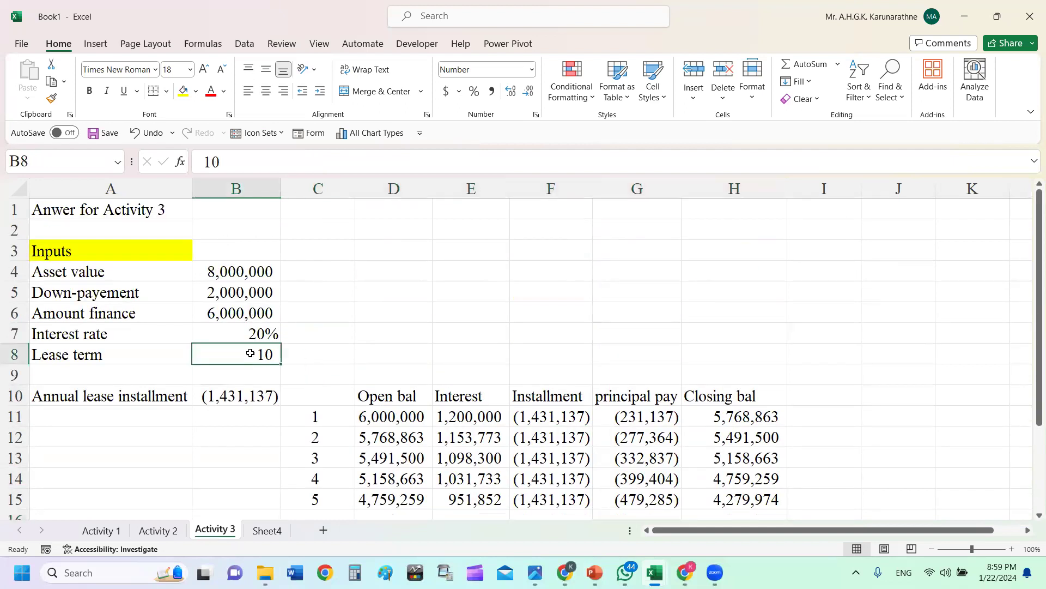
type("5")
key("Return")
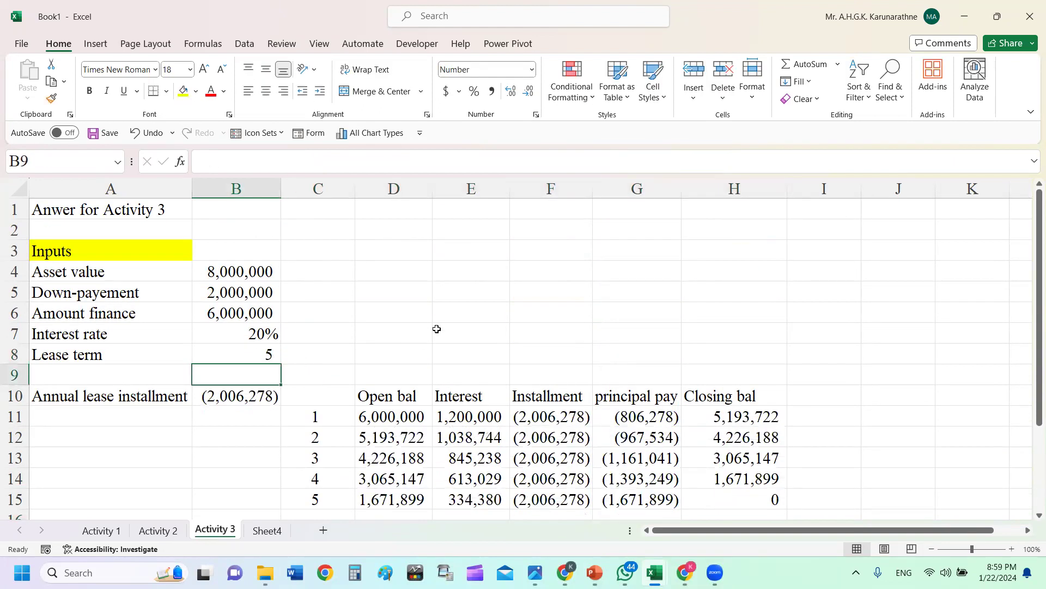
- Examine the five-year schedule's closing balance, the interest total in E21, the asset value and the annual installment formula
left_click(447, 293)
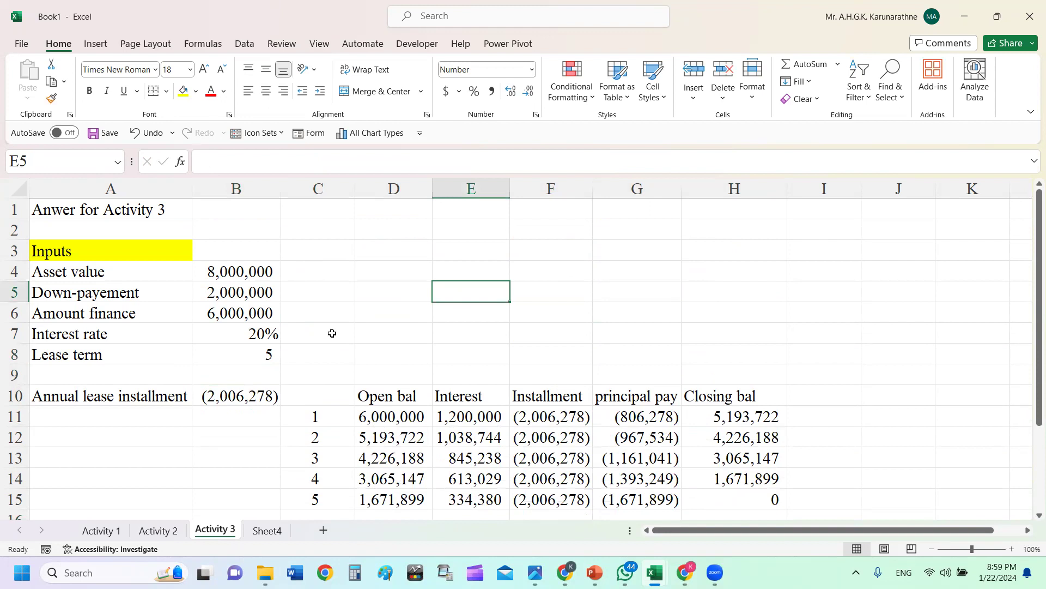
scroll(349, 328, "down", 1)
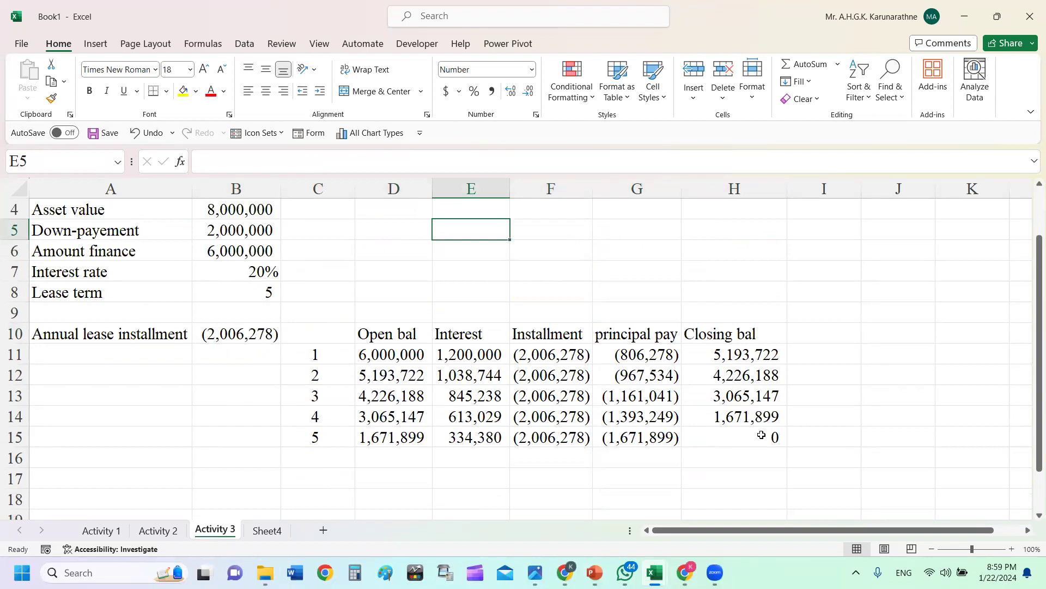
scroll(762, 435, "down", 3)
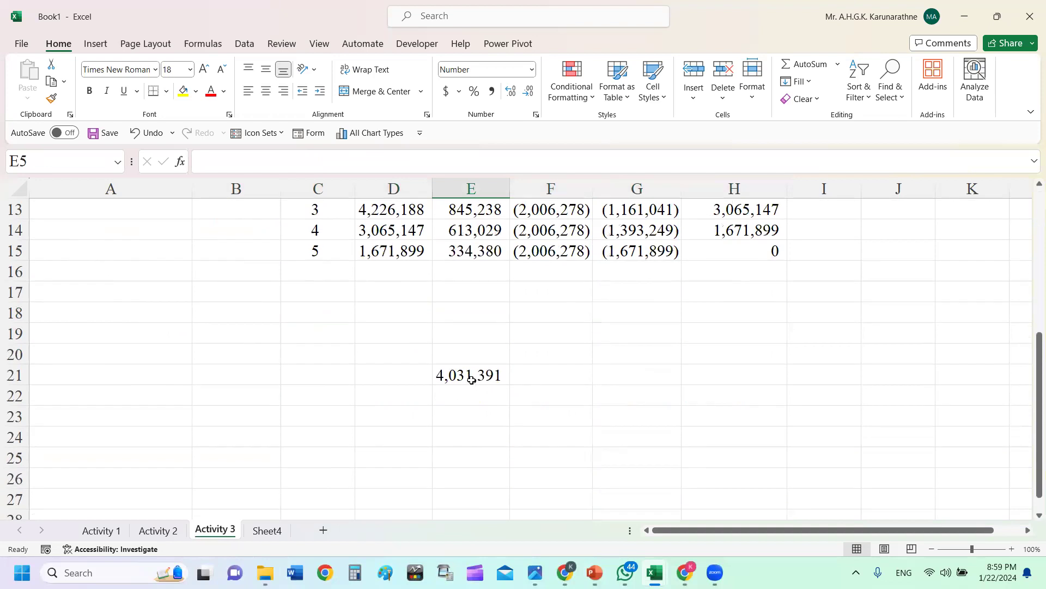
scroll(468, 370, "up", 2)
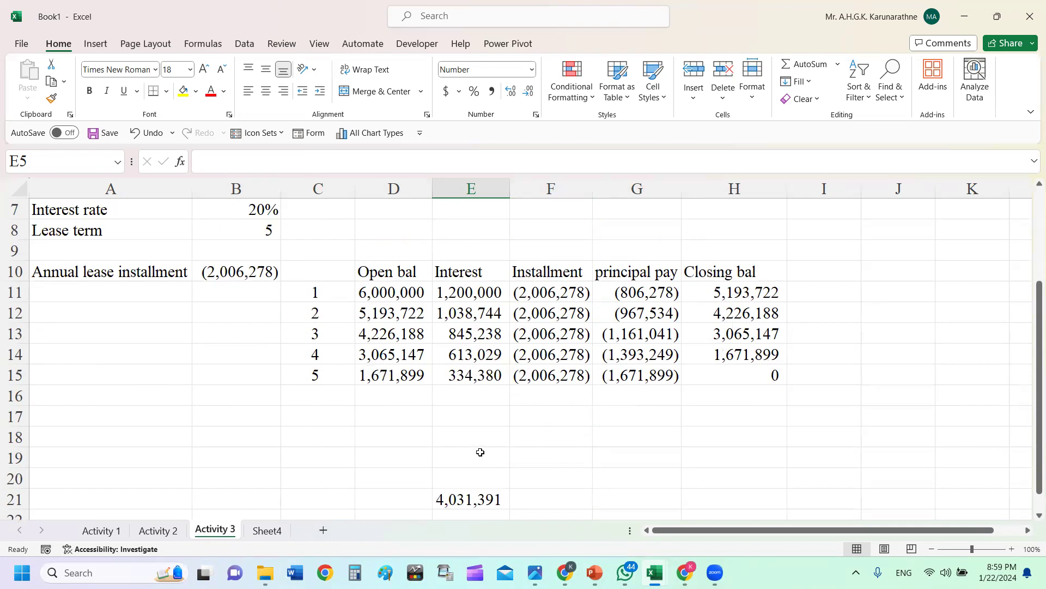
scroll(480, 449, "up", 2)
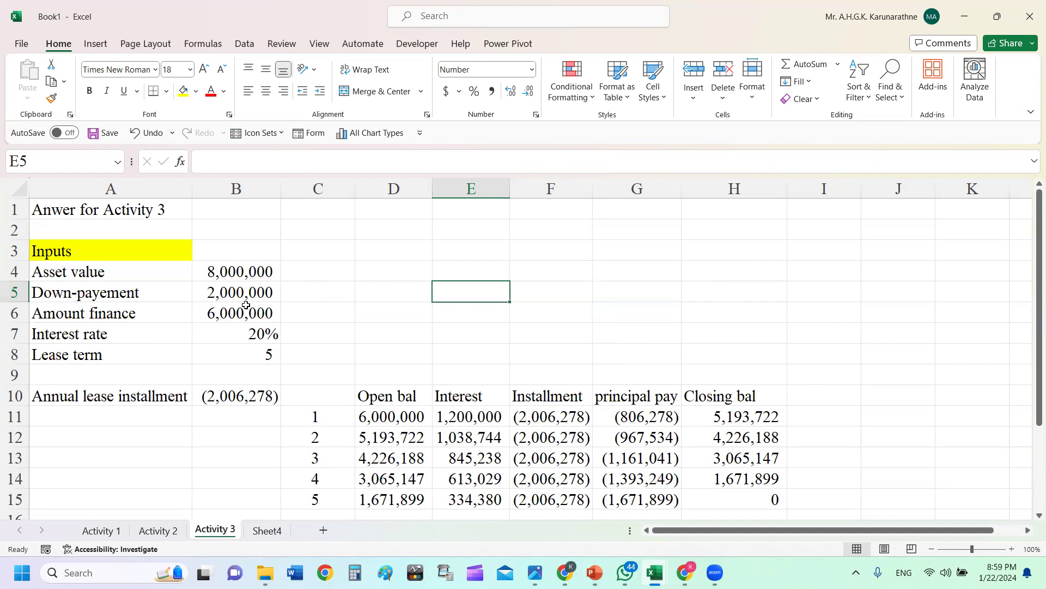
left_click(240, 273)
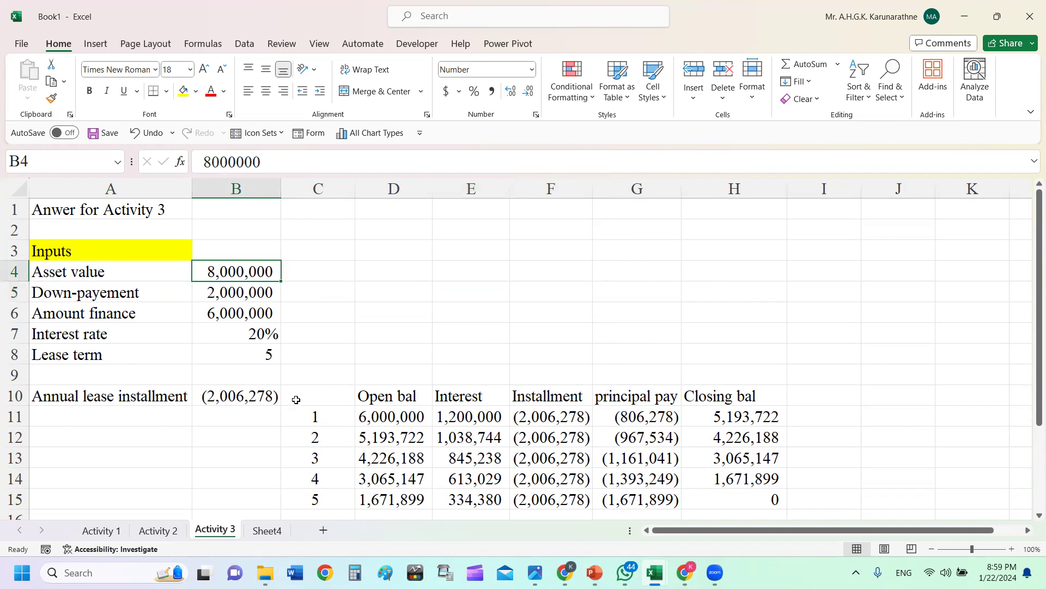
left_click(248, 396)
scroll(490, 380, "down", 3)
scroll(523, 381, "up", 2)
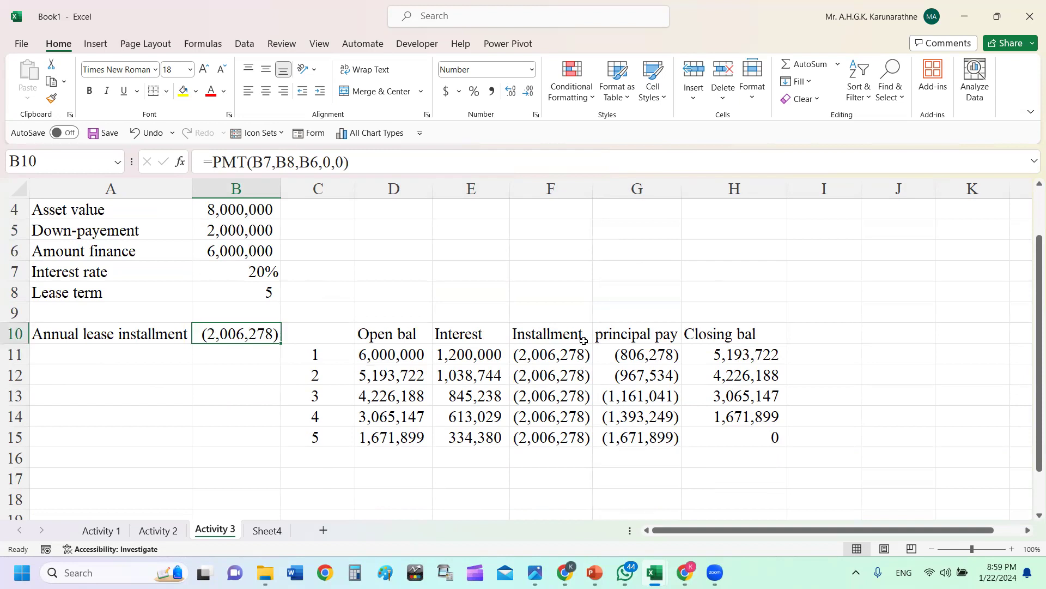
- Make the schedule column headings in D10:H10 bold
left_click(399, 335)
left_click_drag(709, 315, 709, 334)
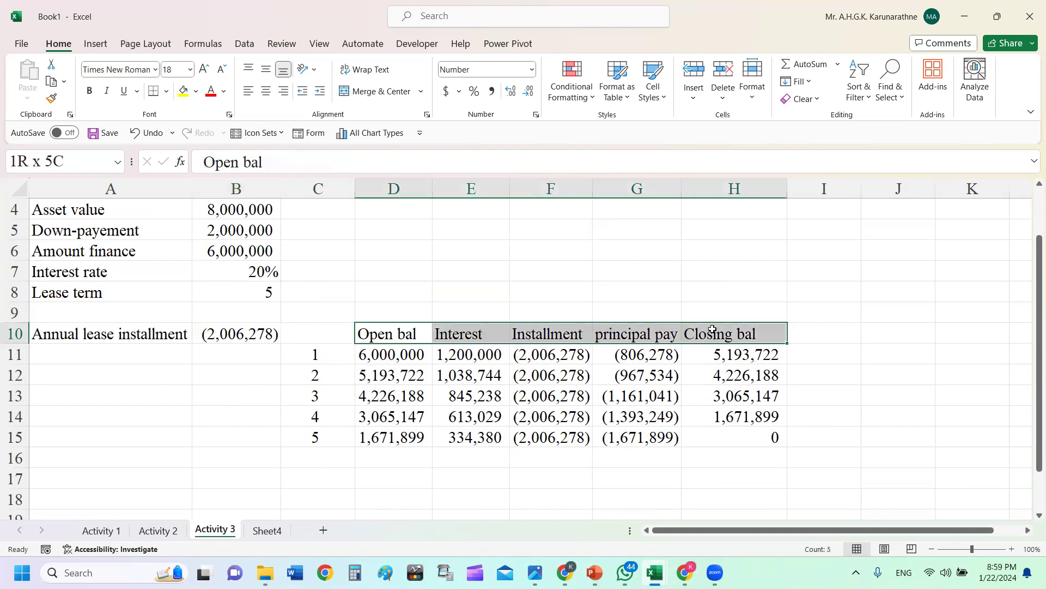
left_click(89, 90)
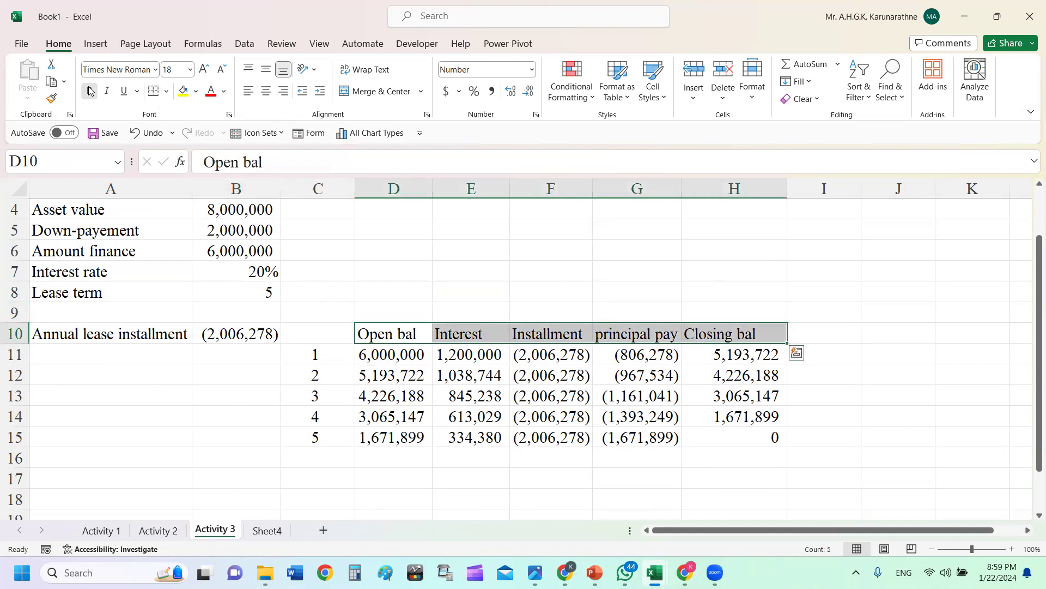
left_click(921, 256)
- Start saving the workbook to this PC and browse to the SLTC folder under Desktop > Knowledge Hub
left_click(104, 134)
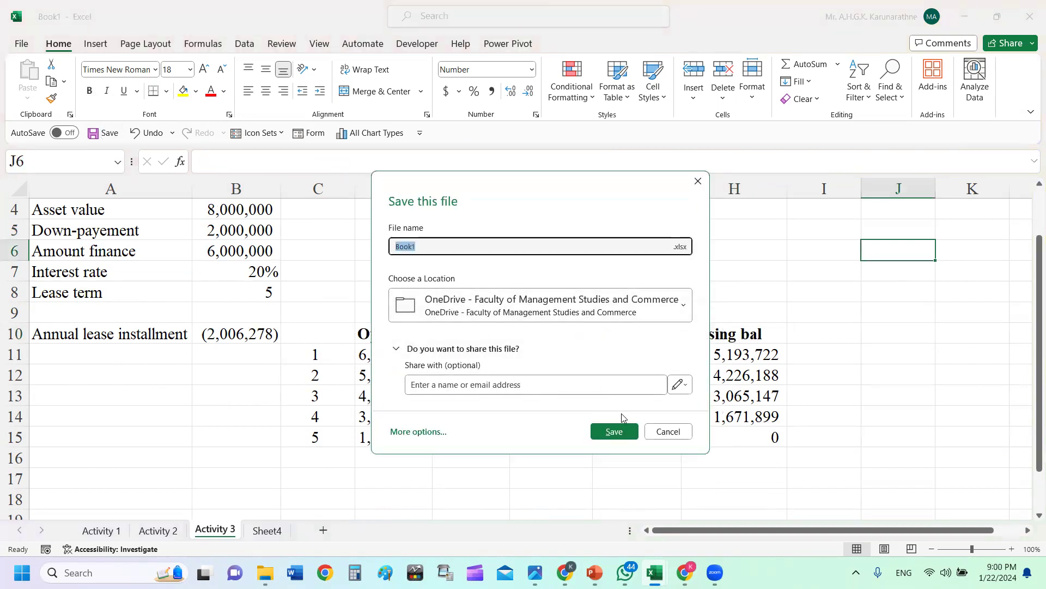
left_click(419, 434)
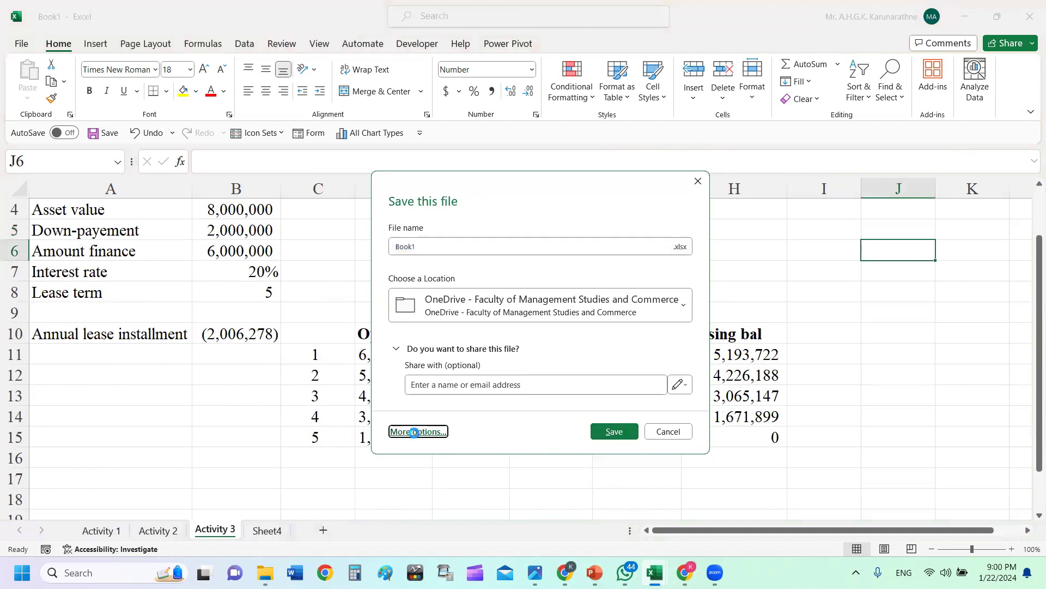
double_click(186, 251)
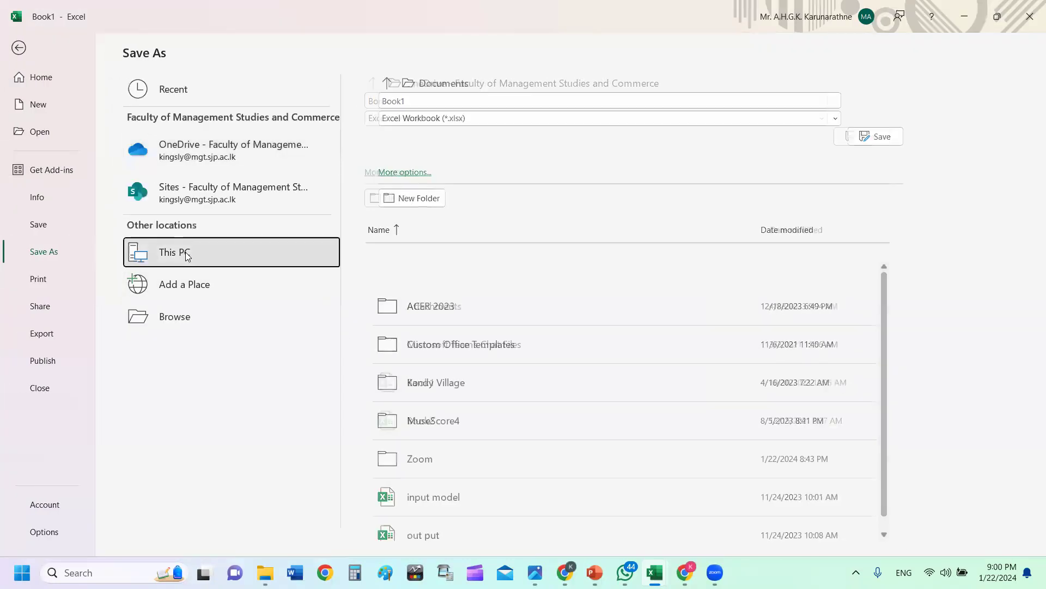
left_click(74, 203)
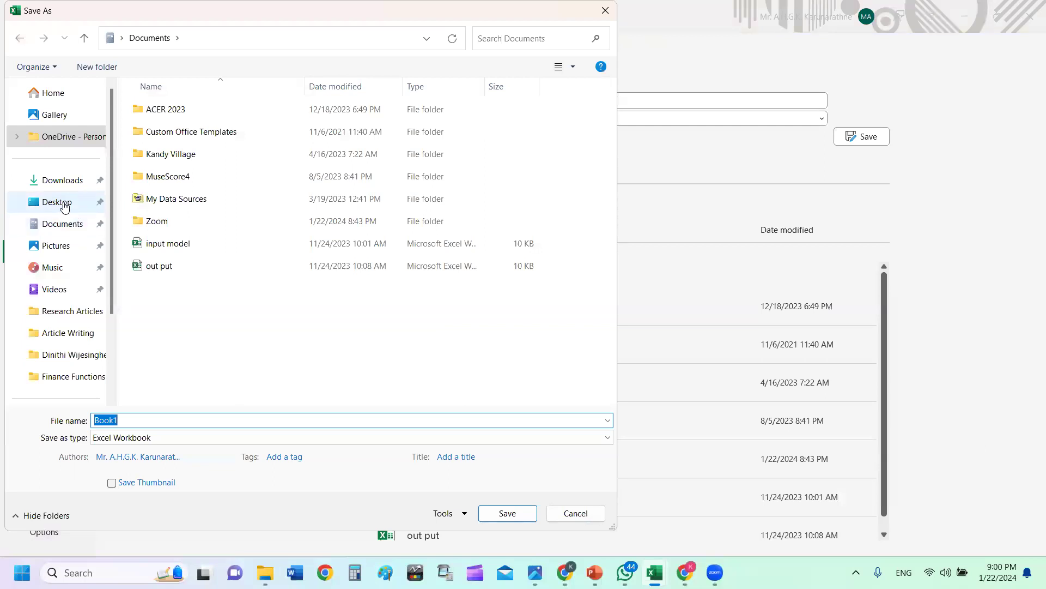
left_click(185, 245)
double_click(185, 245)
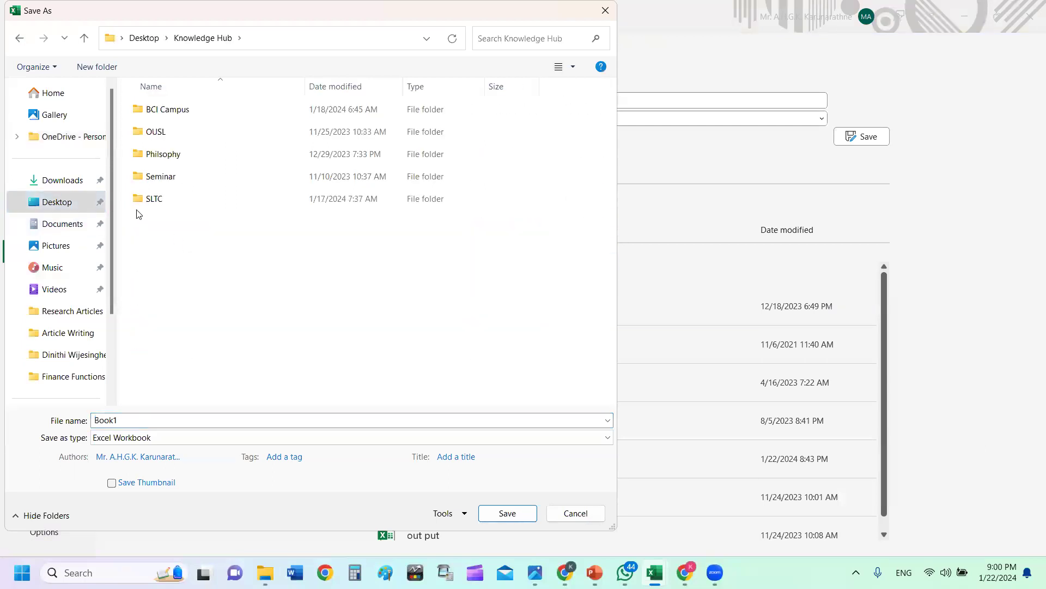
double_click(164, 201)
left_click(234, 158)
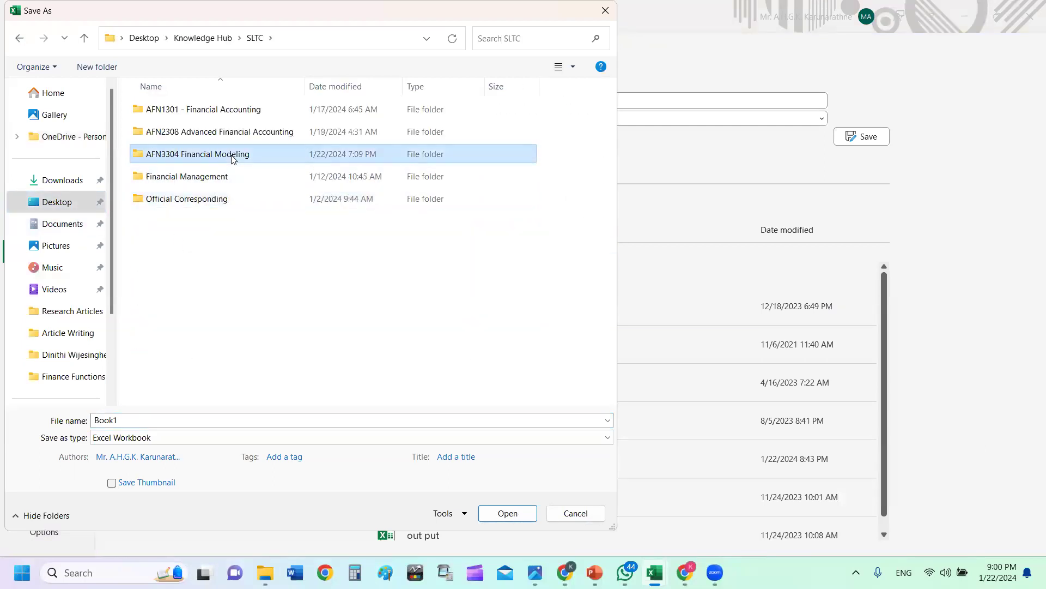
double_click(214, 183)
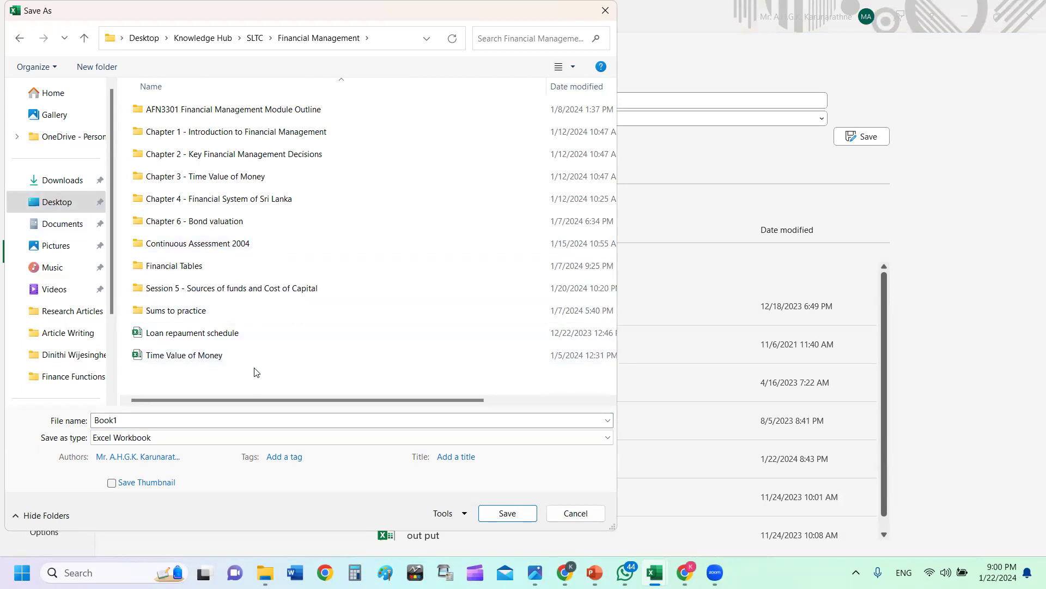
right_click(261, 385)
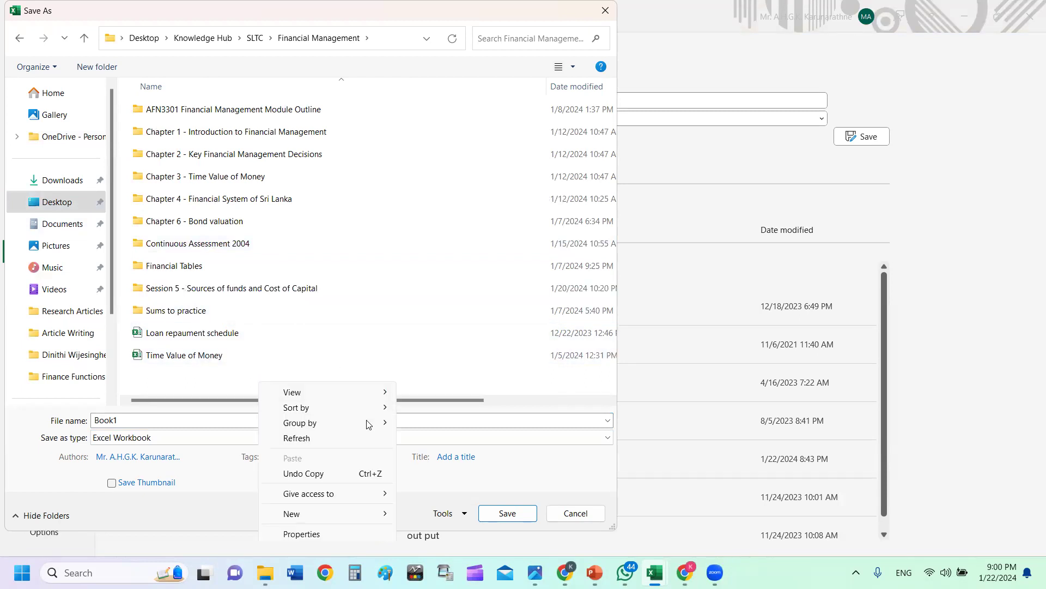
mouse_move(306, 515)
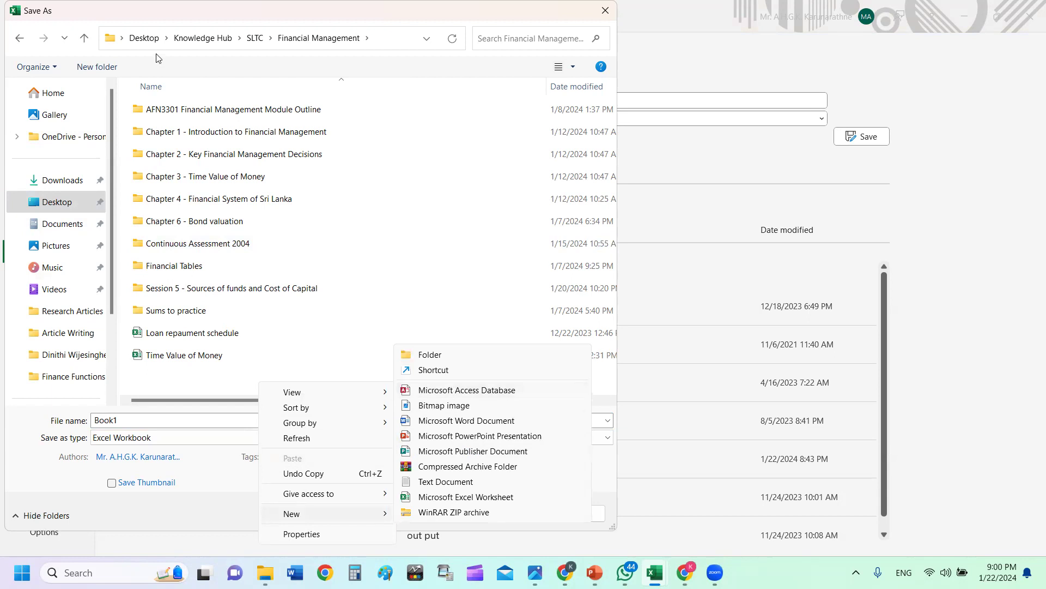
left_click(85, 38)
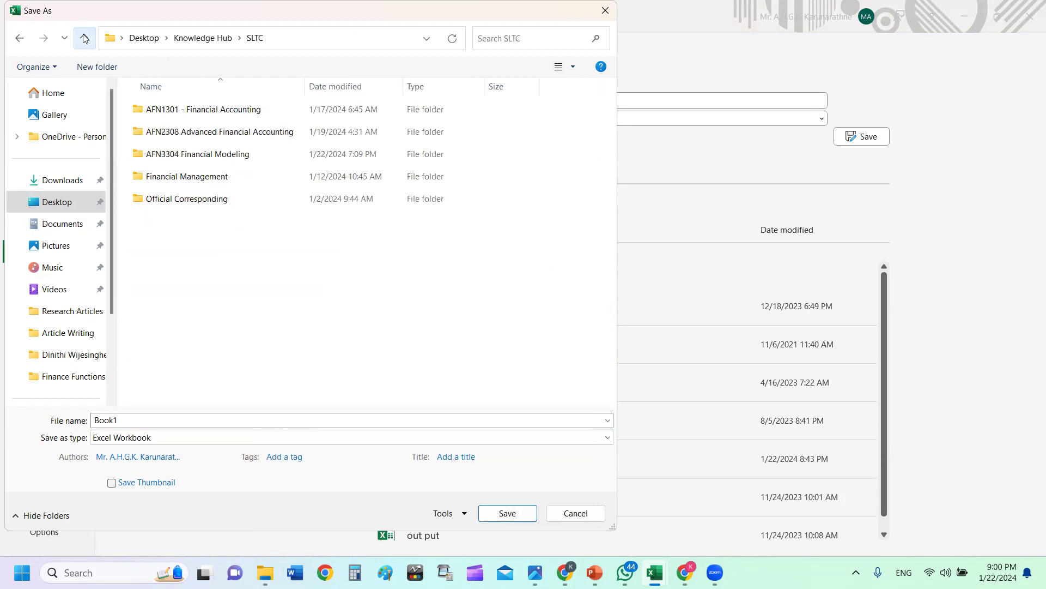
- Browse to the Finance Functions folder inside AFN3304 Financial Modeling as the save location
left_click(224, 133)
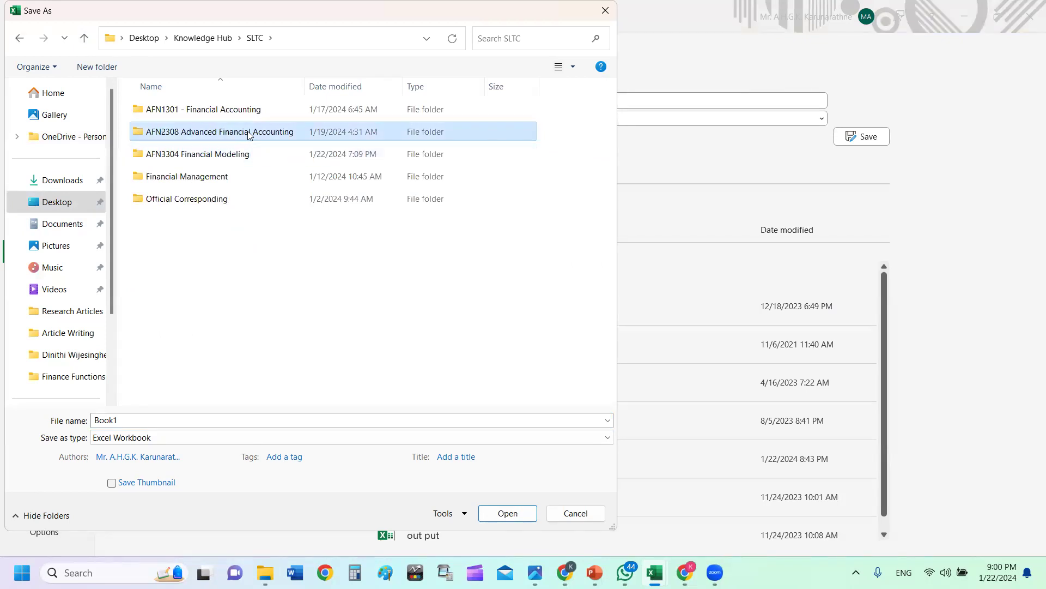
double_click(246, 156)
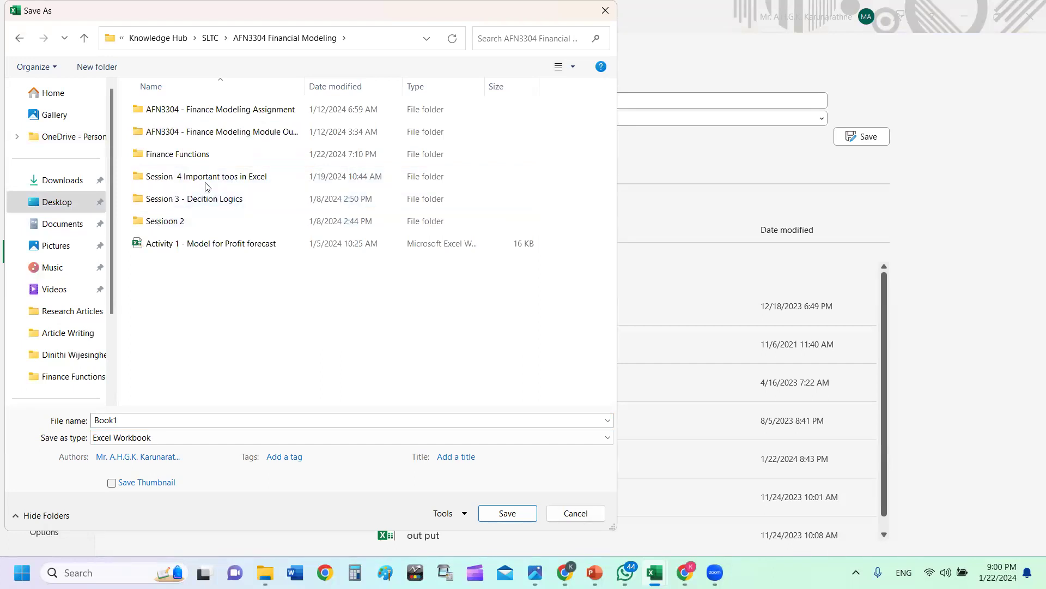
double_click(229, 153)
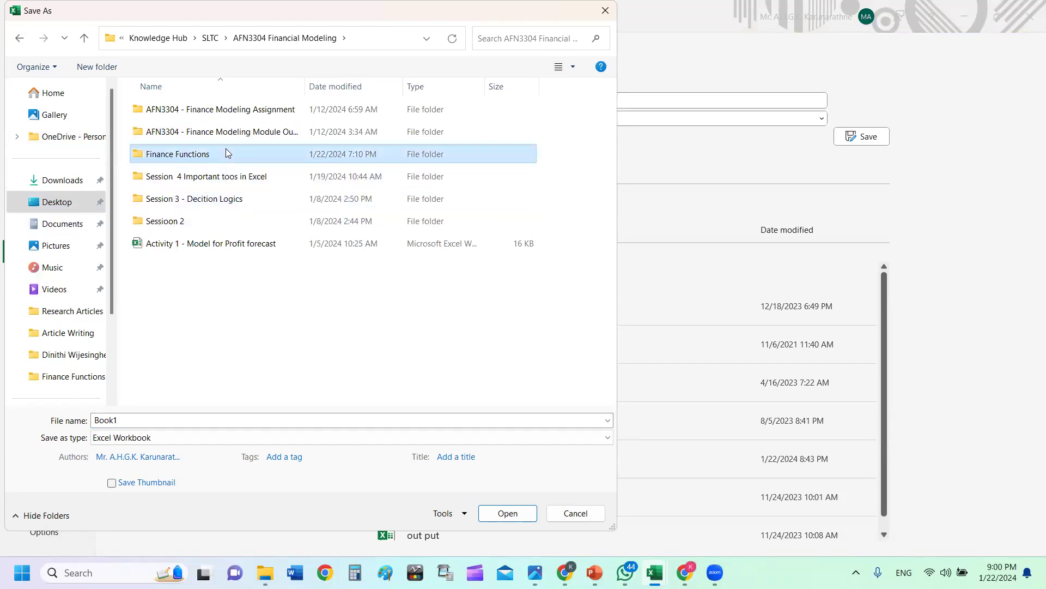
- Name the workbook "Finance functions Answers for the activities SLTC 2023-24" and save it
double_click(140, 419)
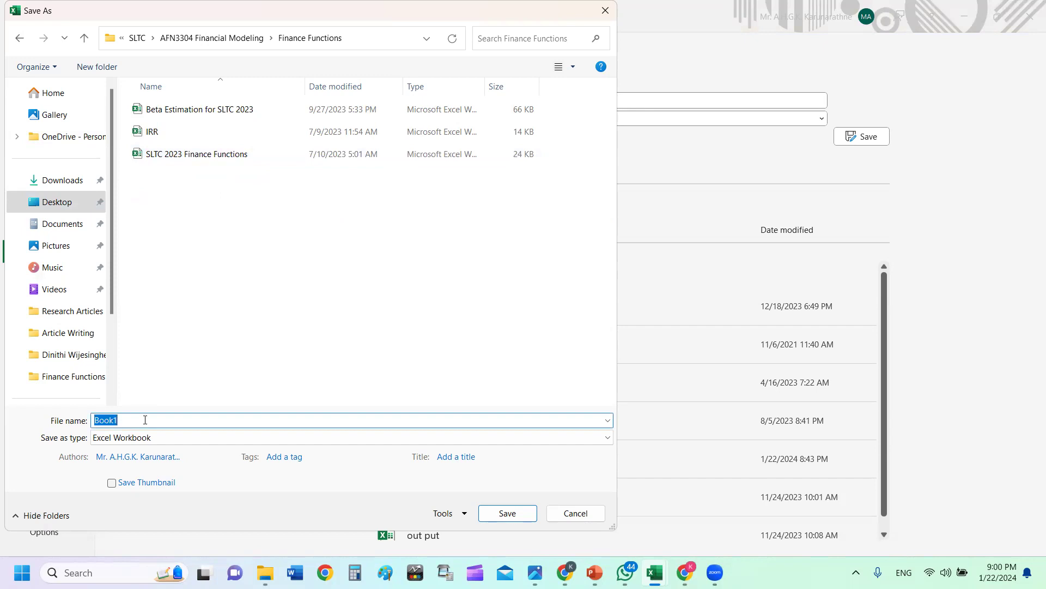
type("Finance functi")
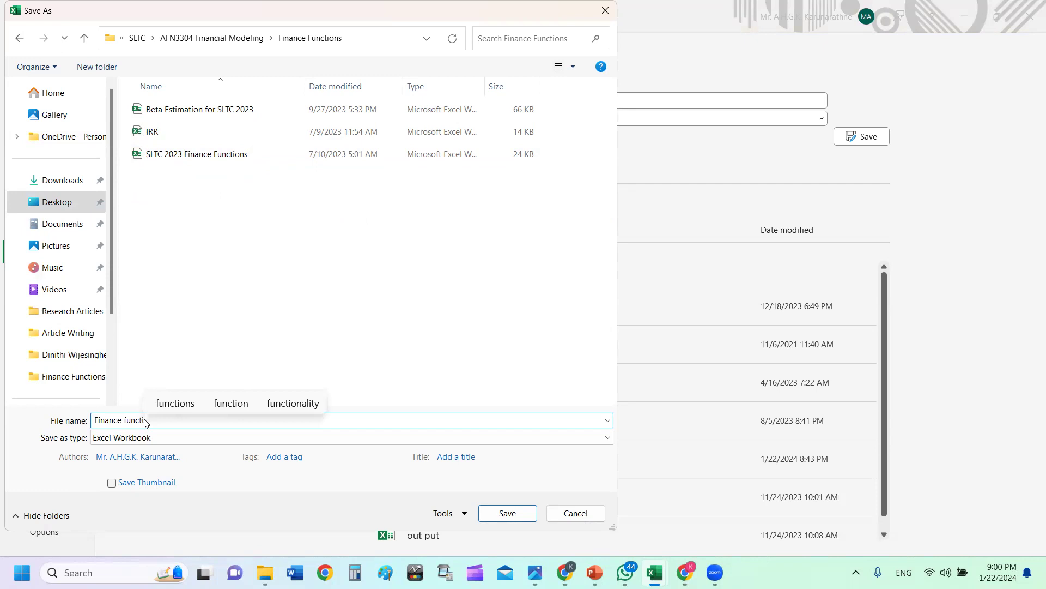
type("ons Answersf")
key("BackSpace")
key("BackSpace")
type("for the ")
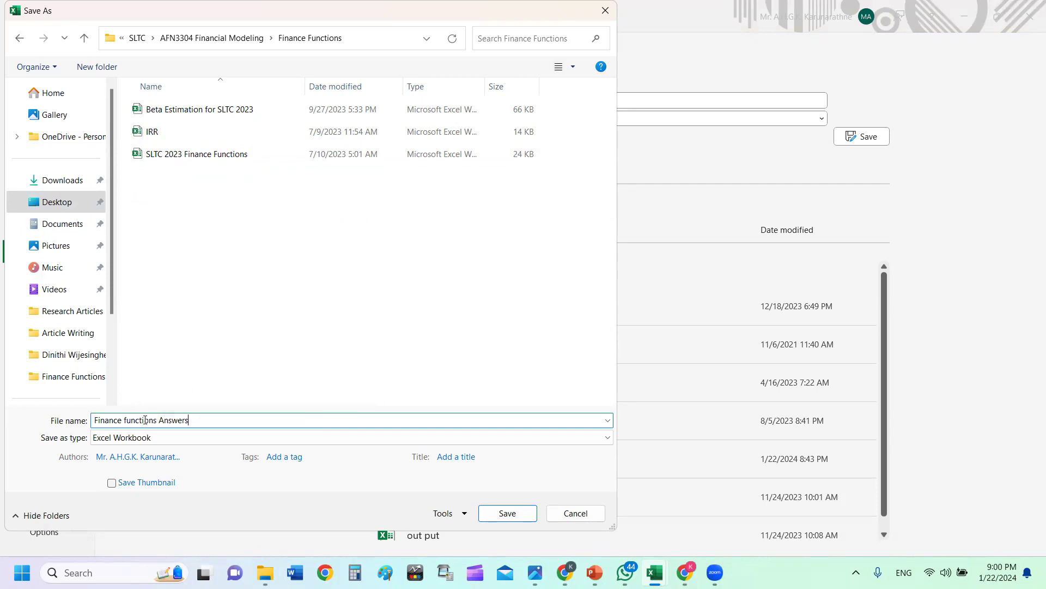
type("ca")
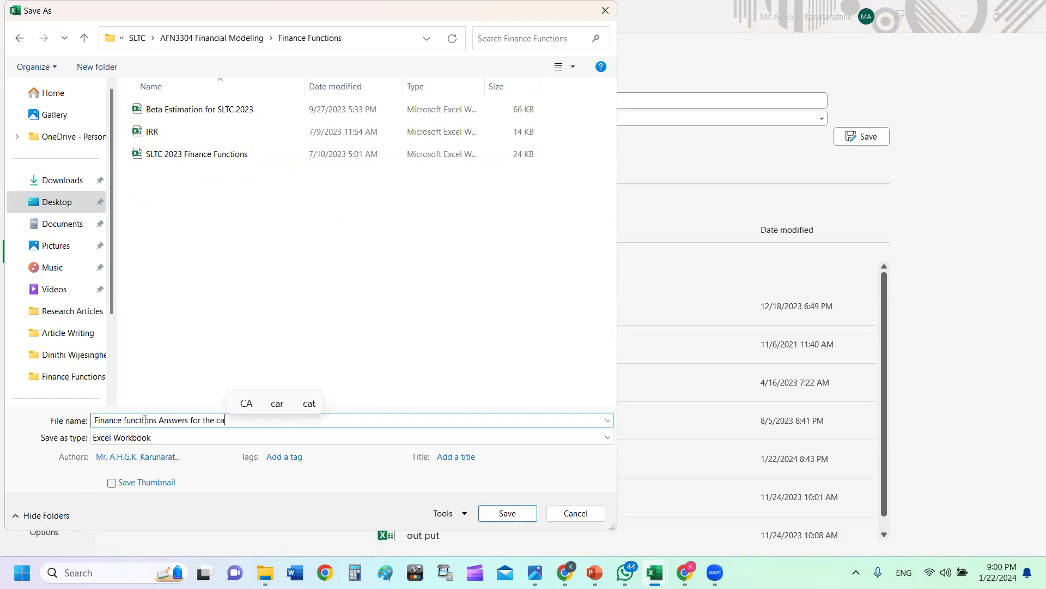
key("BackSpace")
key("BackSpace")
type("activitie")
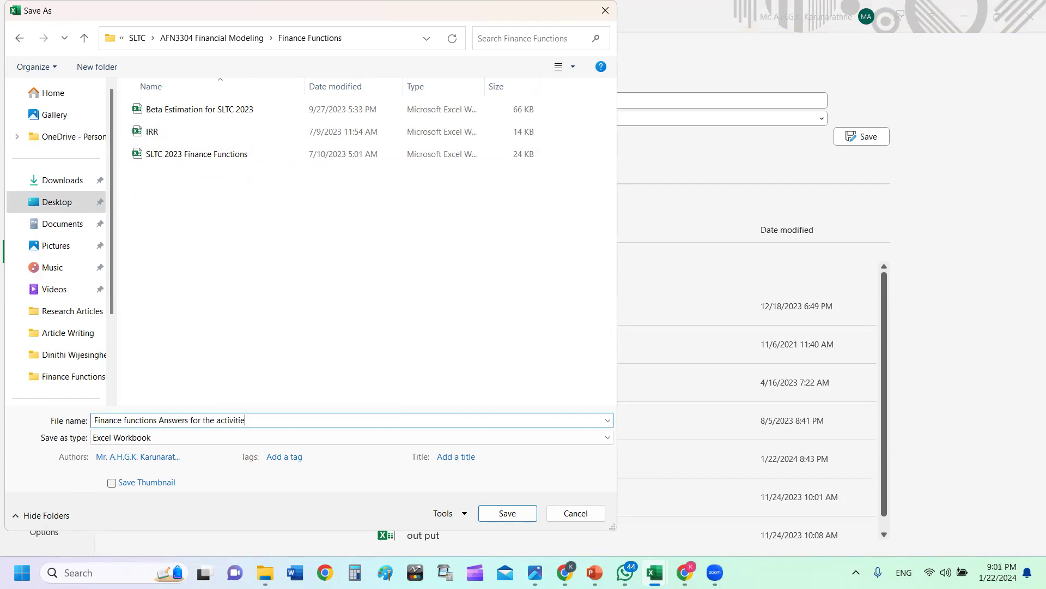
type("s SLTC 2023-24")
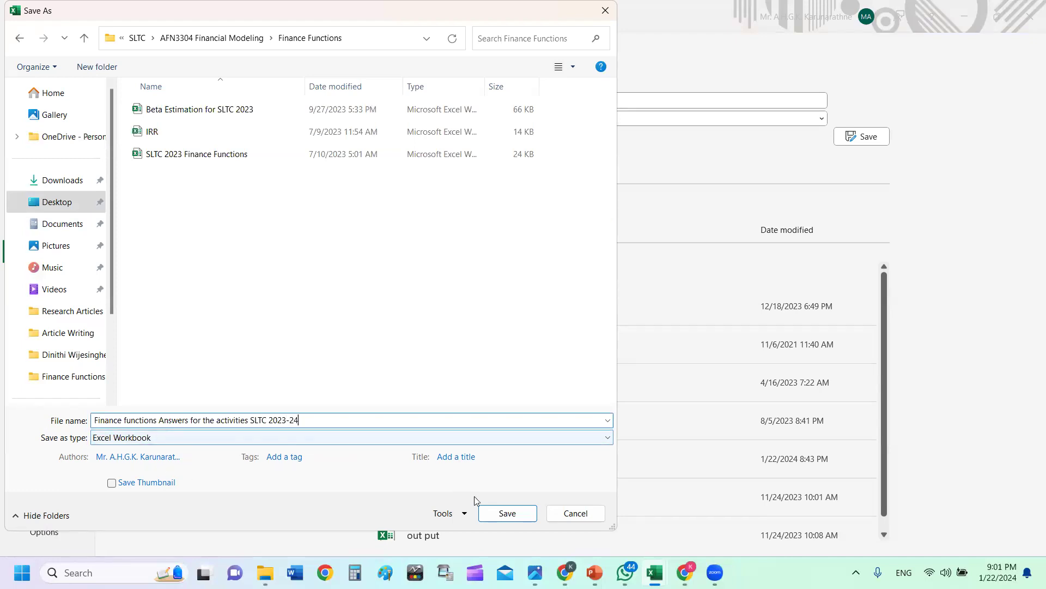
left_click(487, 512)
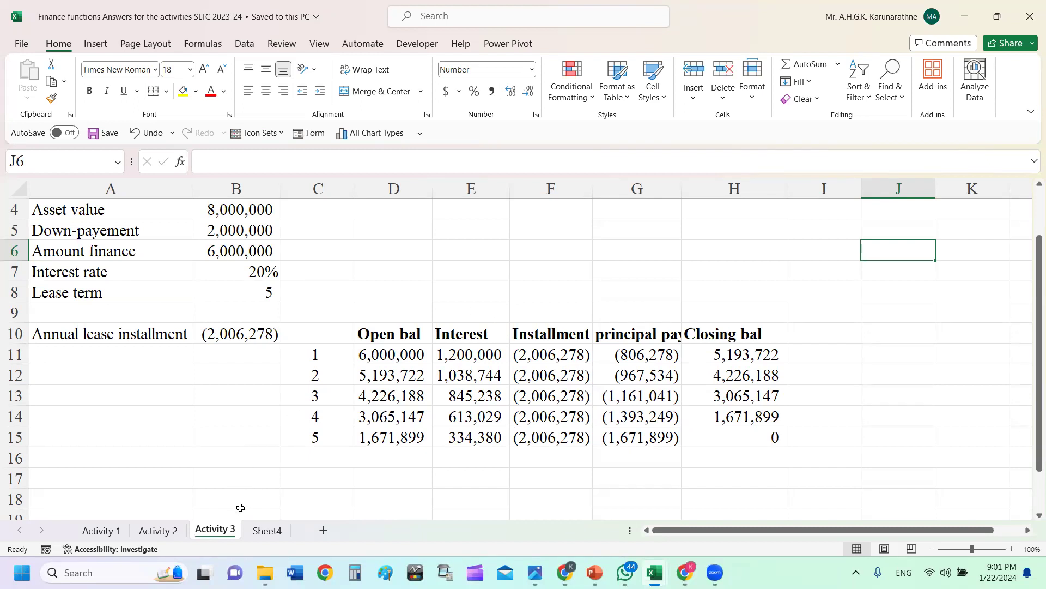
left_click(286, 456)
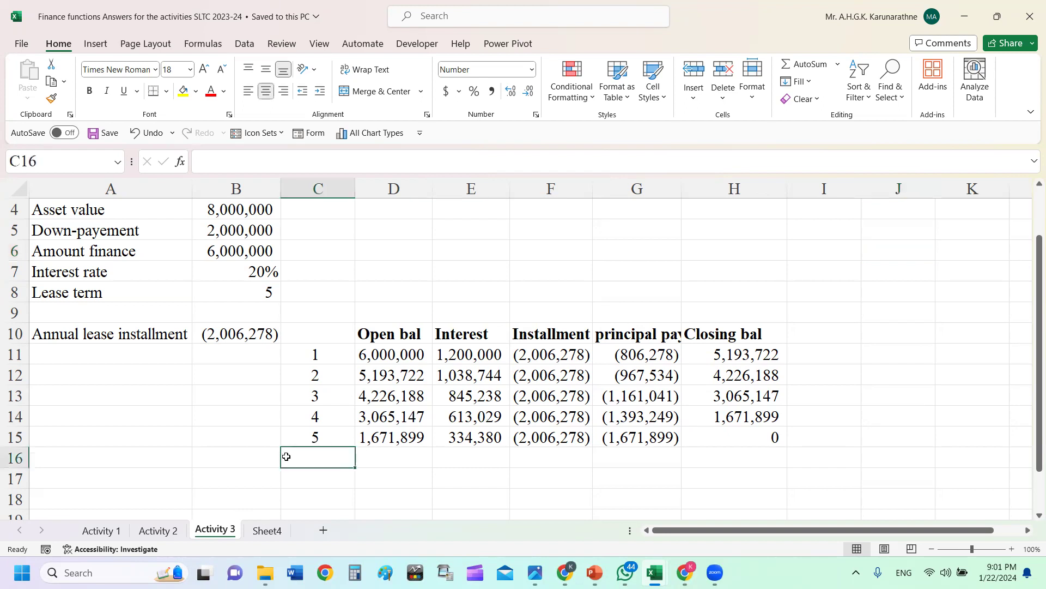
- Switch to the PowerPoint presentation, insert a new slide between Activity 3 and Net Present Value (NPV), and delete its content placeholder
left_click(605, 564)
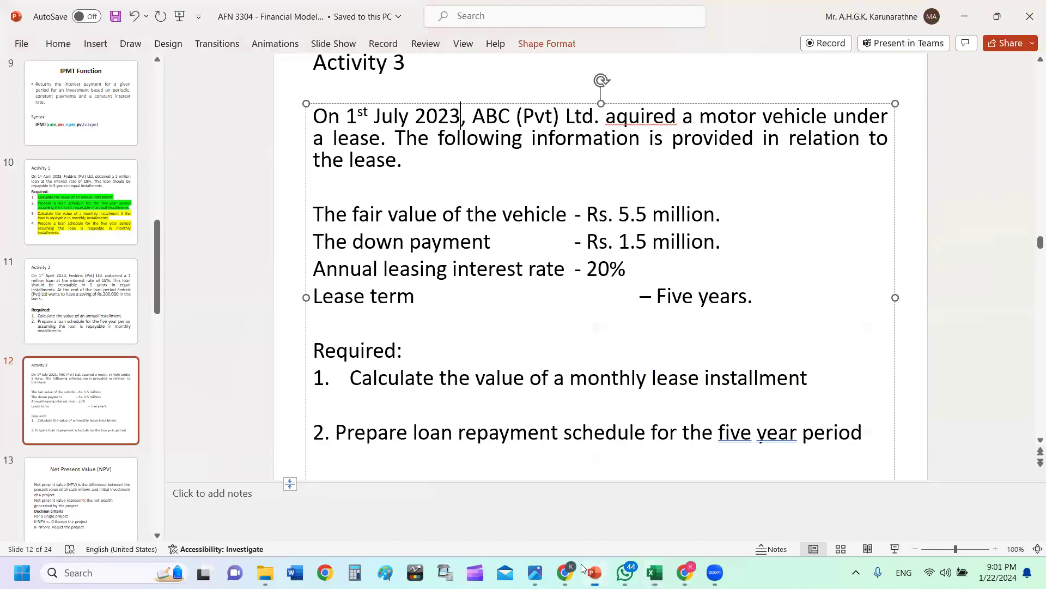
scroll(82, 418, "down", 3)
left_click(82, 349)
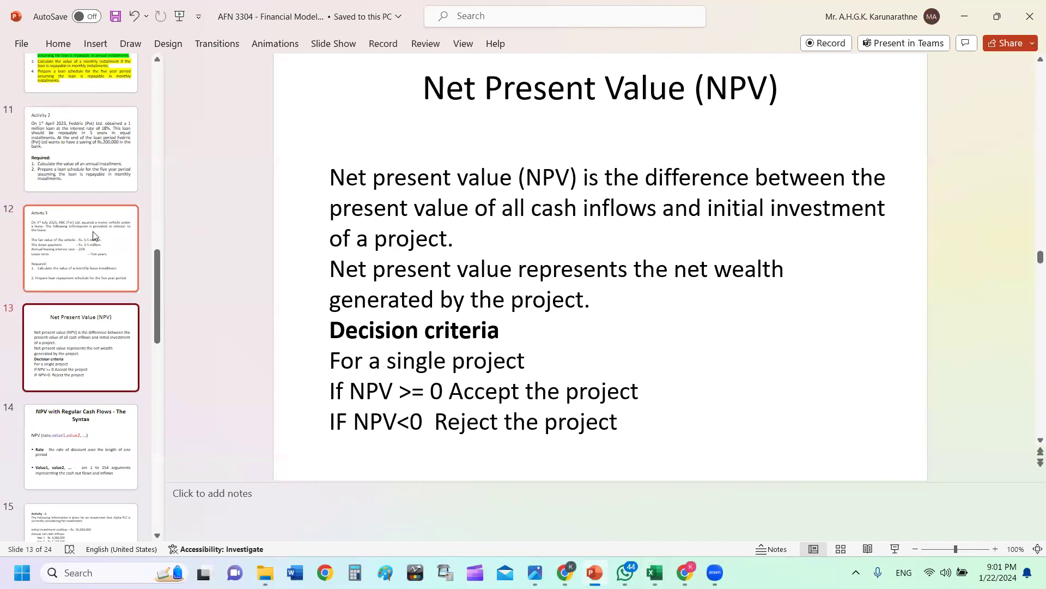
left_click(487, 177)
left_click(109, 262)
key("Return")
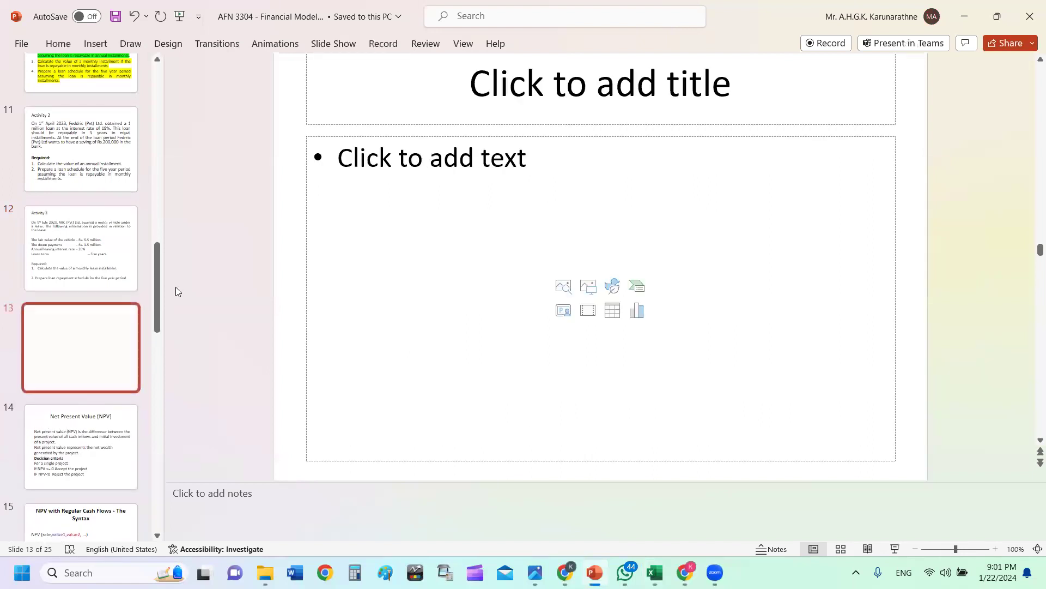
left_click(477, 136)
key("Delete")
- Move the new slide's title placeholder down to mid-slide and enter the title "2. Net present Value (NPV)"
left_click(567, 85)
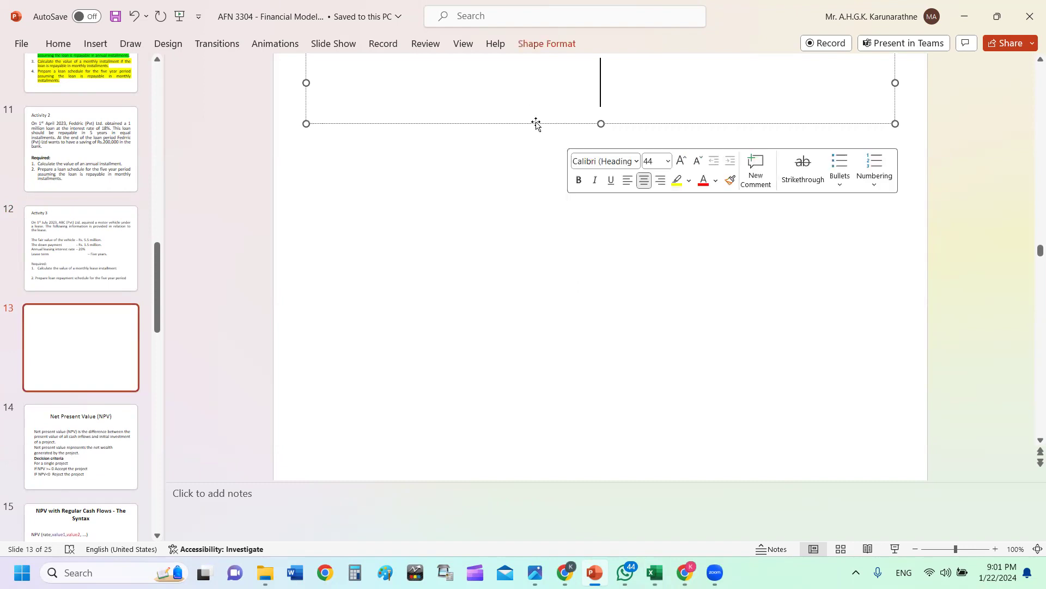
left_click_drag(536, 125, 539, 266)
left_click(545, 235)
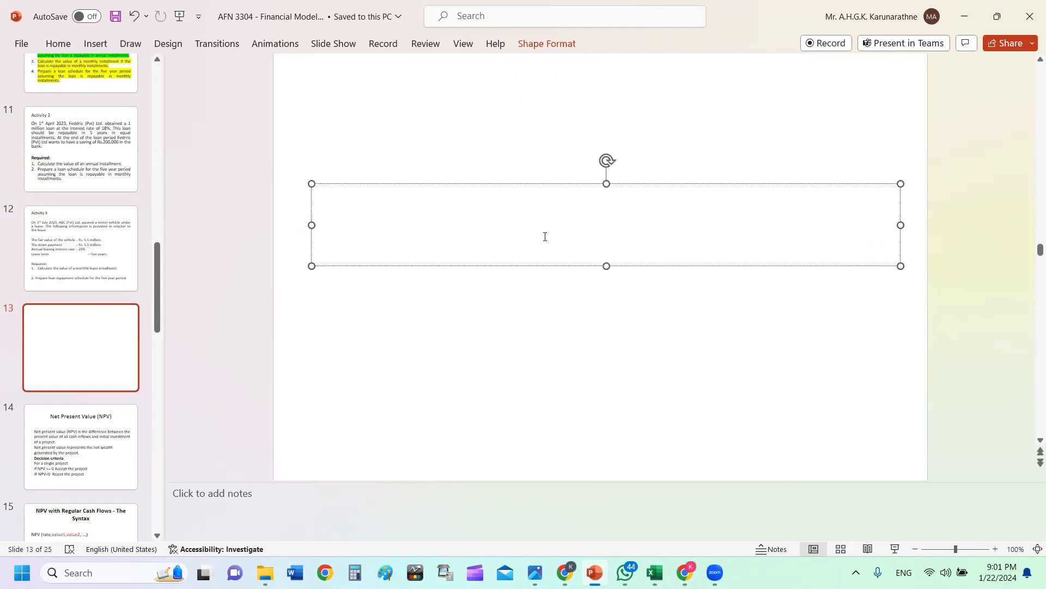
type("2. Net present V")
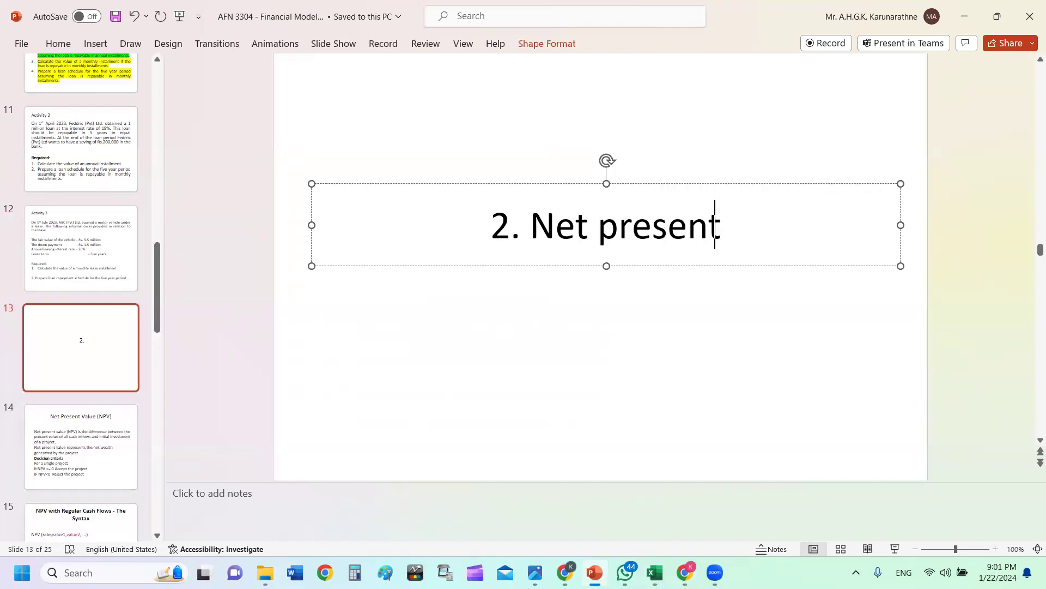
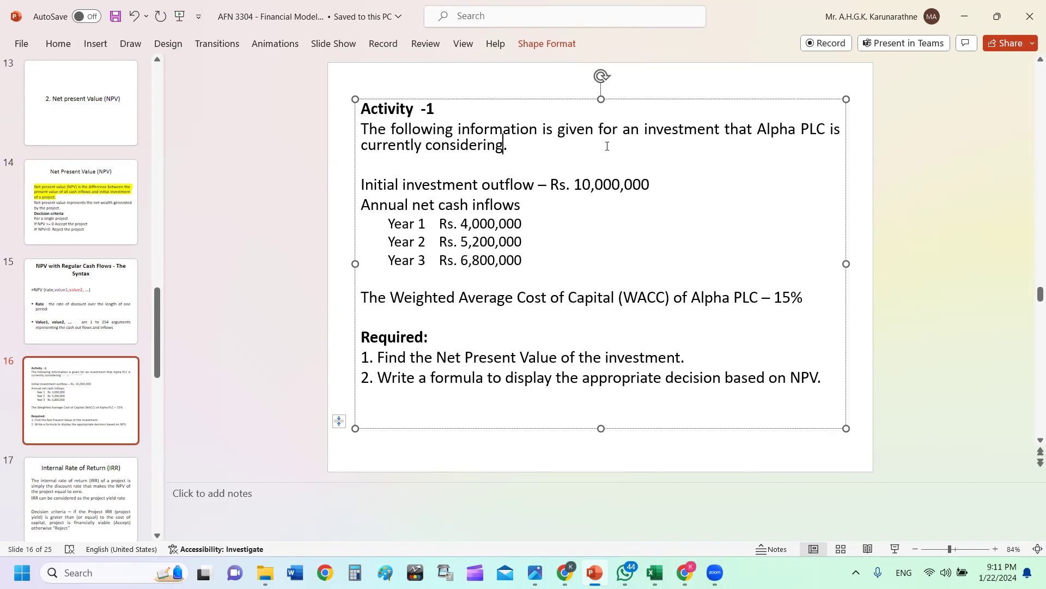
- Complete the opening sentence of the Activity -1 slide so it ends with "currently considering to undertake"
type("take")
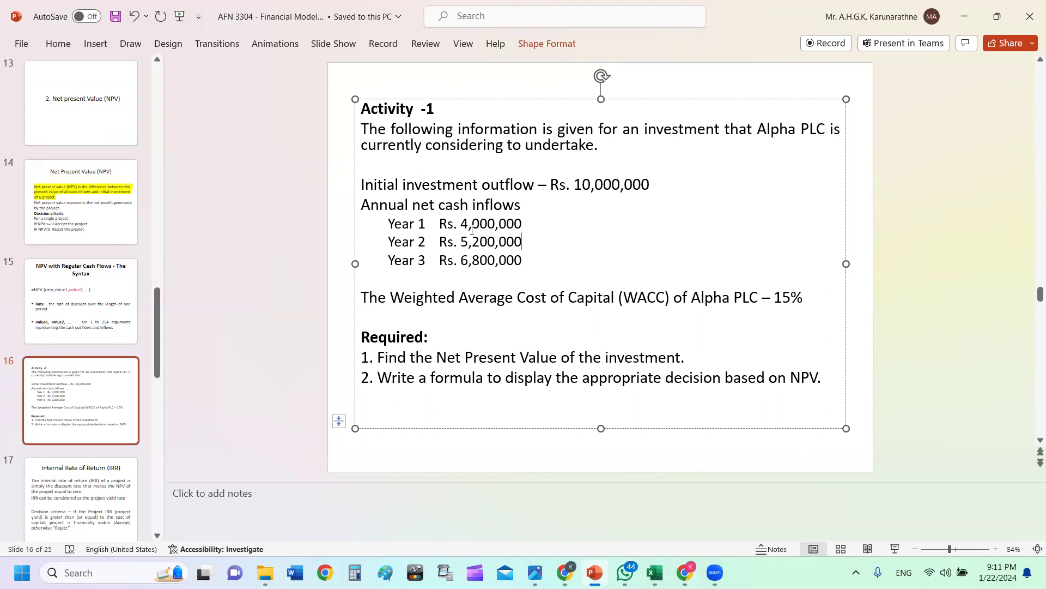
- Examine the annual net cash inflows for Years 1 to 3 and the WACC on the Activity -1 slide
left_click(413, 204)
left_click_drag(423, 205, 492, 205)
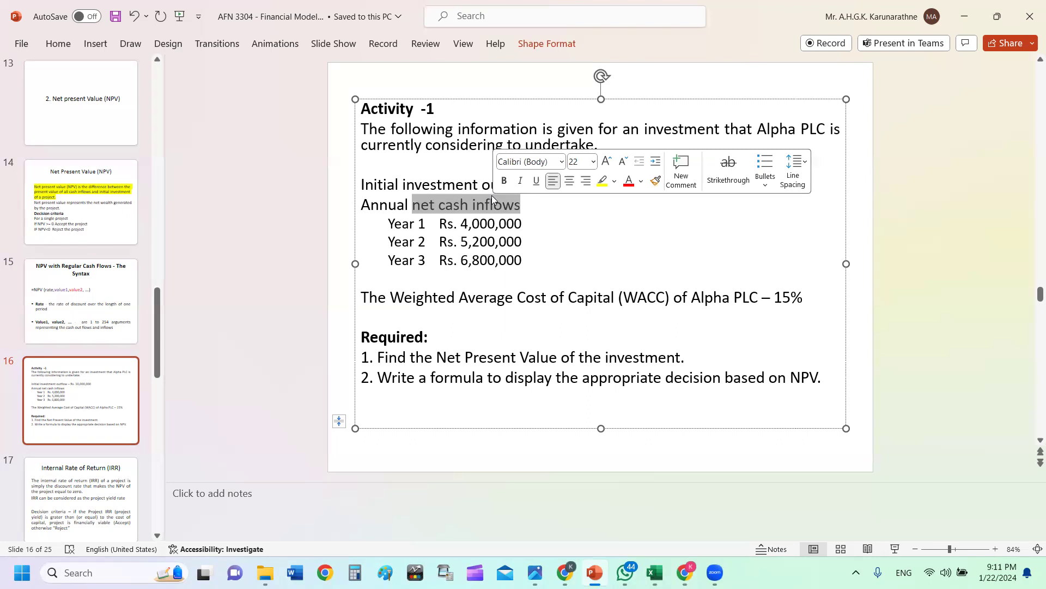
left_click(486, 222)
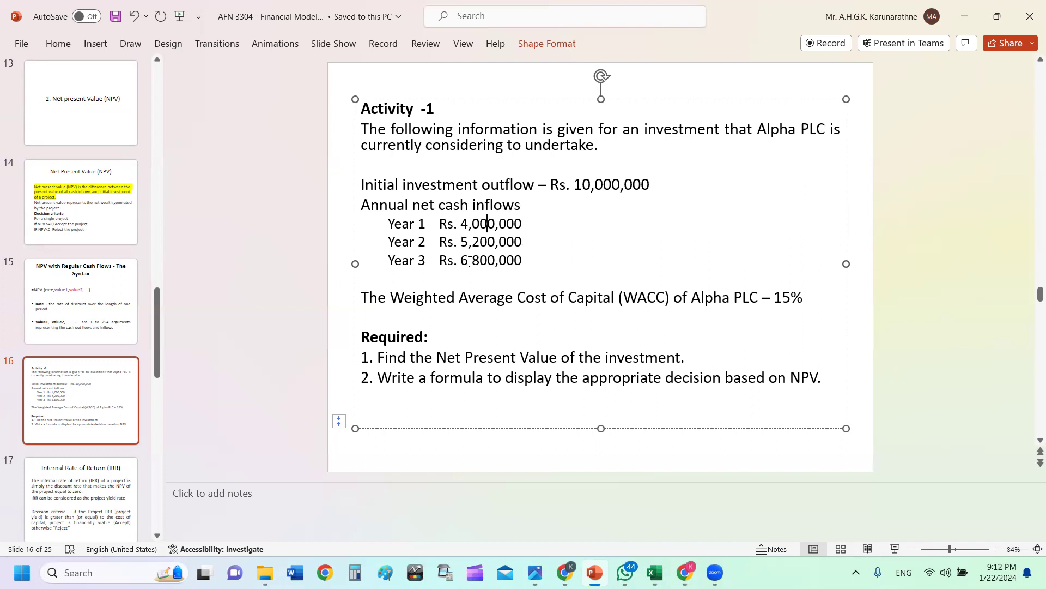
left_click(506, 261)
left_click(782, 298)
key("Left")
left_click_drag(779, 298, 796, 303)
left_click(778, 296)
key("Down")
key("Down")
- Switch to Excel and close the SLTC 2023 Finance Functions workbook
left_click(654, 572)
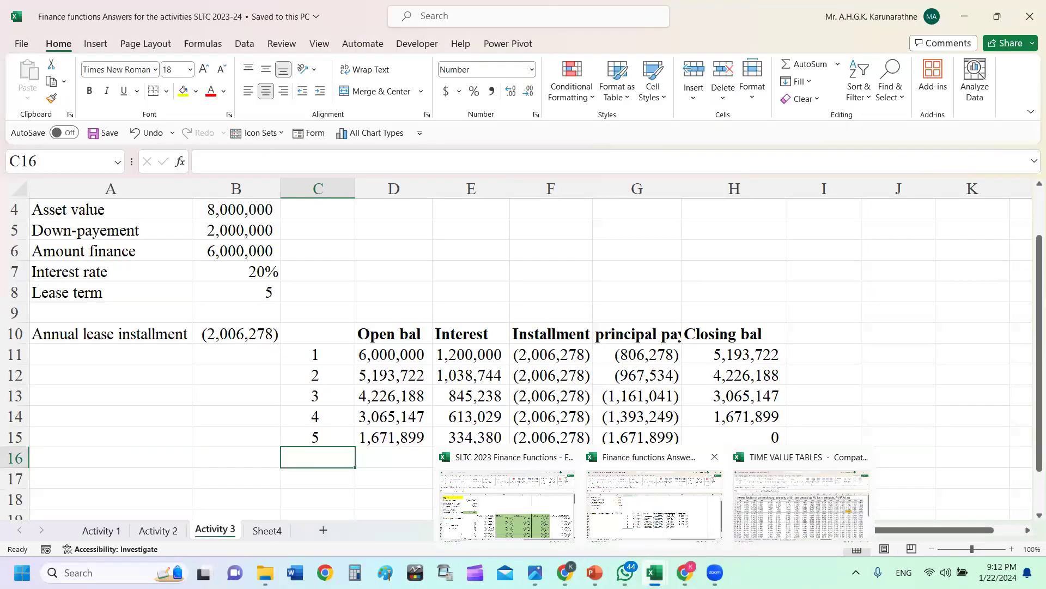
left_click(507, 501)
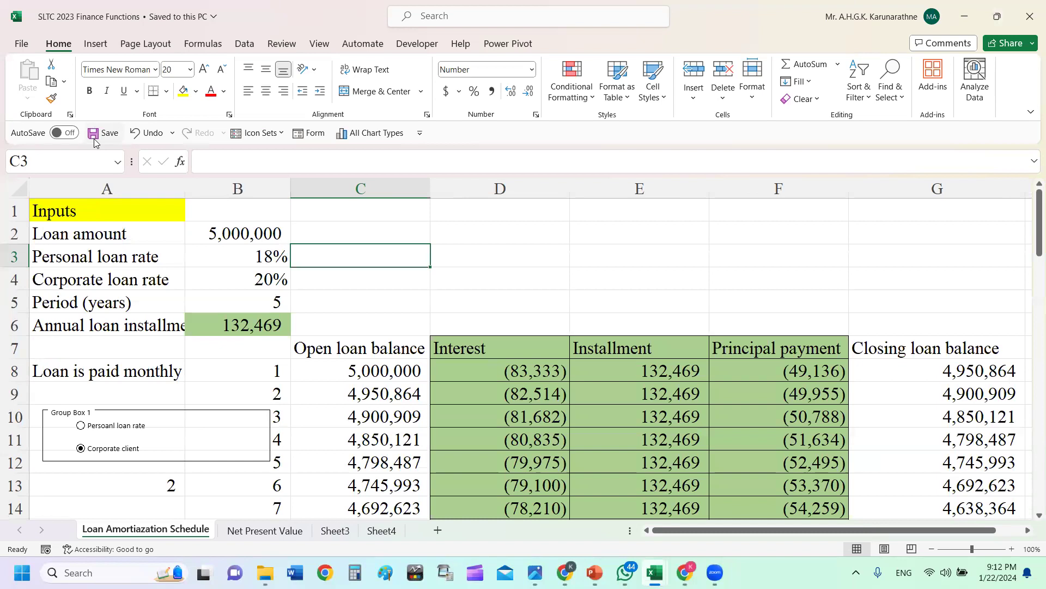
left_click(1031, 15)
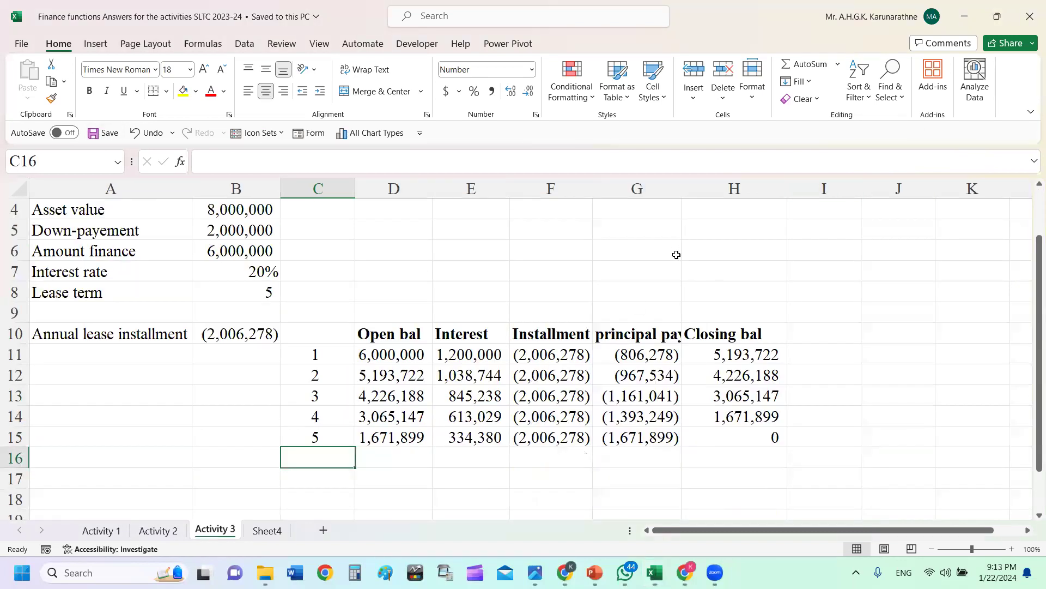
- Rename Sheet4 in the answers workbook as "NPV Illustrations"
left_click(675, 253)
double_click(260, 531)
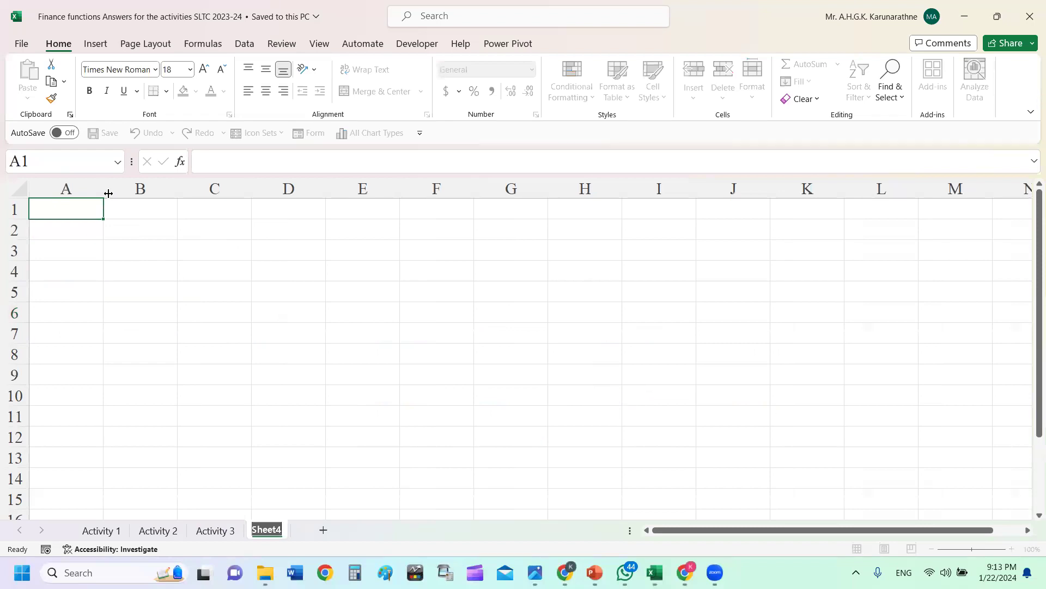
type("NPV")
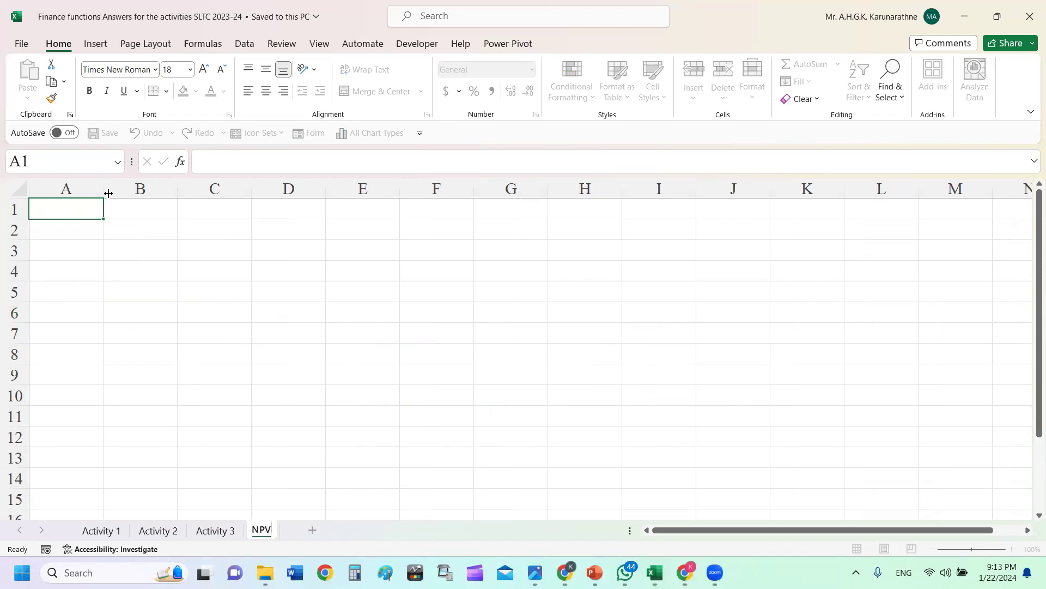
key("Return")
type("Illustrations")
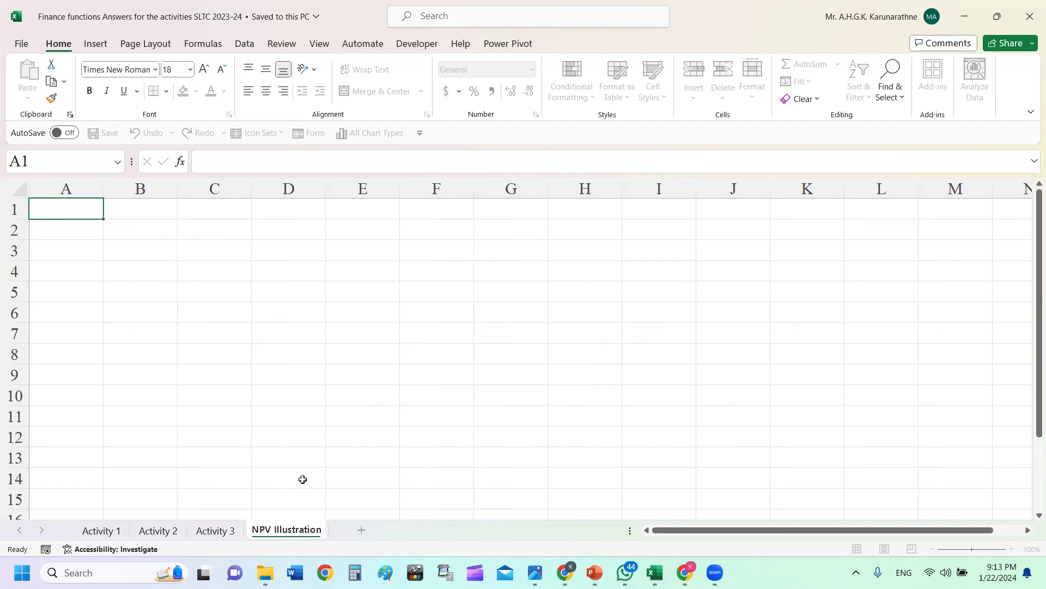
left_click(363, 271)
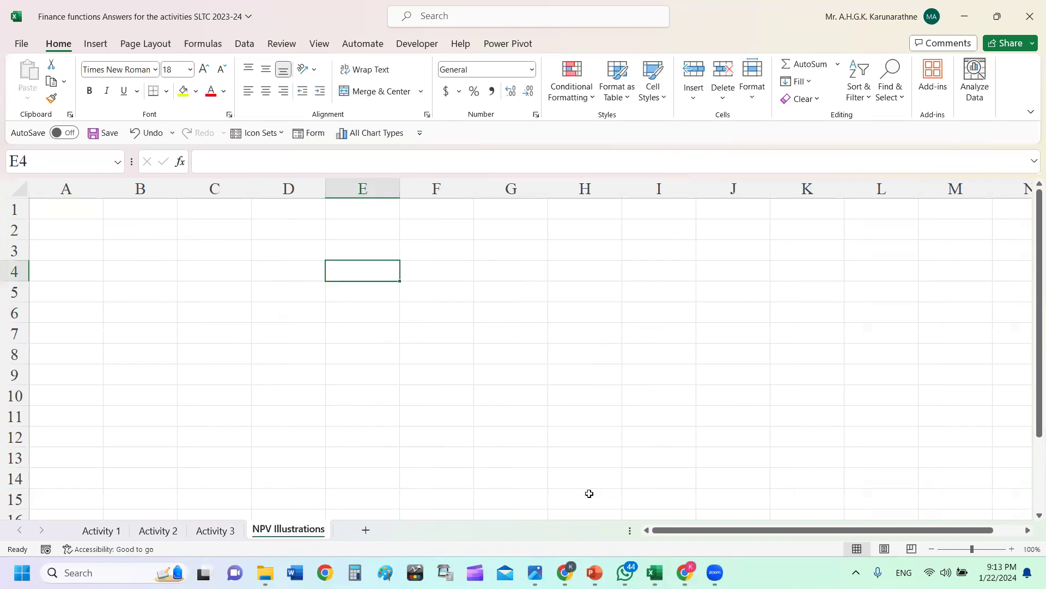
left_click(362, 375)
- Enter the heading "Activity 1" in A1 of the NPV Illustrations sheet
left_click(48, 212)
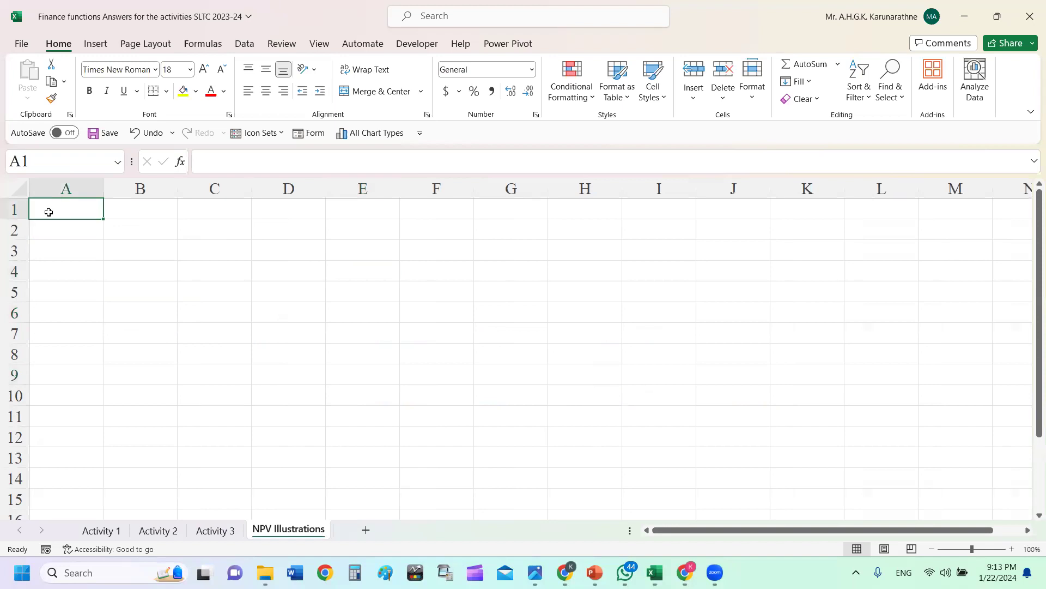
type("Activituy")
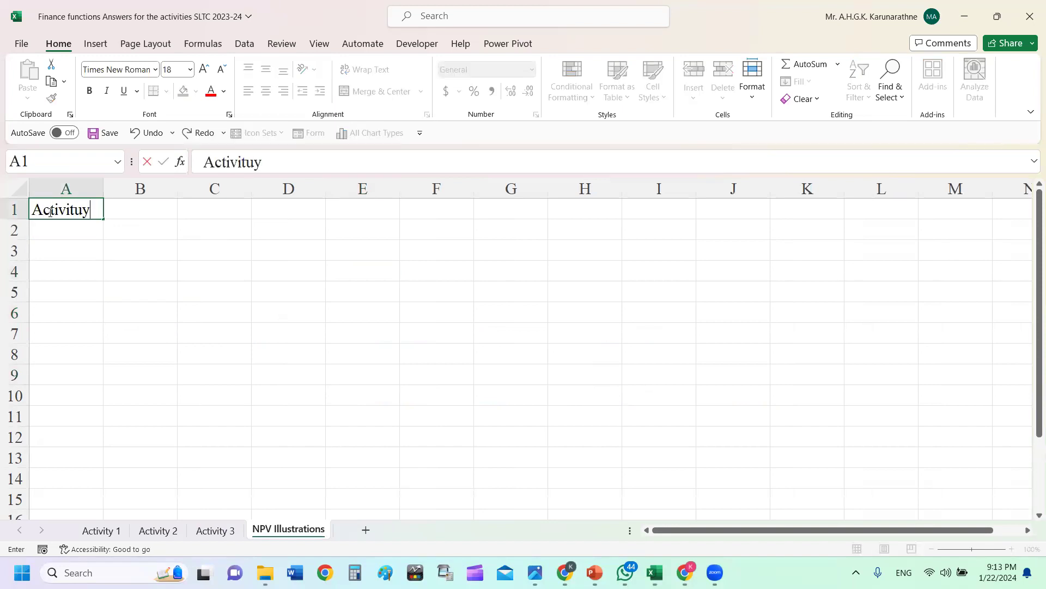
type("=====")
key("BackSpace")
key("BackSpace")
key("BackSpace")
key("BackSpace")
key("BackSpace")
key("BackSpace")
key("BackSpace")
key("BackSpace")
type("ty 1")
key("Return")
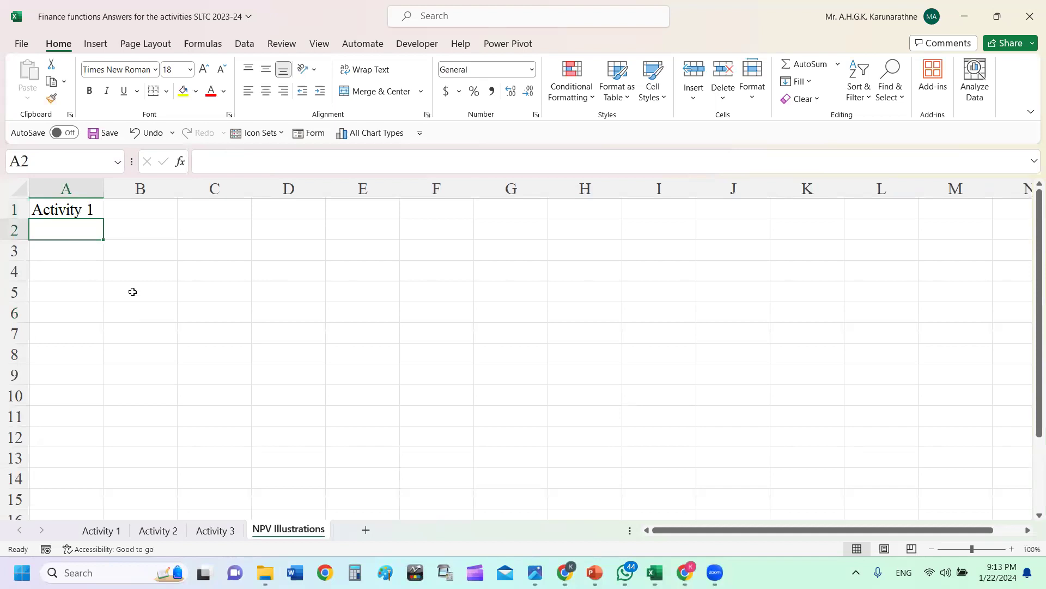
- Widen column A to about twice its width
left_click(136, 271)
left_click_drag(103, 196, 174, 200)
left_click(263, 246)
- Enter the label "Inputs" in A2 and "Initial investment" in A3
left_click(129, 229)
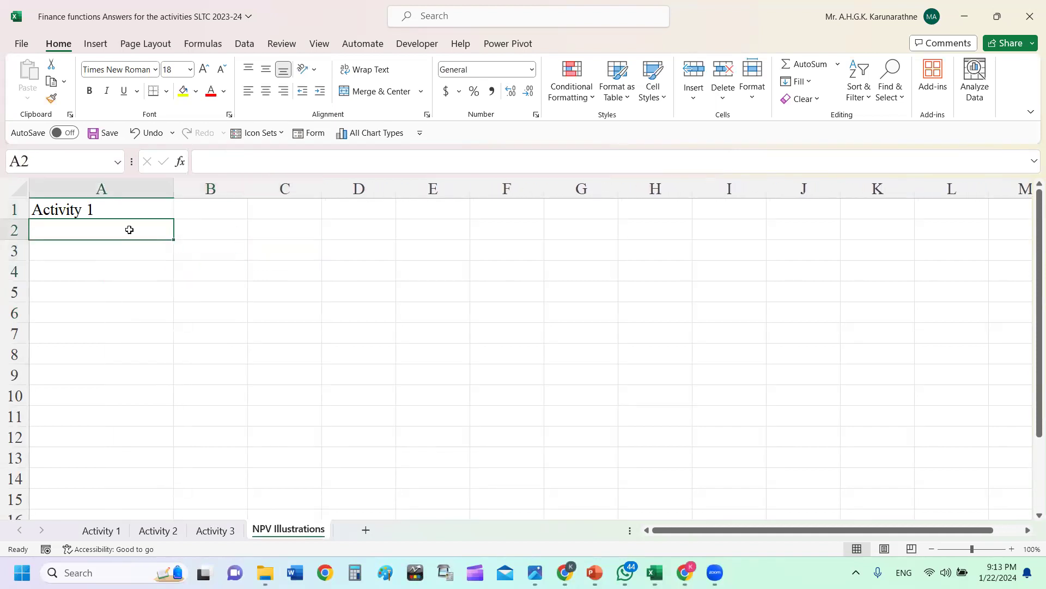
type("Inputs")
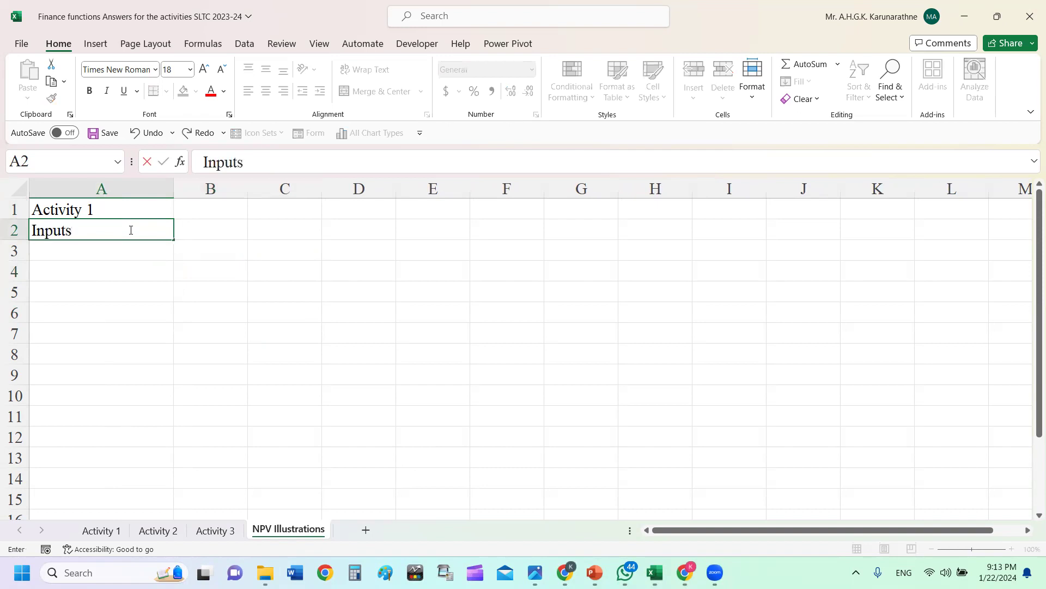
key("Return")
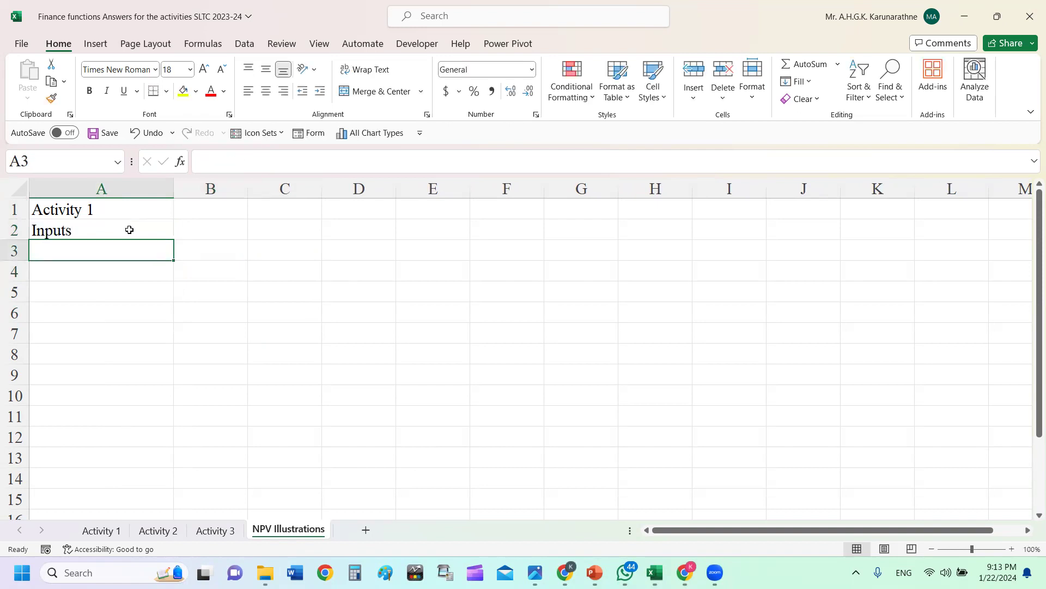
type("I")
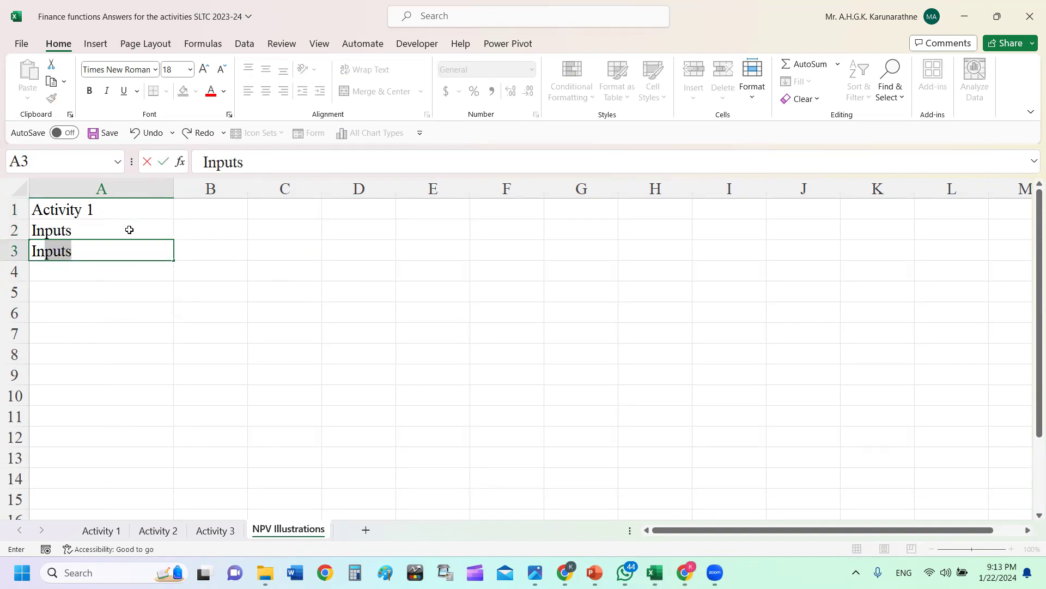
type("nitial")
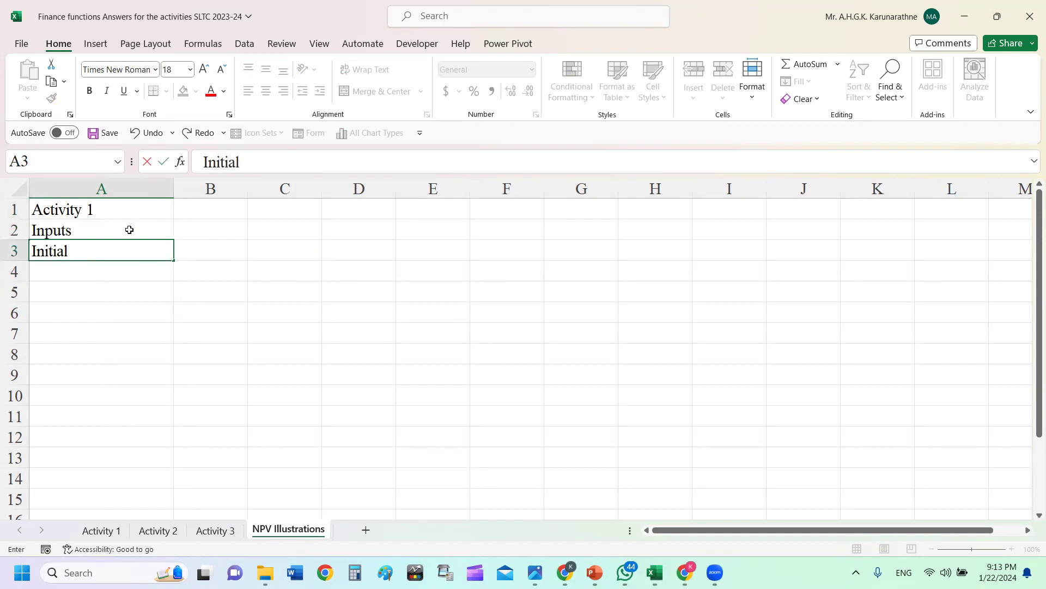
type(" investment")
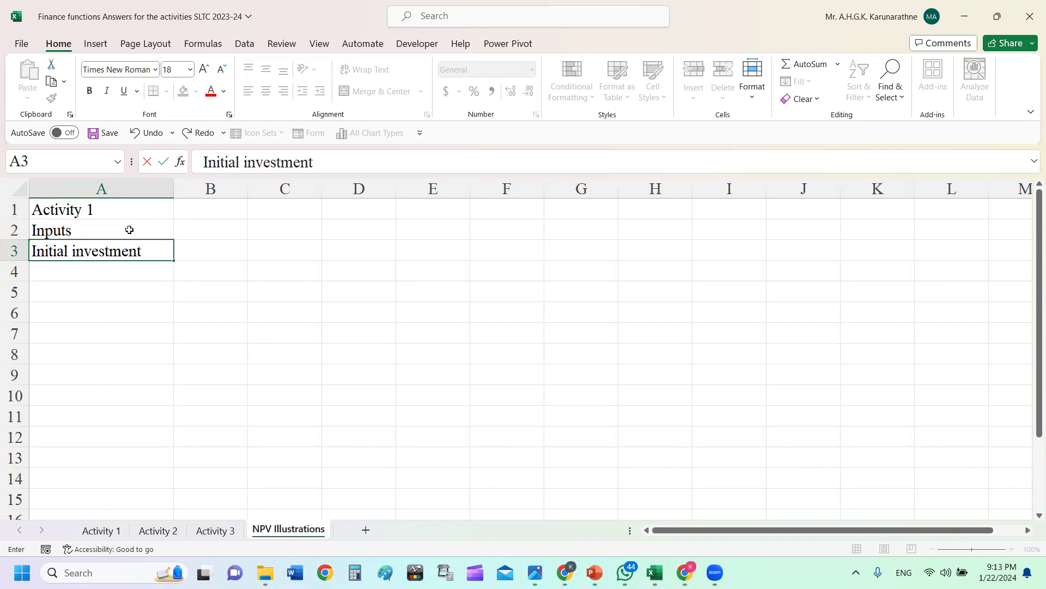
left_click(298, 284)
- Widen column B to about one and a half times its width and enter -10000000 as the initial investment in B3
left_click(199, 250)
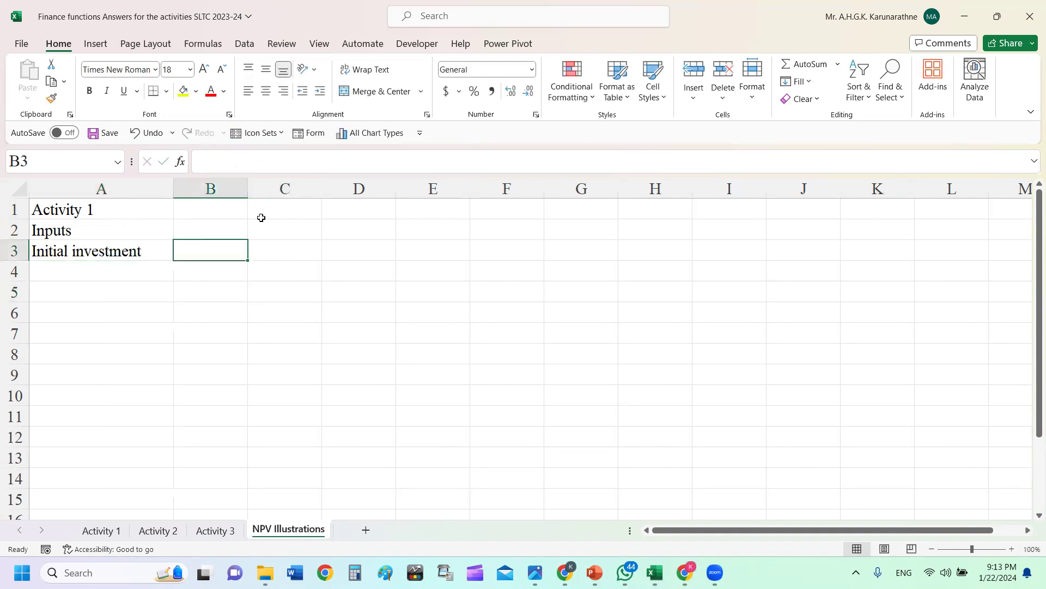
left_click_drag(248, 185, 289, 186)
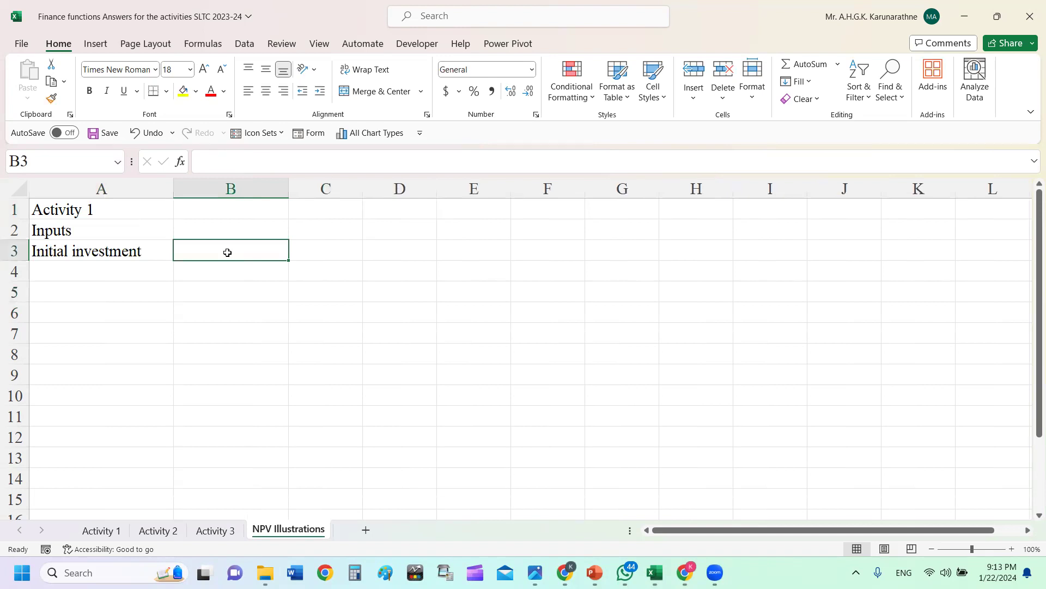
type("-")
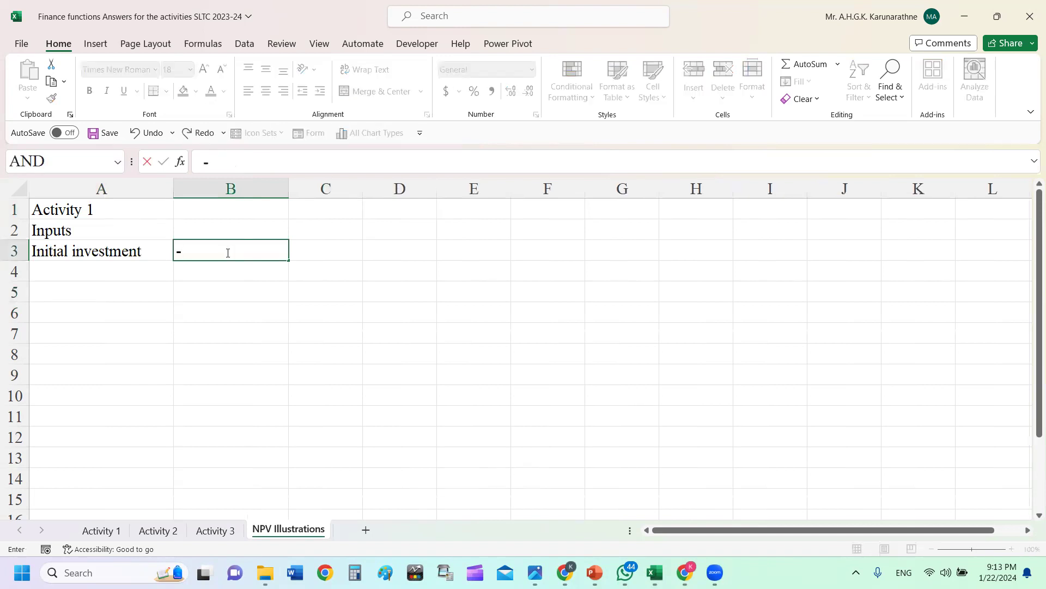
type("10000000")
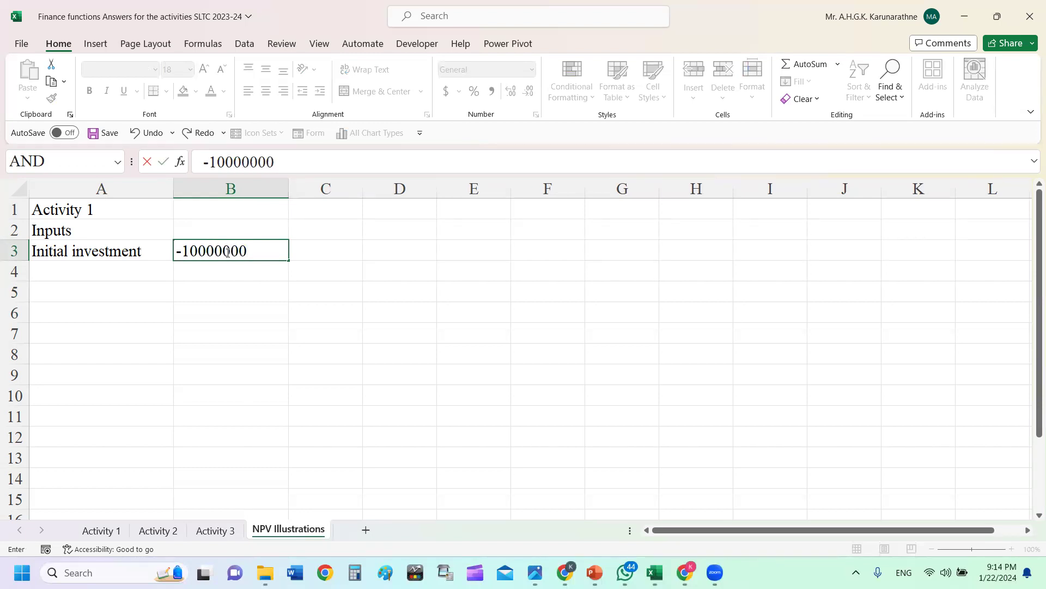
key("Return")
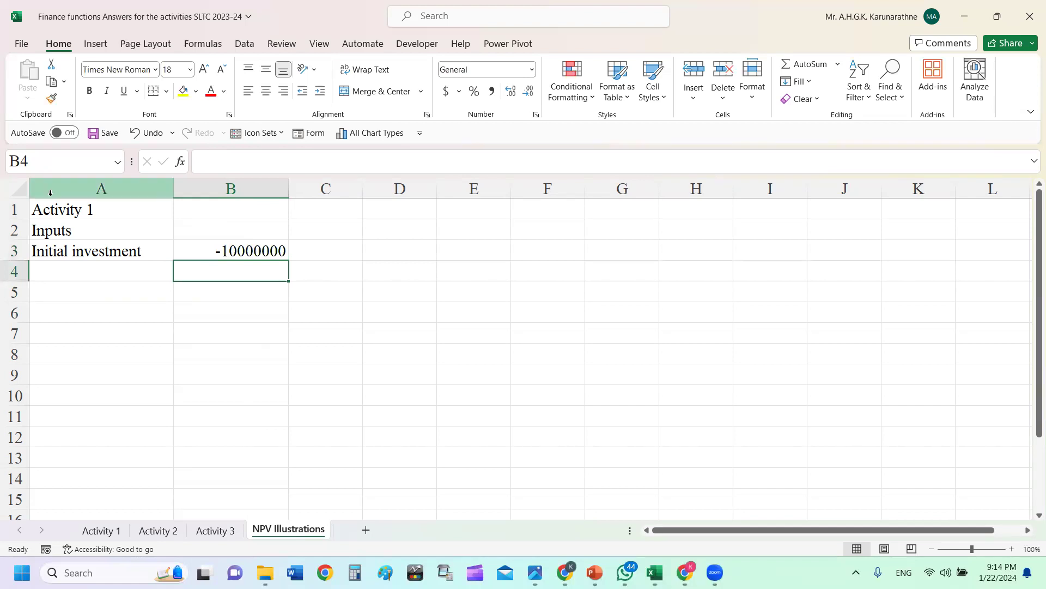
left_click(388, 285)
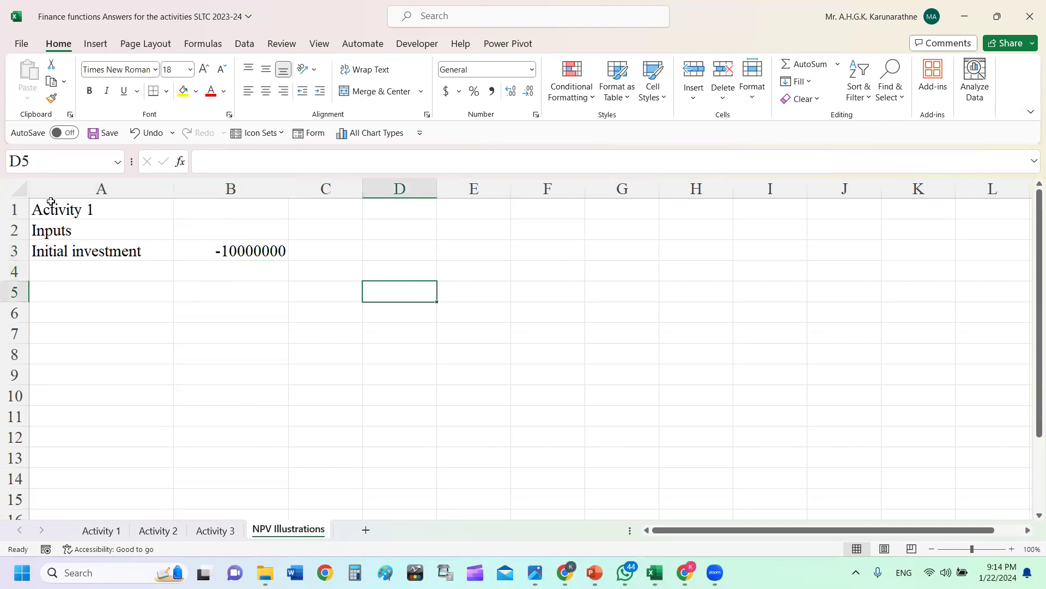
- Format the whole sheet as Number with no decimals, a thousands separator and negative values in parentheses
left_click(14, 191)
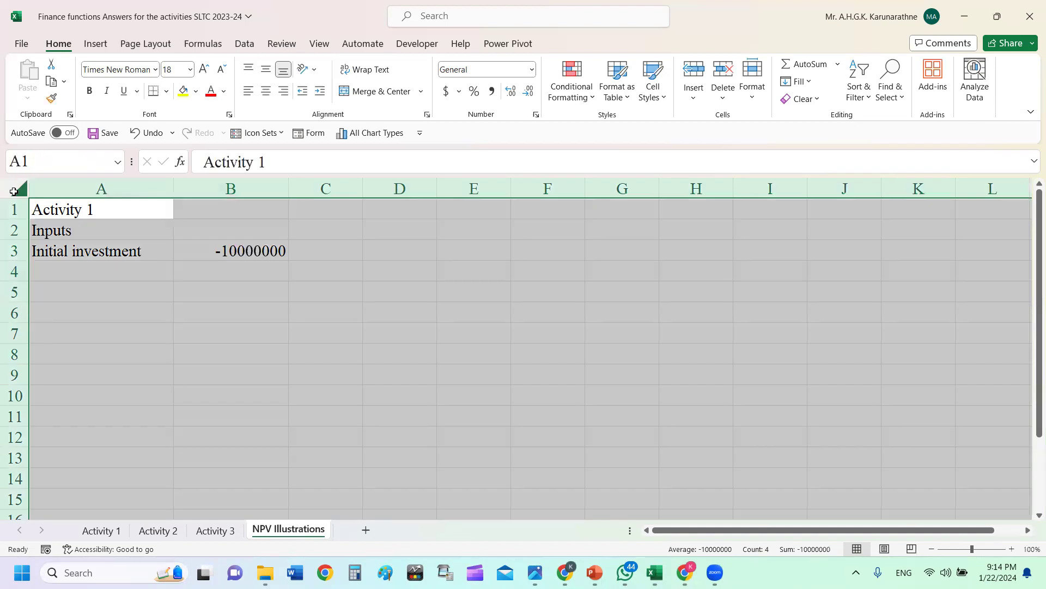
key("ctrl+1")
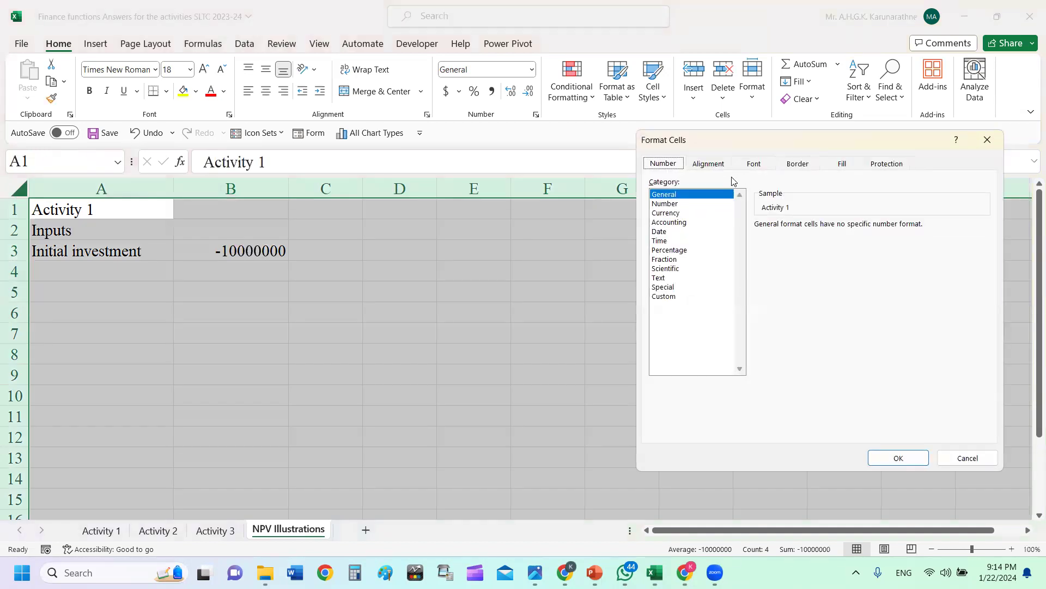
left_click(697, 203)
left_click(851, 229)
left_click(851, 229)
left_click(760, 243)
left_click(779, 289)
key("Return")
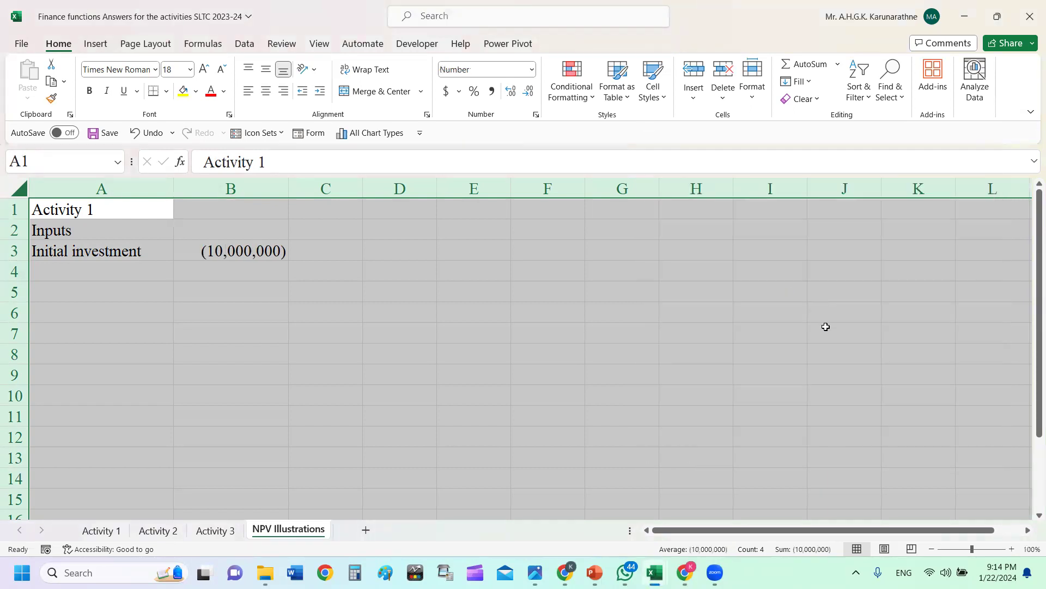
left_click(573, 339)
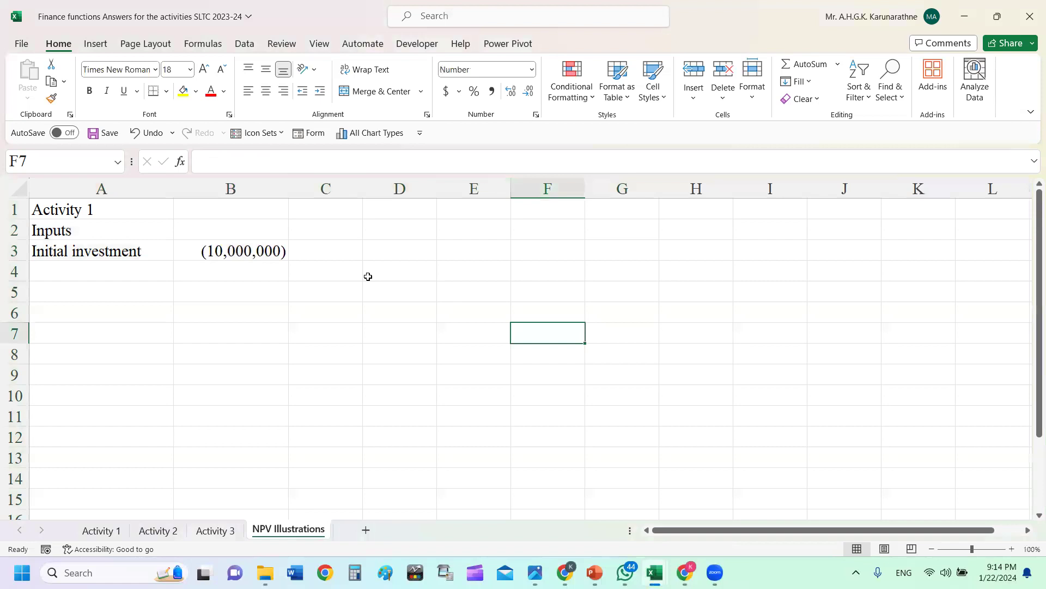
- Fill the "Inputs" cell A2 with yellow
left_click(128, 269)
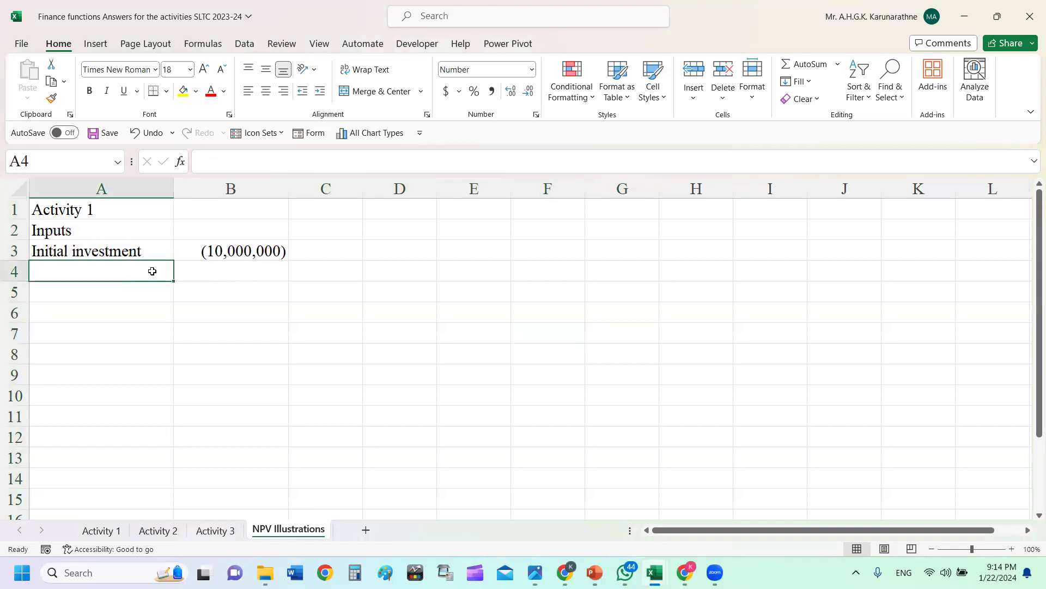
left_click(92, 230)
left_click(186, 92)
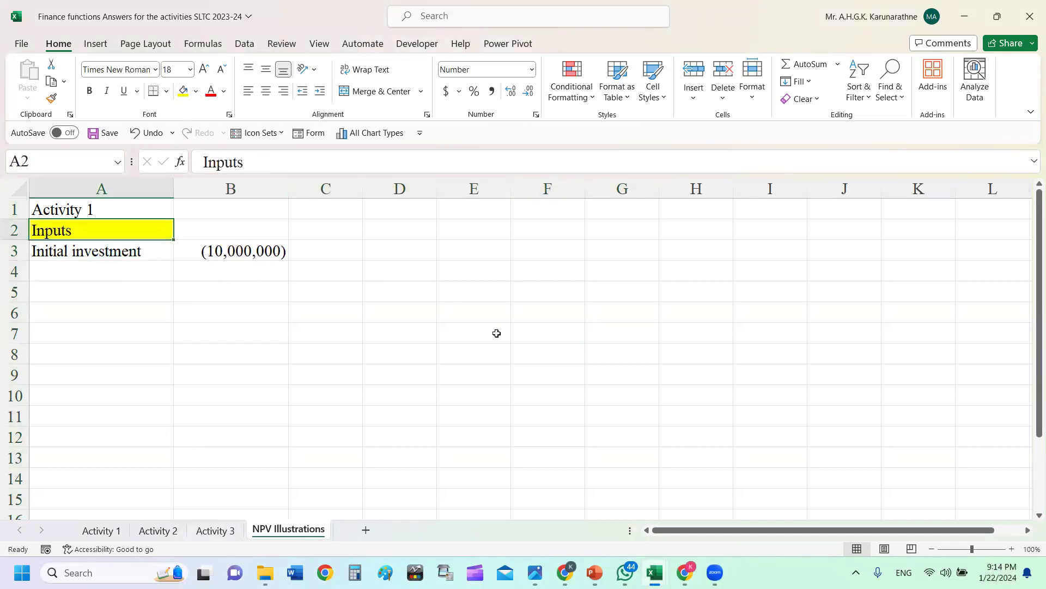
left_click(493, 333)
- Enter the label "Future cash inflows" in A4
left_click(101, 269)
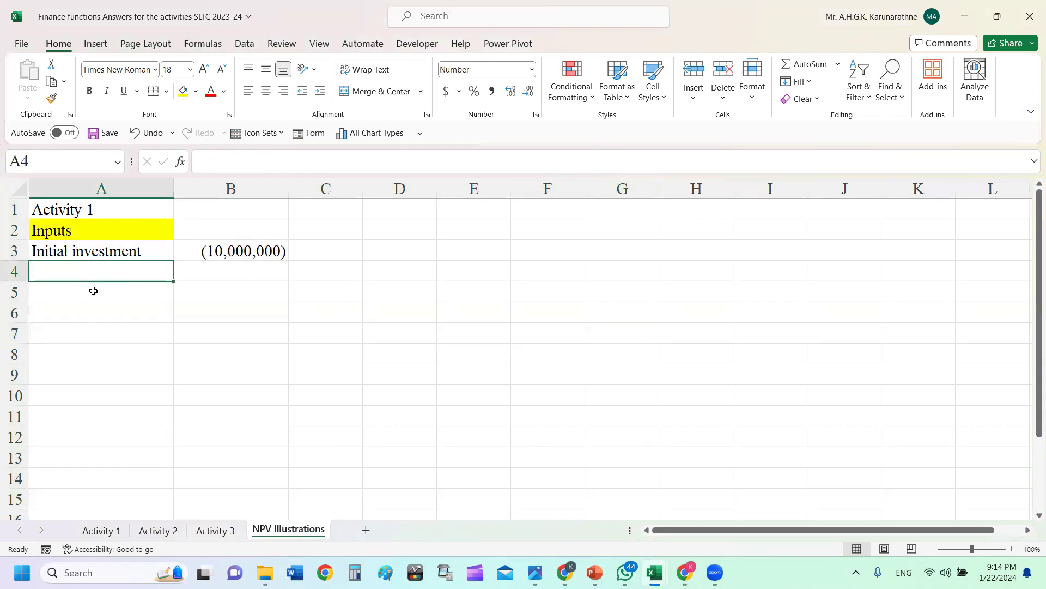
type("Fi")
key("BackSpace")
type("F")
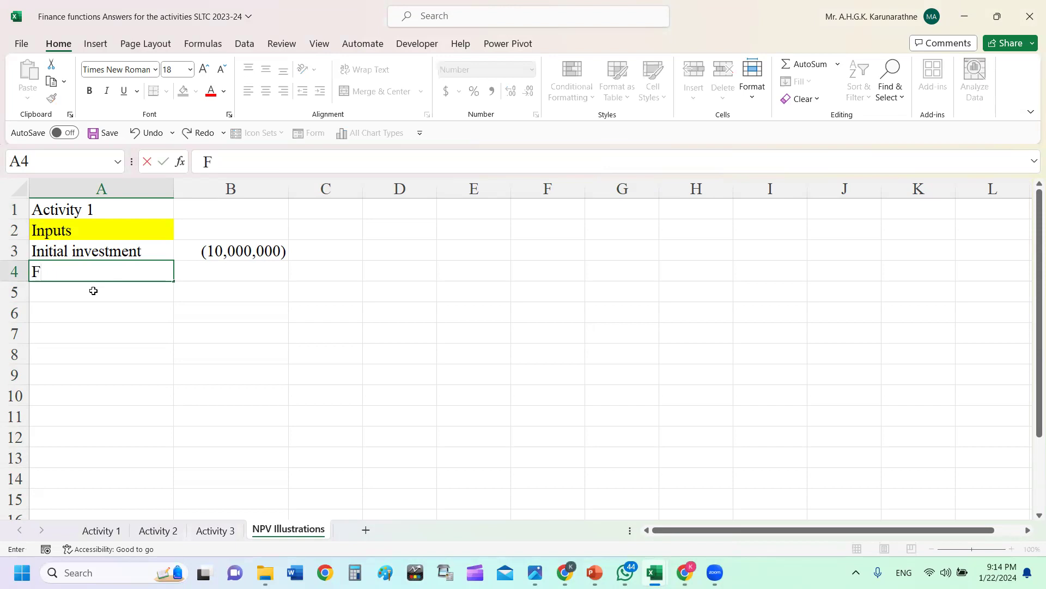
type("uture cash")
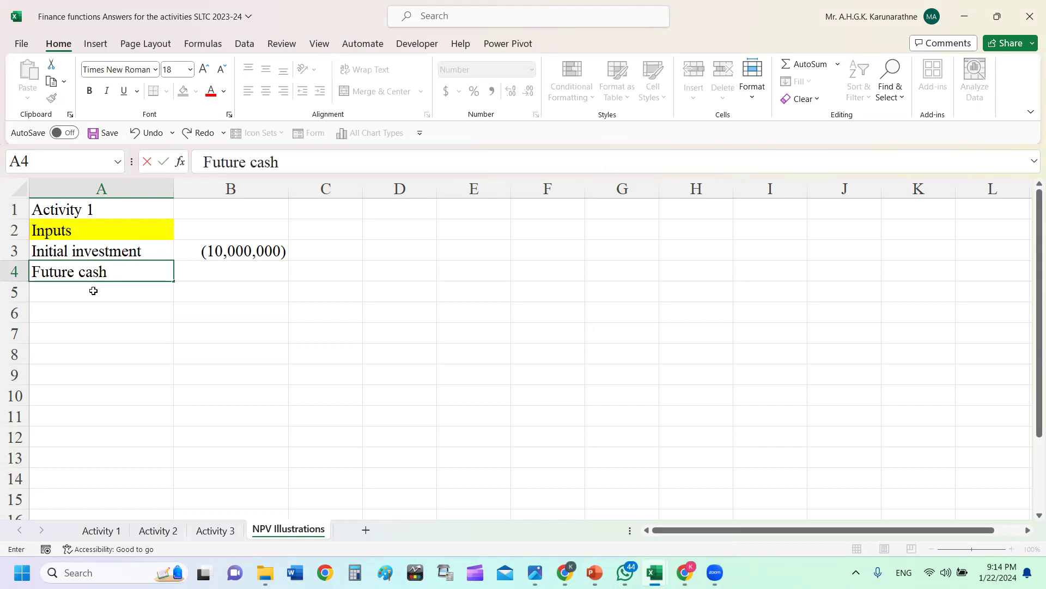
type(" infloes")
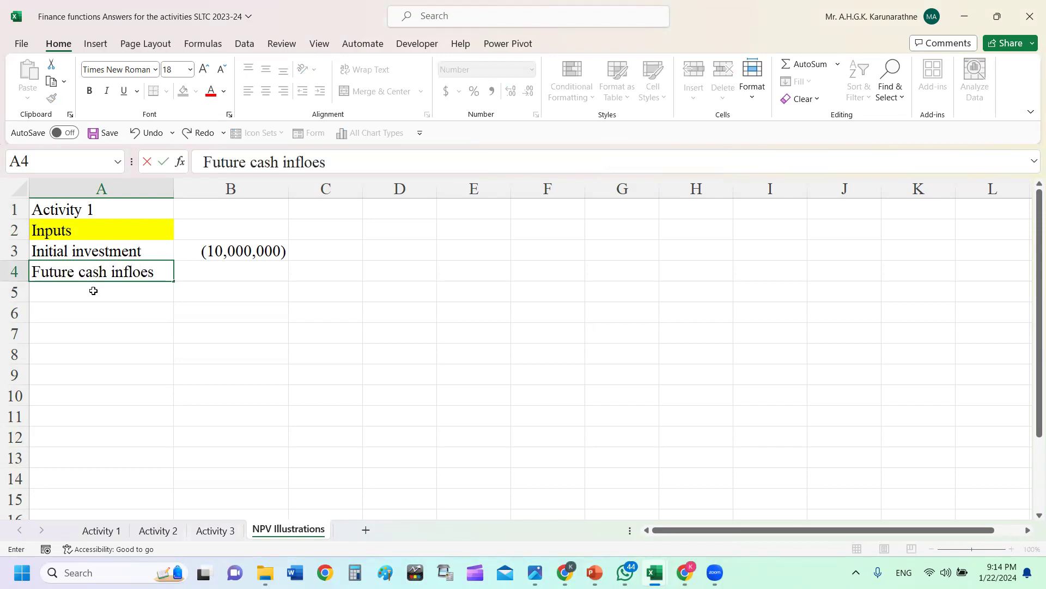
key("BackSpace")
key("BackSpace")
key("BackSpace")
type("ows")
left_click(339, 306)
left_click(139, 292)
type("1")
key("Return")
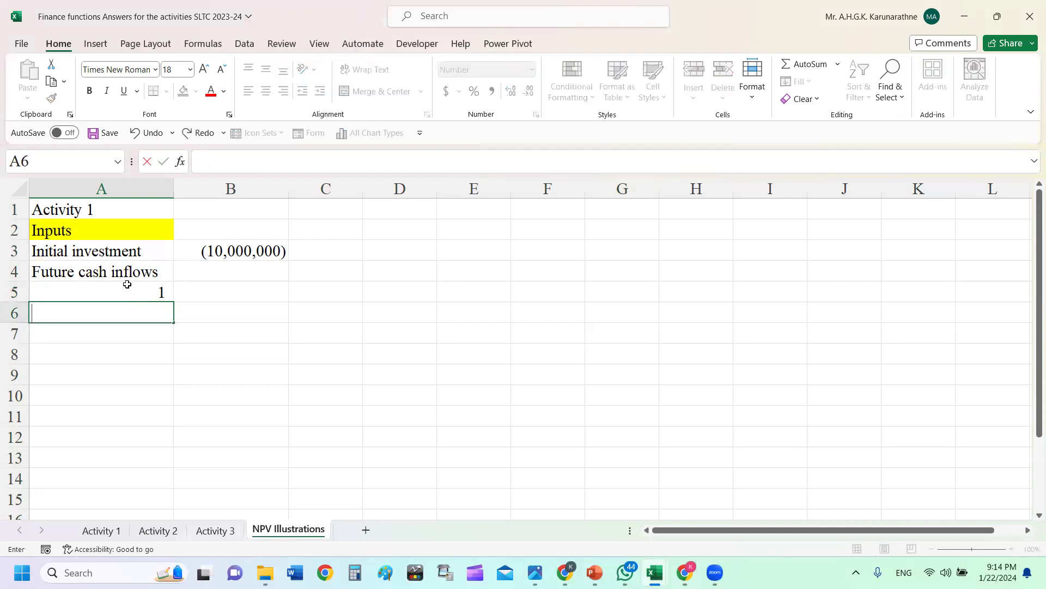
left_click(145, 290)
left_click(272, 308)
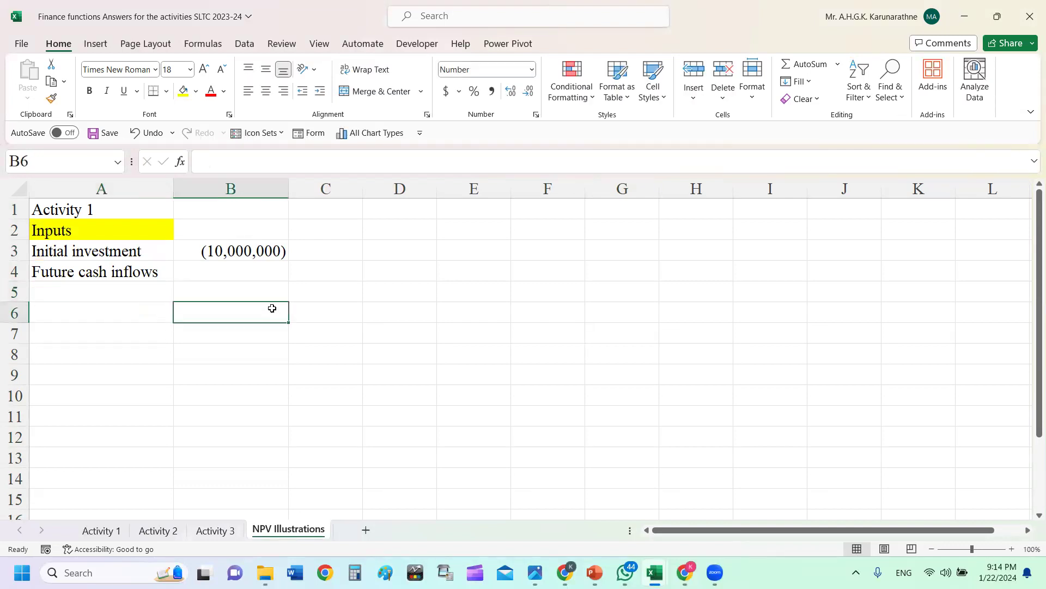
- Enter the heading "Year" in B4 and list years 1, 2 and 3 in B5:B7
left_click(228, 275)
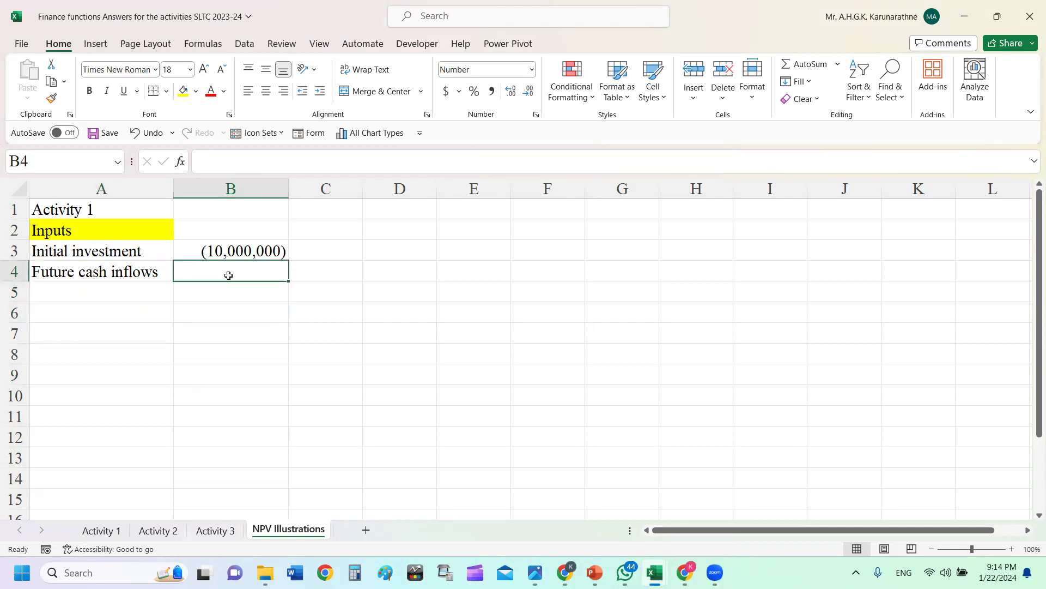
type("Year")
key("Return")
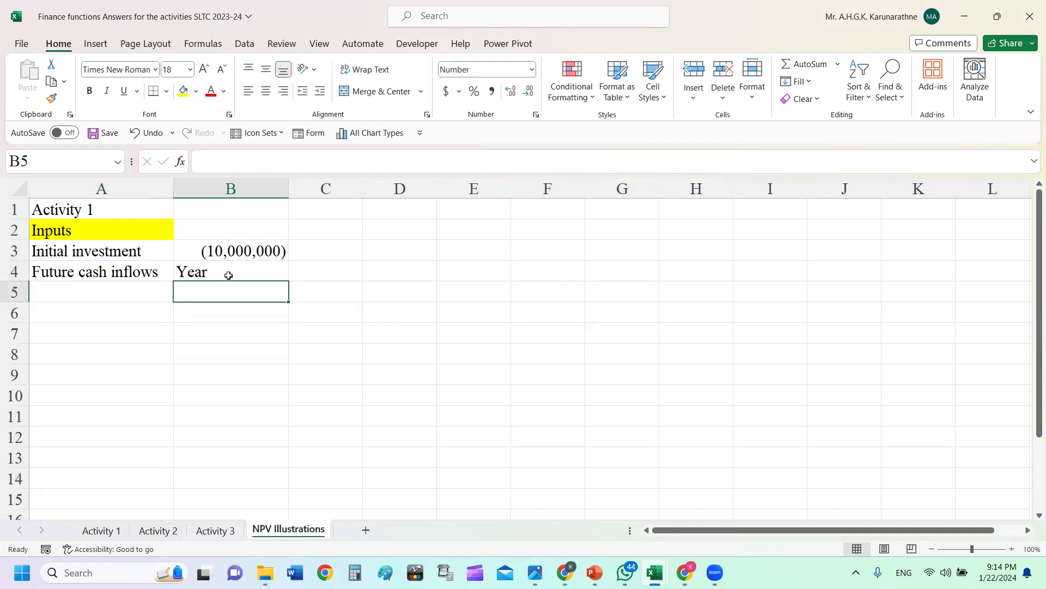
type("1")
key("Return")
type("2")
key("Return")
type("3")
key("Return")
- Widen column C to about one and a half times its width and enter the heading "NCF" in C4
left_click(354, 270)
left_click_drag(363, 188, 400, 188)
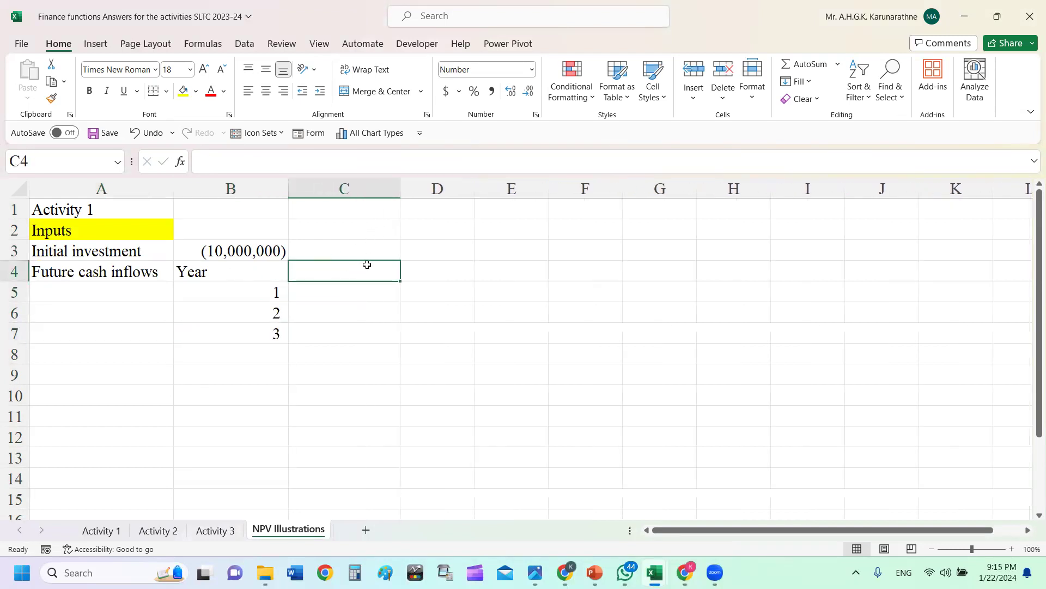
type("NCF")
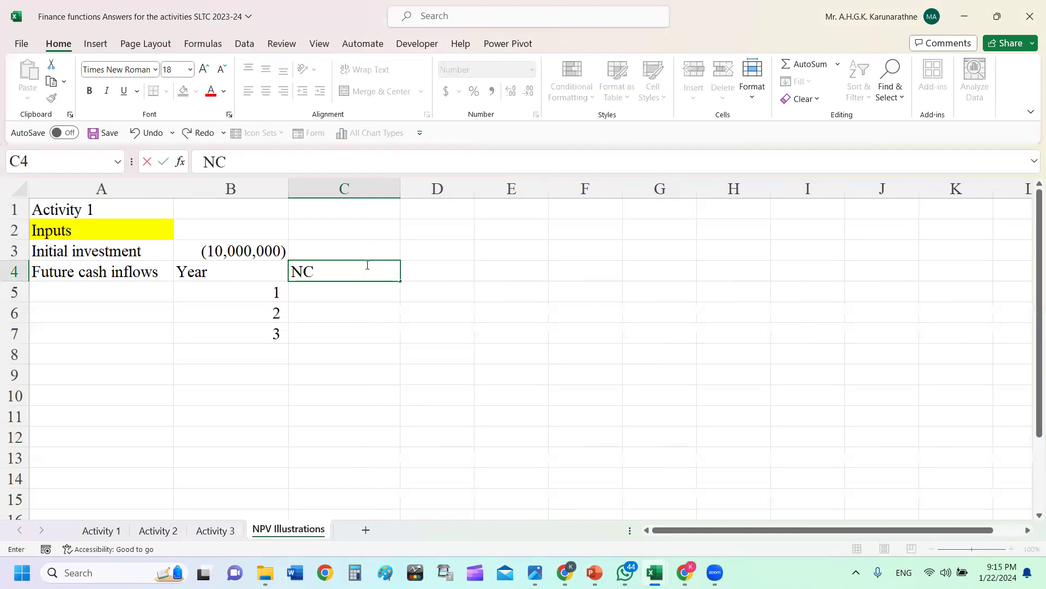
left_click(582, 281)
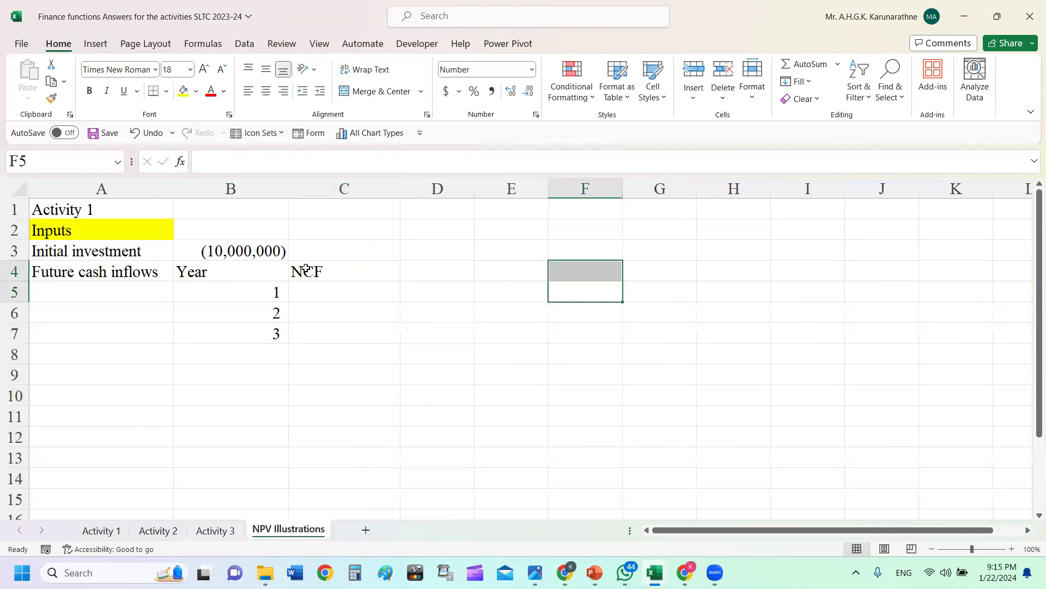
- Centre the "NCF" heading horizontally in C4
left_click(374, 275)
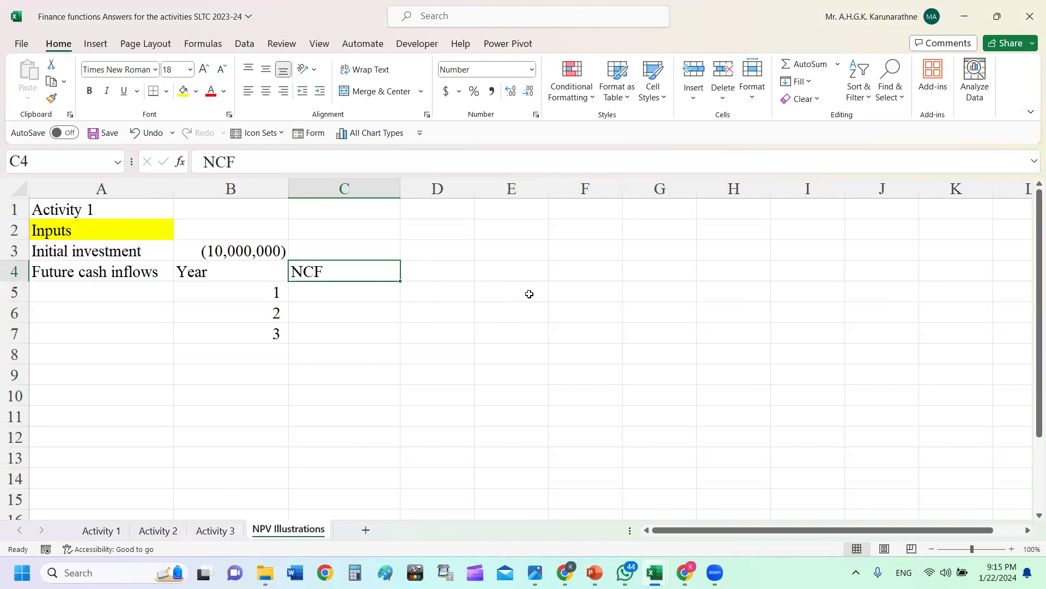
left_click(265, 94)
left_click(642, 354)
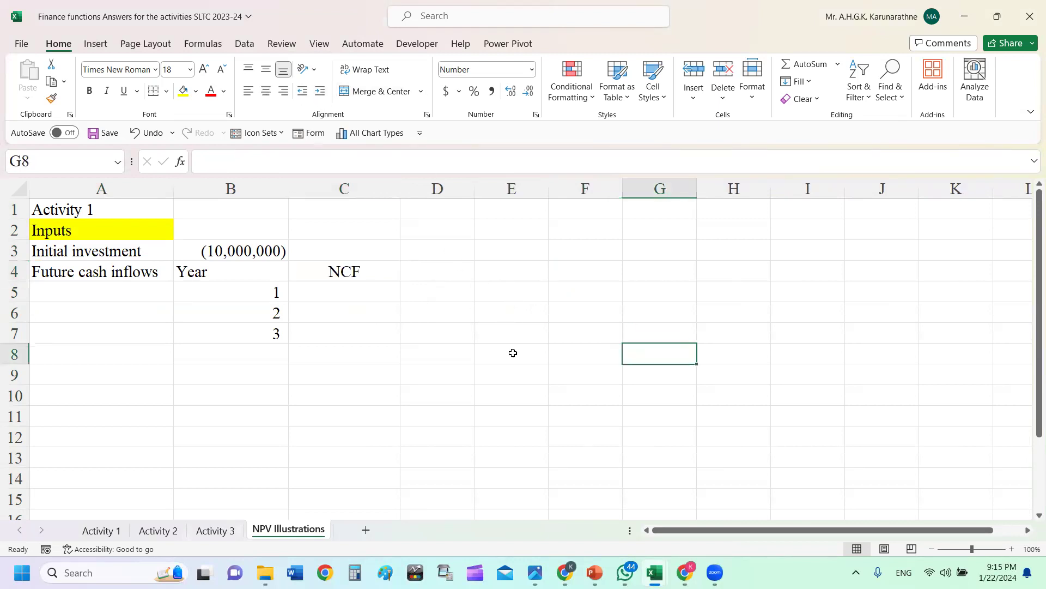
- Enter the yearly net cash inflows from the PowerPoint slide in C5:C7 of the workbook: 4,000,000, 5,200,000 and 6,800,000
left_click(349, 291)
mouse_move(684, 572)
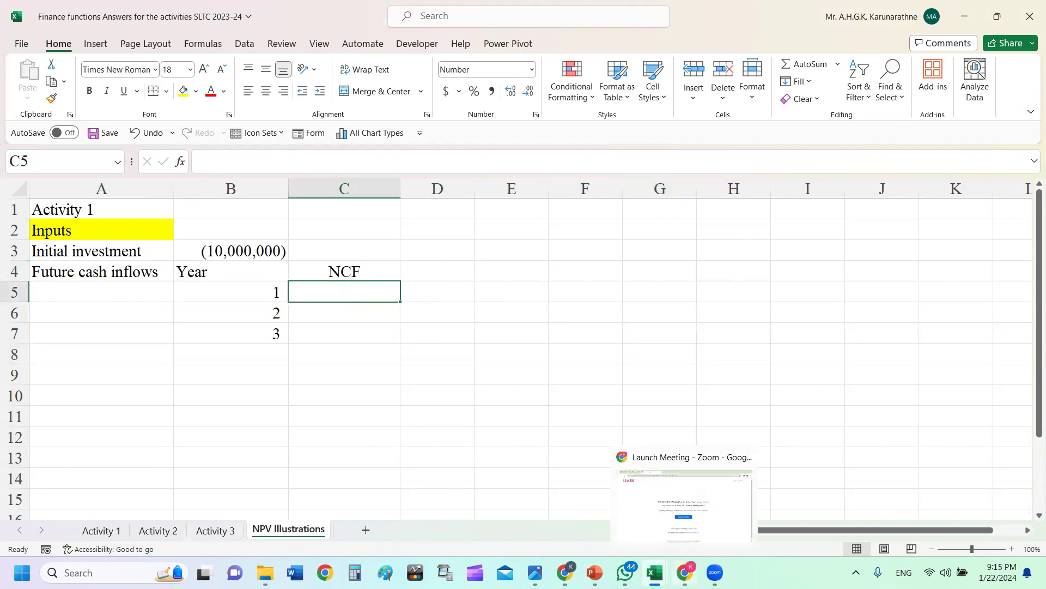
left_click(595, 572)
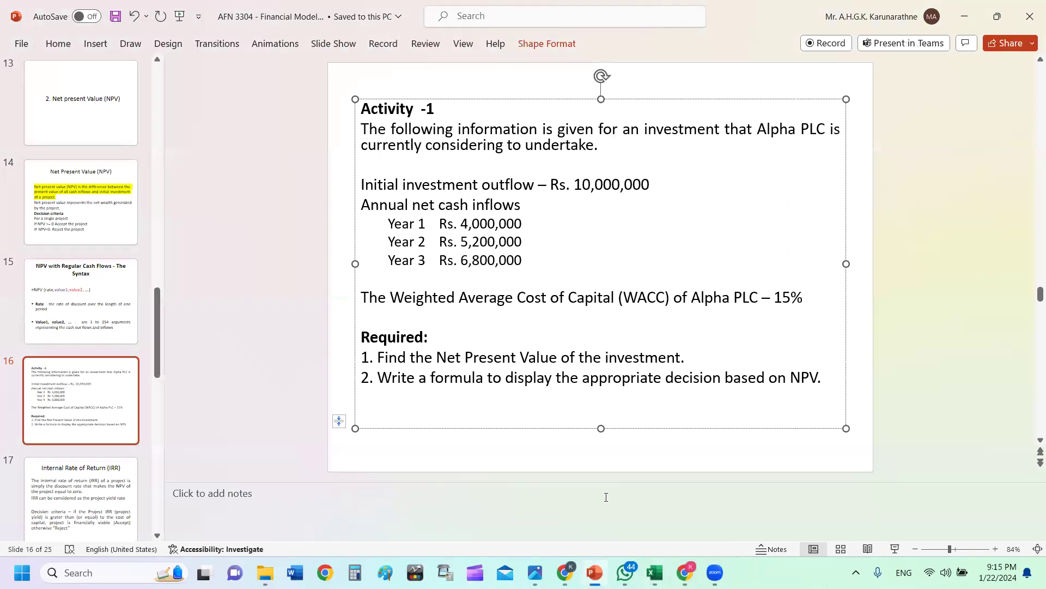
mouse_move(654, 572)
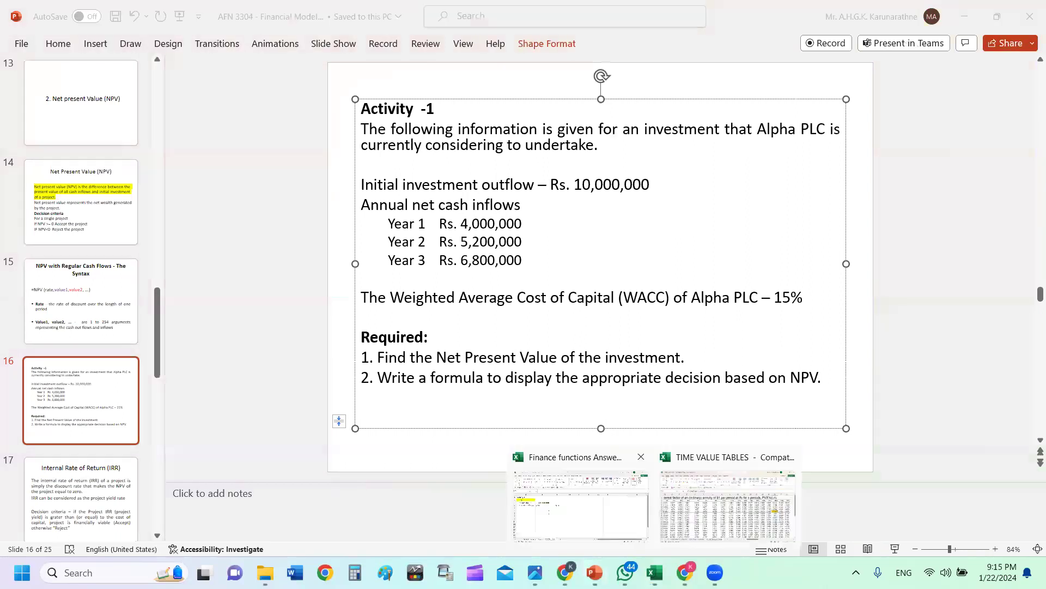
left_click(581, 504)
type("4,000,00")
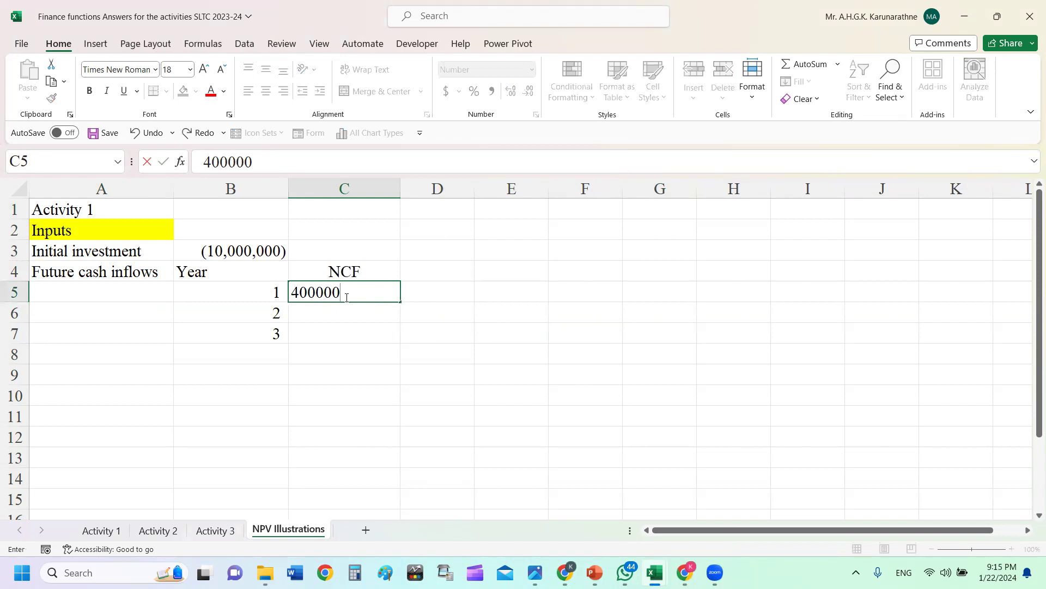
type("0")
key("Return")
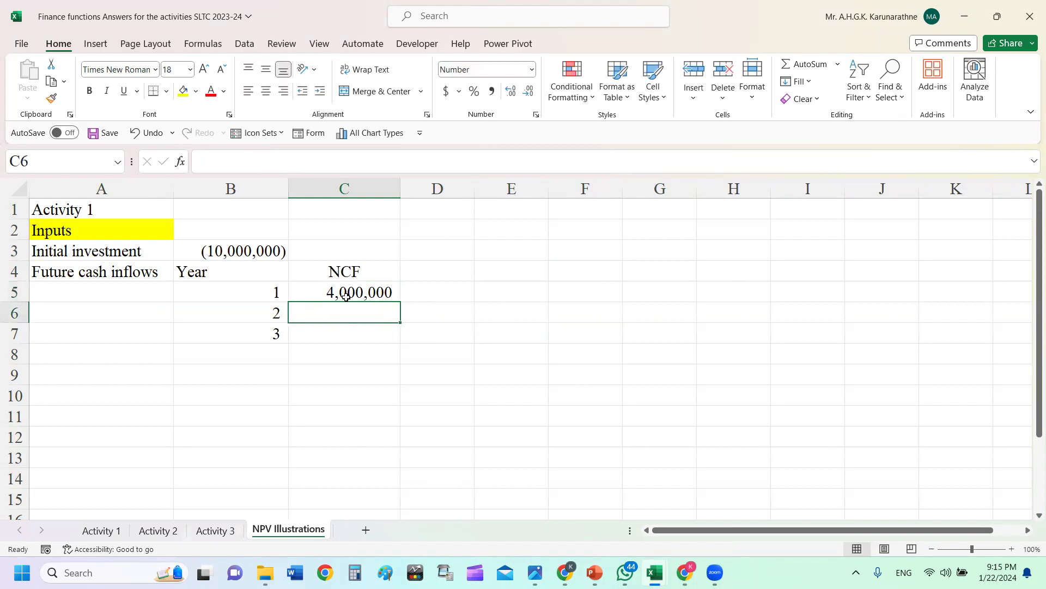
type("5200000")
key("Return")
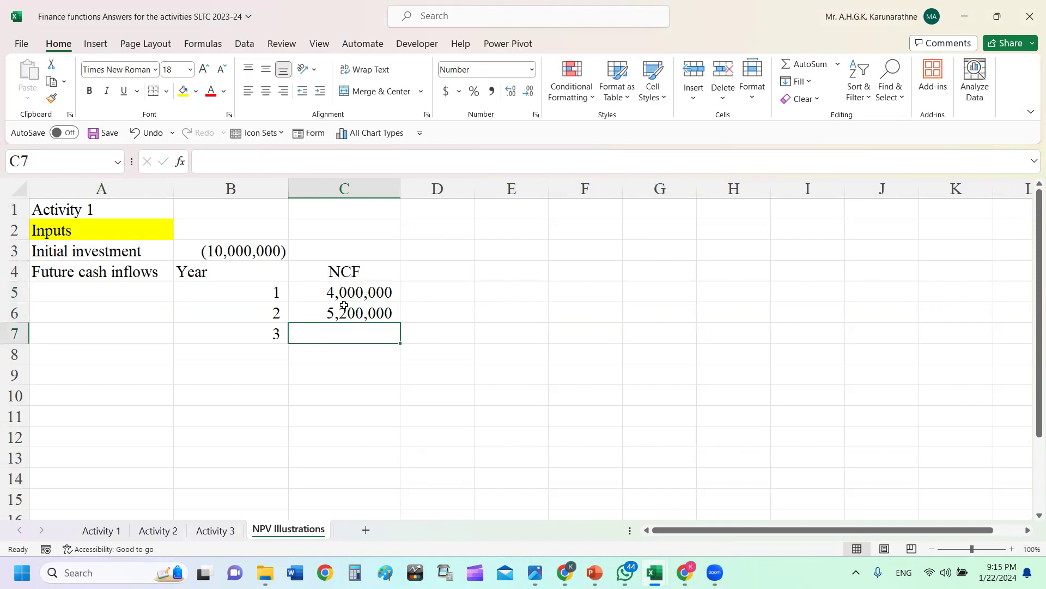
type("6800000")
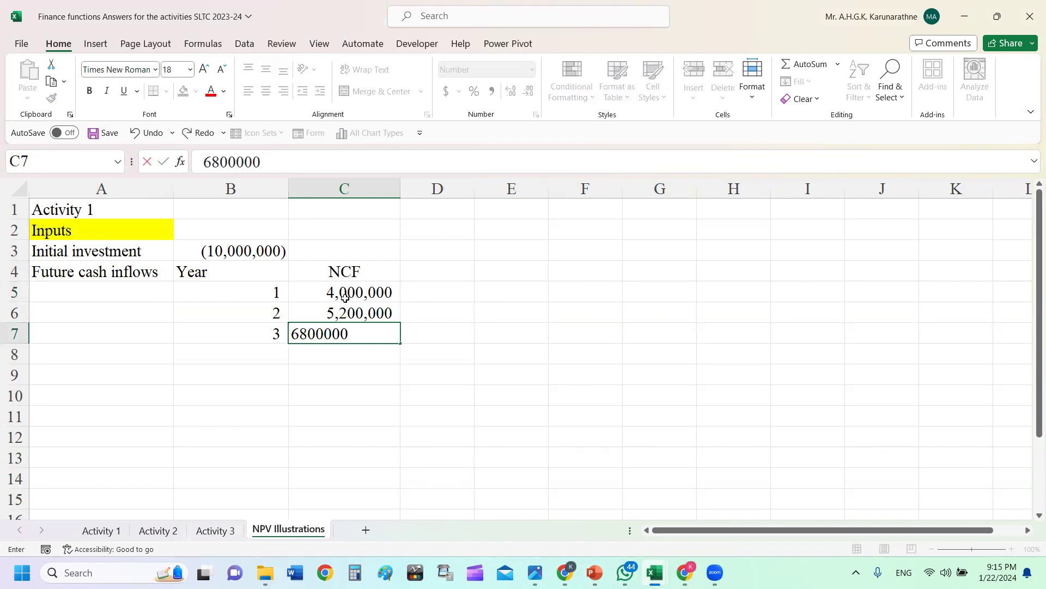
key("Return")
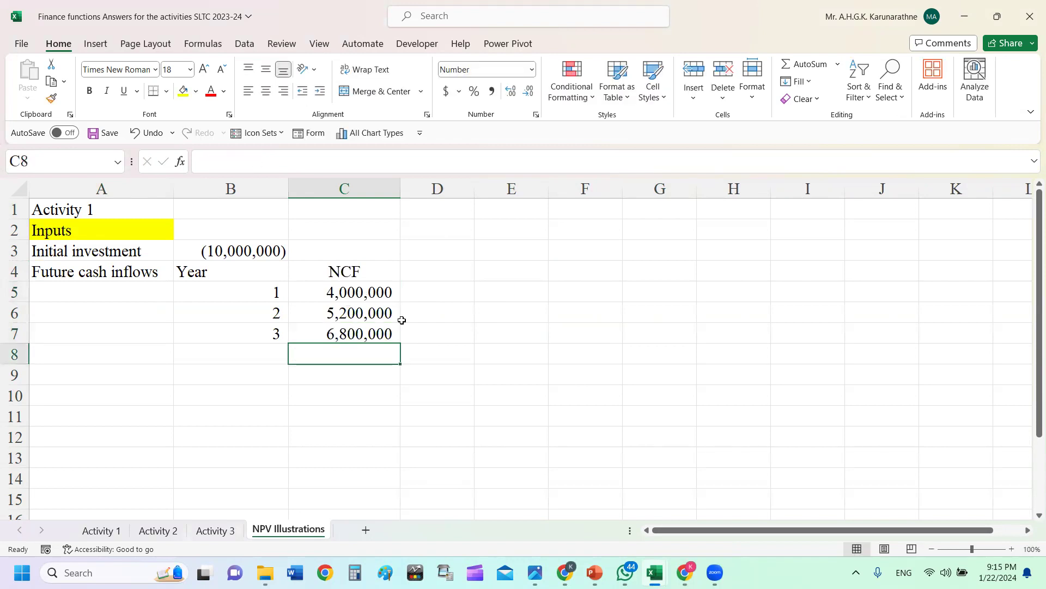
- Check the WACC on the Activity 1 slide in PowerPoint, then return to the Excel workbook and select A8
left_click(594, 572)
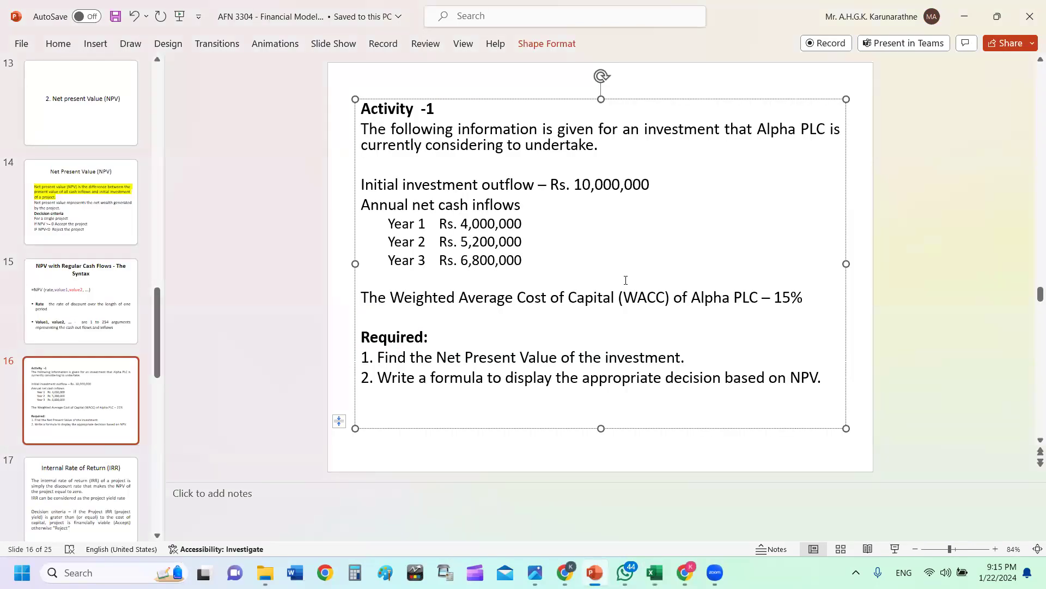
left_click(655, 573)
left_click(573, 501)
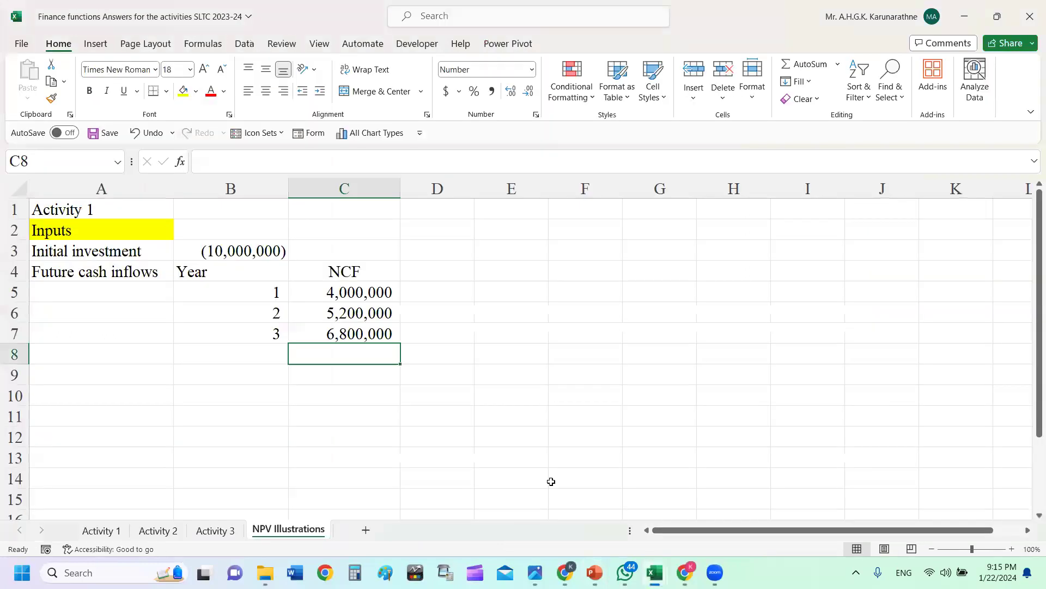
left_click(88, 364)
left_click(85, 359)
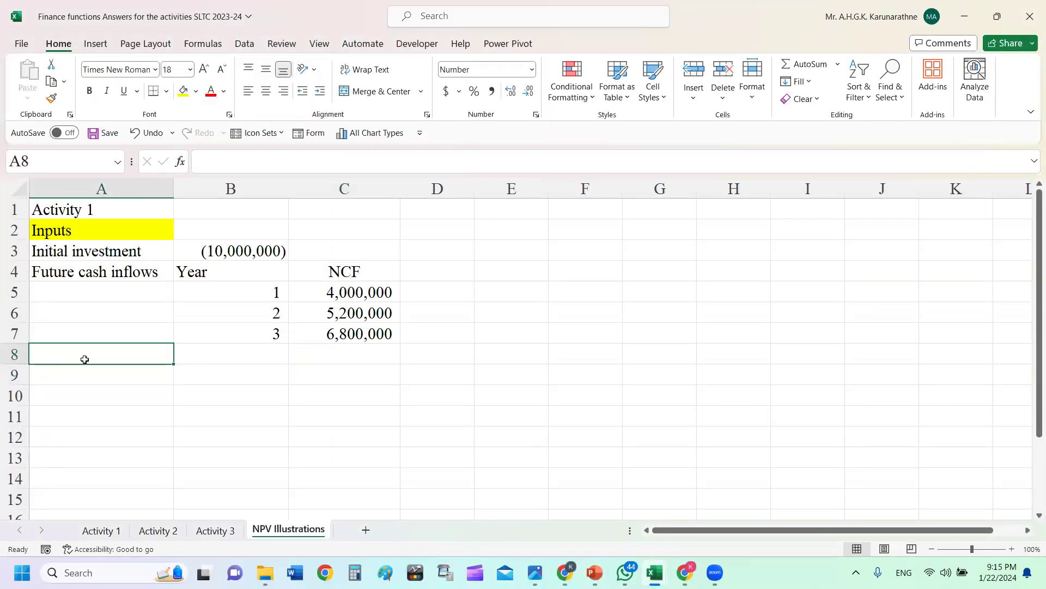
type("Copst")
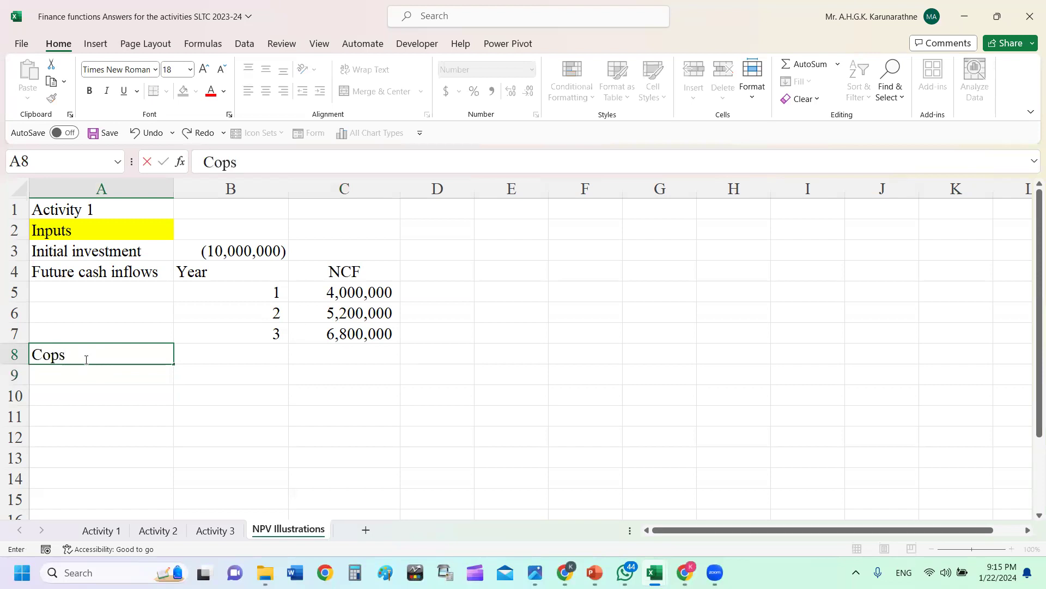
key("BackSpace")
key("BackSpace")
key("BackSpace")
type("o")
key("BackSpace")
type("st of cap")
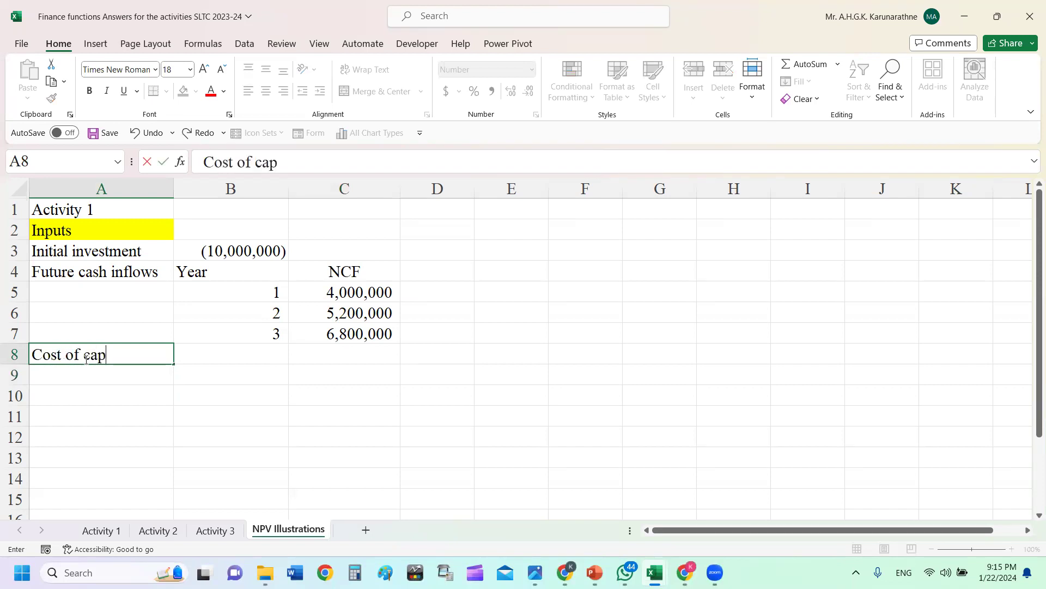
key("BackSpace")
key("BackSpace")
key("BackSpace")
key("BackSpace")
key("BackSpace")
key("BackSpace")
key("BackSpace")
key("BackSpace")
key("BackSpace")
key("BackSpace")
key("BackSpace")
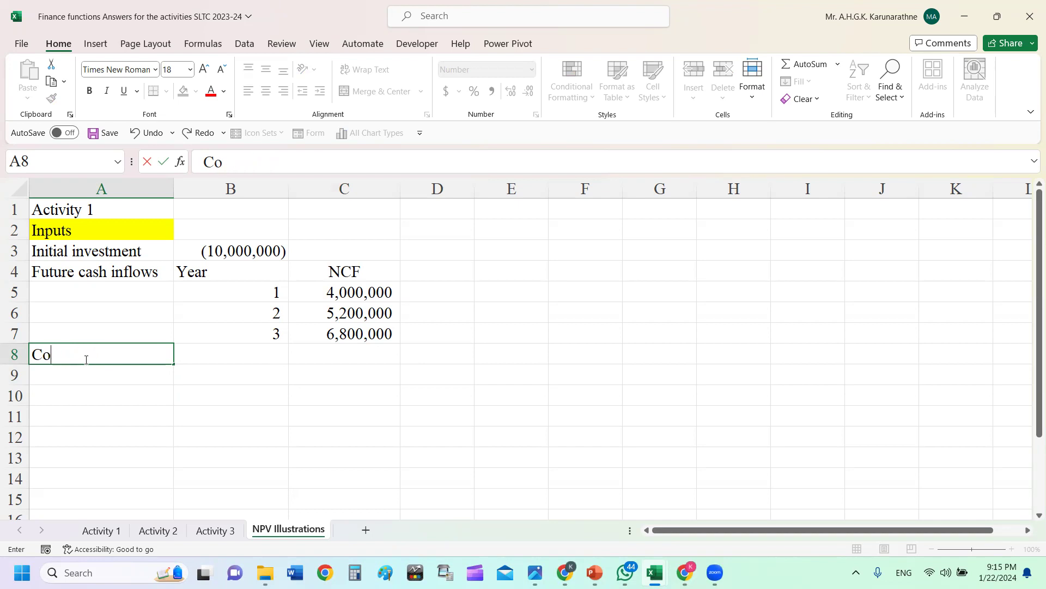
- Enter the label "WACC" in A8 and its value .15 in B8
type("WACC")
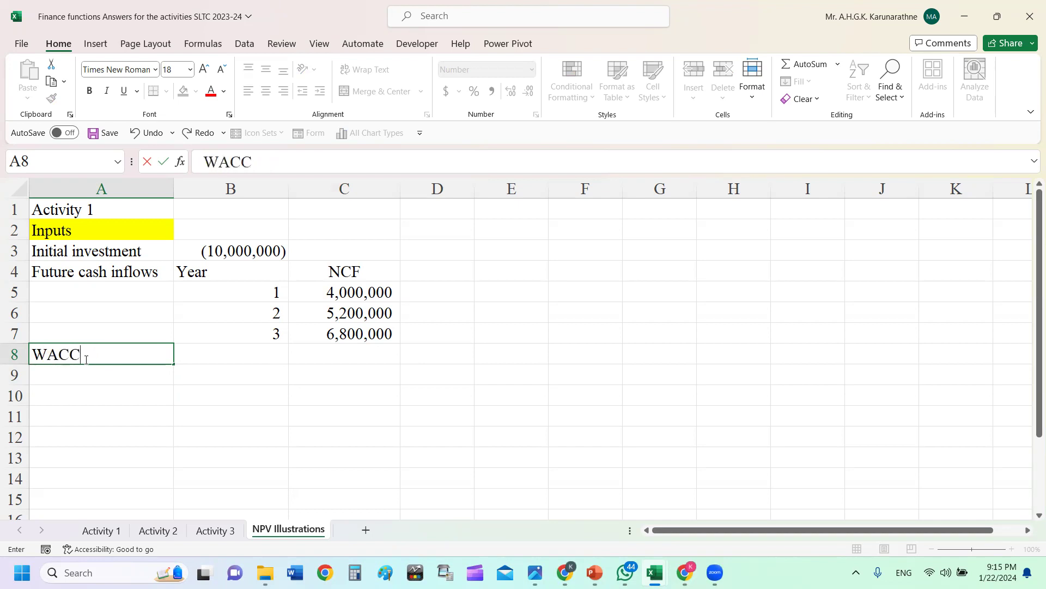
key("Tab")
type(".15")
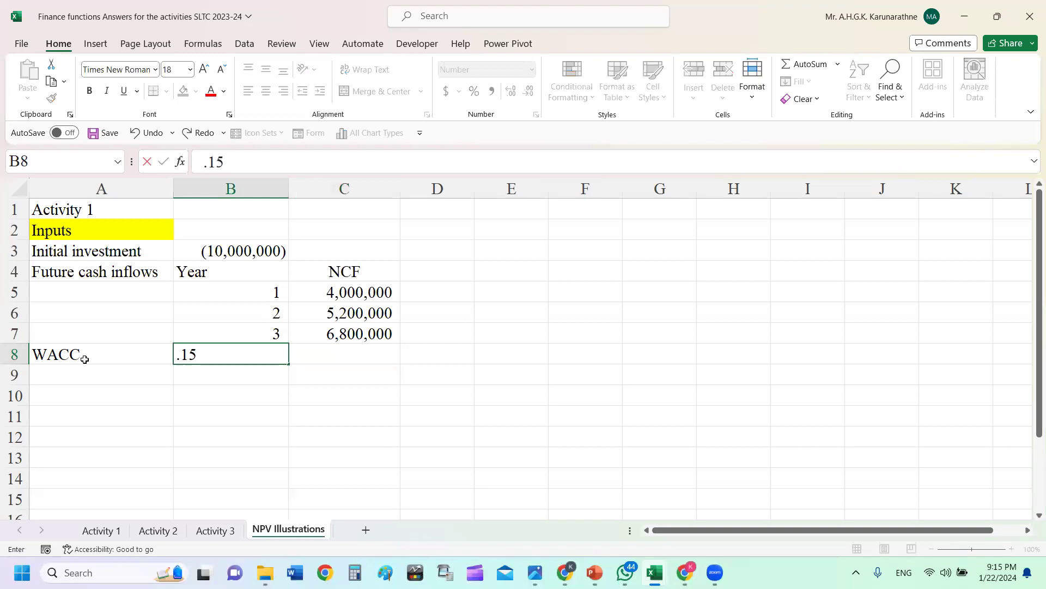
key("Return")
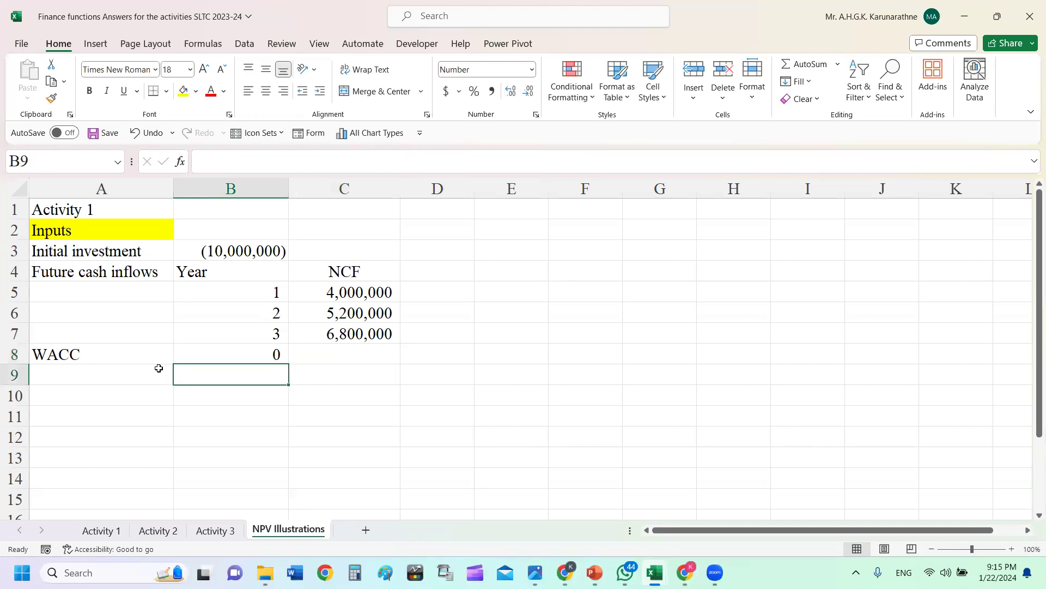
- Format the WACC value in B8 as a percentage
left_click(194, 355)
left_click(478, 96)
left_click(657, 351)
left_click(178, 433)
- Centre the "Year" and "NCF" headings horizontally in B4:C4
left_click_drag(205, 274, 346, 271)
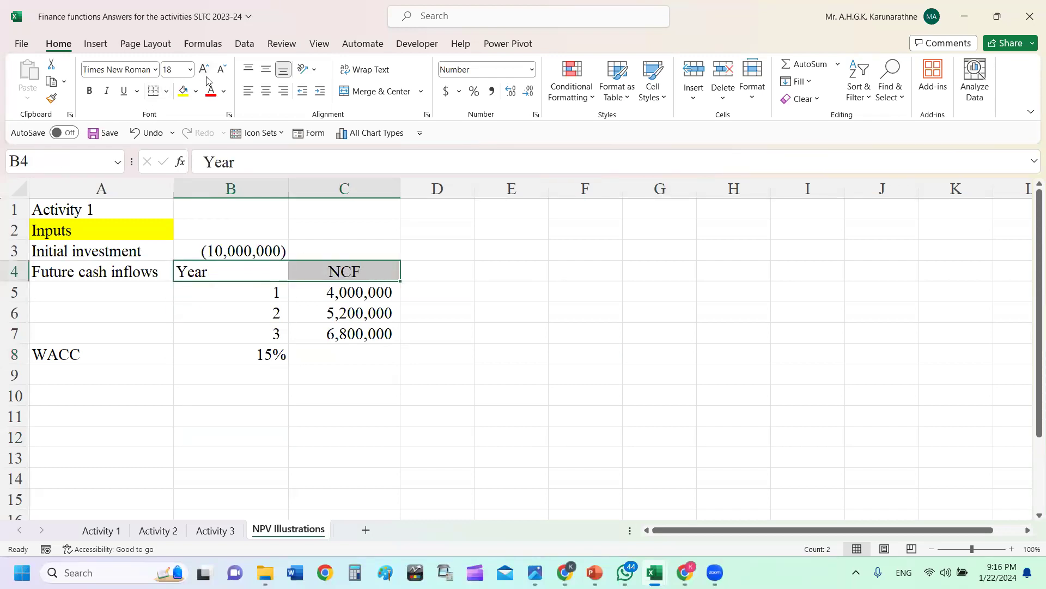
left_click(266, 91)
left_click(587, 277)
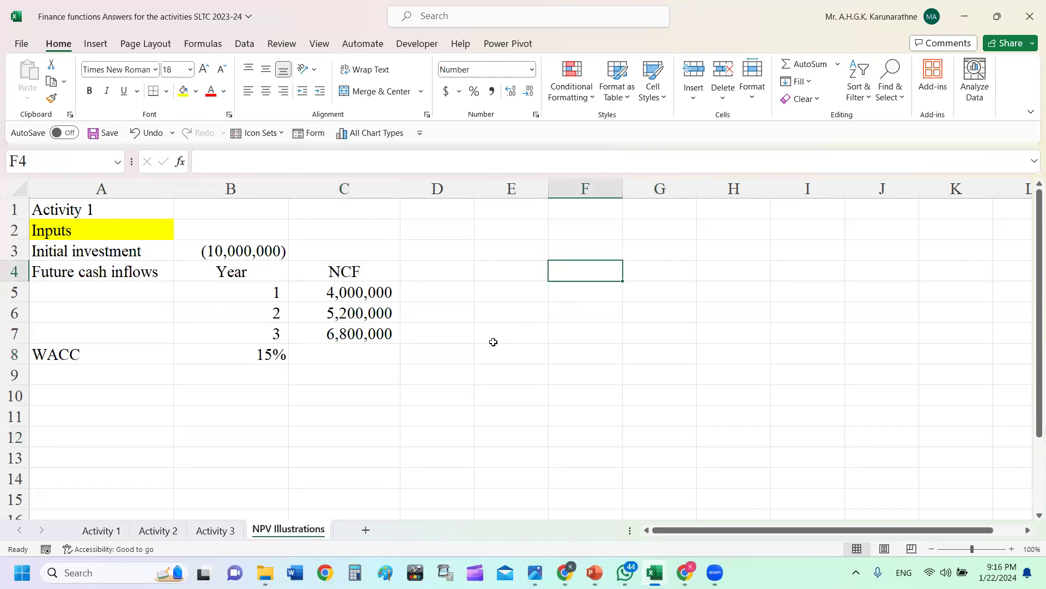
- Enter the section heading "Output" in A10
left_click(87, 398)
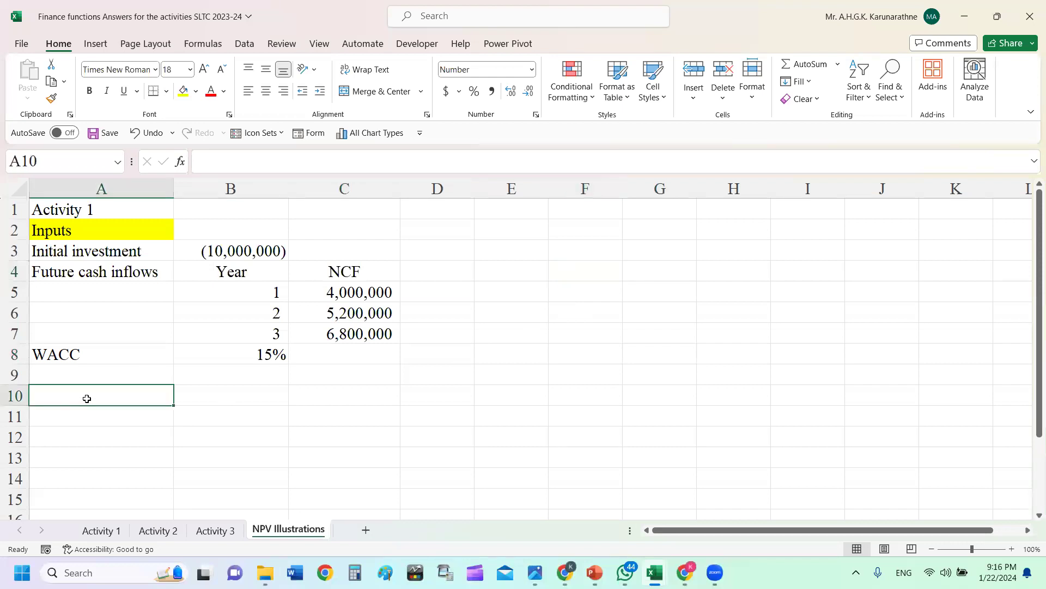
type("U")
key("BackSpace")
type("O")
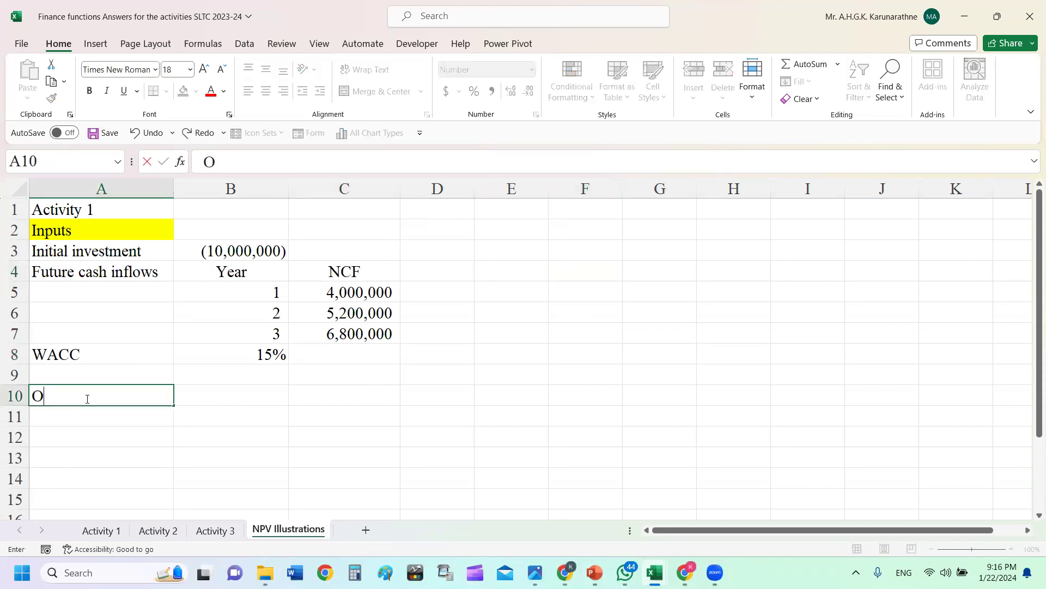
type("utputa")
key("Return")
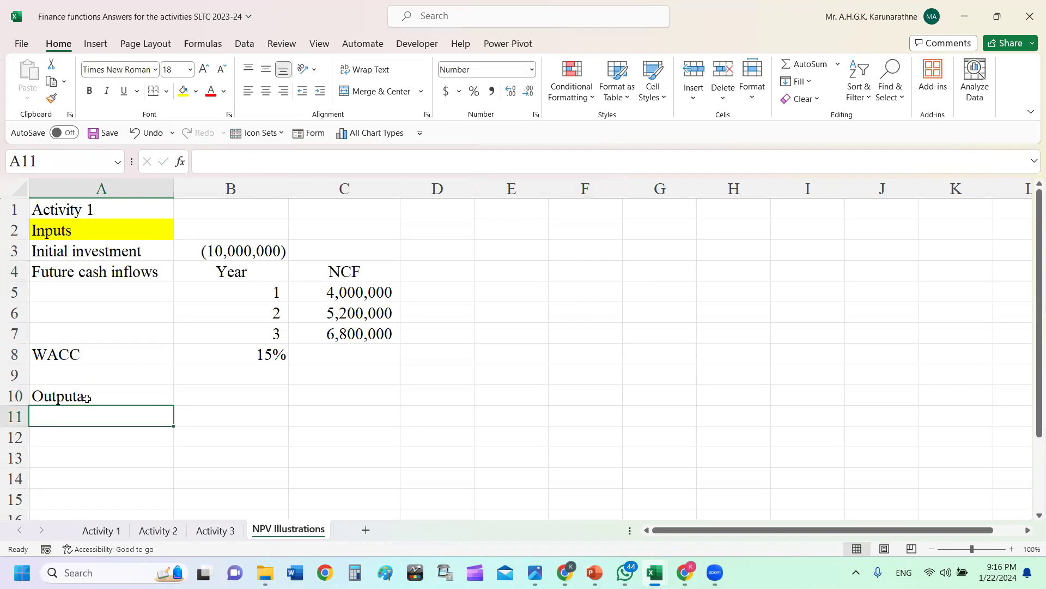
left_click(87, 398)
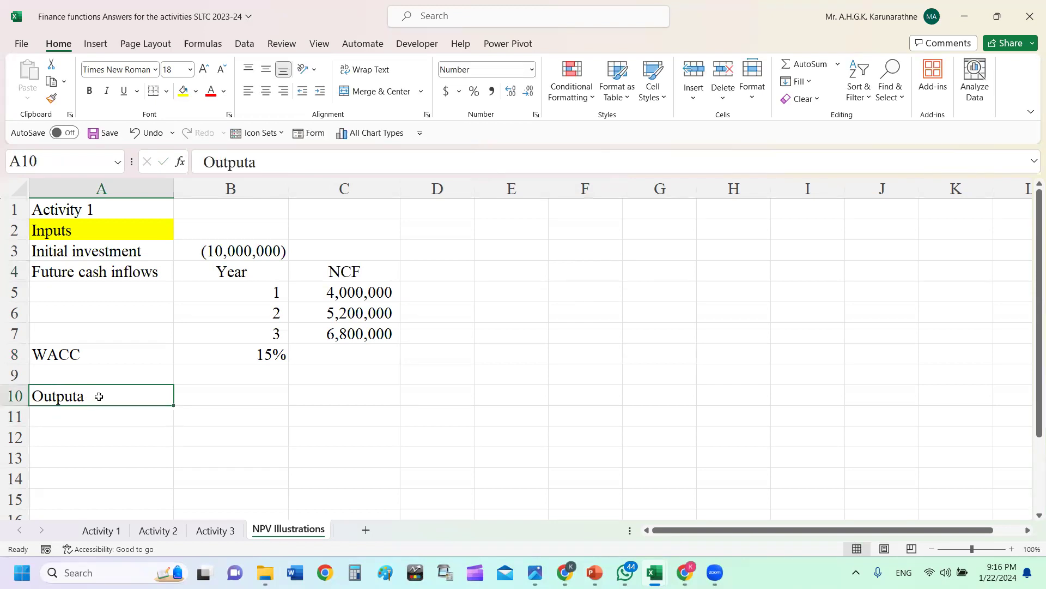
double_click(99, 396)
key("BackSpace")
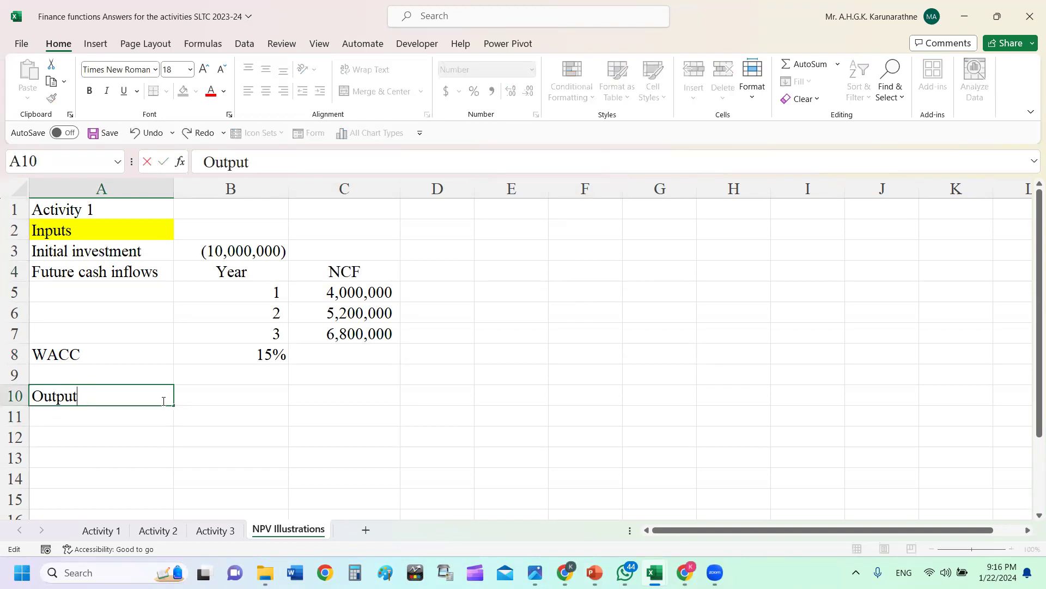
left_click(270, 433)
- Fill the "Output" heading cell A10 with yellow
left_click(80, 388)
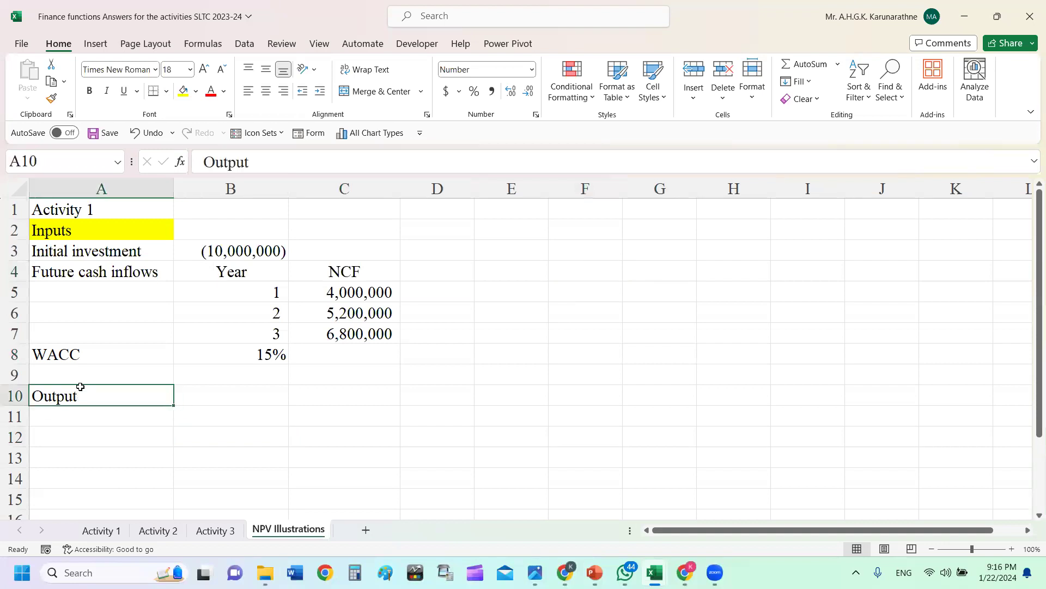
left_click(184, 91)
left_click(502, 370)
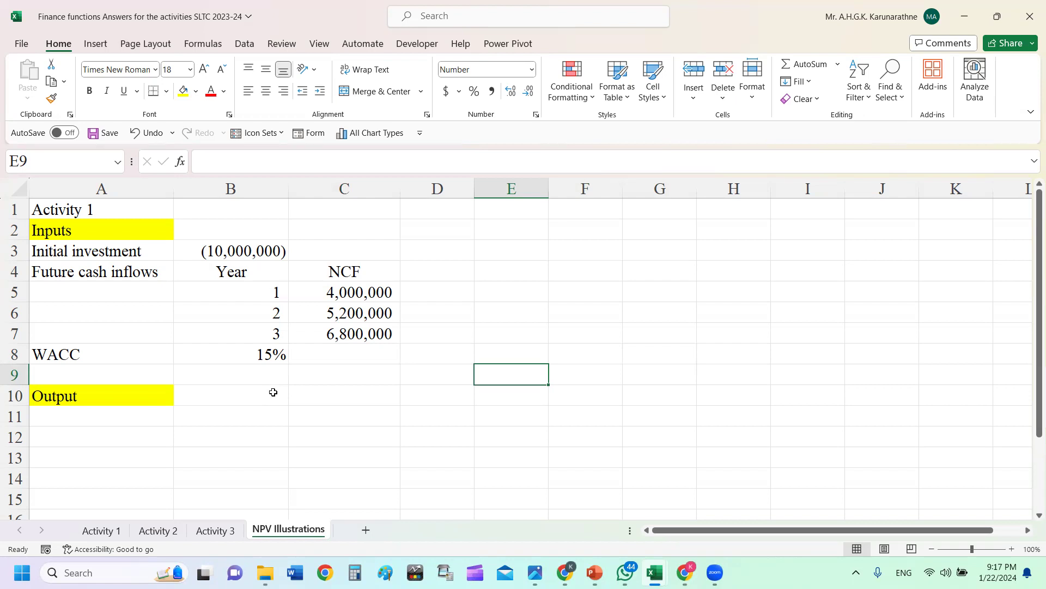
- Enter the output table headings "Year" in B10 and "NCF" in C10
left_click(270, 393)
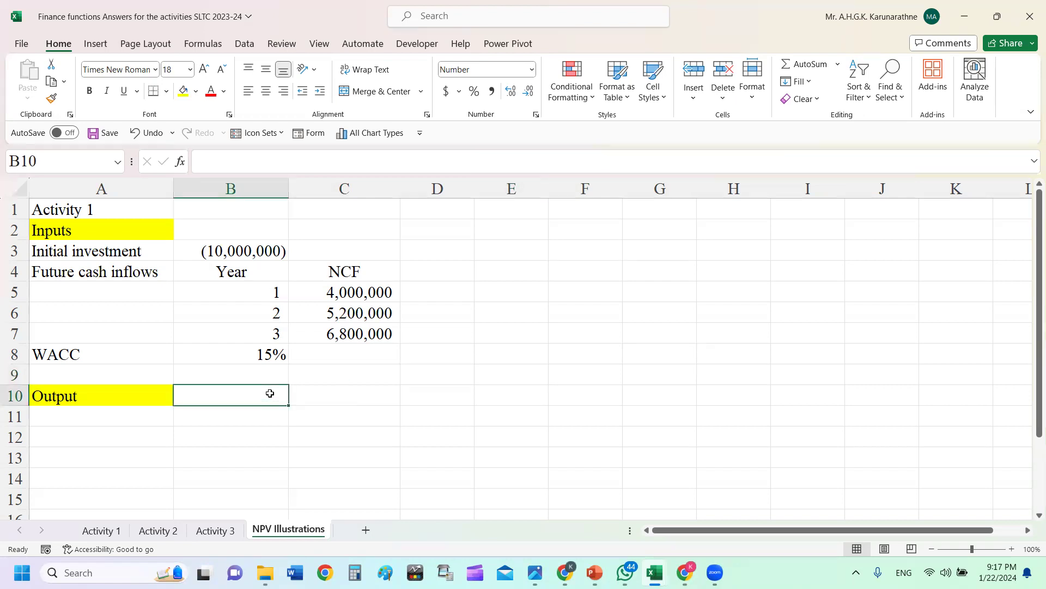
type("Yeas")
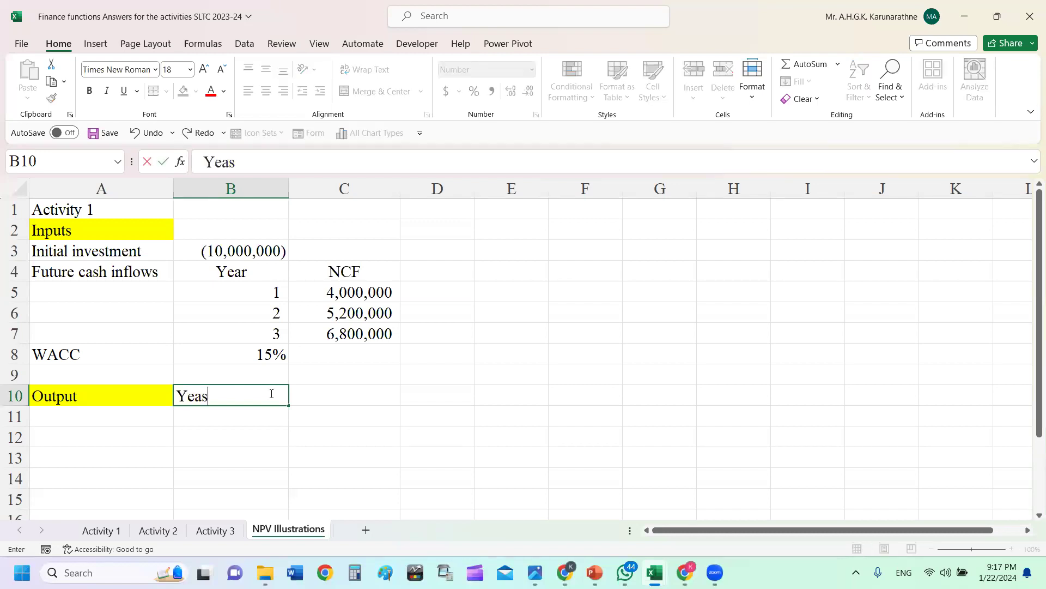
key("BackSpace")
type("r")
key("Tab")
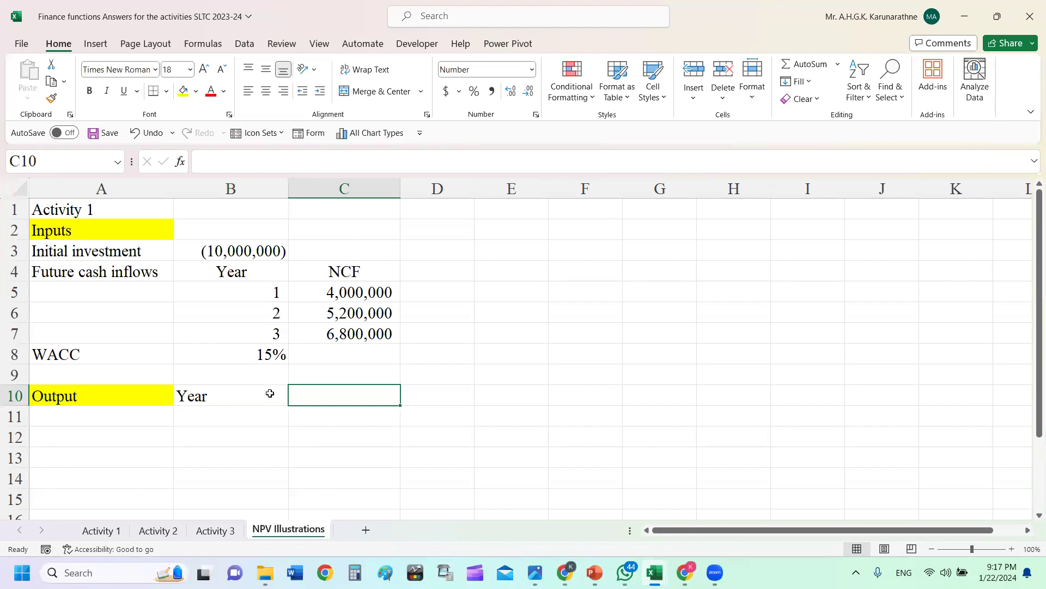
type("NCF")
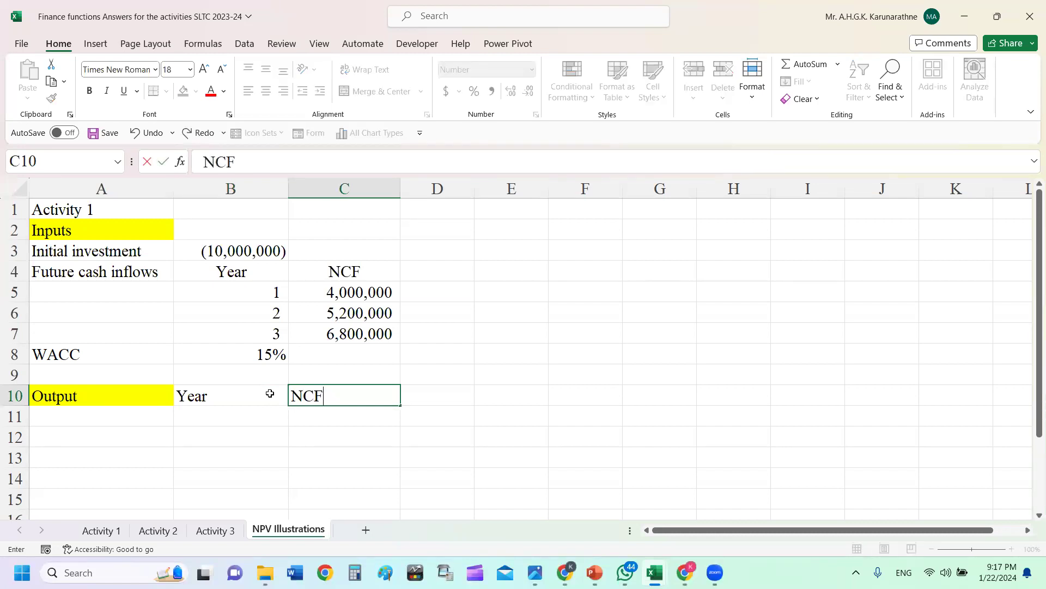
key("Return")
key("Right")
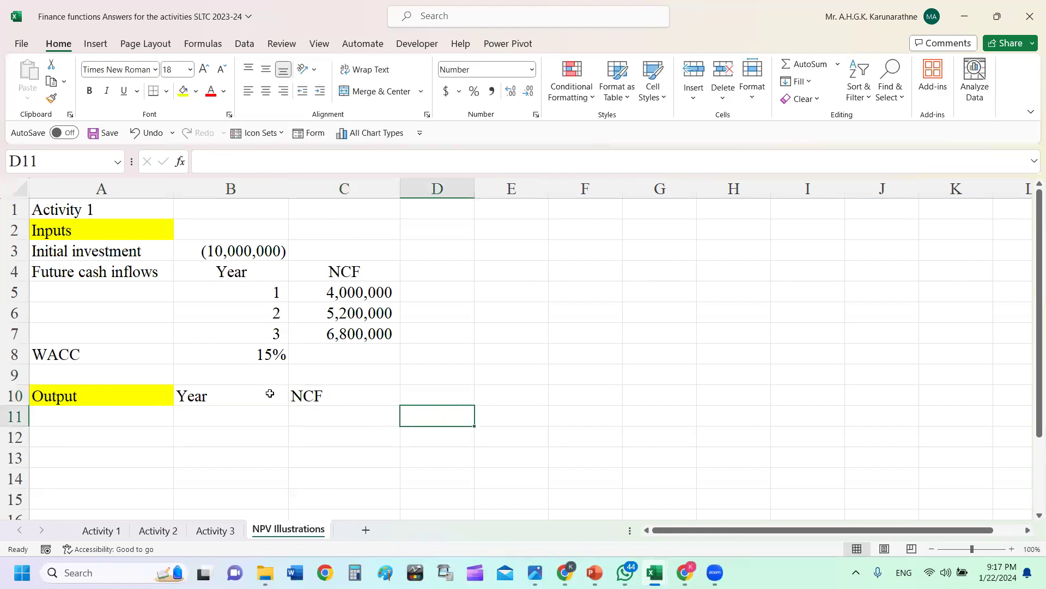
left_click(455, 390)
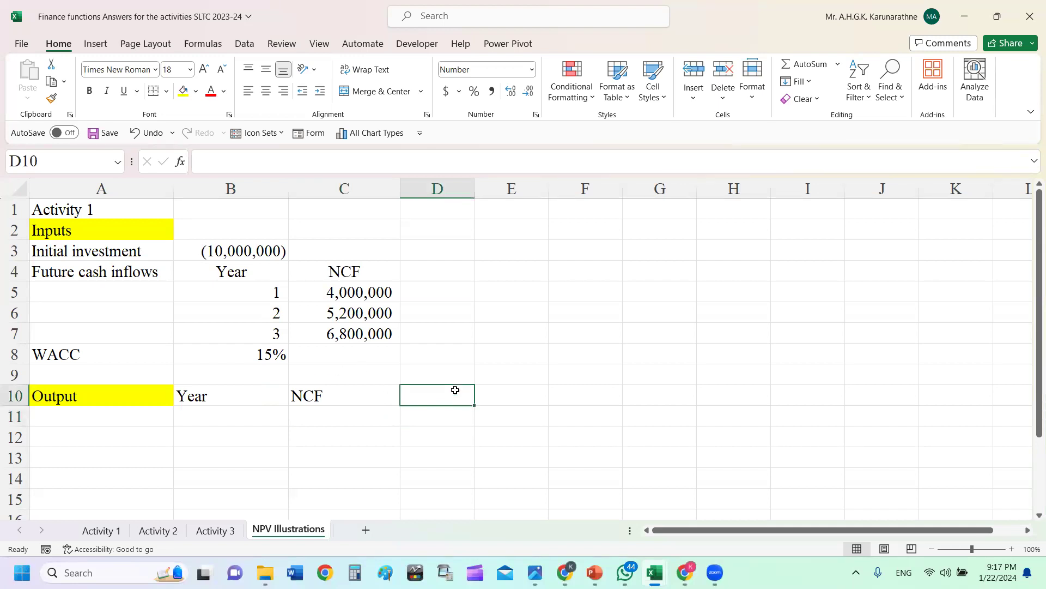
type("PVIF")
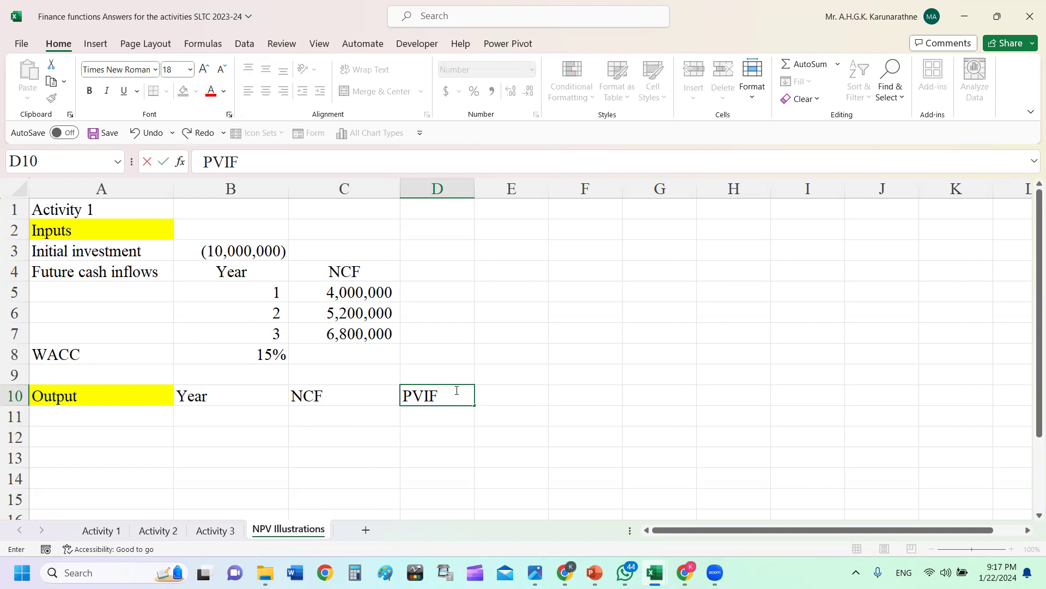
type("@15%")
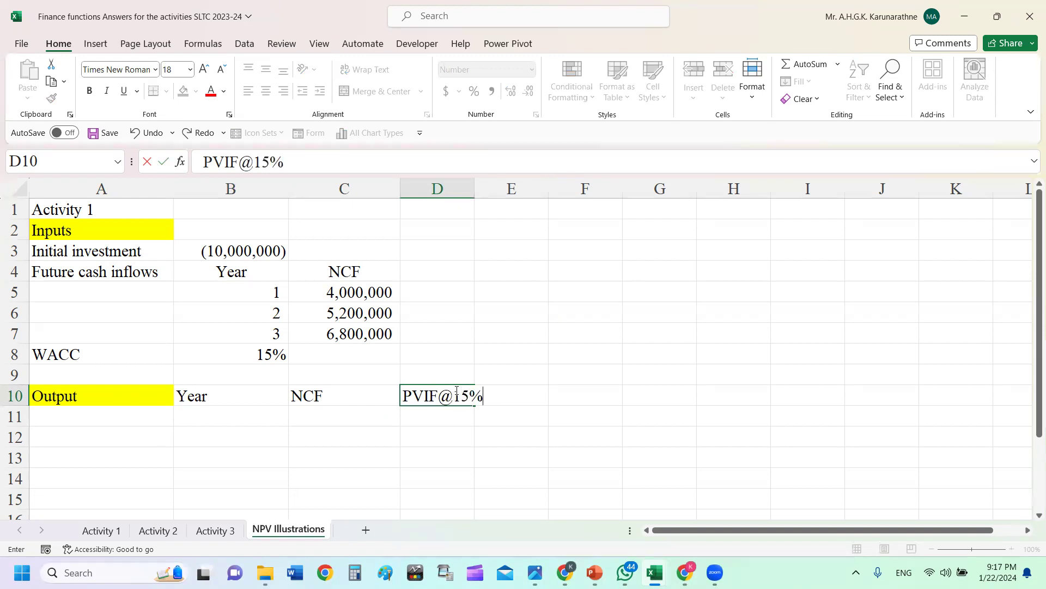
left_click(440, 393)
type(".")
left_click(584, 329)
left_click(514, 393)
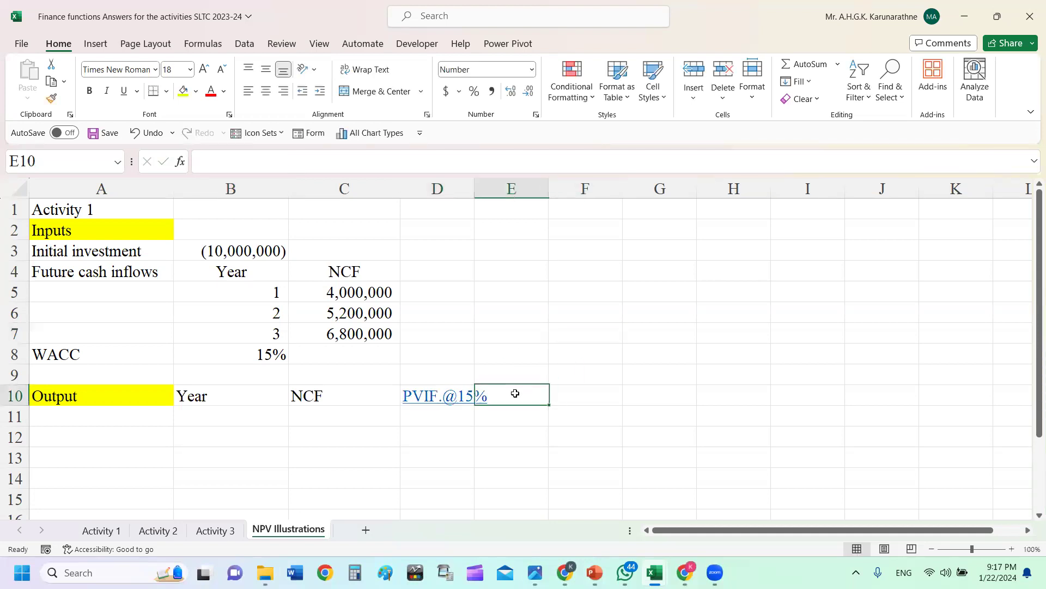
- Fit column D to its heading, widen column E, and enter the heading "Present value" in E10
double_click(474, 188)
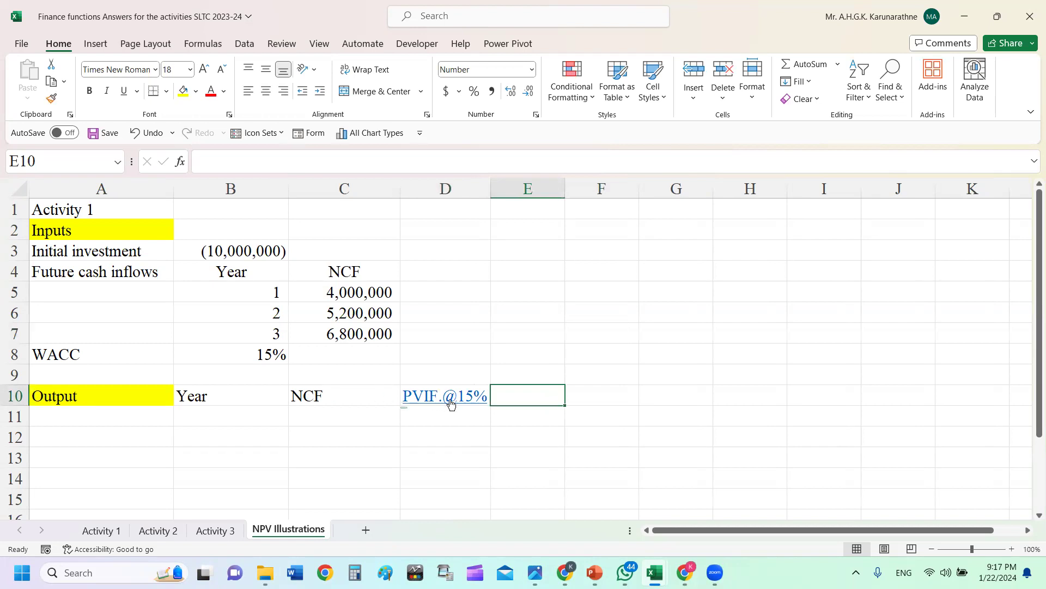
left_click_drag(568, 187, 588, 188)
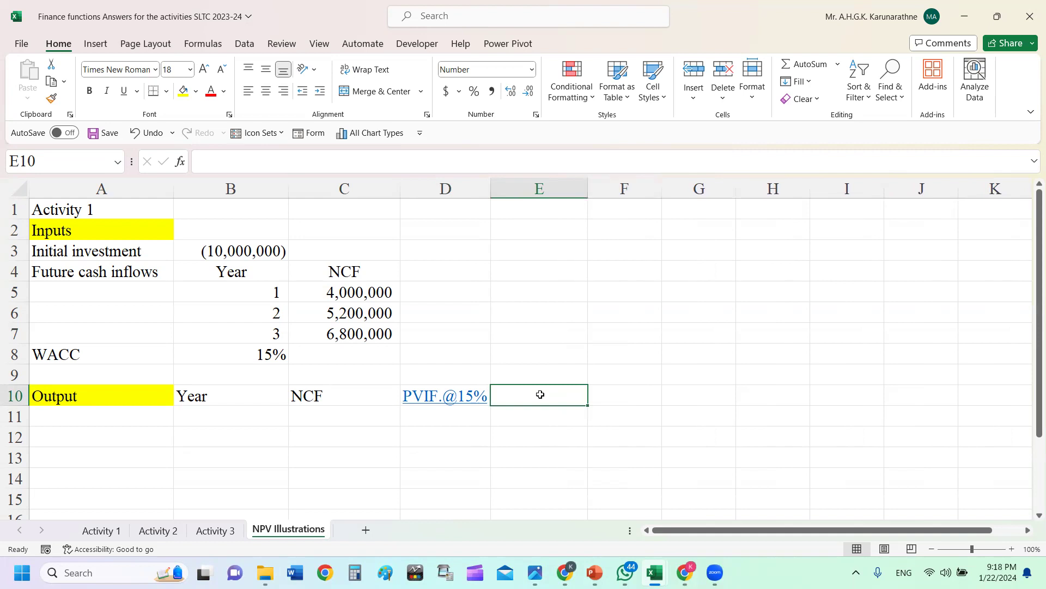
type("P")
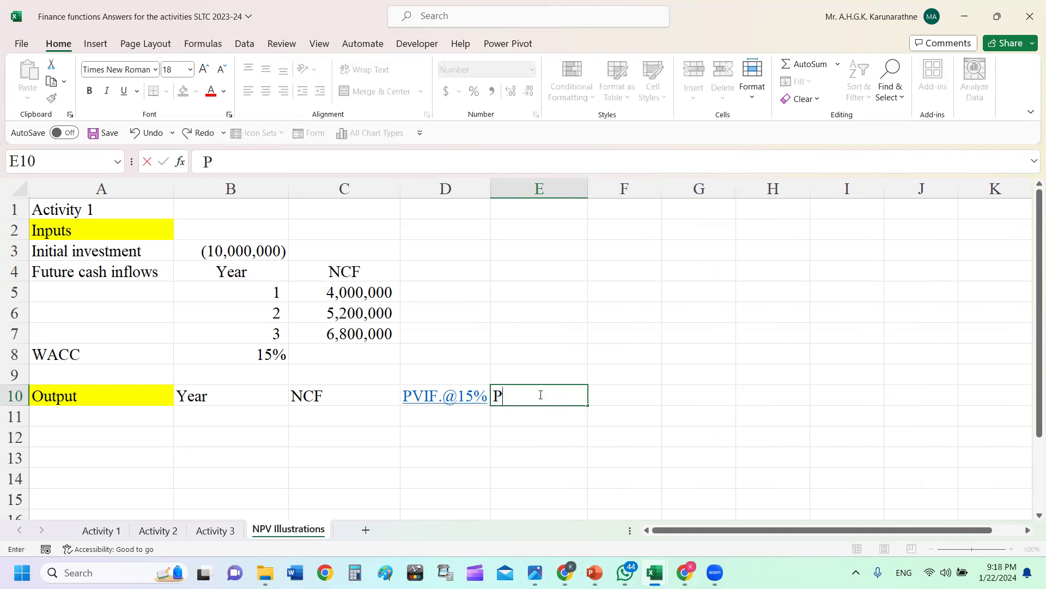
type("resent value")
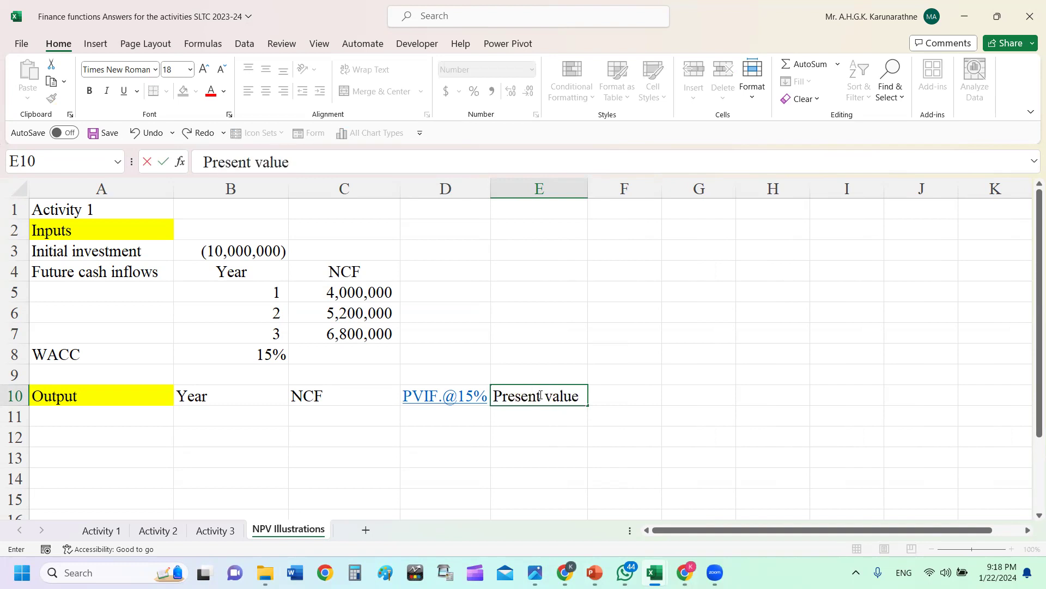
key("Return")
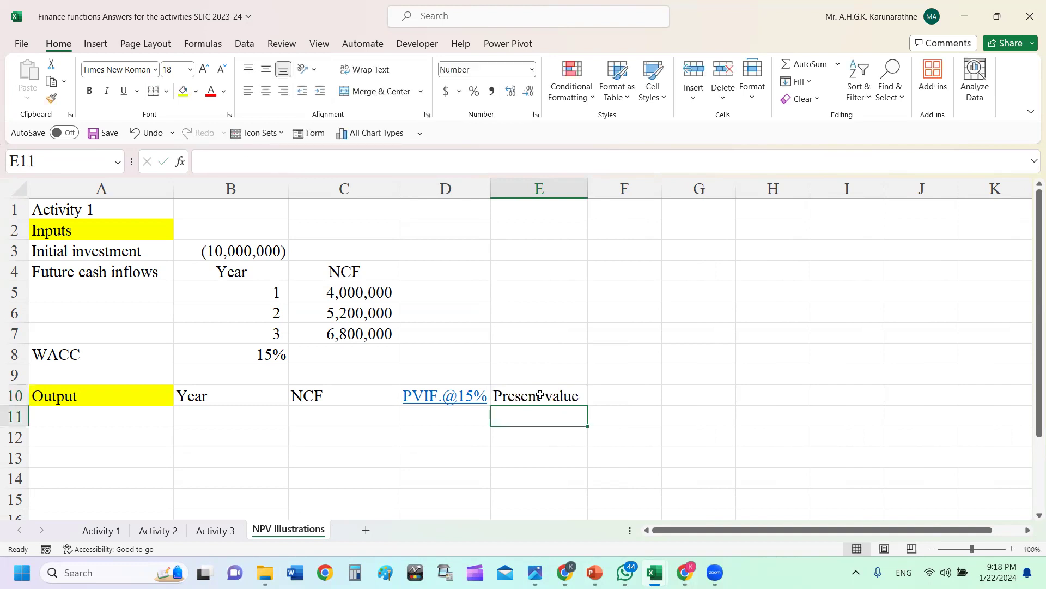
- Widen columns E and D slightly more to give the output headings extra room
left_click_drag(588, 191, 603, 199)
left_click(743, 350)
left_click_drag(493, 192, 505, 191)
left_click(710, 418)
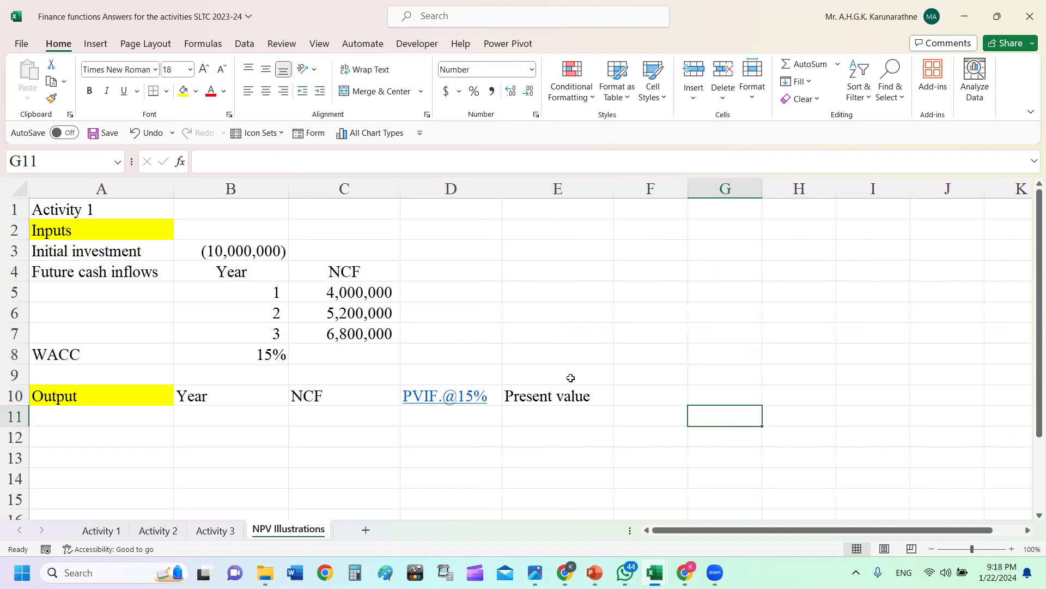
left_click(557, 411)
- Enter year 0 in B11 and centre the output year cells B11:B14
left_click(240, 418)
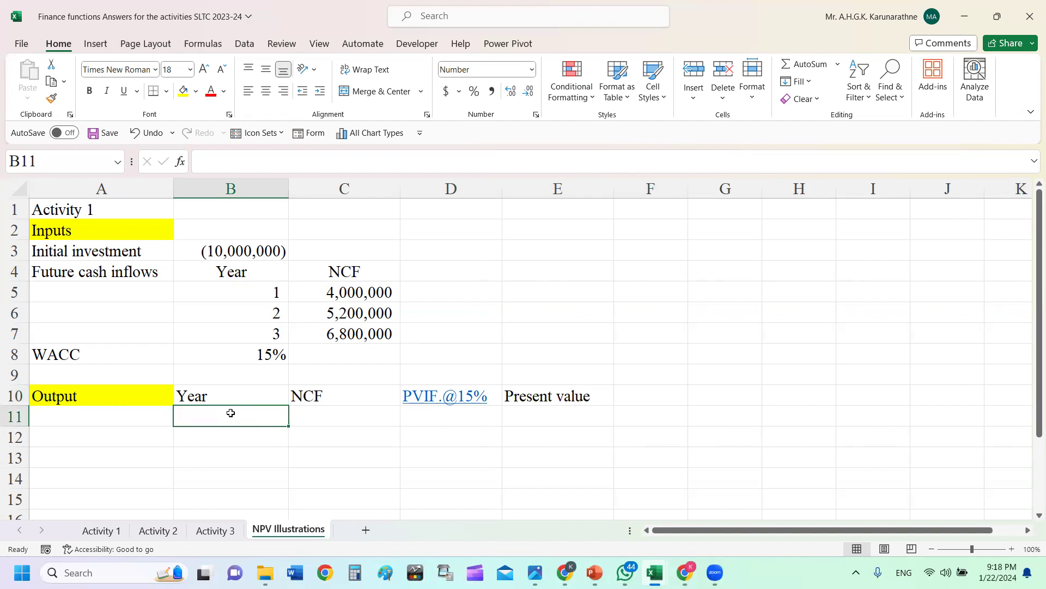
type("0")
key("Return")
left_click(237, 415)
left_click_drag(238, 416, 233, 474)
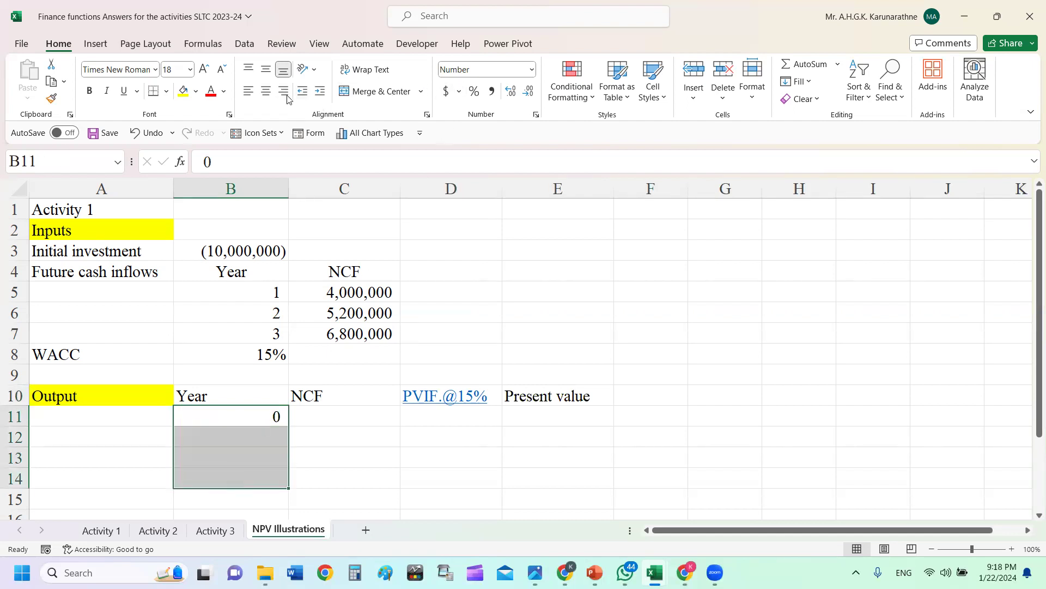
left_click(266, 90)
- Enter years 1, 2 and 3 in B12:B14 of the output table
left_click(260, 436)
type("1")
key("Return")
type("2")
key("Return")
type("3")
key("Return")
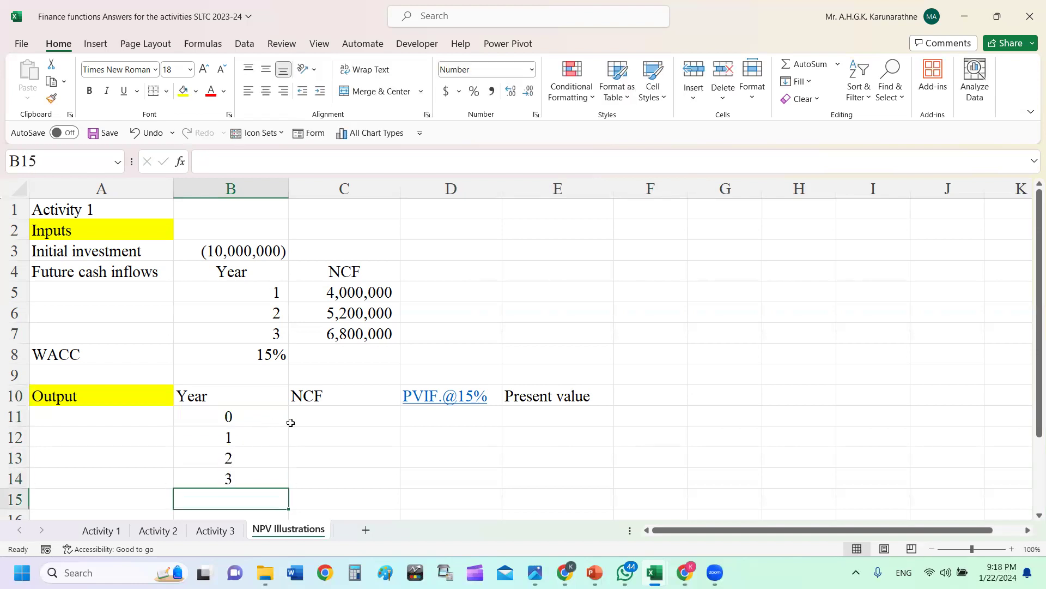
- Link the year 0 NCF in C11 to the initial investment in B3 using an absolute reference
left_click(334, 416)
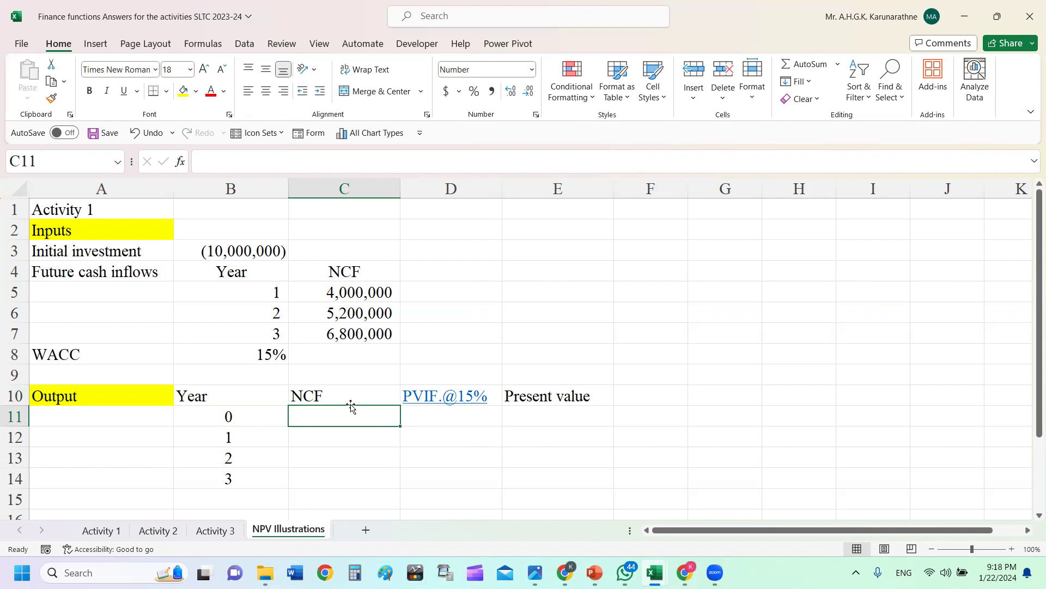
type("=")
left_click(262, 250)
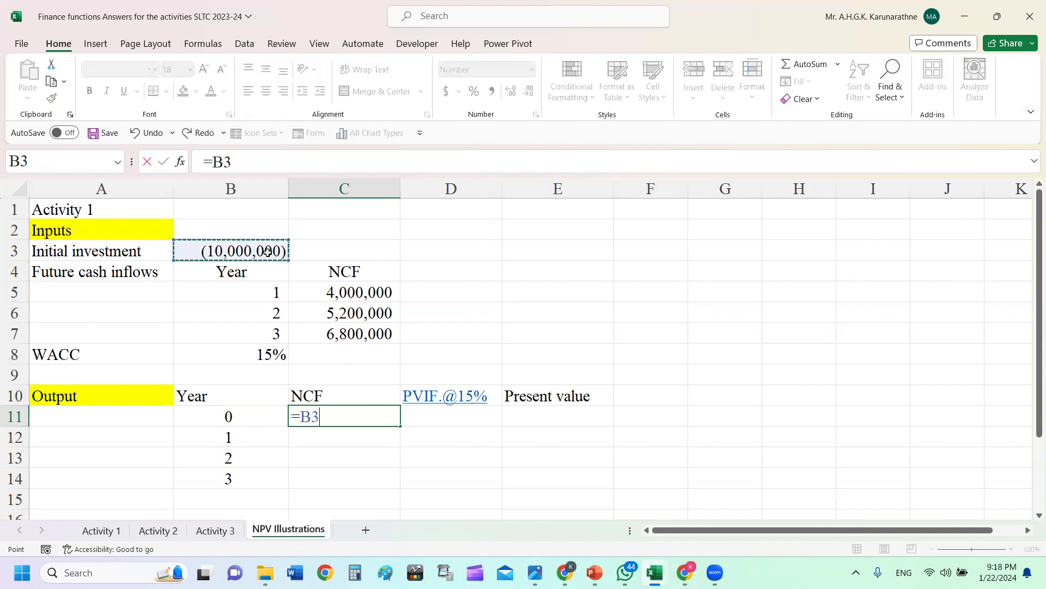
key("Return")
left_click(335, 416)
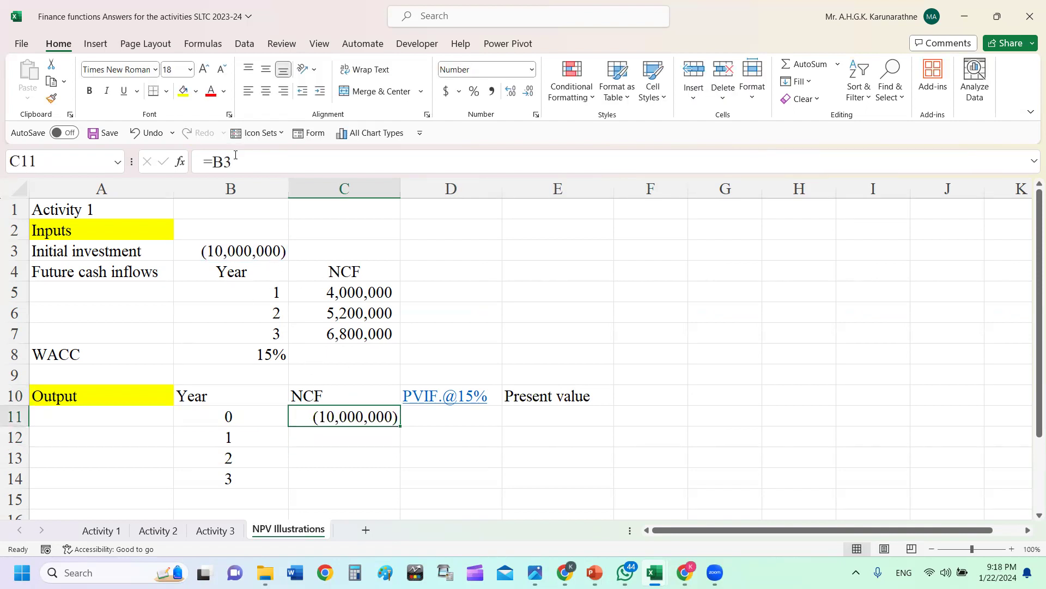
left_click(218, 162)
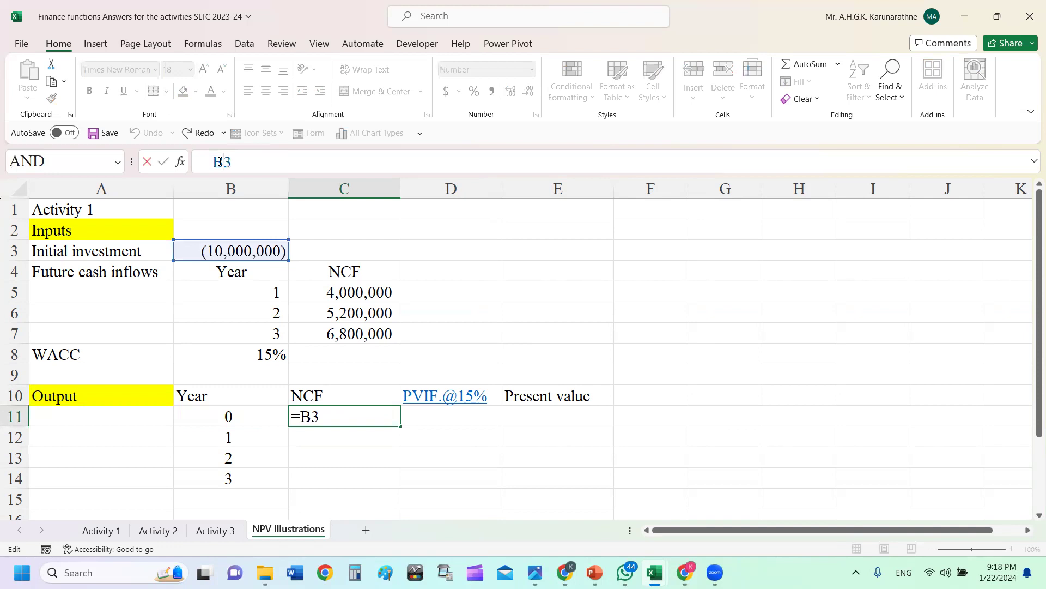
key("F4")
key("Return")
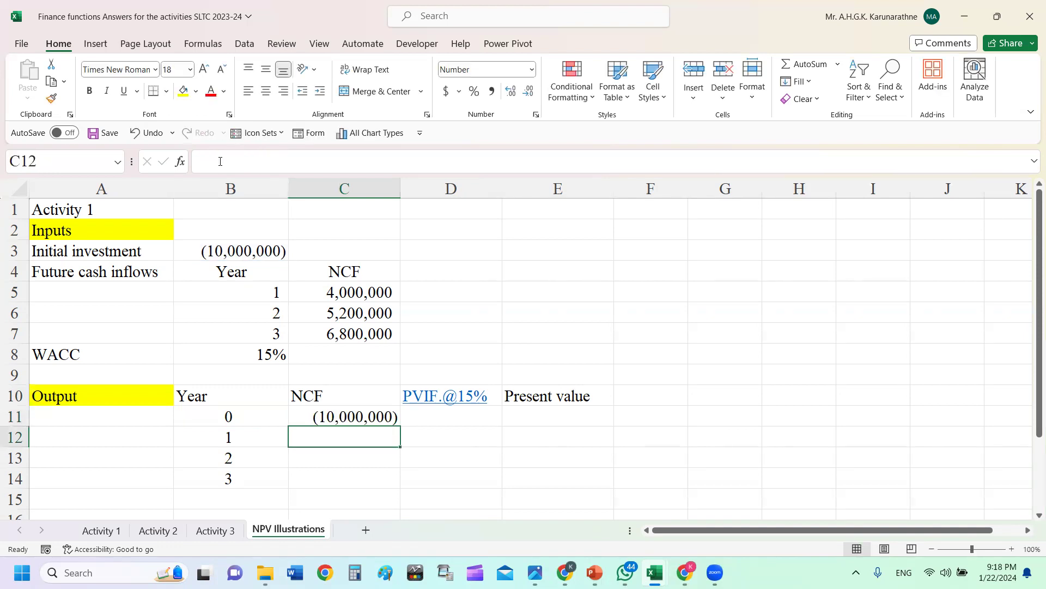
- Copy the cash inflows in C5:C7 into C12:C14 as values only and move on to D11
left_click(365, 295)
left_click_drag(359, 313, 360, 333)
key("ctrl+c")
left_click(356, 441)
right_click(356, 441)
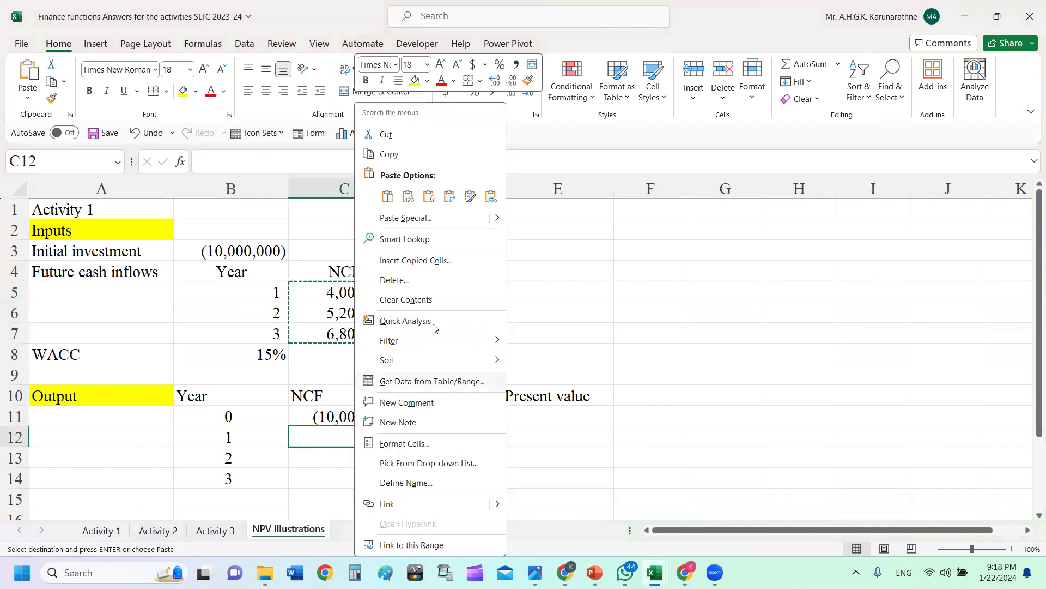
left_click(411, 200)
left_click(691, 367)
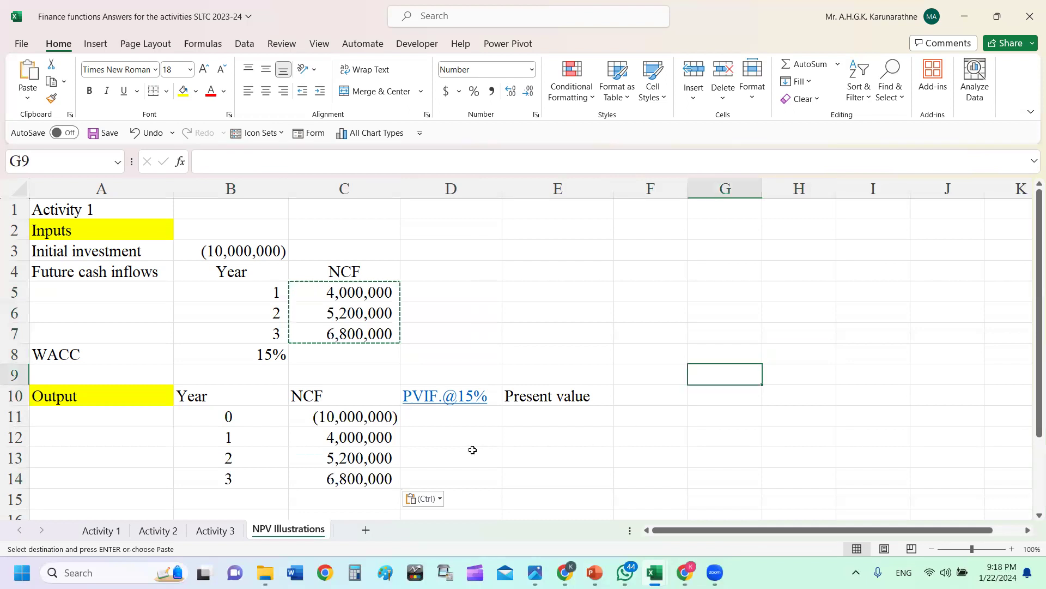
left_click(462, 419)
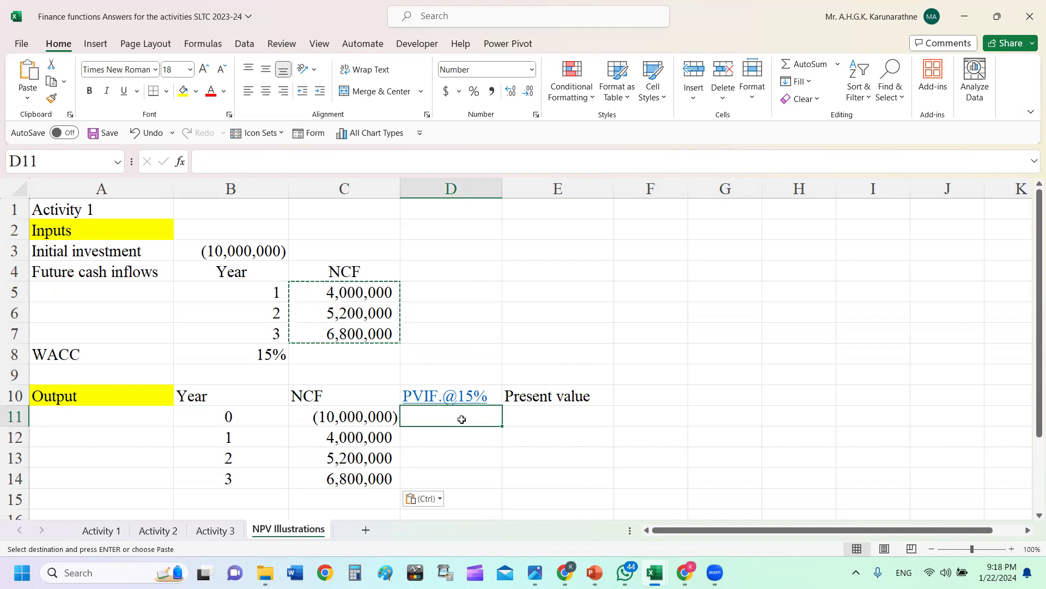
- Enter the year 0 discount factor formula =1/(1+$B$8)^B11 in cell D11, with the WACC reference absolute
type("=")
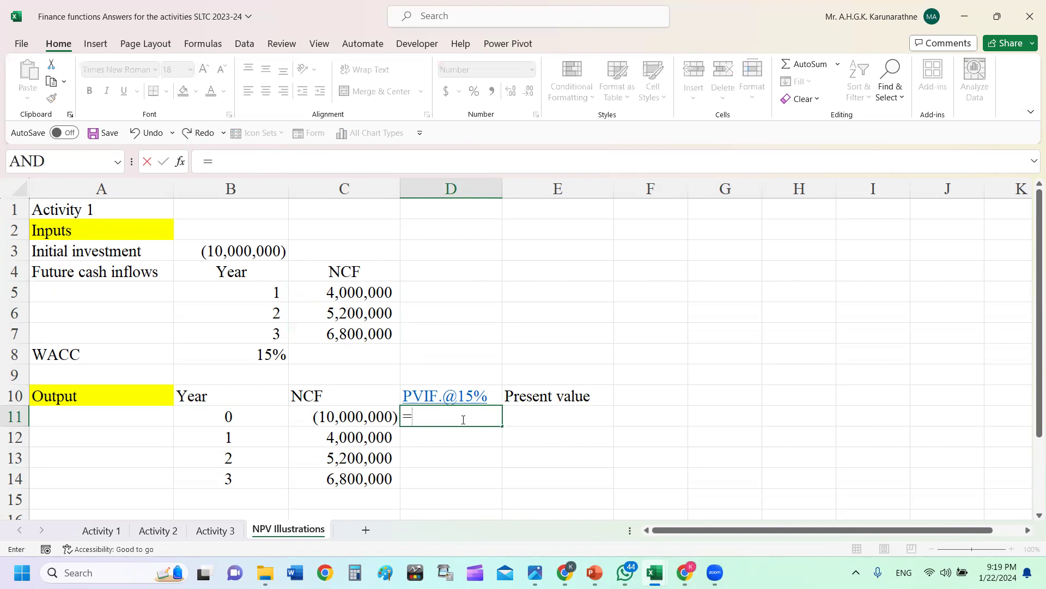
type("1/(")
type("1+")
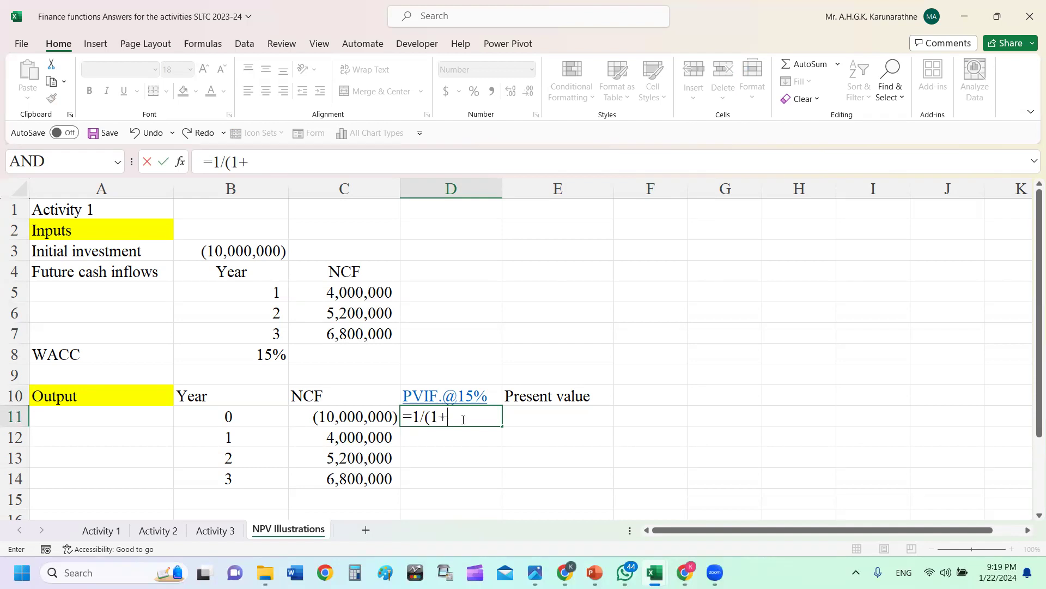
left_click(248, 351)
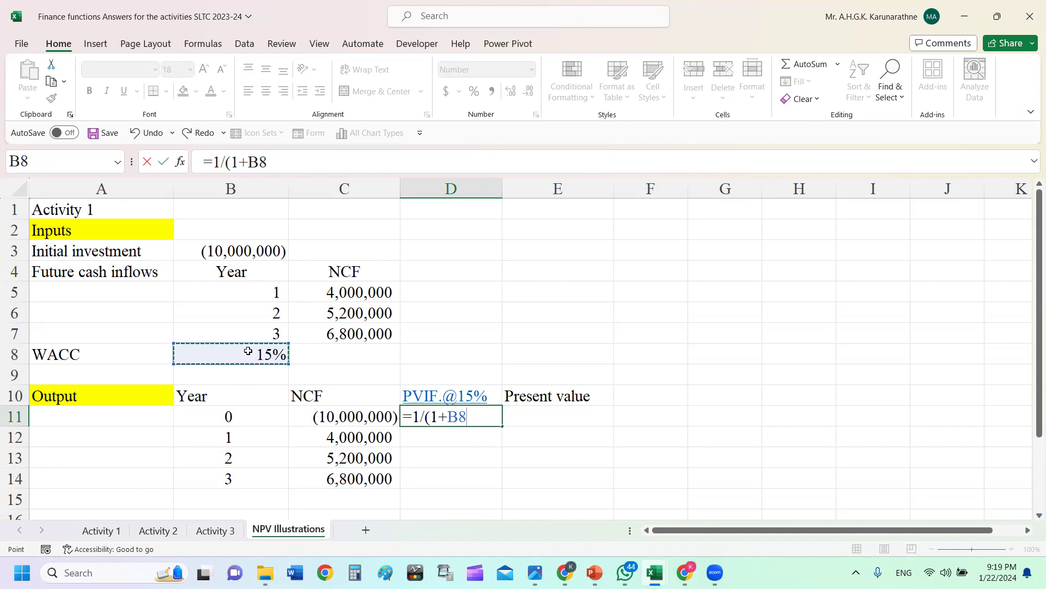
key("F4")
type(")")
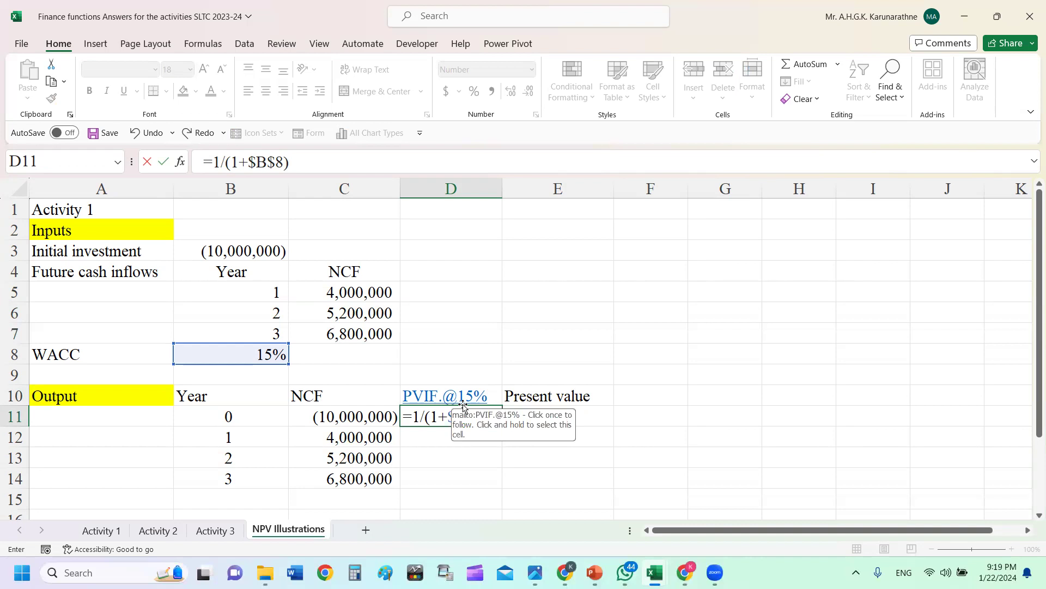
type("^")
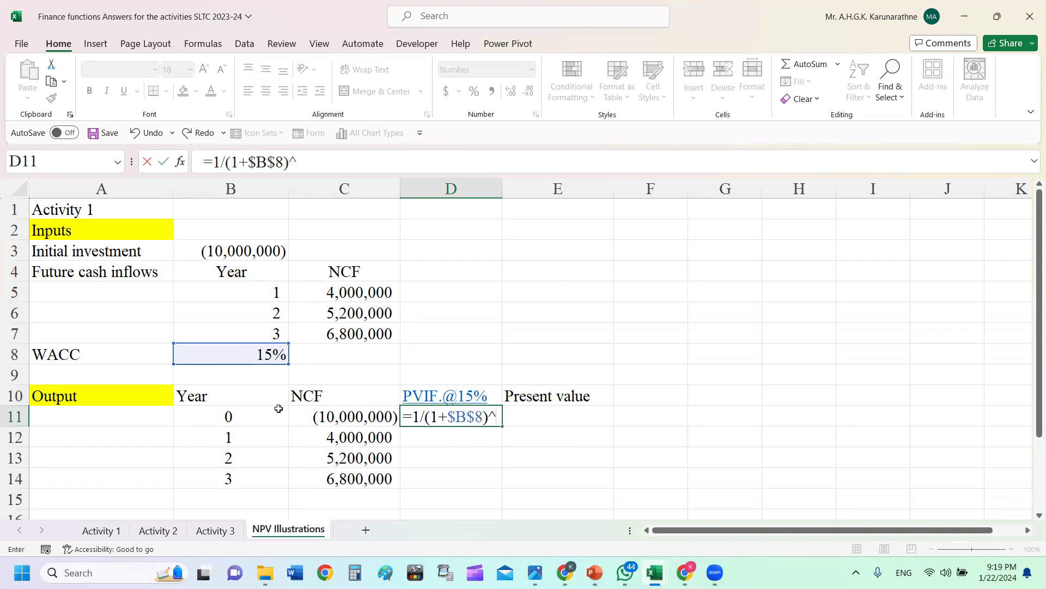
left_click(254, 418)
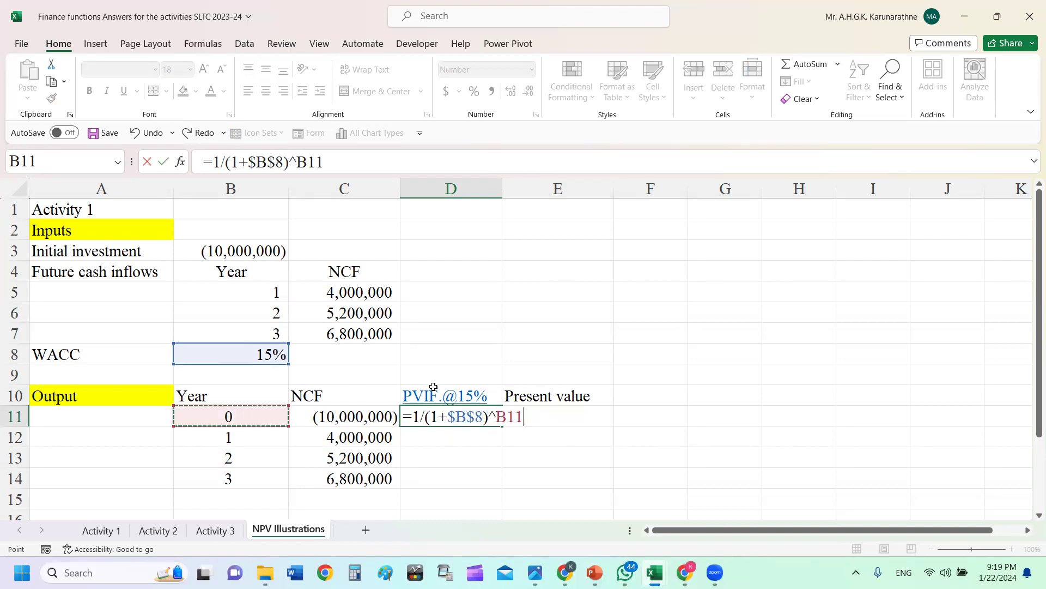
key("Return")
- Copy the discount factor formula from D11 down to D14 and display the factors with three decimal places
left_click(482, 417)
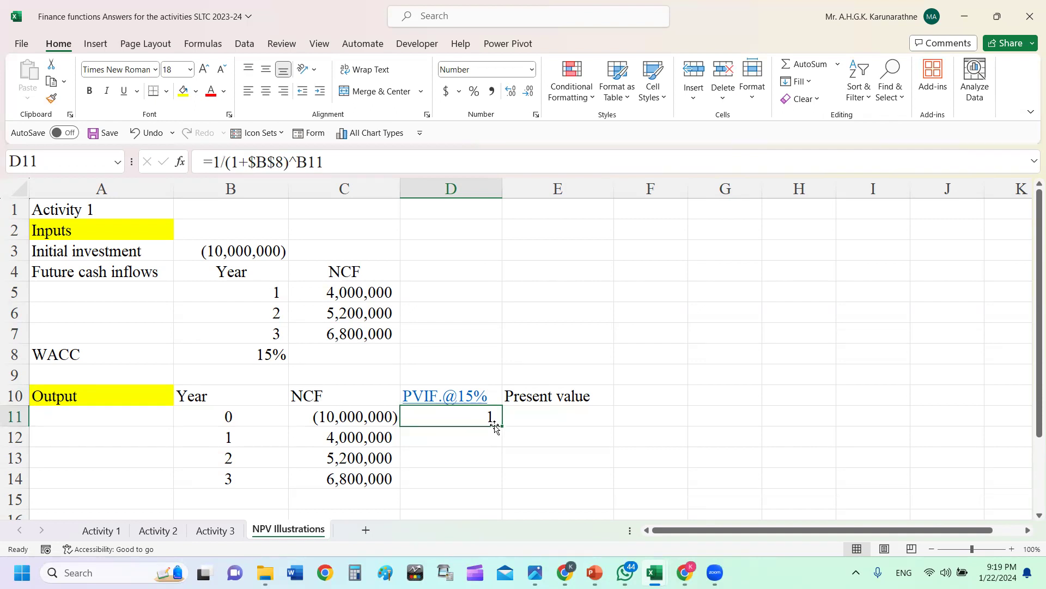
left_click_drag(502, 425, 498, 485)
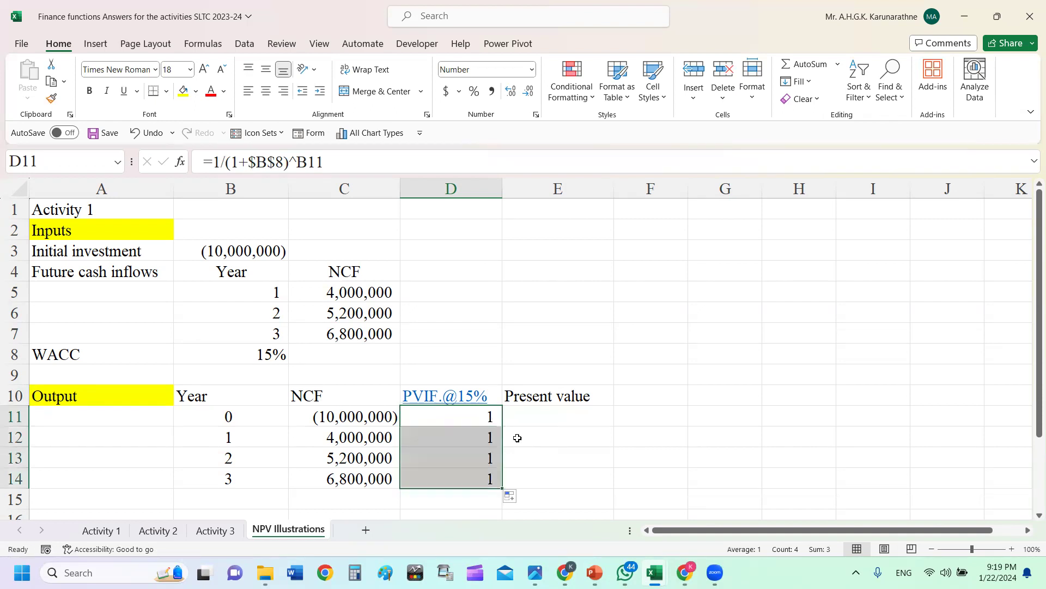
left_click(511, 91)
left_click(511, 91)
left_click(511, 91)
left_click(511, 91)
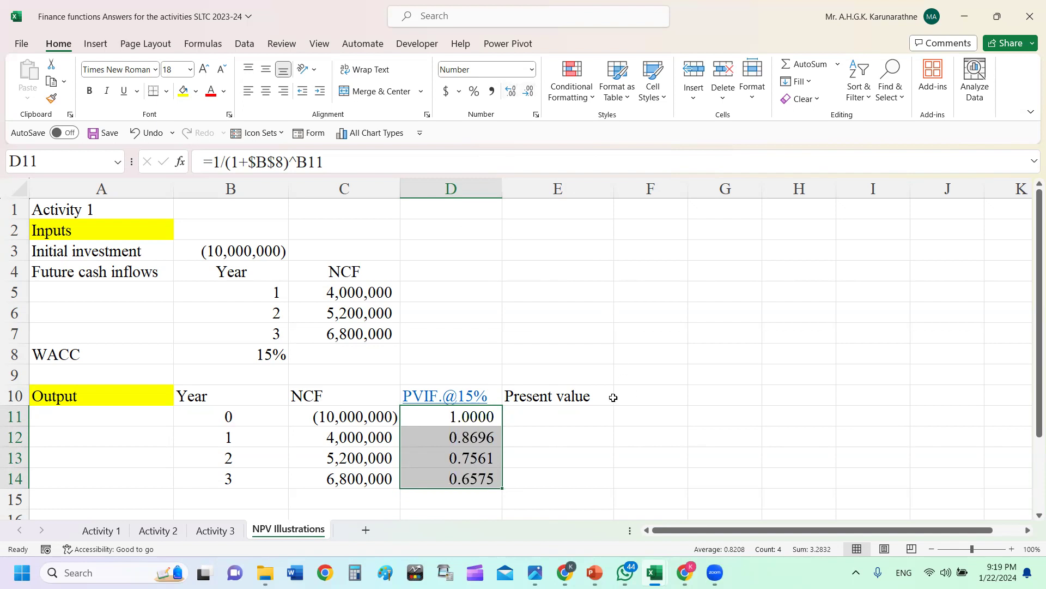
left_click(528, 91)
left_click(661, 392)
left_click(479, 416)
- Calculate the year 0 present value in E11 with =C11*D11 and copy the formula down to E14
left_click(541, 410)
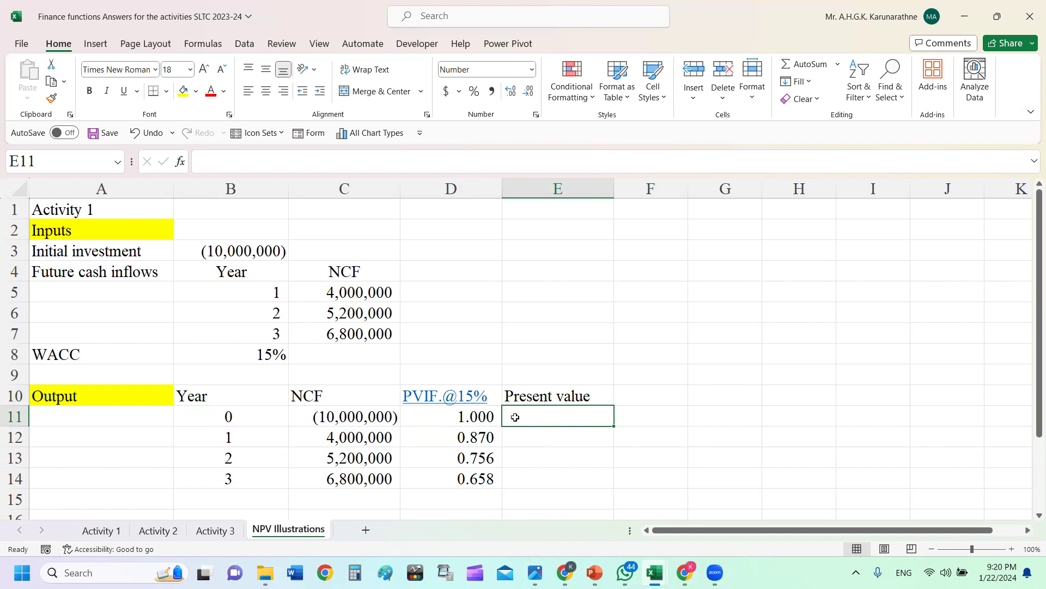
type("=")
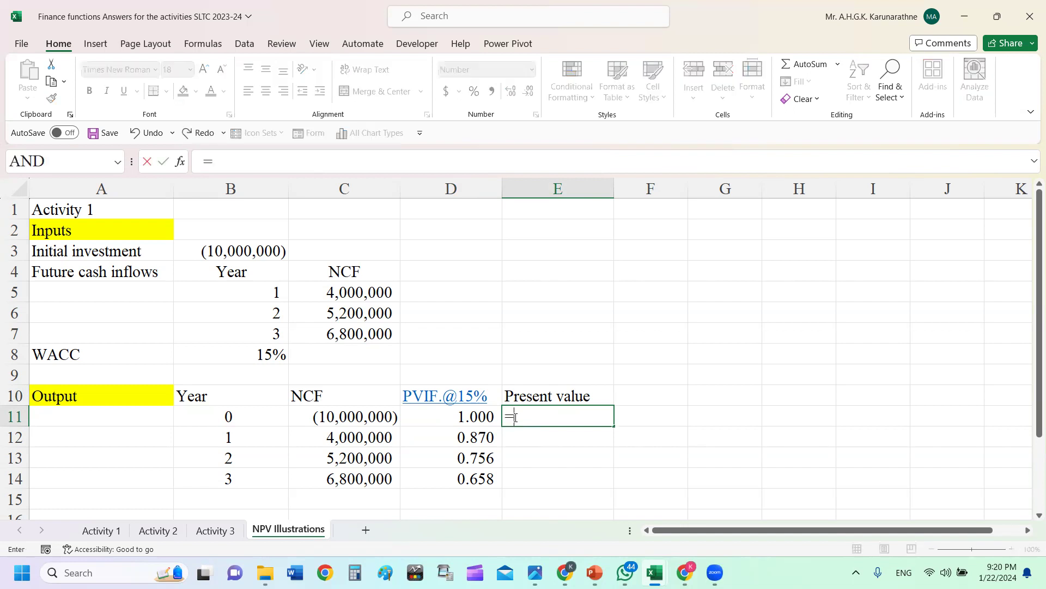
left_click(366, 417)
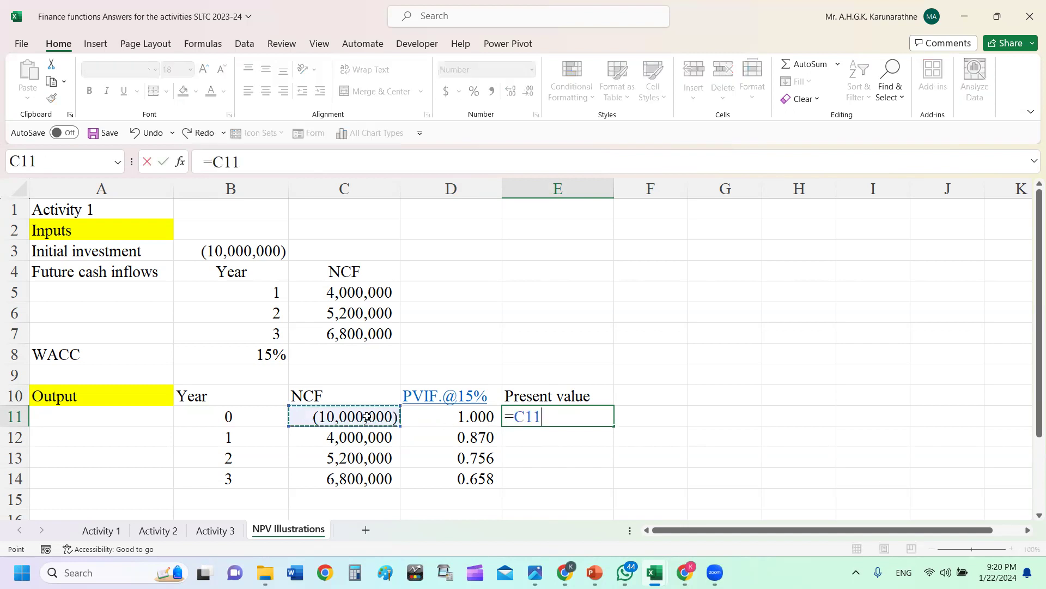
type("*")
left_click(444, 414)
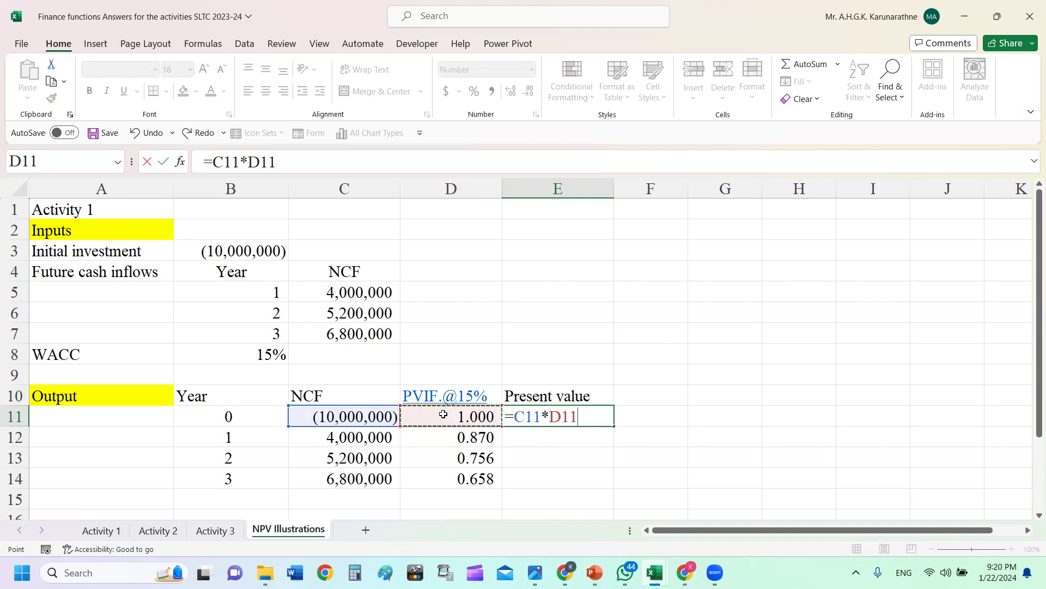
key("Return")
left_click(591, 419)
left_click_drag(619, 424, 615, 488)
scroll(692, 417, "down", 1)
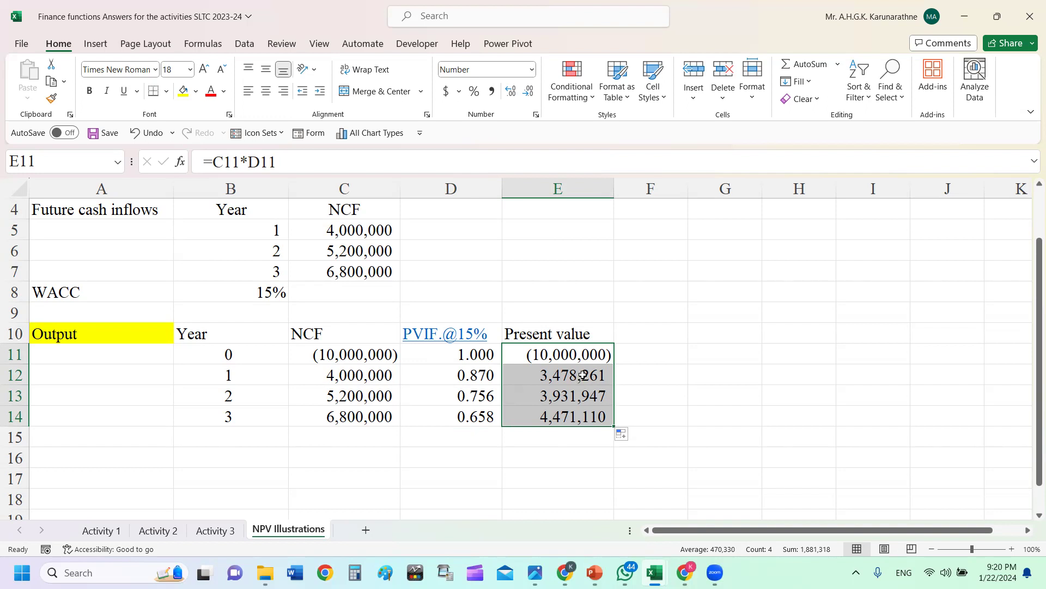
- Switch to the PowerPoint slides and review the Net Present Value definition, marking the phrase "present value of all cash inflows"
left_click(573, 435)
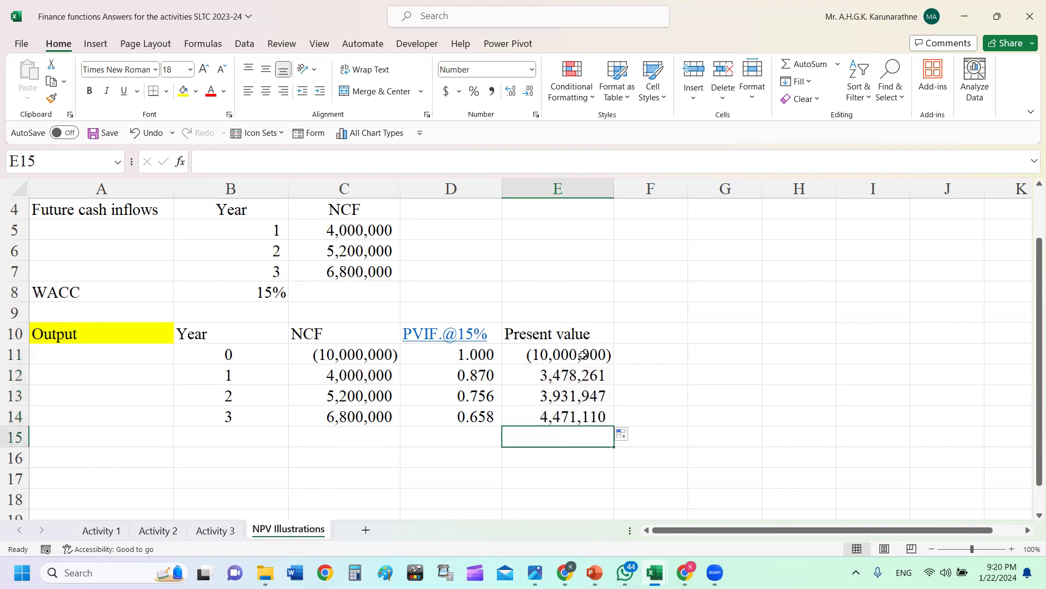
left_click_drag(564, 375, 567, 416)
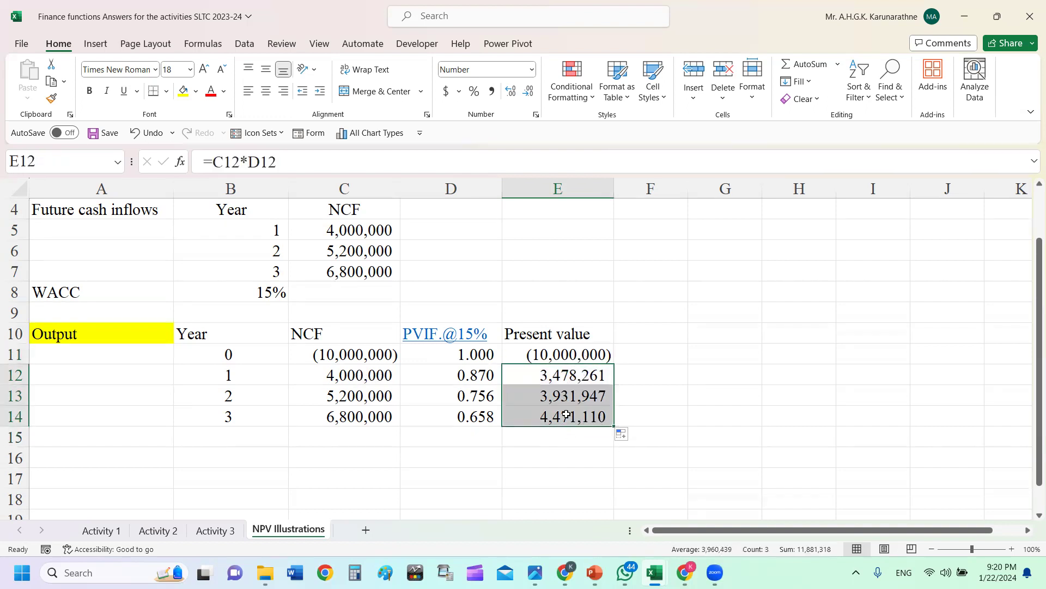
left_click(600, 570)
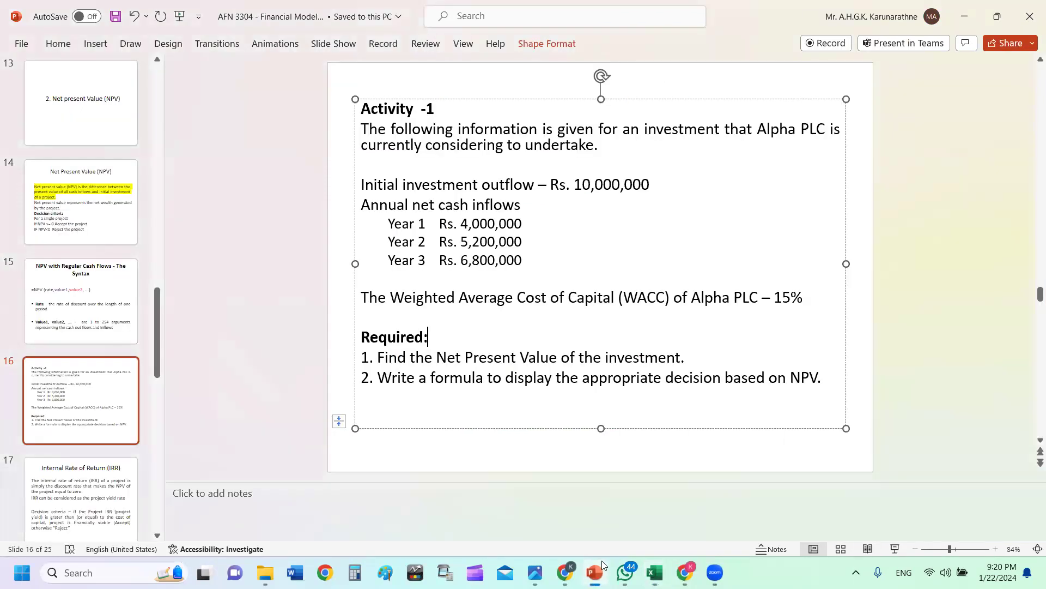
scroll(184, 321, "up", 2)
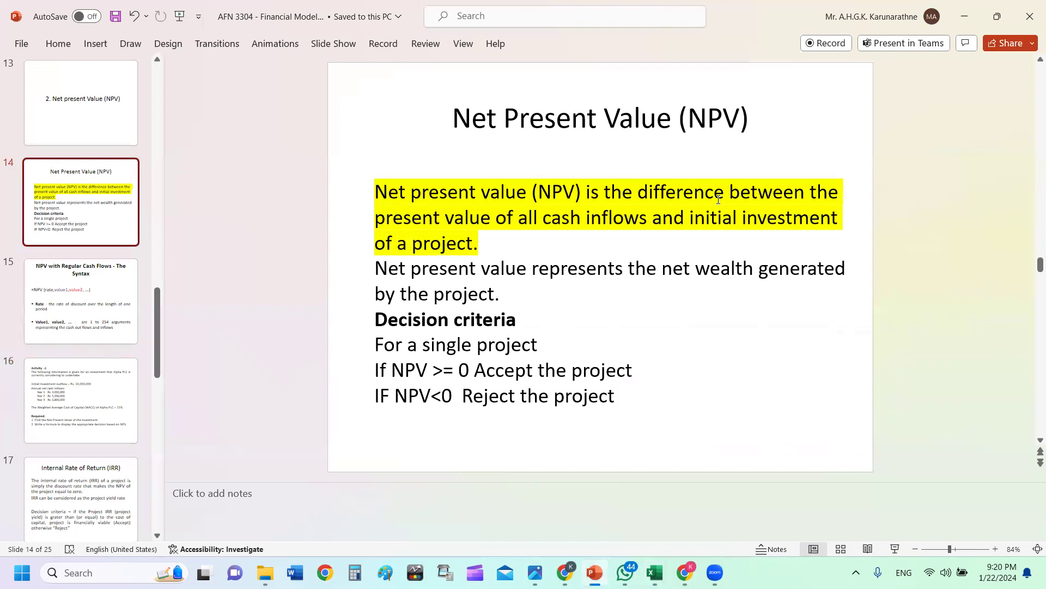
left_click_drag(378, 219, 637, 222)
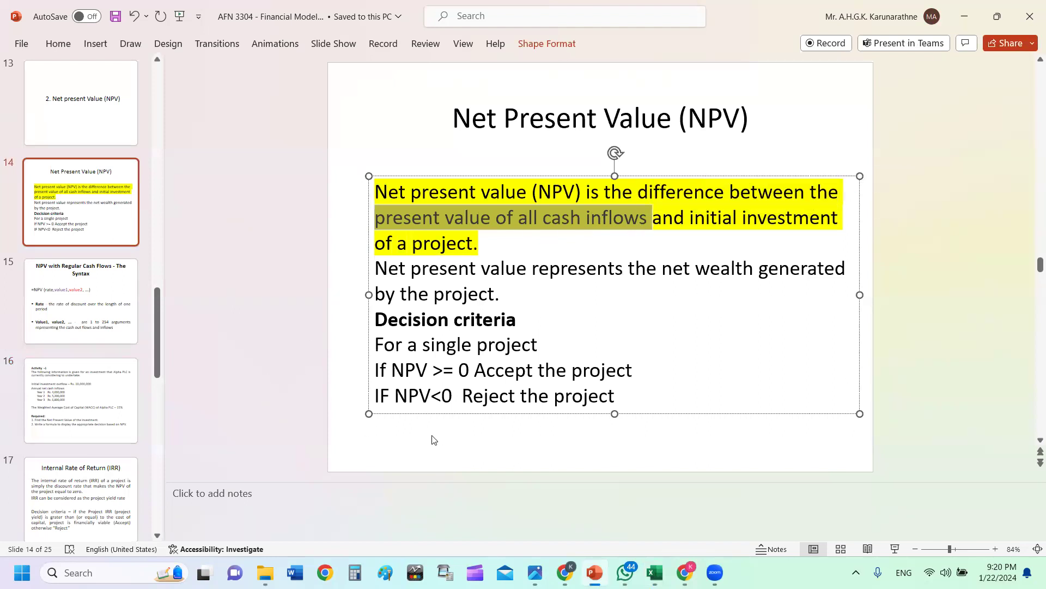
- Return to the finance functions Excel workbook and review the cash flows, discount factors and present values for years 1 to 3
left_click(660, 564)
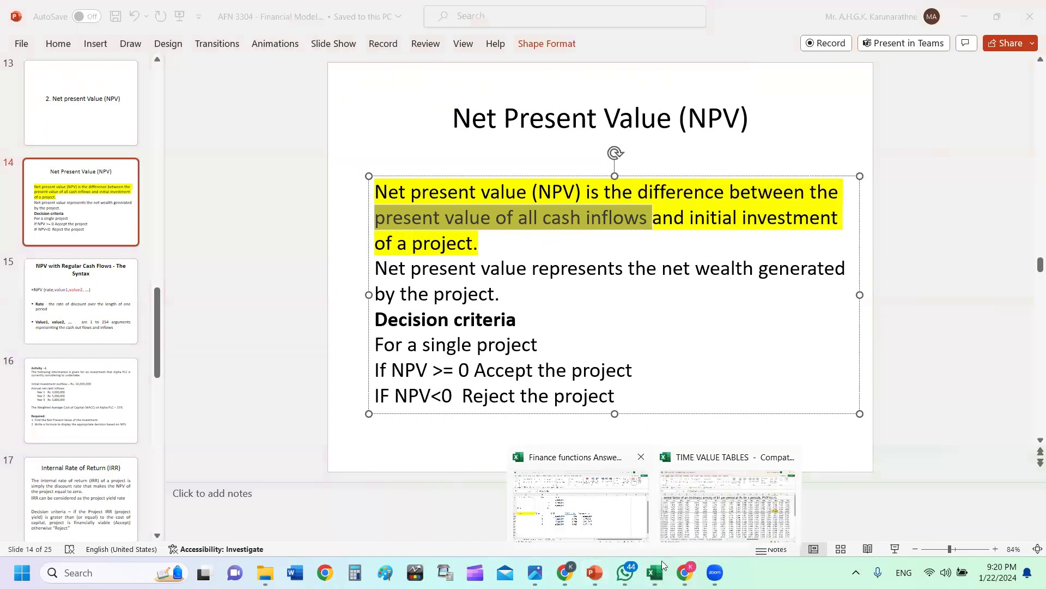
left_click(581, 502)
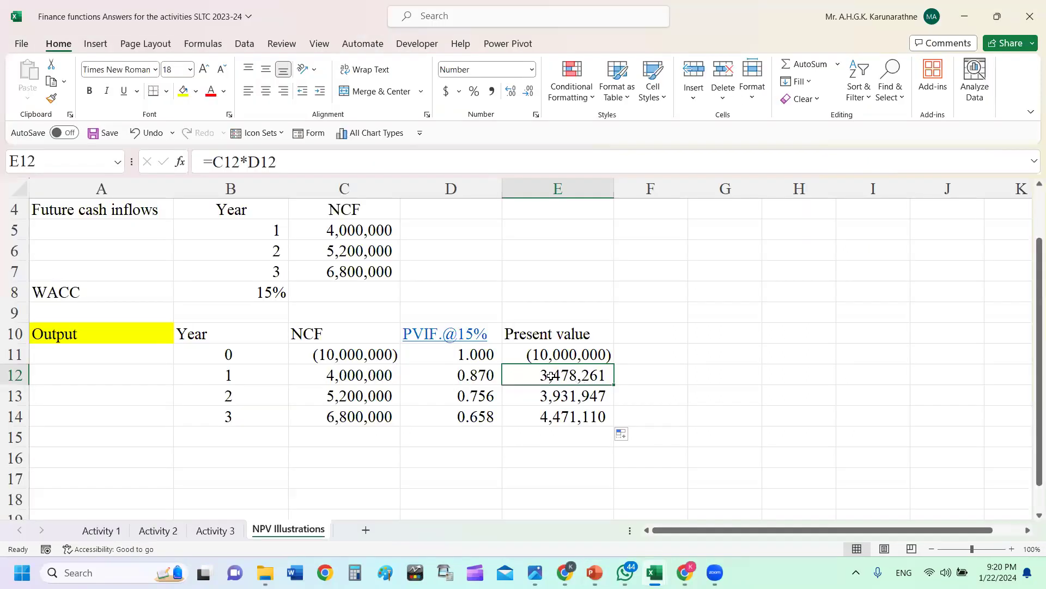
left_click(531, 332)
double_click(346, 377)
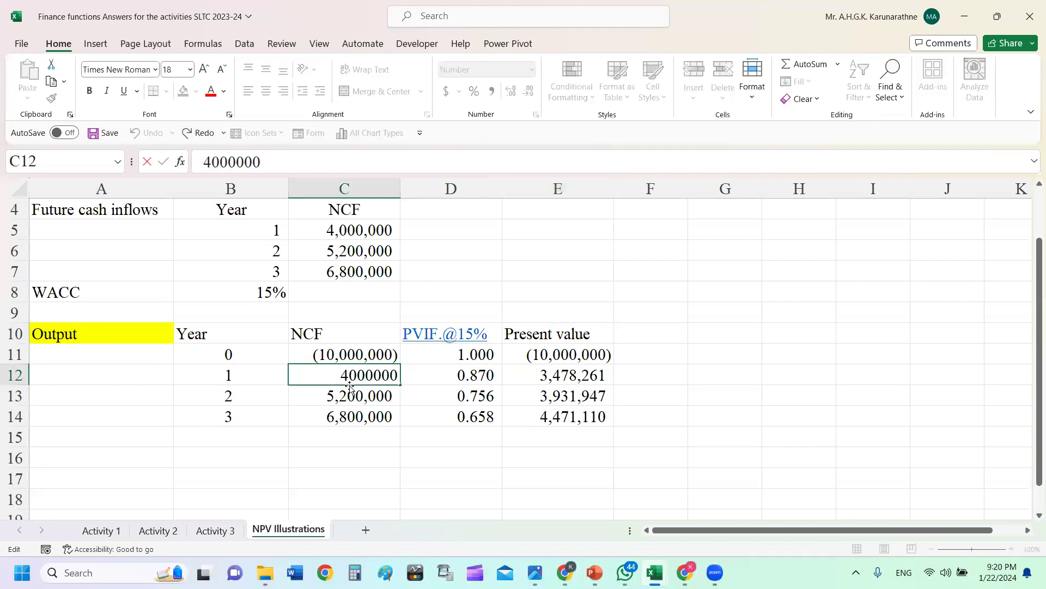
left_click(346, 434)
left_click_drag(366, 377, 364, 416)
left_click_drag(471, 377, 474, 415)
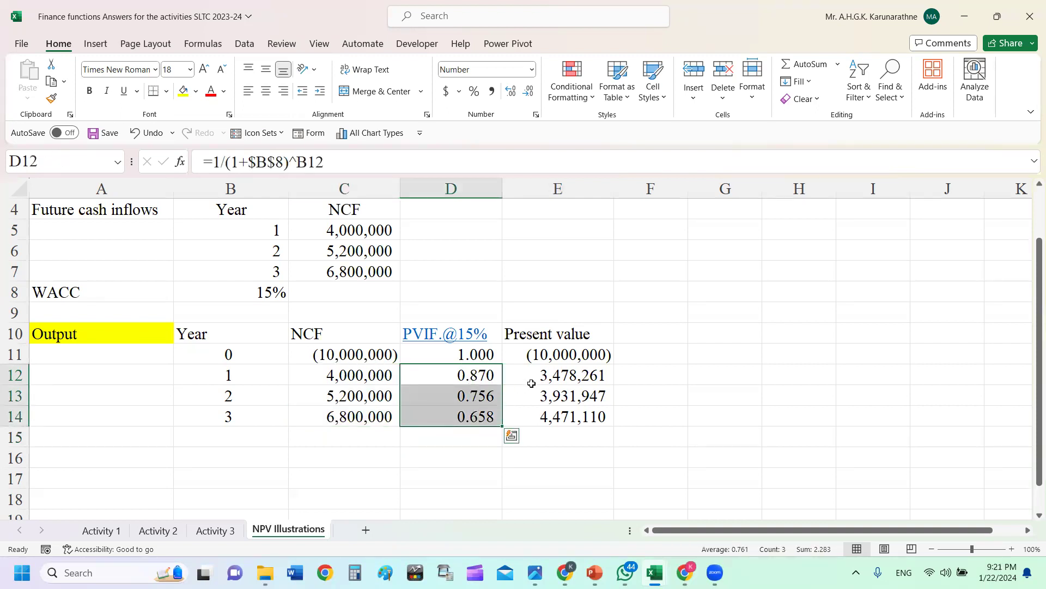
left_click_drag(571, 373, 562, 413)
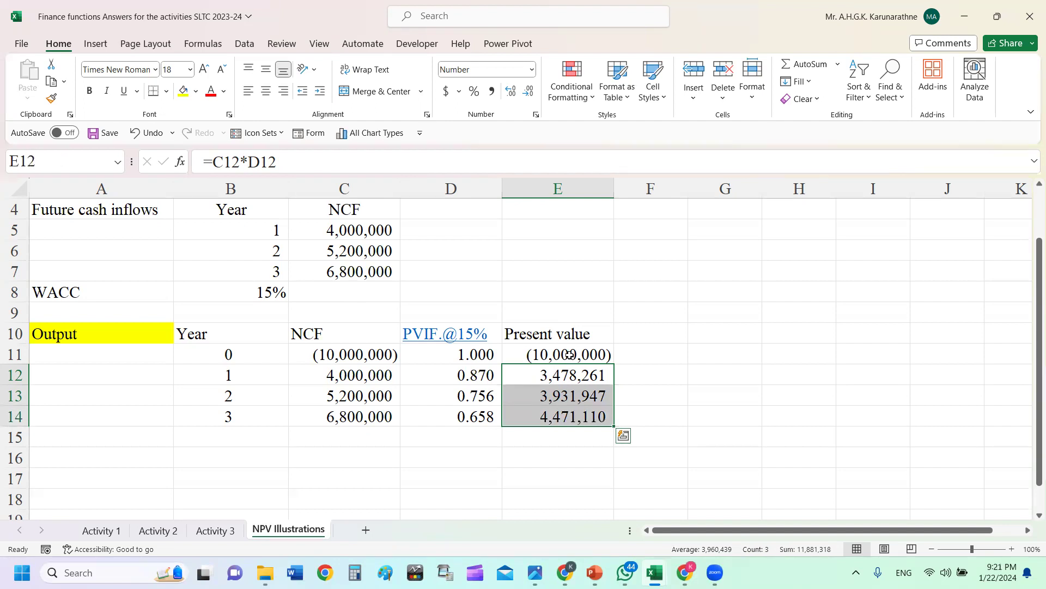
- Sum the present values E11:E14 in E15 and format the total bold with yellow fill and a top and double bottom border
left_click(562, 438)
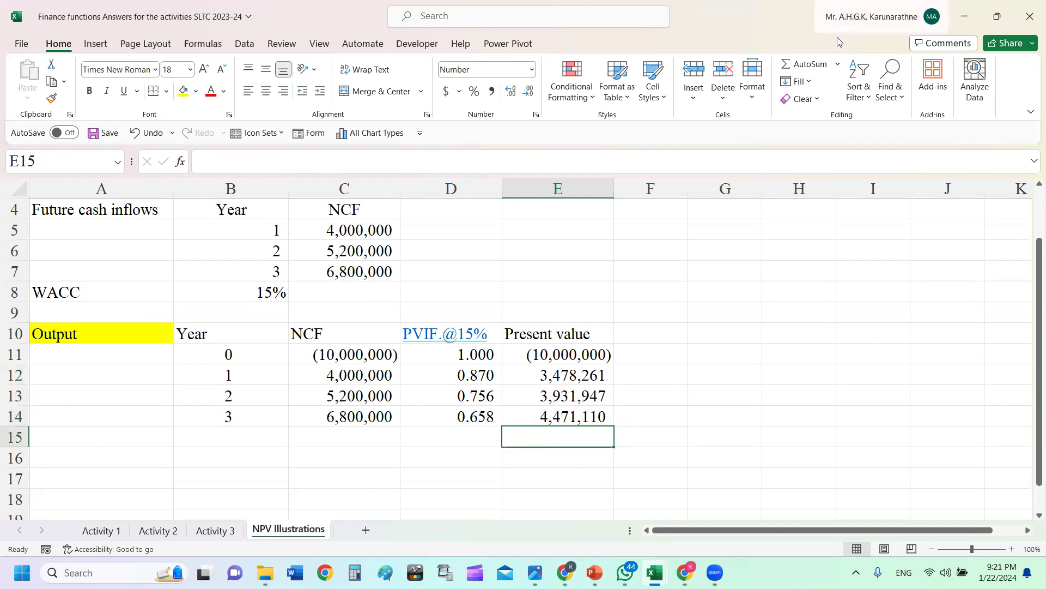
left_click(795, 65)
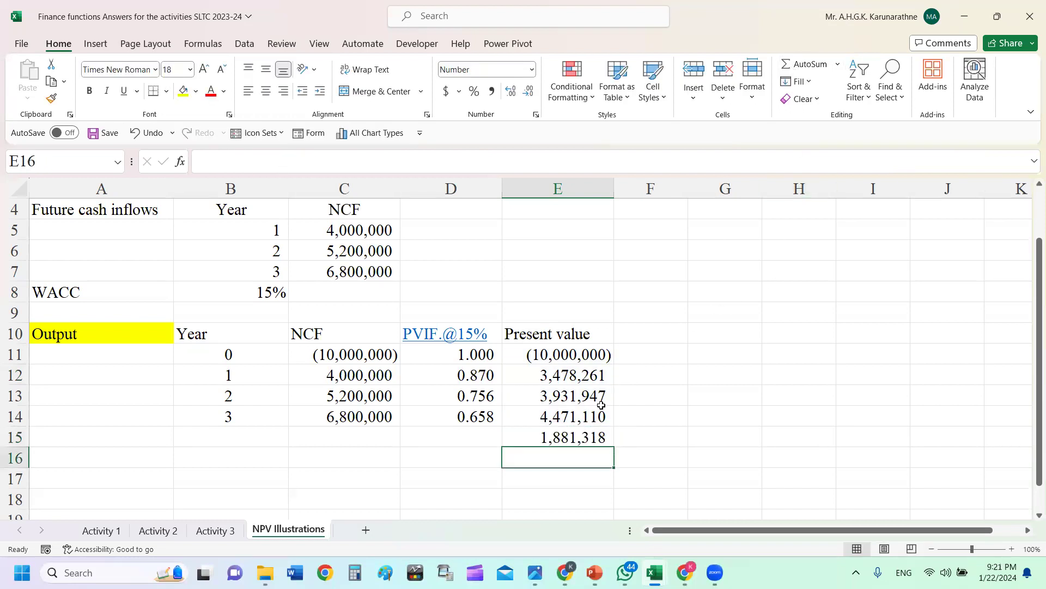
left_click(574, 439)
left_click(184, 92)
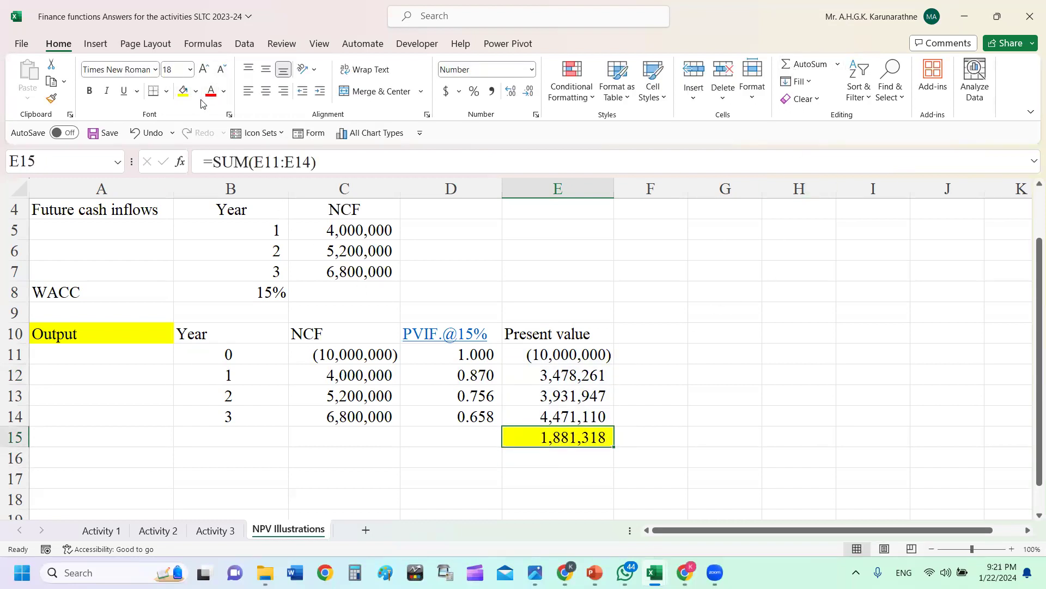
left_click(166, 91)
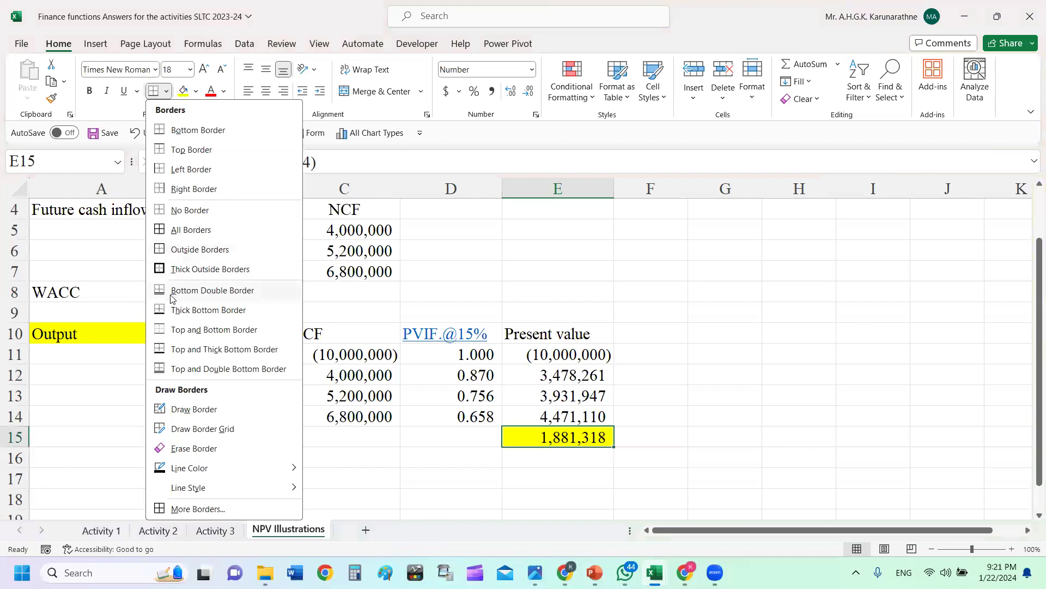
left_click(173, 369)
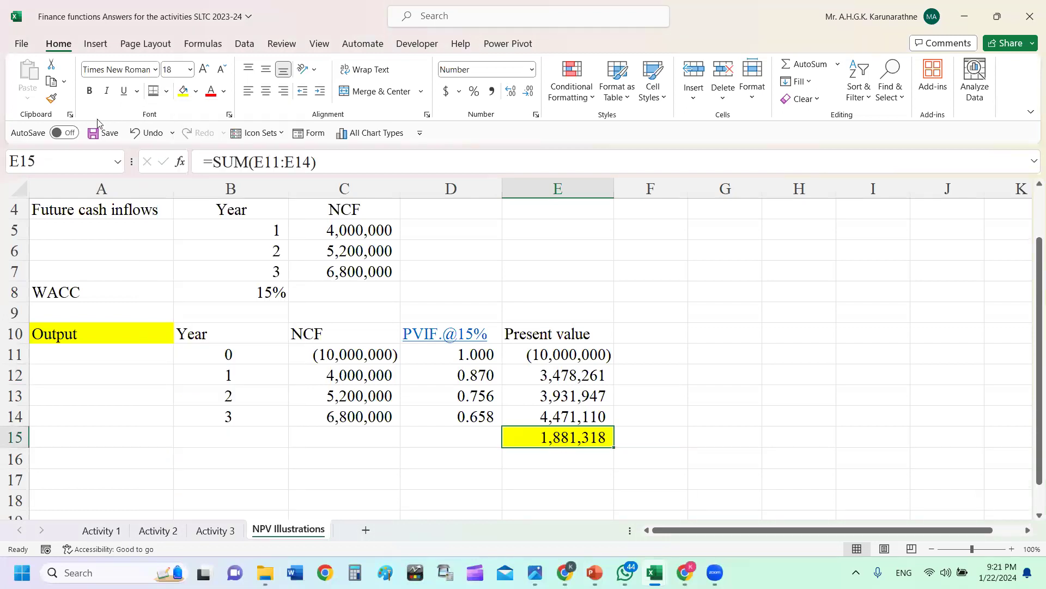
left_click(89, 90)
left_click(697, 367)
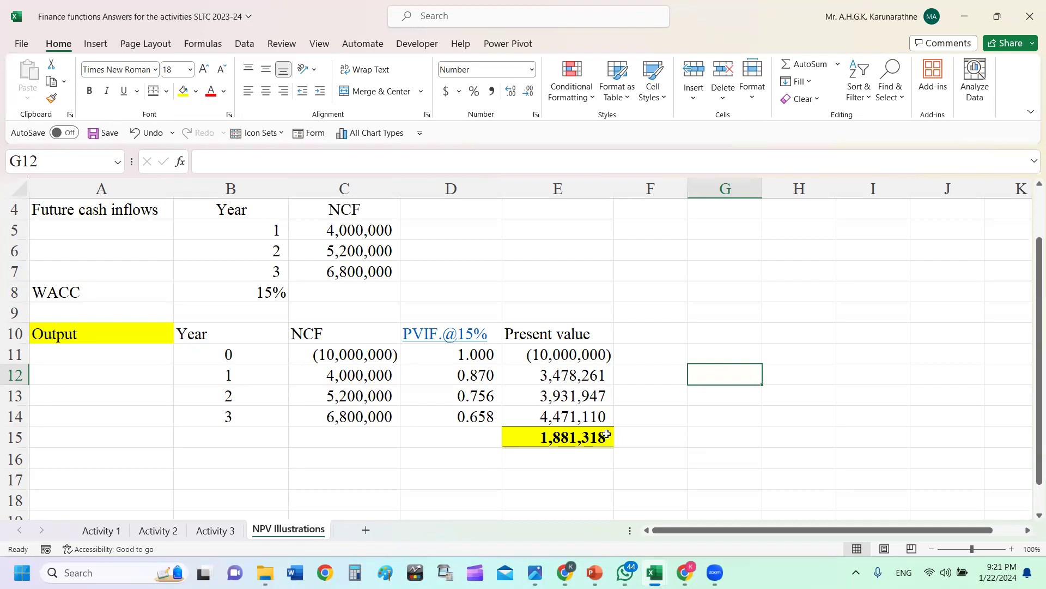
- Compare the total in E15 with the initial investment in E11 and the inflow present values in E12:E14
scroll(618, 410, "down", 1)
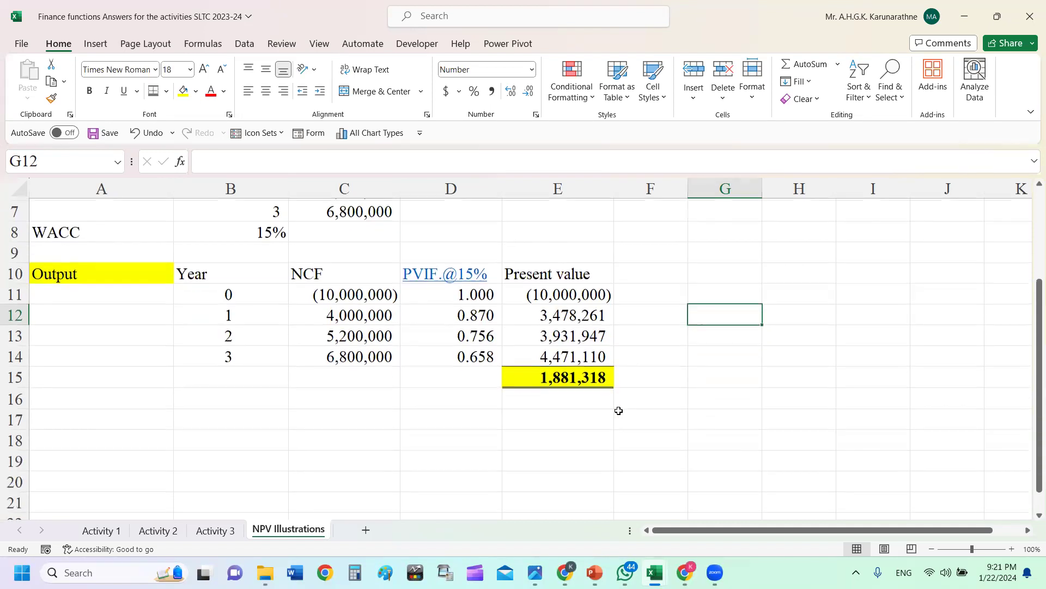
left_click(569, 378)
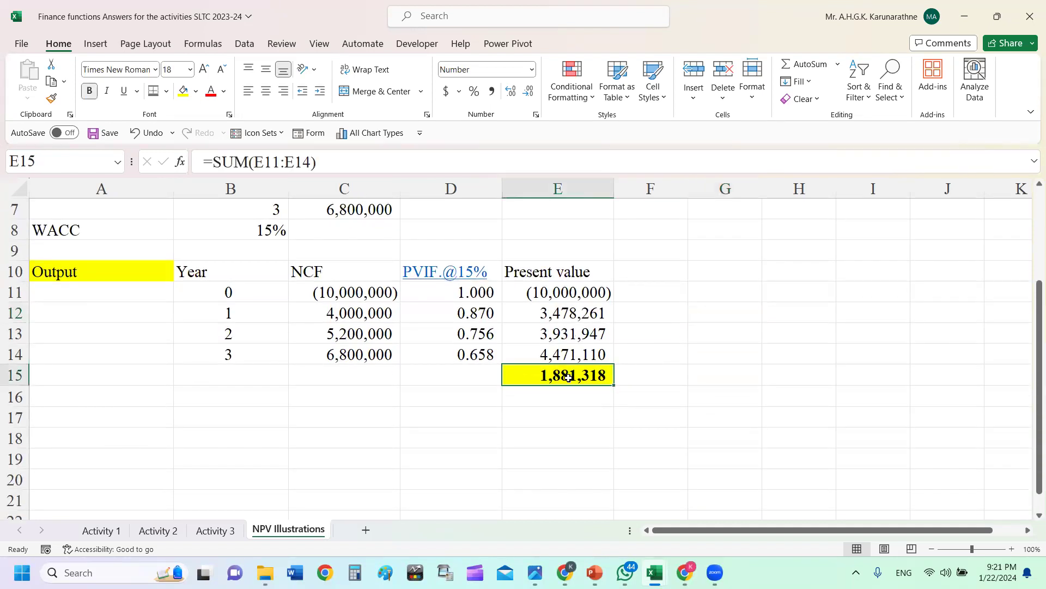
left_click(576, 291)
left_click_drag(563, 312, 569, 332)
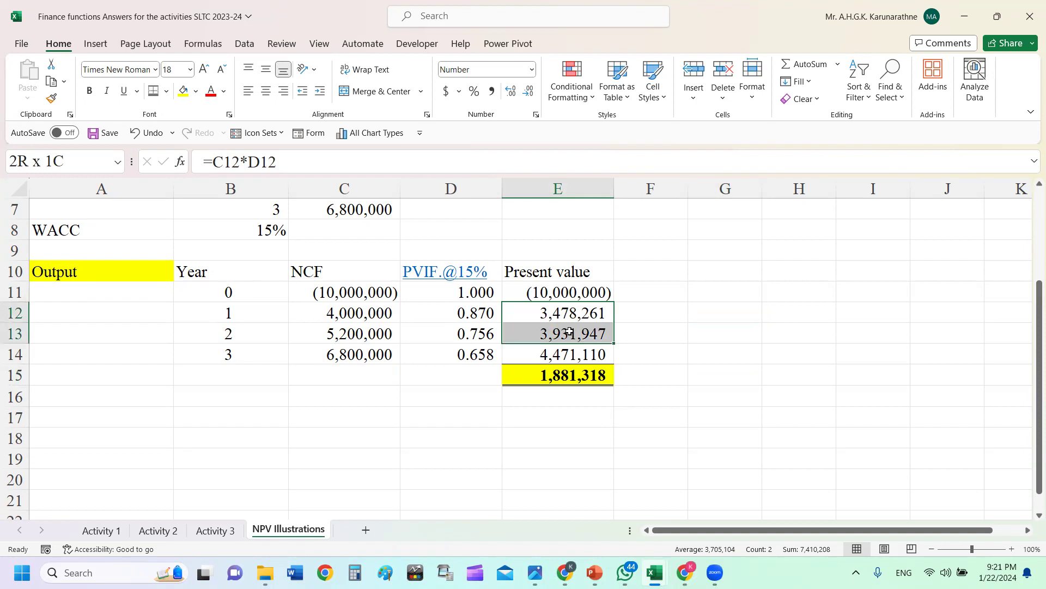
left_click_drag(571, 333, 575, 357)
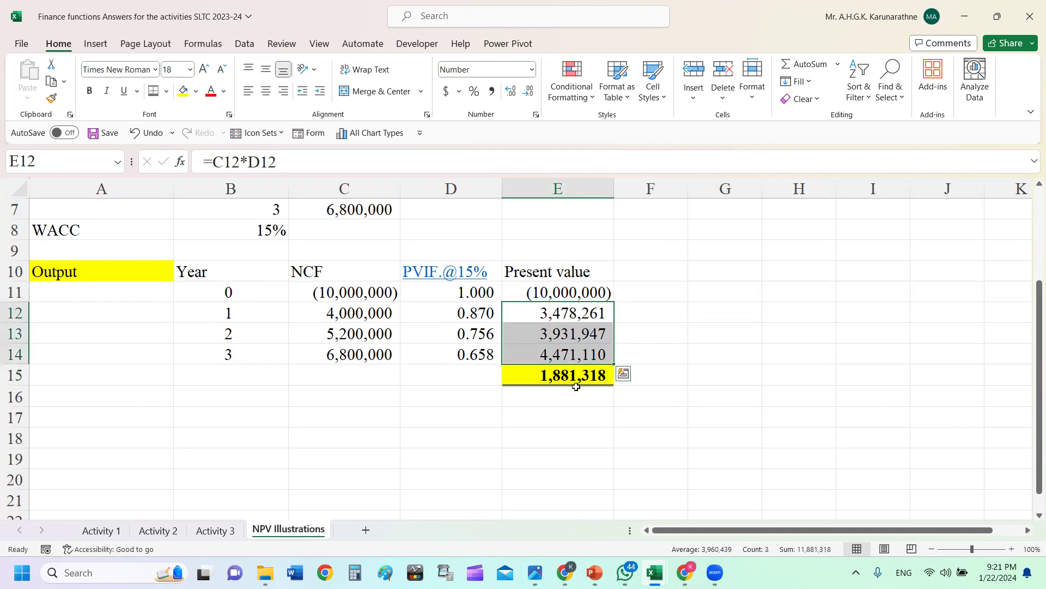
left_click(576, 376)
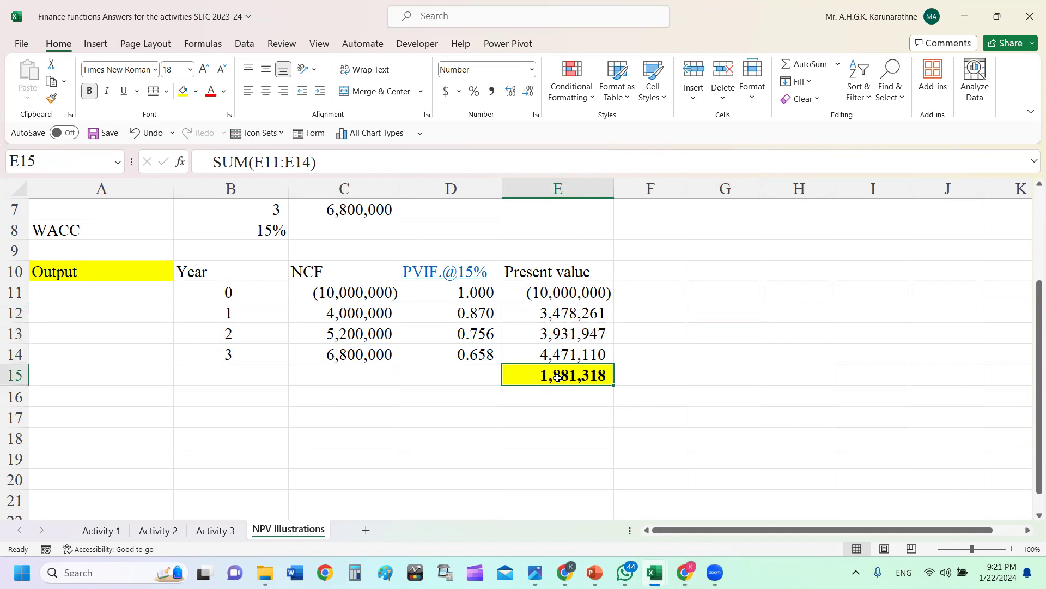
- Review the year, cash flow, discount factor and present value table in B10:E15 together with the inputs above it
left_click(639, 387)
left_click(567, 412)
left_click_drag(212, 279, 540, 370)
scroll(760, 382, "up", 1)
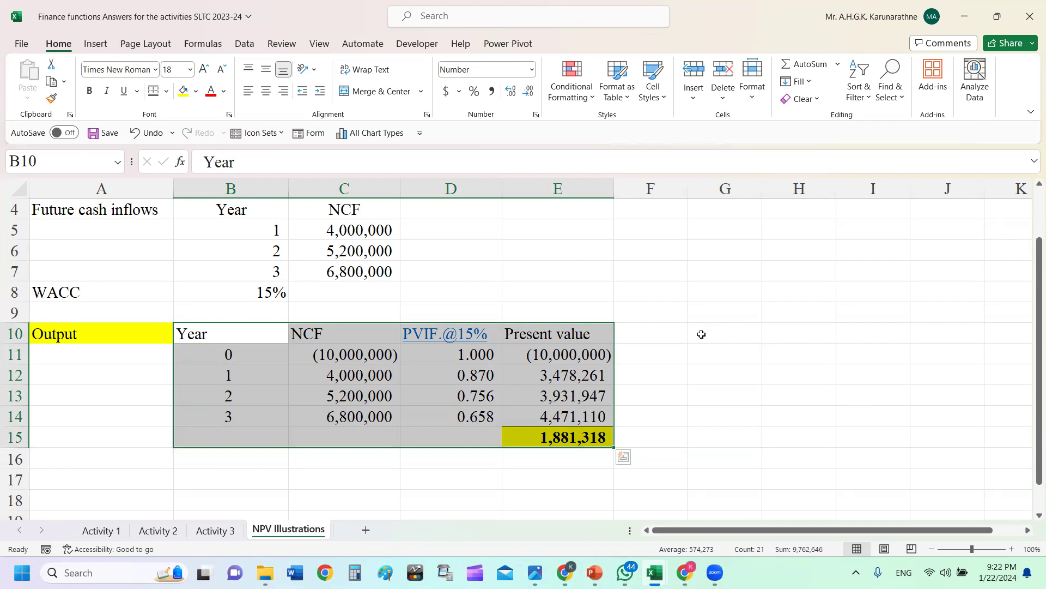
scroll(702, 335, "up", 1)
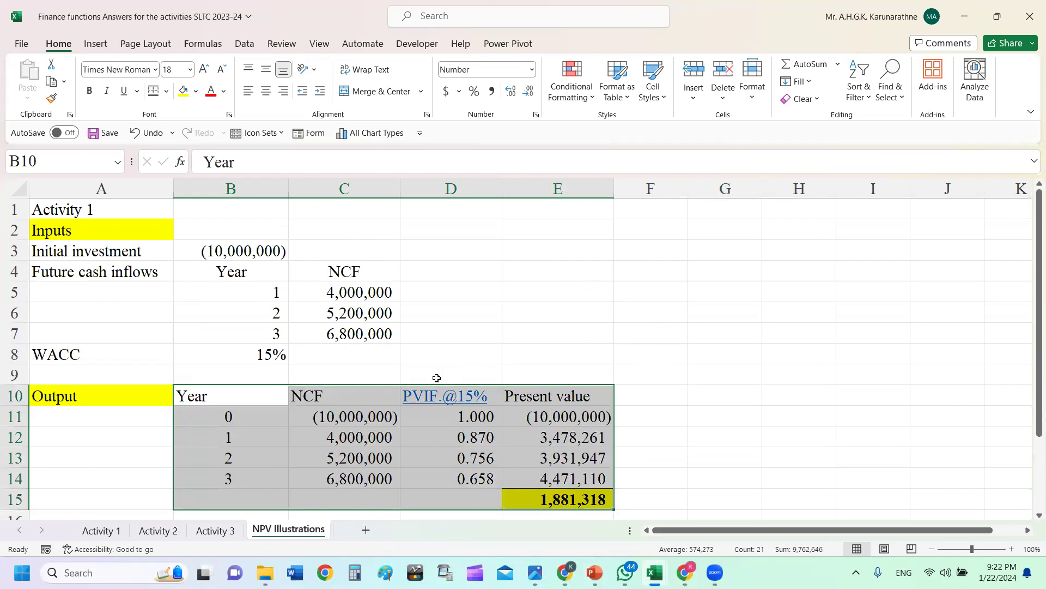
left_click(64, 374)
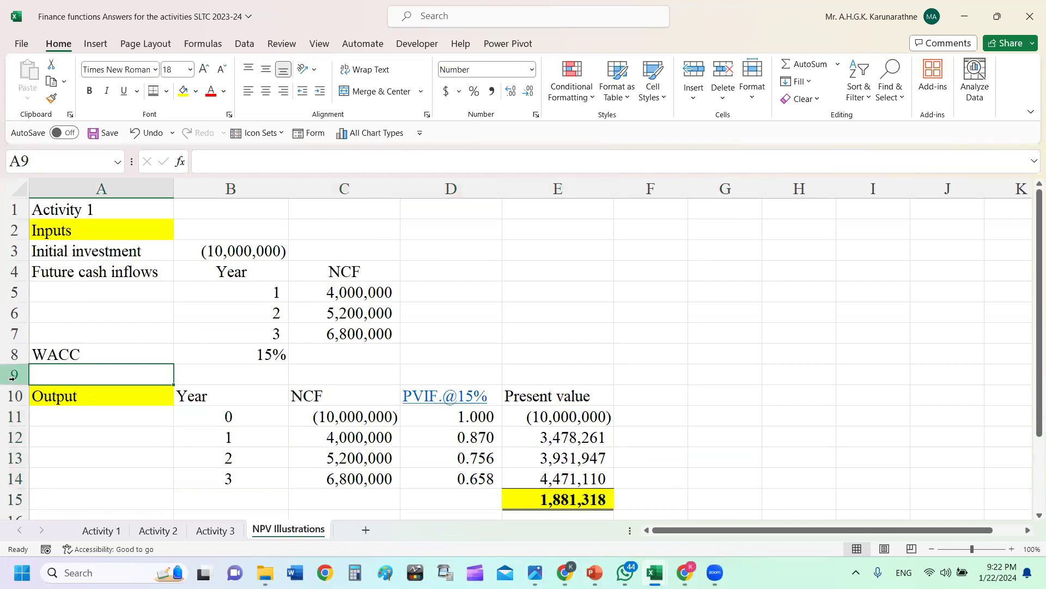
left_click(12, 375)
right_click(15, 379)
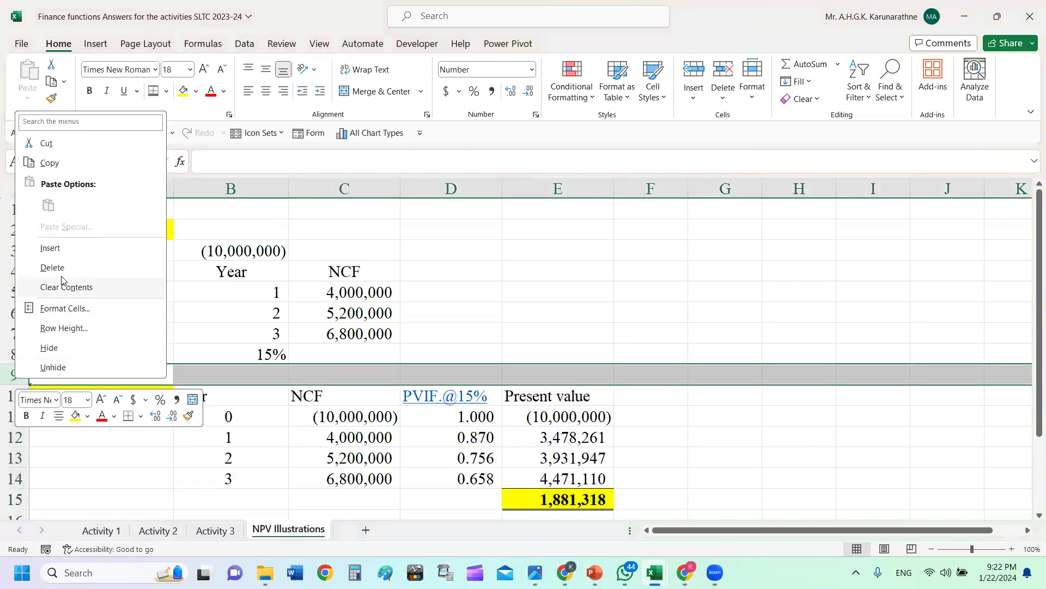
key("Escape")
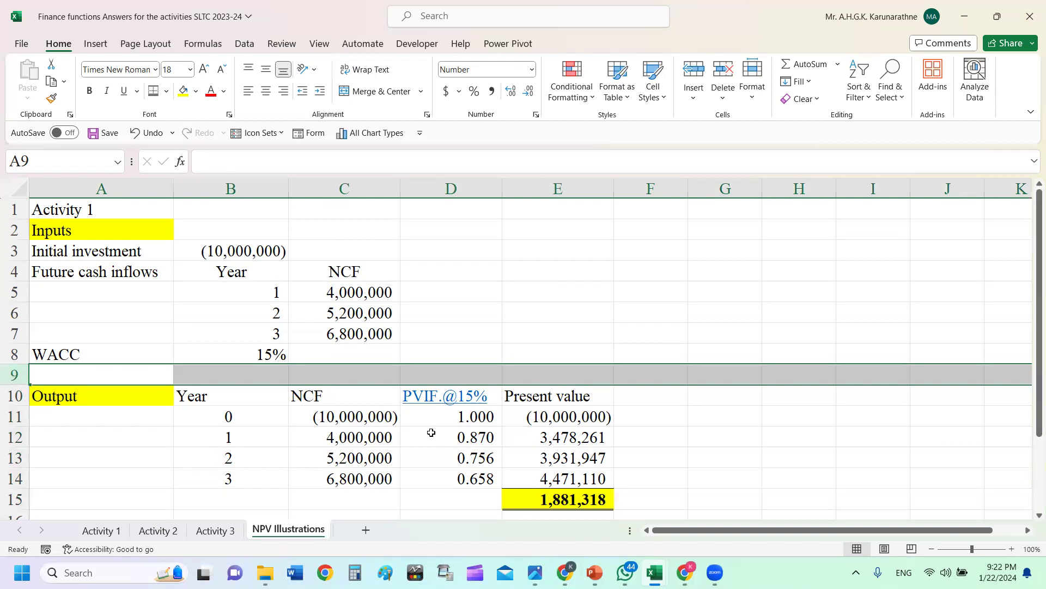
- Insert three blank rows between the WACC row and the Output row, starting at row 9
scroll(680, 451, "down", 1)
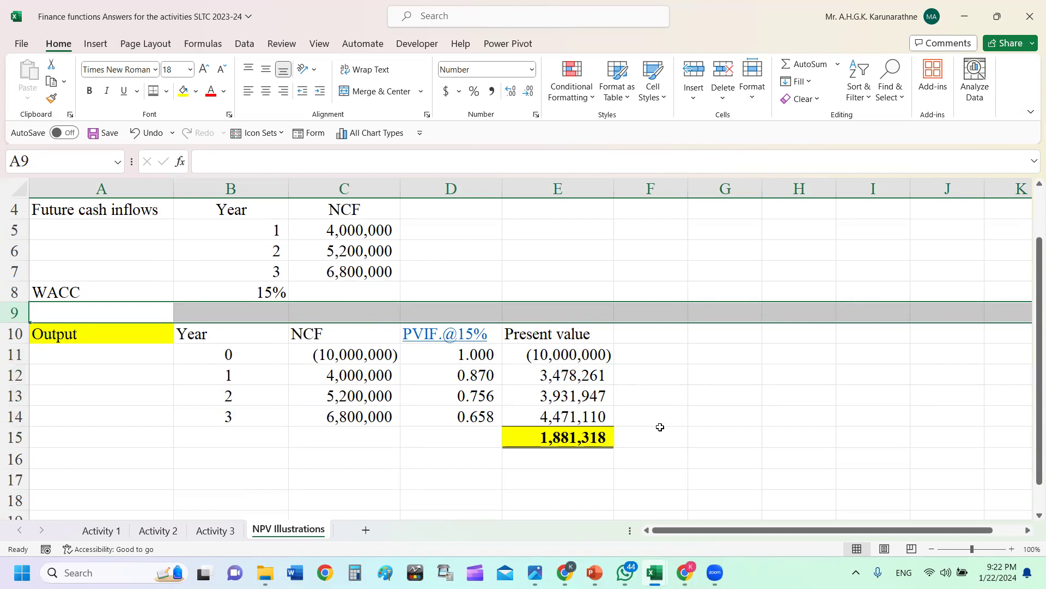
right_click(21, 319)
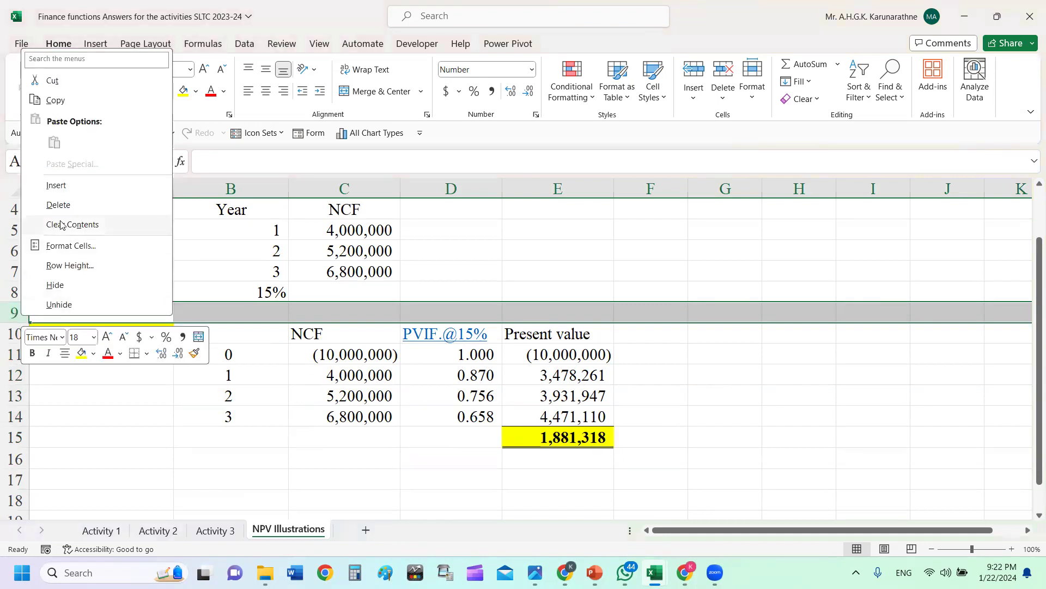
left_click(66, 187)
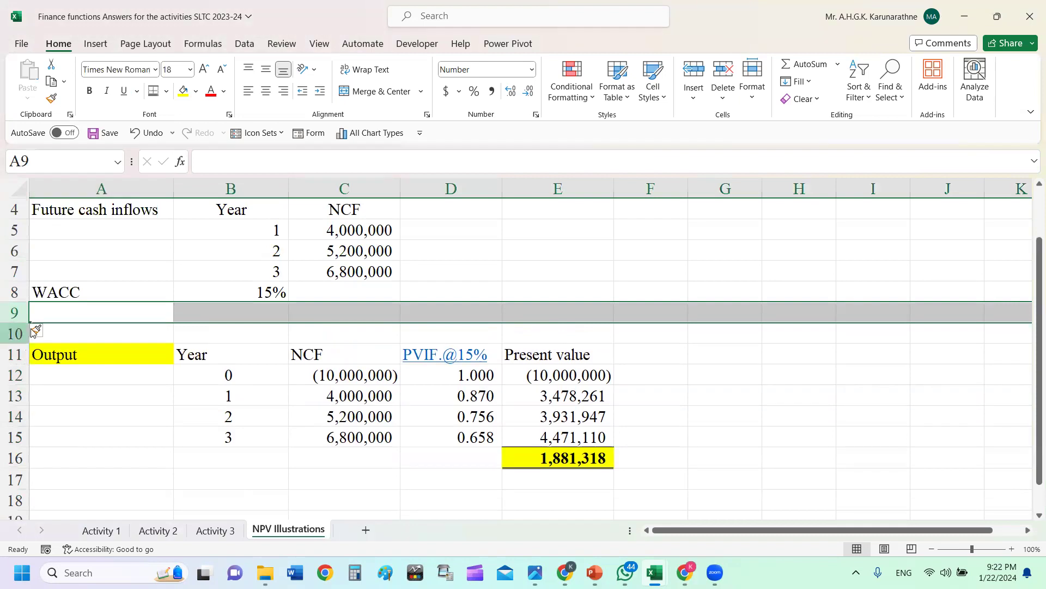
left_click_drag(11, 312, 11, 332)
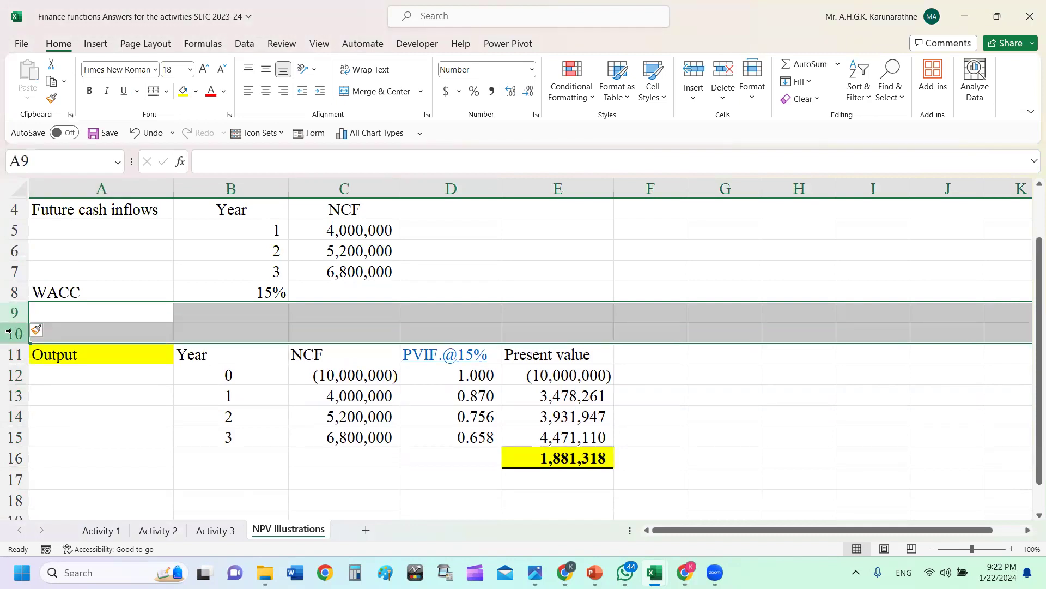
right_click(11, 332)
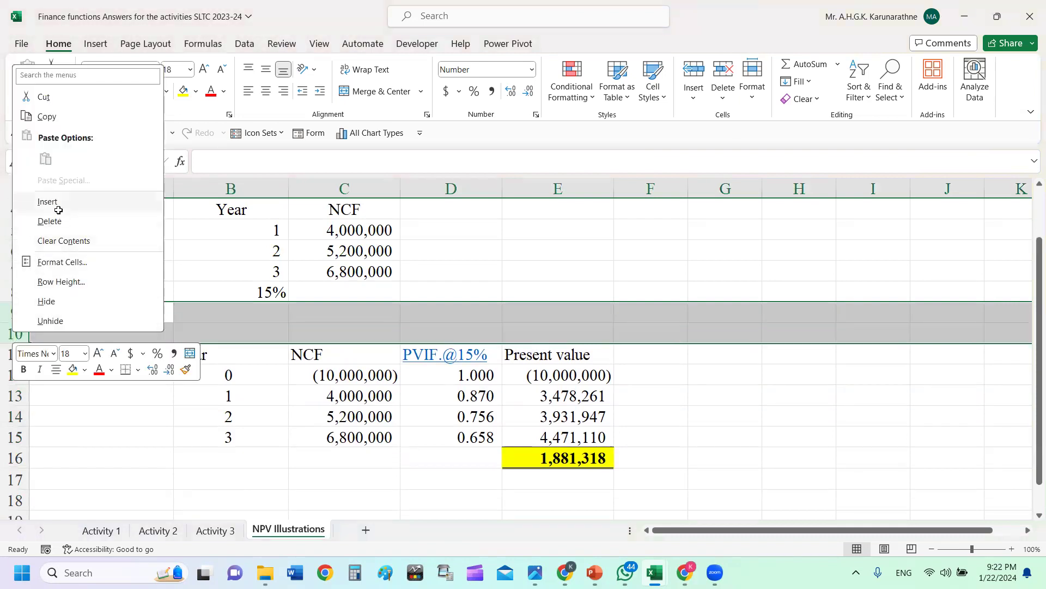
left_click(88, 202)
left_click(812, 460)
left_click(98, 367)
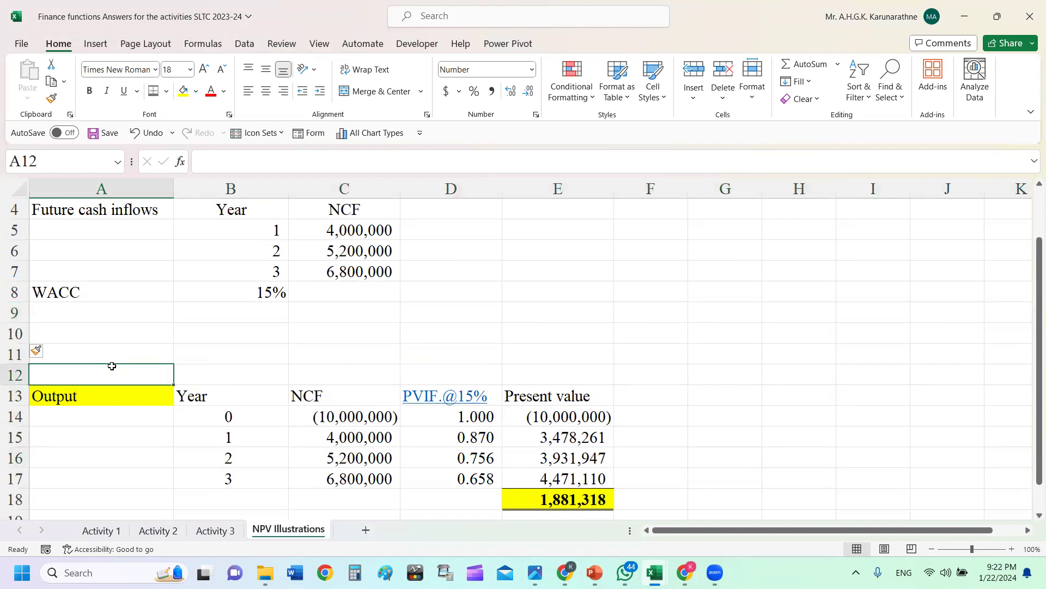
type("Ordina")
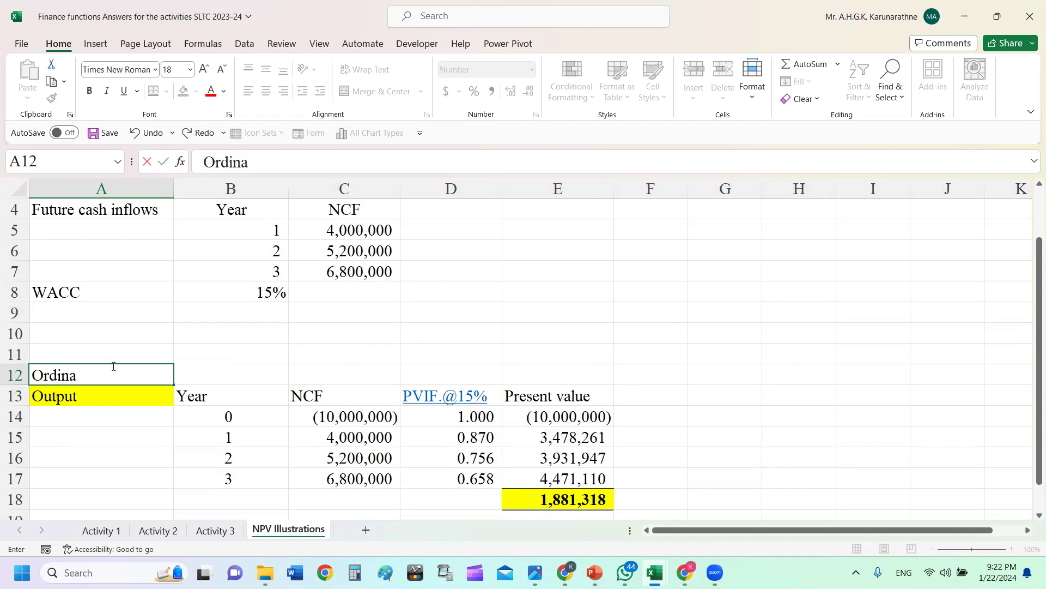
type("ry ma")
key("BackSpace")
key("BackSpace")
key("BackSpace")
key("BackSpace")
key("BackSpace")
key("BackSpace")
key("BackSpace")
key("BackSpace")
key("BackSpace")
key("BackSpace")
key("BackSpace")
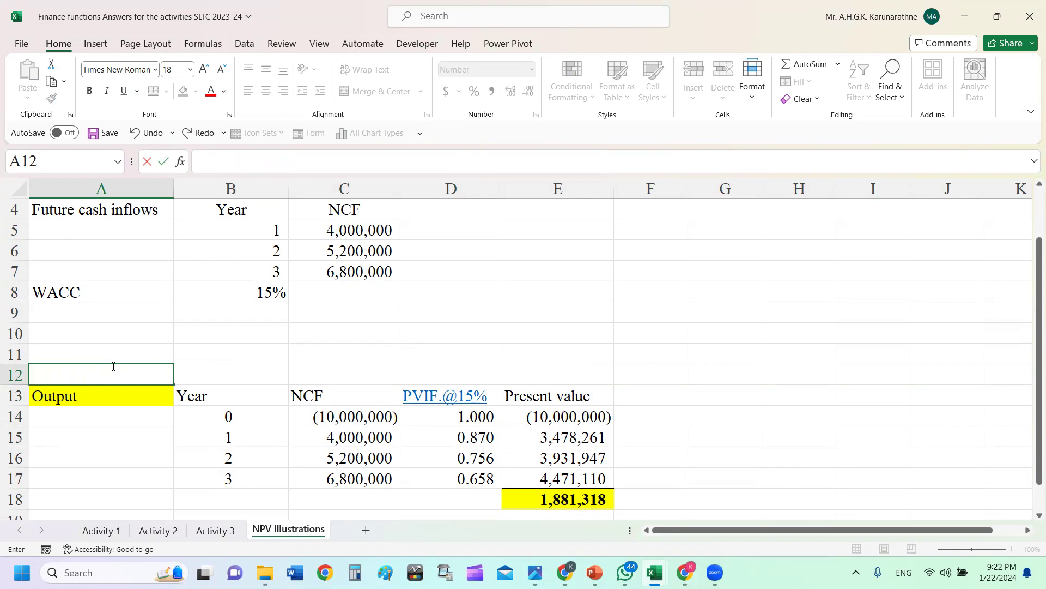
- Enter the heading "Manual calculaitons" in A12, directly above the Output row
type("Manual cal")
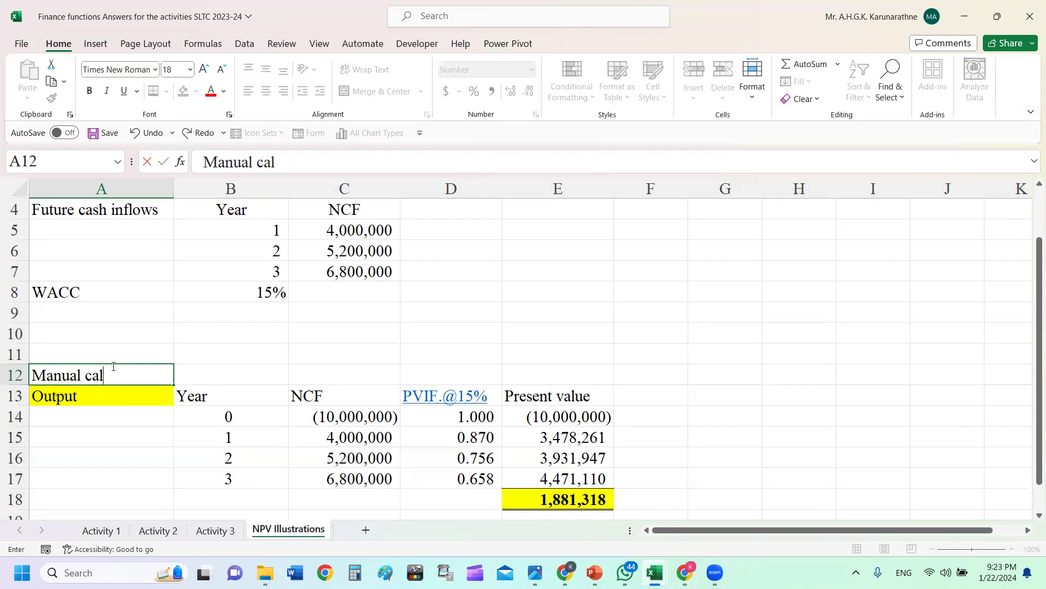
type("culaitons")
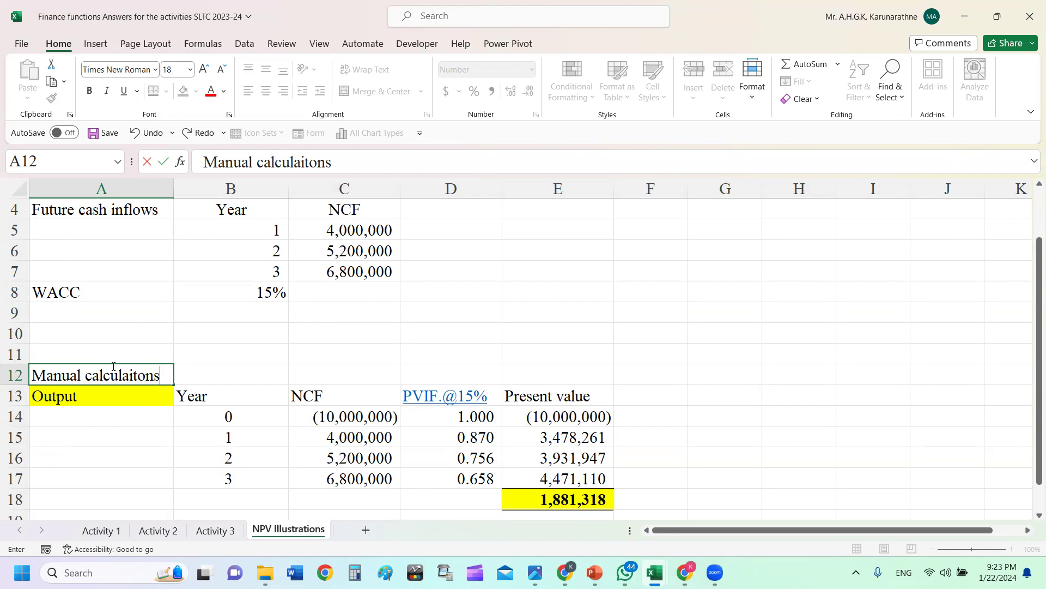
left_click(650, 331)
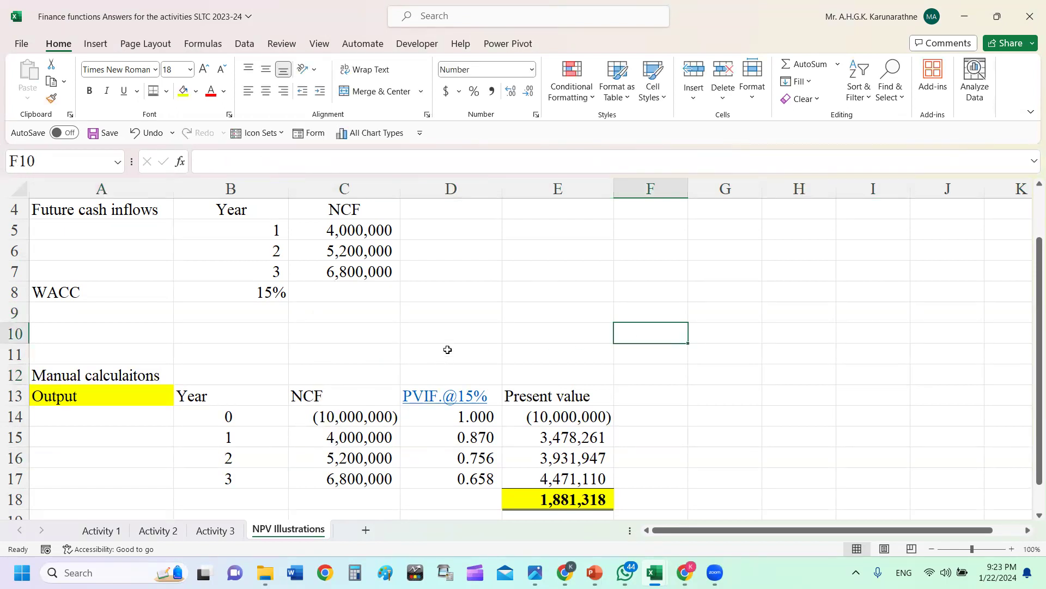
- Move the yellow "Output" label from A13 to A9, just below WACC
left_click(448, 327)
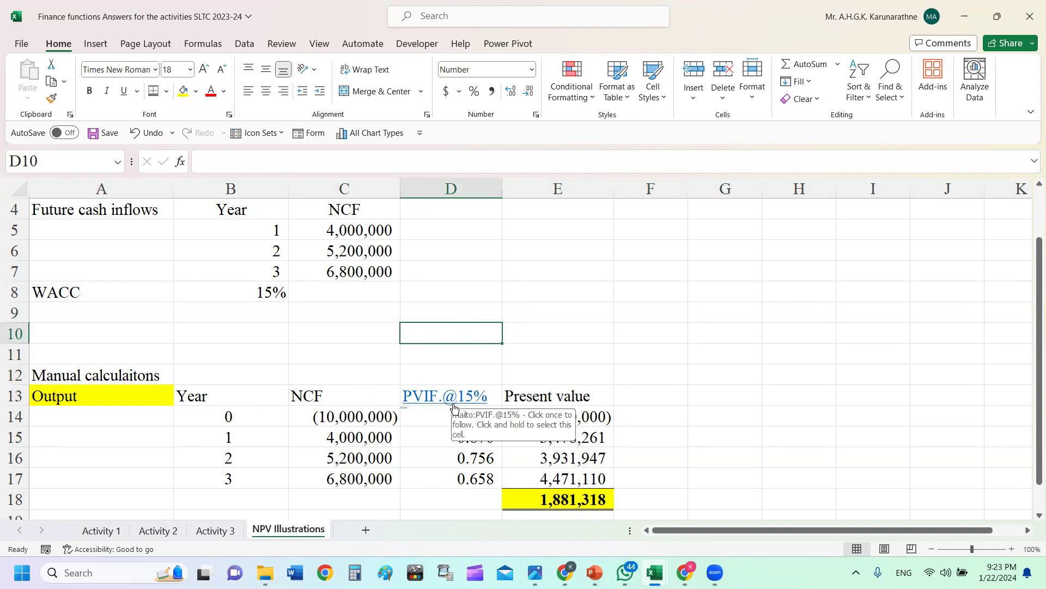
left_click(587, 342)
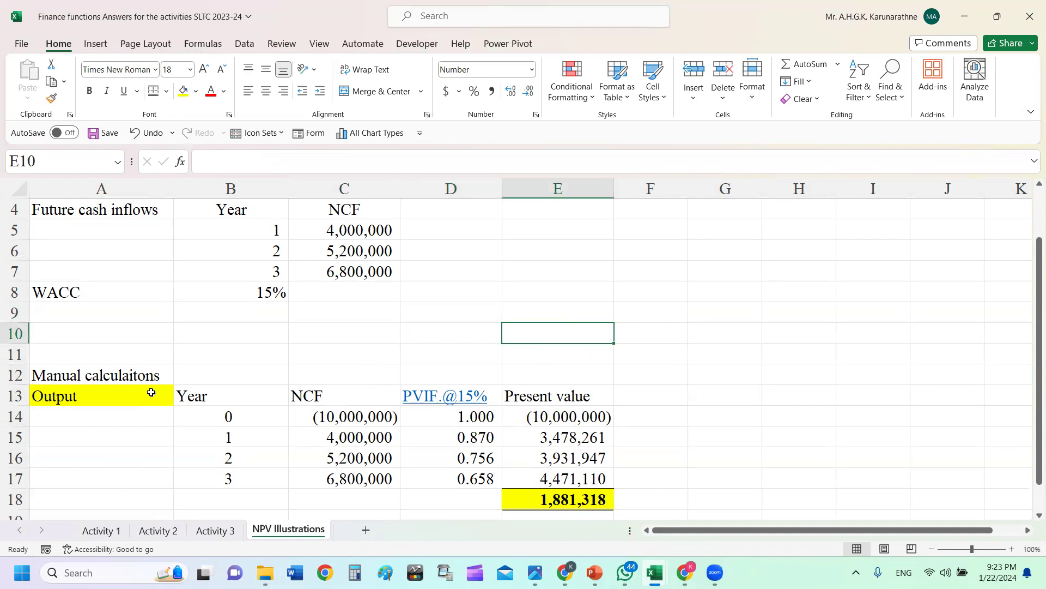
left_click(145, 375)
left_click(94, 317)
left_click(99, 337)
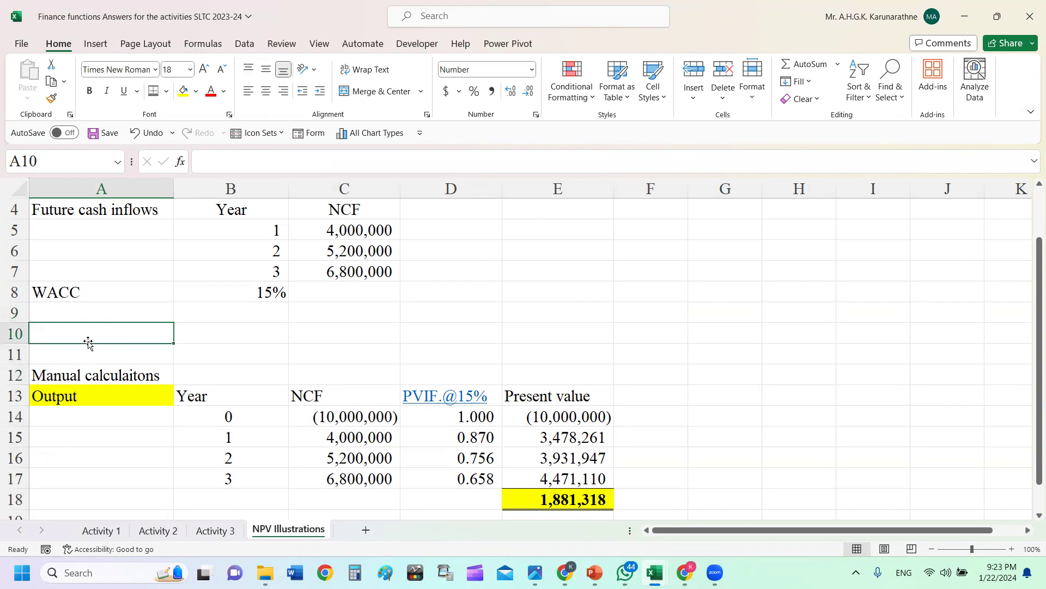
left_click(75, 391)
left_click_drag(76, 391, 92, 321)
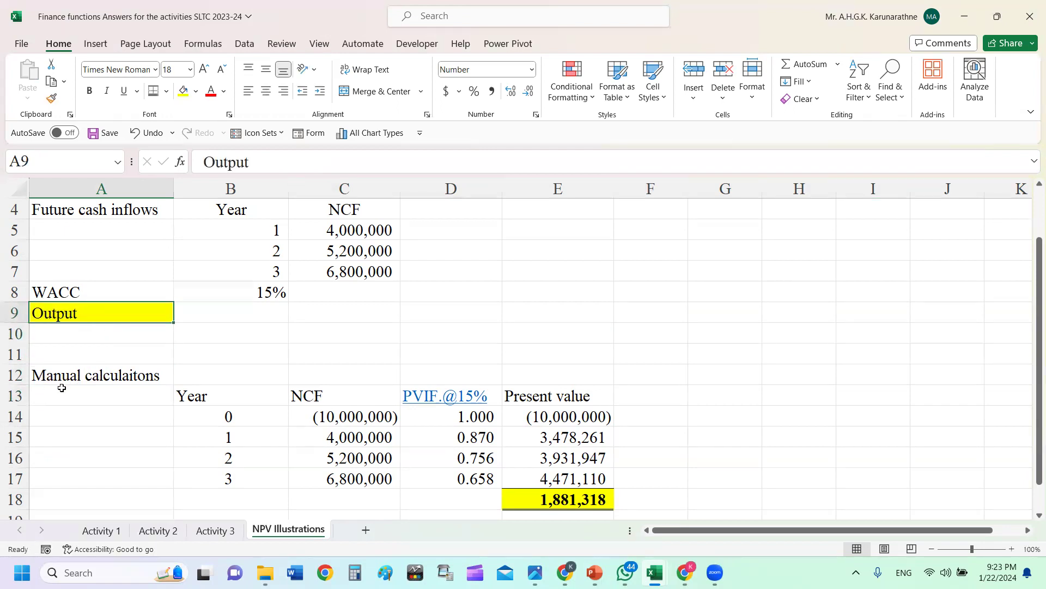
- Try inserting two blank rows at rows 10 and 11 below the Output label and undo the insertion
left_click_drag(14, 333, 20, 353)
right_click(20, 353)
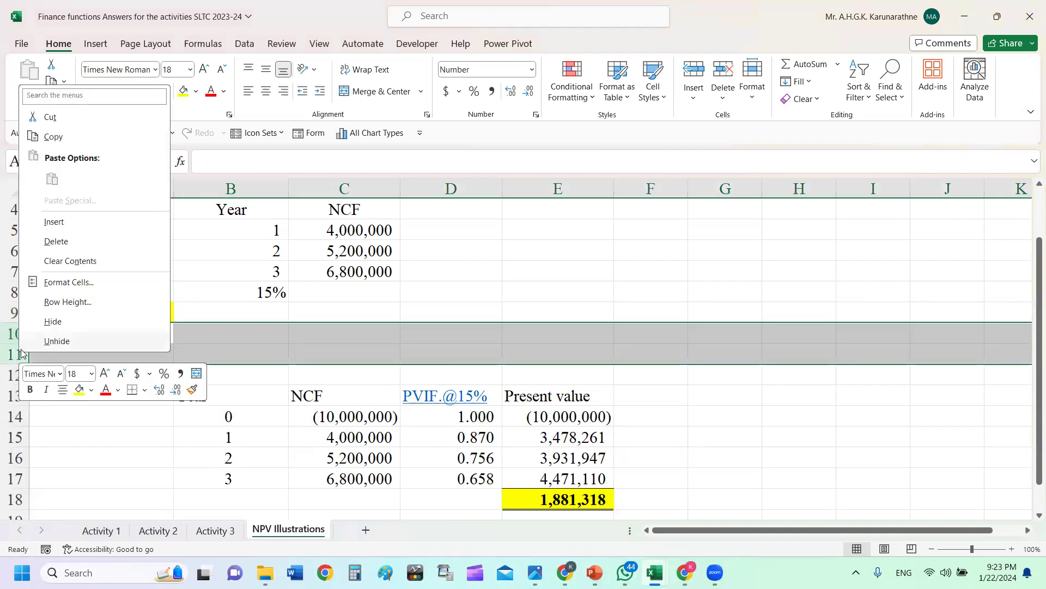
left_click(54, 221)
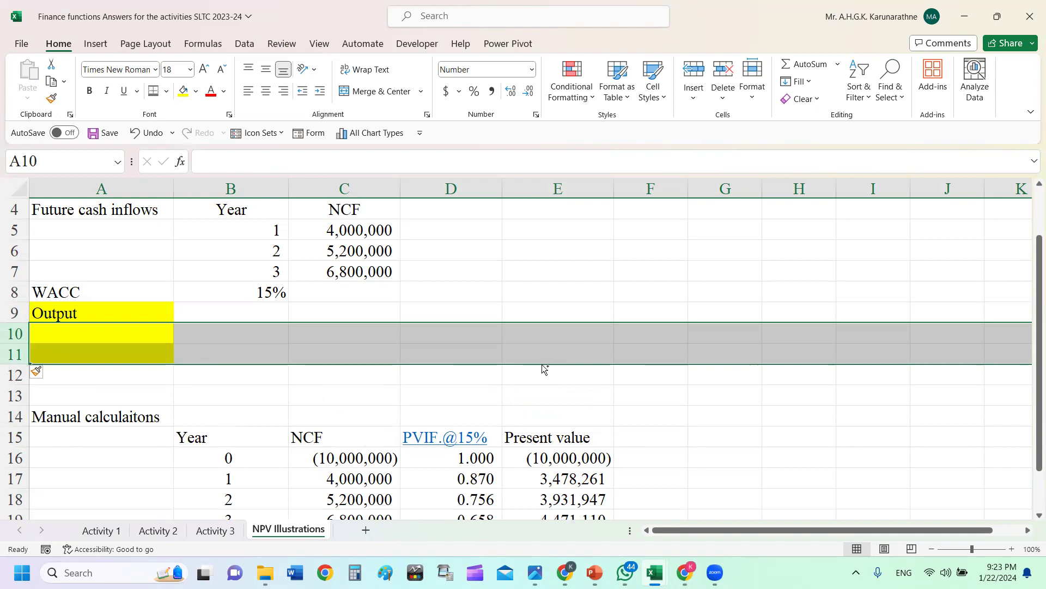
key("ctrl+z")
left_click(508, 355)
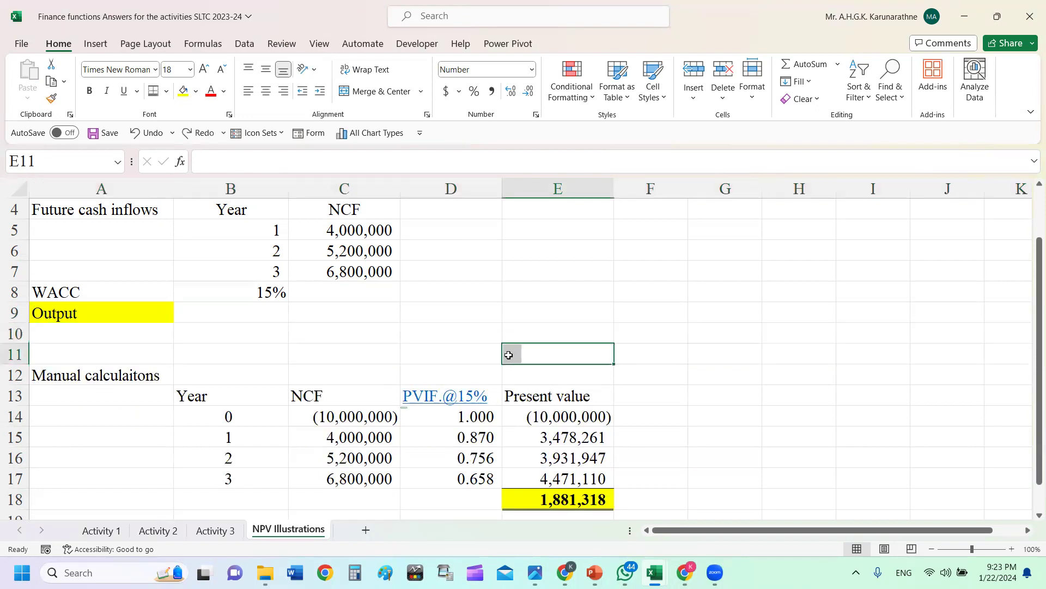
- Insert one blank row at row 11 above the manual calculations heading
right_click(21, 349)
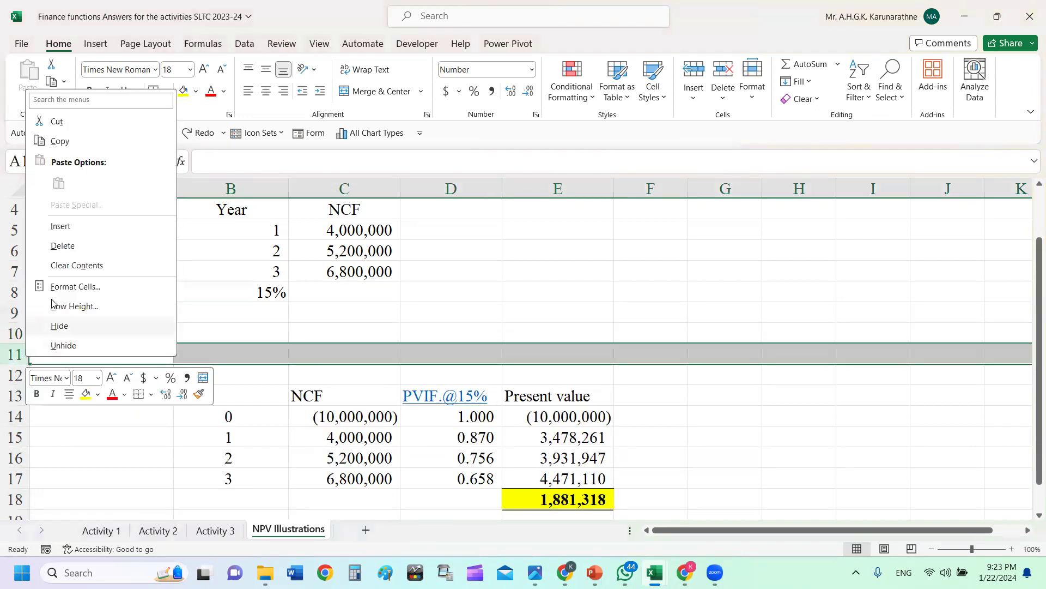
left_click(60, 232)
left_click_drag(523, 391, 523, 369)
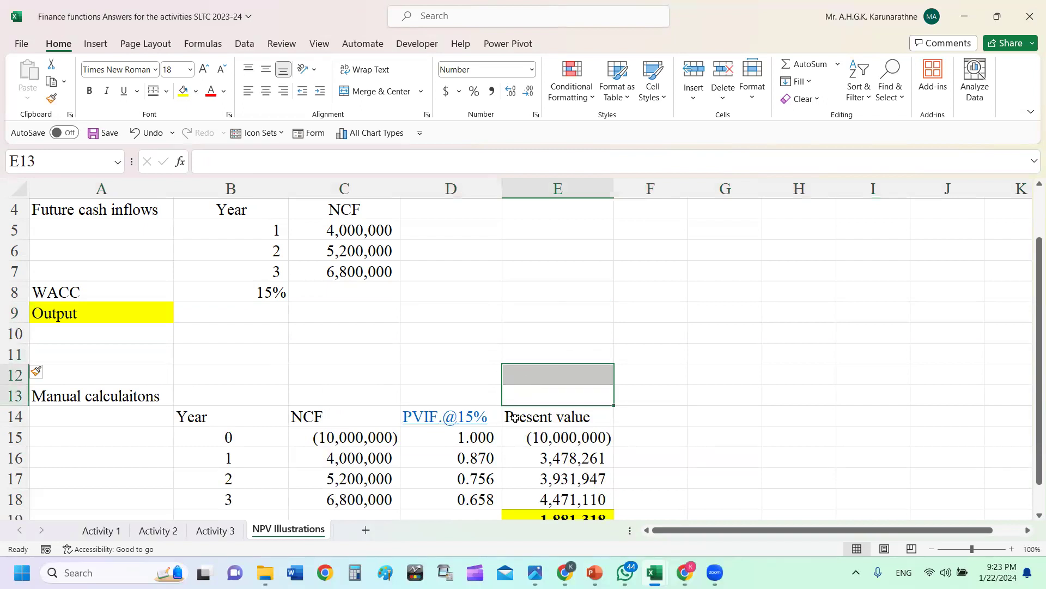
left_click(382, 349)
- Enter the label "Using Excel NPV formula" in A11
left_click(109, 352)
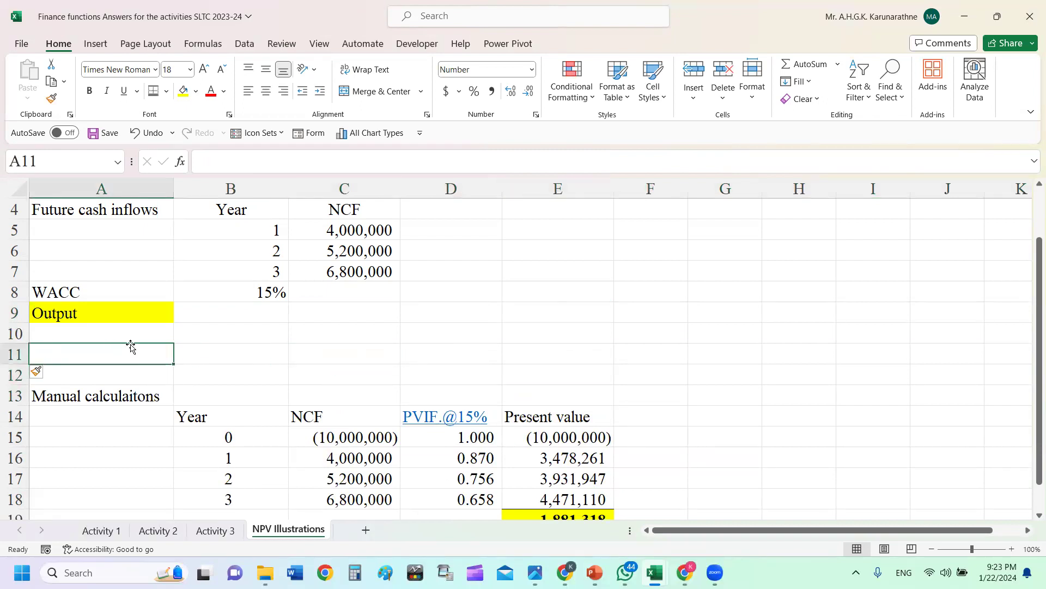
type("SUm")
key("BackSpace")
key("BackSpace")
key("BackSpace")
type("Usi")
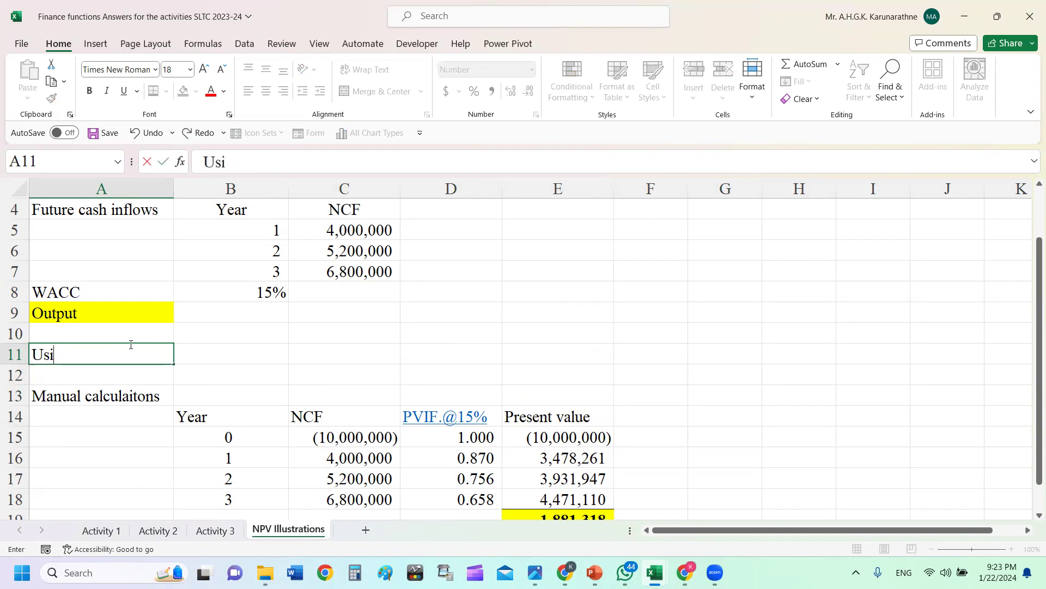
type("ng Excel")
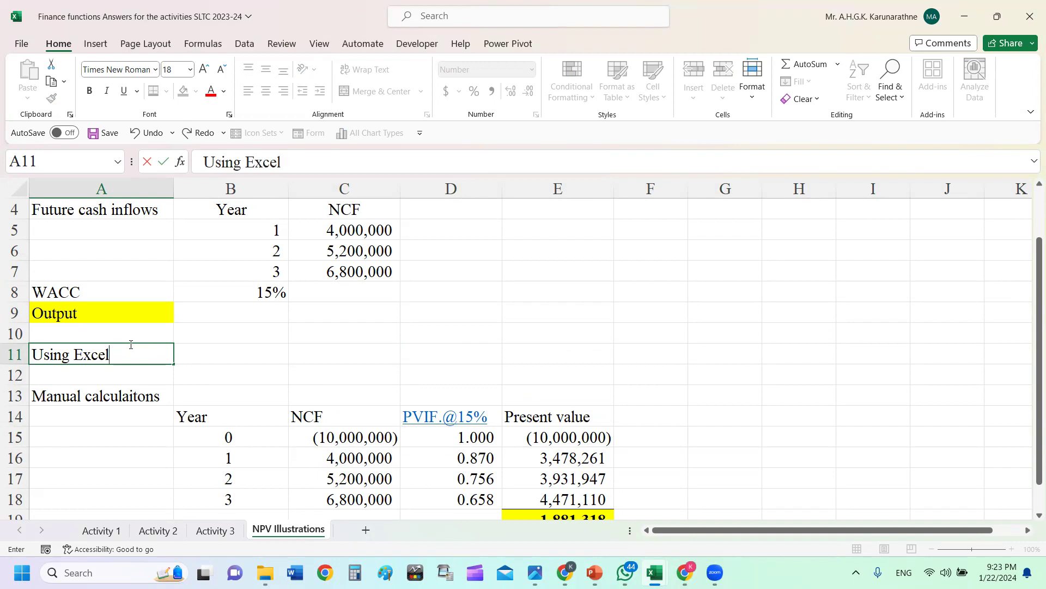
type(" NPV formula")
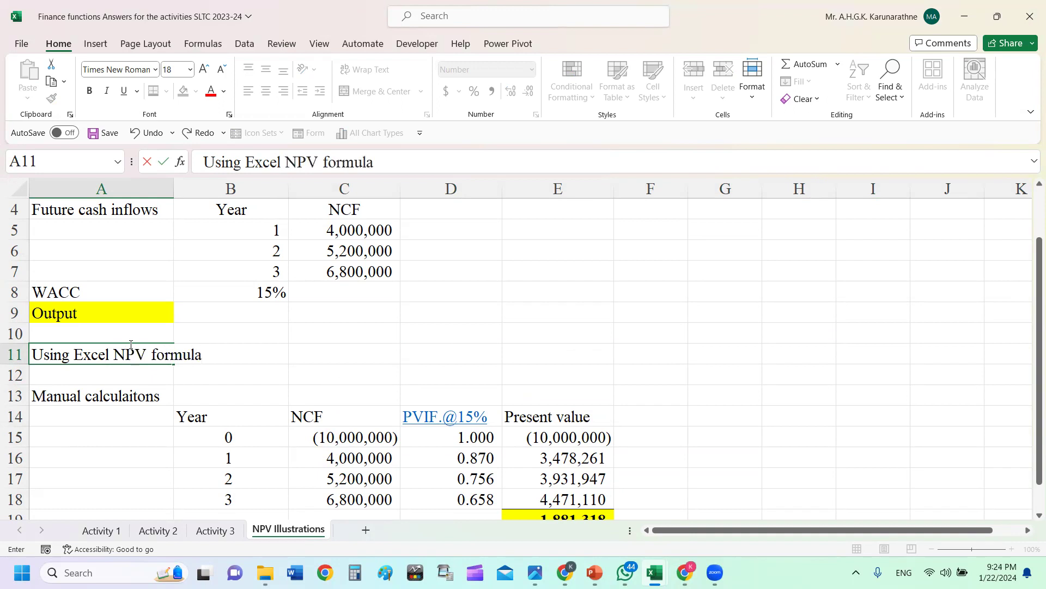
key("Return")
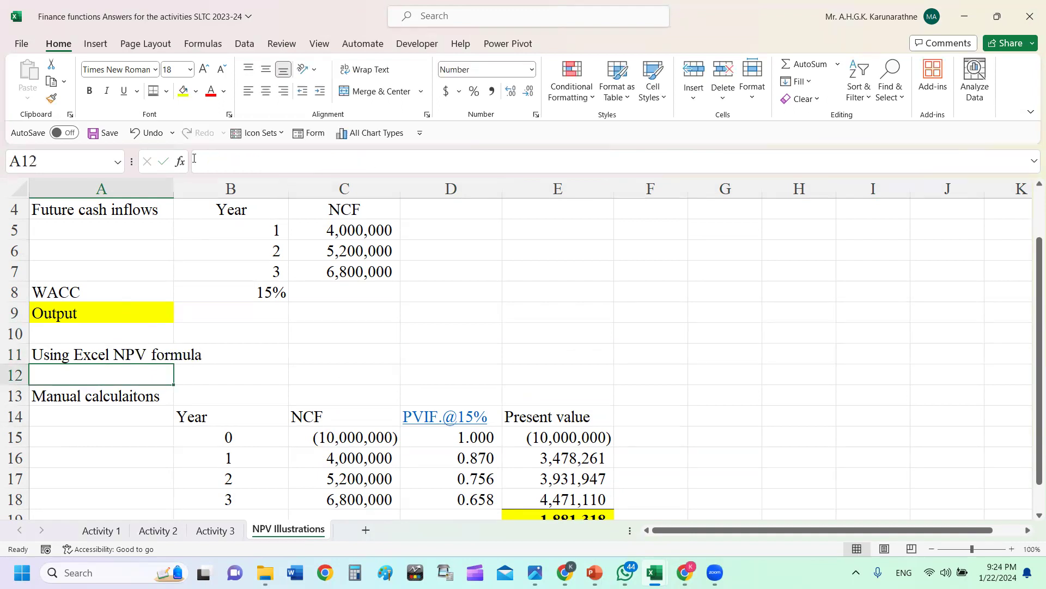
- Auto-fit the width of column A to its longest label
double_click(174, 188)
left_click_drag(594, 271, 594, 251)
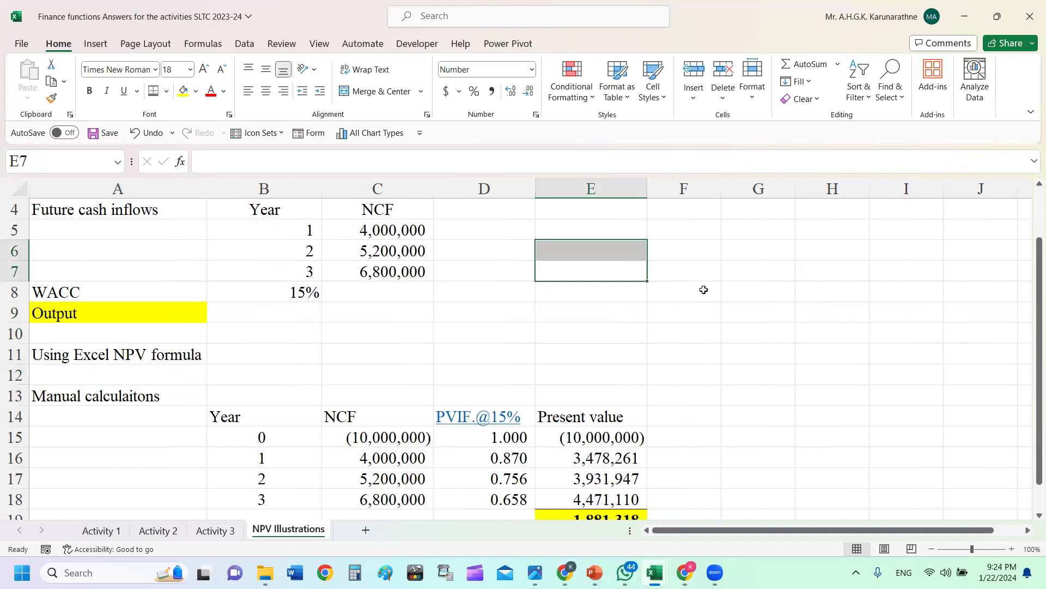
left_click(313, 327)
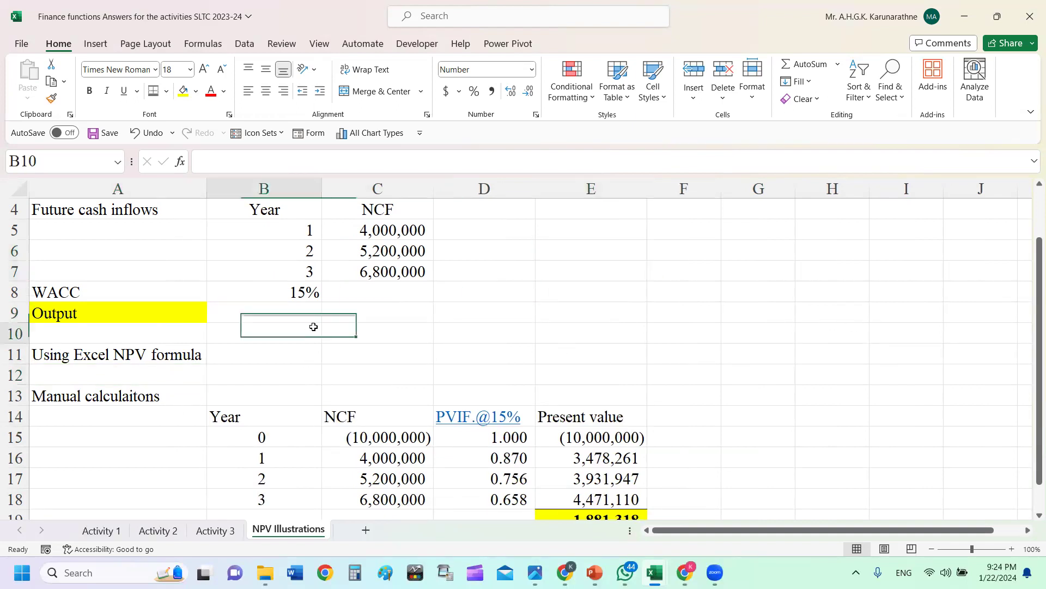
- Switch to PowerPoint to check the NPV function syntax slide and return to the finance functions workbook in Excel
left_click(273, 357)
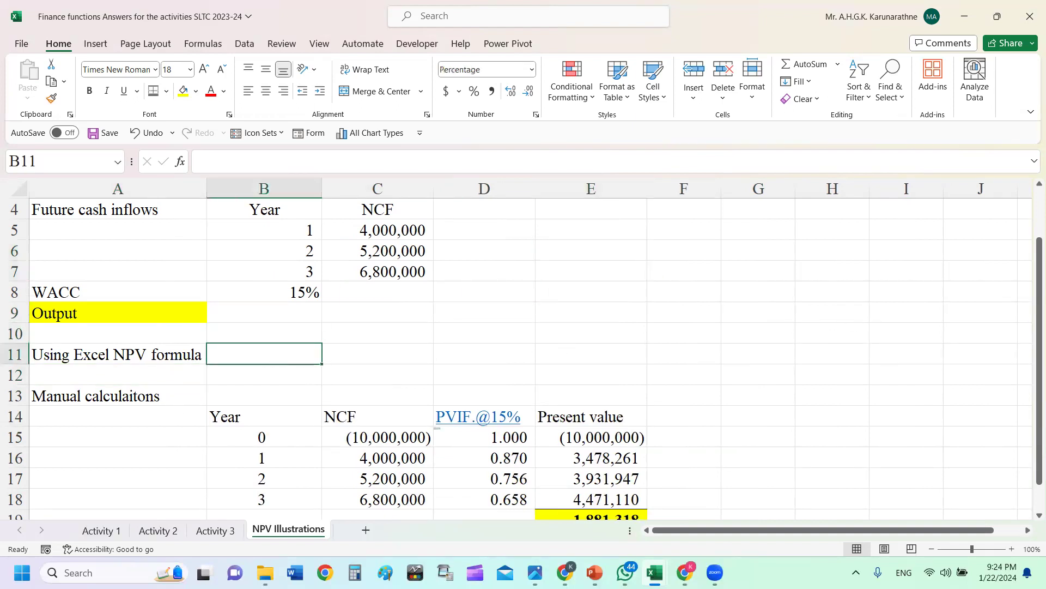
key("alt+Tab")
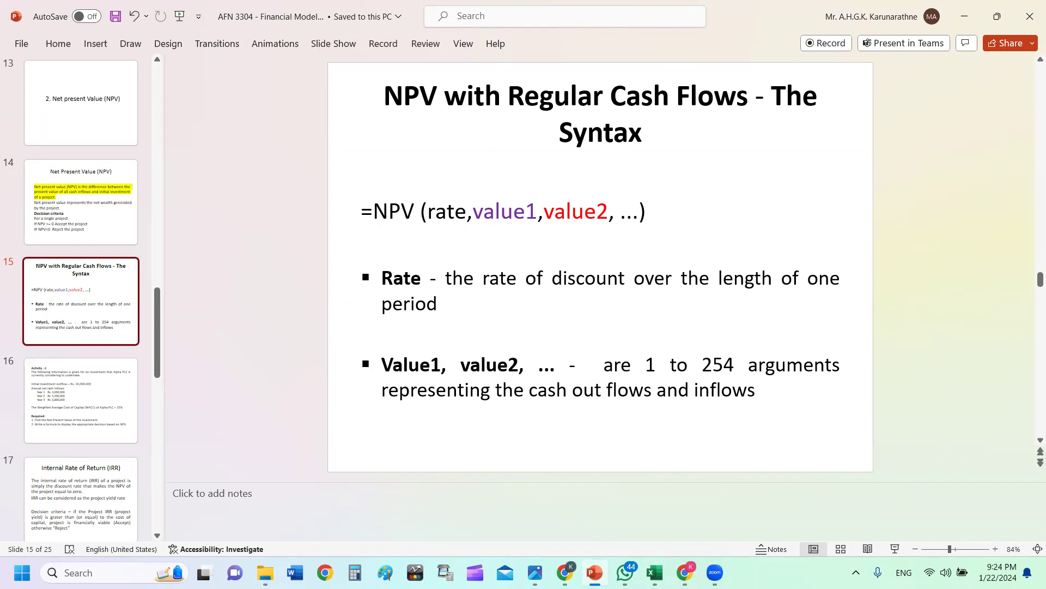
left_click(654, 573)
left_click(622, 502)
- Enter =NPV(B8,C5:C7) in B11, using the WACC as the rate and the three yearly inflows as values
type("=")
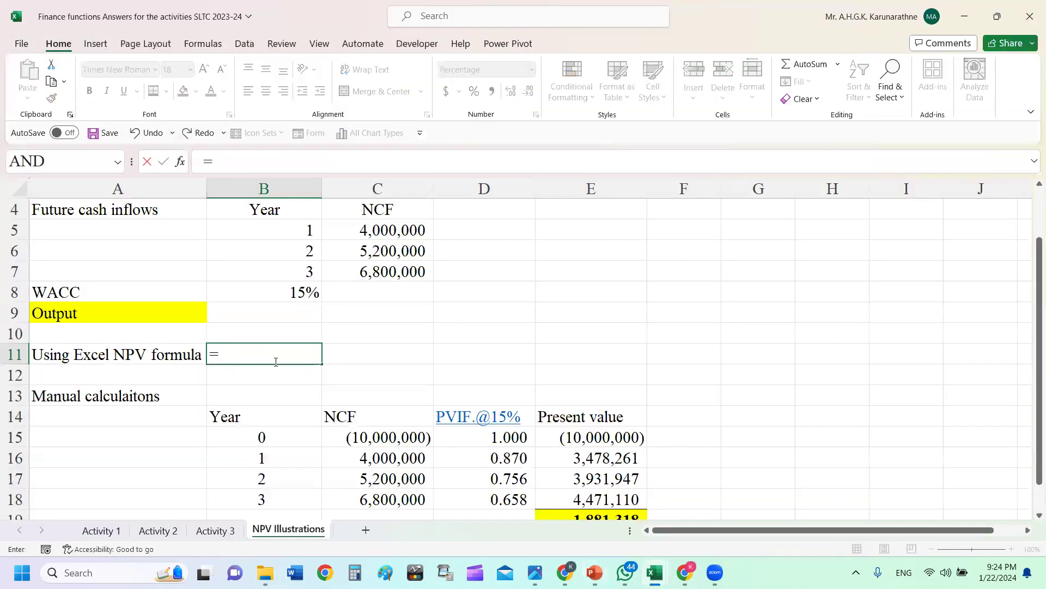
type("npv")
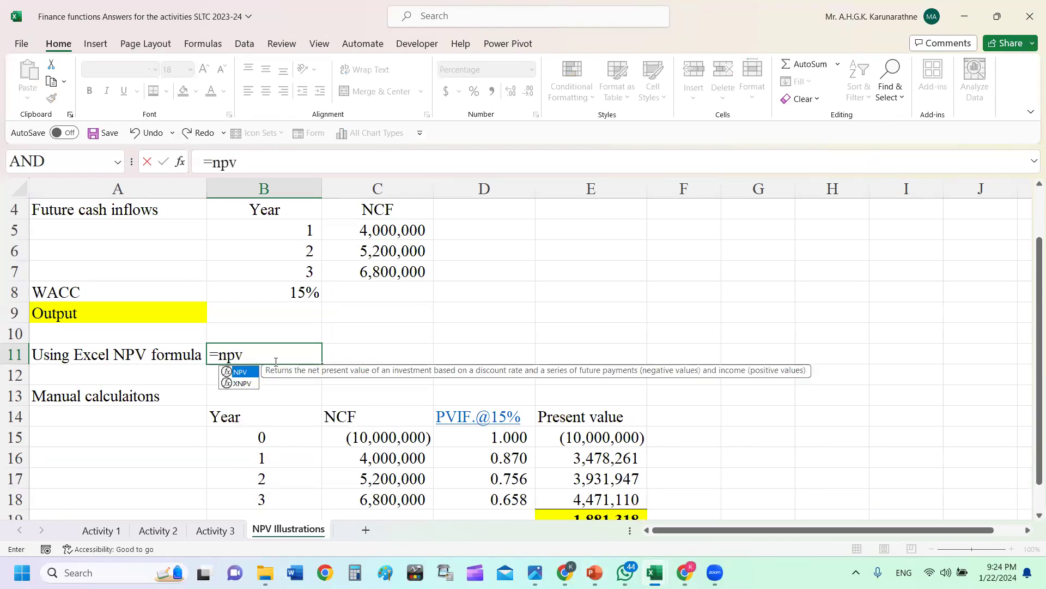
type("(")
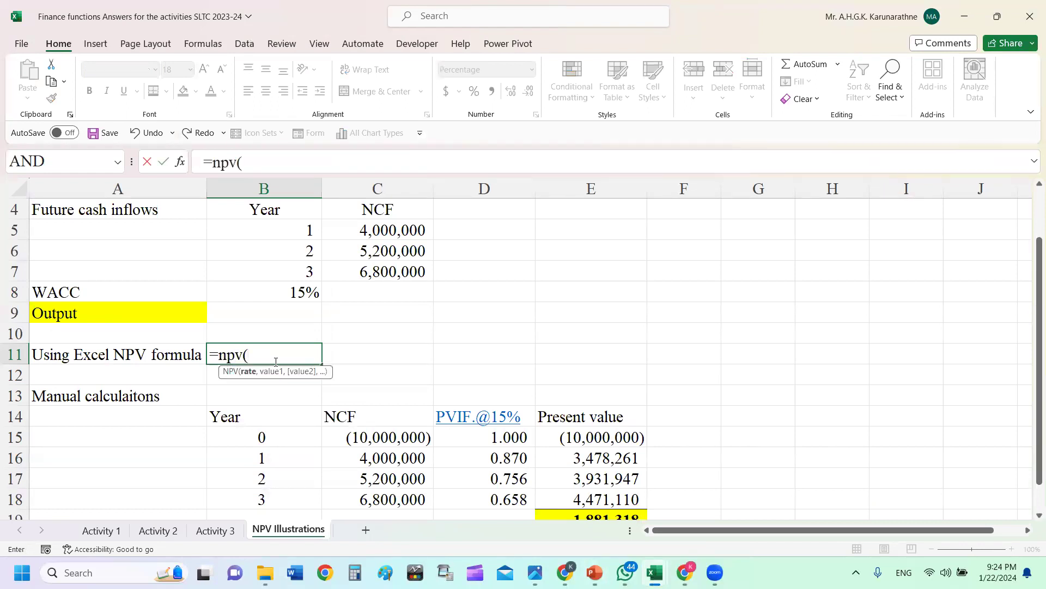
left_click(303, 293)
type(",")
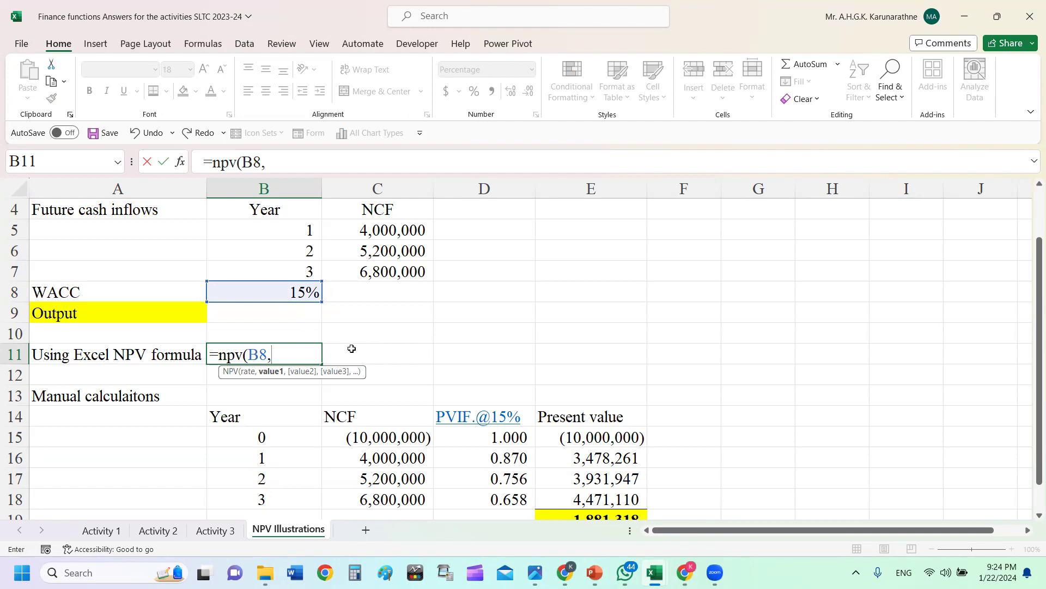
scroll(419, 317, "up", 1)
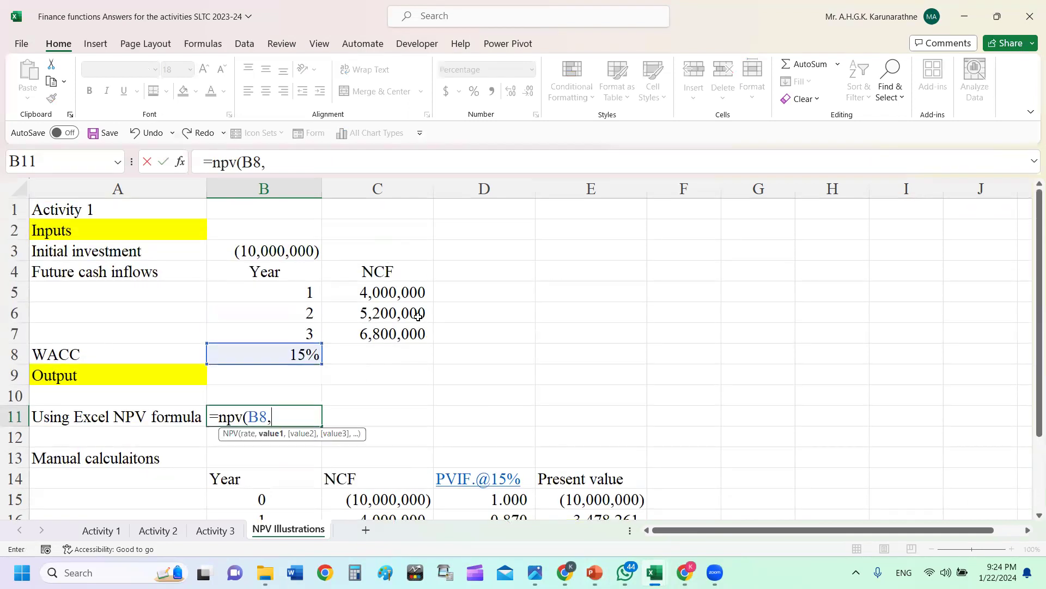
left_click_drag(402, 292, 402, 311)
left_click_drag(401, 311, 400, 331)
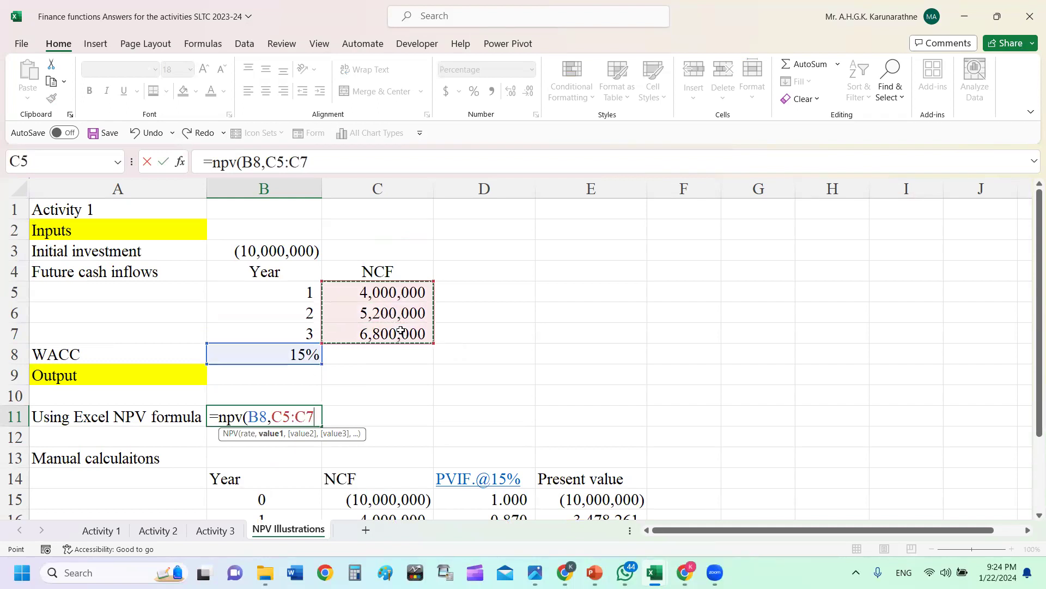
type(")")
key("Return")
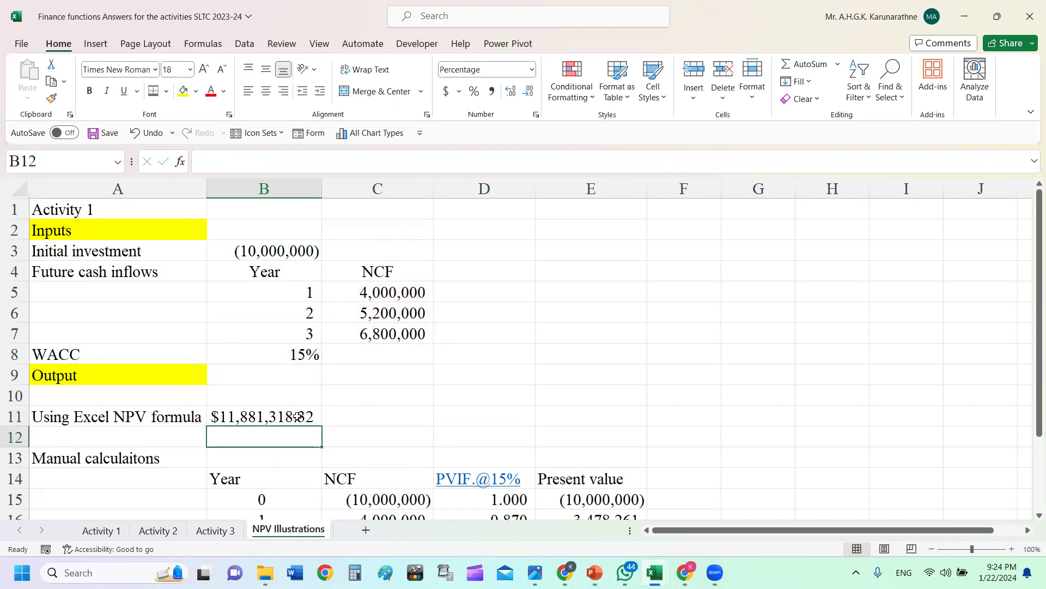
- Append +B3 to the NPV formula in B11 so the initial investment is included
scroll(302, 404, "down", 2)
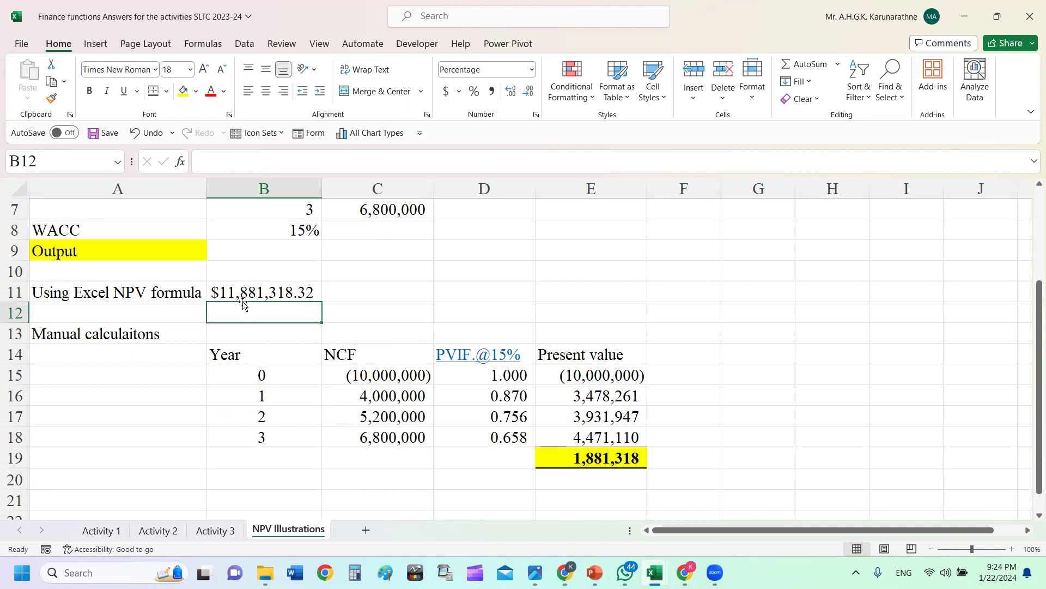
left_click(289, 293)
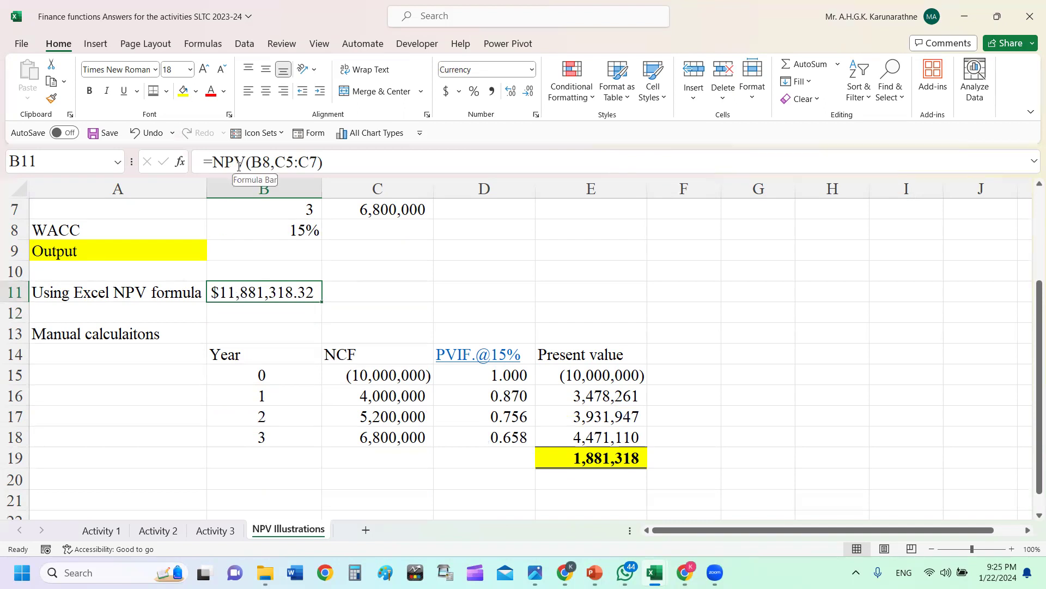
left_click(323, 162)
type("+")
scroll(451, 251, "up", 2)
left_click(315, 255)
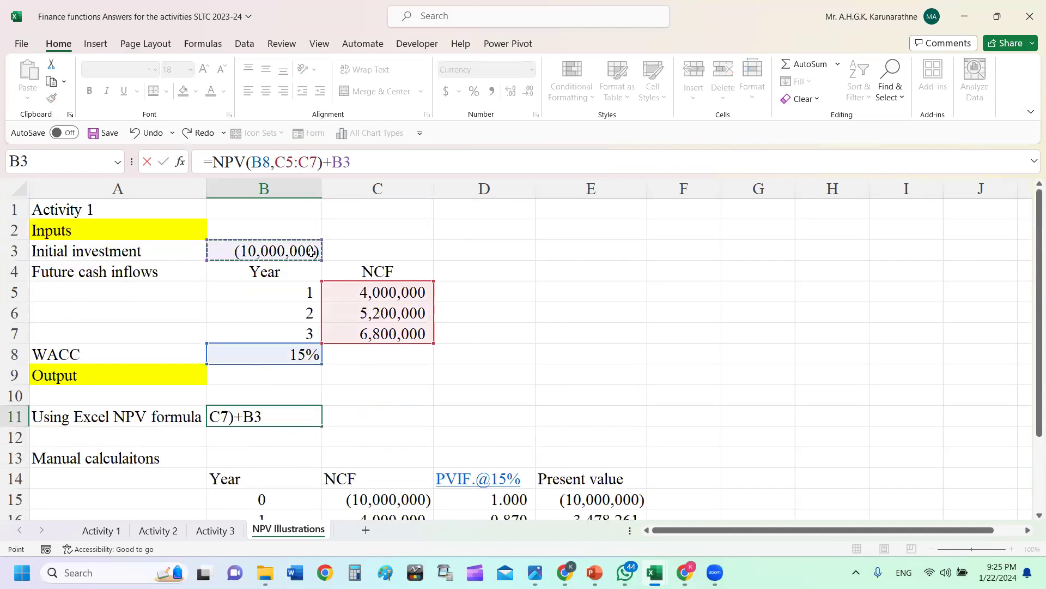
key("Return")
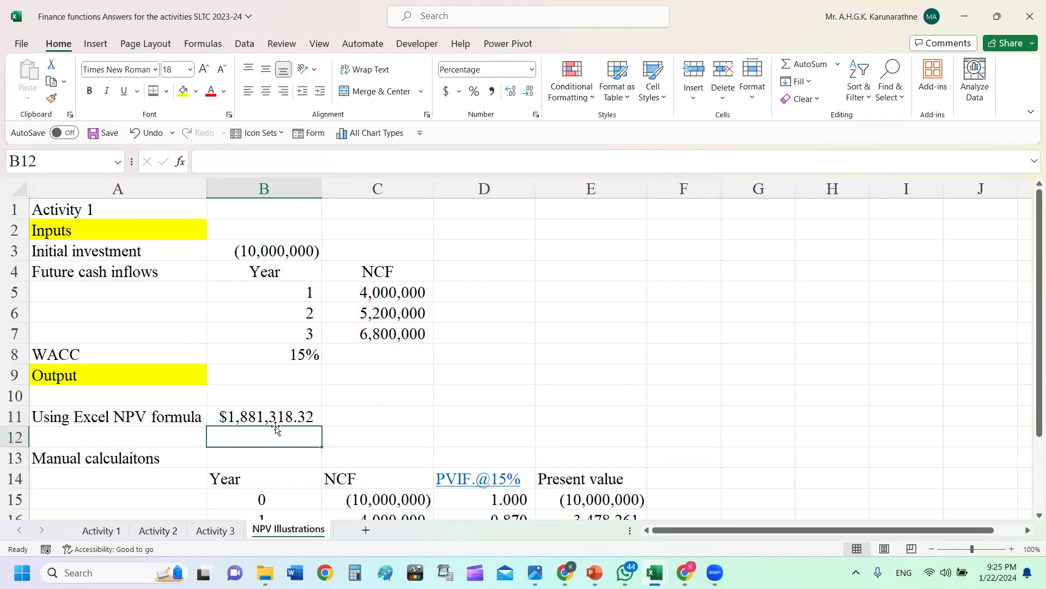
- Remove the dollar symbol from B11 by setting its currency symbol to None
scroll(404, 421, "down", 1)
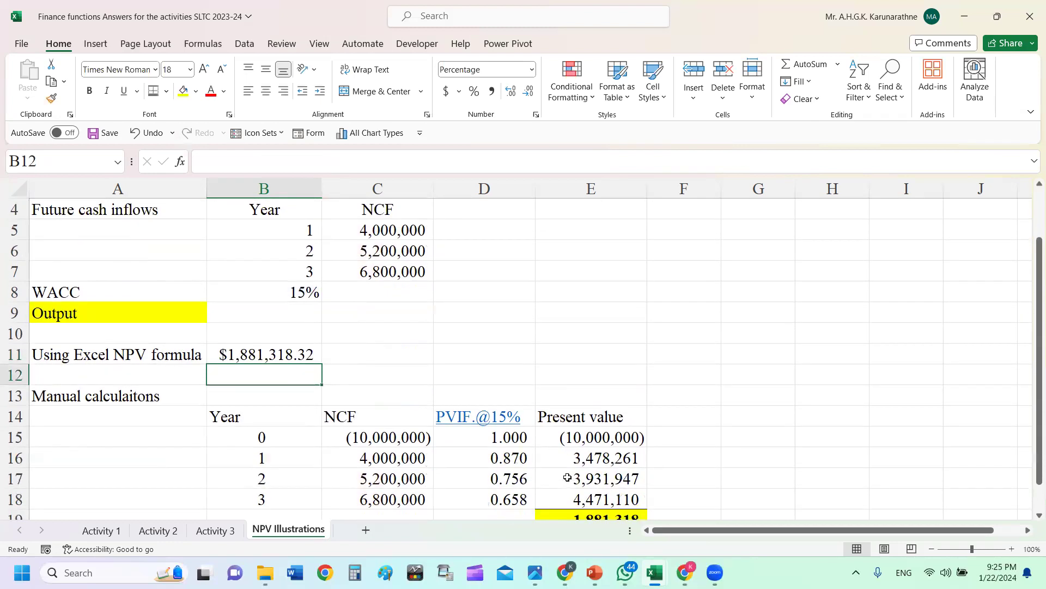
scroll(565, 484, "down", 1)
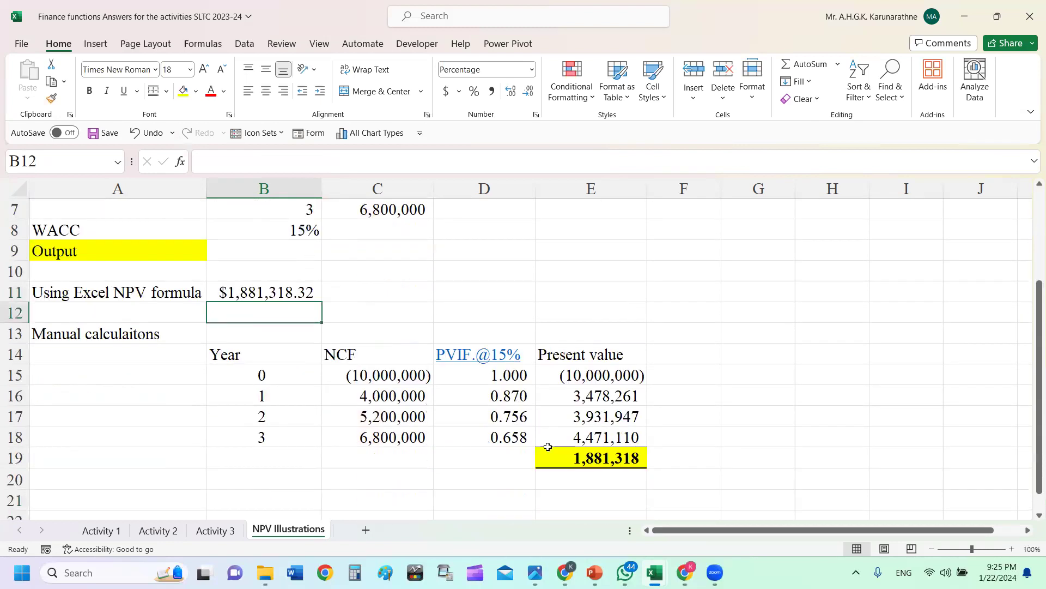
left_click(224, 292)
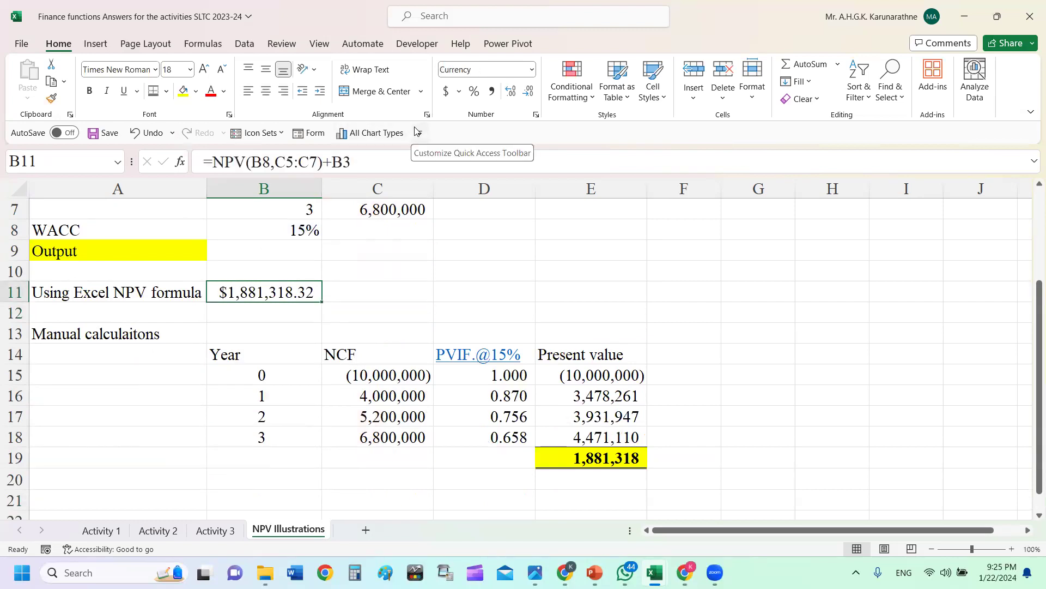
left_click(532, 71)
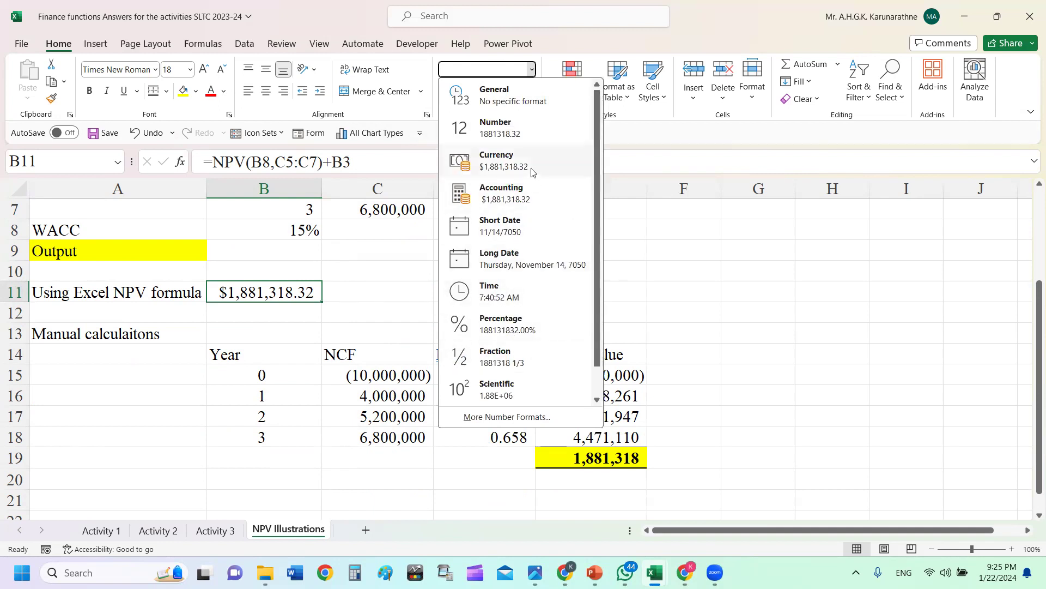
left_click(273, 289)
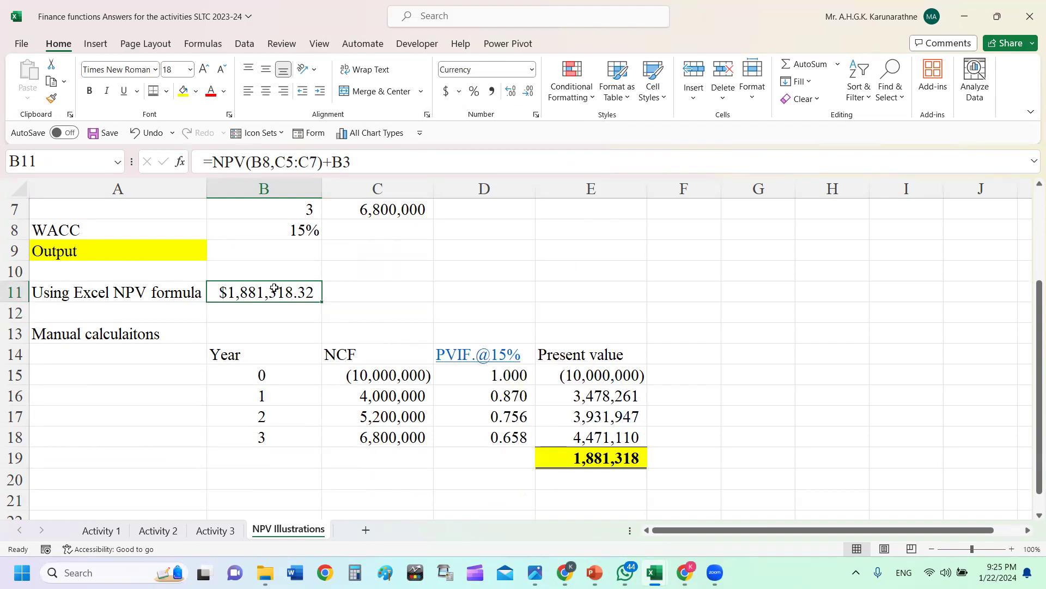
key("ctrl+1")
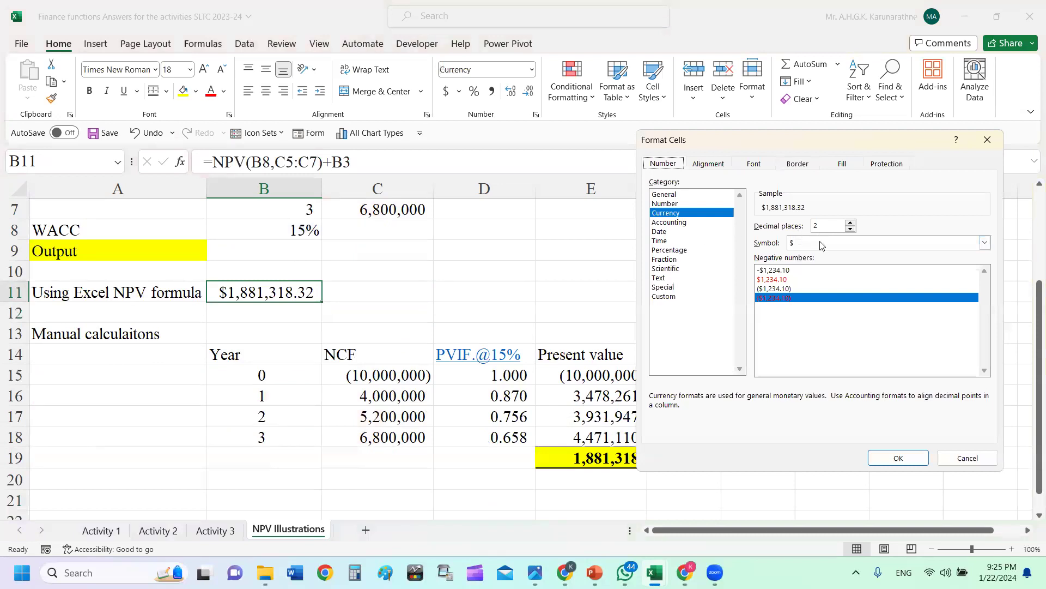
left_click(983, 243)
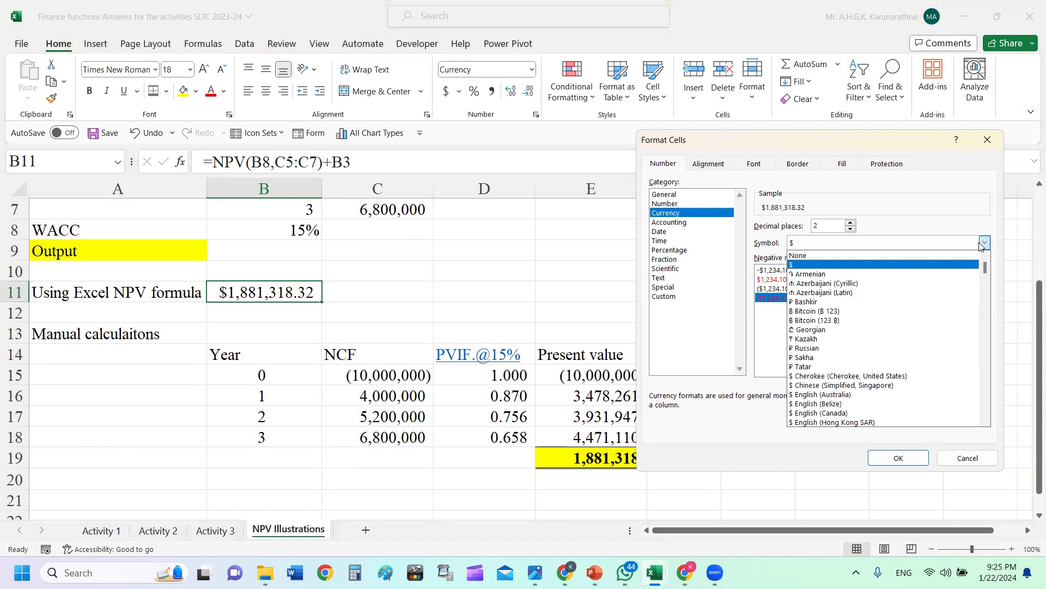
left_click(837, 256)
left_click(898, 458)
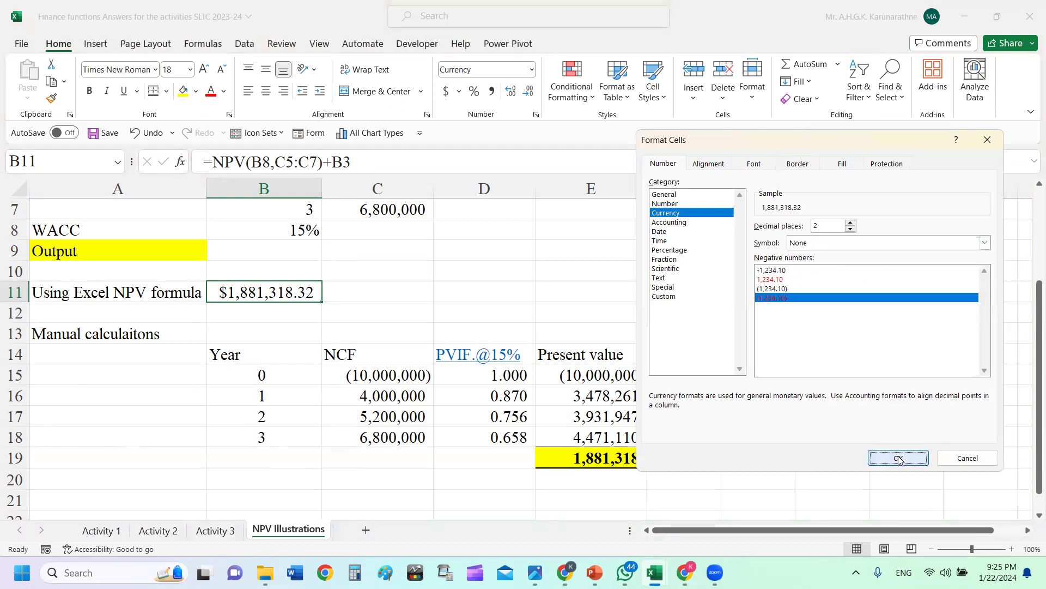
left_click(428, 246)
left_click(597, 280)
- Reduce the NPV result in B11 to zero decimal places
left_click(274, 292)
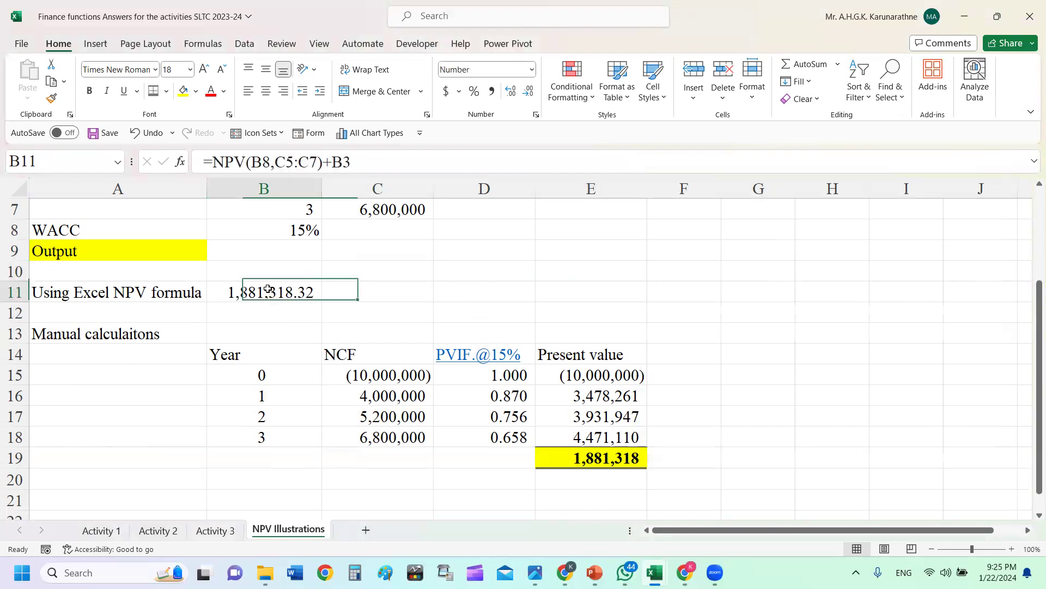
left_click(529, 96)
left_click(529, 96)
left_click(675, 214)
left_click(675, 273)
left_click(275, 296)
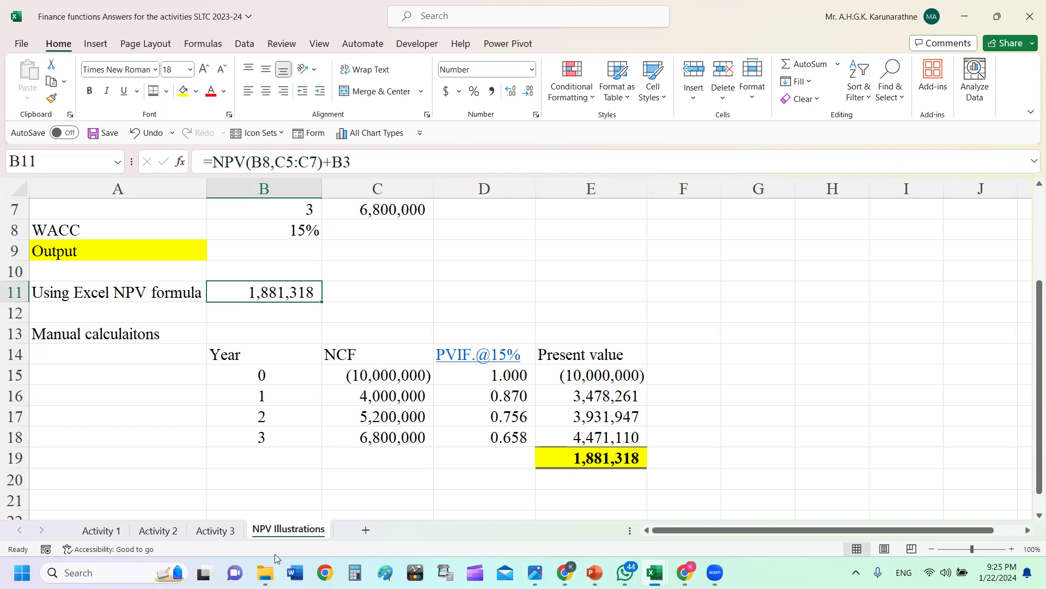
- Compare the manual calculation with the NPV formula in B11 and examine its +B3 initial investment term
scroll(304, 373, "down", 2)
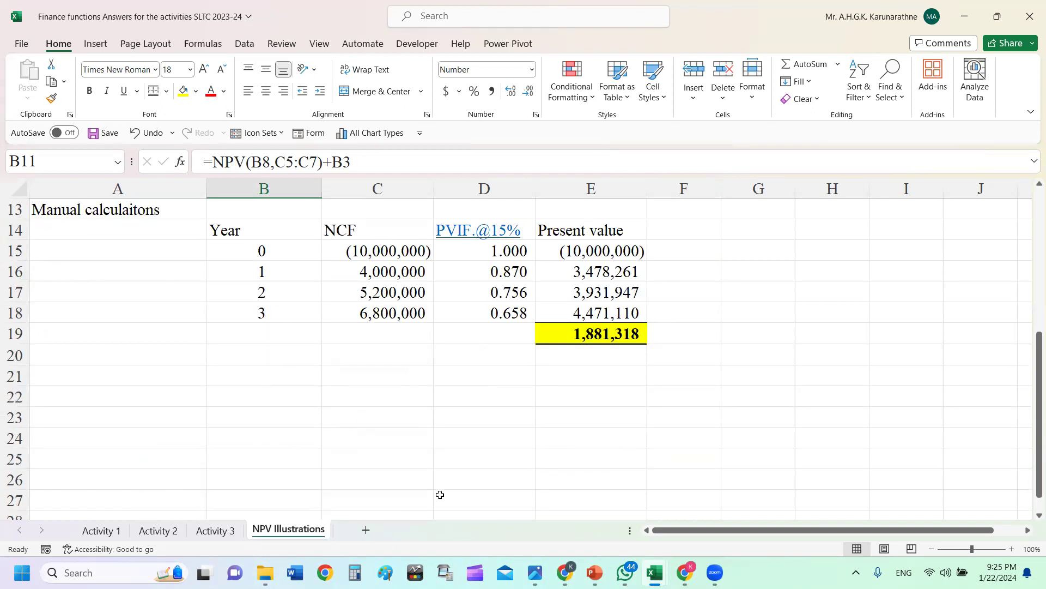
scroll(281, 336, "up", 2)
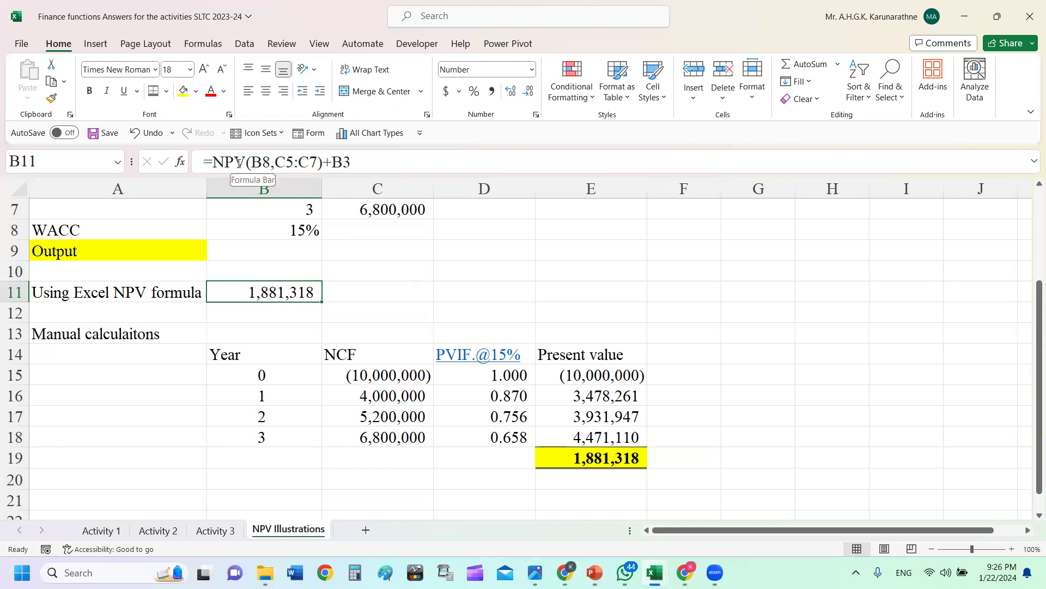
left_click(352, 158)
left_click_drag(351, 158, 326, 159)
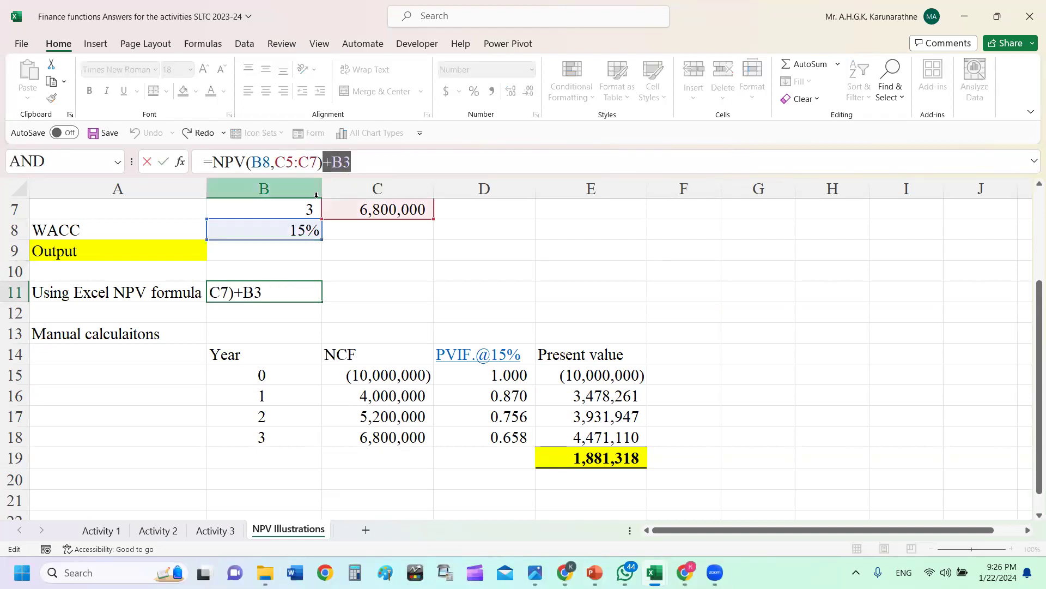
key("Return")
left_click(417, 284)
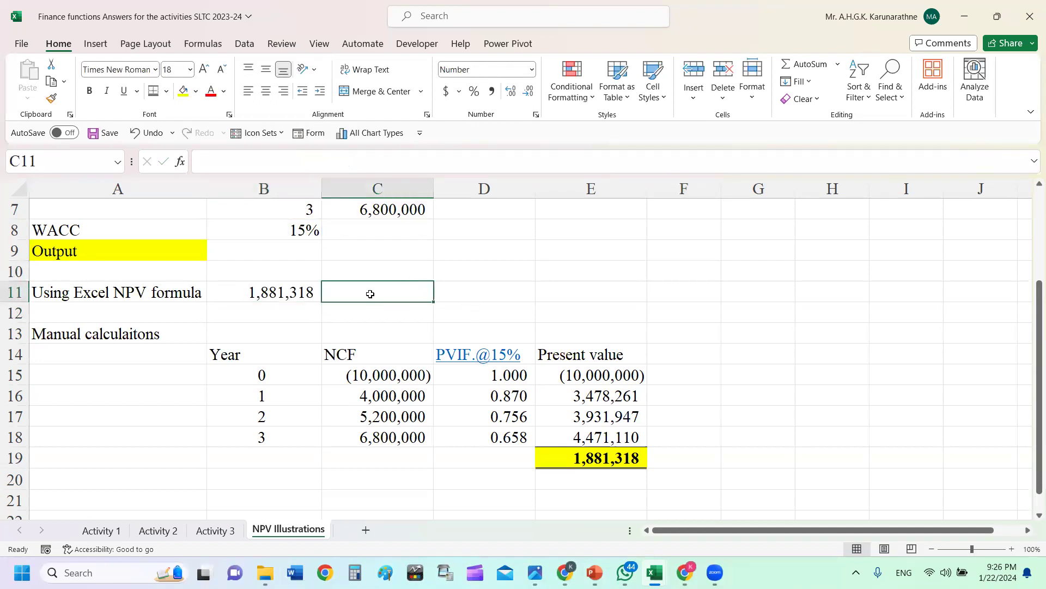
- Fill the NPV formula result in B11 with yellow
left_click(280, 294)
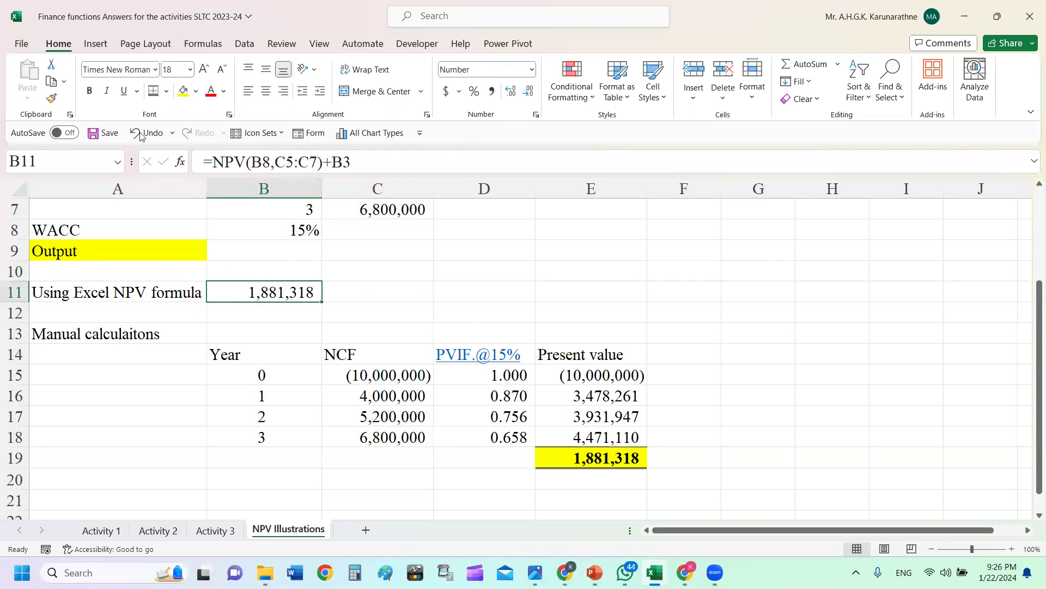
left_click(183, 93)
left_click(467, 277)
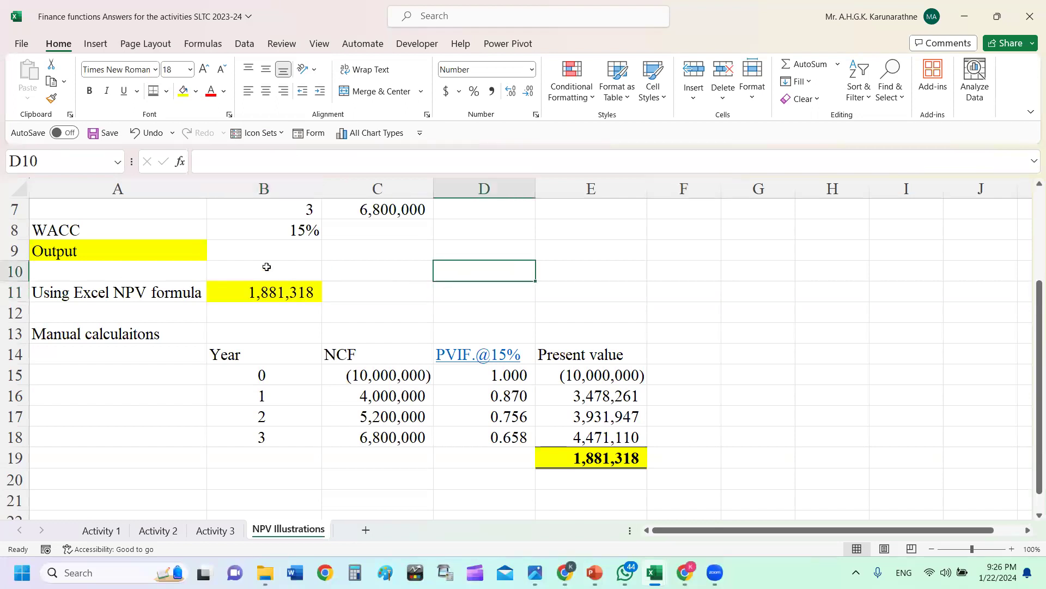
- Fill the NPV formula result in B11 with light green
left_click(288, 293)
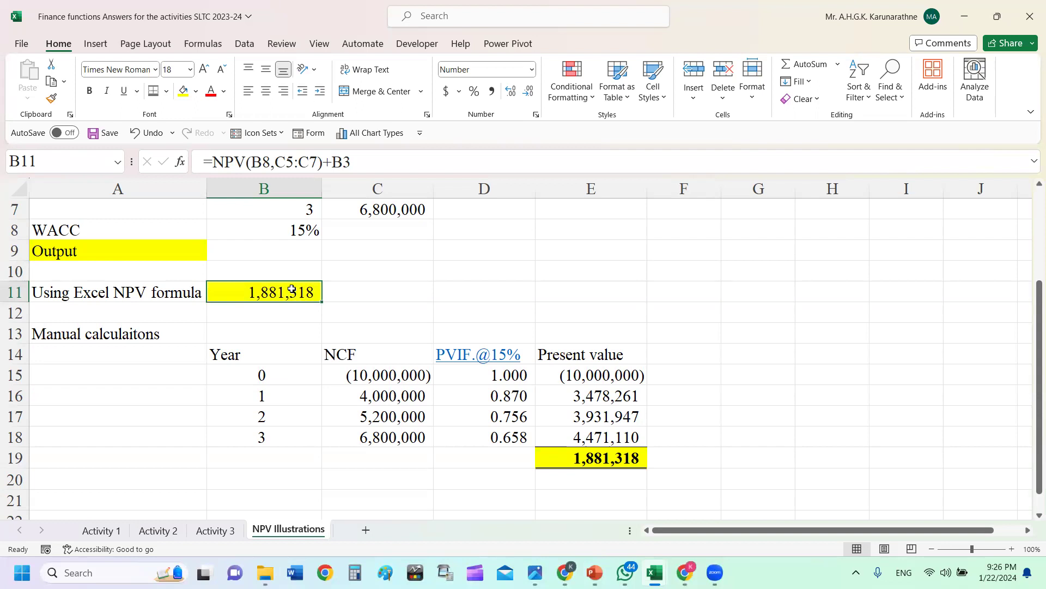
scroll(407, 279, "up", 1)
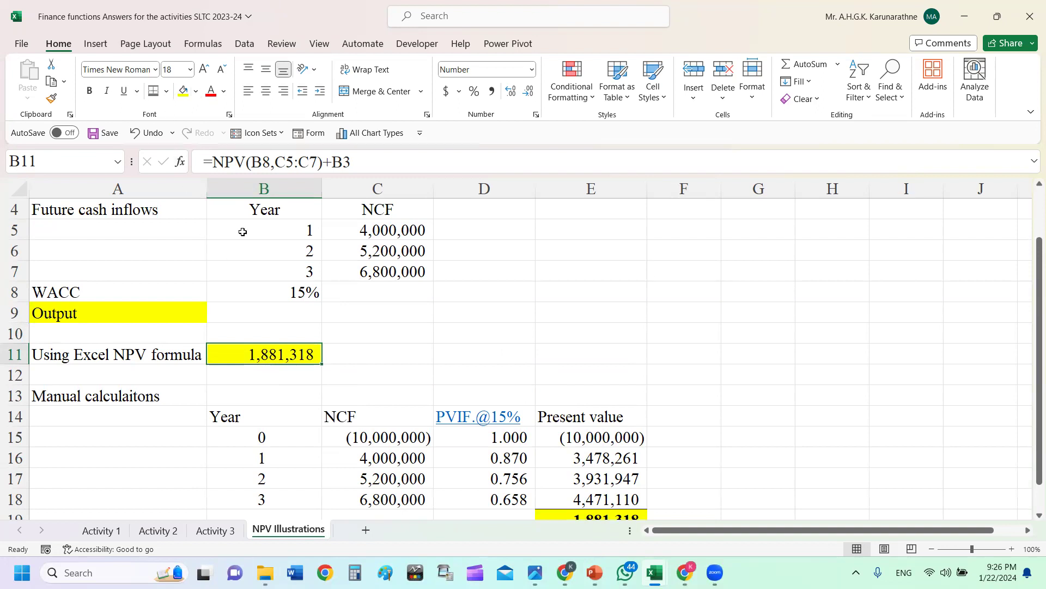
left_click(196, 94)
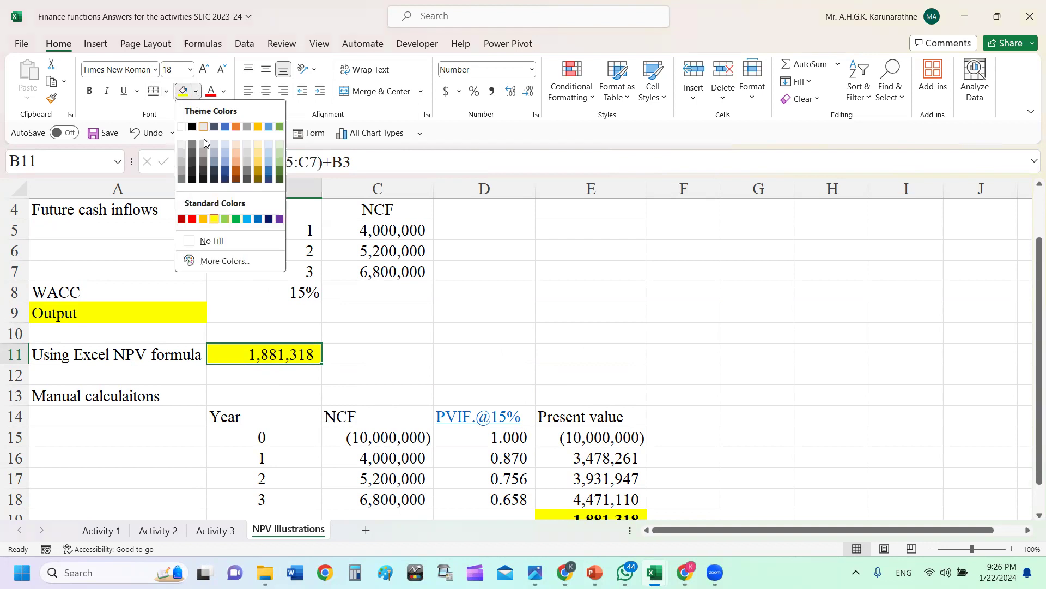
left_click(281, 157)
left_click(582, 288)
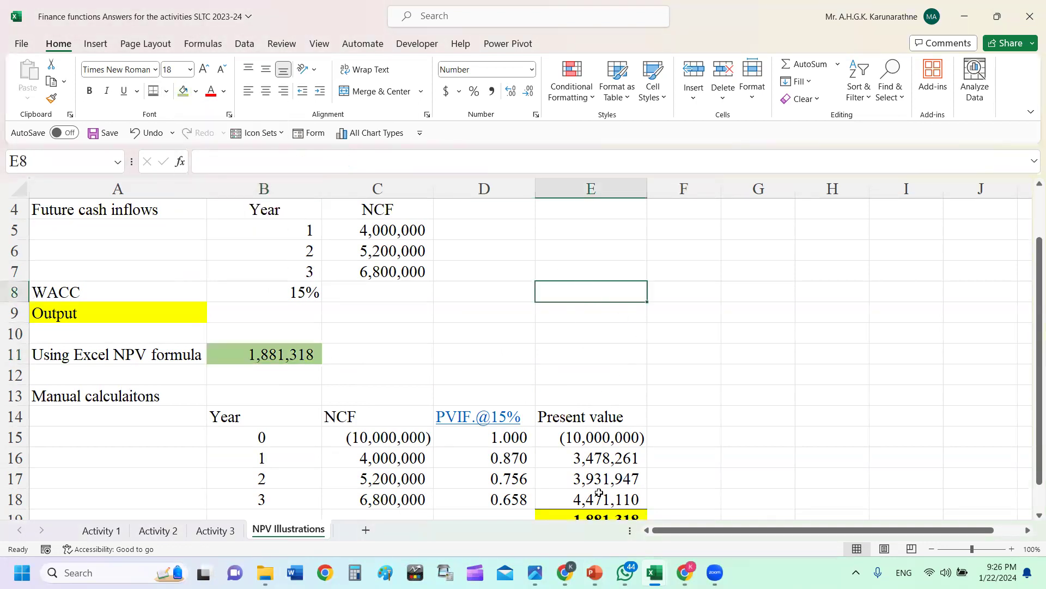
- Switch to PowerPoint and show slide 17, Internal Rate of Return (IRR), after the Activity 1 slide
mouse_move(654, 573)
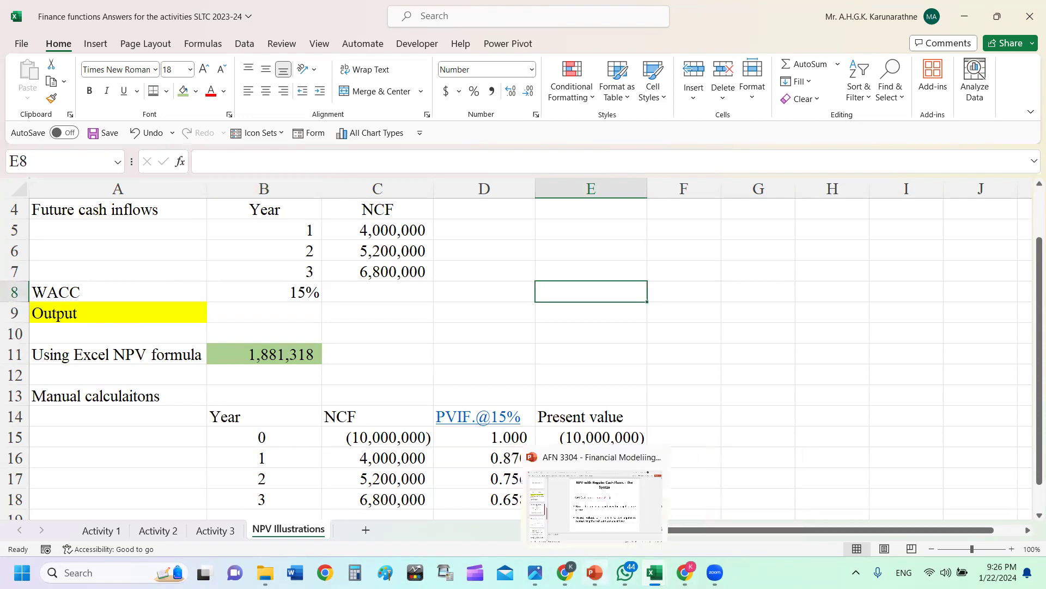
left_click(597, 559)
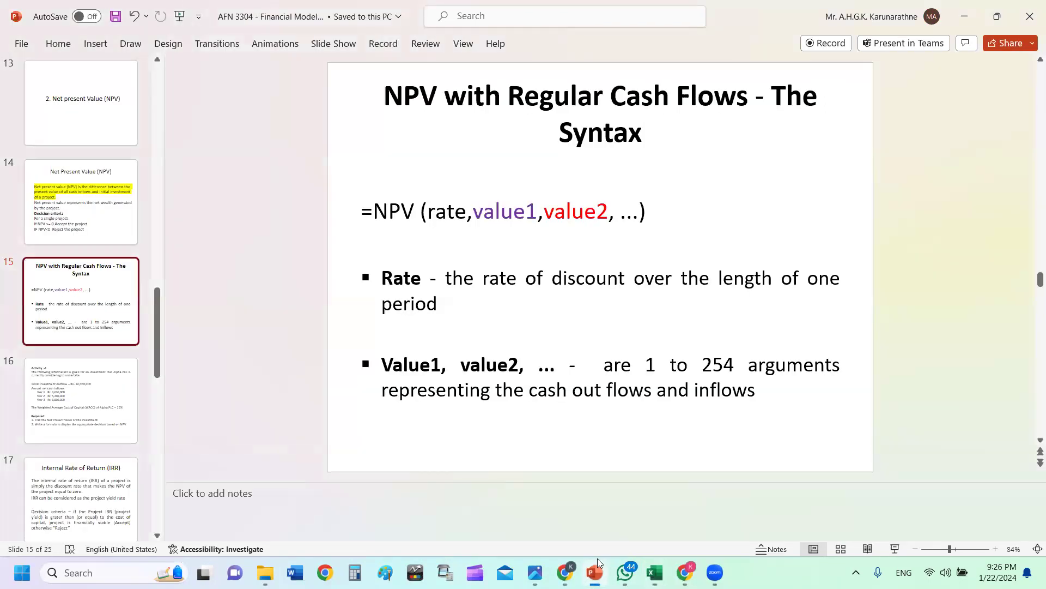
left_click(111, 420)
scroll(111, 419, "down", 1)
scroll(88, 406, "down", 1)
left_click(77, 397)
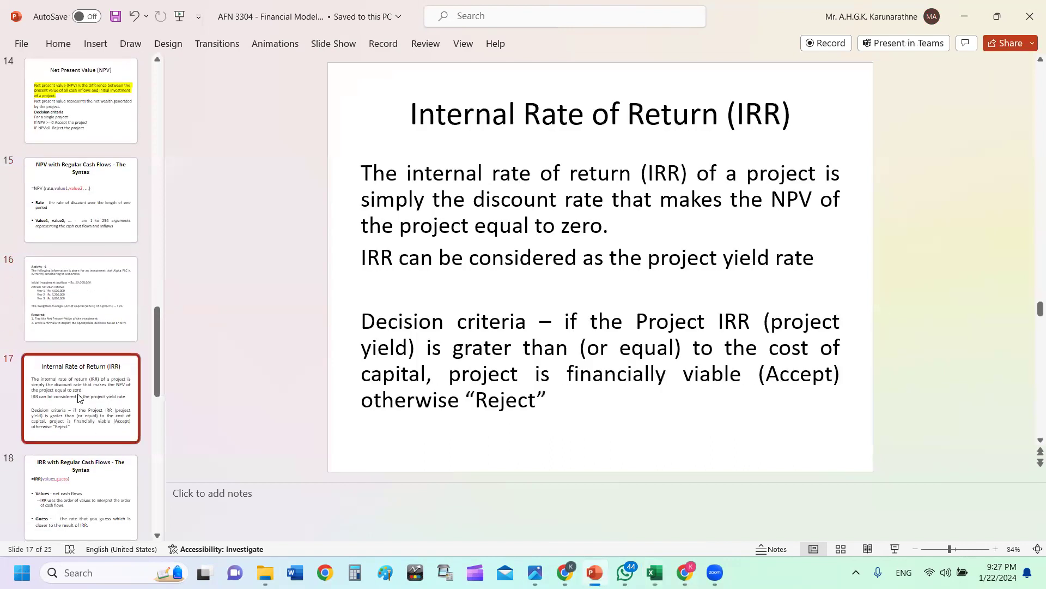
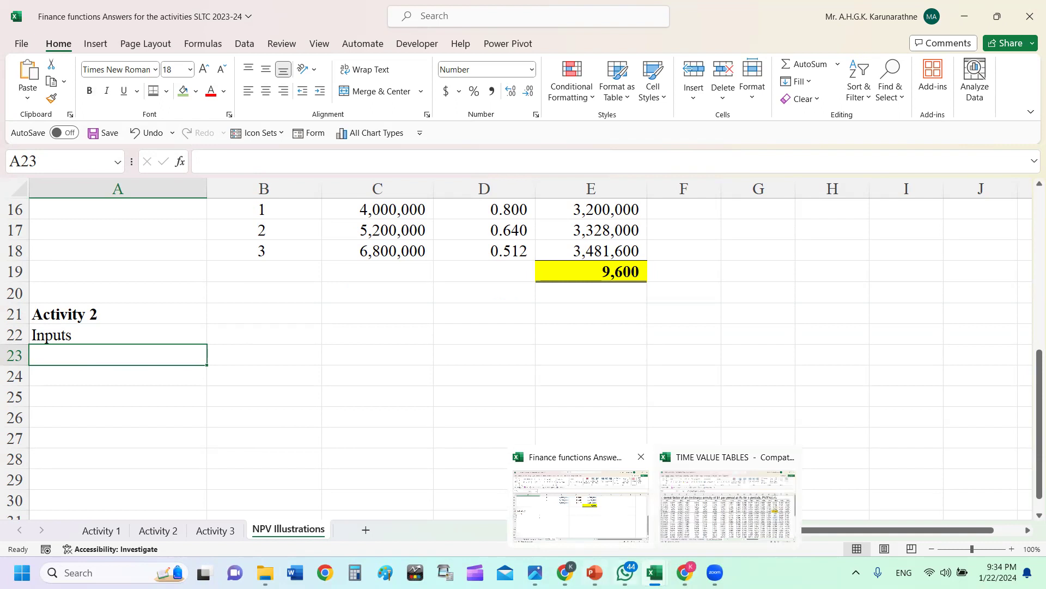
- Copy the Year and NCF(Rs.Mn) cash flow table from the Activity 2 slide and switch back to the Excel workbook
left_click(396, 216)
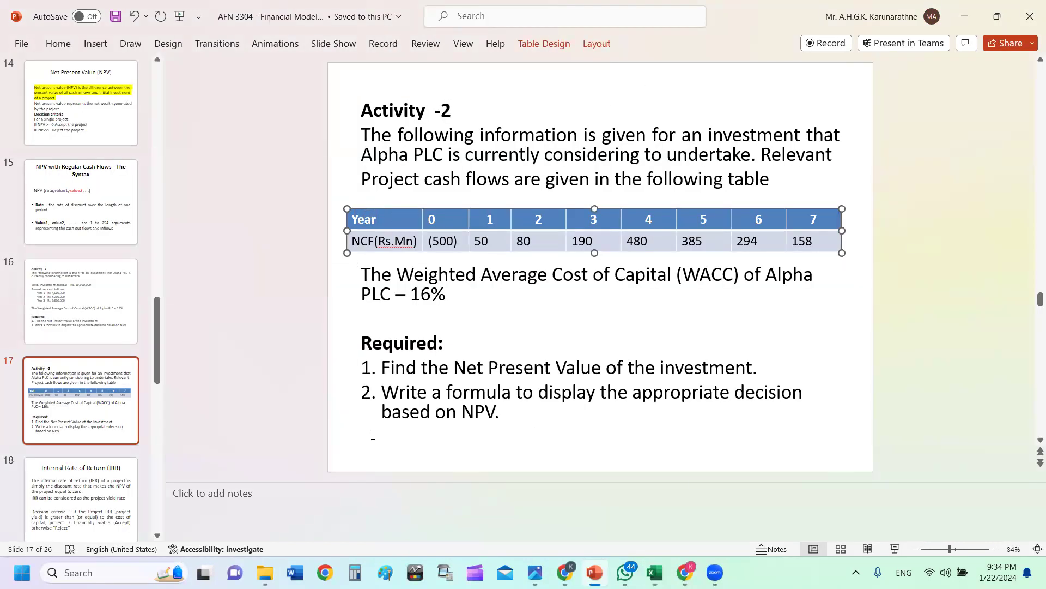
left_click(655, 572)
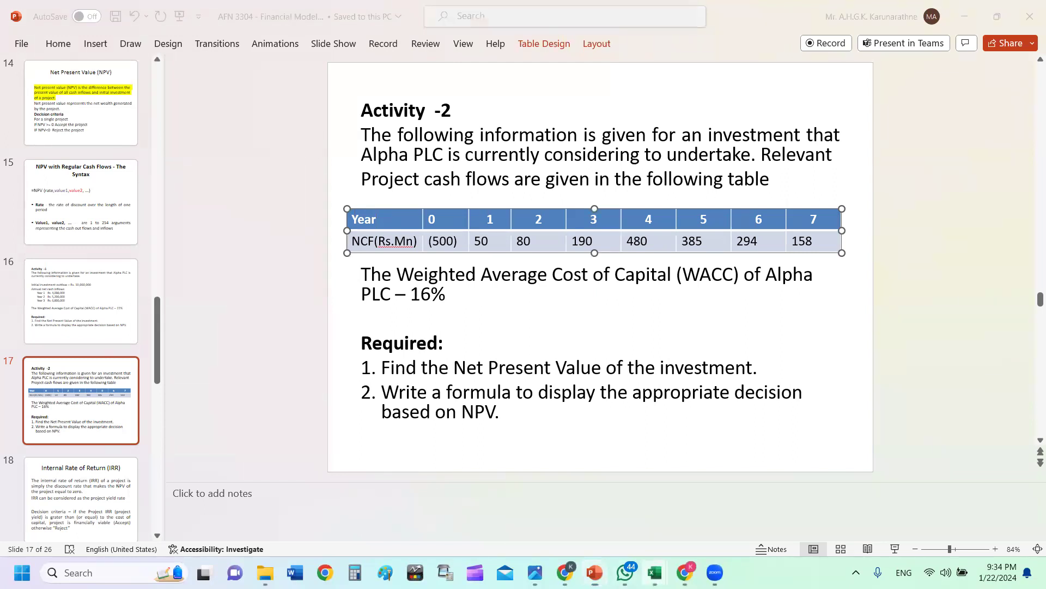
left_click(621, 505)
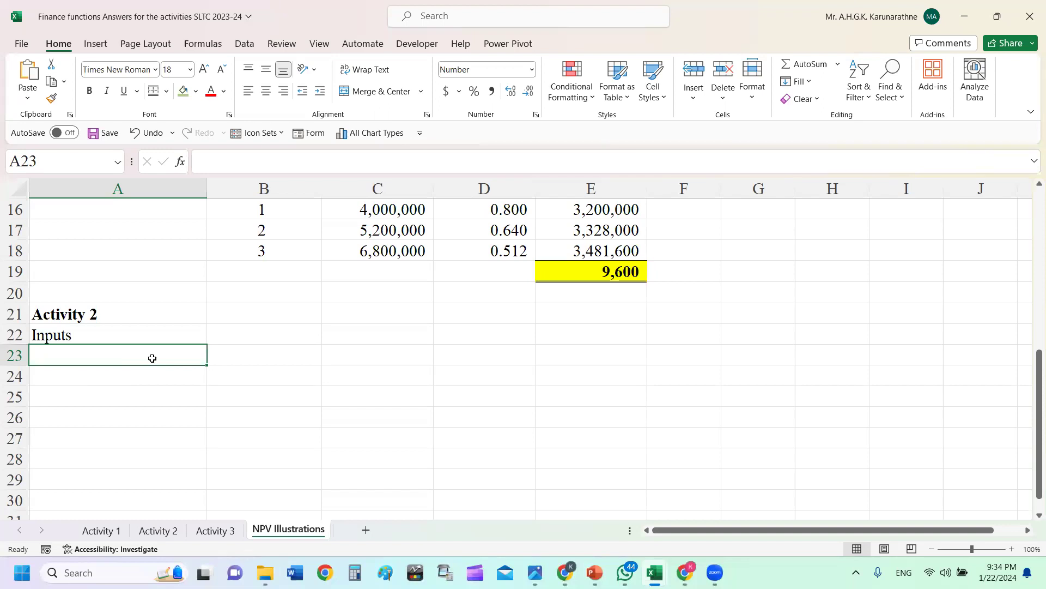
left_click_drag(155, 357, 234, 381)
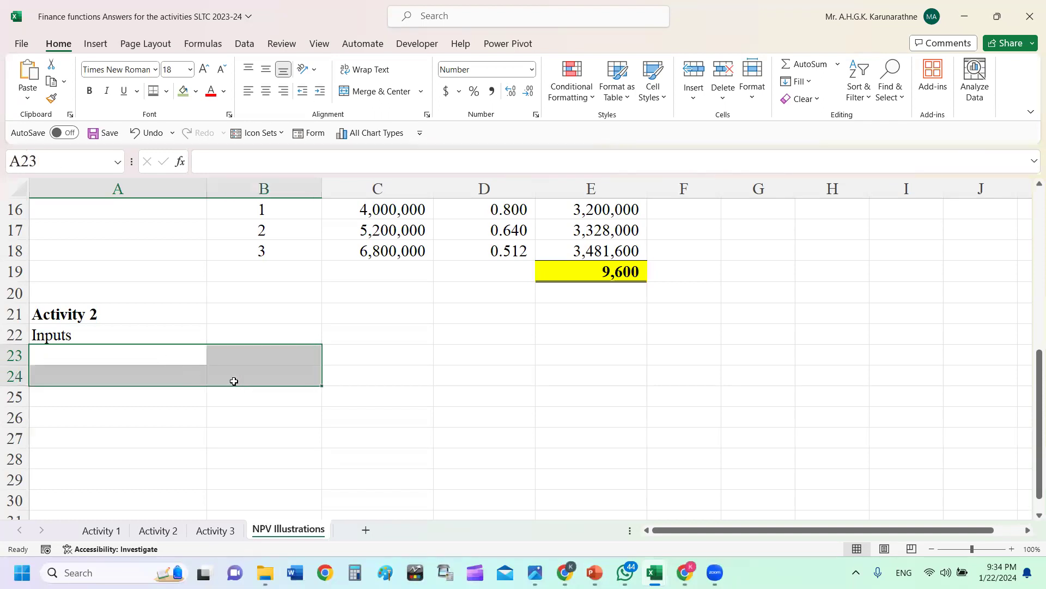
type("Year\t0 NCF(Rs.Mn)\t-500")
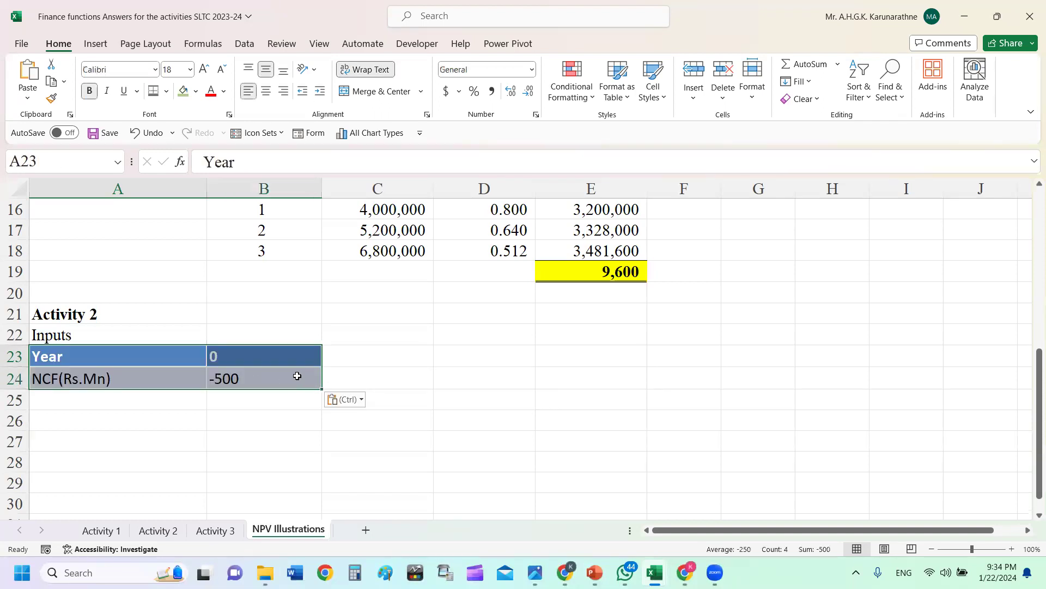
key("ctrl+z")
left_click(299, 378)
- Paste the copied Year and NCF(Rs.Mn) table into the Activity 2 section starting at cell A23
left_click(161, 355)
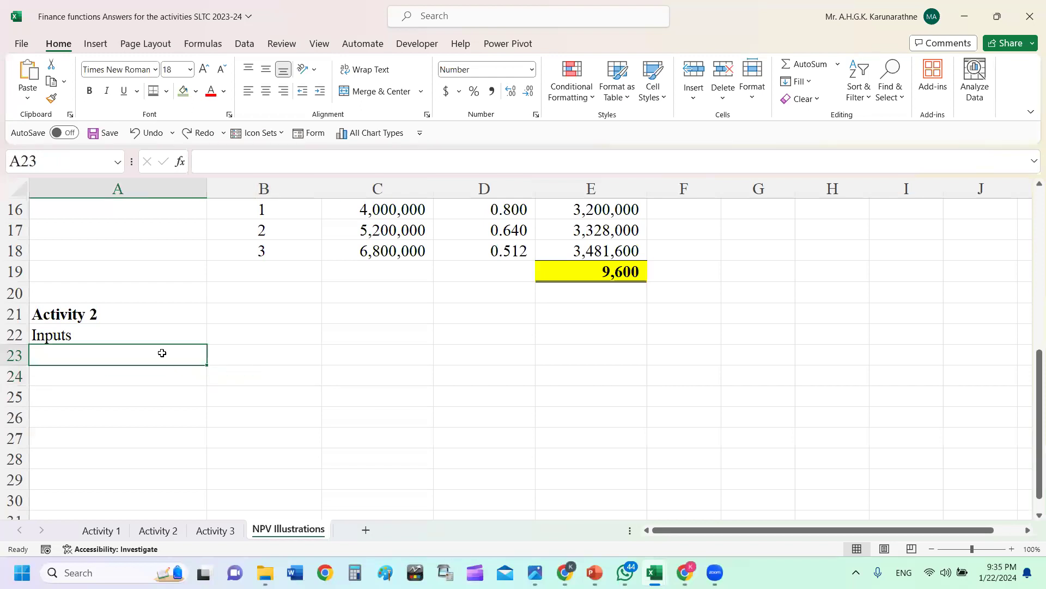
key("ctrl+v")
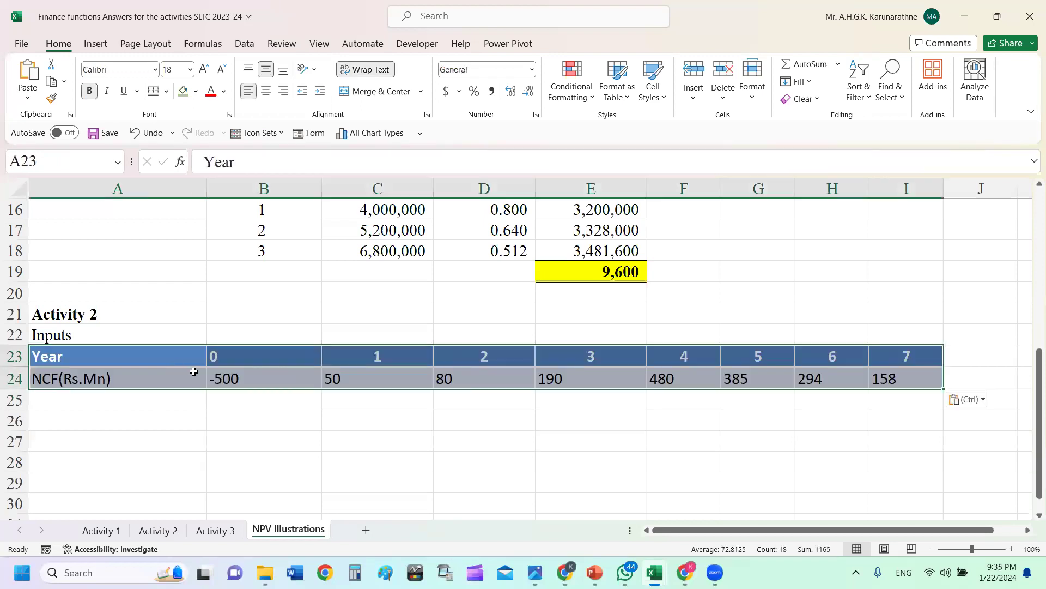
left_click(174, 413)
- Fill the Inputs heading in A22 of the Activity 2 section with yellow
left_click(131, 339)
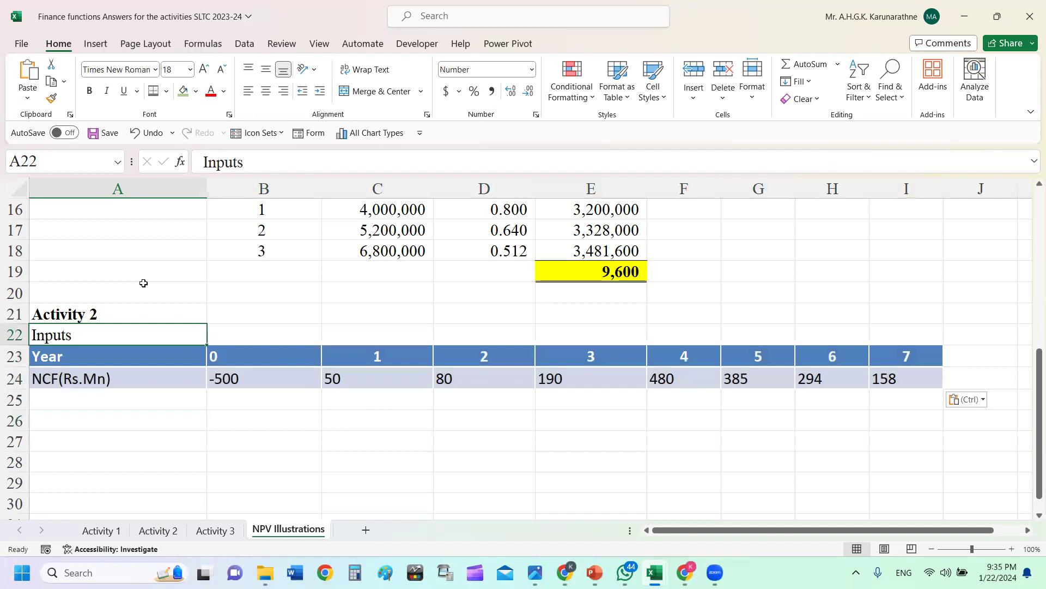
left_click(197, 91)
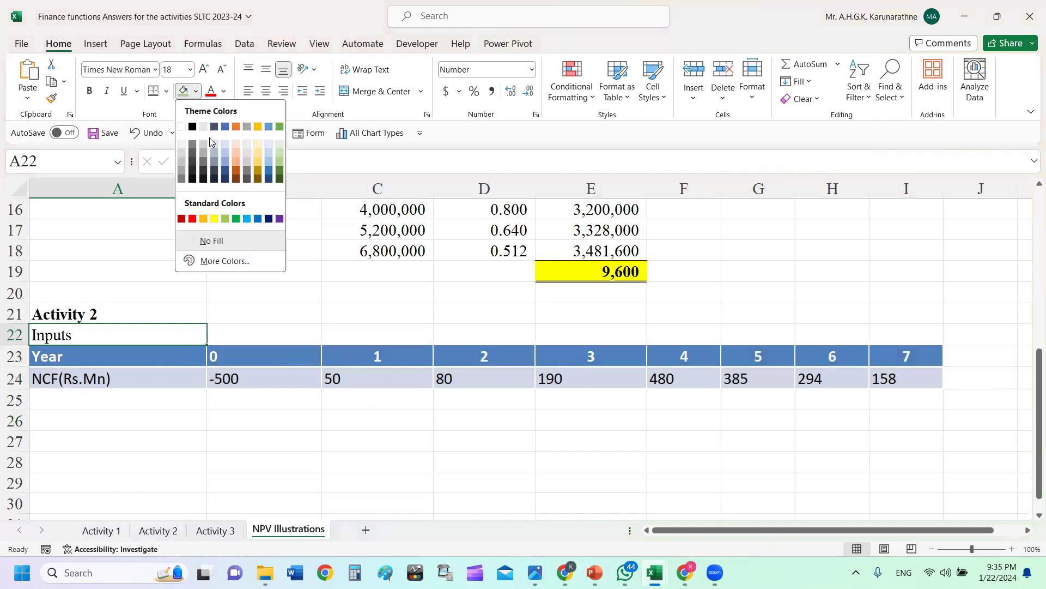
left_click(214, 219)
left_click(299, 311)
left_click(97, 416)
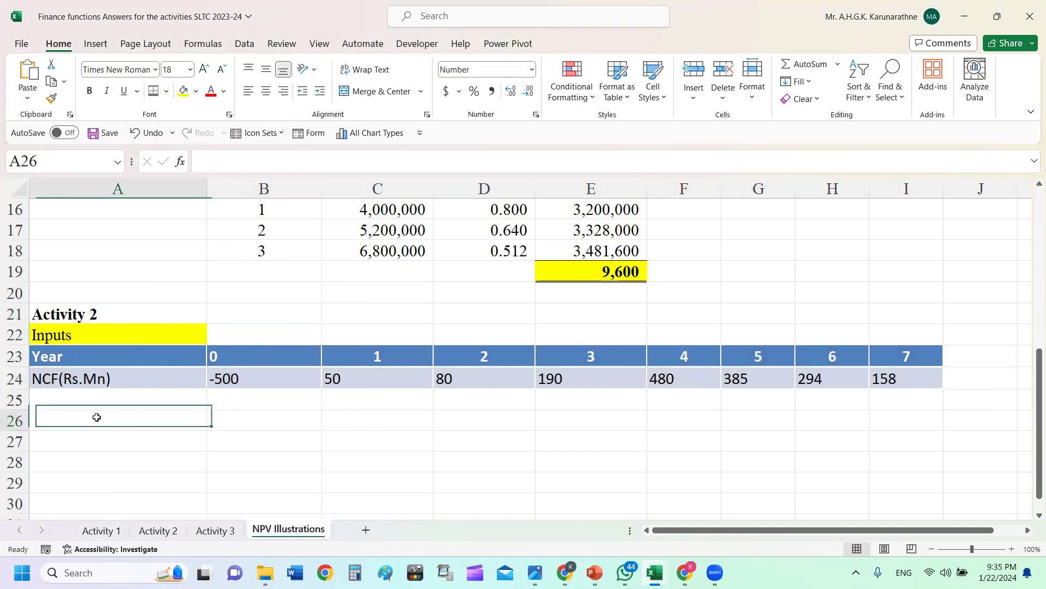
left_click(98, 401)
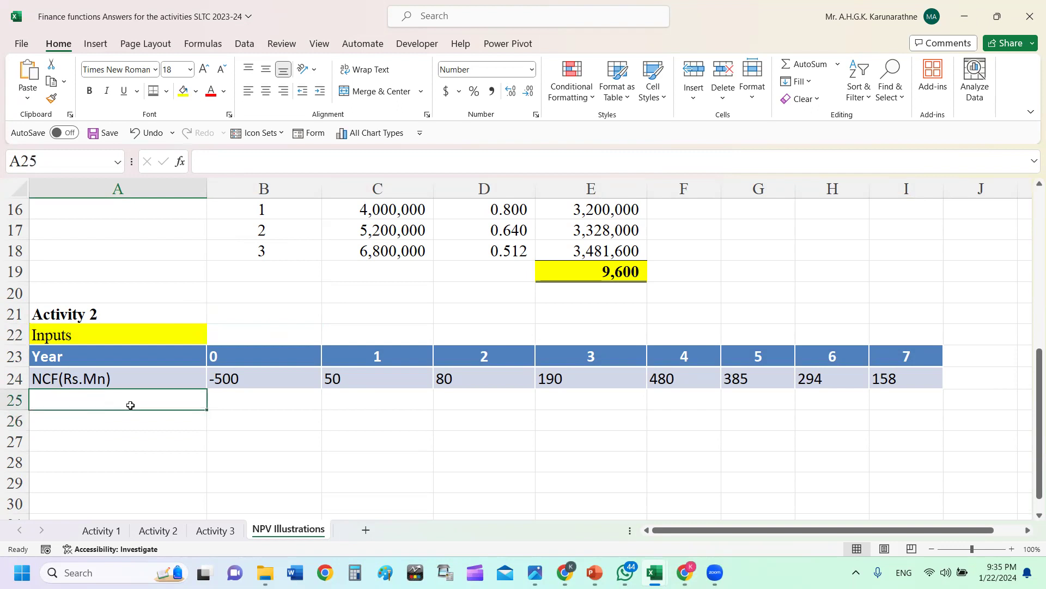
type("WACC")
key("BackSpace")
key("BackSpace")
key("BackSpace")
key("BackSpace")
key("Return")
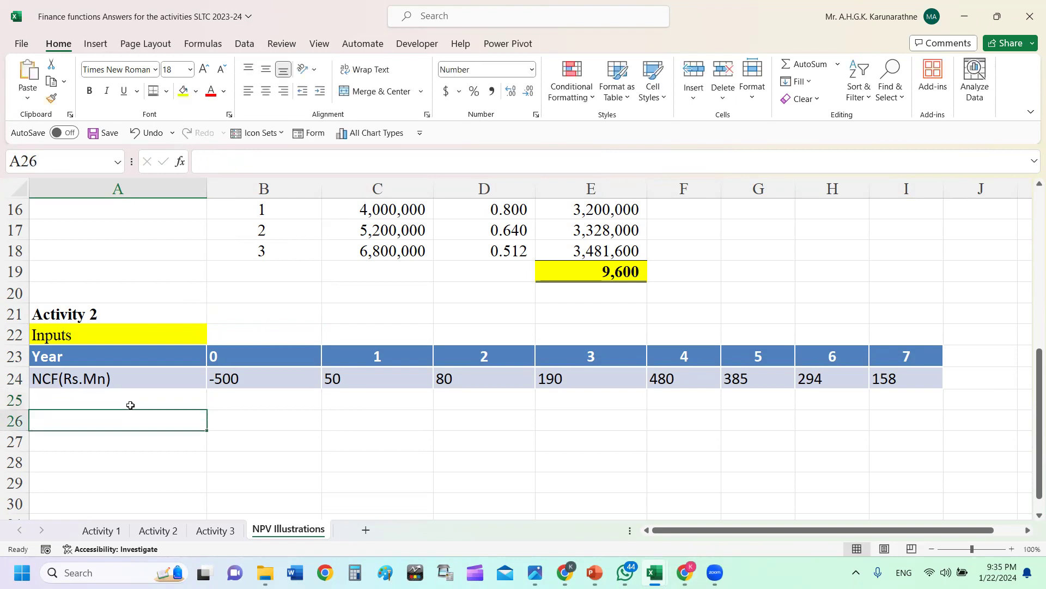
- Enter the label "Firm's WACC" in A26 and the rate 16% in B26, formatted as a percentage
type("Firm's")
key("alt")
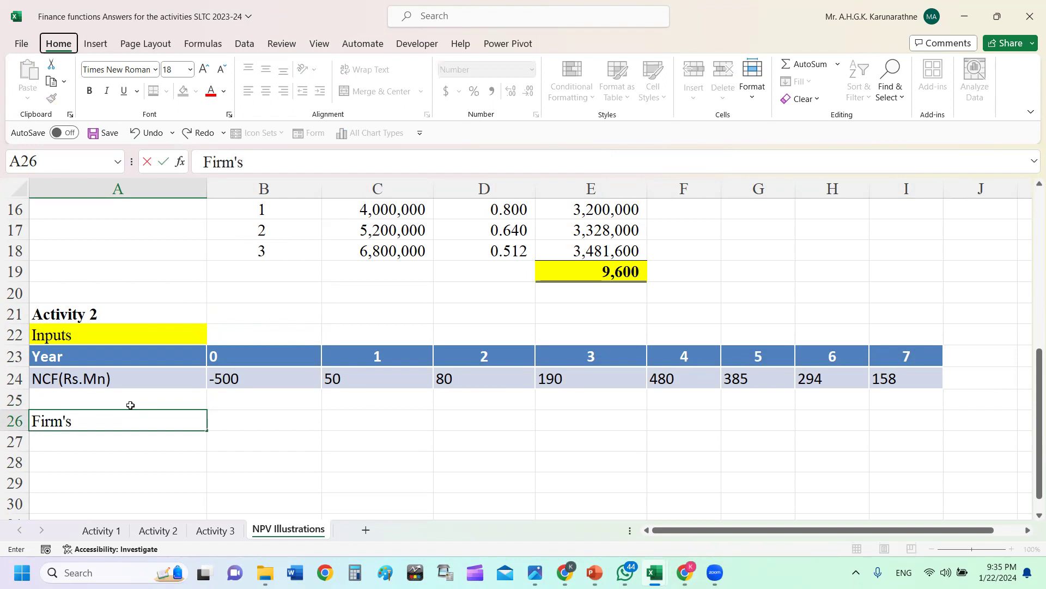
key("alt")
type("WACC")
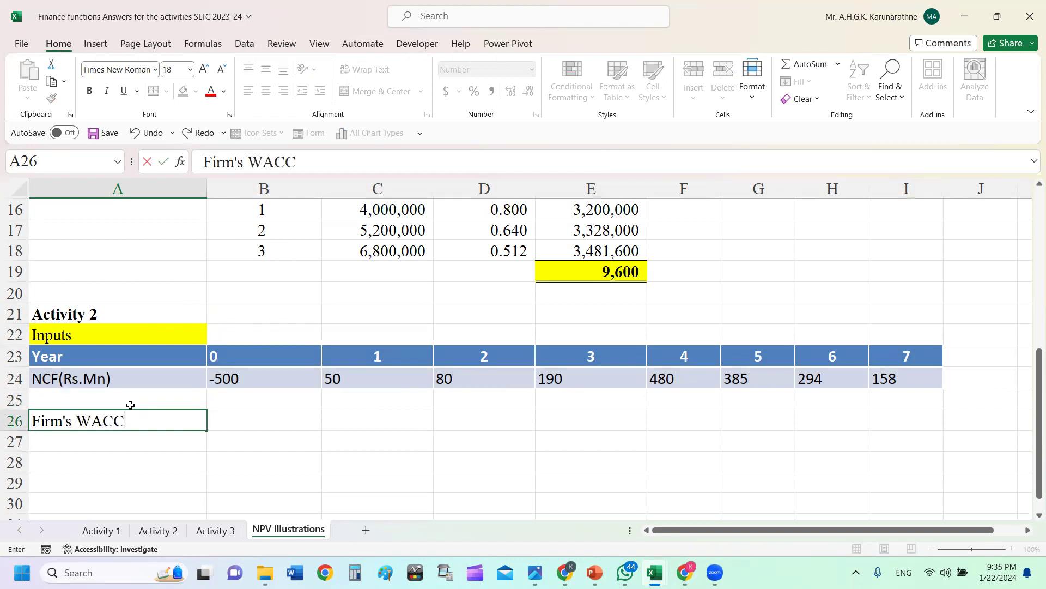
key("Tab")
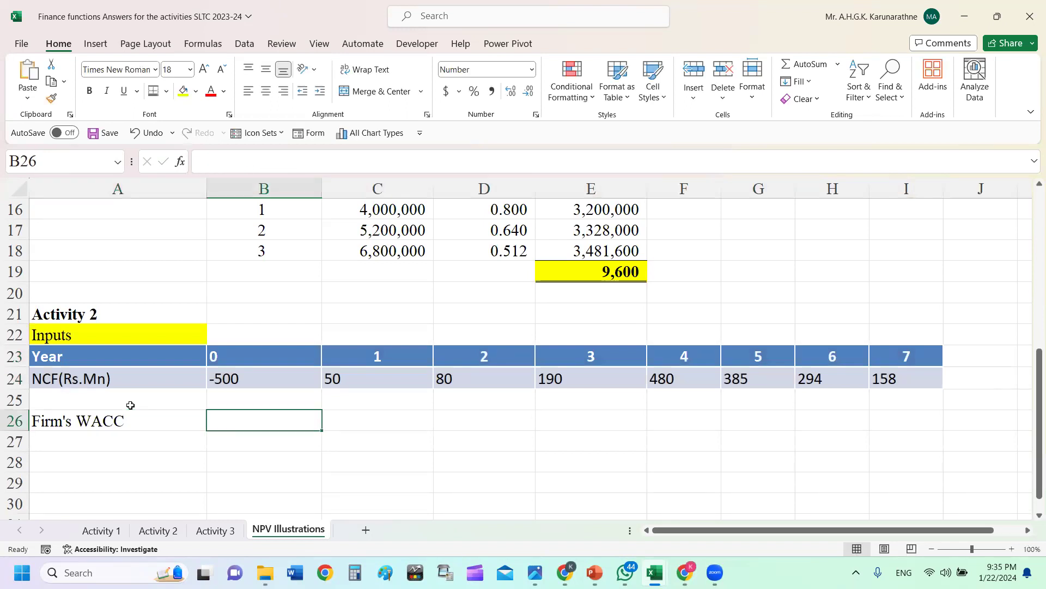
type(".16")
key("ctrl+Return")
left_click(460, 91)
left_click(474, 91)
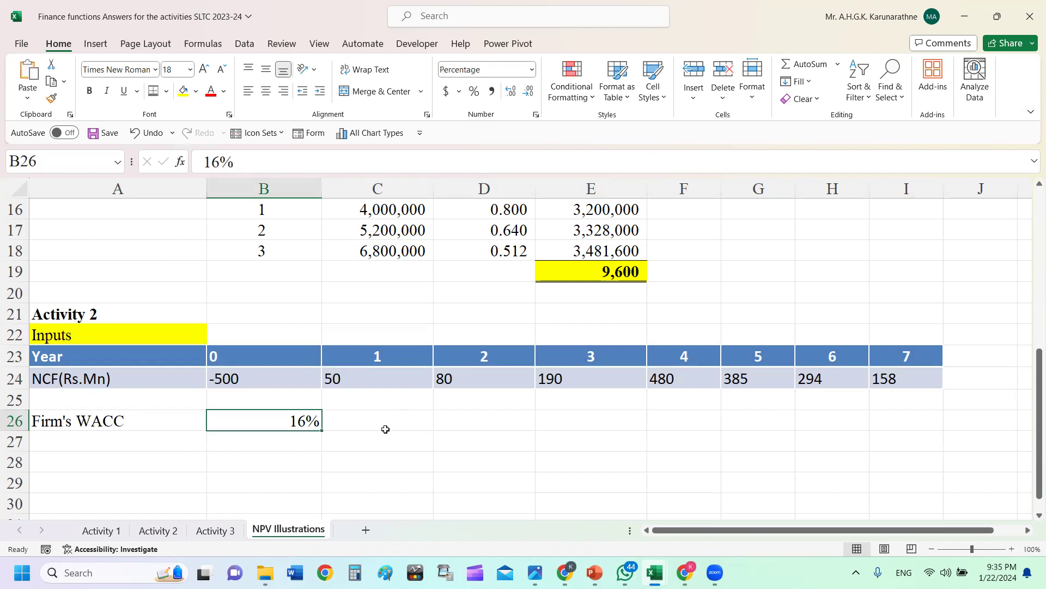
left_click(386, 429)
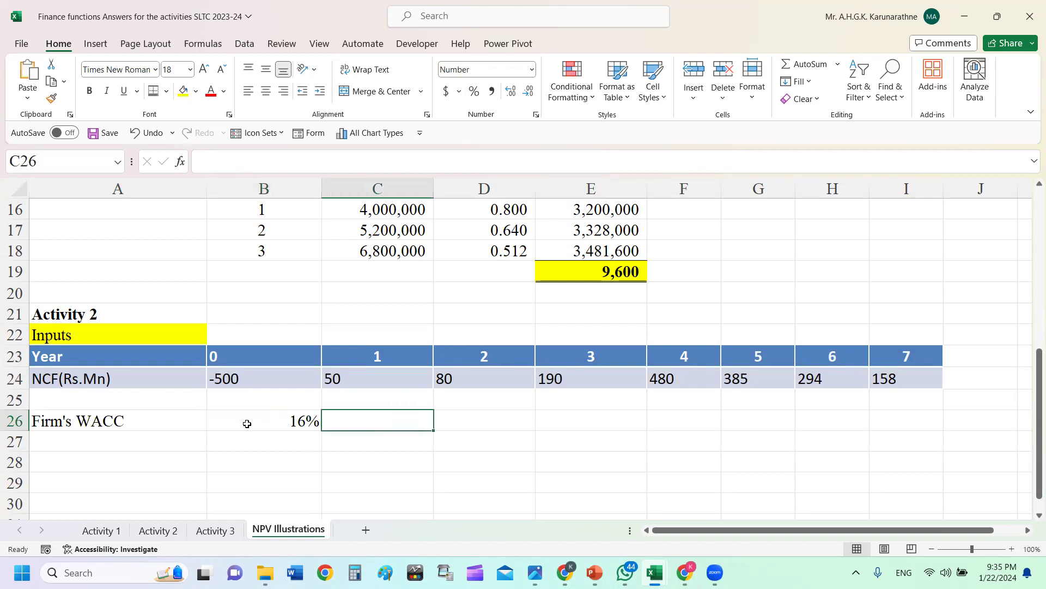
- Enter the label "Net present value of the projetc" in cell A28
left_click(122, 455)
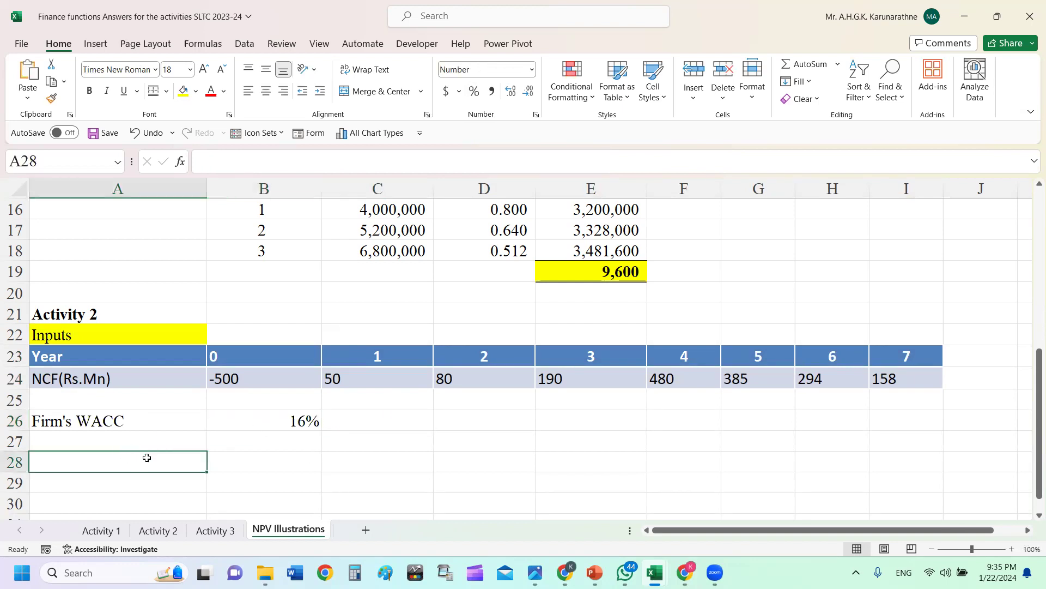
type("NPV")
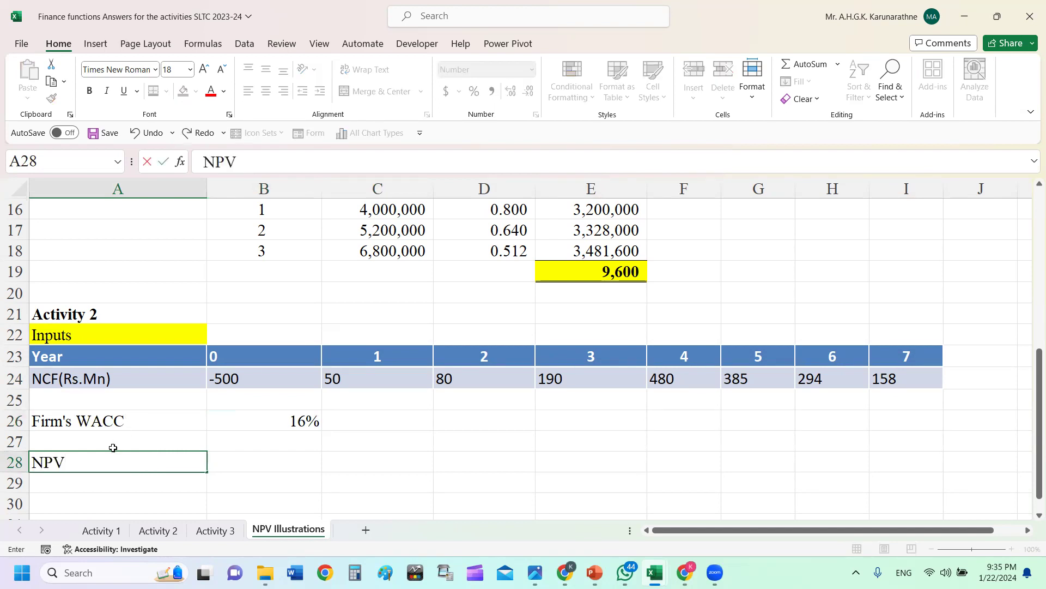
key("BackSpace")
key("BackSpace")
key("BackSpace")
type("Net present v")
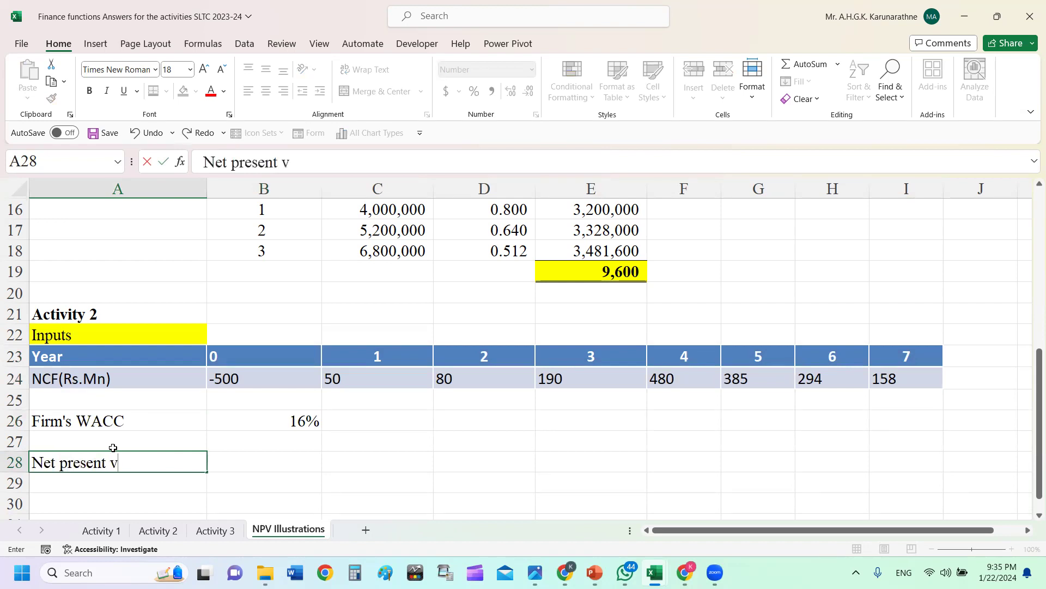
type("alue of th")
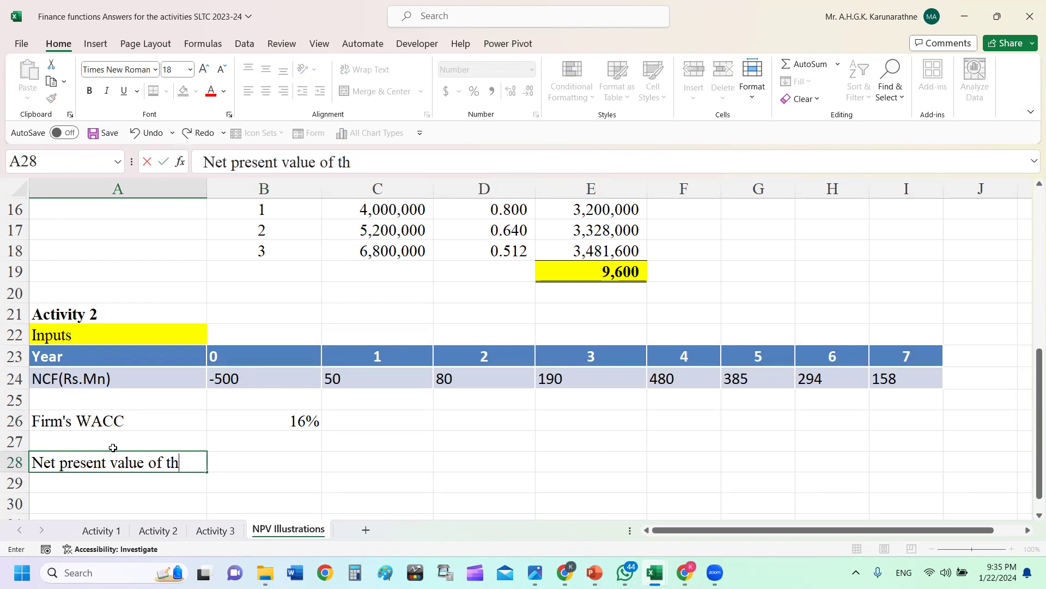
type("e projetc")
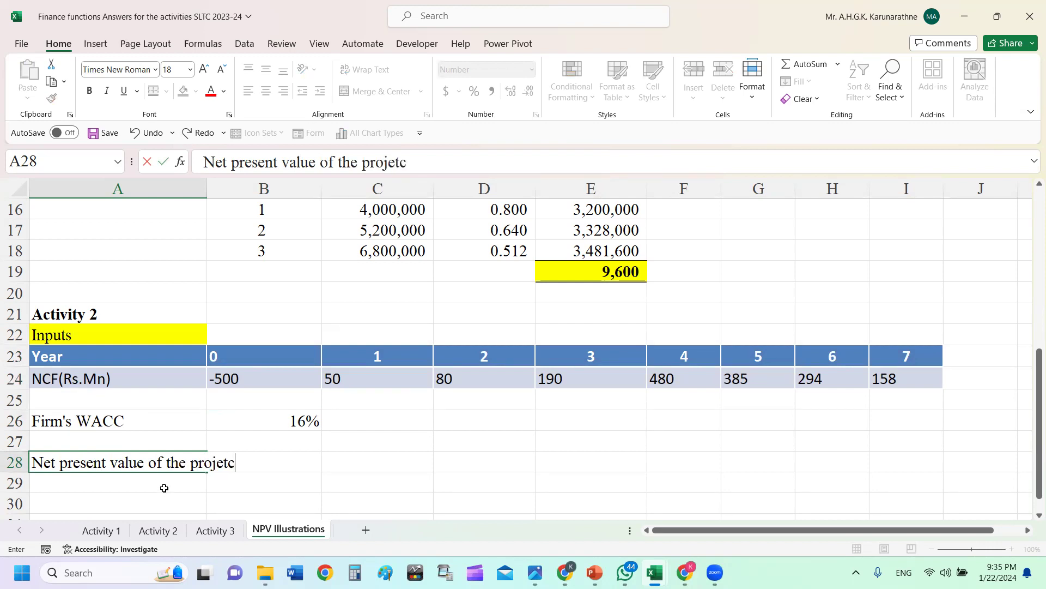
left_click(340, 454)
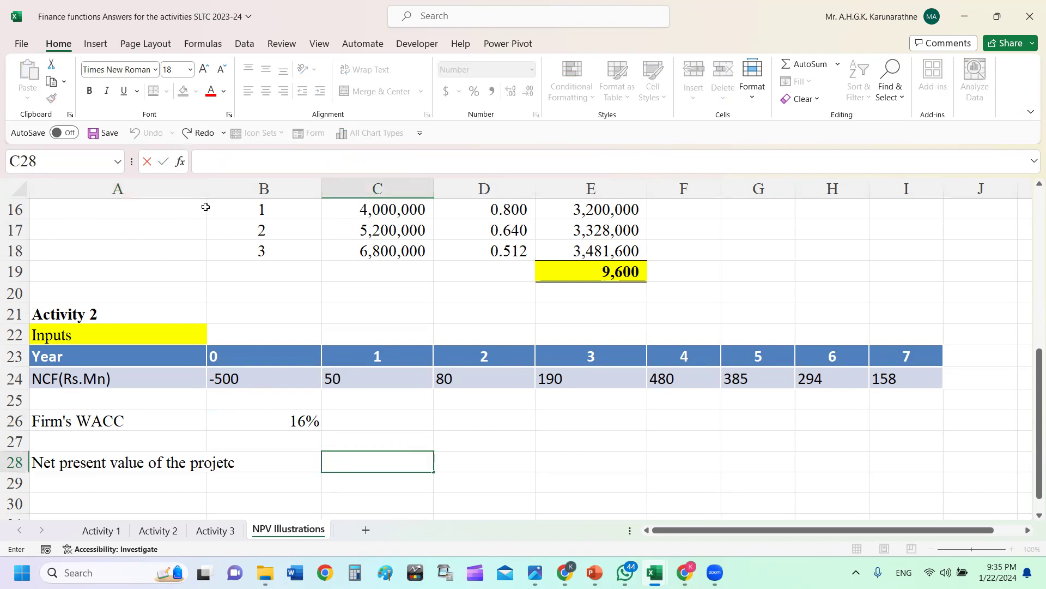
- Widen column A to fit its longest label
left_click(208, 189)
double_click(207, 189)
left_click(540, 441)
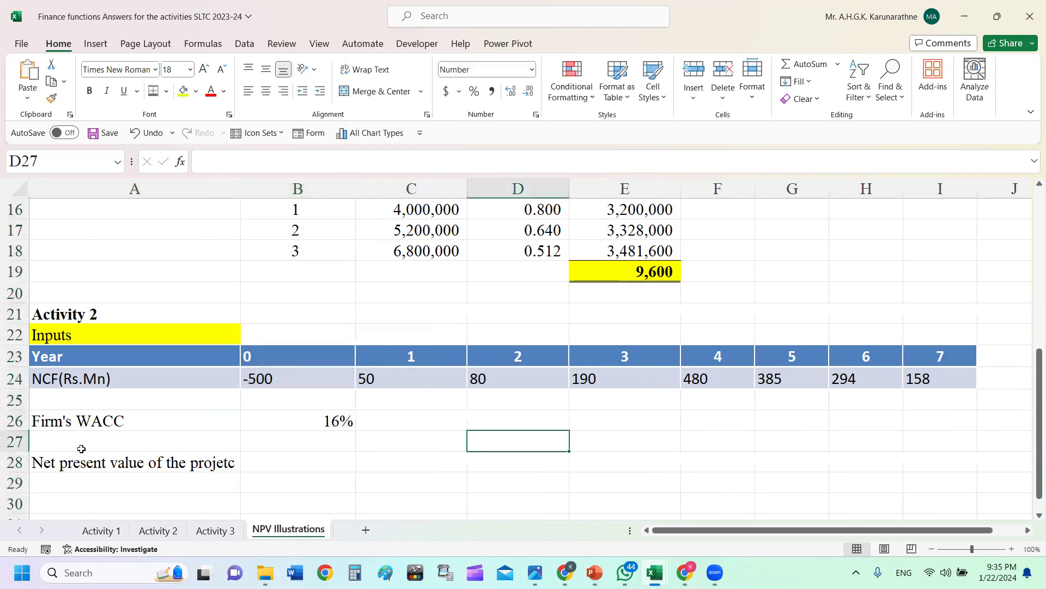
- Move the net present value label down to A29 and enter the heading "Output" in A28
left_click(65, 465)
left_click_drag(77, 472, 97, 496)
left_click(82, 455)
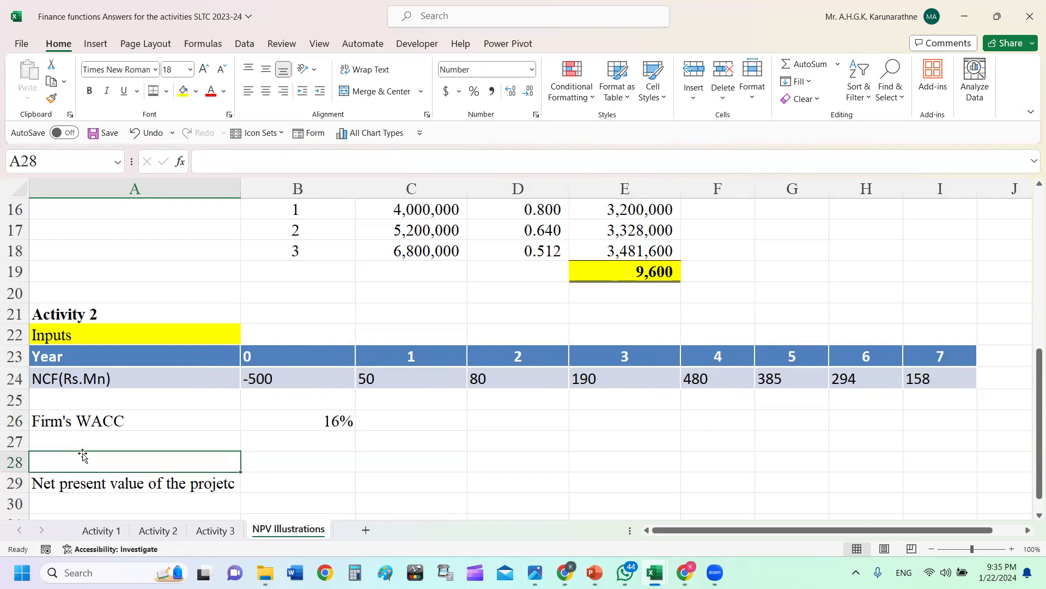
type("Output")
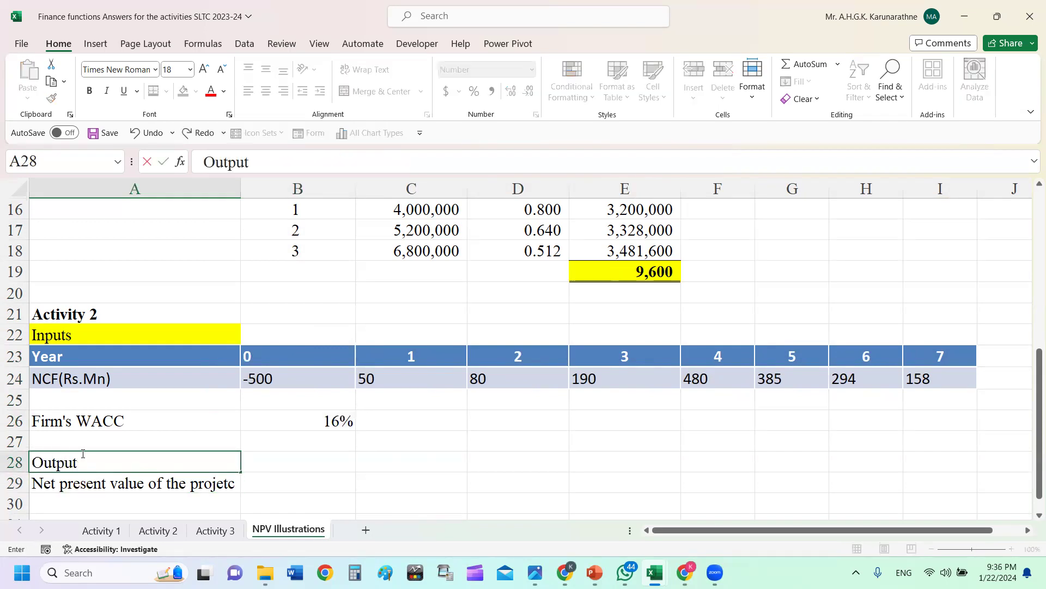
key("Return")
- Fill the Output heading in A28 with yellow
left_click(47, 442)
left_click(56, 465)
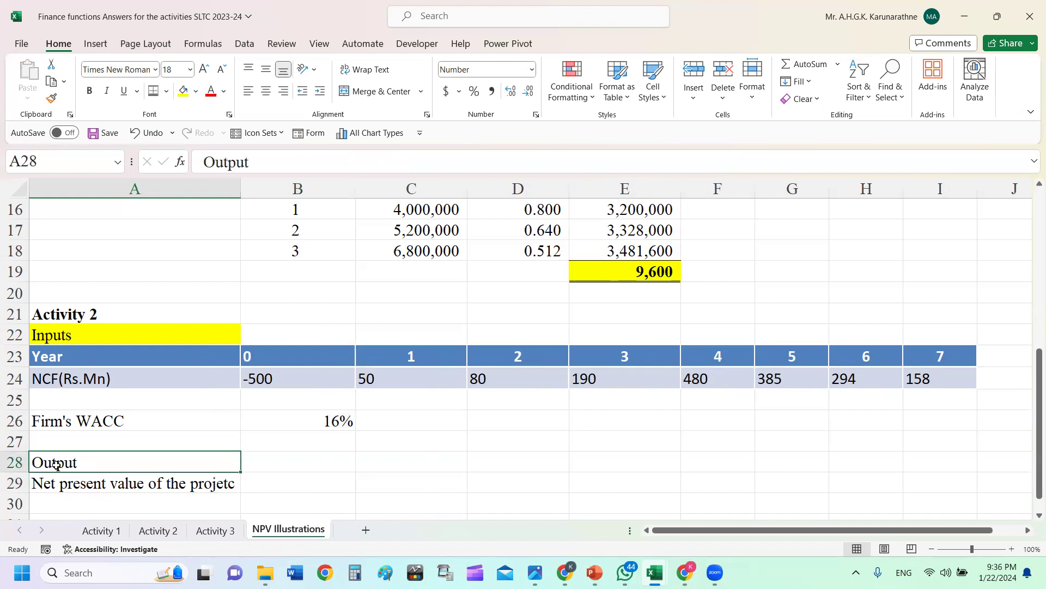
left_click(184, 91)
left_click(315, 455)
left_click(277, 482)
- Enter the label "Decision" in A30 below the net present value label
left_click(155, 505)
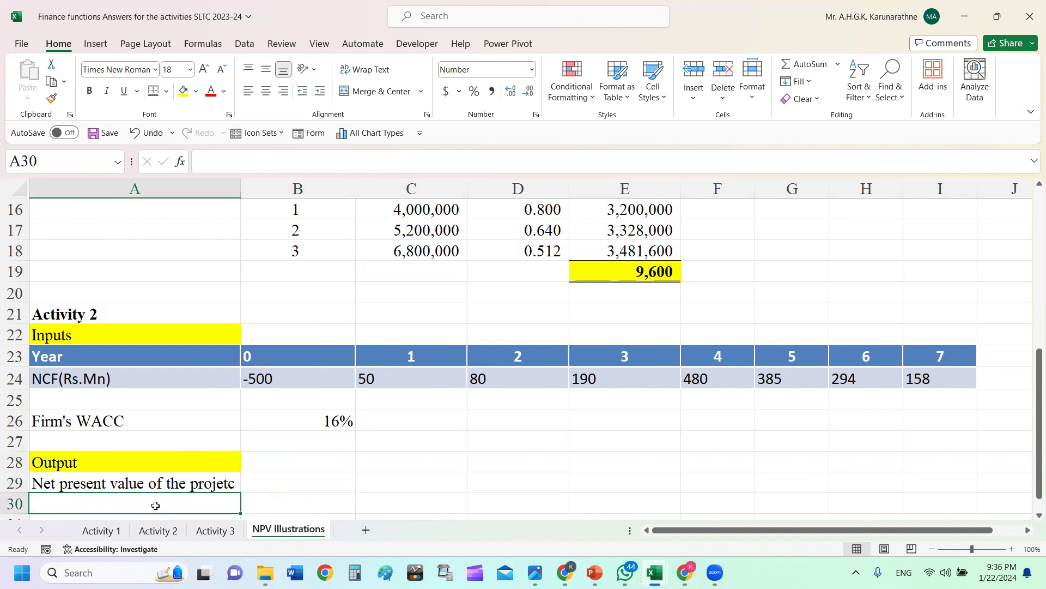
type("Re")
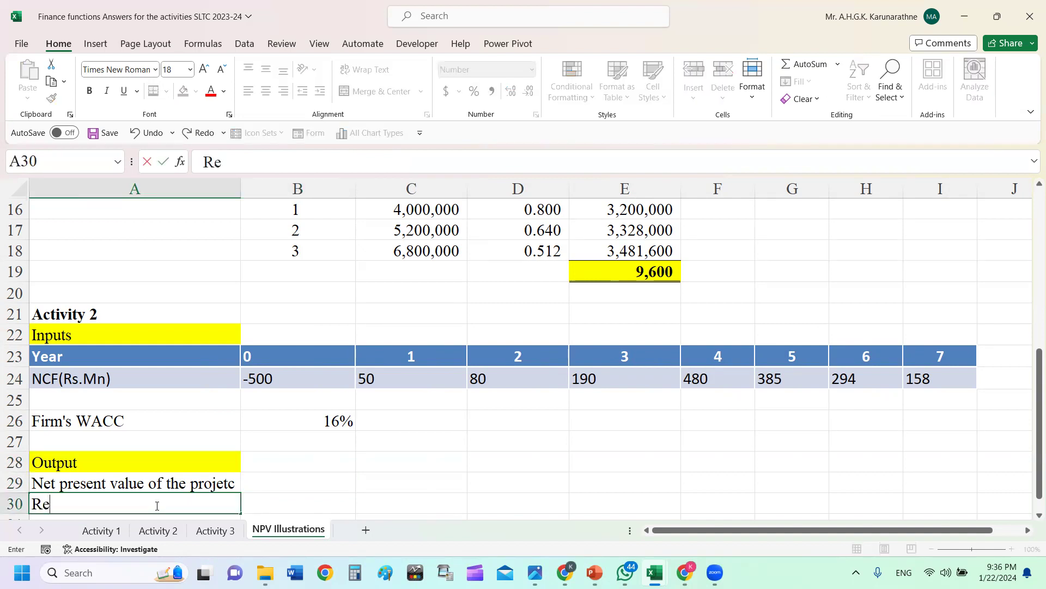
type("c")
key("BackSpace")
key("BackSpace")
key("BackSpace")
type("Decisions")
key("BackSpace")
- Fill the output result cells B29:B30 with light green
left_click_drag(290, 483, 294, 507)
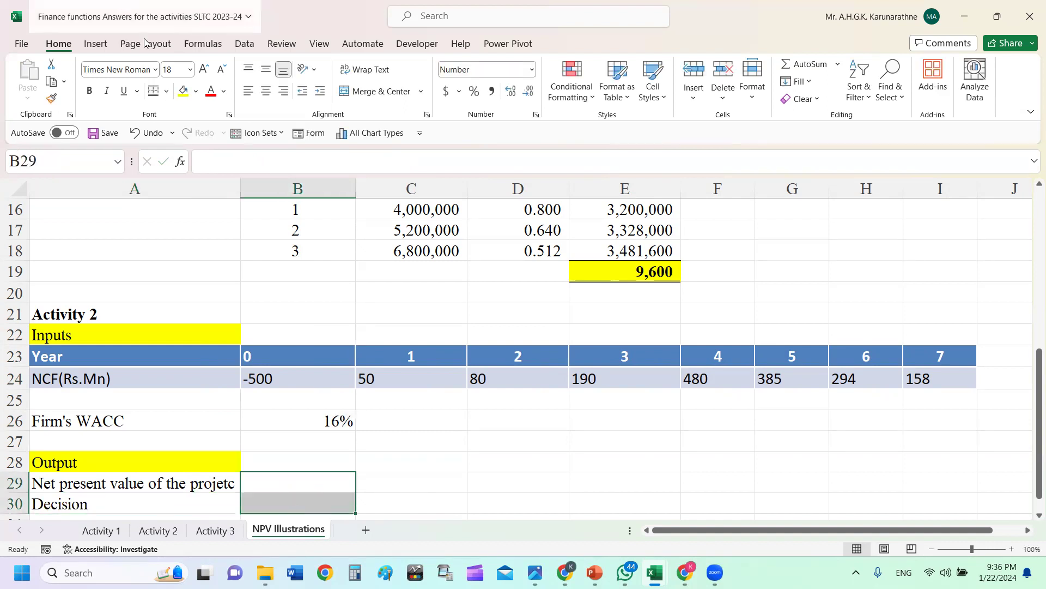
left_click(196, 91)
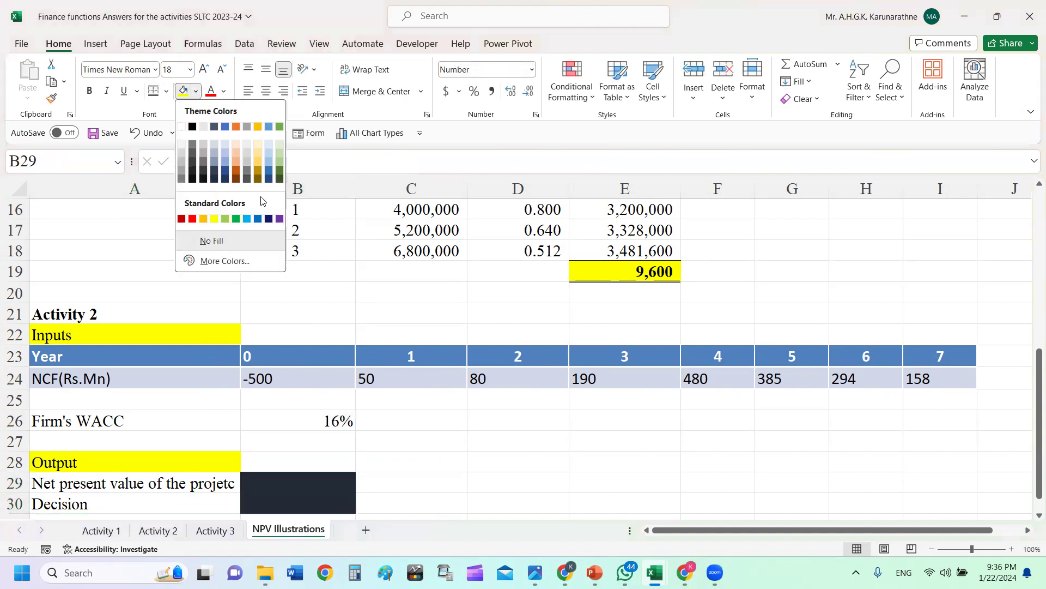
left_click(281, 161)
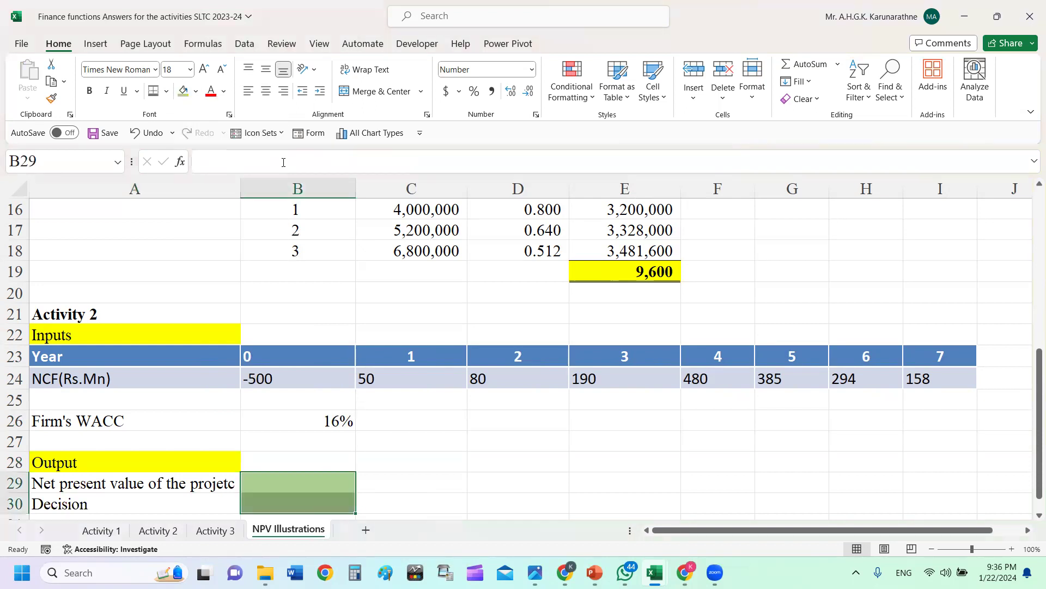
- Apply all borders and a thick outside border to the result cells B29:B30
left_click(166, 91)
left_click(167, 233)
left_click(166, 91)
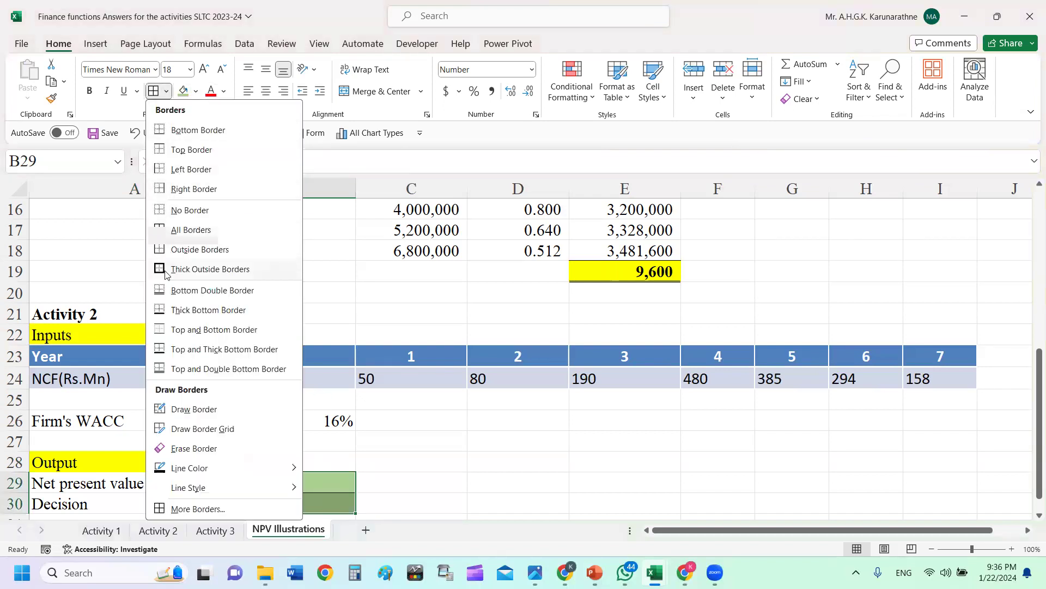
left_click(404, 418)
- Calculate the project's net present value in B29 with the formula =NPV(B26,C24:I24)+B24
scroll(481, 452, "down", 2)
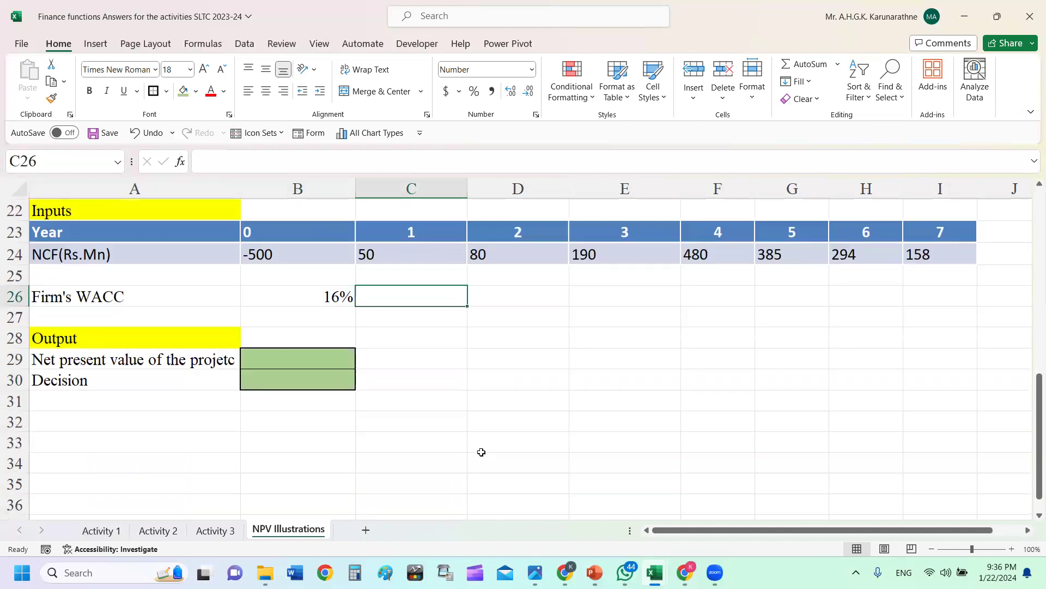
scroll(411, 404, "up", 1)
left_click(311, 428)
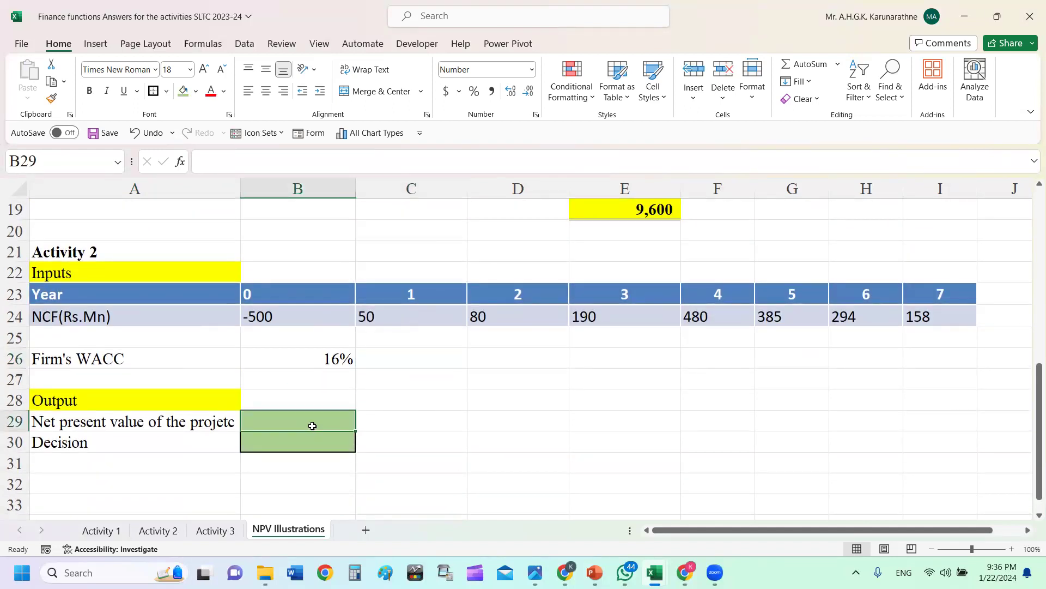
type("=")
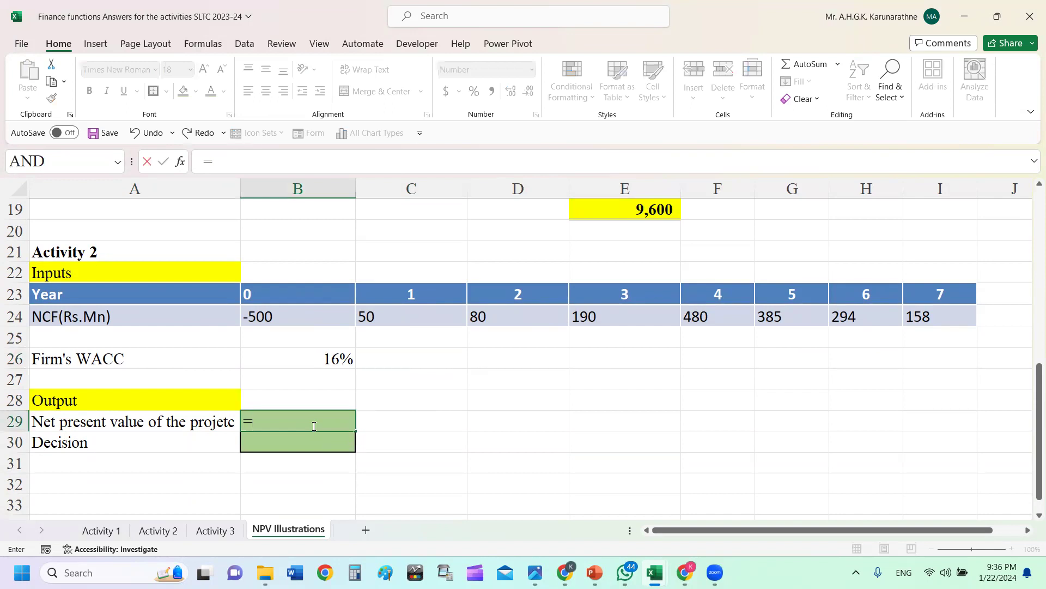
type("npv")
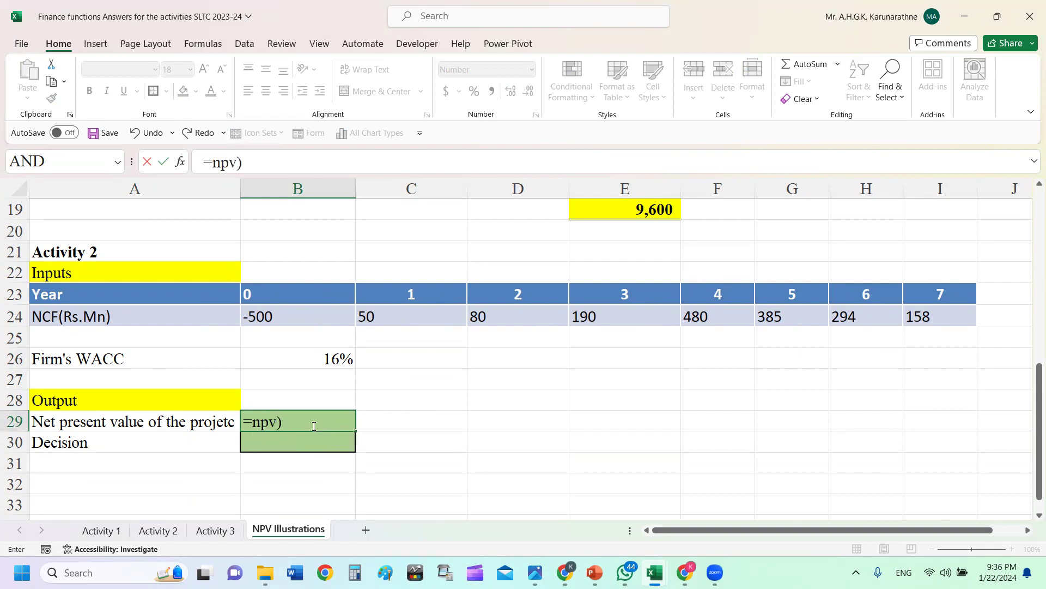
type("(")
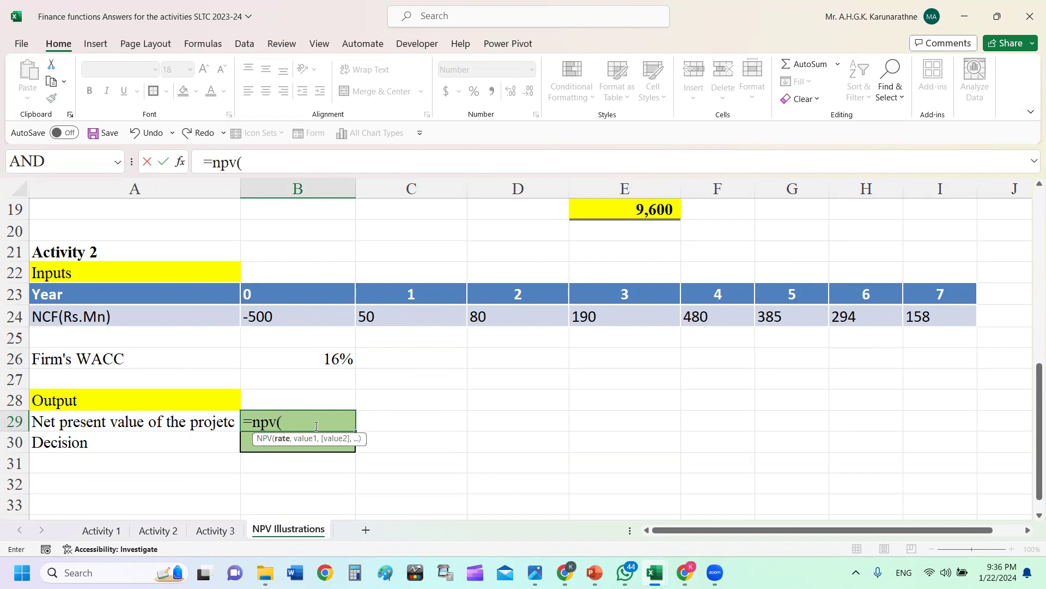
left_click(338, 364)
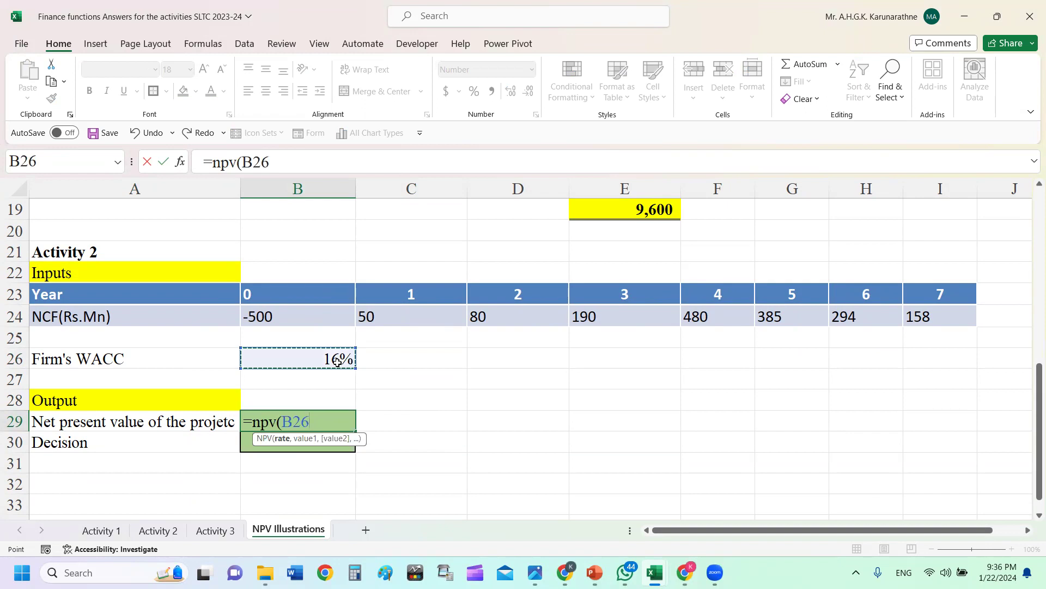
type(",")
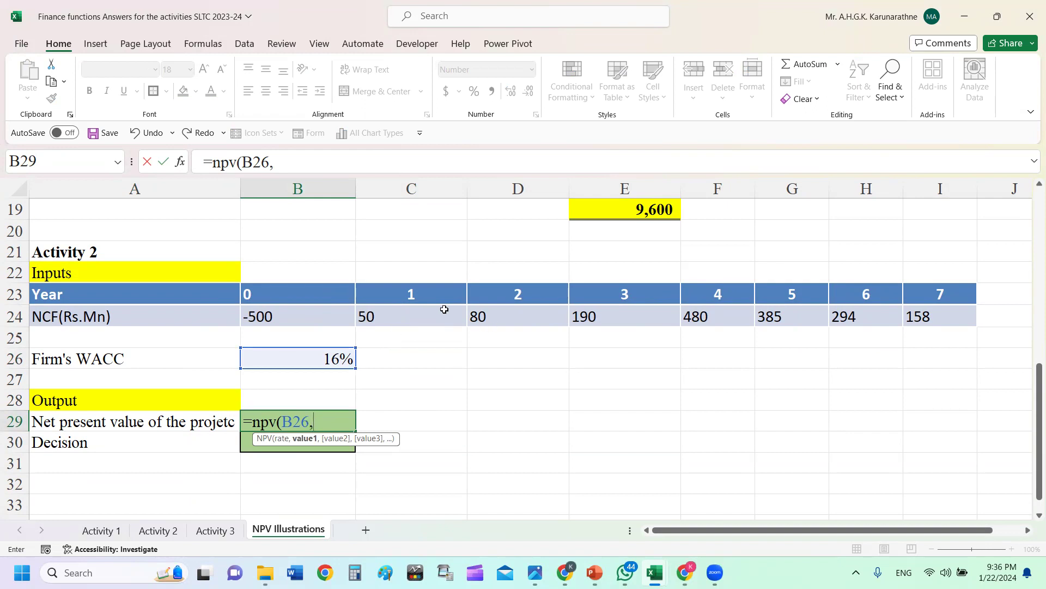
left_click_drag(402, 310, 906, 307)
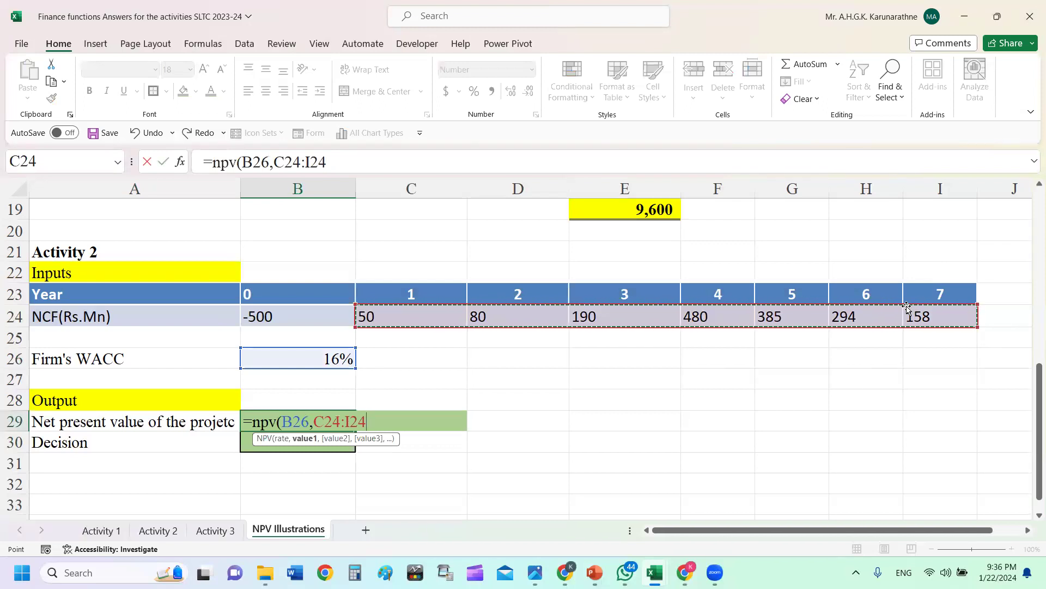
type(")")
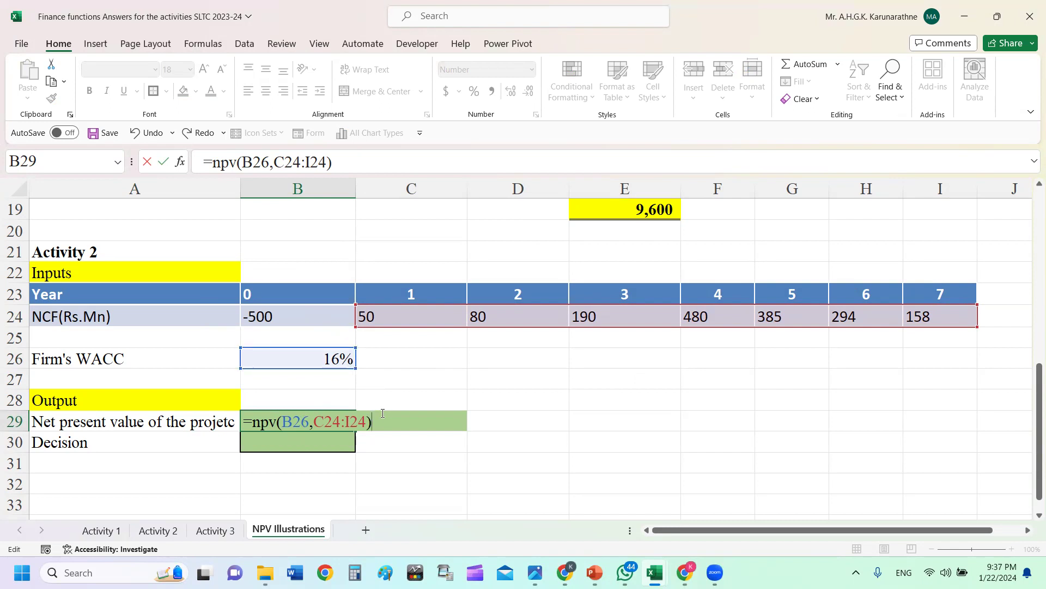
type("+")
left_click(316, 317)
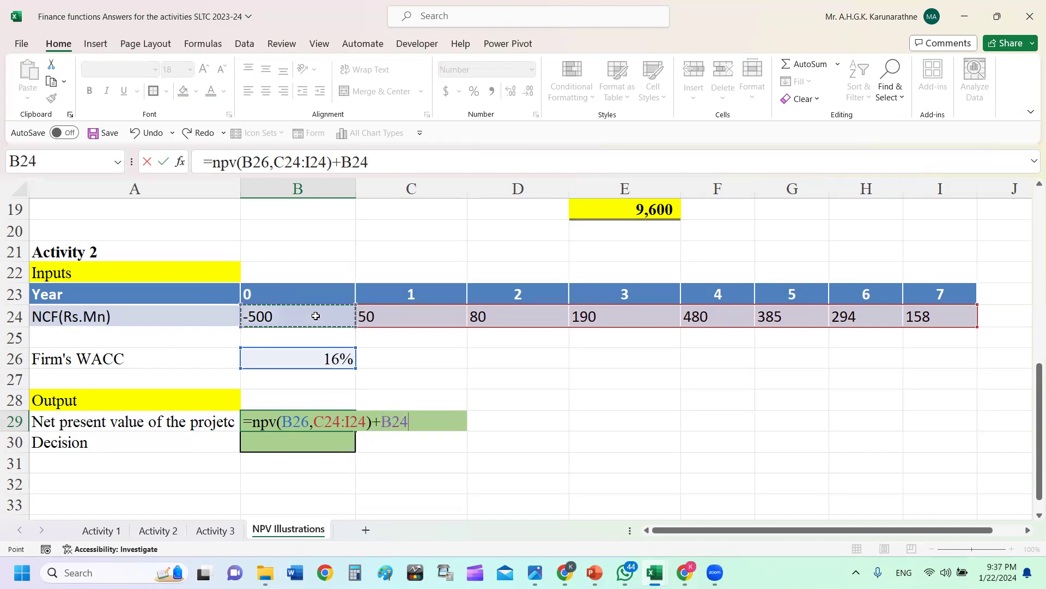
key("Return")
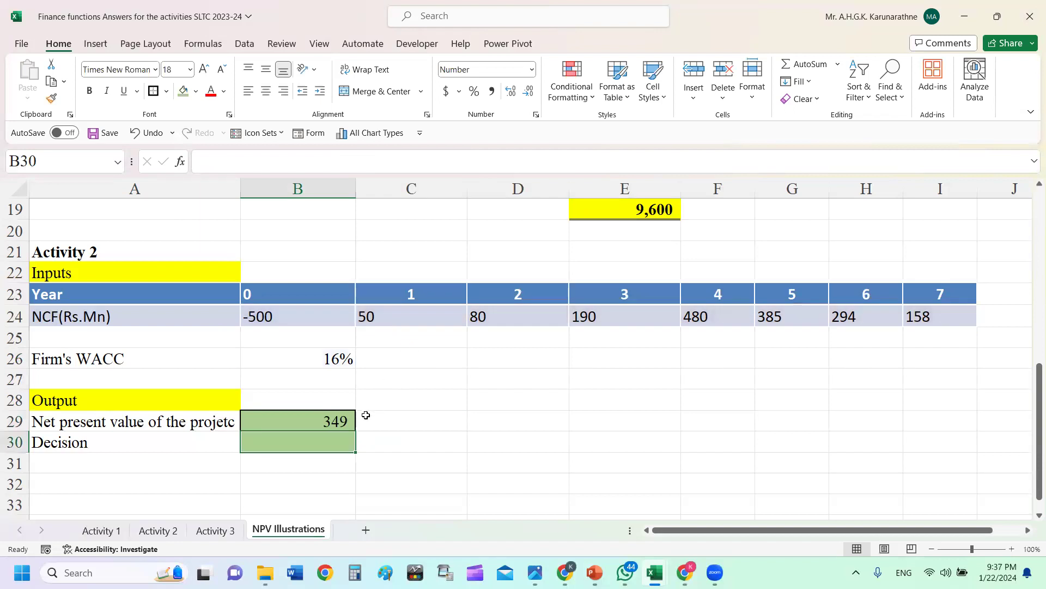
left_click(339, 421)
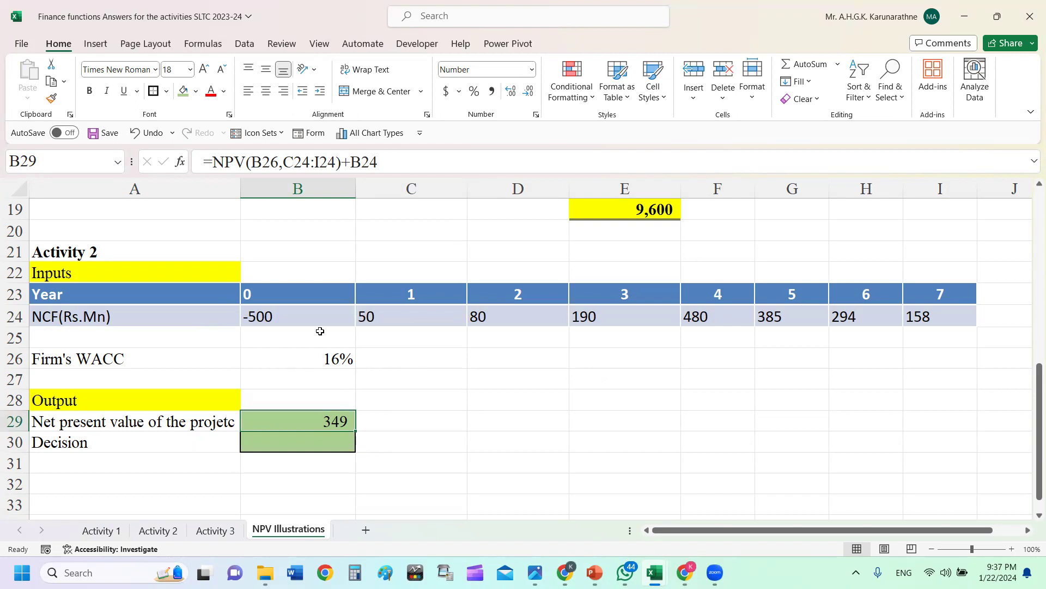
- Copy the year, cash flow and WACC block A23:I26 to the area starting at A33
left_click(225, 292)
left_click_drag(225, 292, 914, 311)
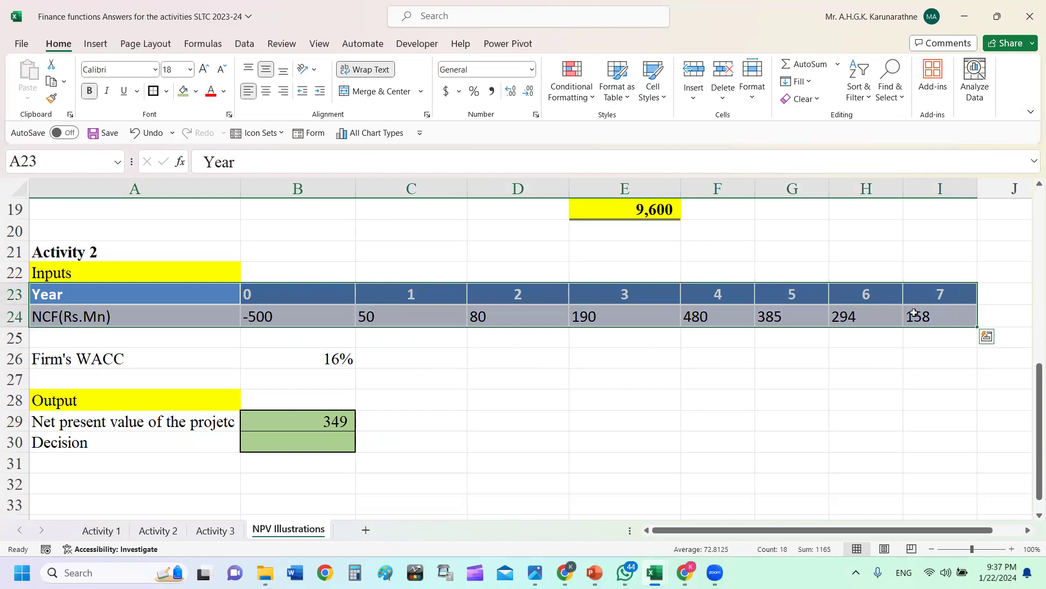
left_click(575, 354)
left_click_drag(135, 297, 940, 352)
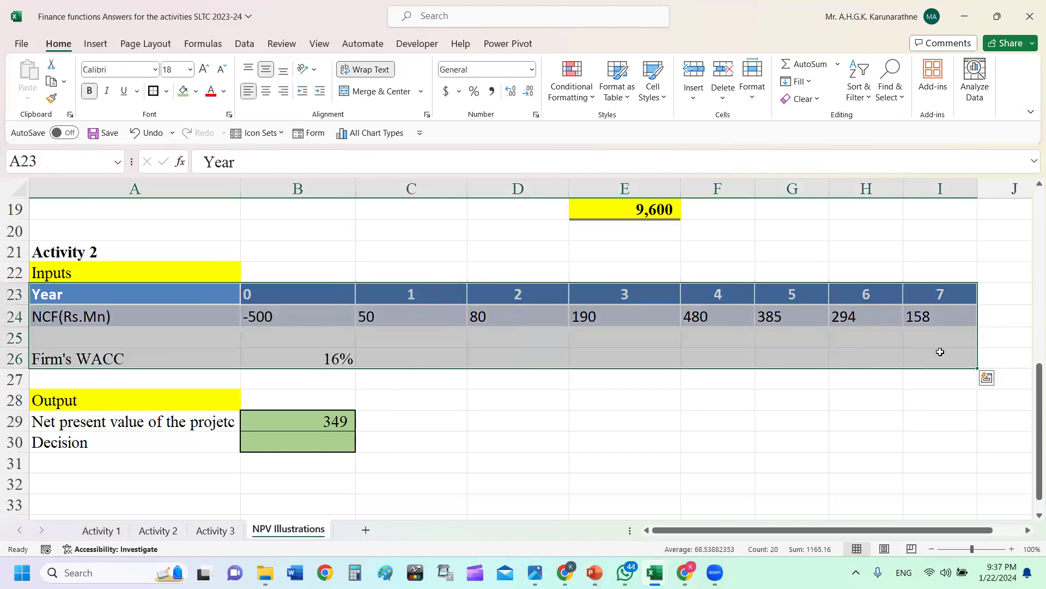
key("ctrl+c")
scroll(518, 466, "down", 1)
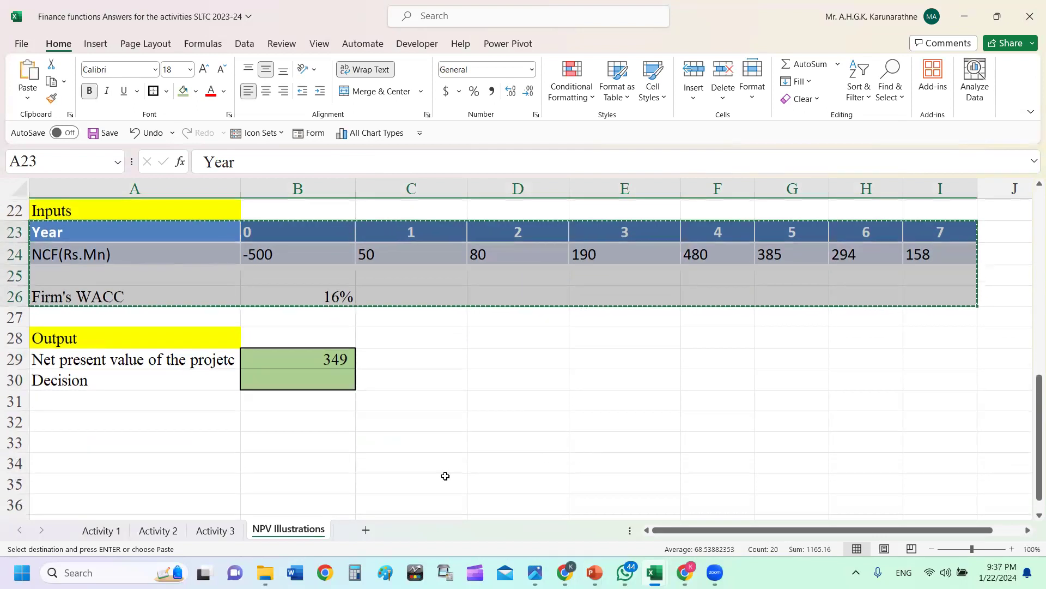
left_click(146, 435)
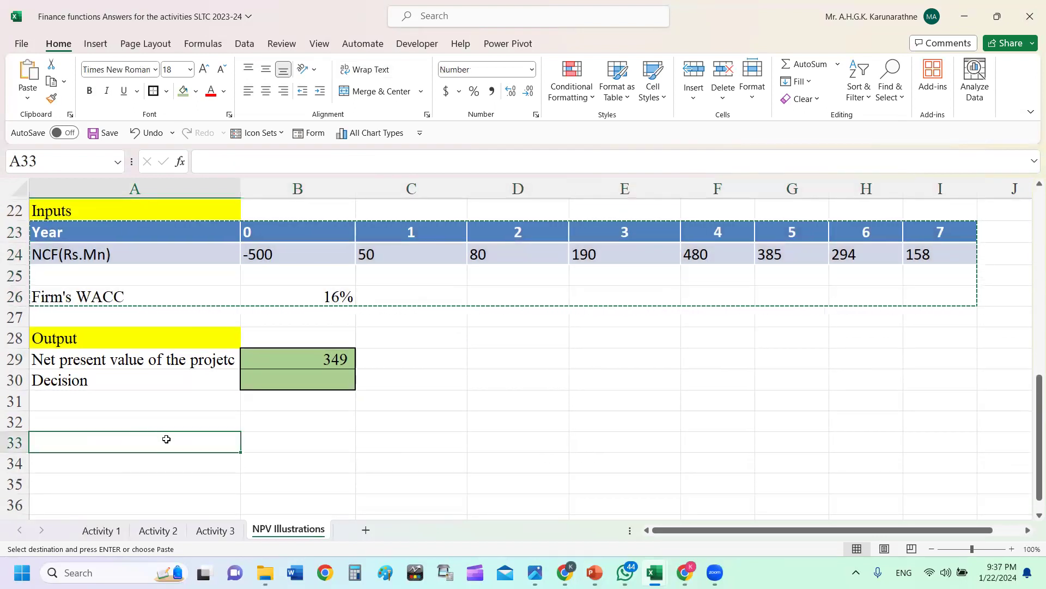
key("ctrl+v")
scroll(584, 400, "down", 2)
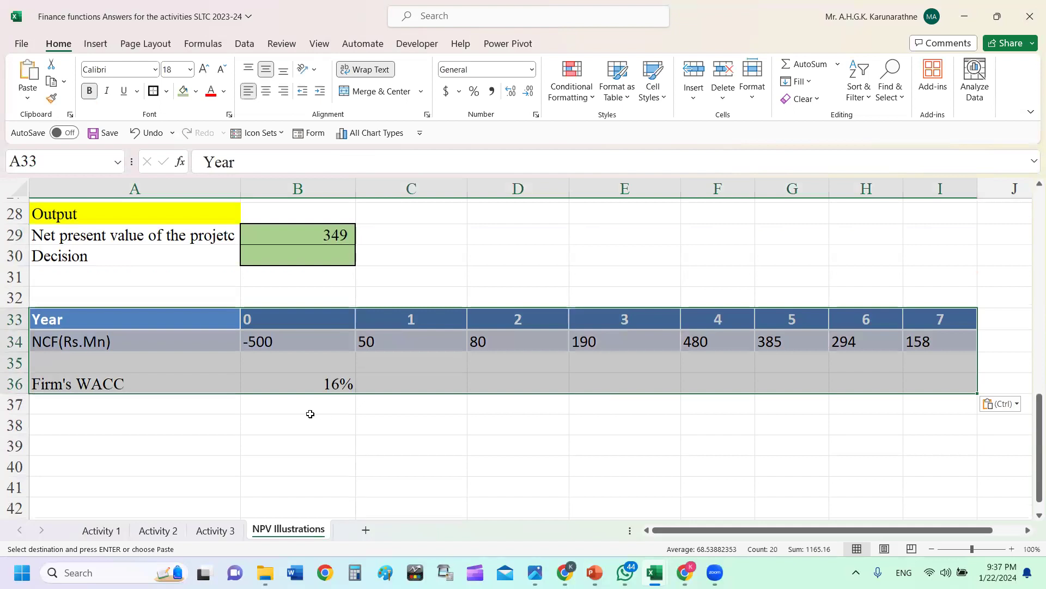
- Move the copied Firm's WACC label and rate from row 36 to A32:B32, directly above the copied Year row
left_click(311, 417)
left_click_drag(170, 378, 276, 299)
left_click(330, 438)
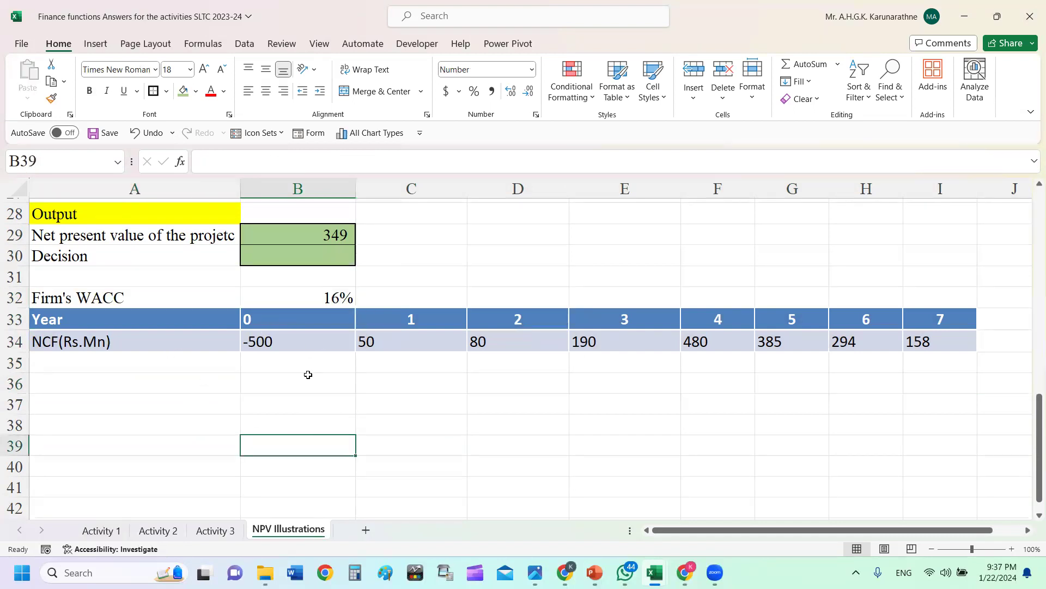
- Enter the row label "PVIF / Dicount factor" in A35 below the copied cash flows
left_click(74, 365)
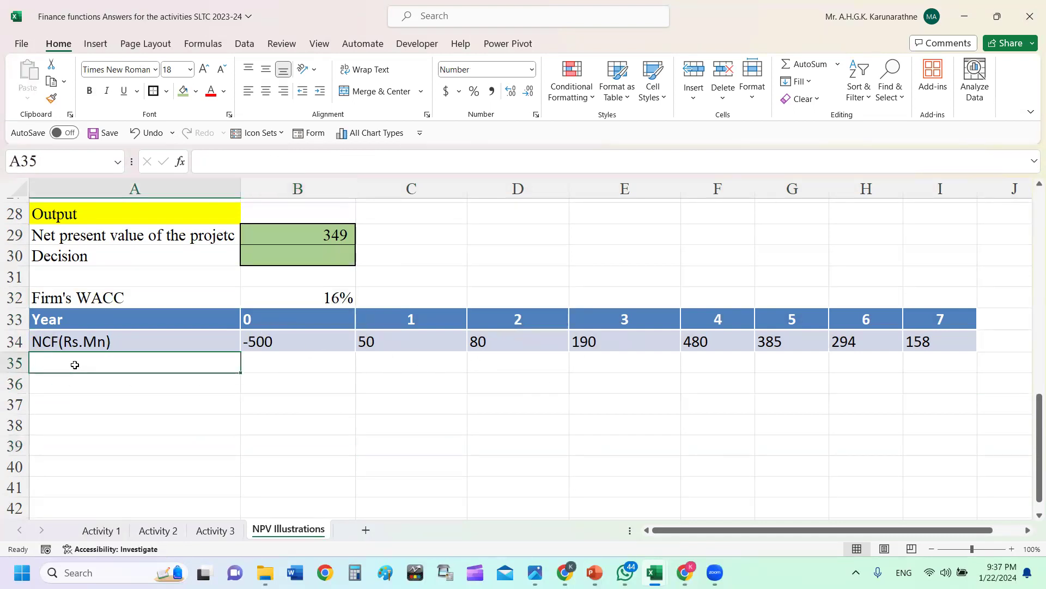
type("PVIF / d")
type("i")
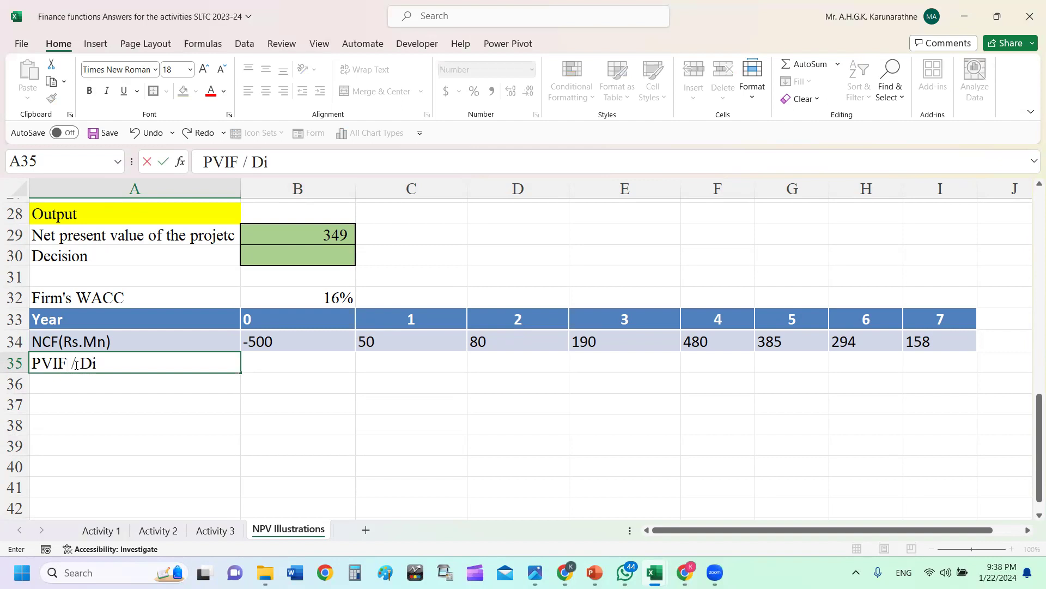
type("count factor")
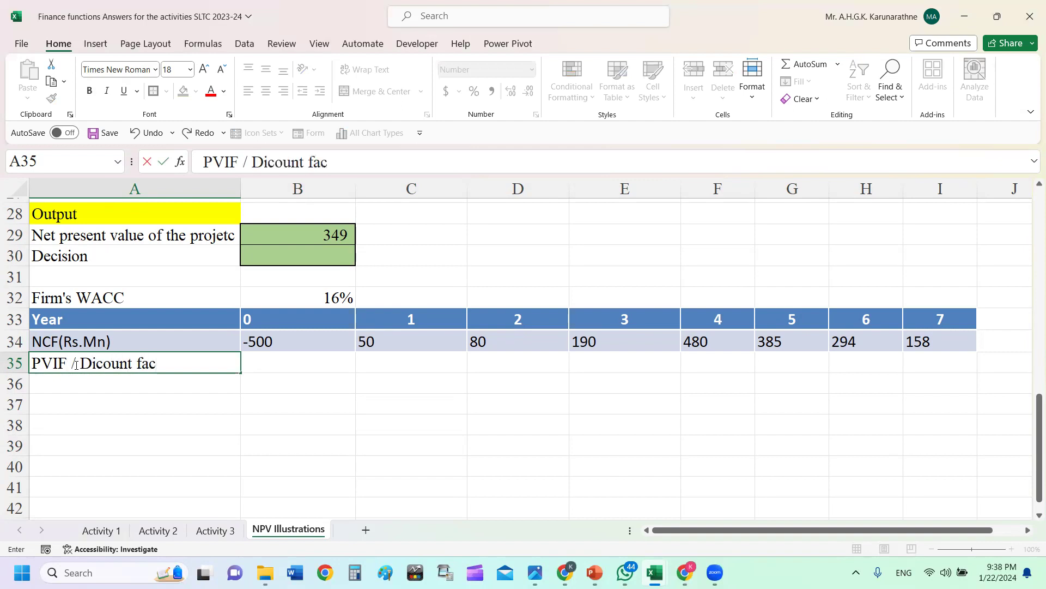
left_click(304, 399)
- Calculate the year 0 discount factor in B35 with =1/(1+$B$32)^B33 and fill the formula across to I35
left_click(270, 361)
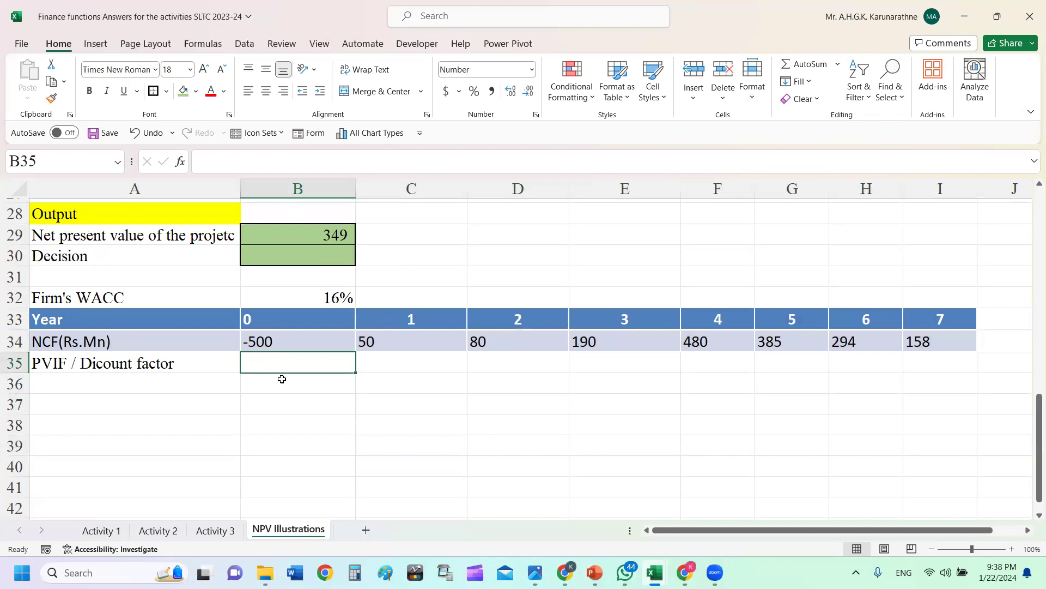
type("=")
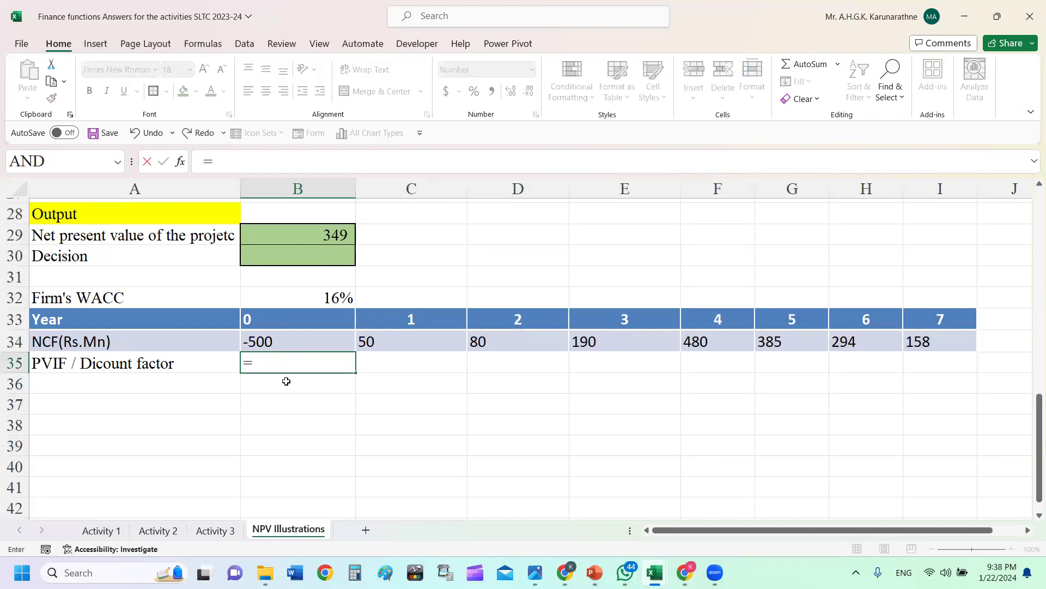
type("1/(1+")
left_click(303, 296)
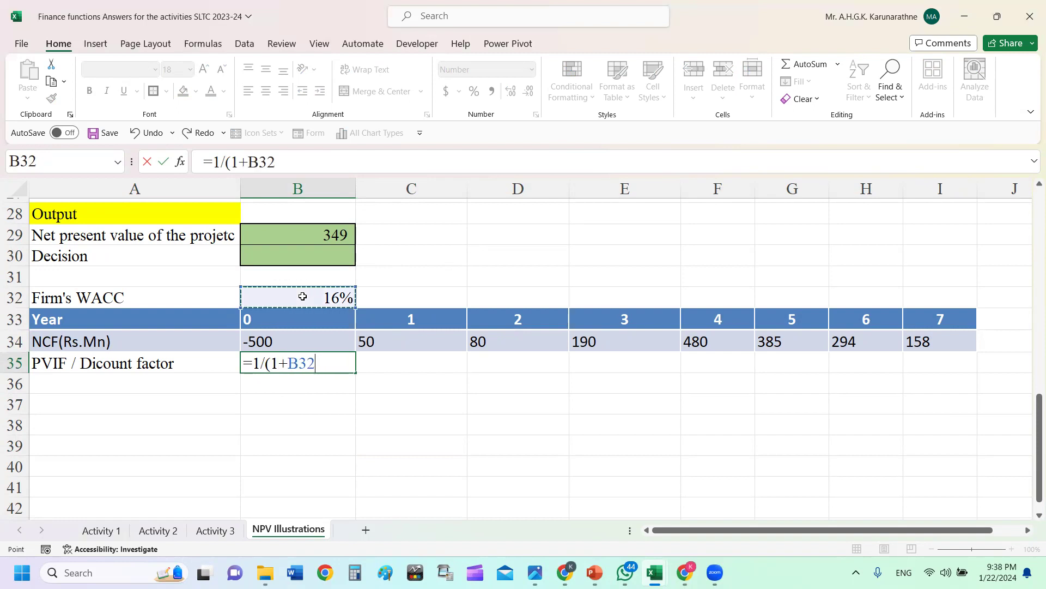
key("F4")
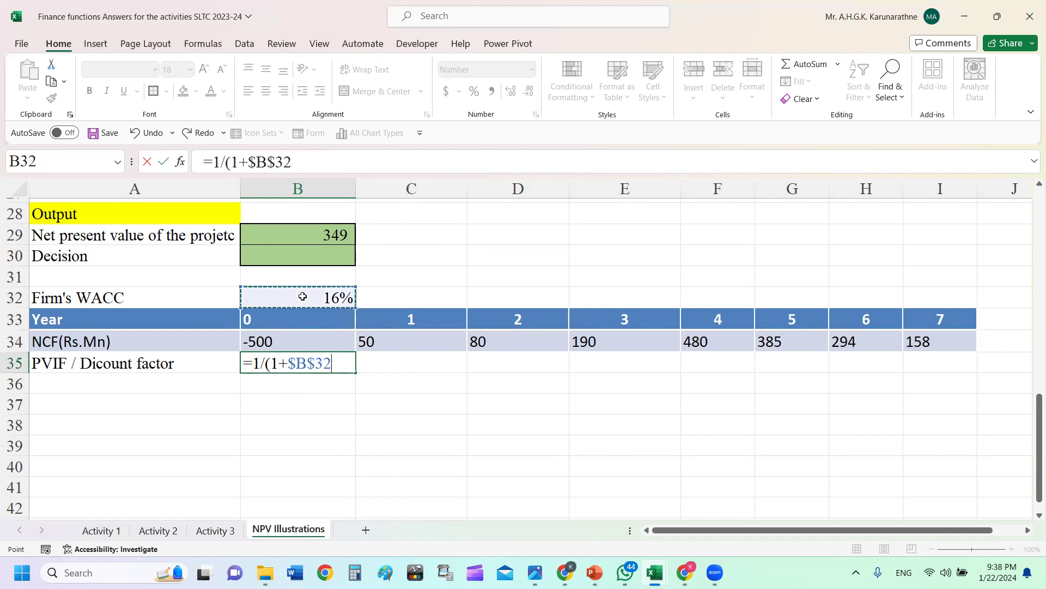
type(")")
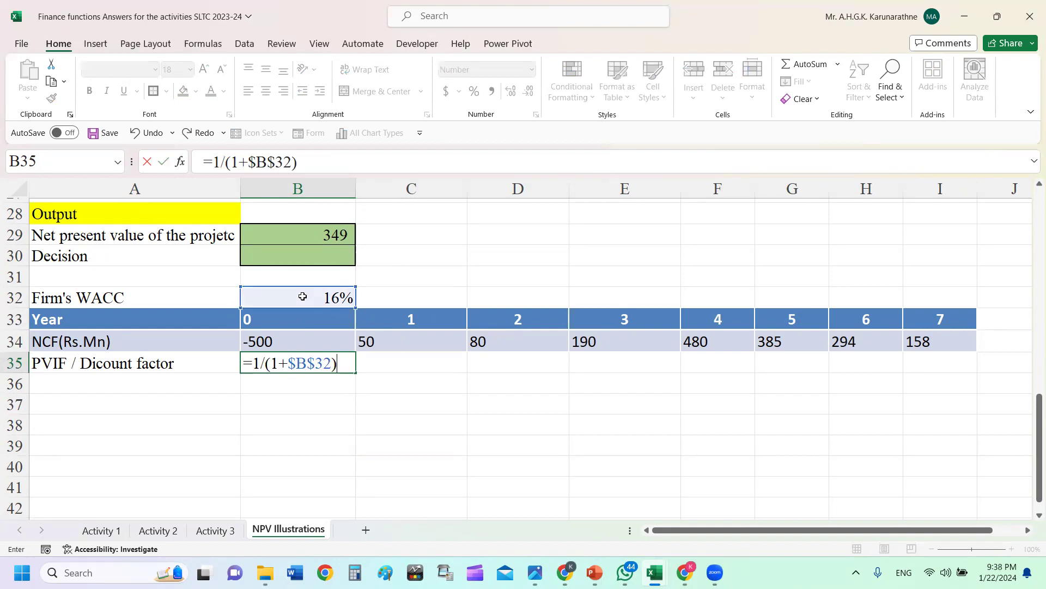
type("^")
left_click(292, 319)
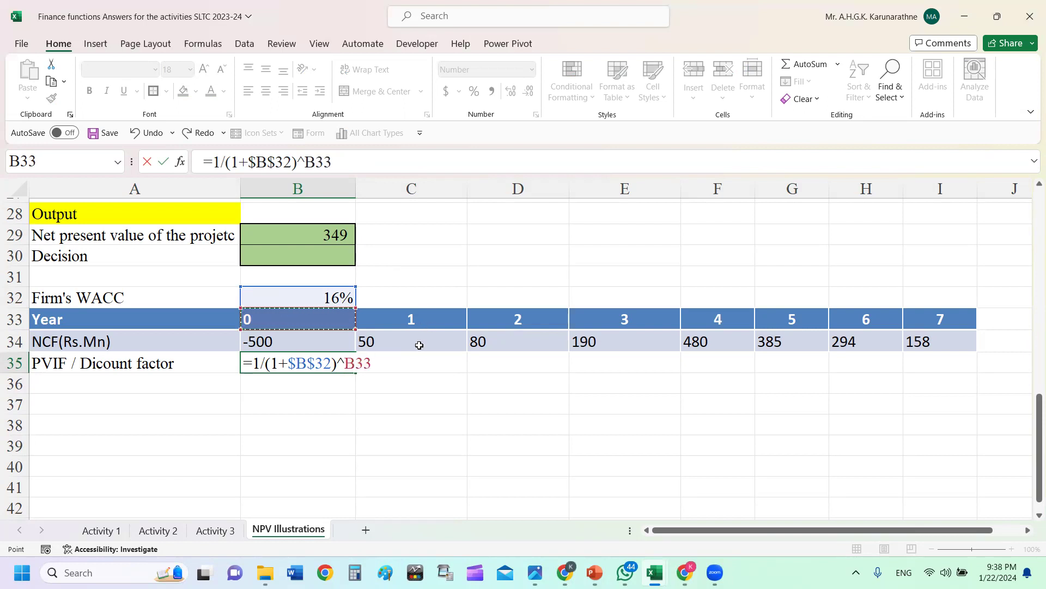
key("Return")
left_click(340, 364)
left_click_drag(355, 373, 946, 362)
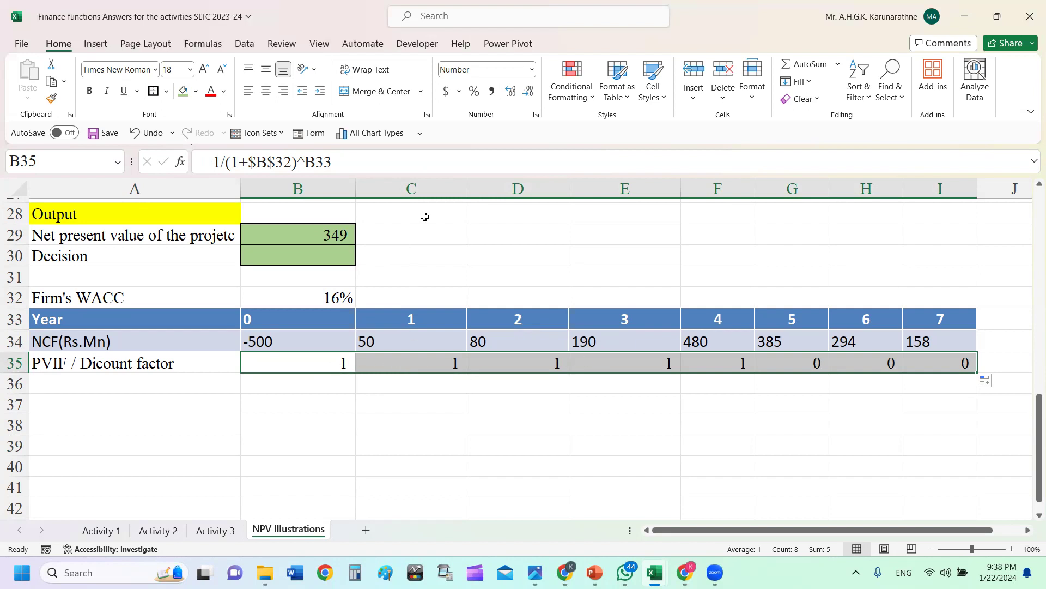
- Show the discount factors in B35:I35 with three decimal places
left_click(511, 91)
left_click(510, 91)
left_click(510, 91)
left_click(511, 91)
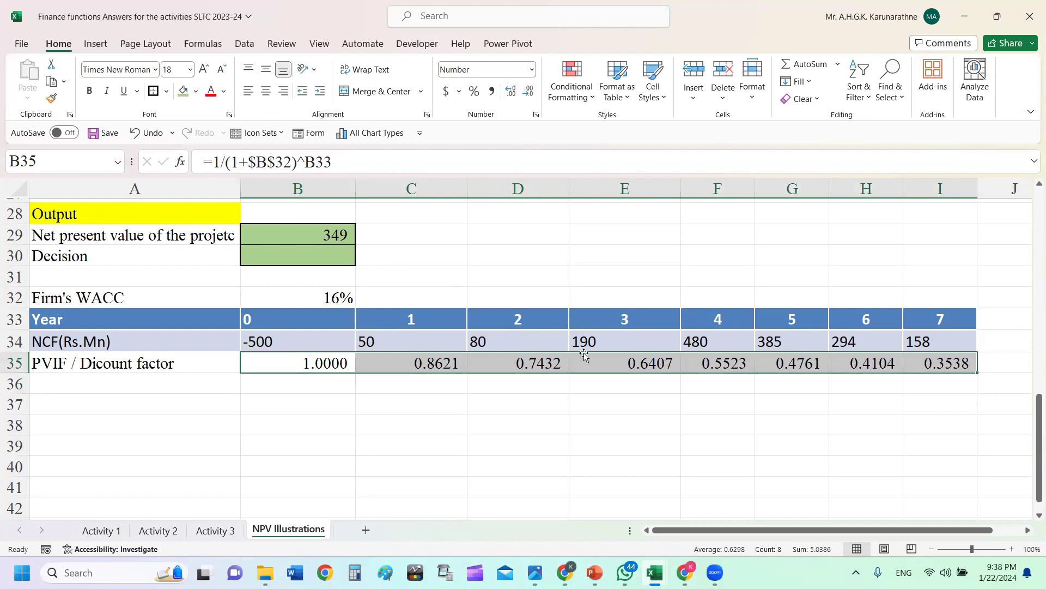
left_click(530, 93)
left_click(491, 421)
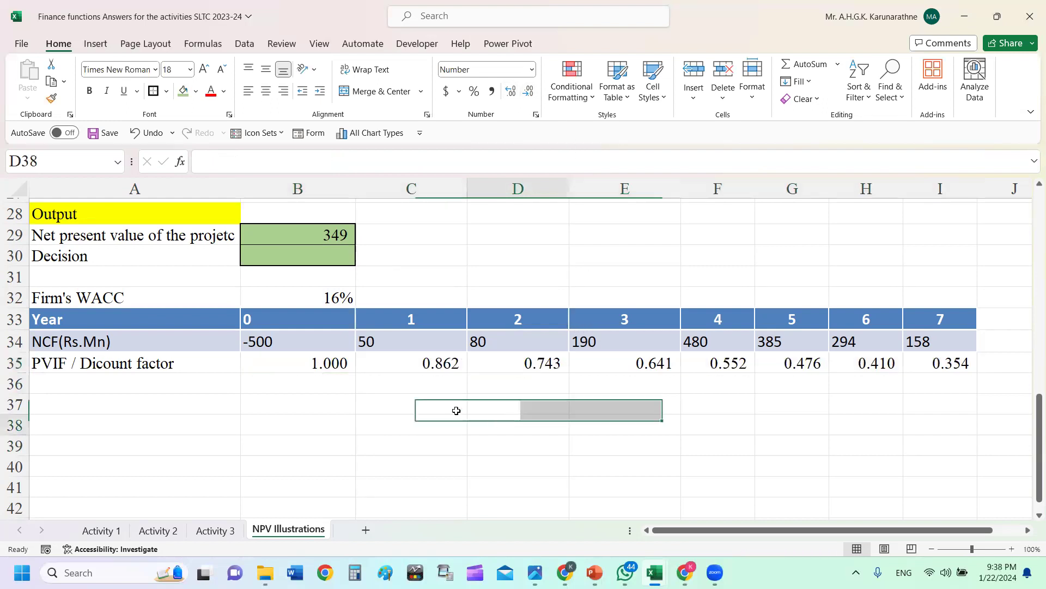
- Format all cells of the sheet as numbers with zero decimal places and negative values in parentheses
left_click(266, 348)
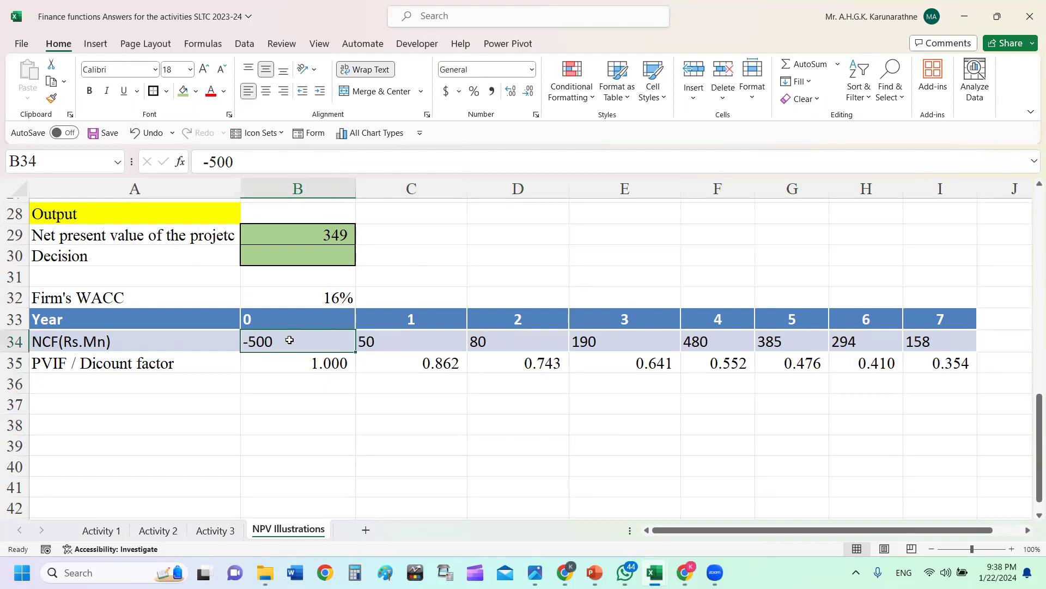
left_click(19, 190)
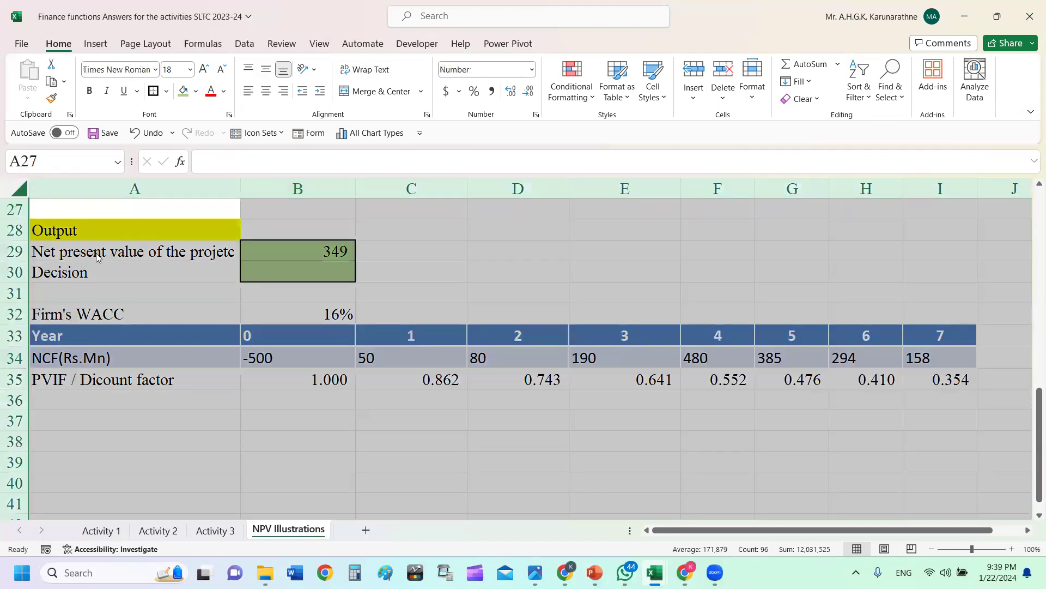
key("ctrl+1")
left_click(666, 203)
left_click(851, 229)
left_click(850, 229)
left_click(759, 243)
double_click(770, 289)
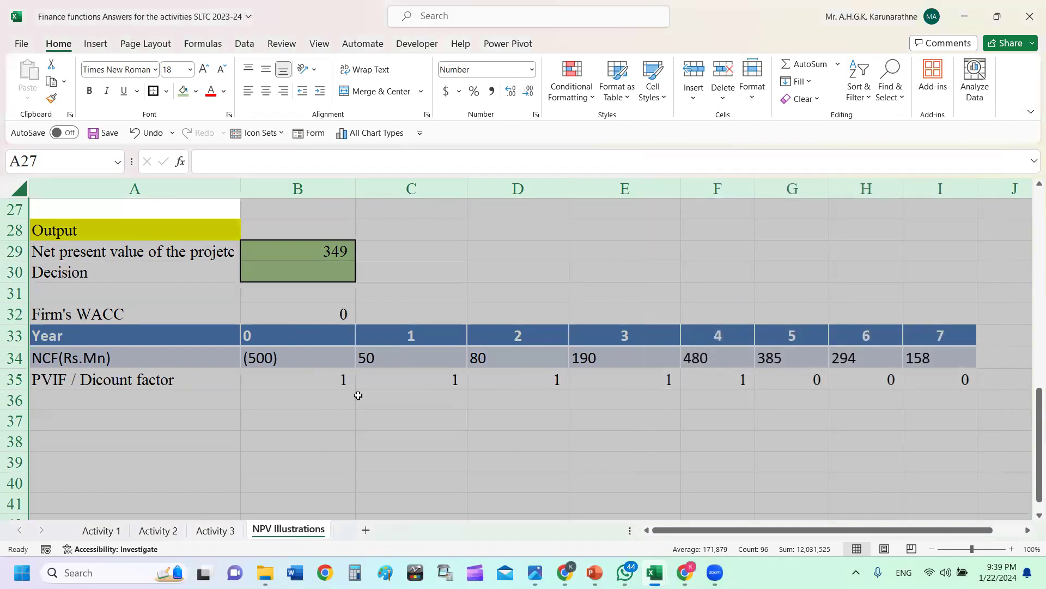
- Center the cash flow values in B34:I34 of the copied NCF row
left_click(285, 359)
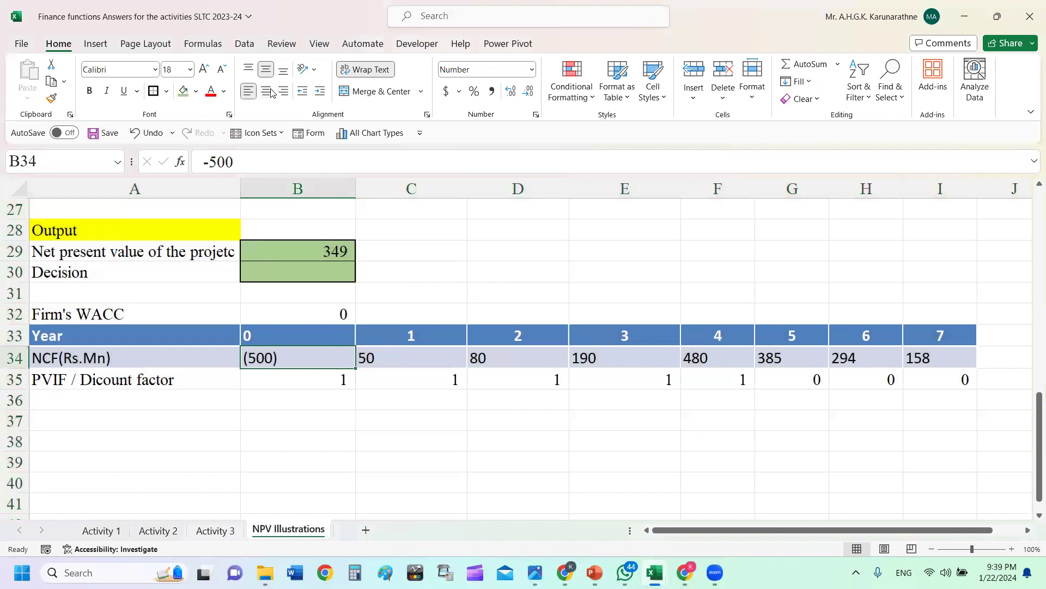
left_click(248, 91)
left_click(529, 253)
left_click_drag(397, 359, 947, 358)
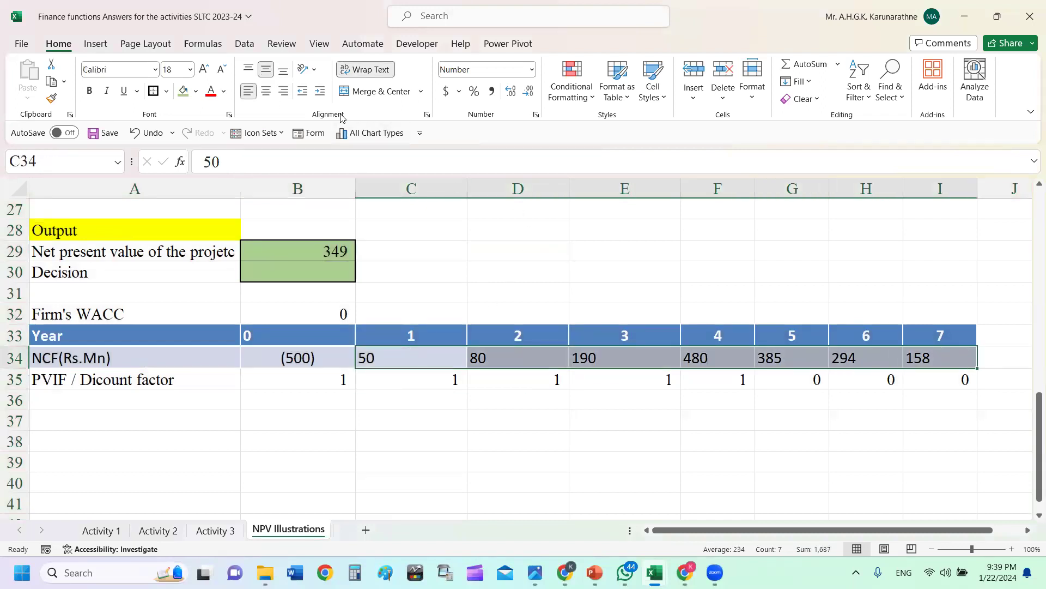
left_click(268, 91)
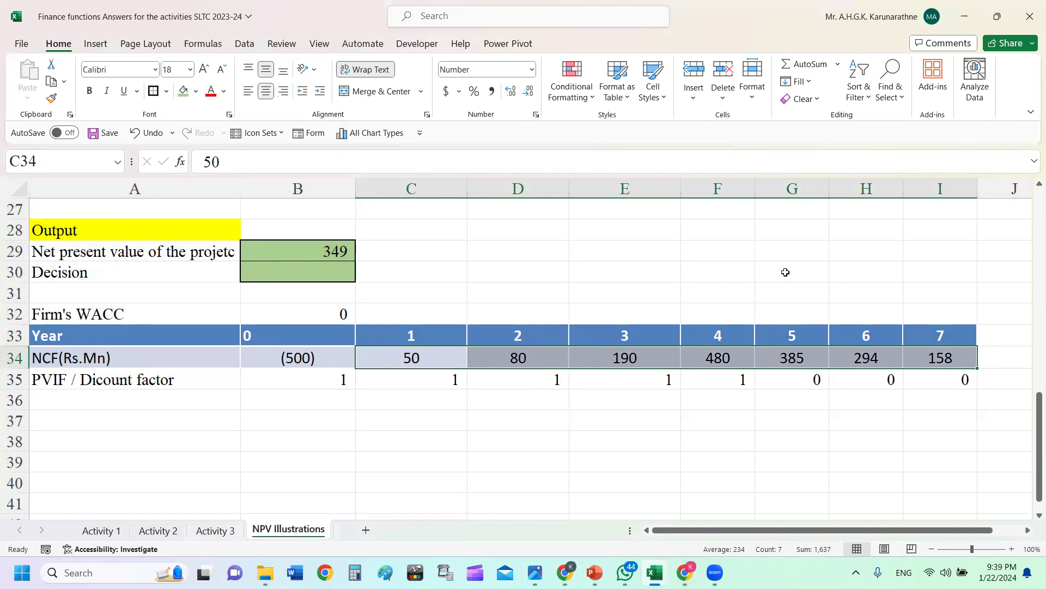
left_click(786, 272)
- Show the discount factors in C35:I35 with three decimal places
left_click_drag(454, 378, 976, 381)
left_click(512, 91)
left_click(513, 93)
left_click(513, 94)
left_click(513, 94)
left_click(529, 92)
left_click(403, 436)
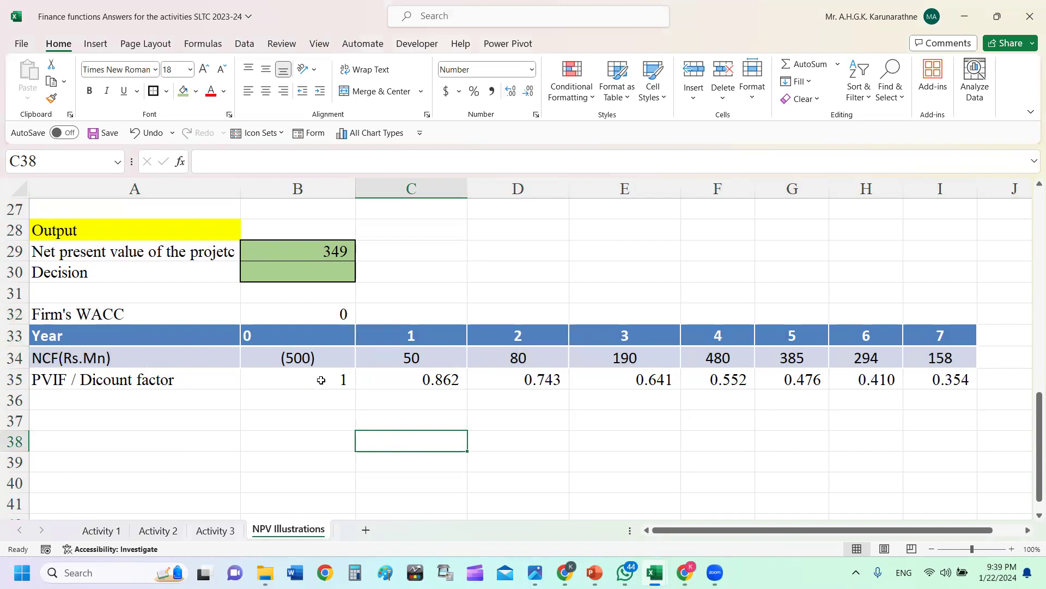
- Enter the row label "Present value" in A36 below the discount factor row
left_click(175, 407)
type("P")
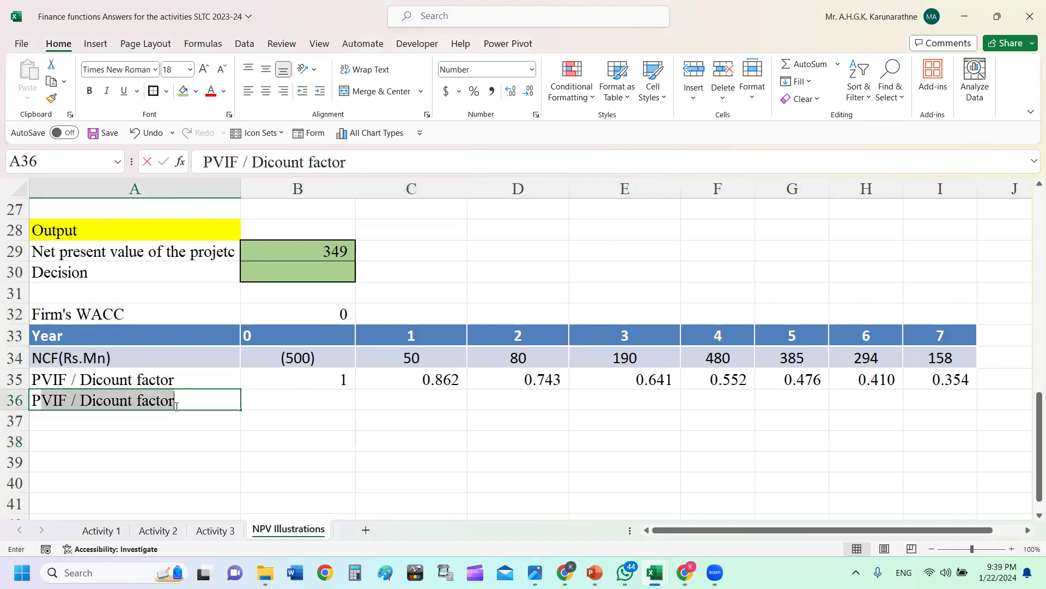
type("resent value")
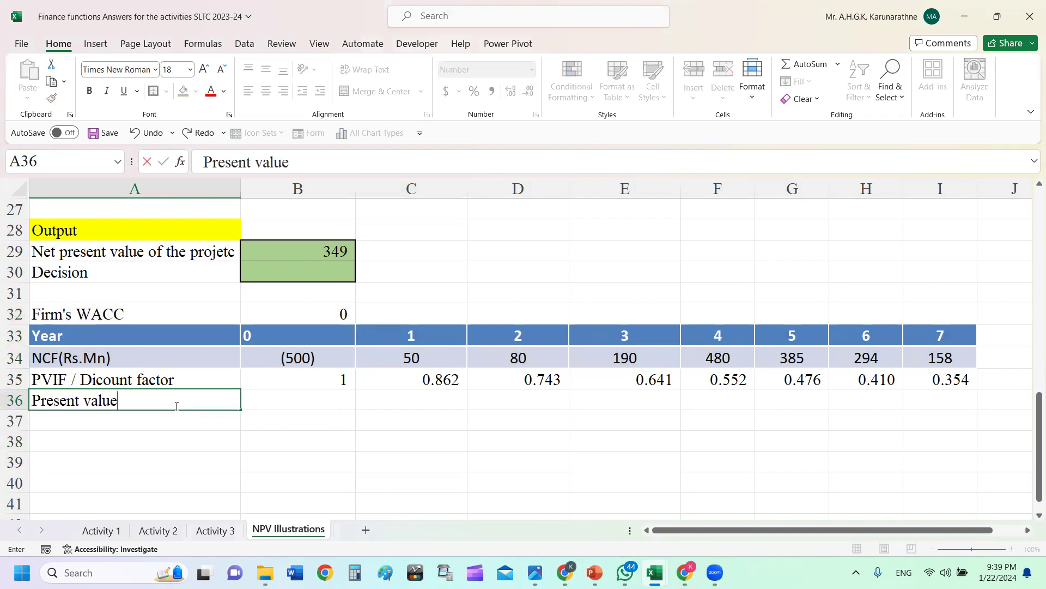
- Calculate the year 0 present value in B36 with =B34*B35 and fill the formula across to I36
left_click(299, 401)
type("=")
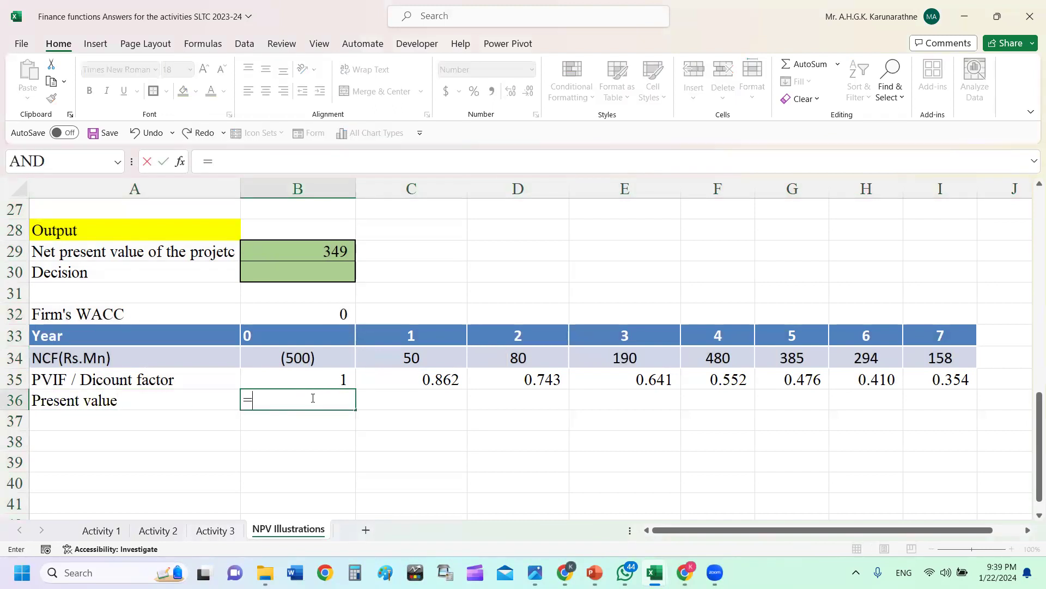
left_click(321, 360)
type("*")
left_click(318, 379)
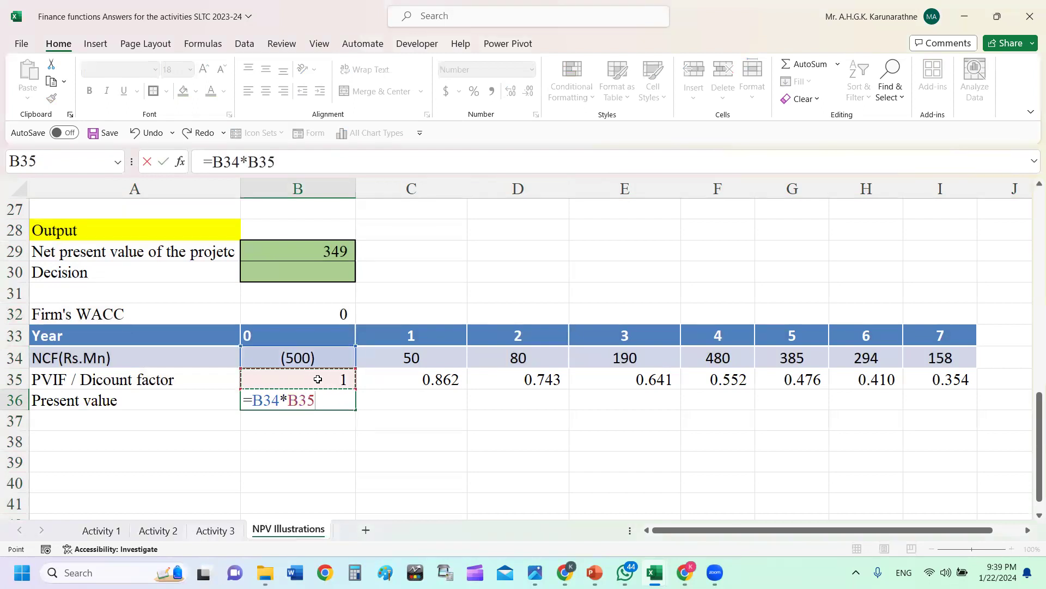
key("Return")
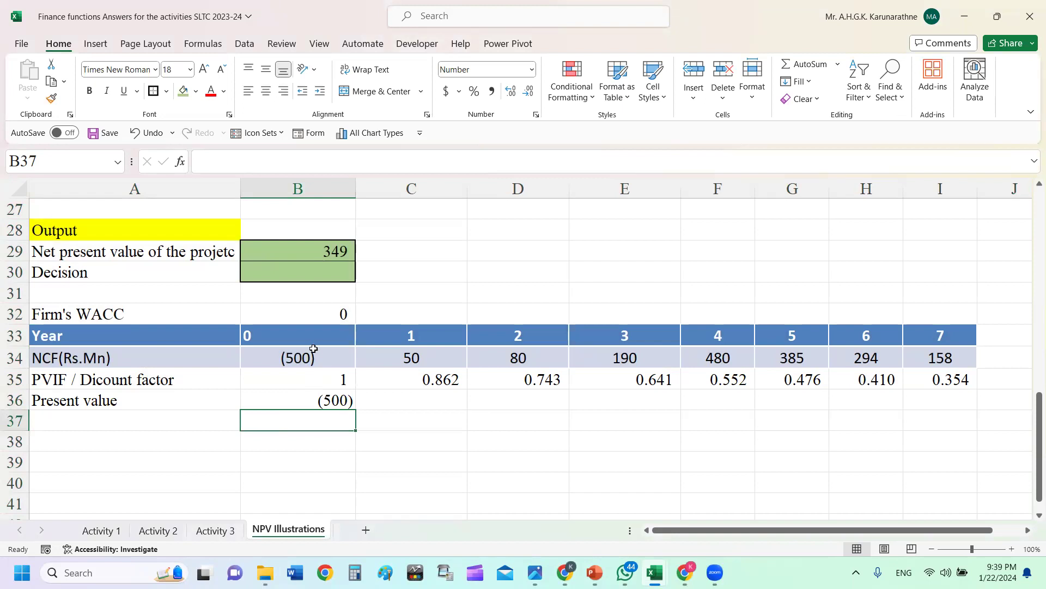
left_click(317, 401)
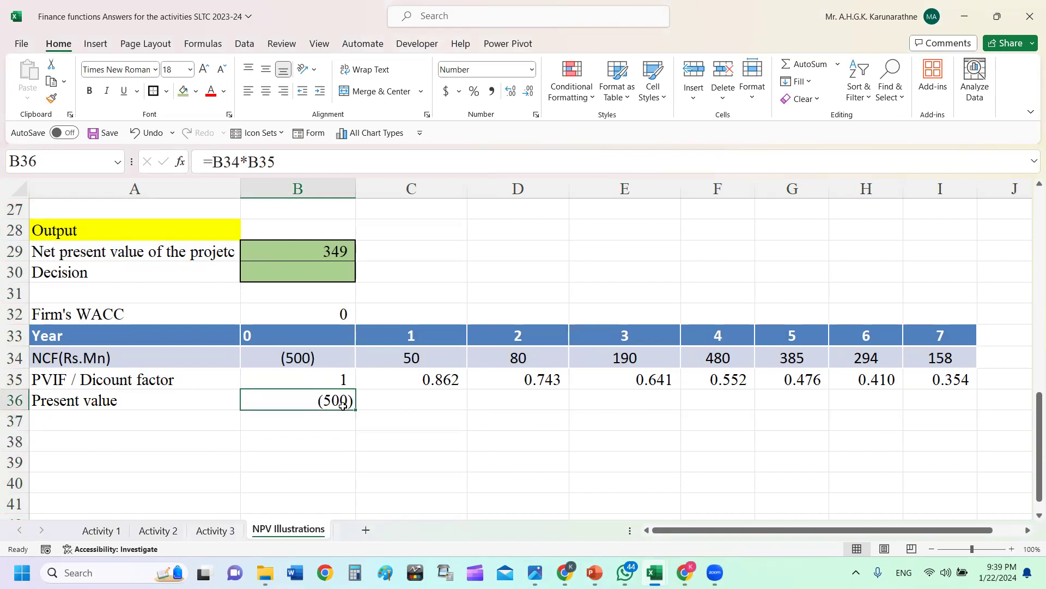
left_click_drag(354, 409, 946, 420)
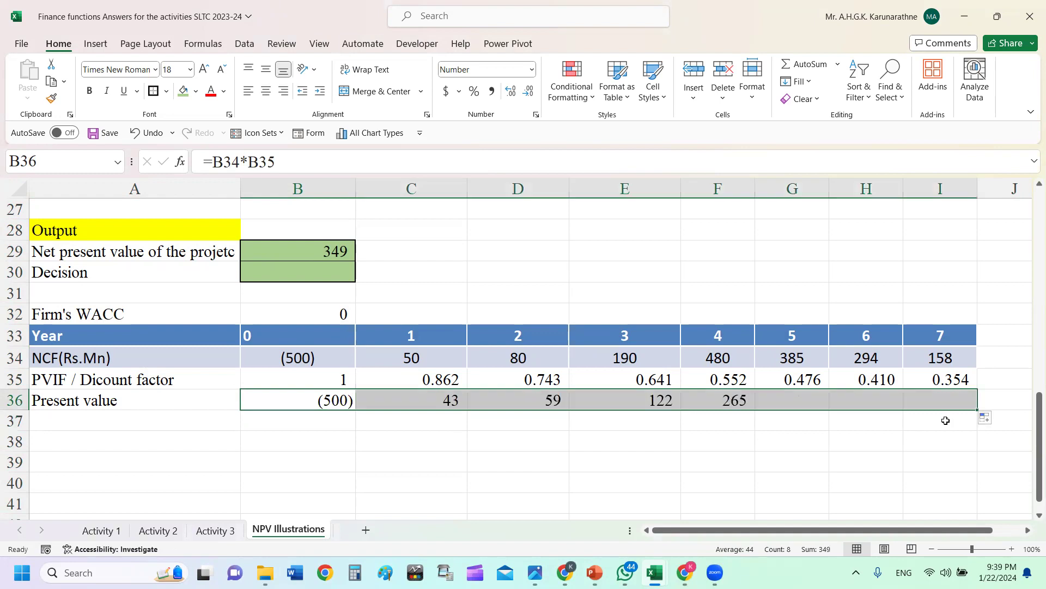
left_click(327, 455)
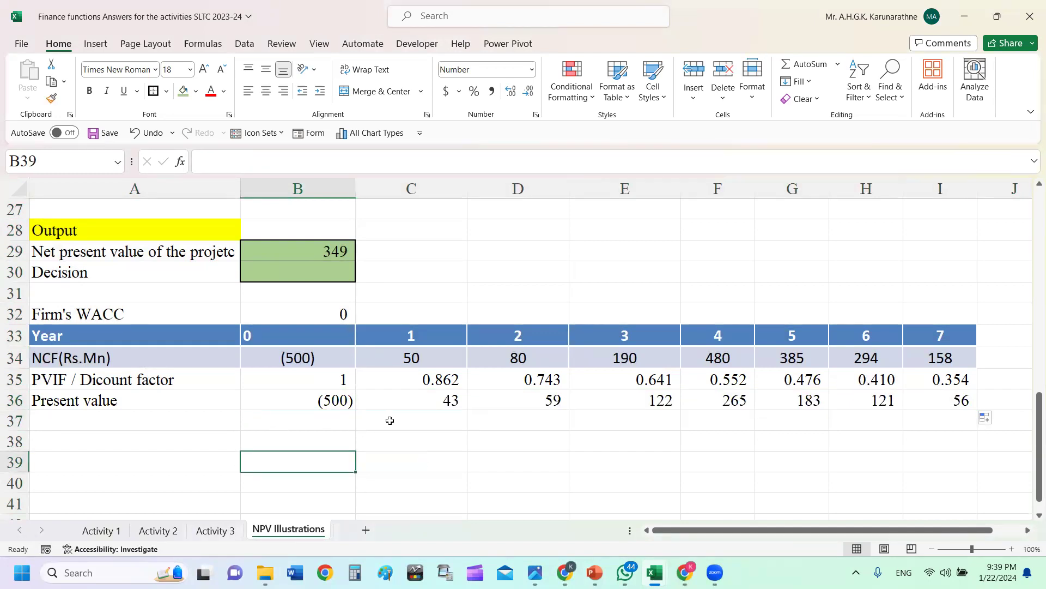
- Total the present values of years 1 to 7 in C37 with =SUM(C36:I36)
left_click_drag(419, 398, 943, 393)
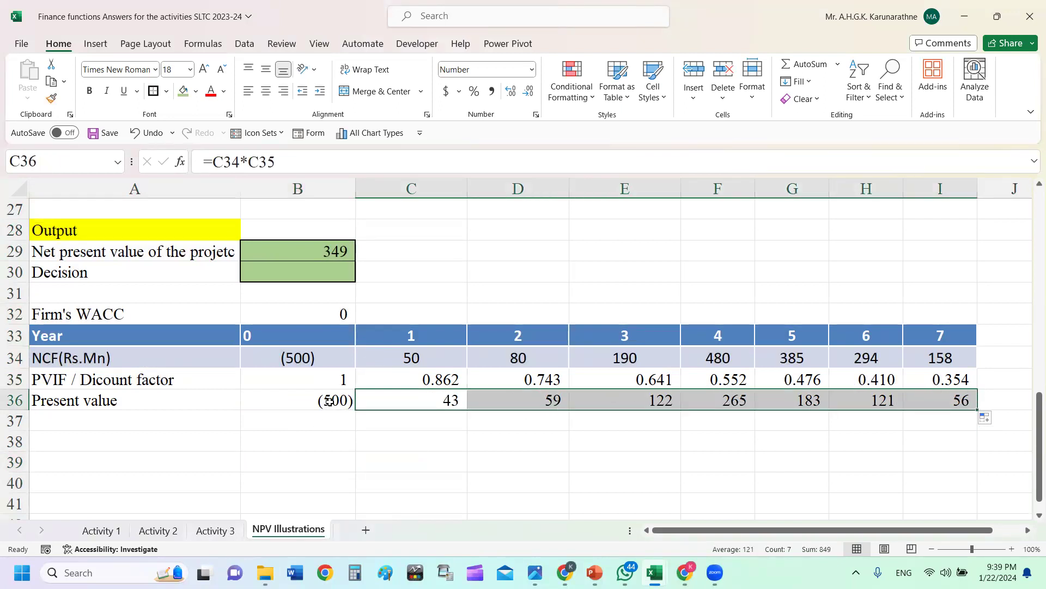
left_click(306, 423)
left_click_drag(425, 404, 720, 402)
left_click(393, 419)
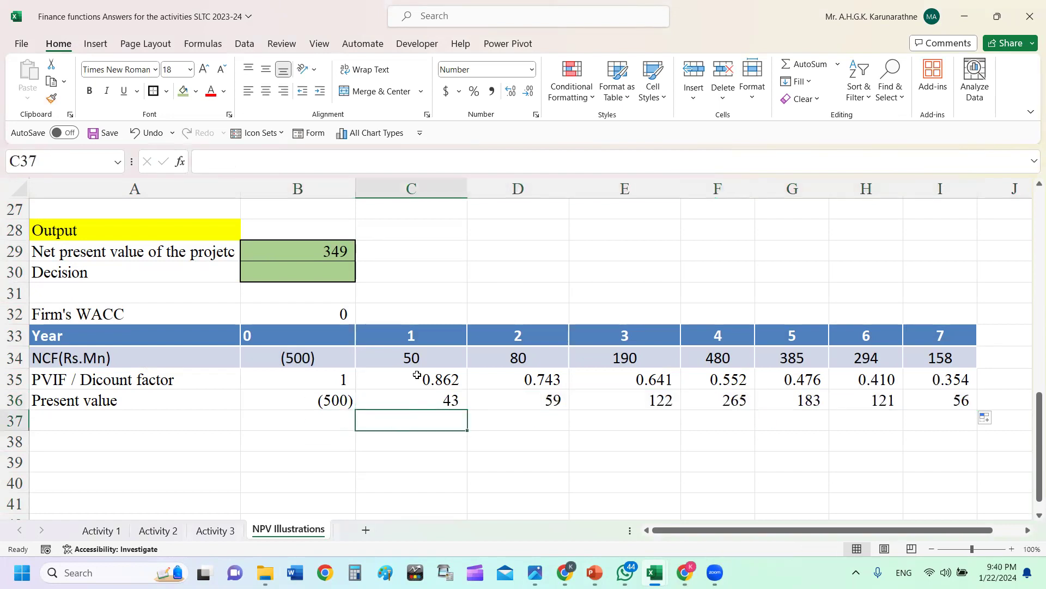
left_click(801, 64)
left_click_drag(431, 404, 934, 399)
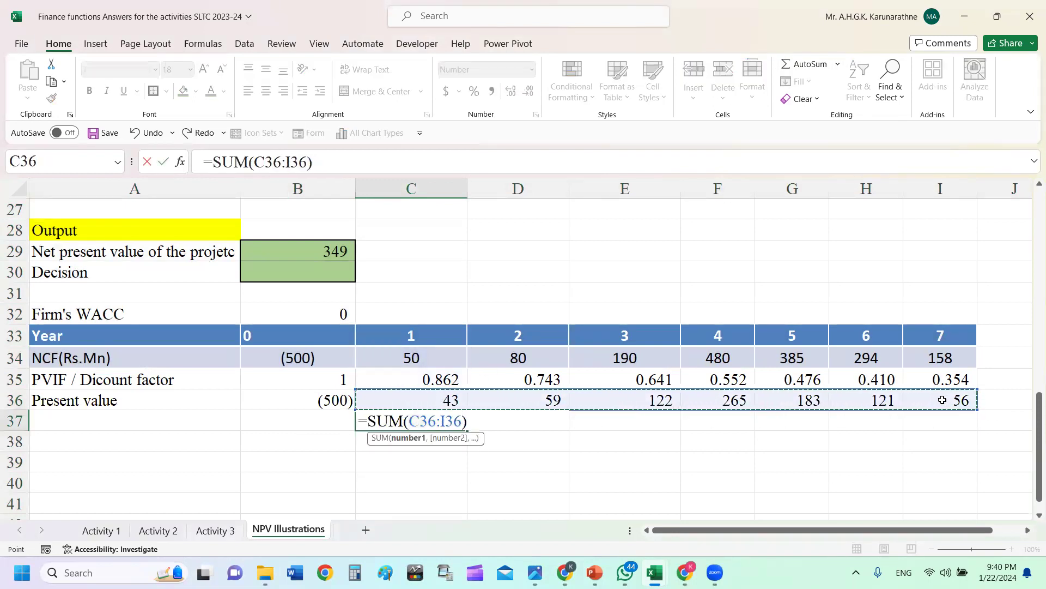
key("Return")
- Fill the year 0 present value formula from B36 down into B37
left_click(337, 400)
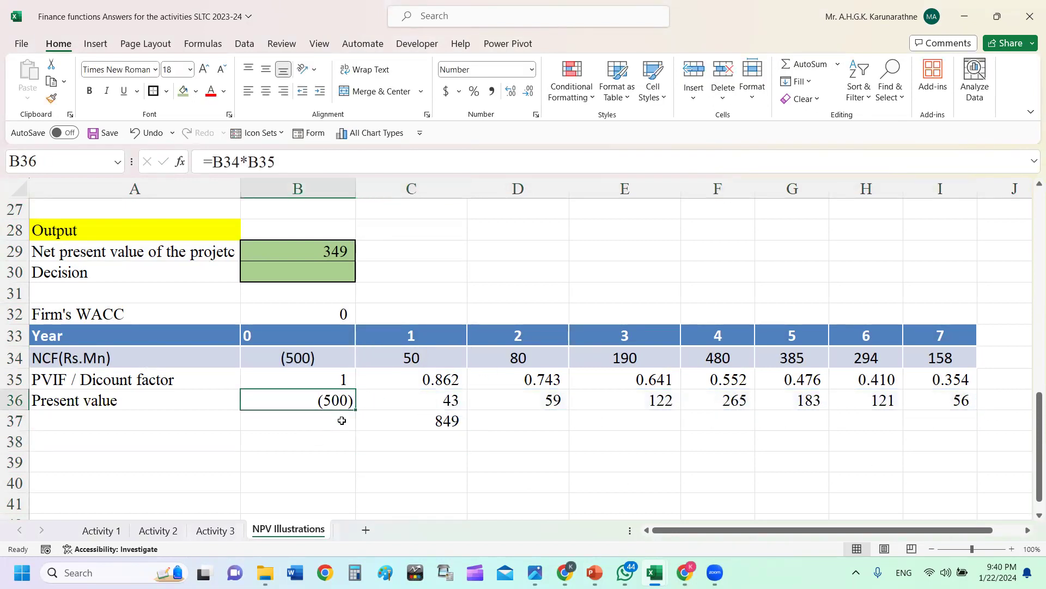
left_click_drag(354, 411, 353, 428)
left_click(329, 424)
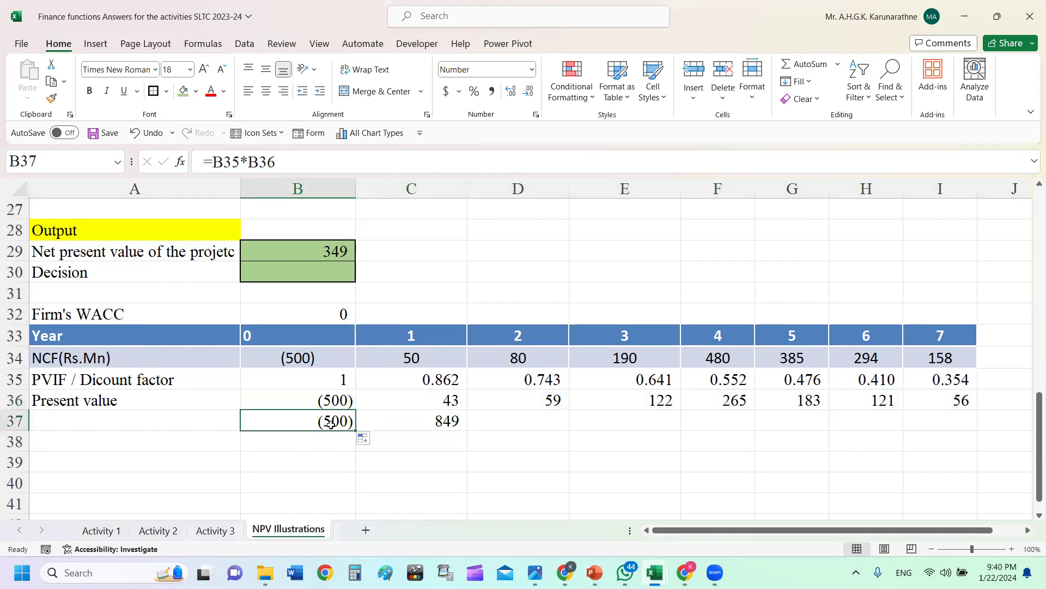
- Enter the label "NPV=PV of cash inlfows - investment" in A38 and widen column A to fit it
left_click(158, 439)
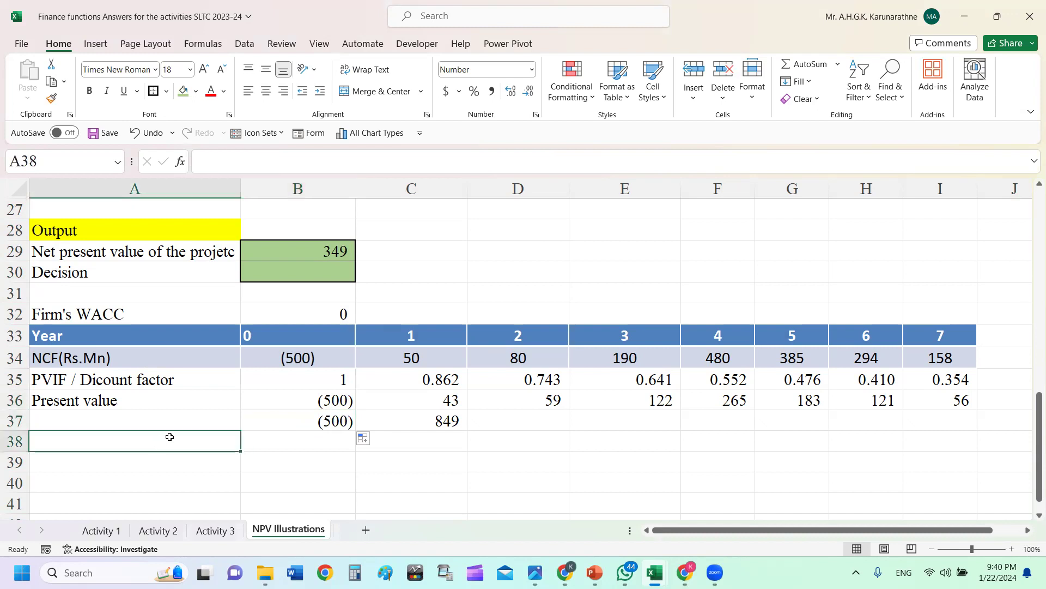
type("NPV")
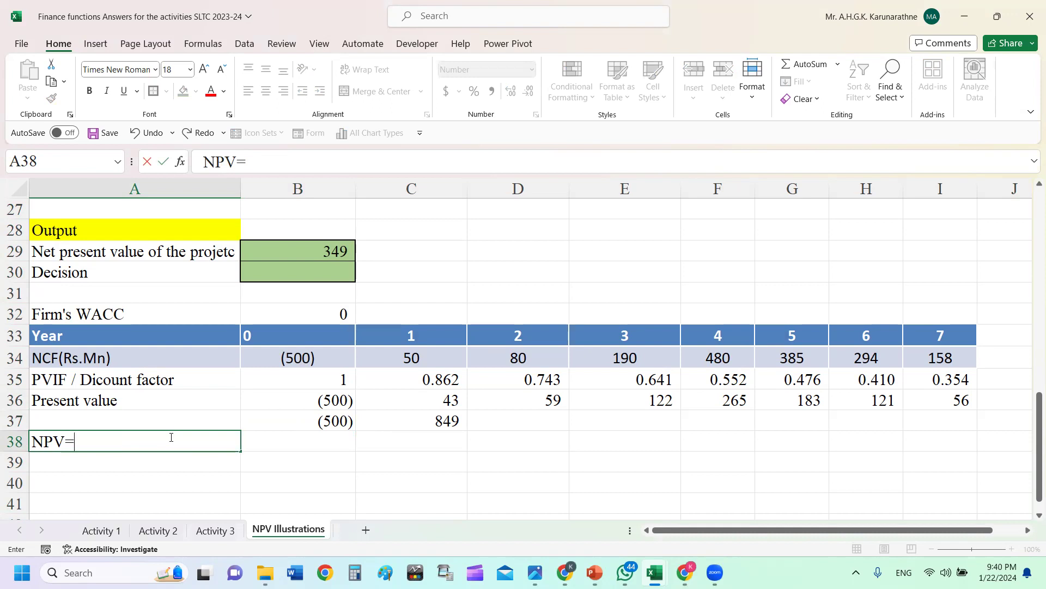
type("=PV")
type(" of ")
type("FC")
type("In")
key("BackSpace")
key("BackSpace")
type("in")
key("BackSpace")
key("BackSpace")
key("BackSpace")
key("BackSpace")
key("BackSpace")
type("cal")
key("BackSpace")
type("sh inlfows")
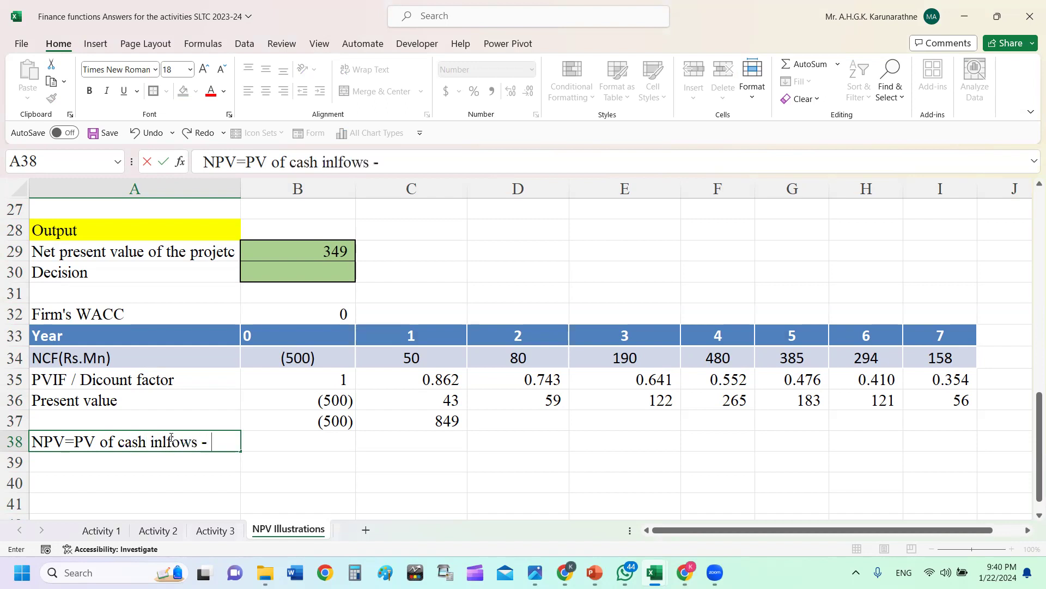
type(" - inv")
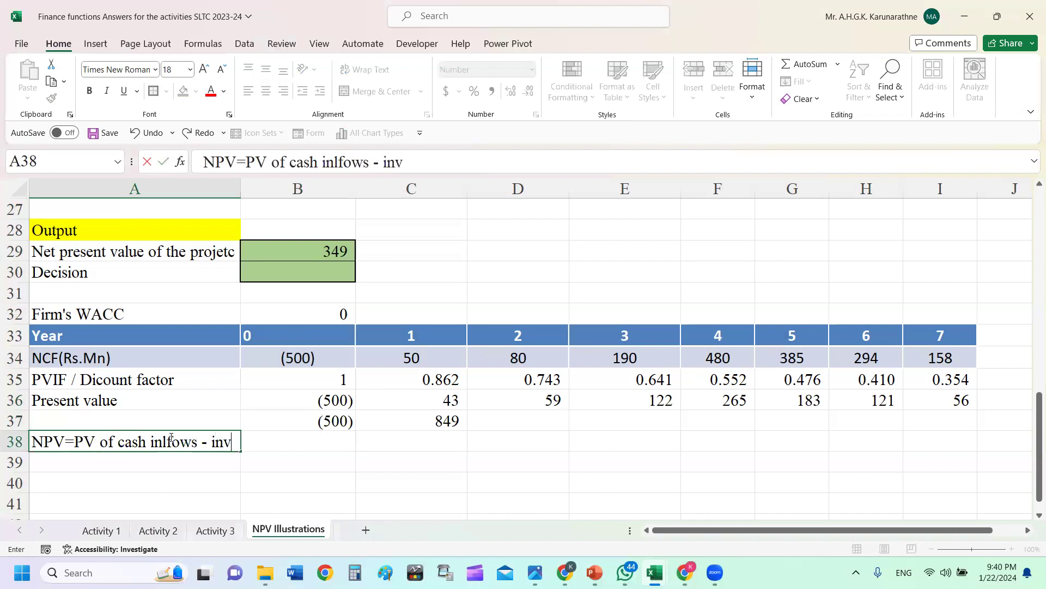
type("estm")
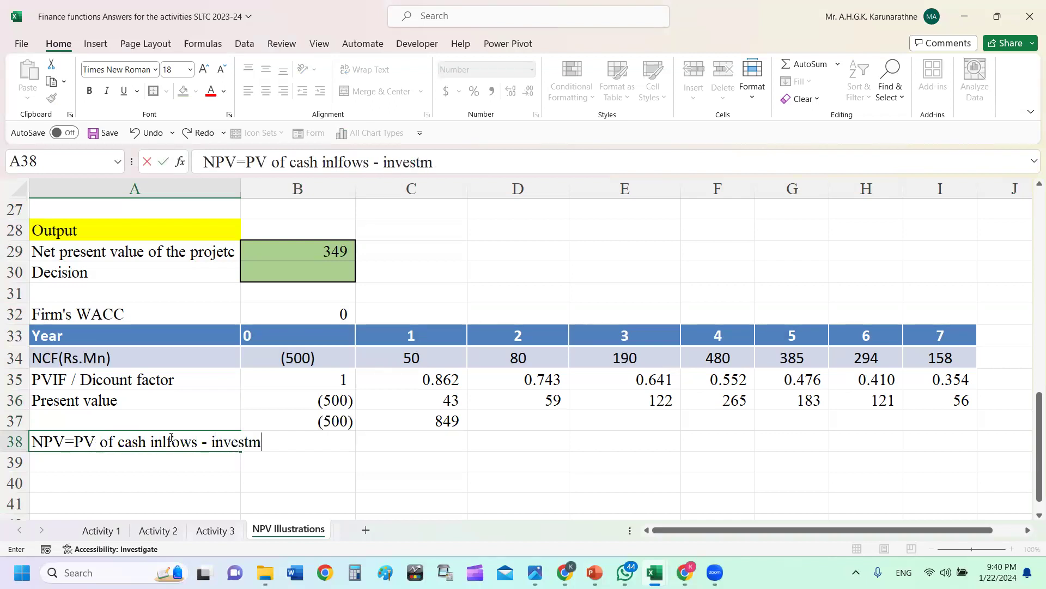
type("ent")
left_click(365, 463)
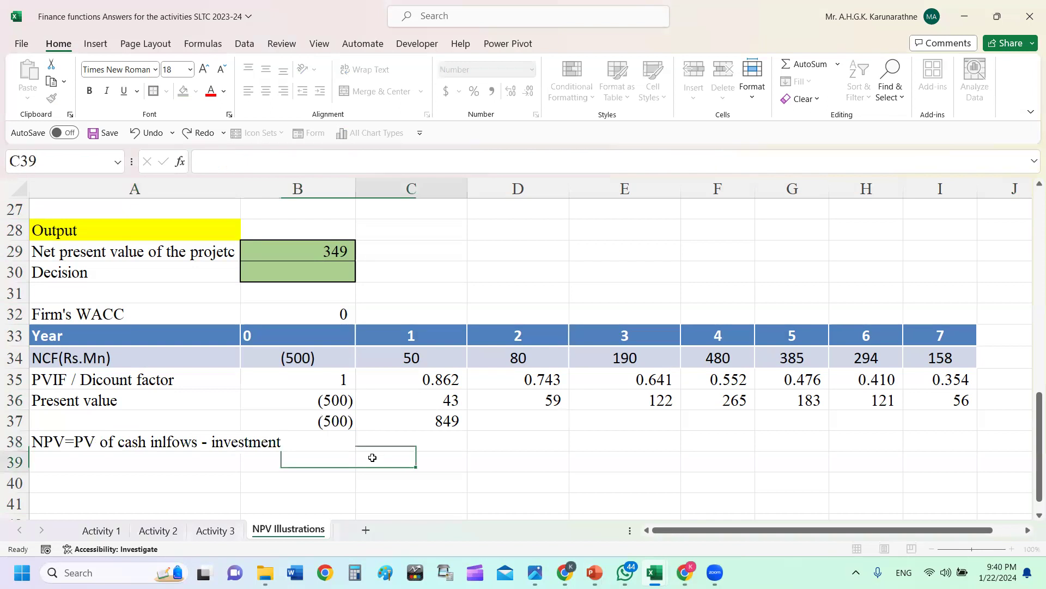
left_click_drag(243, 193, 288, 194)
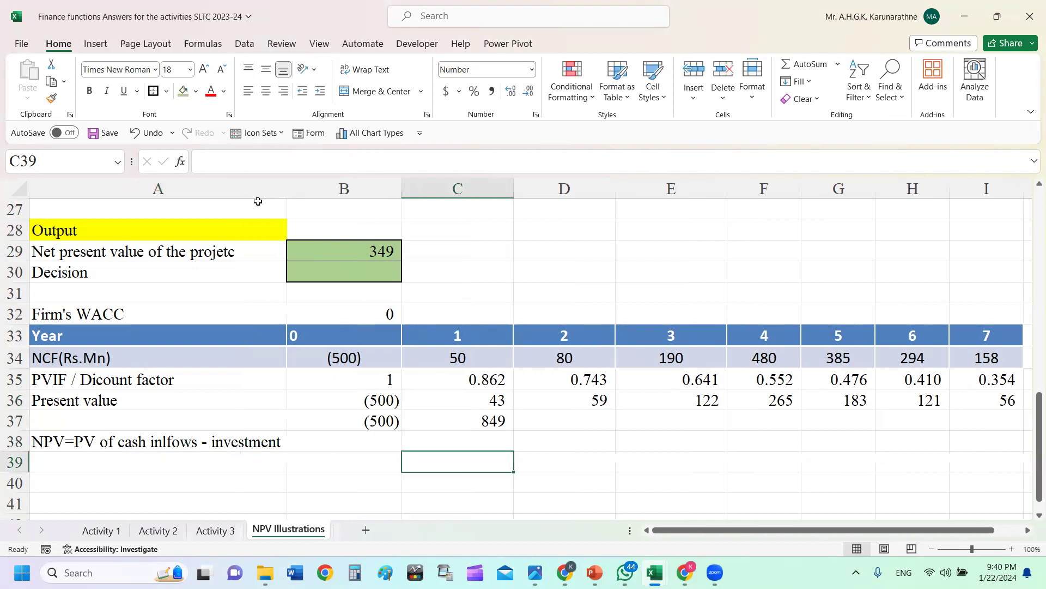
- Calculate the NPV in B38 with =C37+B37
left_click(367, 440)
type("=")
left_click(473, 423)
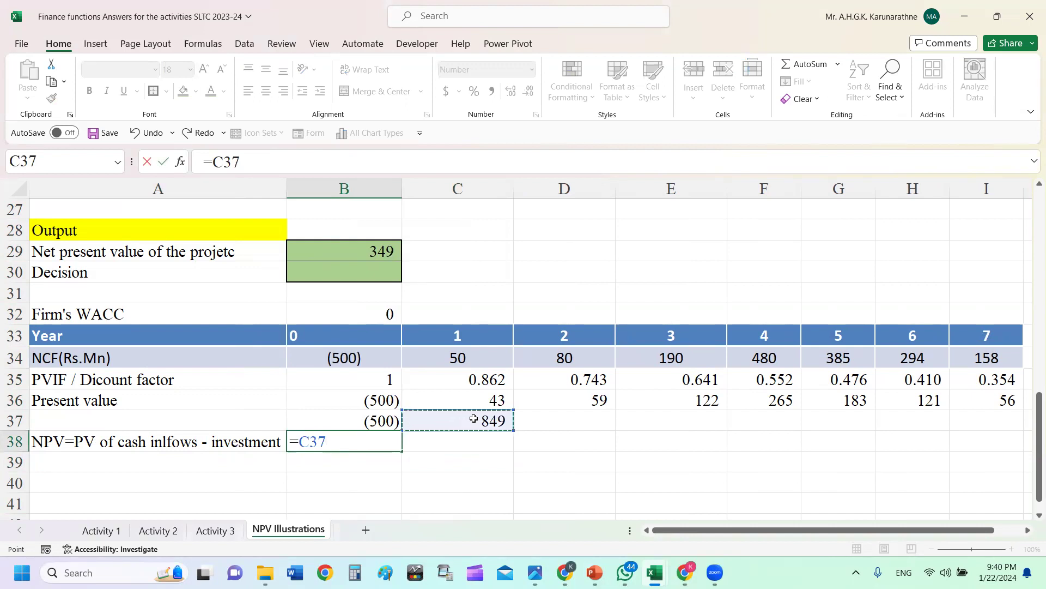
type("+")
left_click(366, 422)
key("Return")
left_click(367, 439)
- Check the NPV formula in B29 against B38 and fill B38 with green
left_click(370, 250)
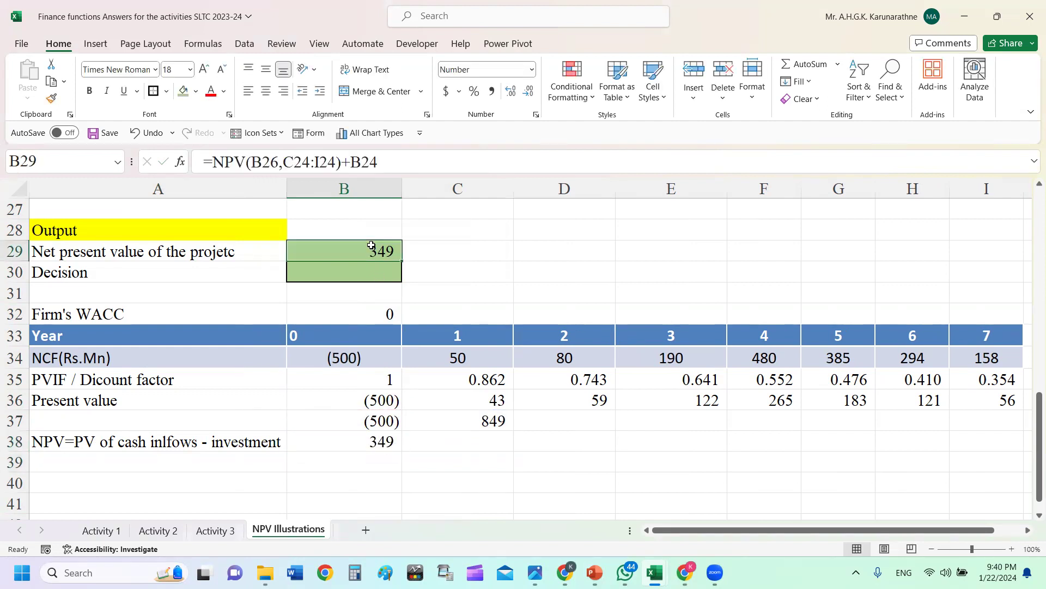
left_click(375, 440)
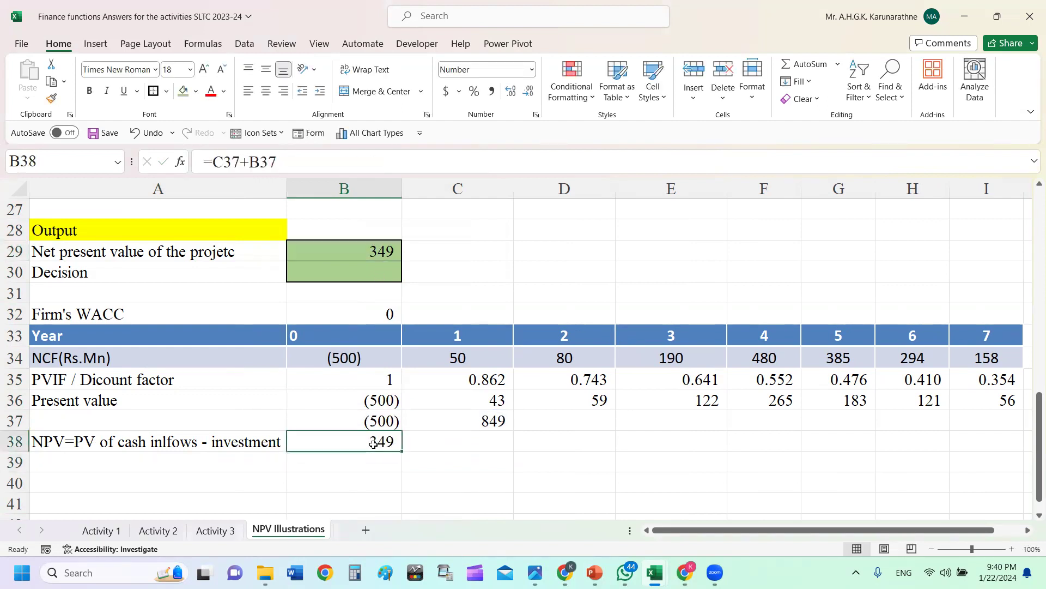
left_click(183, 91)
left_click(447, 487)
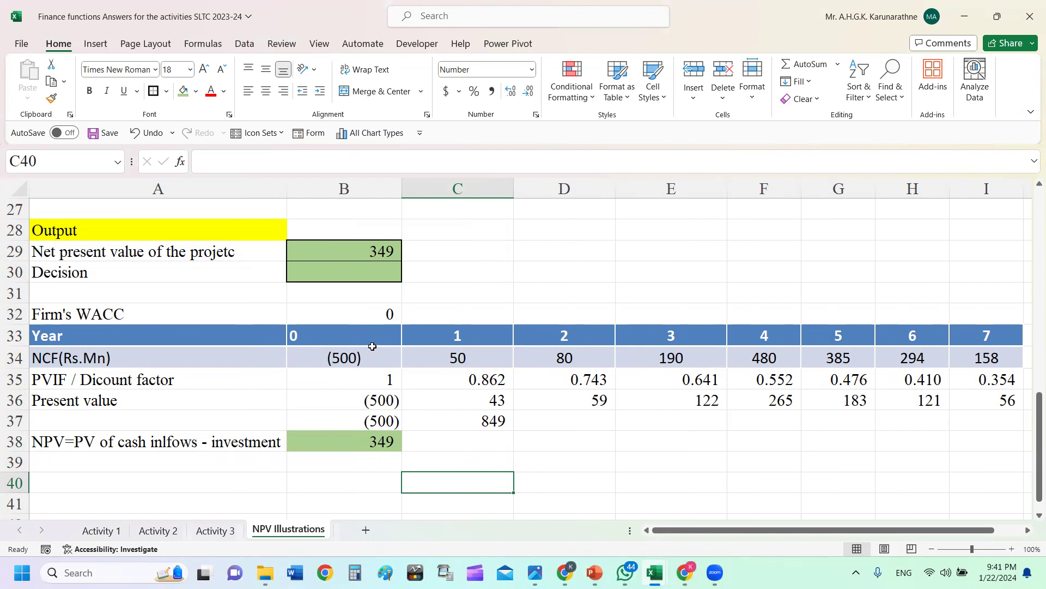
- Format both Firm's WACC cells, B32 and B26, as percentages
left_click(366, 312)
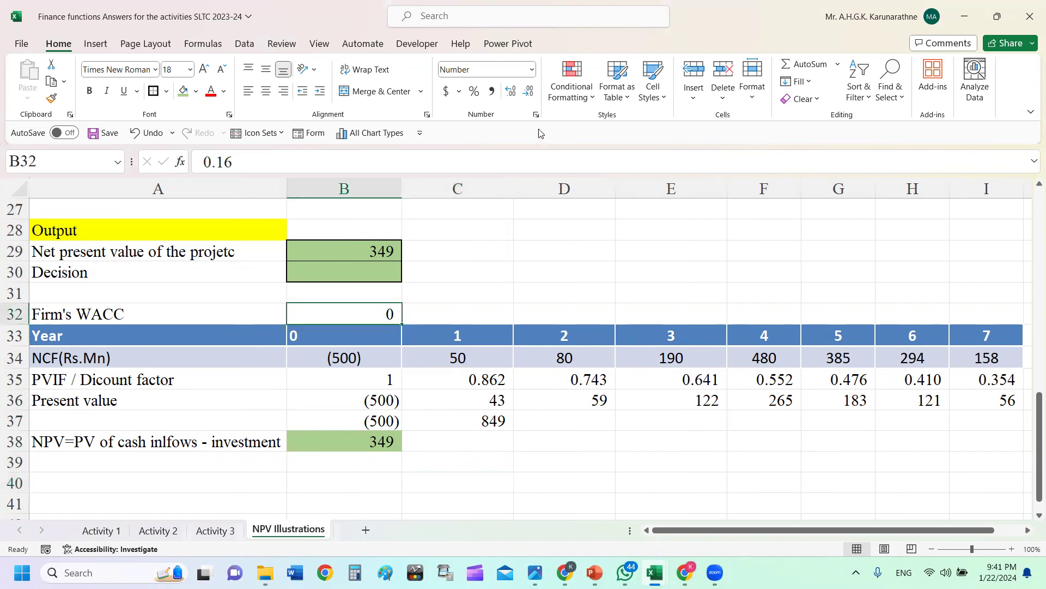
left_click(474, 92)
left_click(606, 298)
scroll(460, 352, "up", 2)
scroll(460, 352, "up", 3)
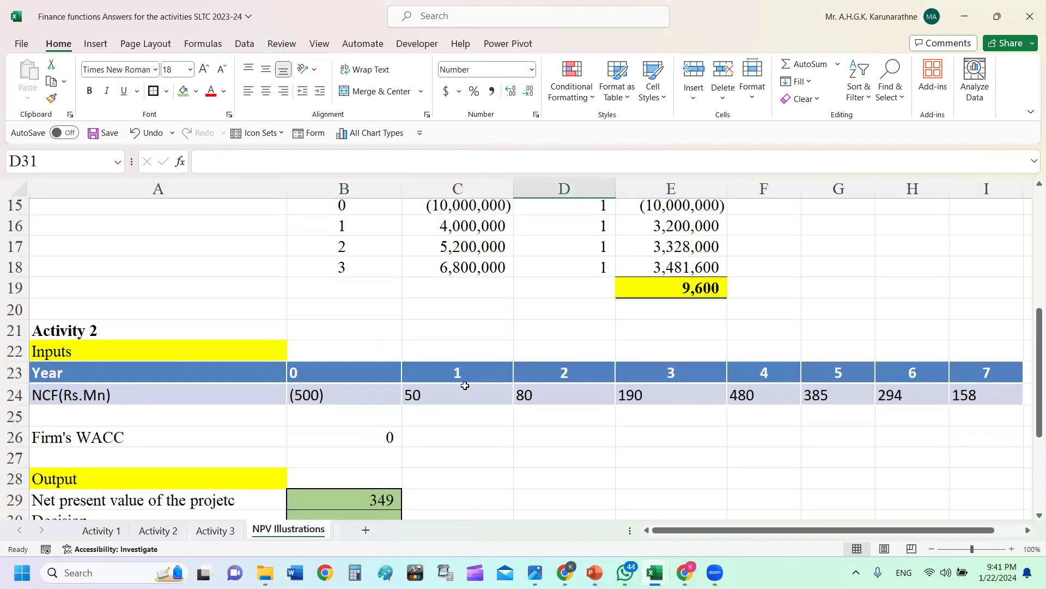
scroll(465, 385, "down", 1)
left_click(386, 373)
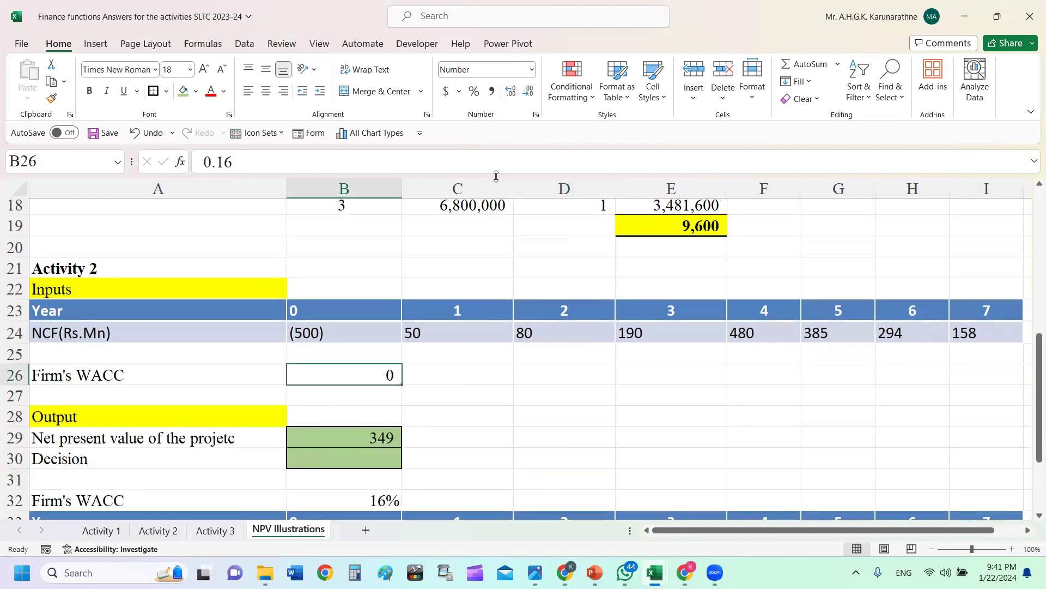
left_click(474, 91)
left_click(503, 423)
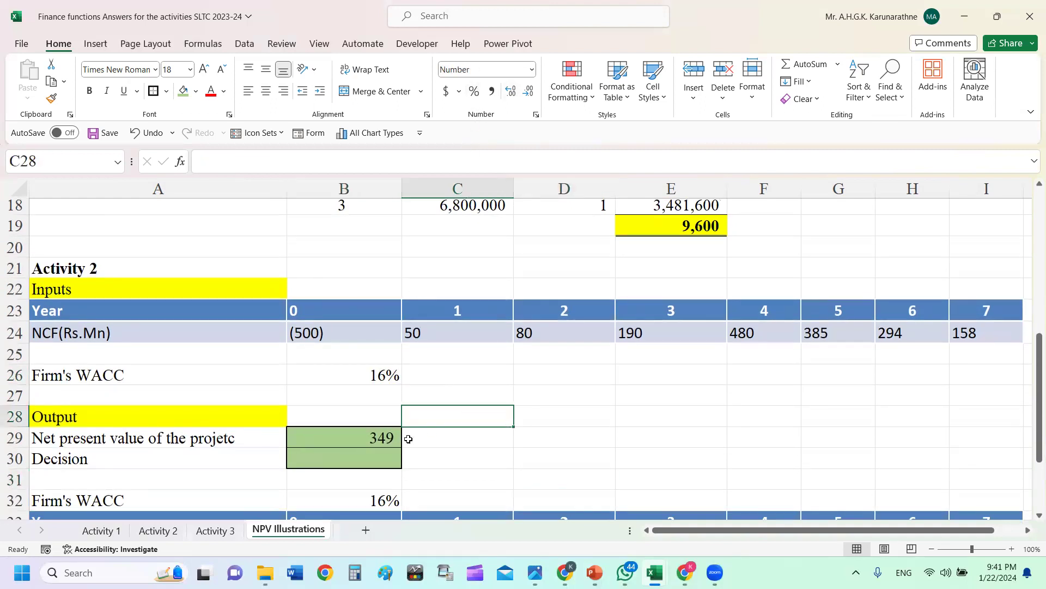
- Clear the project's net present value in B29 and re-enter it as =NPV(B26,C24:I24)+B24
left_click(376, 437)
key("Delete")
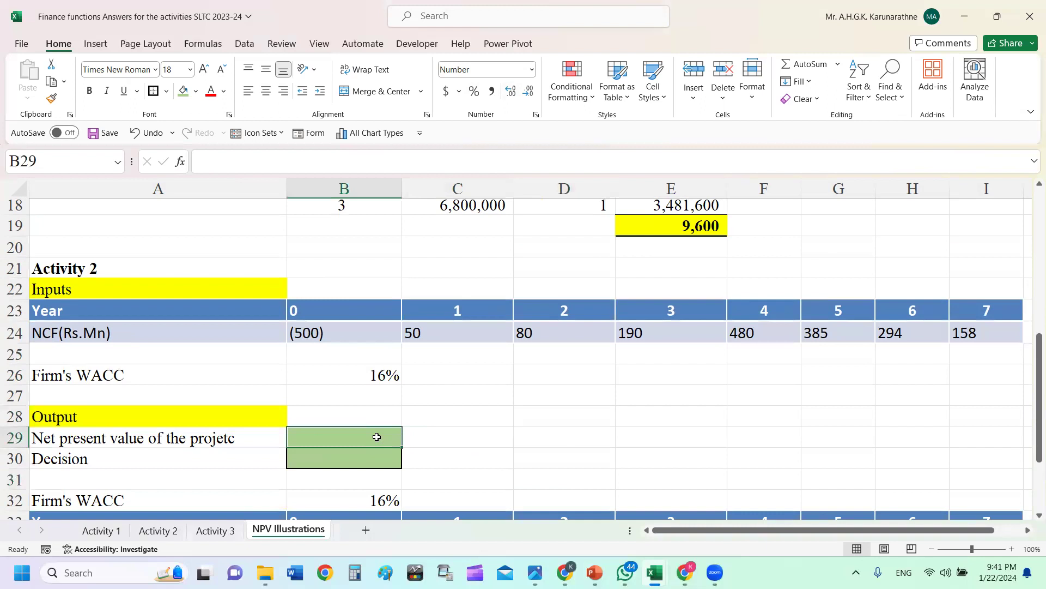
type("=")
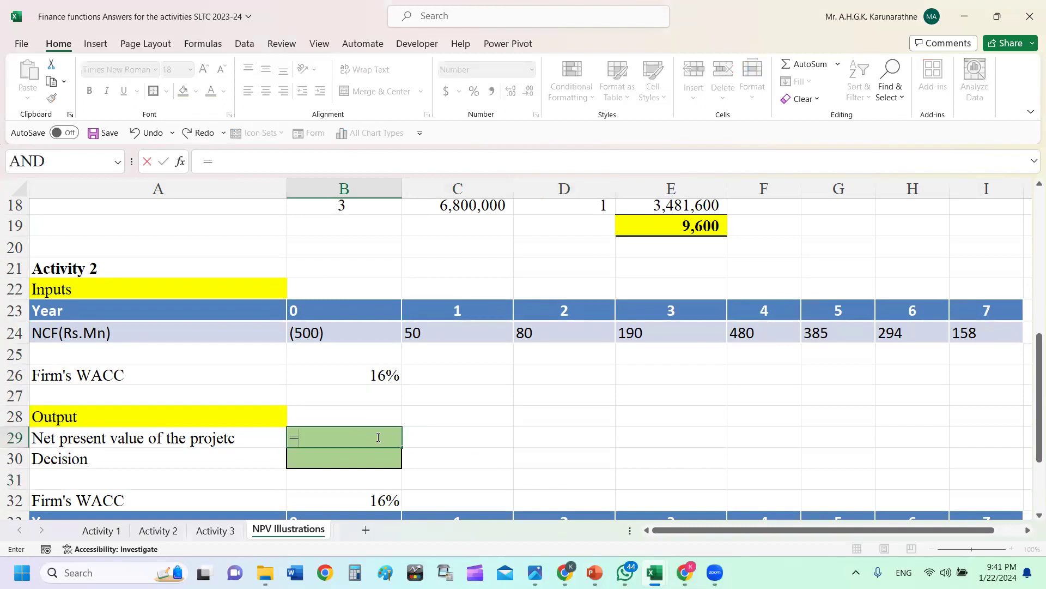
type("npv)")
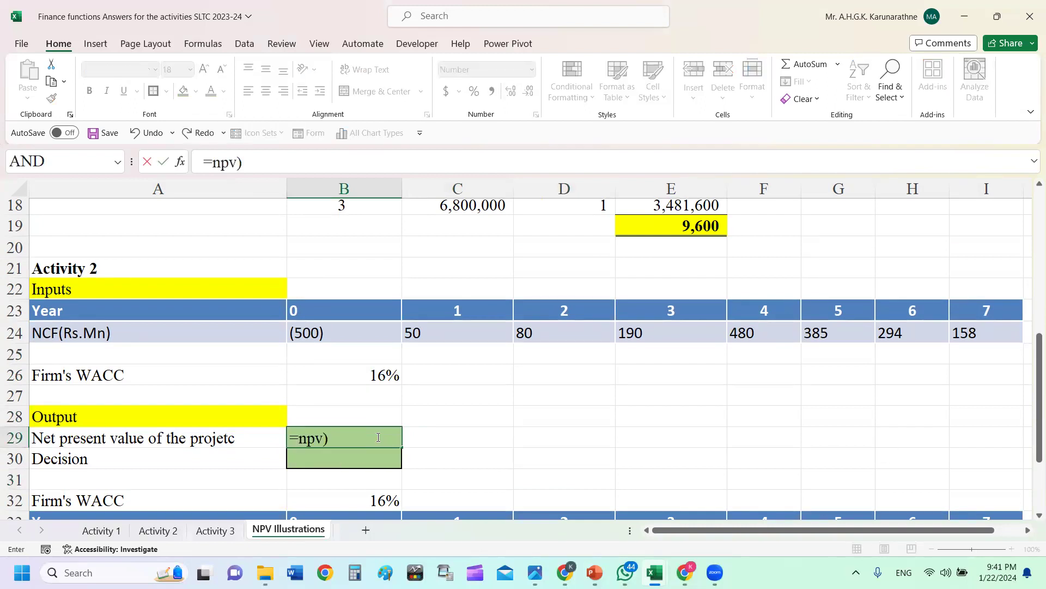
key("BackSpace")
type("(")
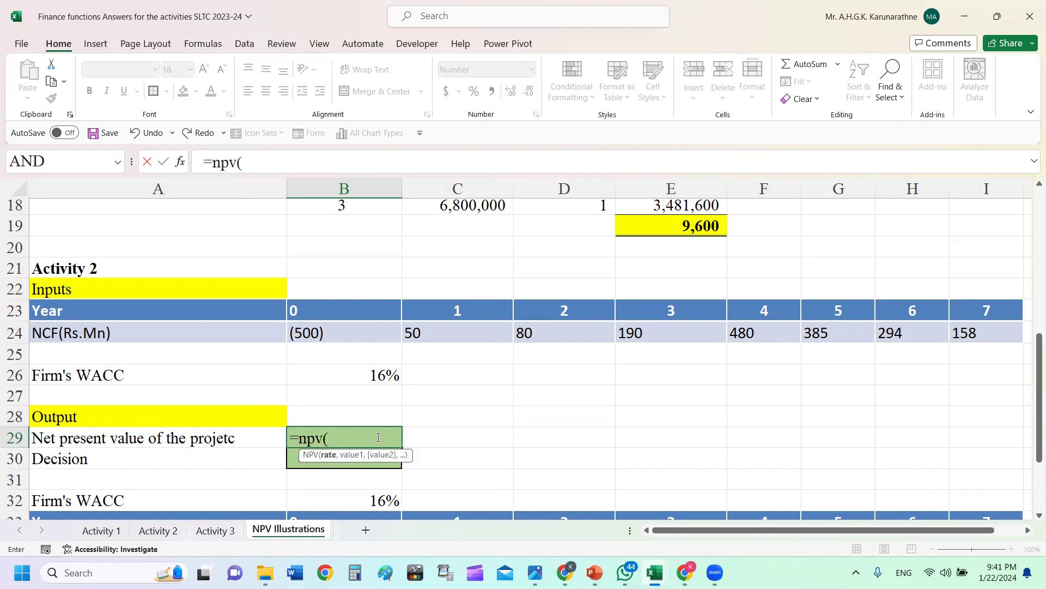
left_click(378, 377)
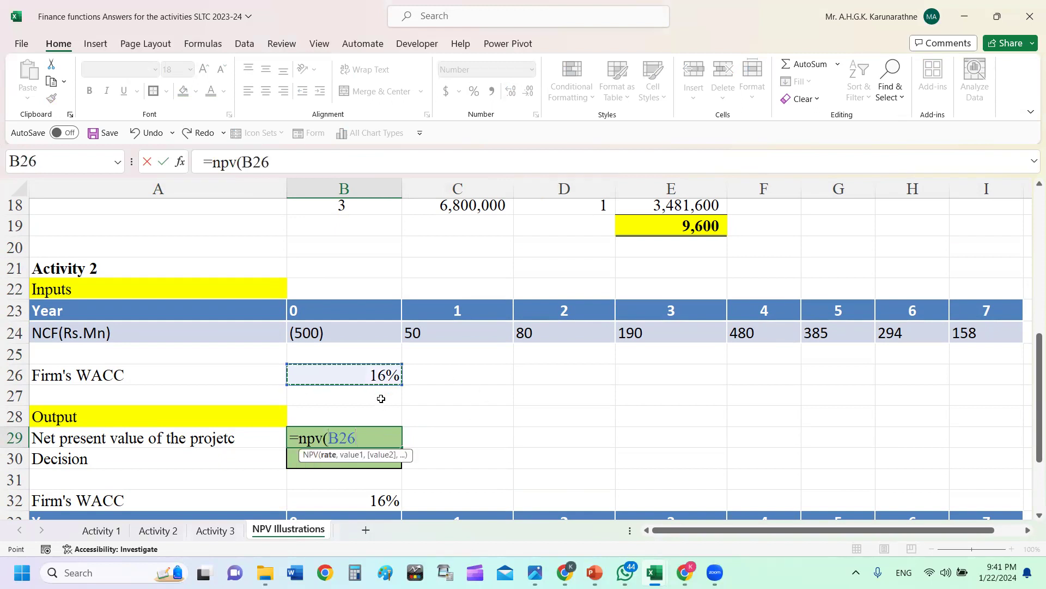
type(",")
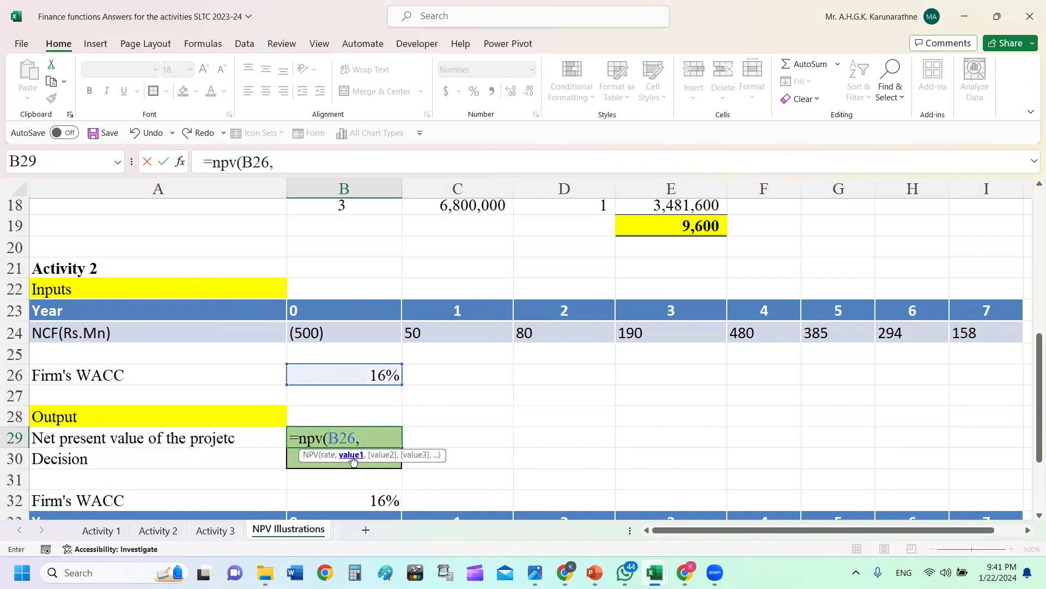
left_click_drag(412, 333, 973, 331)
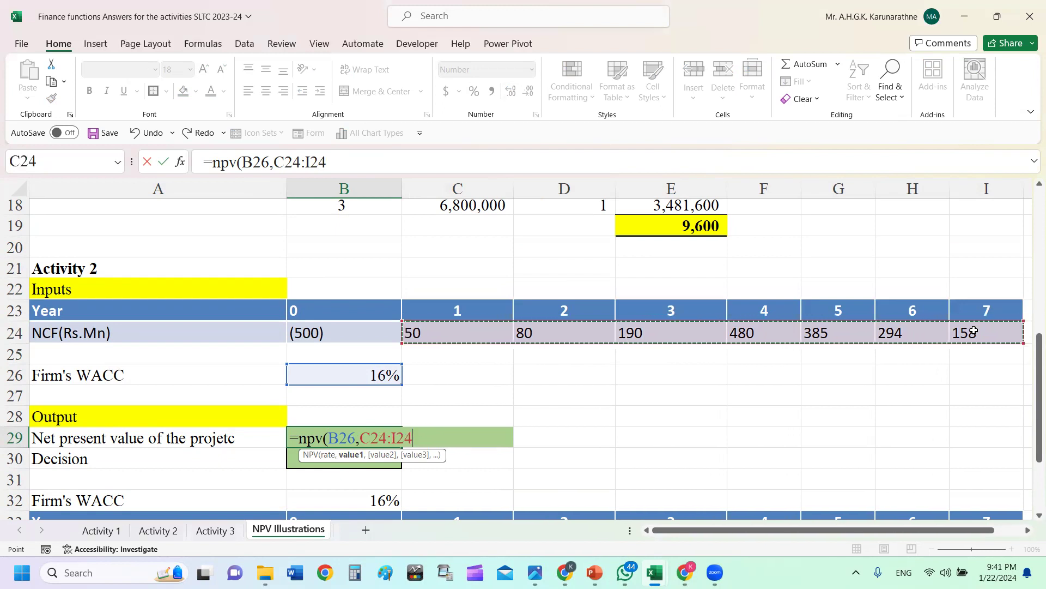
type(")")
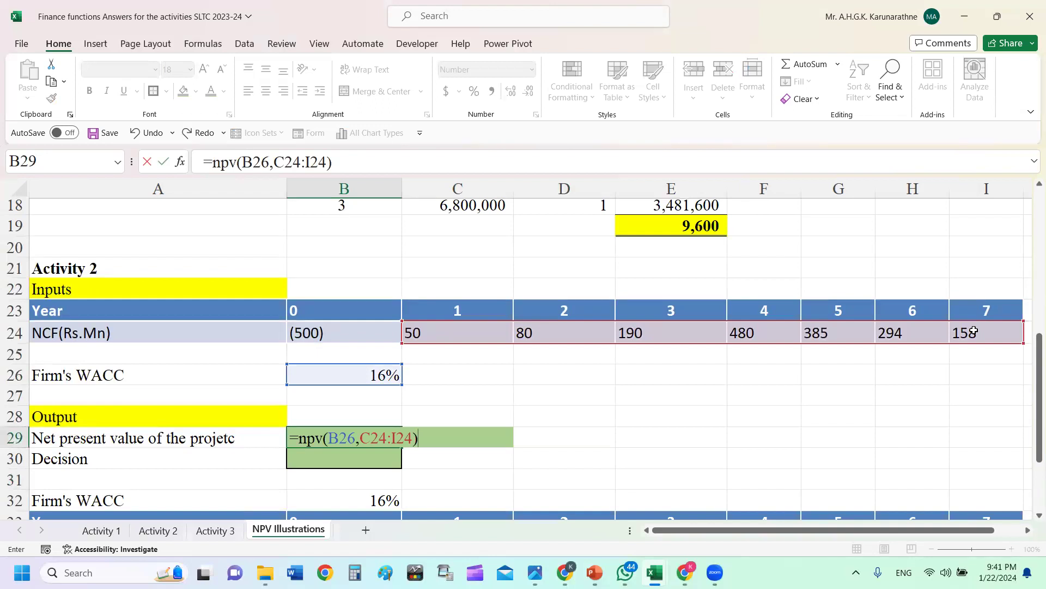
type("+")
left_click(346, 327)
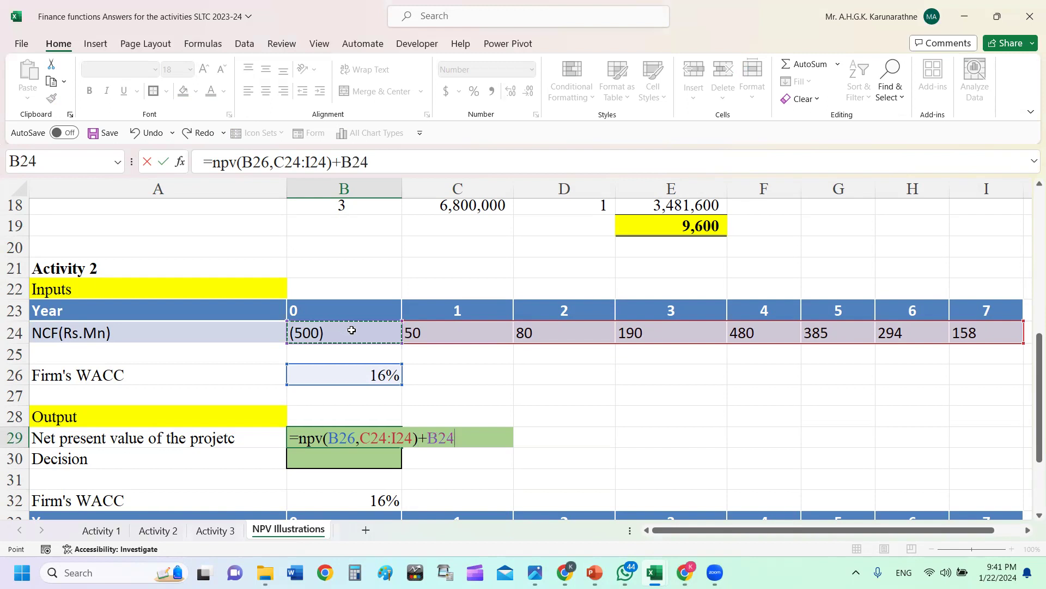
key("Return")
- Compare the NPV function result in B29 with the discount-factor NPV in B38, checking both formulas
scroll(472, 400, "down", 2)
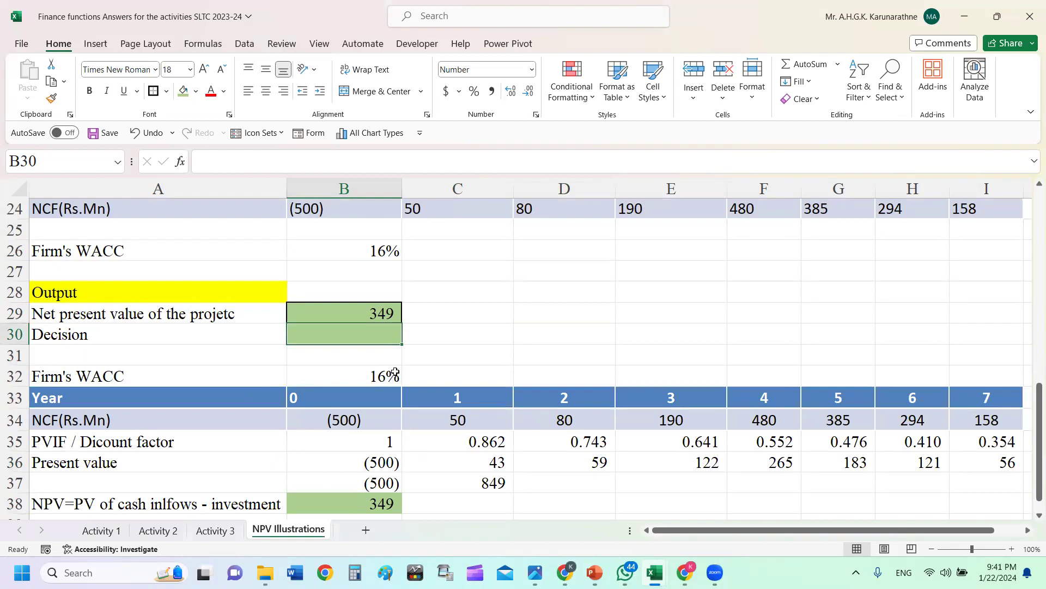
left_click(365, 313)
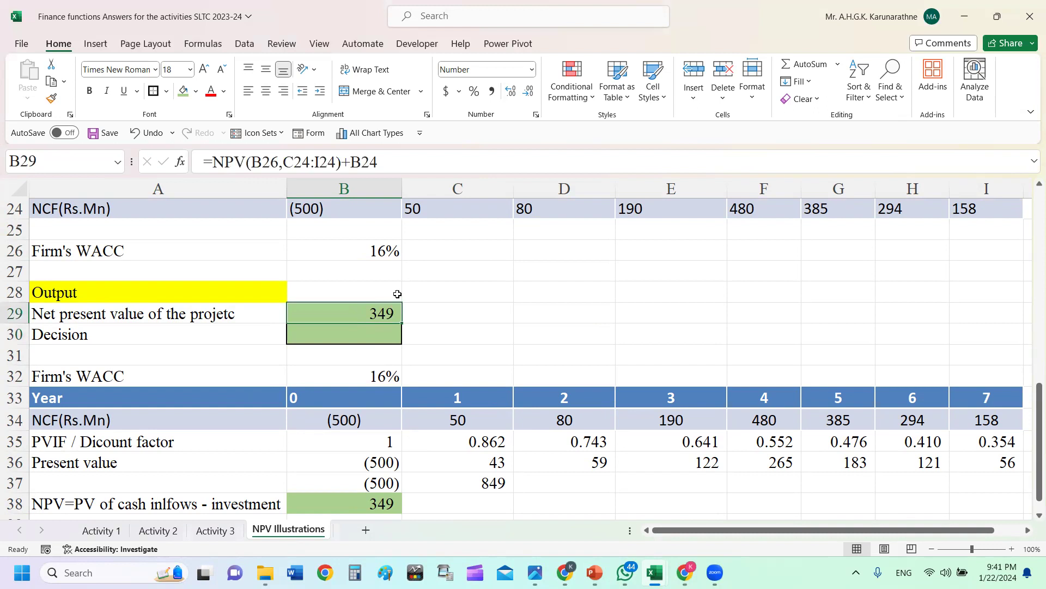
scroll(364, 464, "down", 1)
scroll(364, 464, "down", 1)
left_click(379, 443)
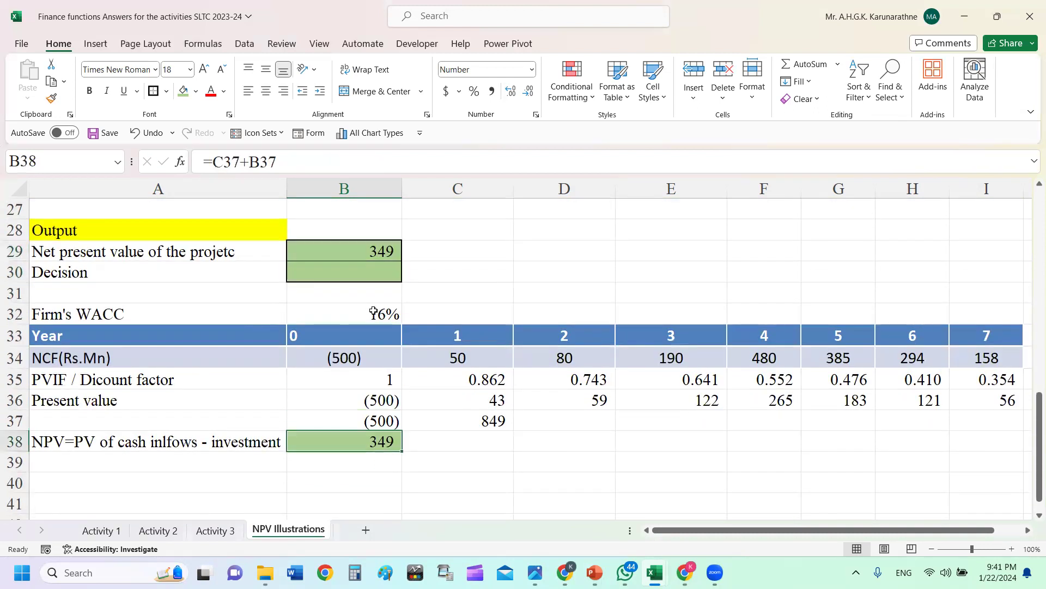
left_click(367, 250)
scroll(414, 354, "up", 2)
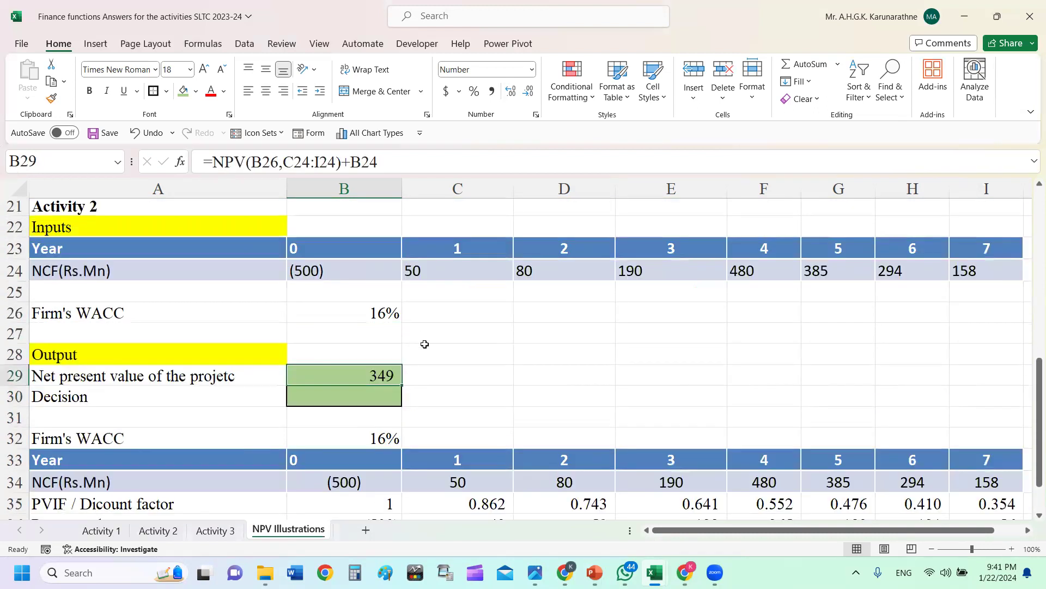
left_click(408, 377)
- Switch to the PowerPoint presentation and review the accept and reject criteria on the Net Present Value (NPV) slide
left_click(372, 401)
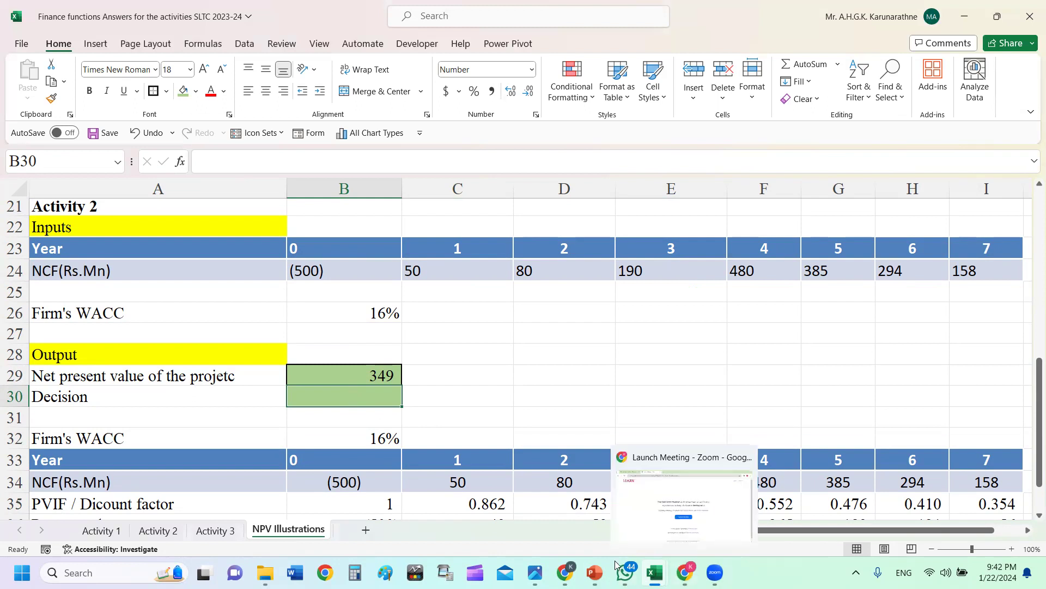
left_click(595, 572)
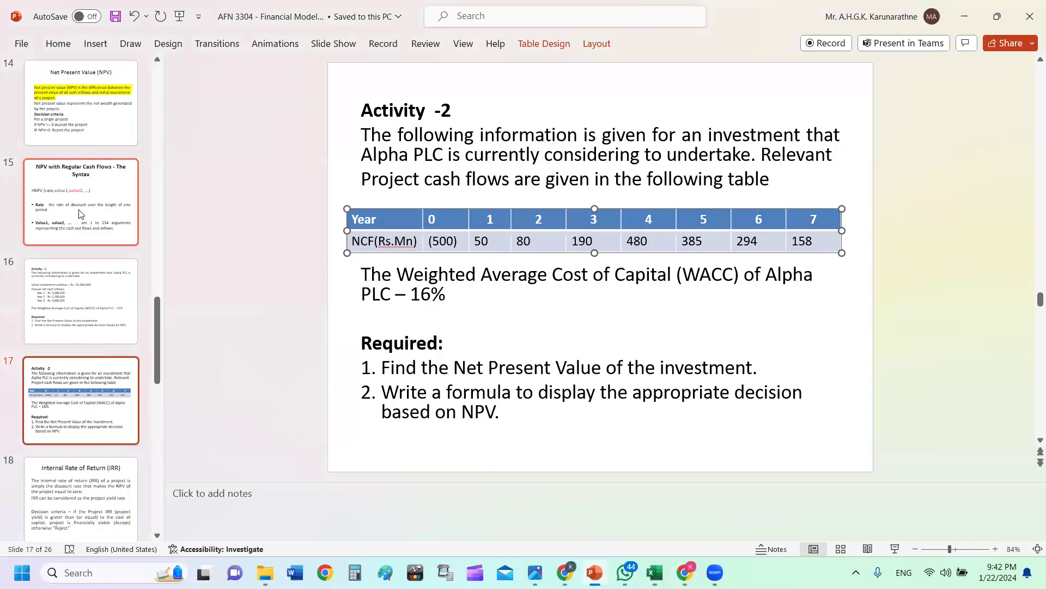
left_click(85, 115)
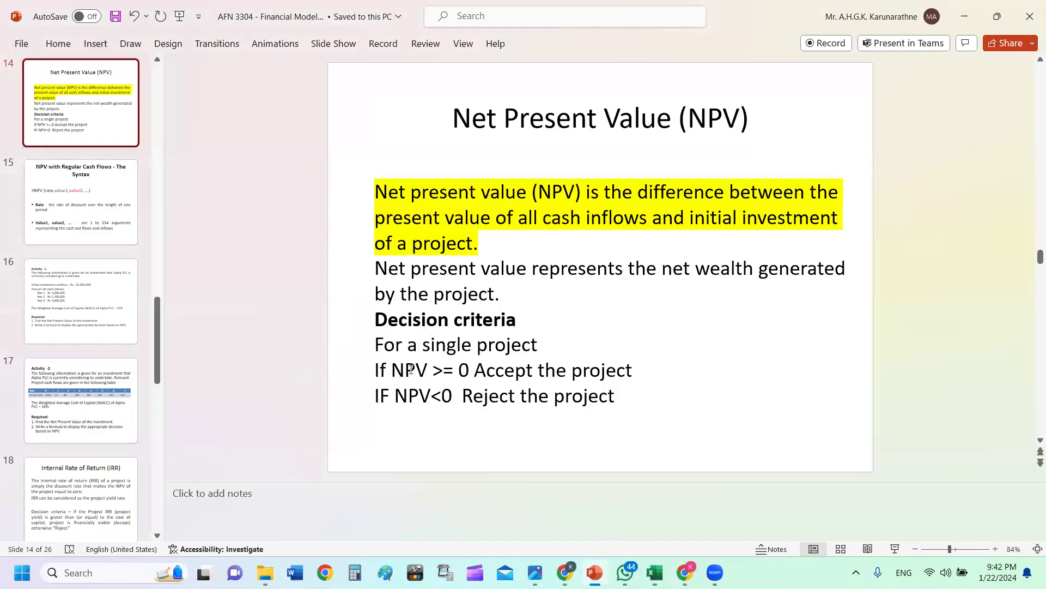
left_click_drag(398, 371, 468, 373)
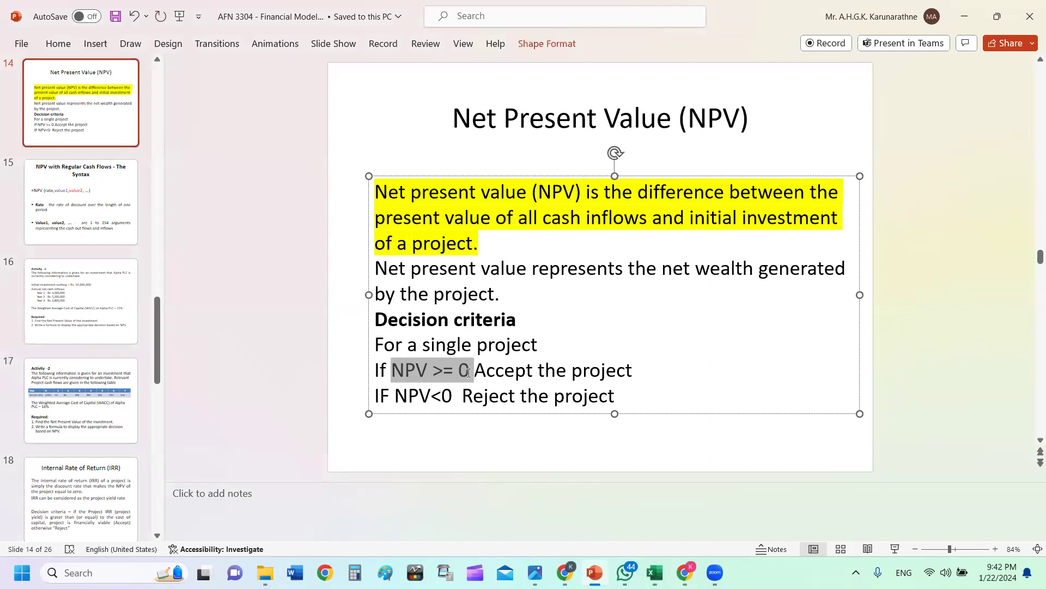
left_click_drag(394, 396, 432, 401)
left_click(566, 344)
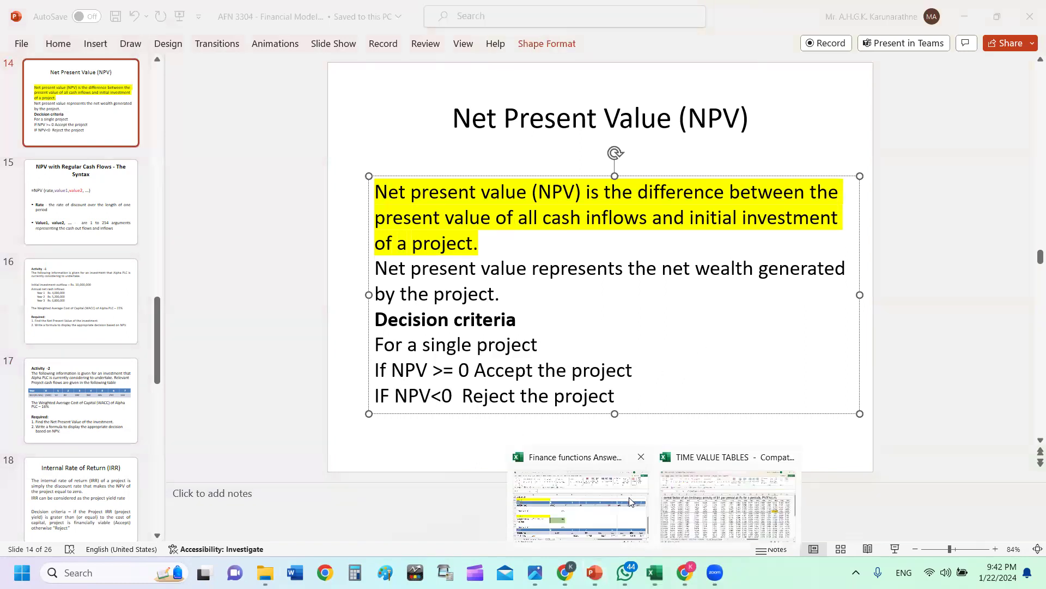
- Return to the Excel workbook and start an IF formula in Decision cell B30 with the test B29>=0
key("alt+Tab")
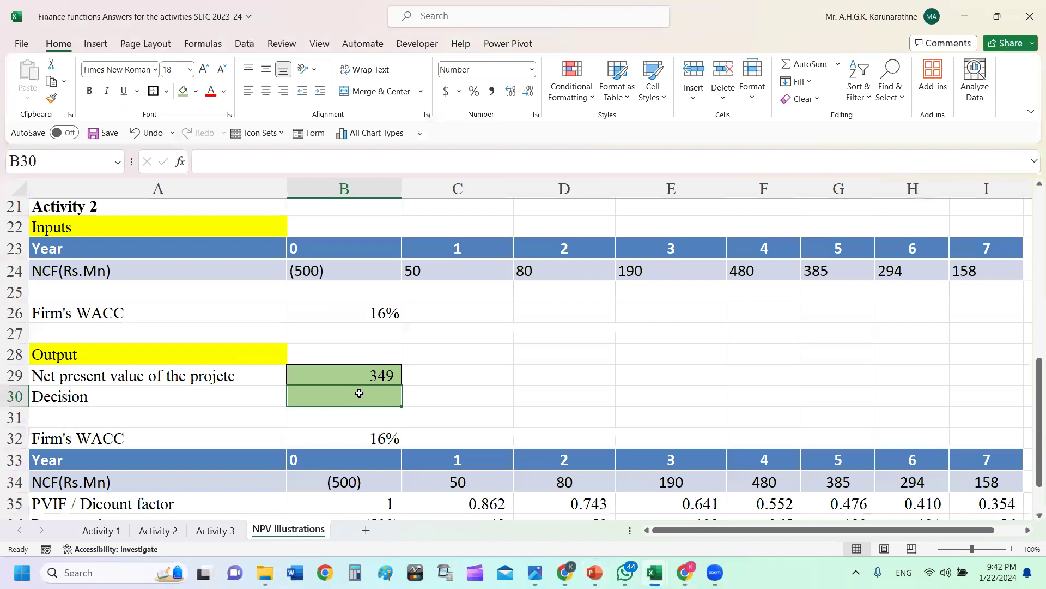
type("=")
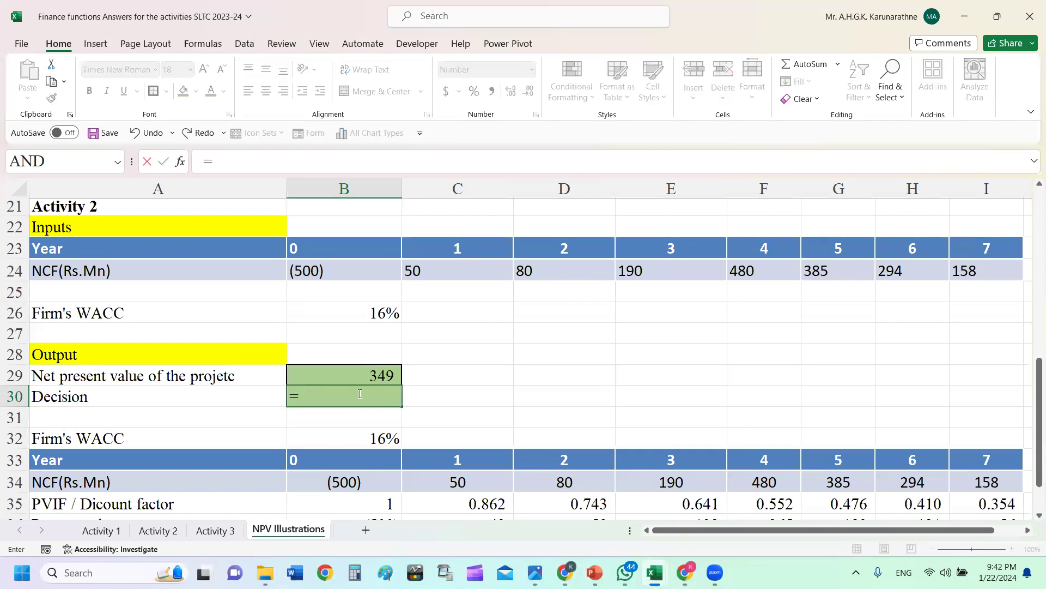
type("if")
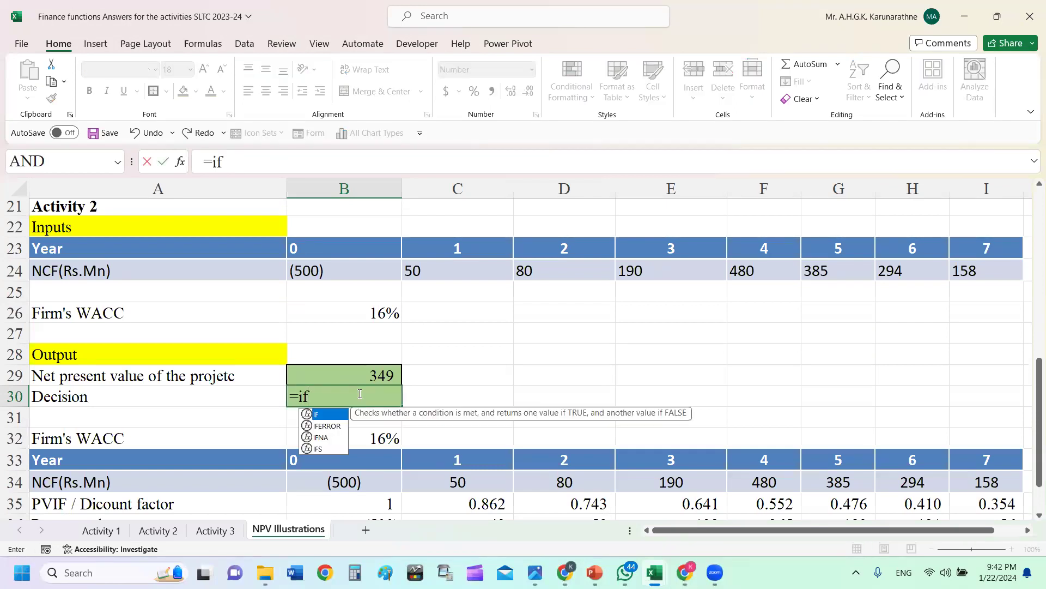
type("(")
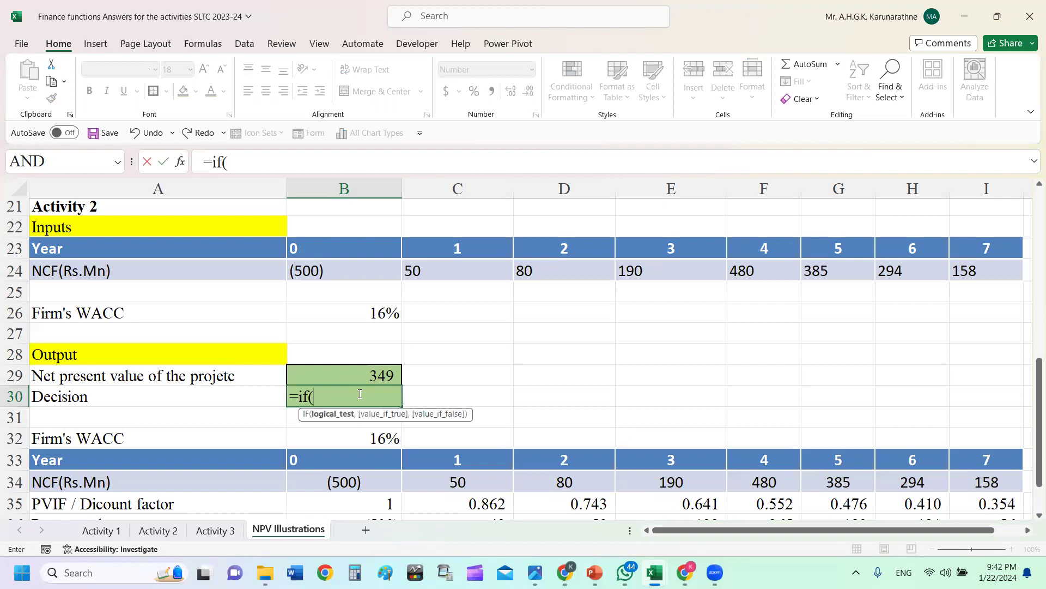
left_click(382, 377)
type(">")
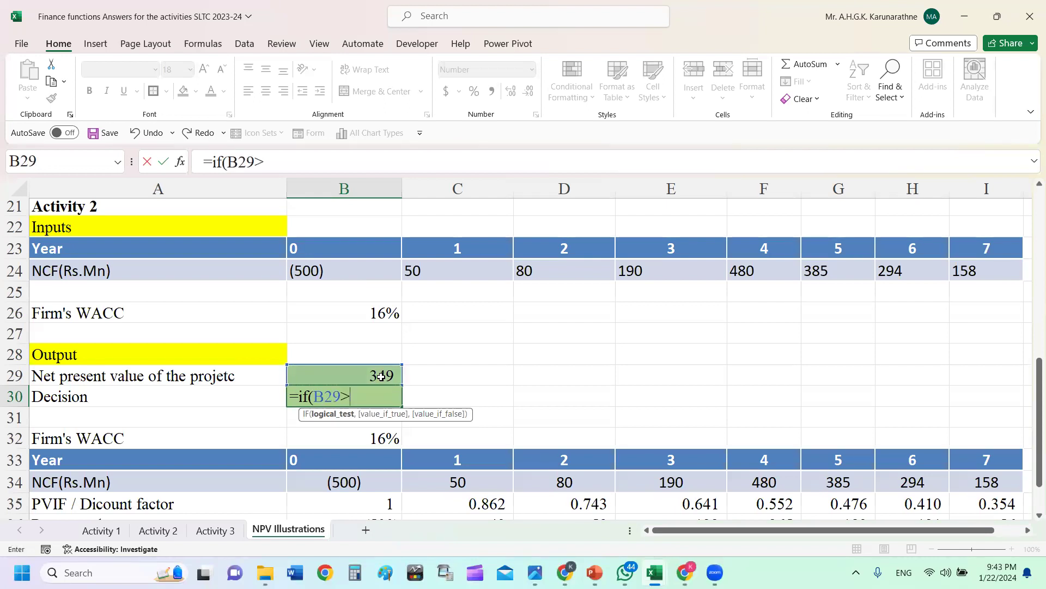
type("=0,")
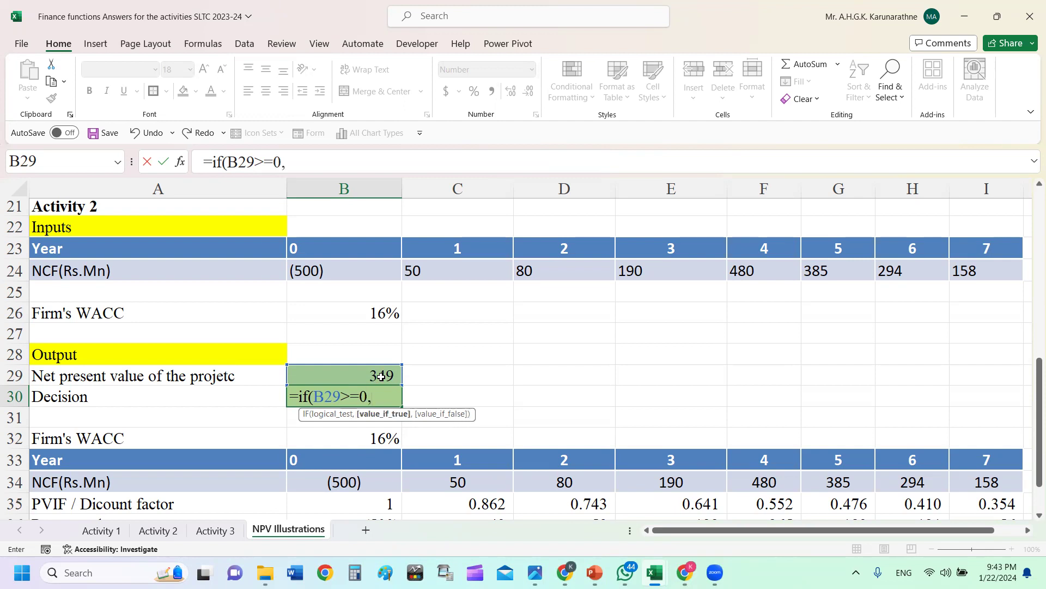
- Add "It is recommended to accpet the project" as the true result of the IF formula in B30
type("\"")
type("A")
type("cc")
key("BackSpace")
key("BackSpace")
key("BackSpace")
type("A")
key("BackSpace")
type("I")
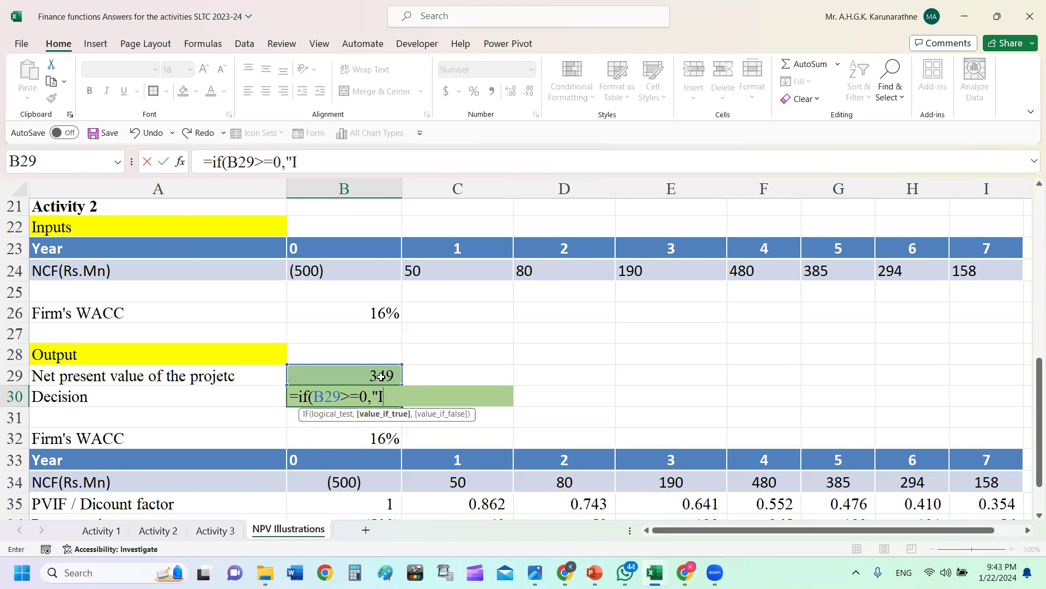
type("t is")
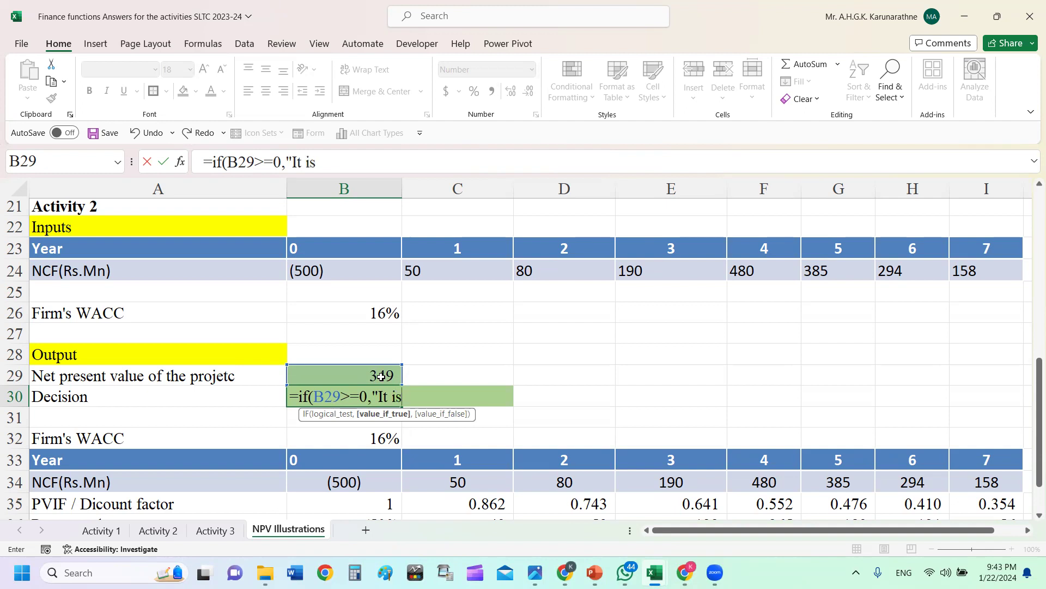
type(" recommende")
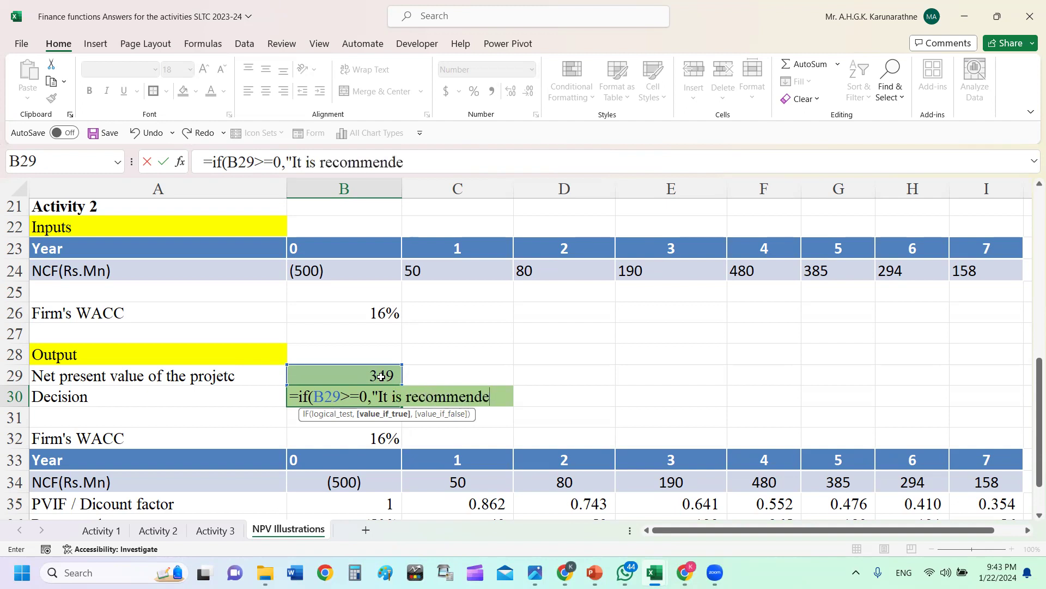
type("d to accpe")
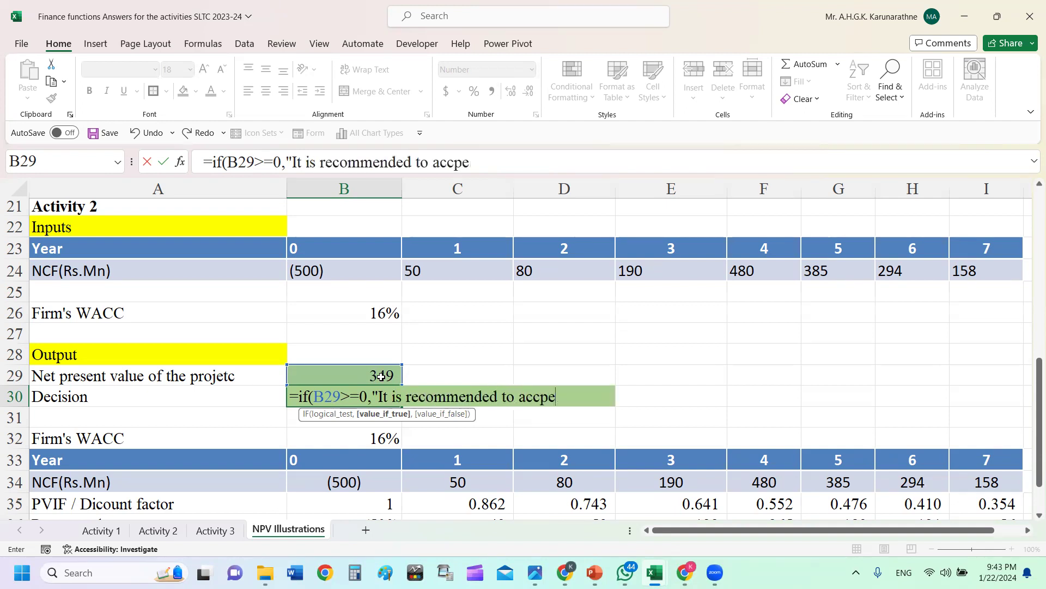
type("t the profje")
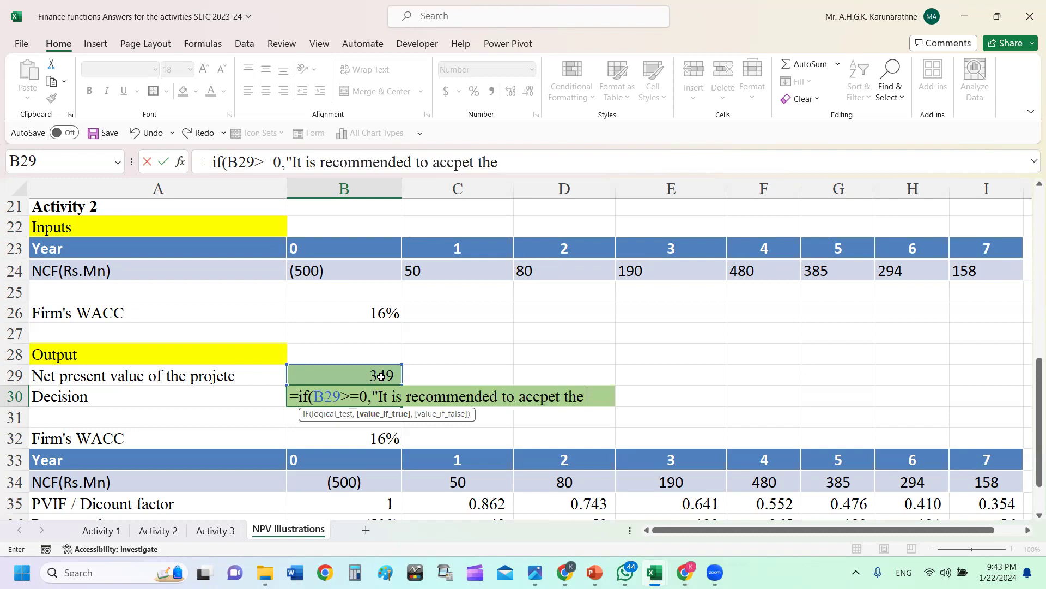
key("BackSpace")
key("BackSpace")
key("BackSpace")
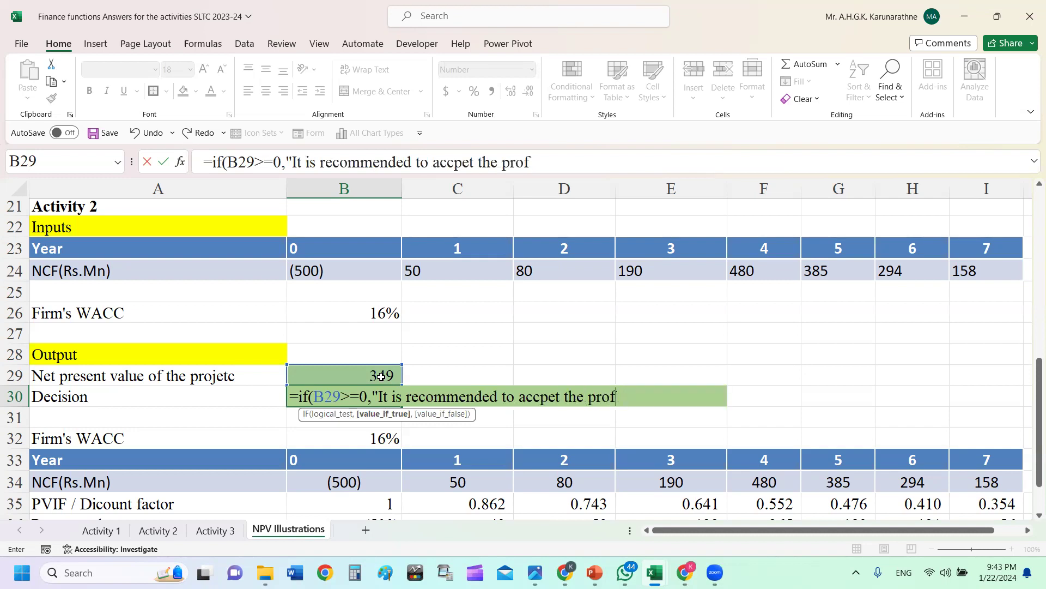
type("ject\",")
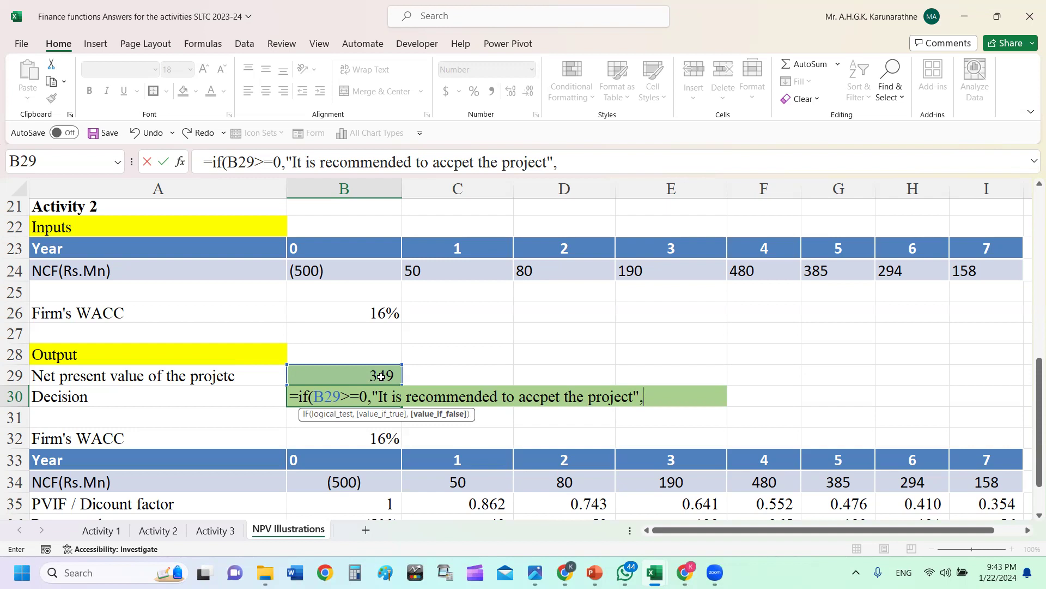
- Add "It is recommended to reject the project" as the false result and complete the IF formula in B30
type("\"It is recommend")
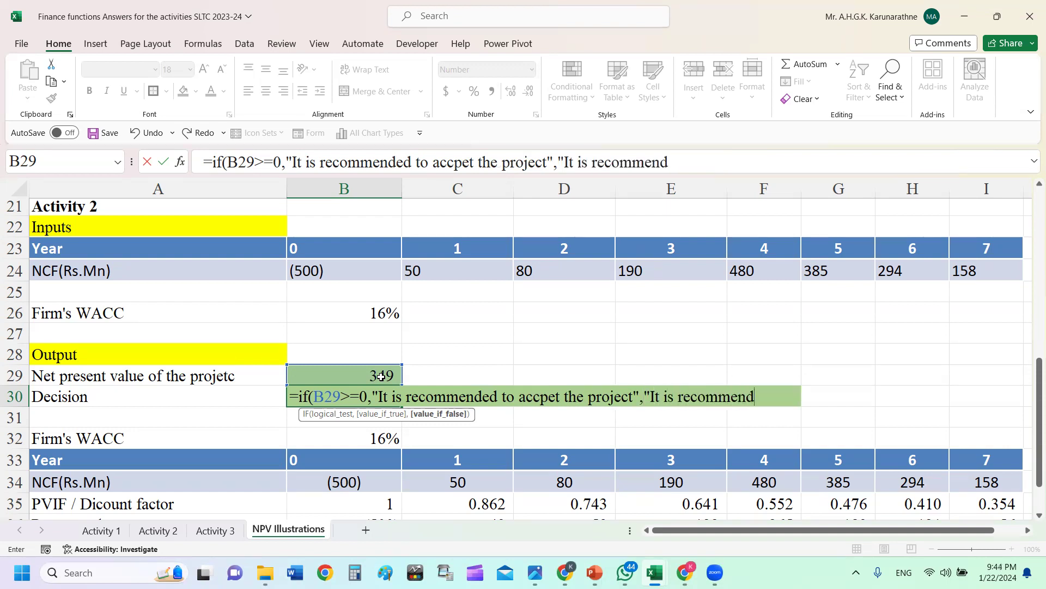
type("ed to reje")
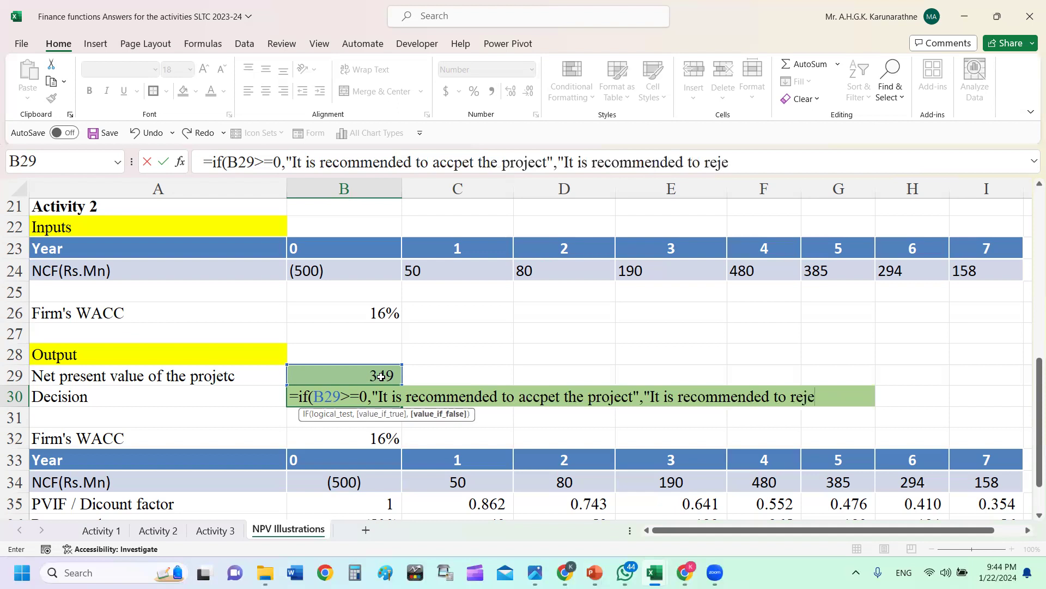
type("ct the pr")
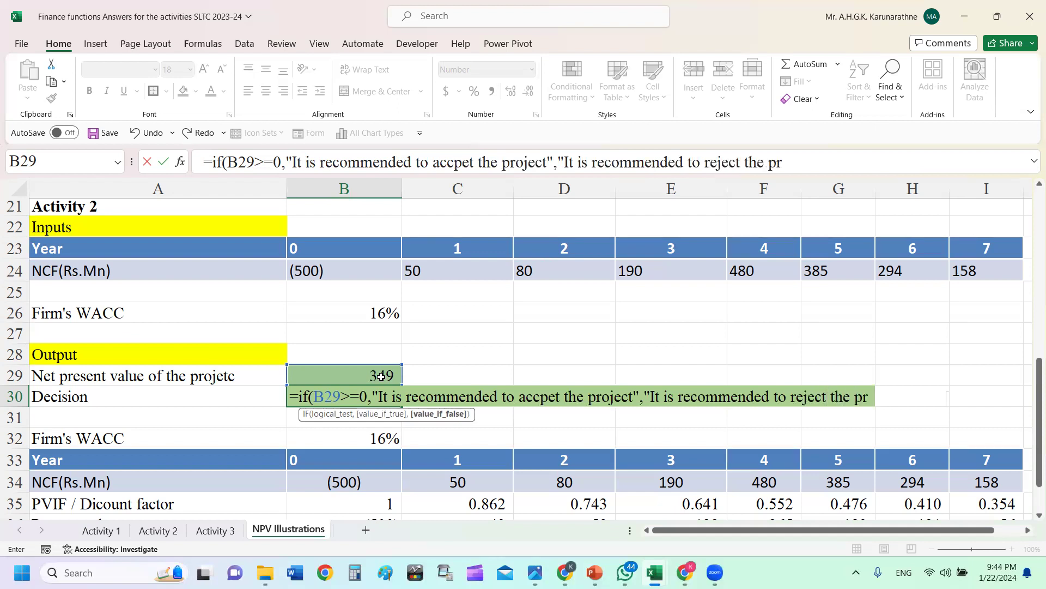
type("oject")
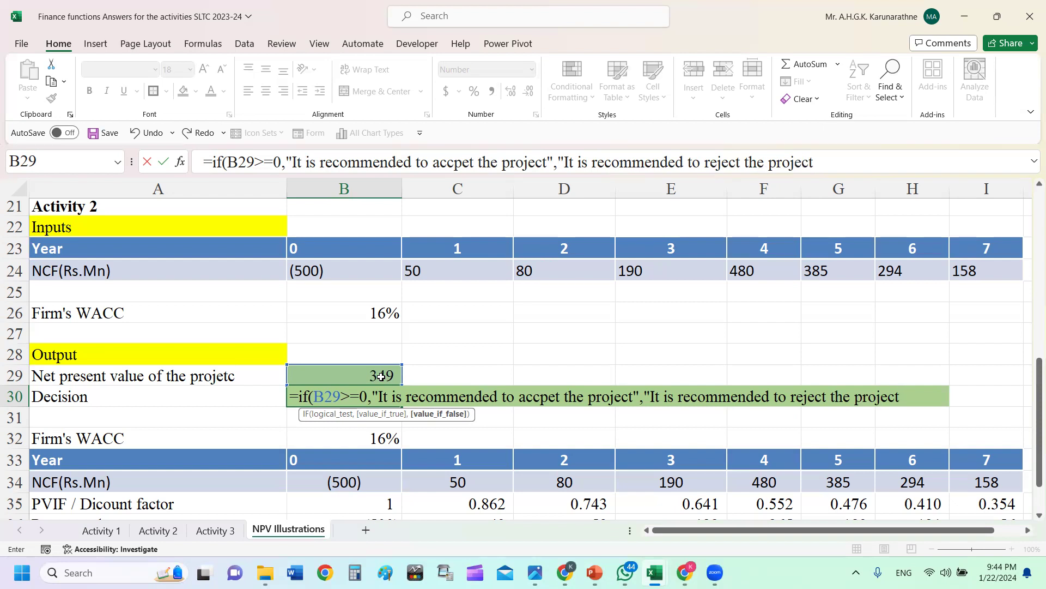
type("\")")
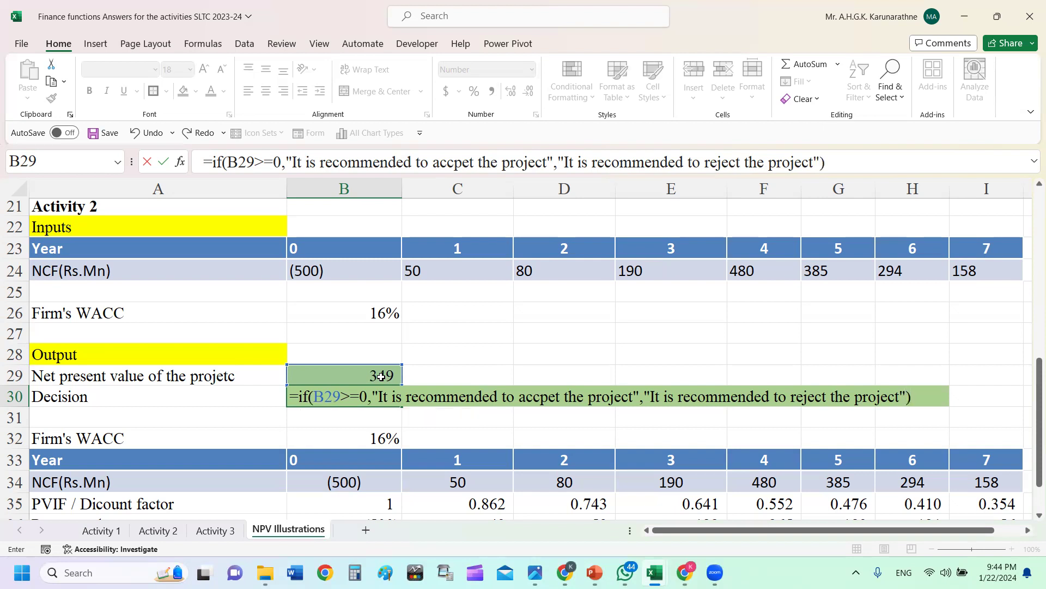
key("Return")
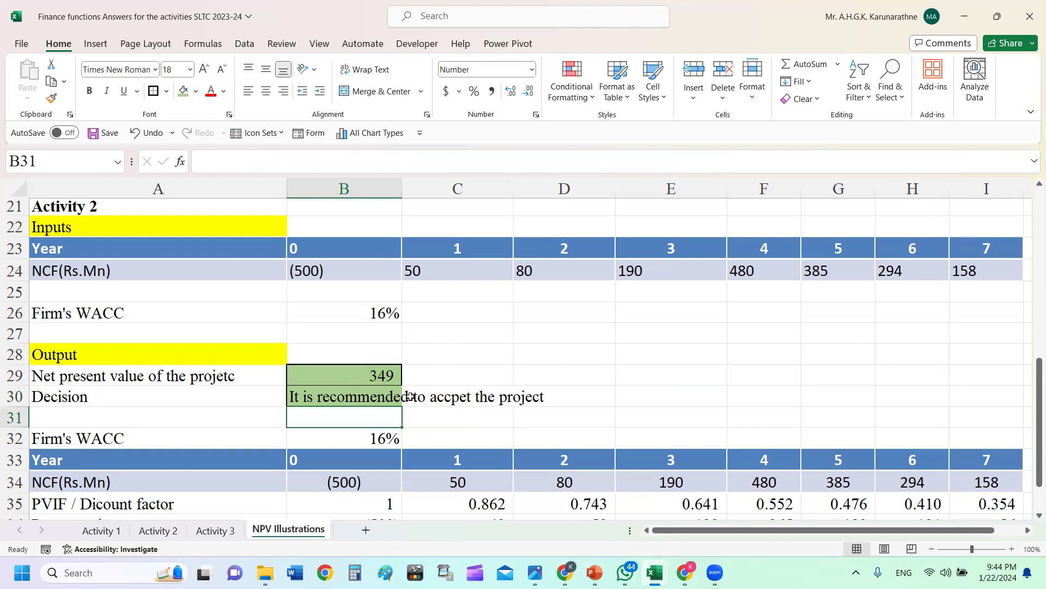
left_click(560, 354)
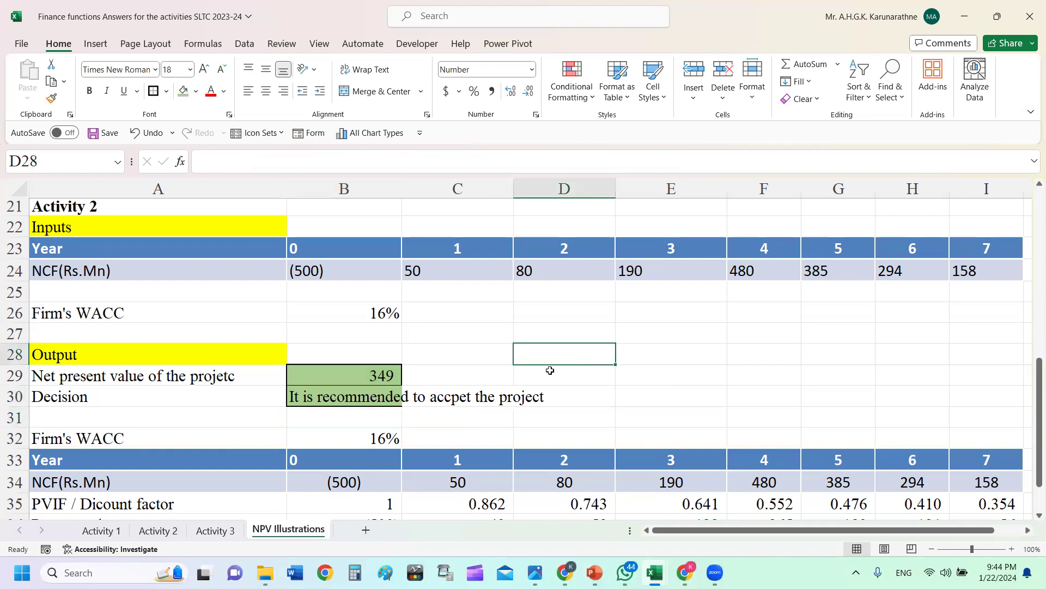
- Change the Activity 2 firm's WACC in B26 to 0.3%
left_click(376, 314)
left_click_drag(220, 163, 205, 168)
key("BackSpace")
type(".3")
key("Return")
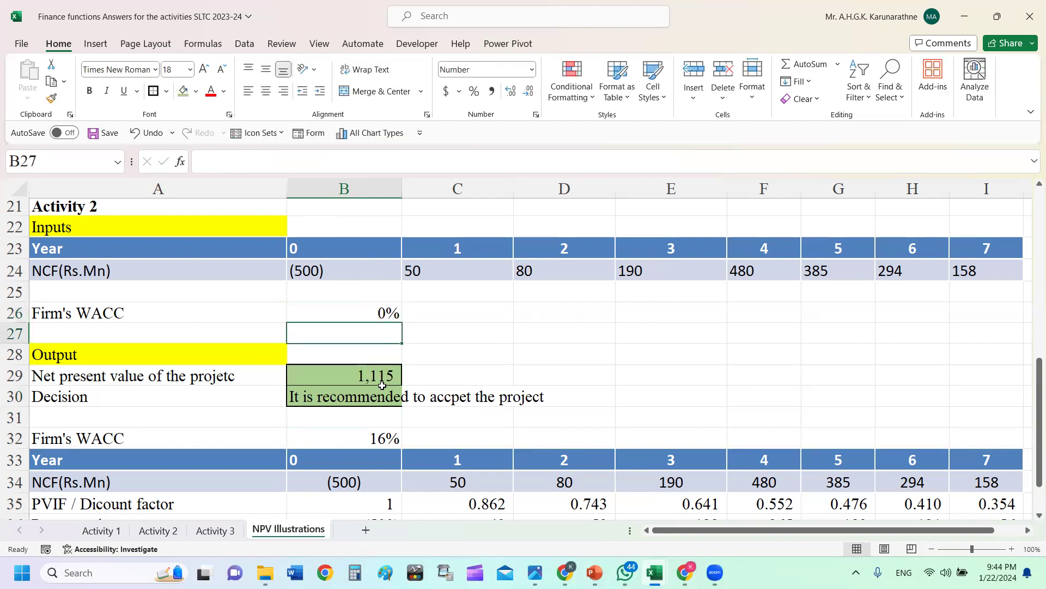
- Set the firm's WACC in B26 to 30% to test the NPV decision
left_click(380, 310)
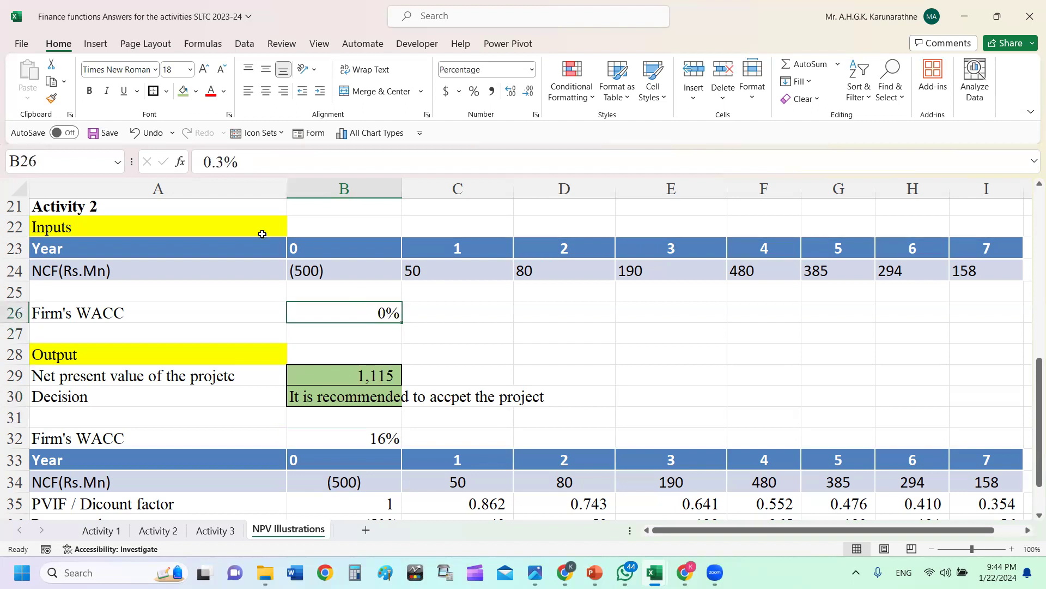
left_click(224, 161)
key("BackSpace")
key("BackSpace")
key("BackSpace")
type("30")
key("Return")
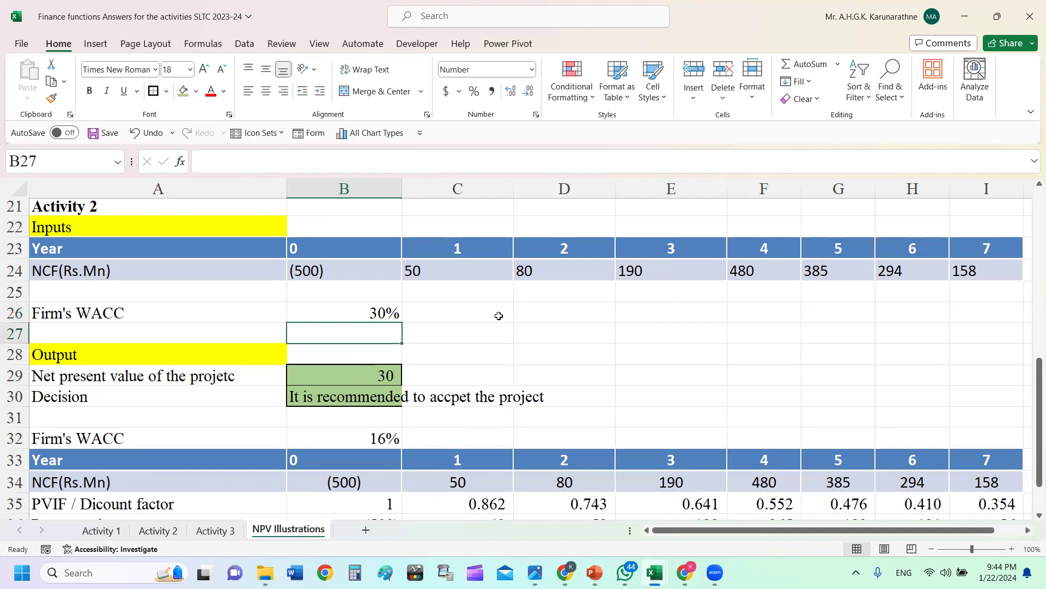
left_click(469, 329)
- Raise the firm's WACC in B26 to 40% to test the reject outcome of the decision formula
left_click(325, 308)
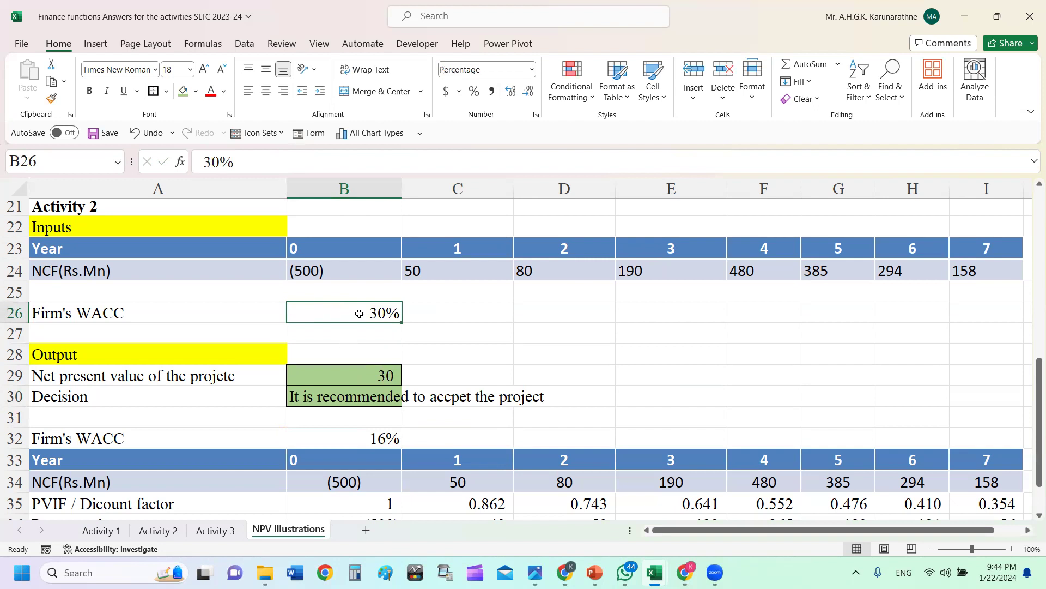
left_click_drag(219, 163, 205, 162)
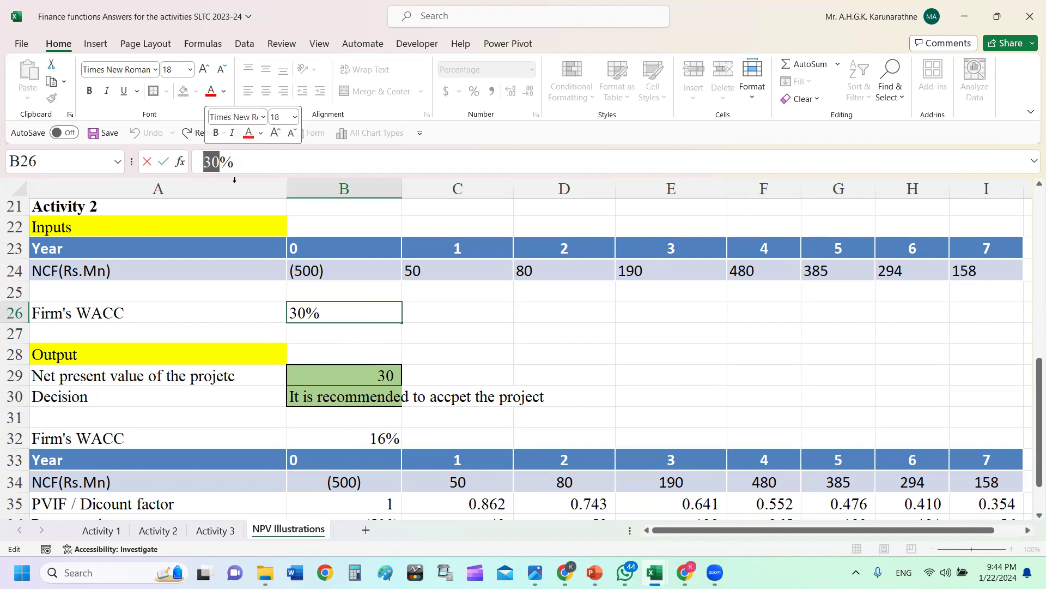
type("40")
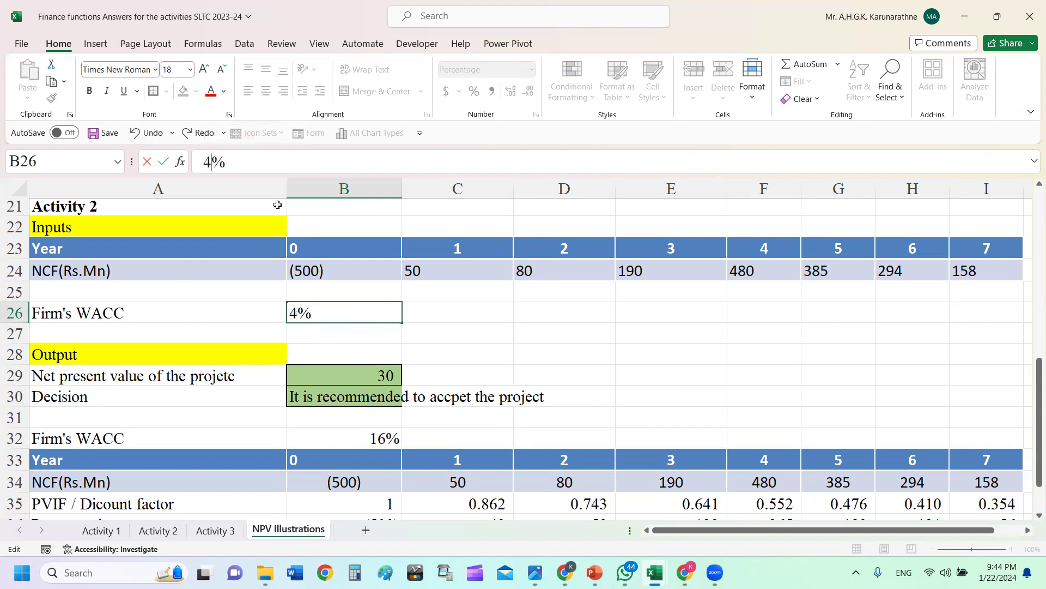
key("Return")
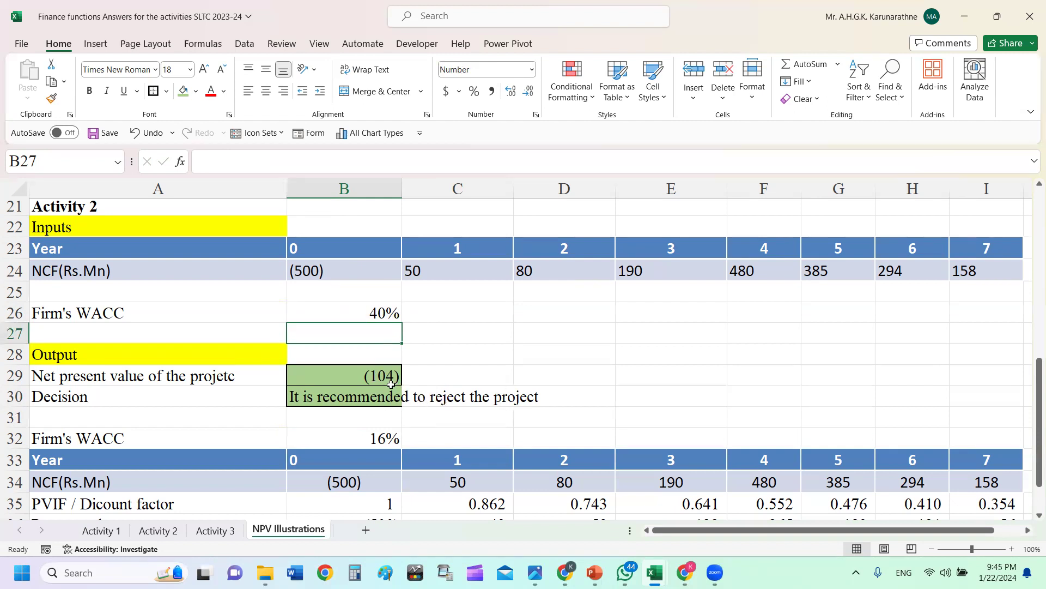
- Restore the firm's WACC in B26 to 16%
left_click(360, 309)
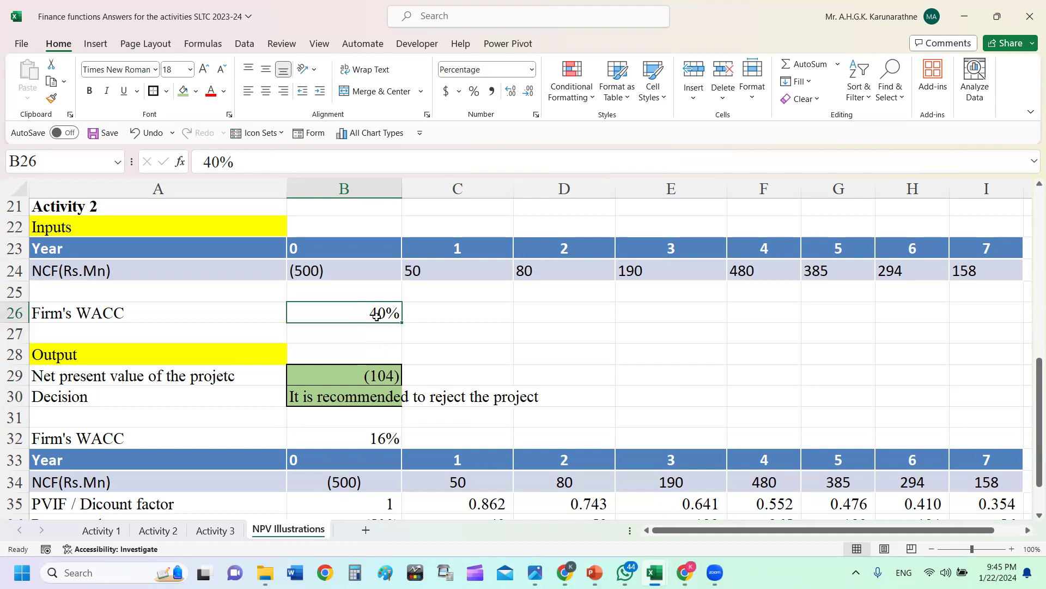
type(".16")
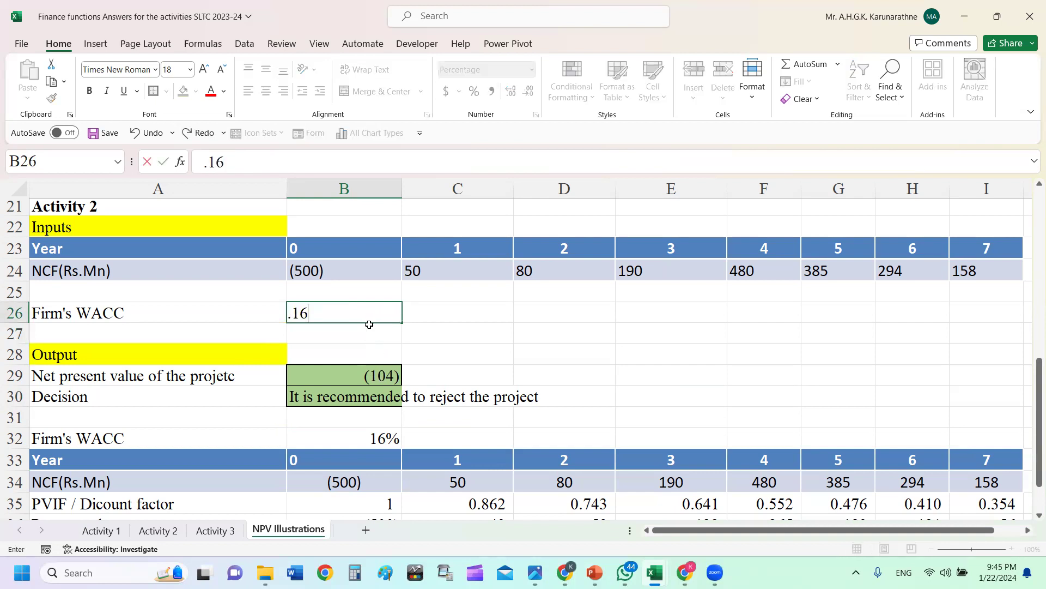
key("Return")
left_click(425, 360)
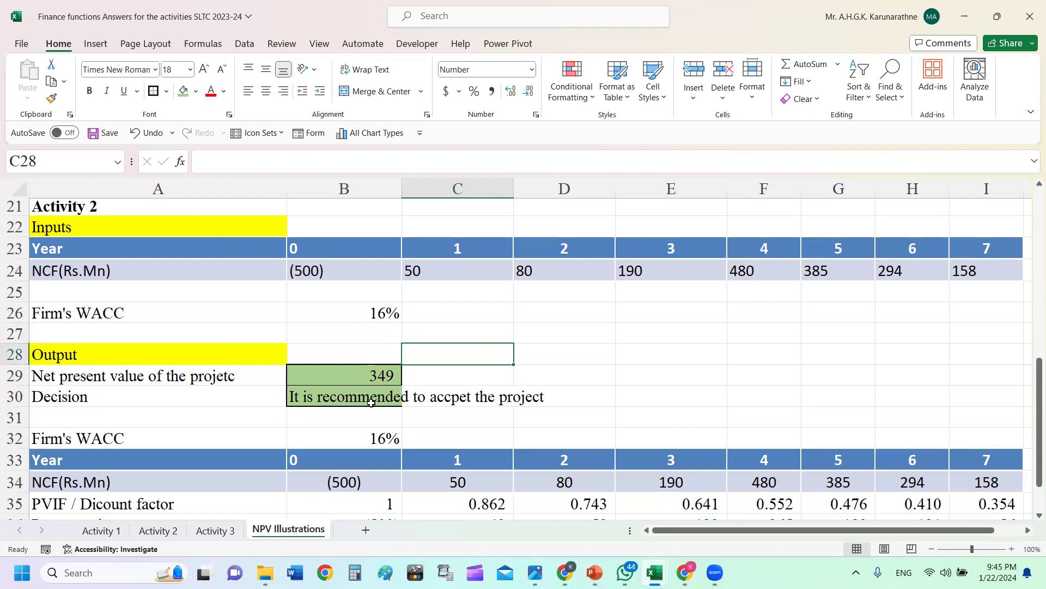
- Replace the true result in B30's IF formula with the short text "Accetp"
left_click(371, 402)
left_click(299, 163)
left_click_drag(298, 162, 554, 160)
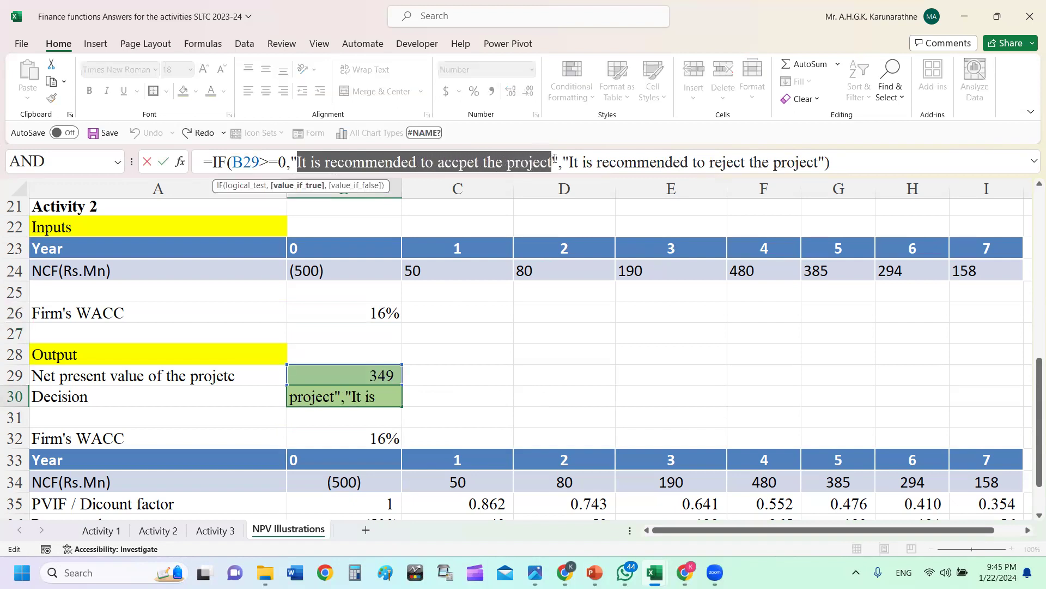
type("Accetp")
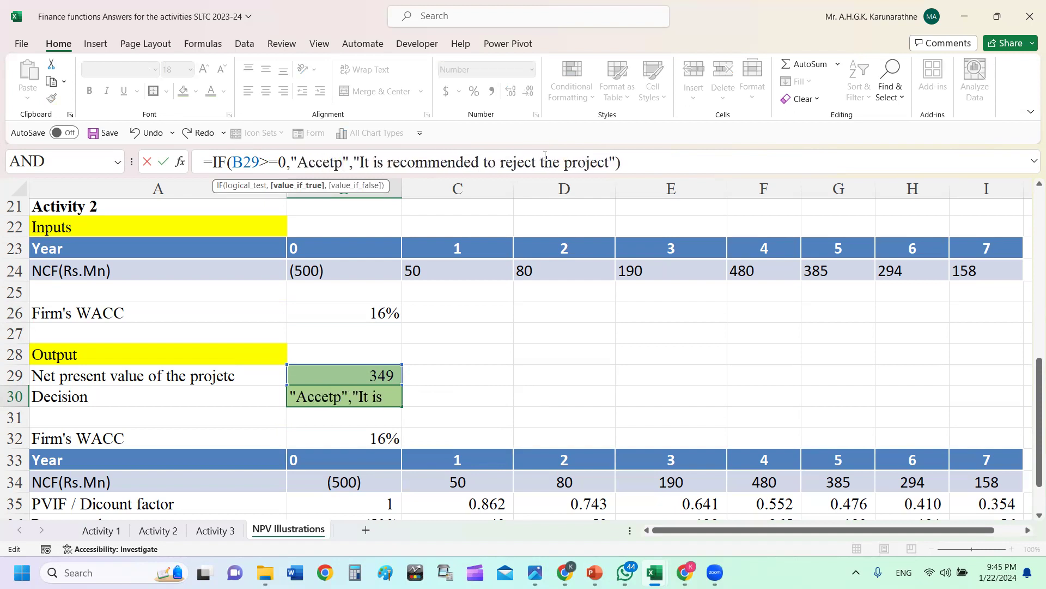
- Replace the false result in B30's IF formula with "Reject" and commit the formula
left_click_drag(369, 163, 609, 162)
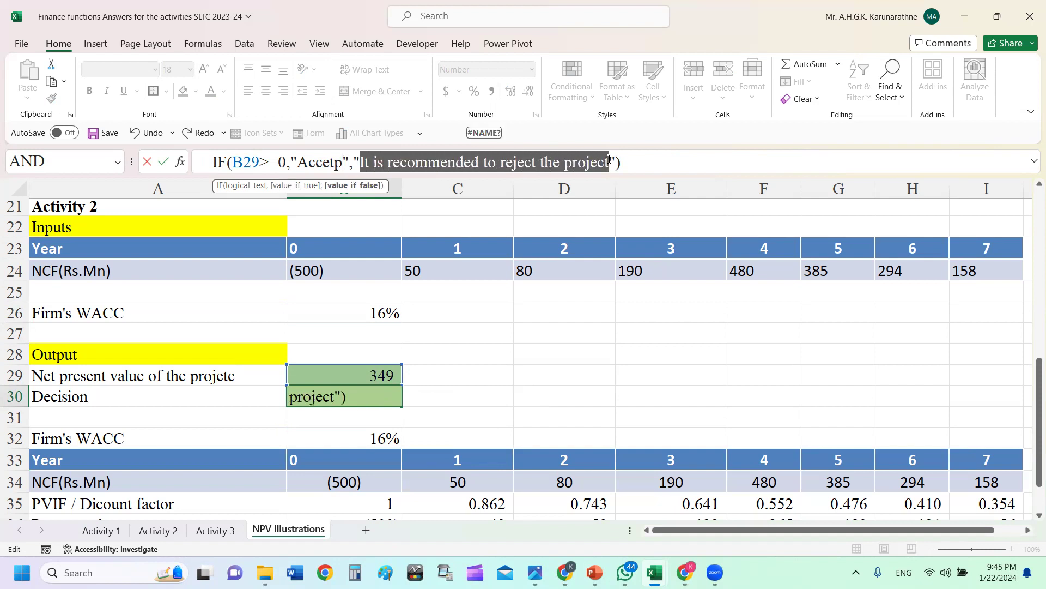
type("Reject")
key("BackSpace")
key("BackSpace")
key("BackSpace")
key("BackSpace")
key("BackSpace")
type("eject")
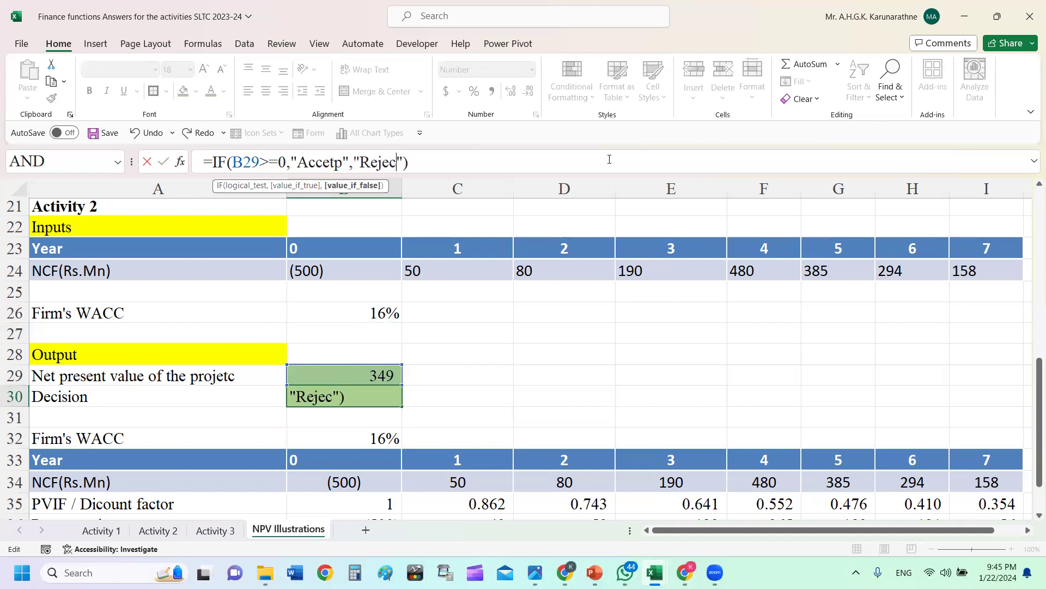
key("Return")
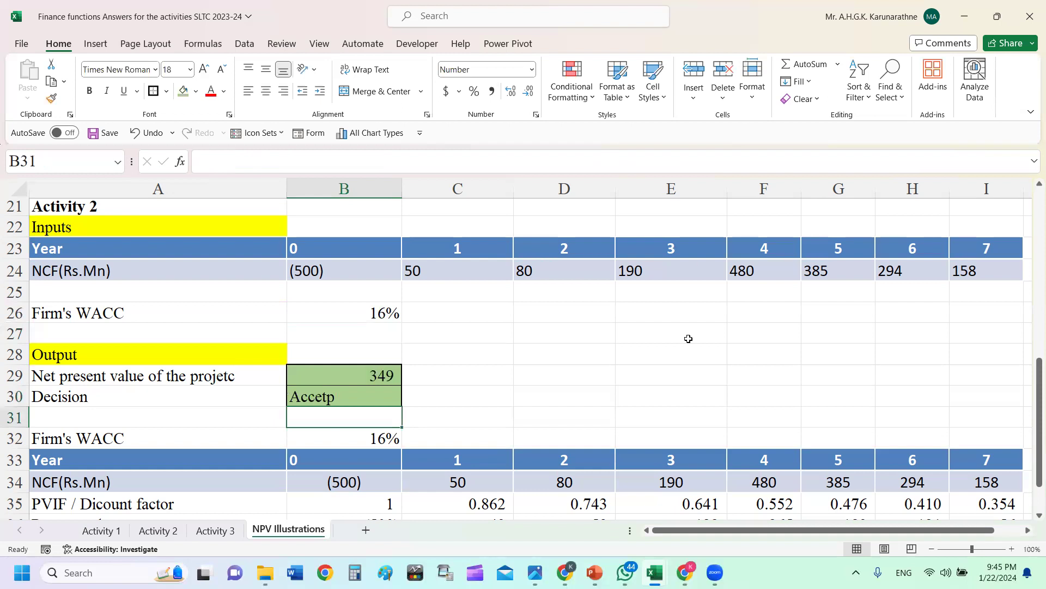
- Centre the decision text horizontally in cell B30
left_click(686, 353)
left_click(369, 402)
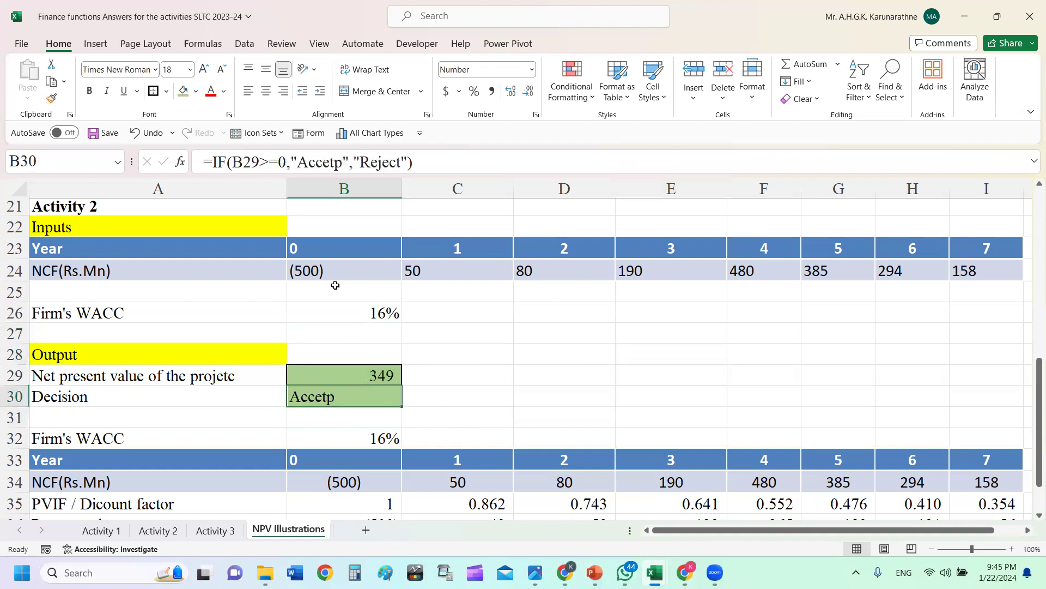
left_click(266, 97)
left_click(484, 333)
- Set the firm's WACC in B26 to 50% and check the Decision formula in B30
left_click(370, 312)
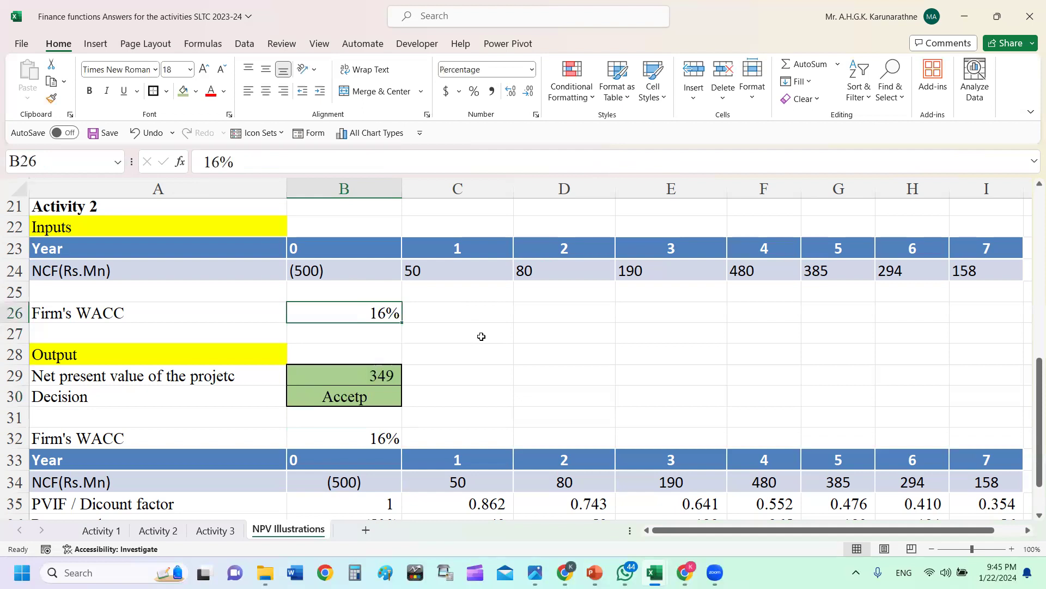
type("5")
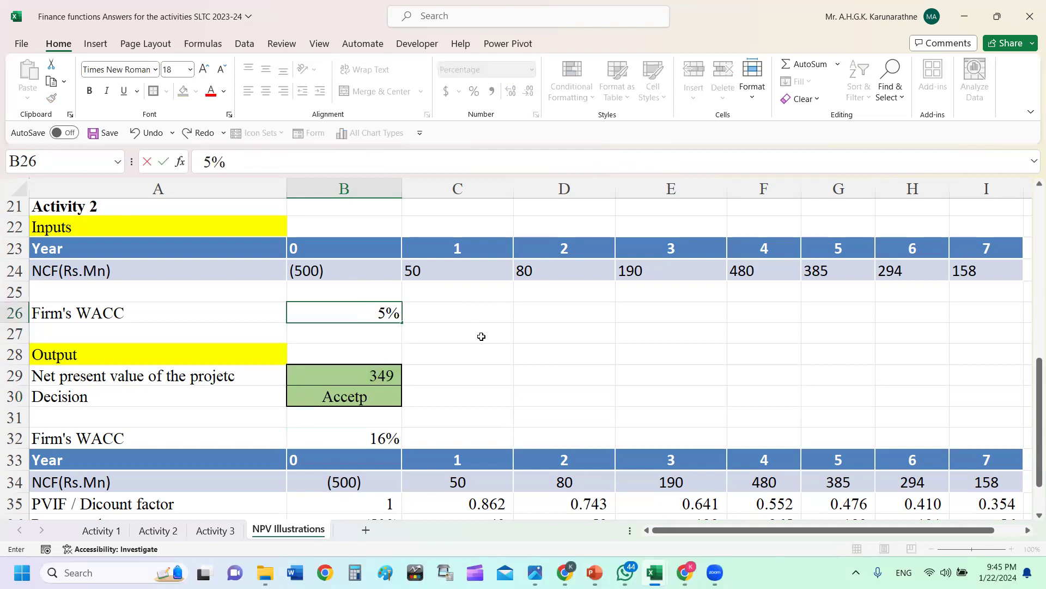
type("0")
key("Return")
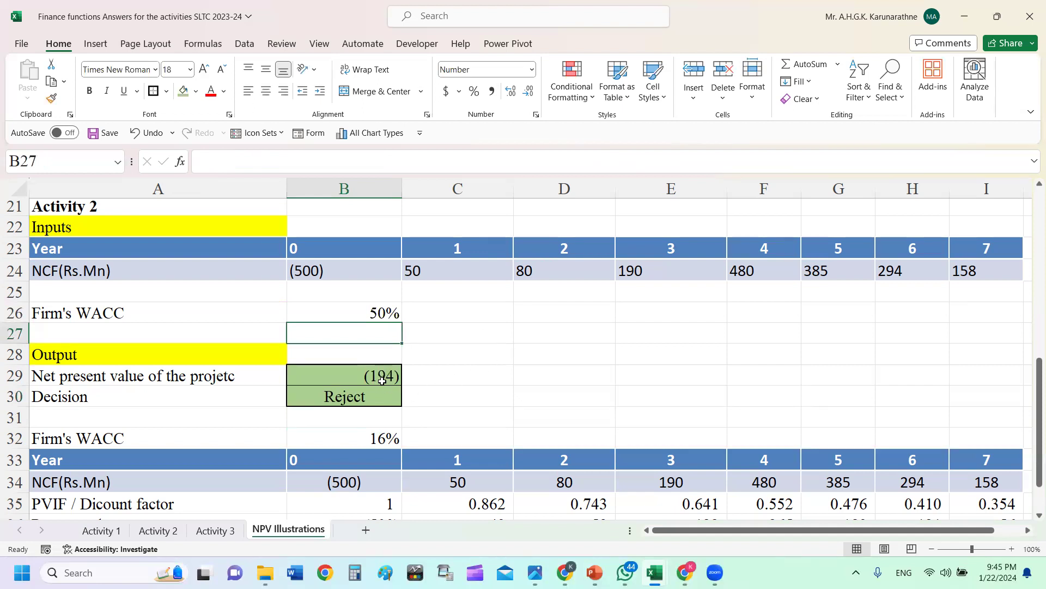
left_click(465, 360)
left_click(370, 390)
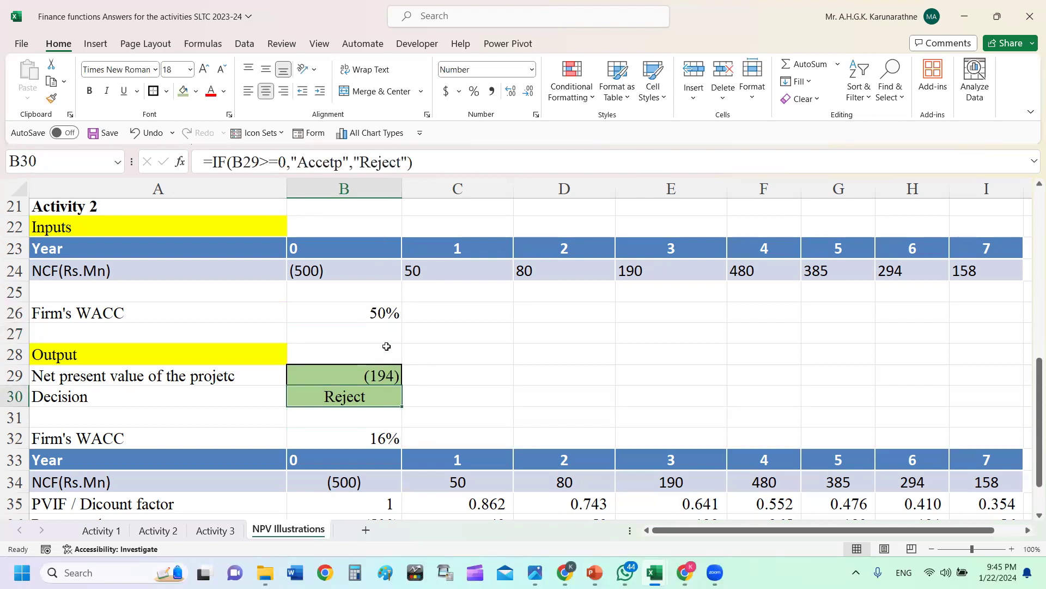
left_click(396, 312)
left_click(430, 307)
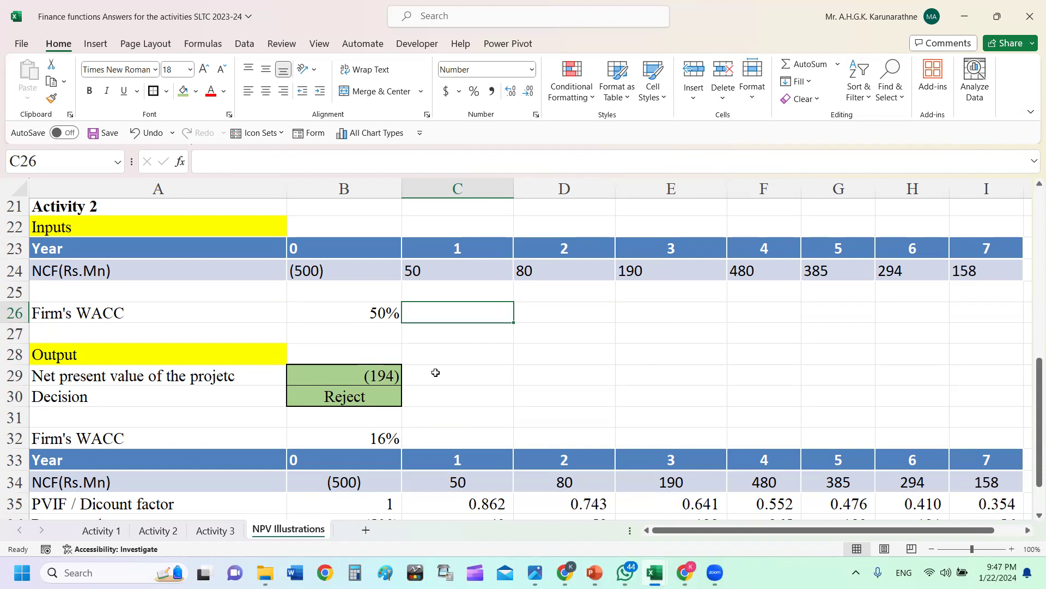
left_click(433, 373)
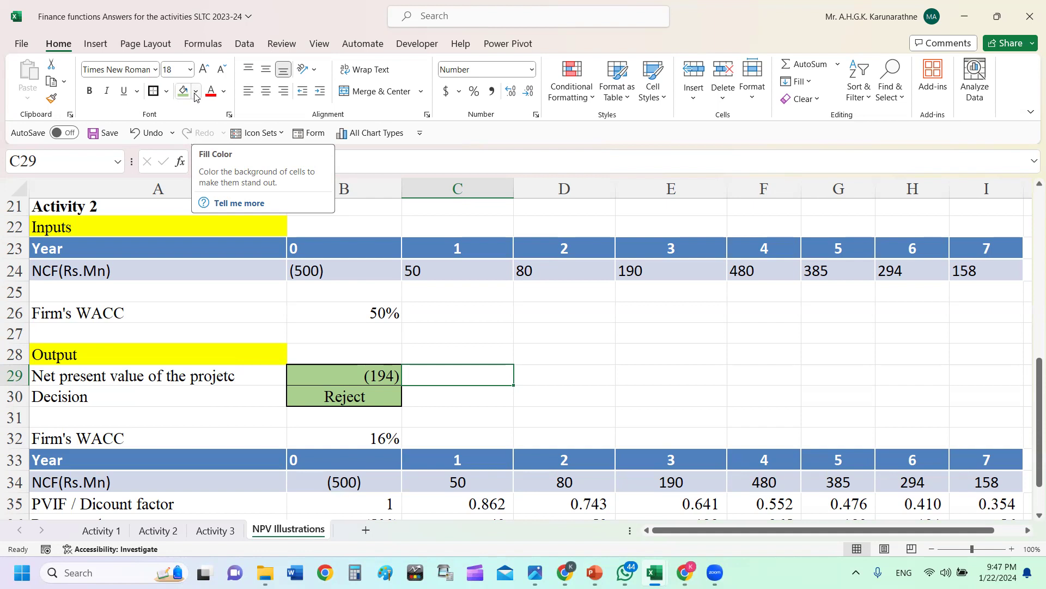
- Centre the year 0 heading in cell B23 of the Activity 2 inputs table
left_click(331, 253)
left_click(266, 91)
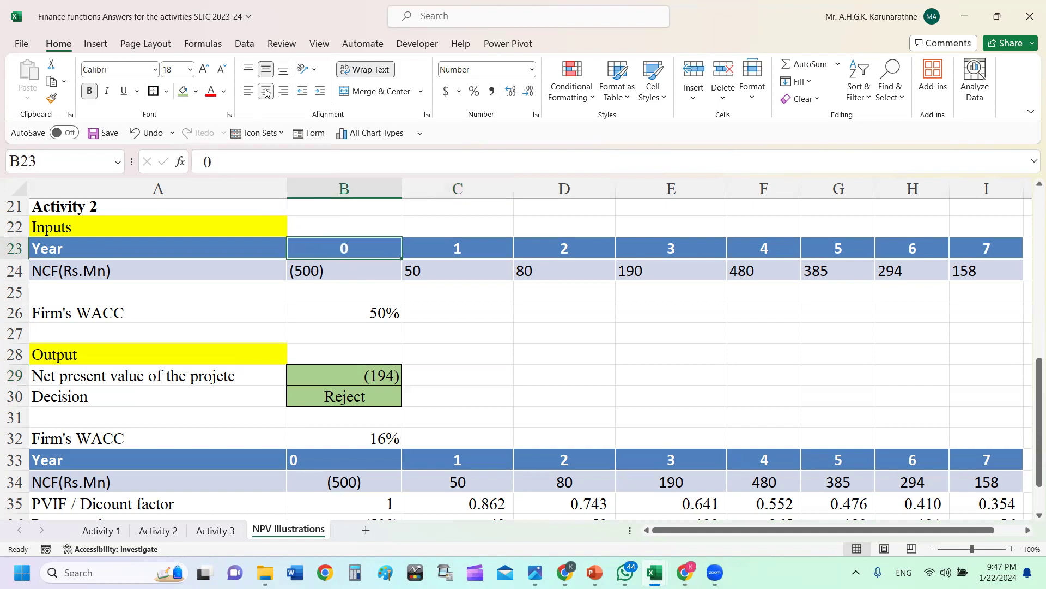
left_click(516, 393)
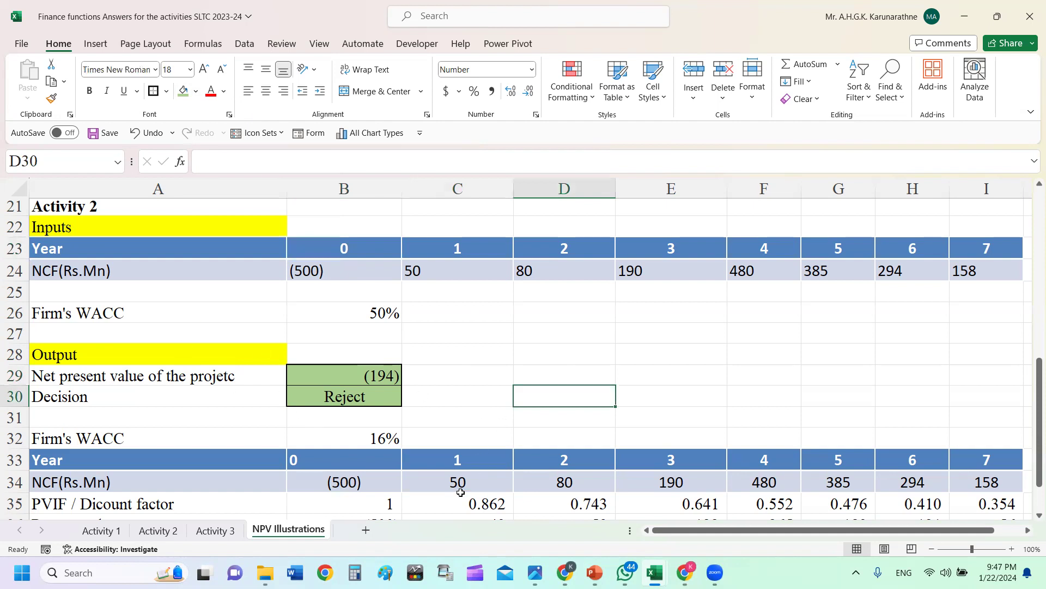
- Switch to the PowerPoint presentation and review the Internal Rate of Return (IRR) slide and the IRR Activity -1 slide
left_click(595, 573)
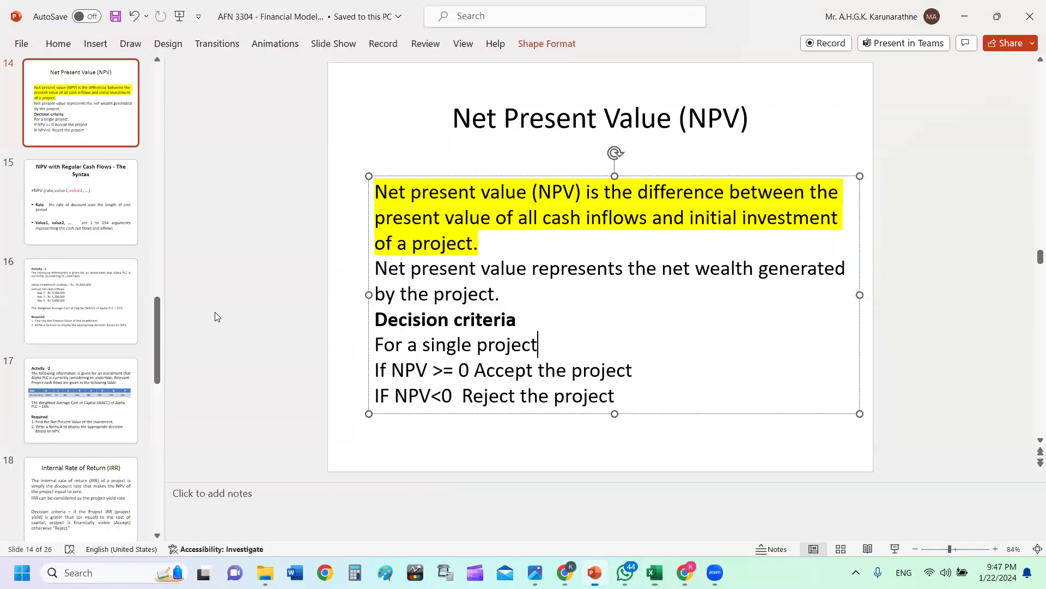
left_click(79, 484)
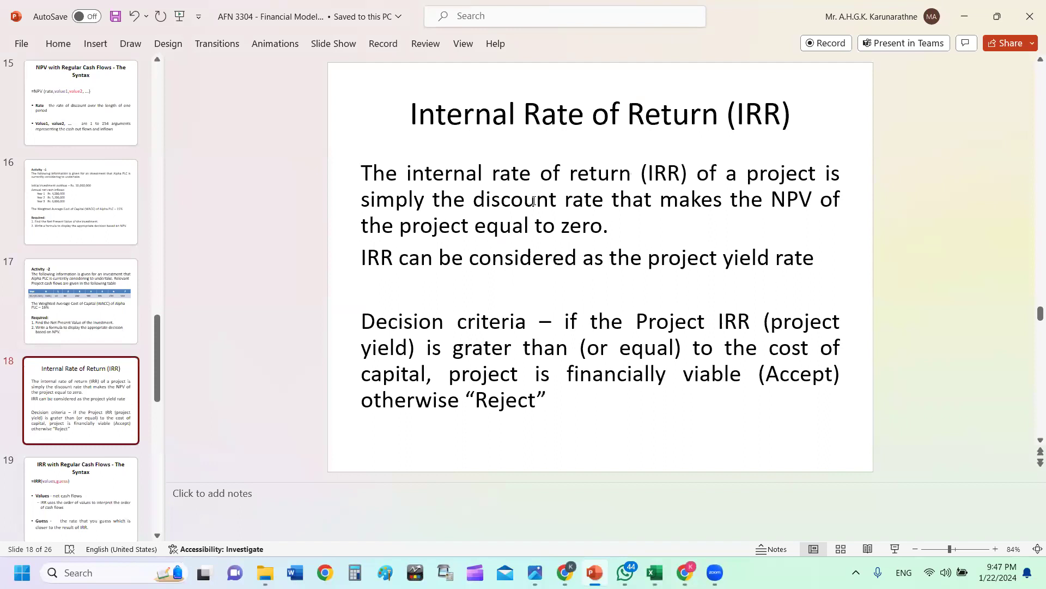
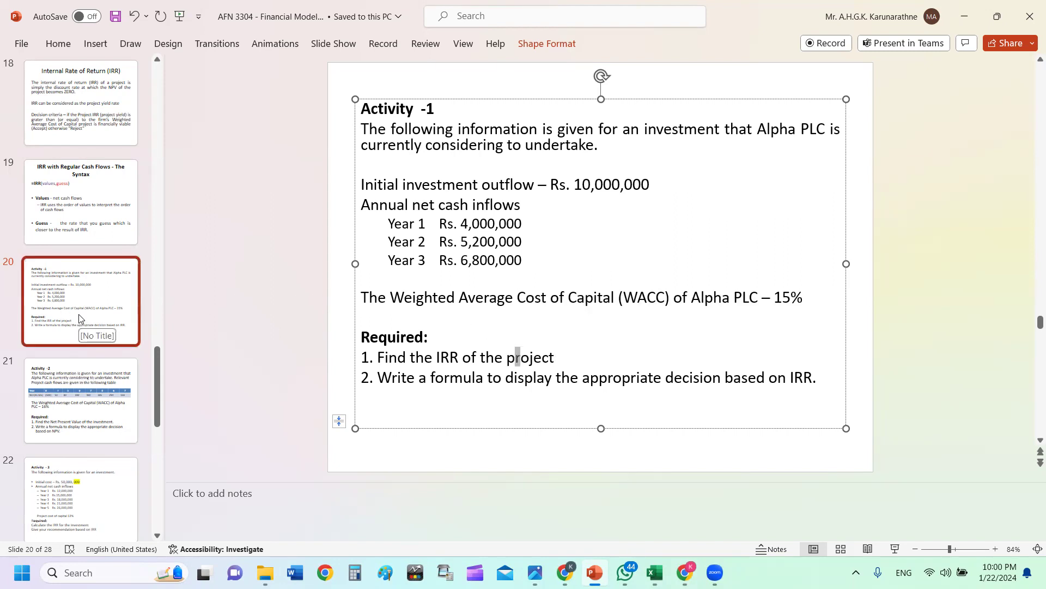
left_click(268, 317)
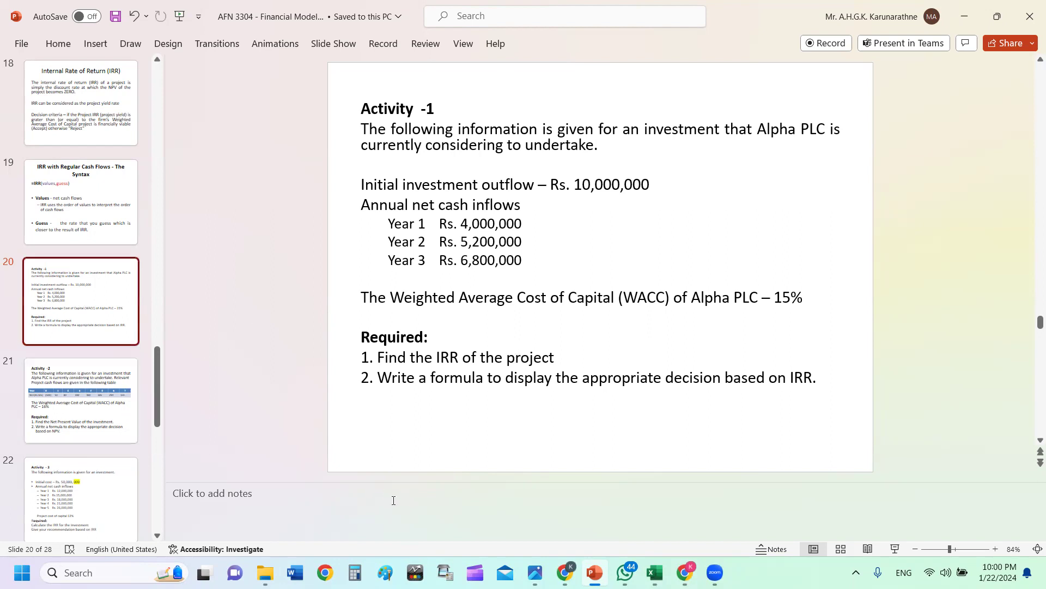
- Switch to the Finance functions Excel workbook and create a copy of the NPV Illustrations sheet before the first sheet
mouse_move(655, 571)
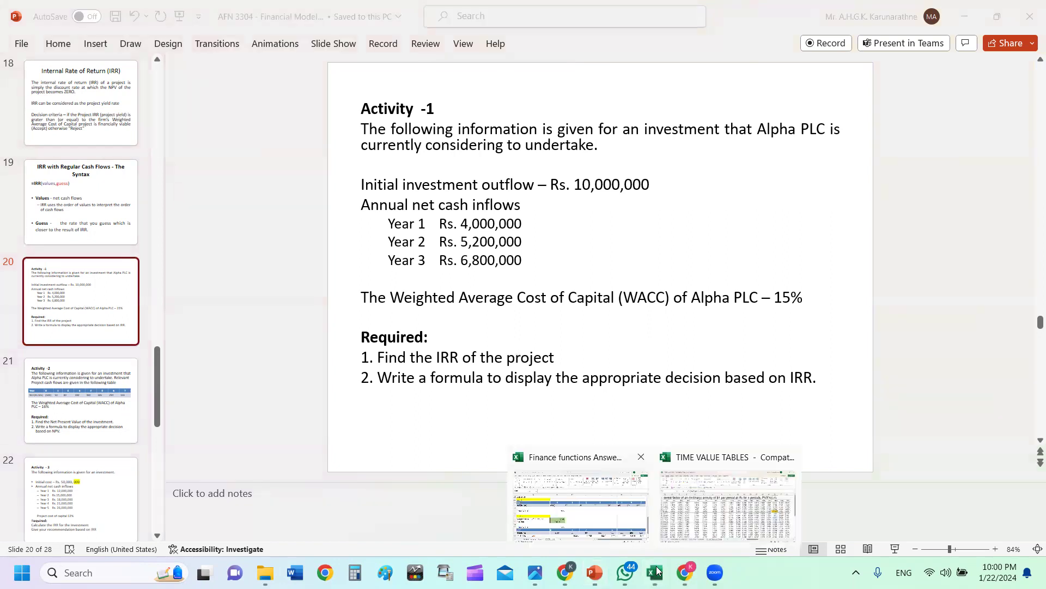
key("alt+Tab")
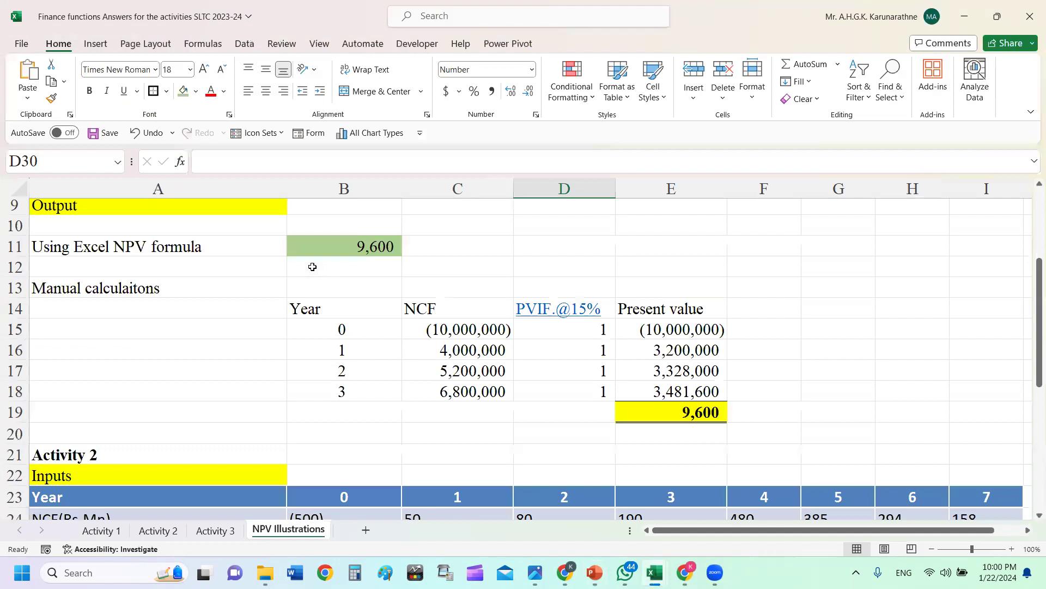
scroll(313, 268, "up", 3)
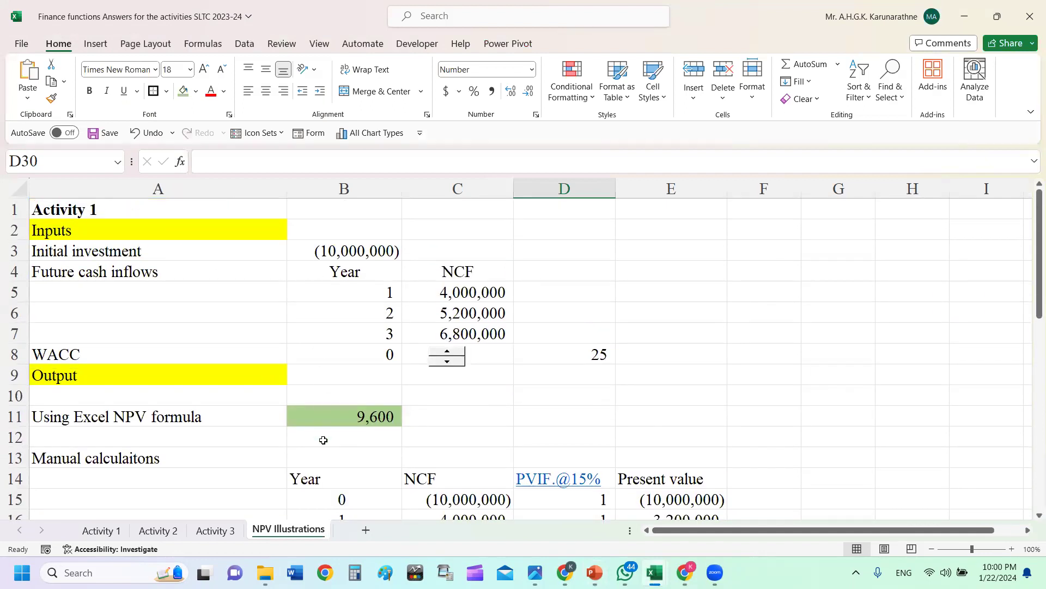
scroll(320, 440, "down", 2)
scroll(368, 363, "down", 4)
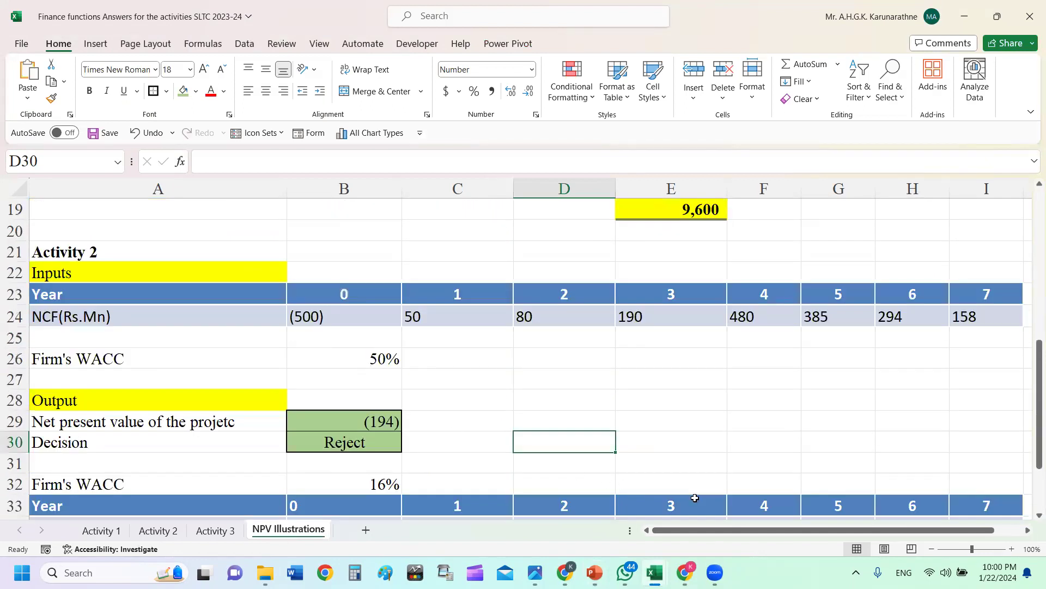
right_click(268, 524)
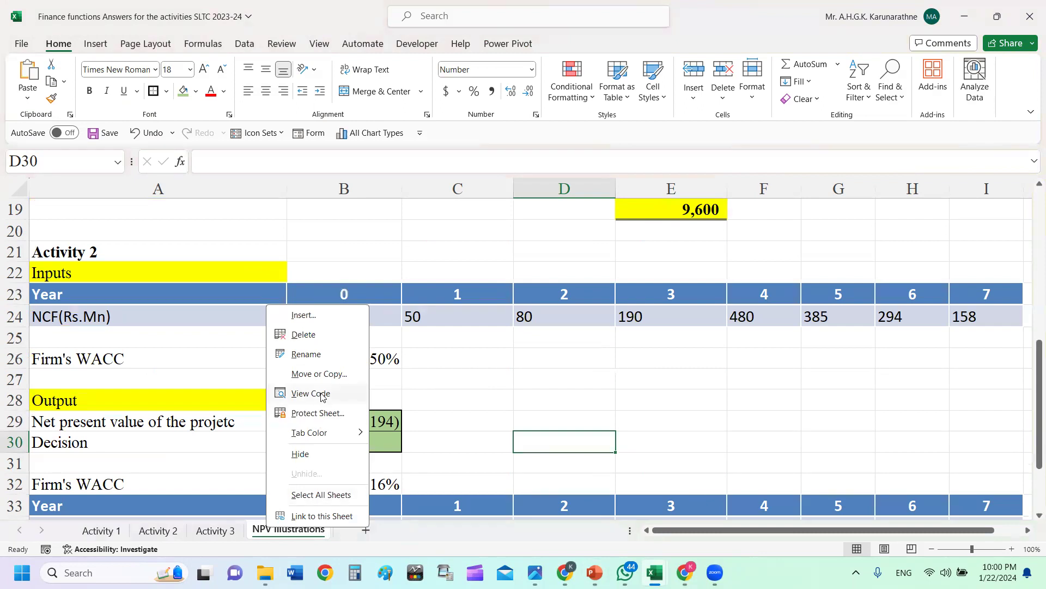
left_click(332, 375)
left_click(234, 449)
left_click(350, 480)
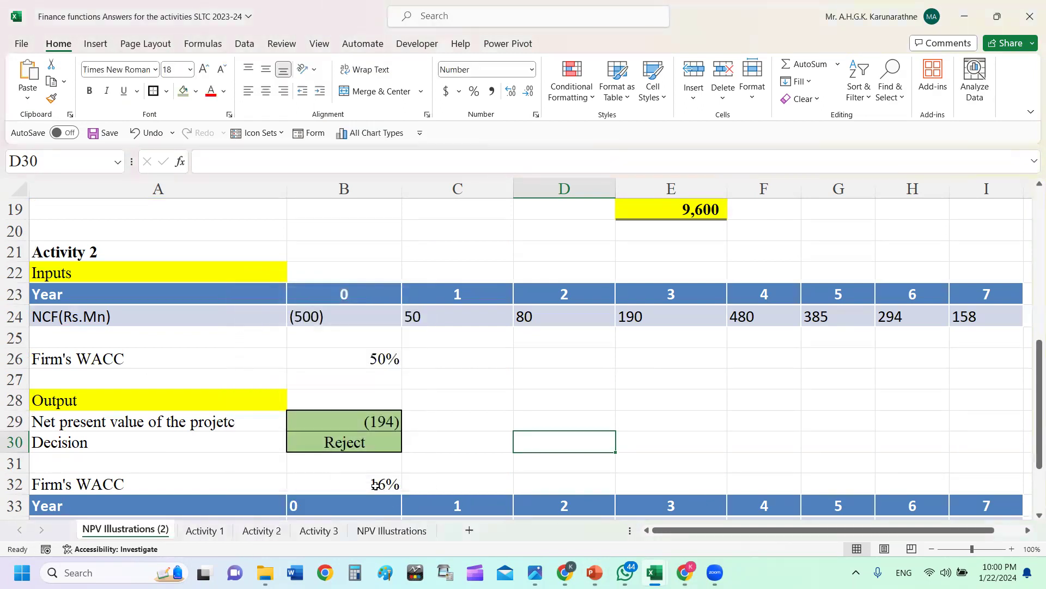
- Rename the copied NPV Illustrations (2) sheet as IRR Computations
double_click(140, 529)
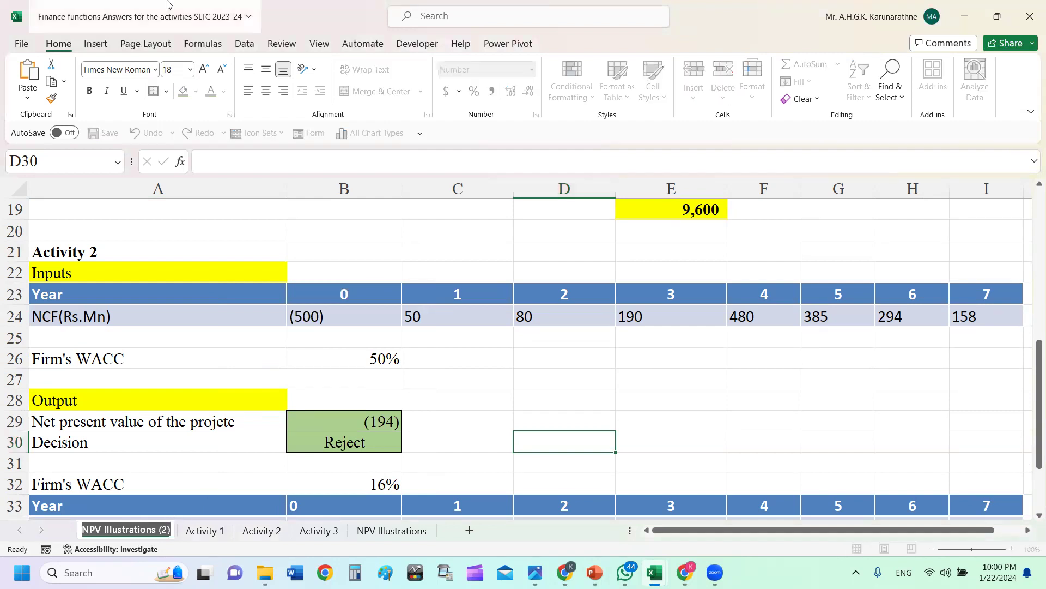
type("IRR")
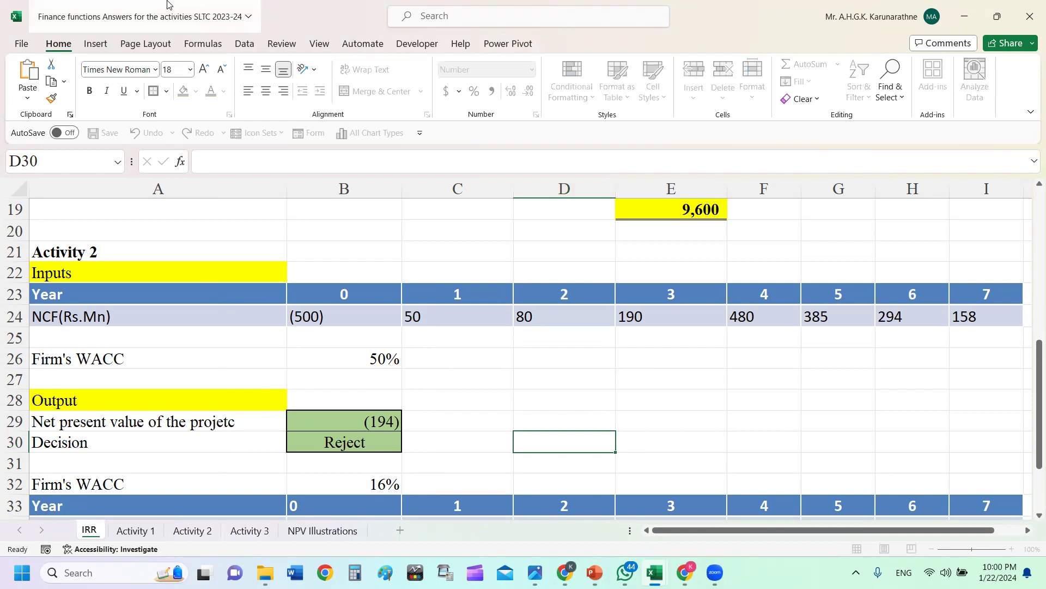
type(" C")
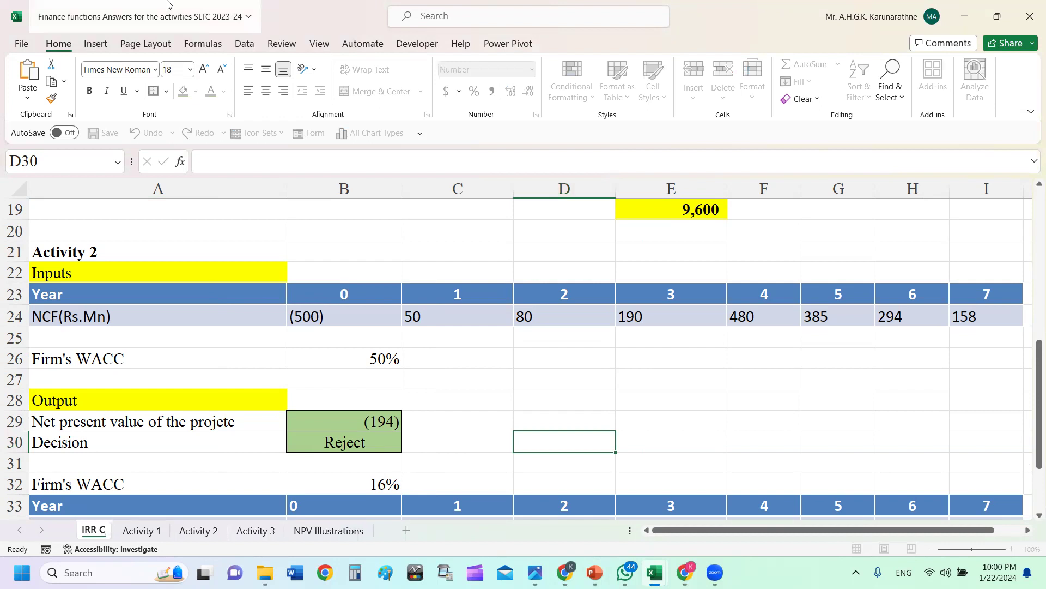
type("onv")
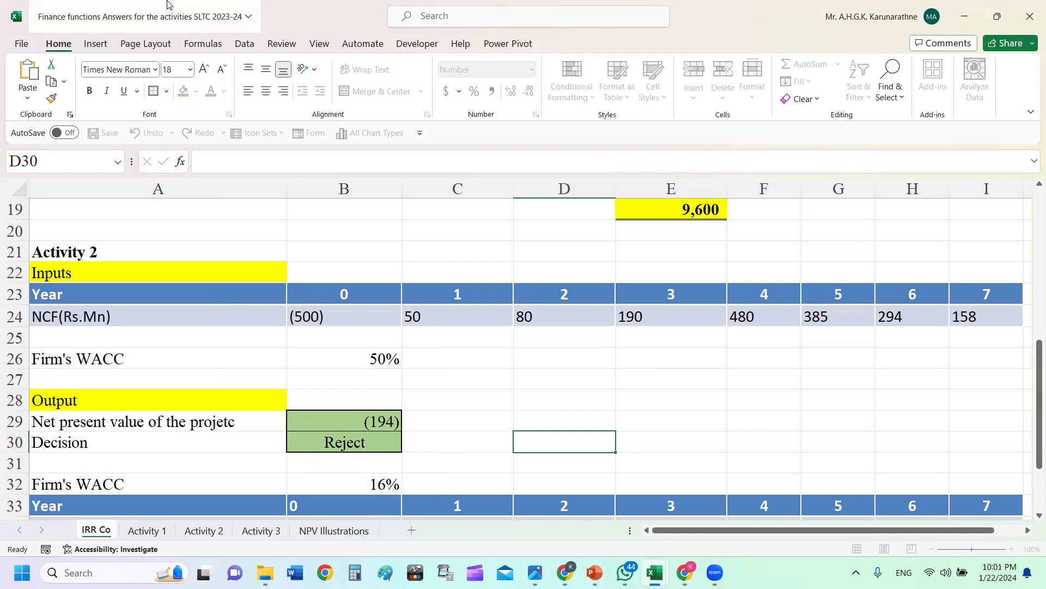
key("BackSpace")
key("BackSpace")
key("BackSpace")
key("BackSpace")
key("BackSpace")
type("Com")
key("BackSpace")
key("BackSpace")
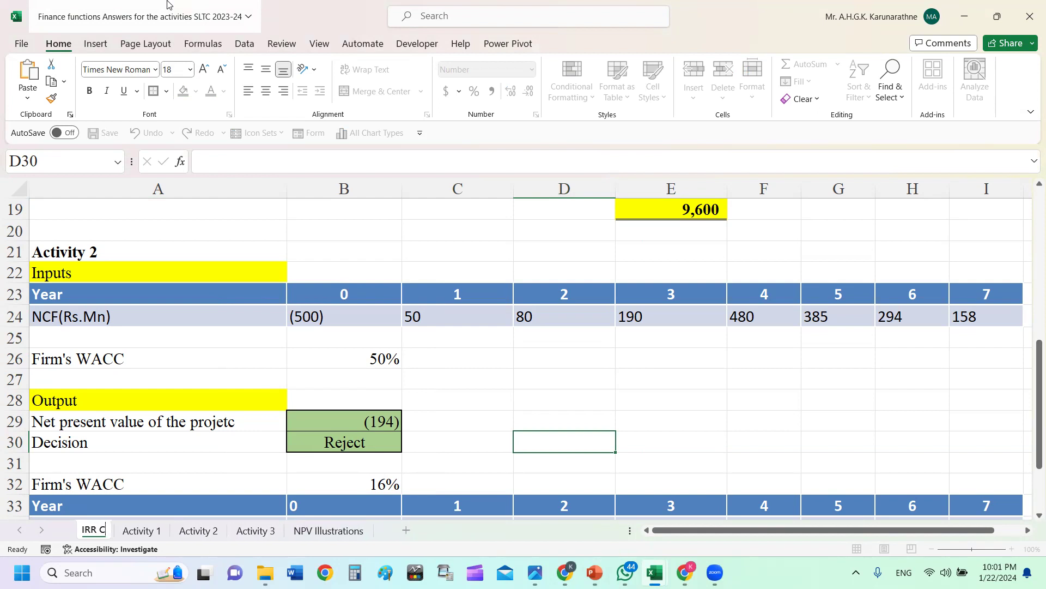
type("o")
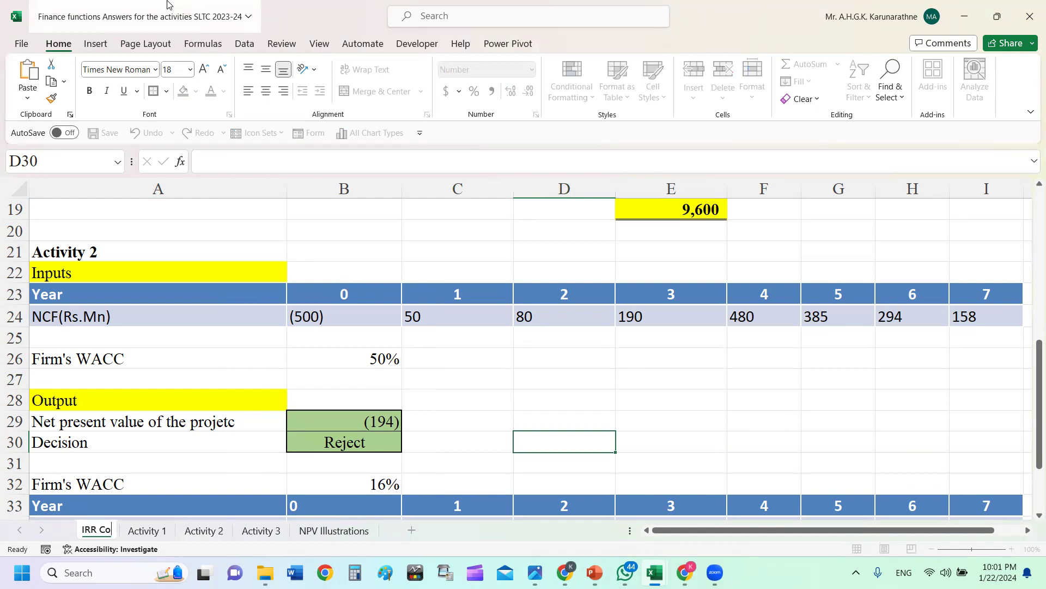
type("mputations")
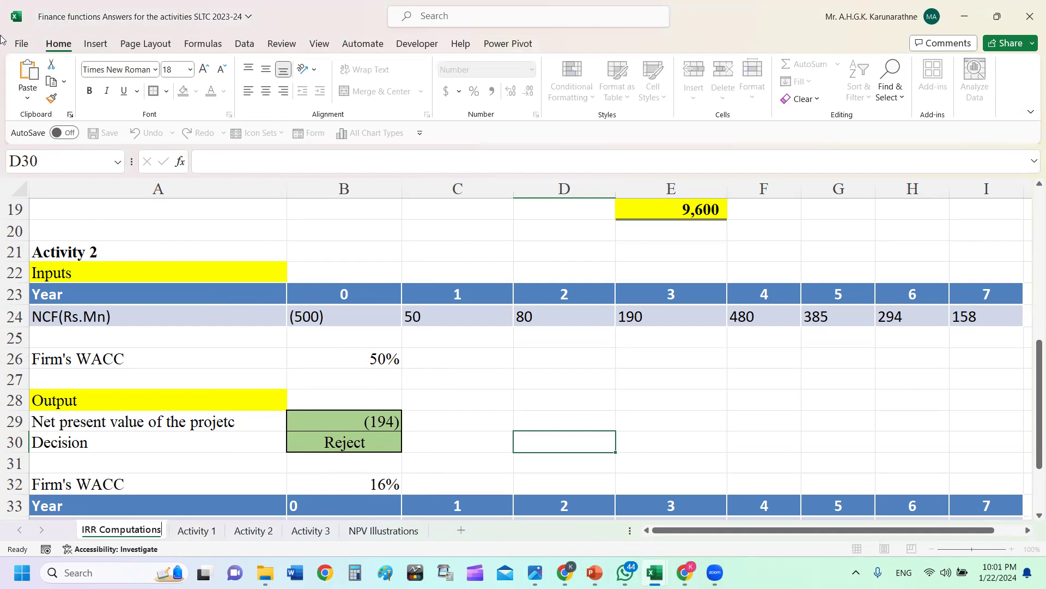
left_click(137, 458)
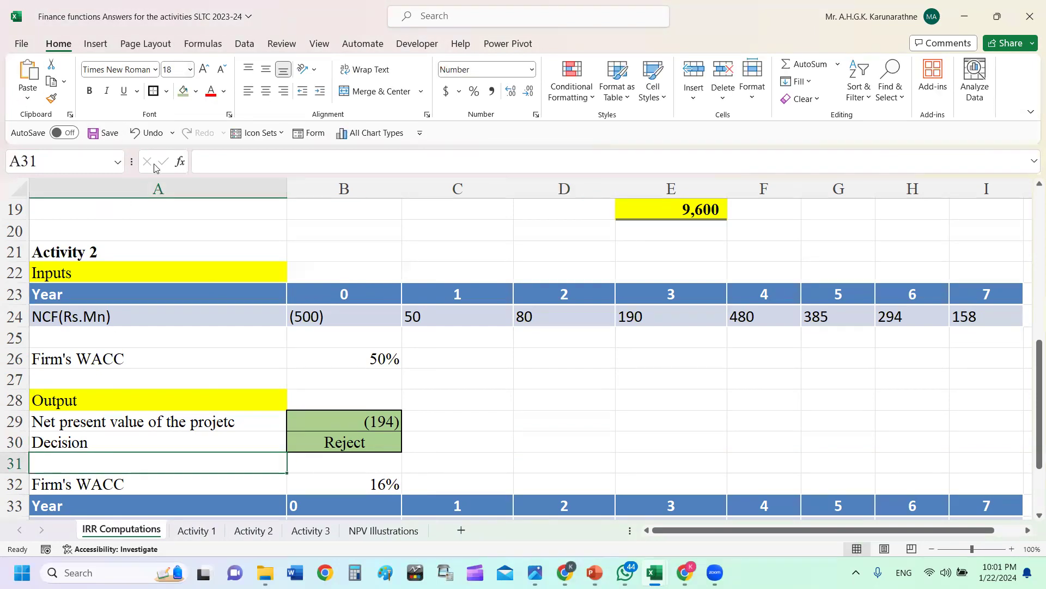
- Change the Activity 1 output label in A11 to "Using Excel IRR formula"
scroll(92, 245, "up", 6)
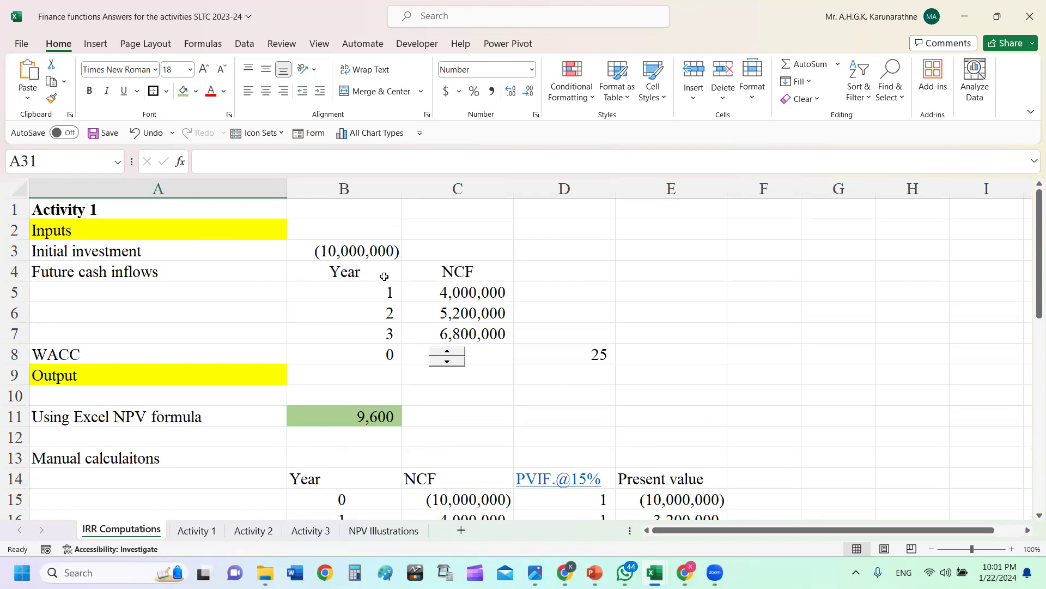
scroll(447, 309, "down", 1)
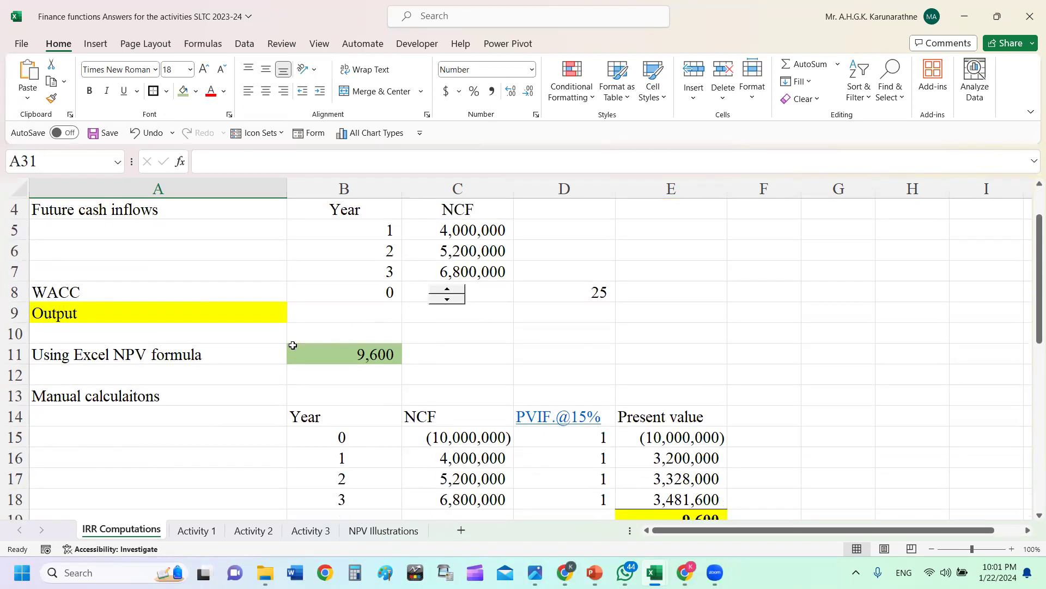
left_click(88, 314)
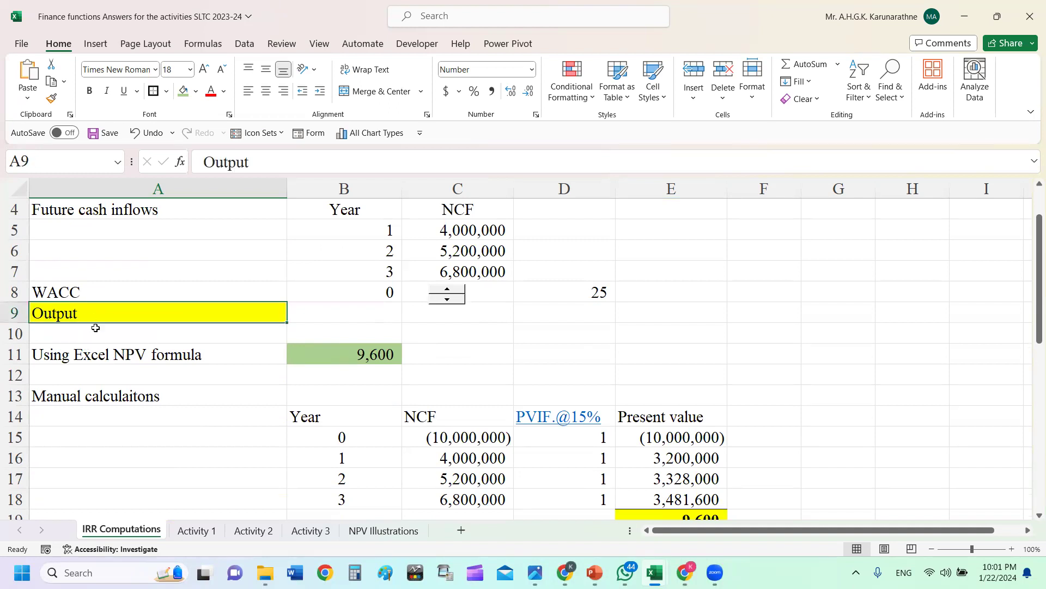
double_click(125, 309)
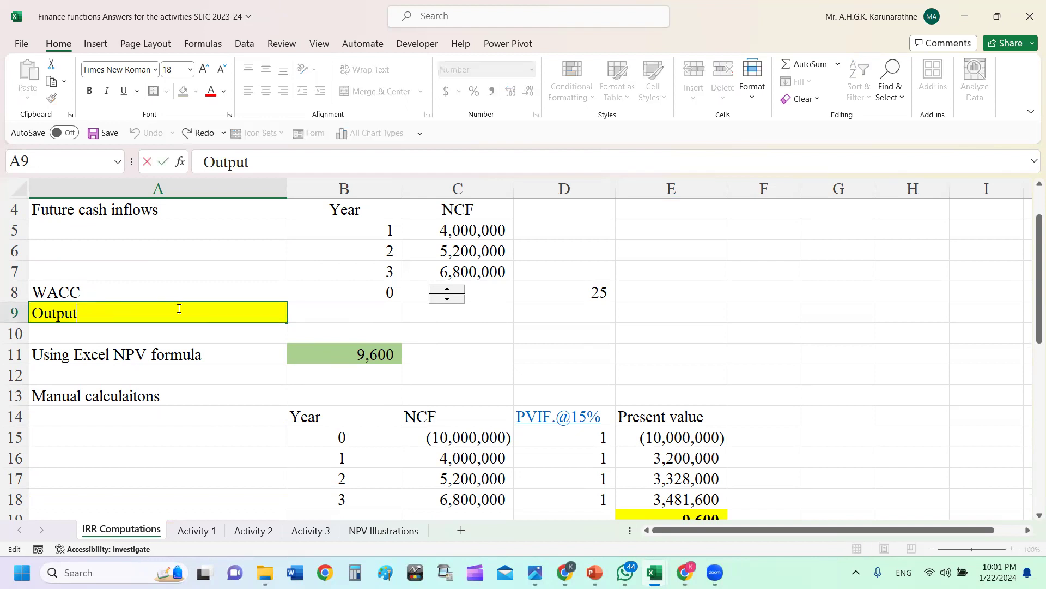
left_click(86, 354)
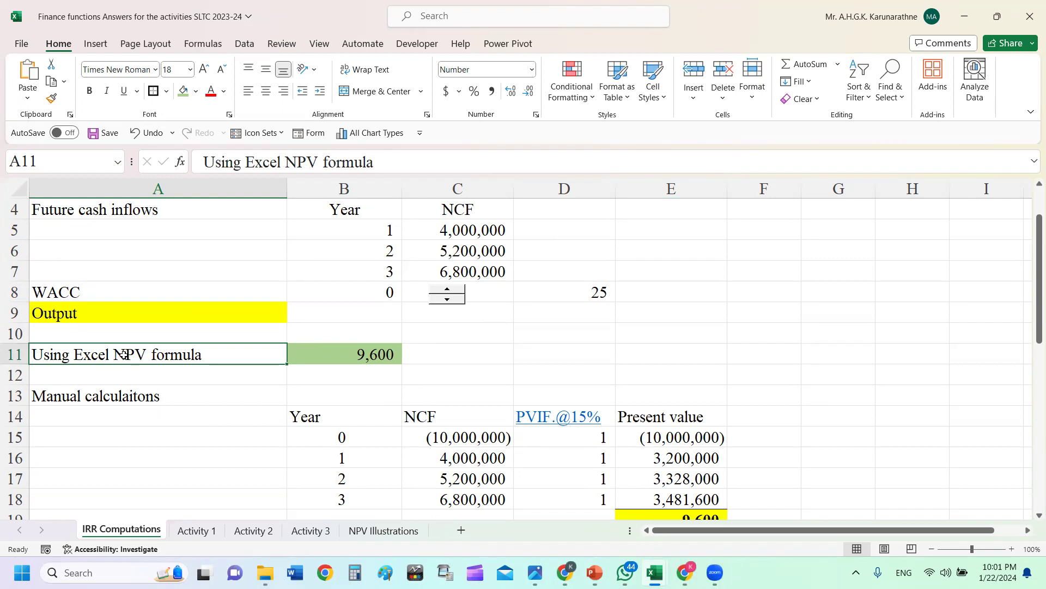
left_click_drag(286, 162, 319, 161)
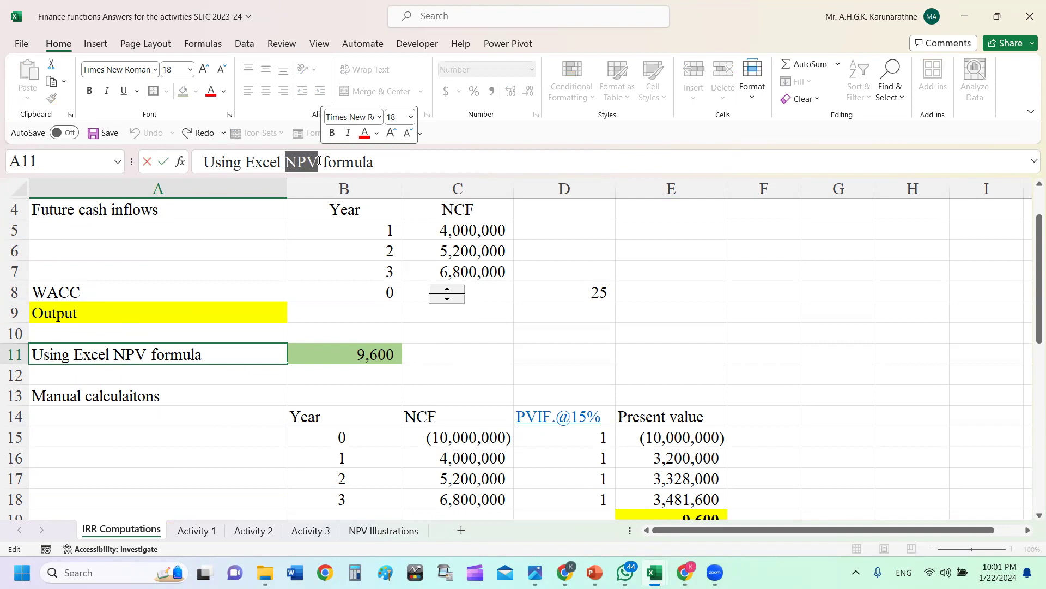
type("IRR")
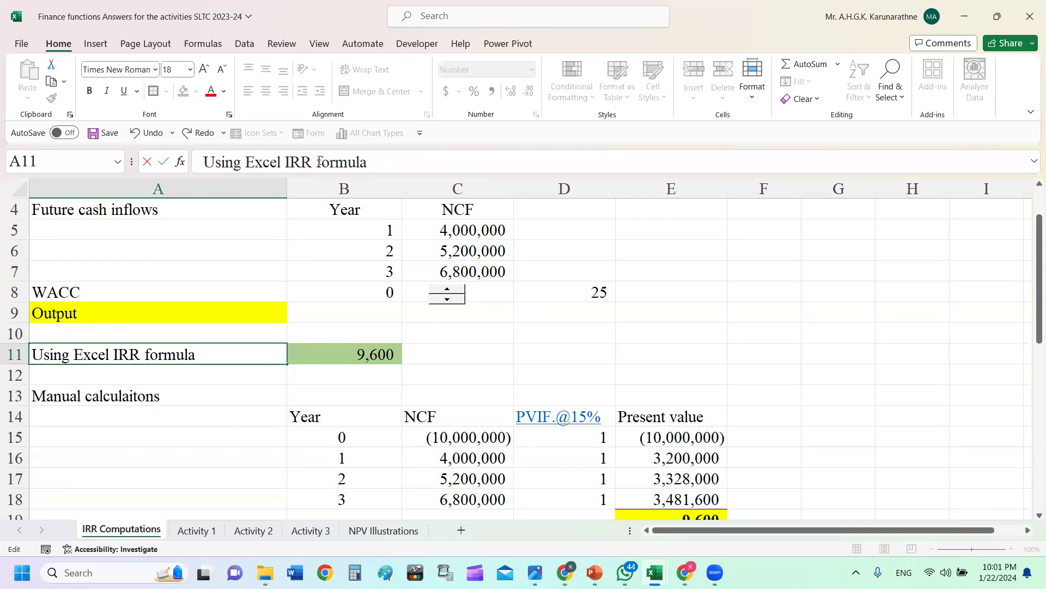
left_click(736, 329)
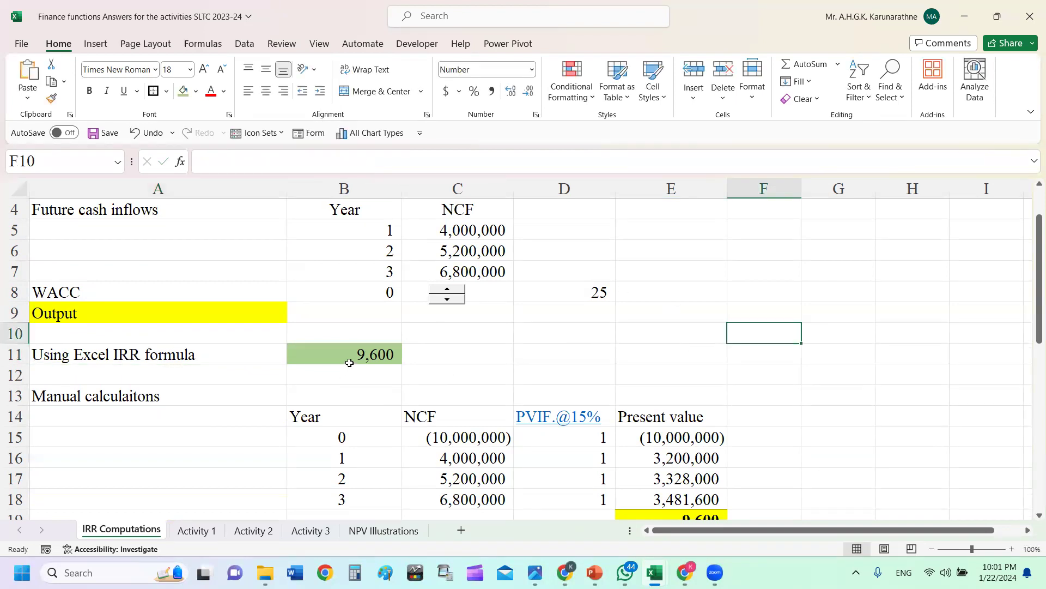
- Extend the Activity 1 output heading in A9 to read "Output - Internal Rate of Return (IRR)"
double_click(167, 319)
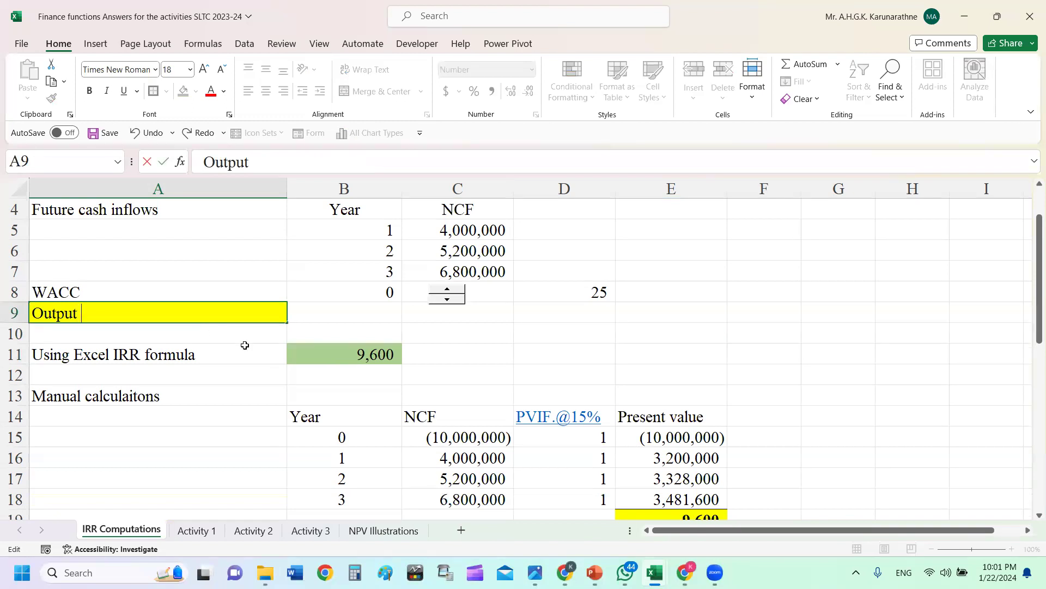
type("- Internal Rate of Return (IRR")
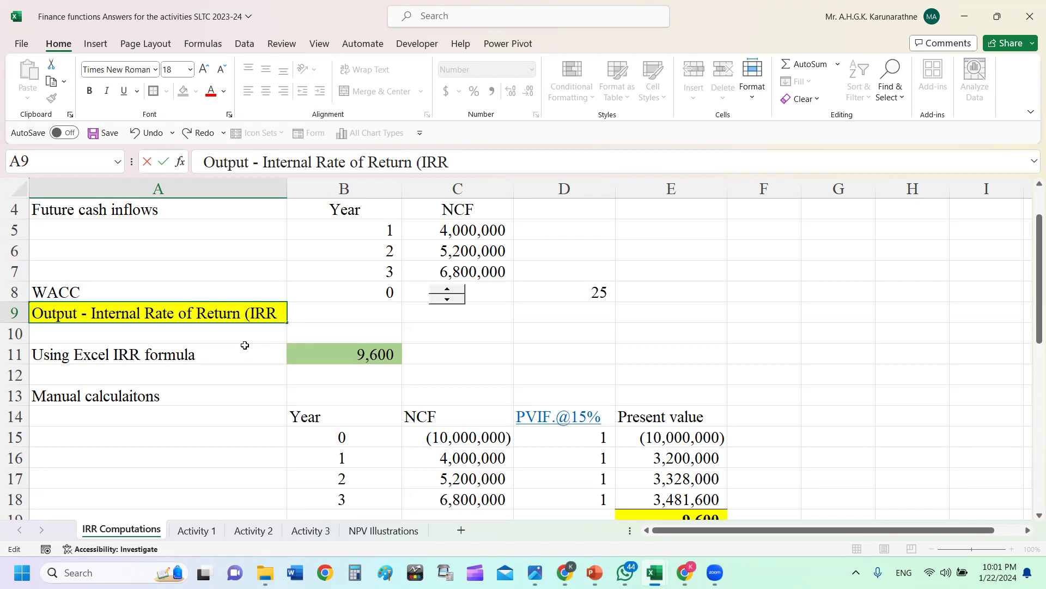
type(")")
key("Return")
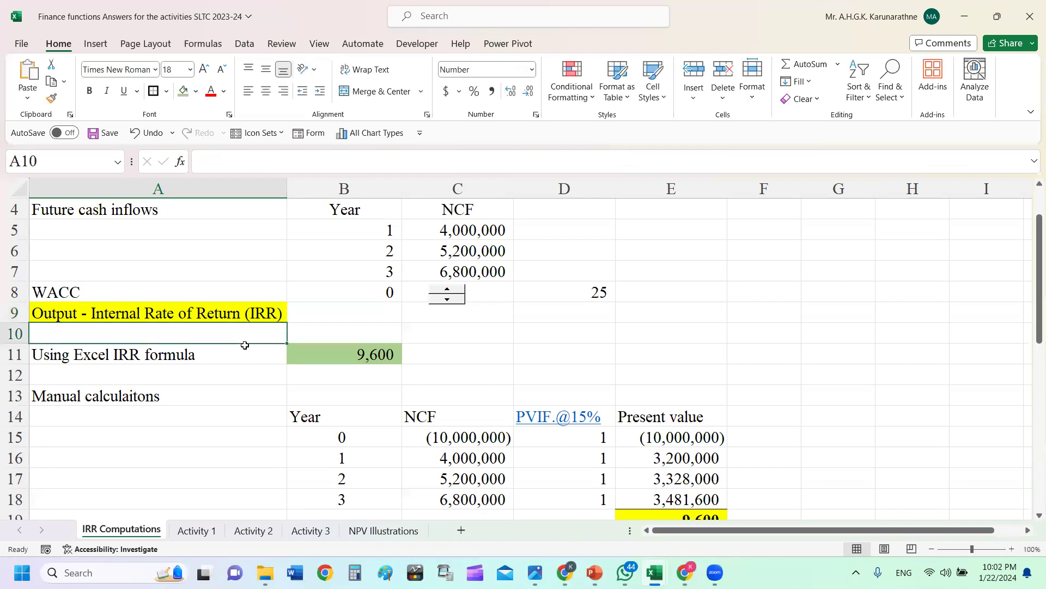
- Clear the NPV formula from the green result cell B11 beside the IRR formula label
left_click(138, 359)
left_click(373, 352)
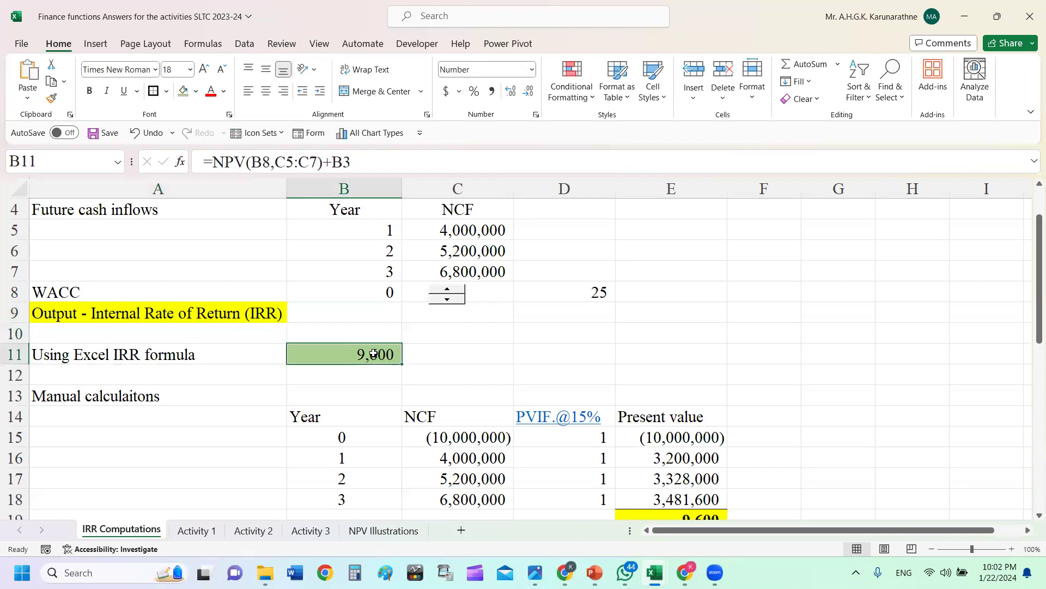
key("Delete")
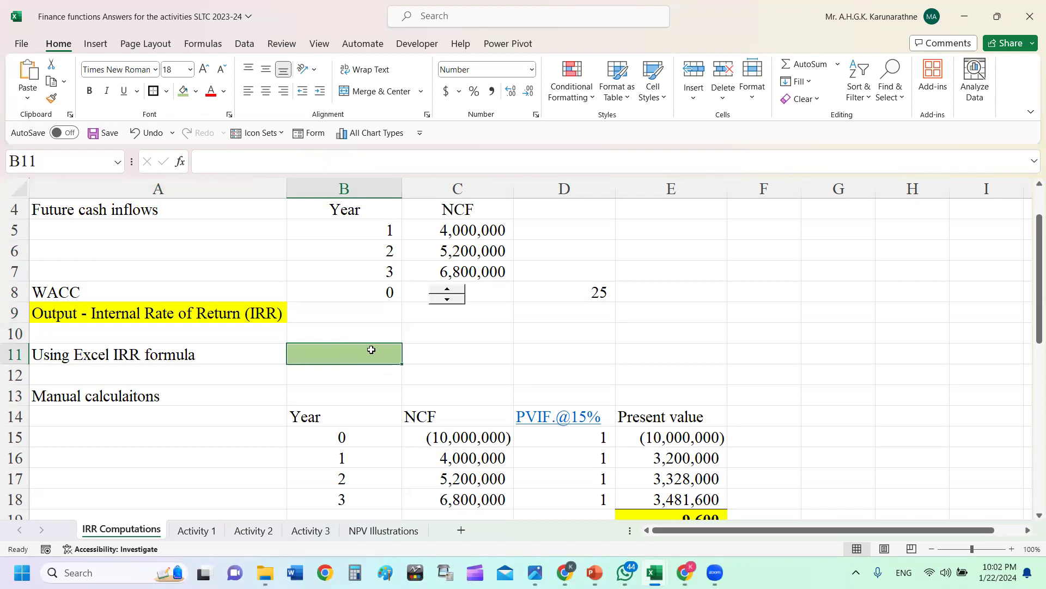
type("=iff")
key("BackSpace")
key("BackSpace")
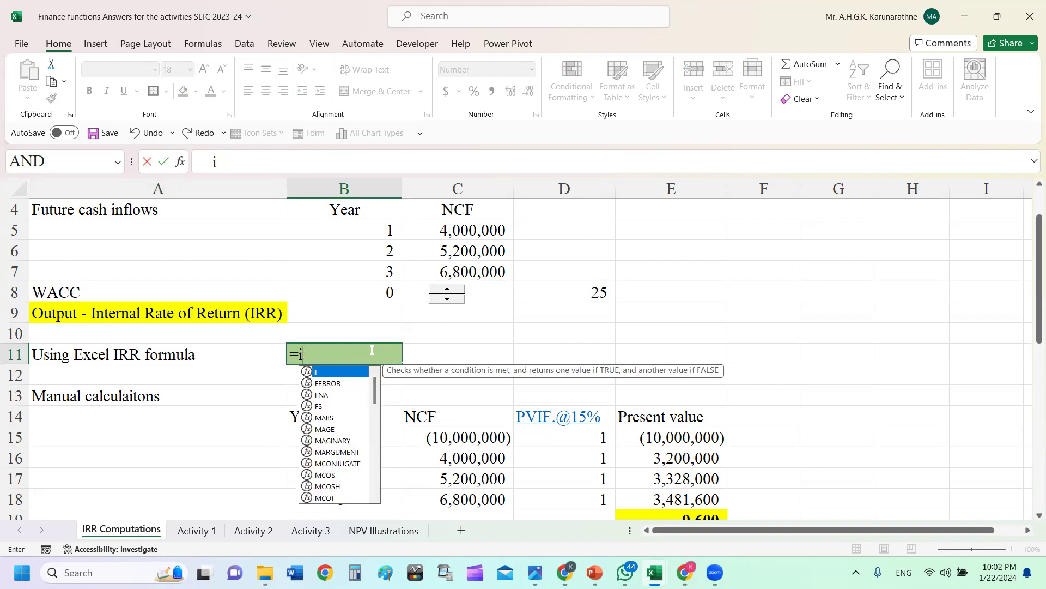
type("rr")
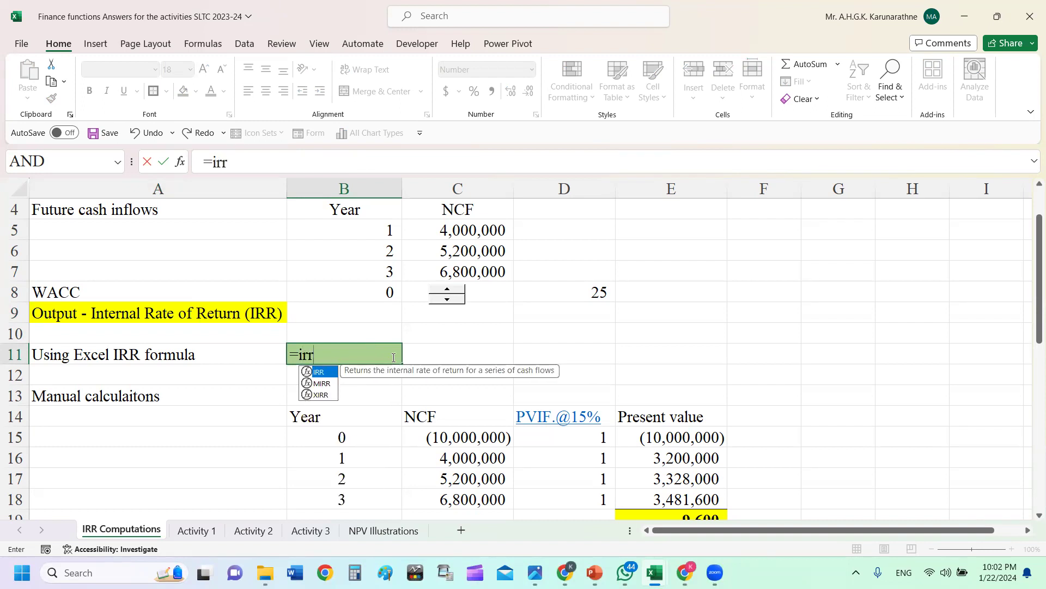
double_click(327, 372)
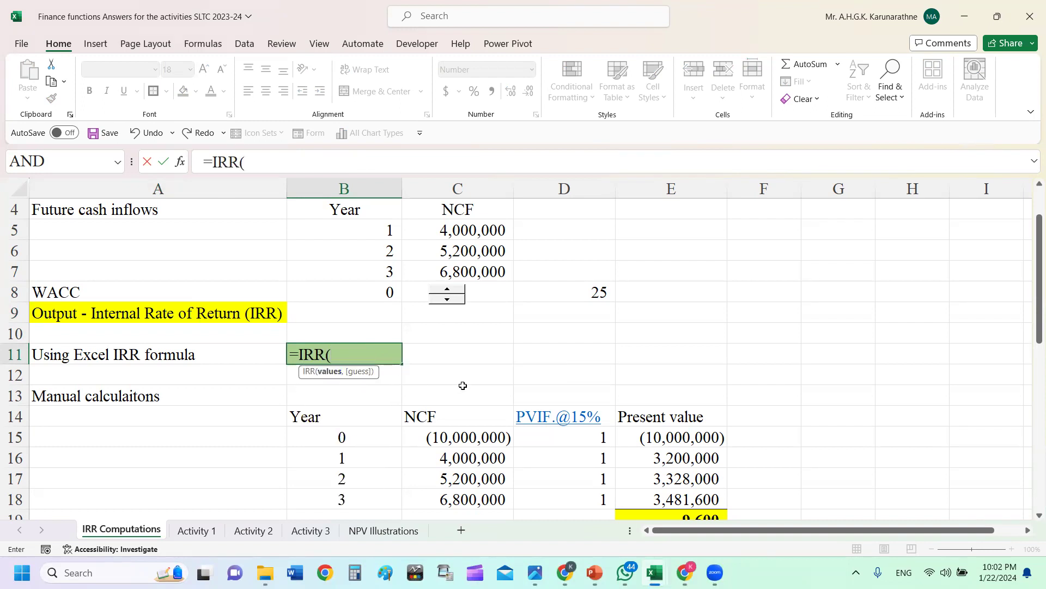
scroll(658, 310, "up", 1)
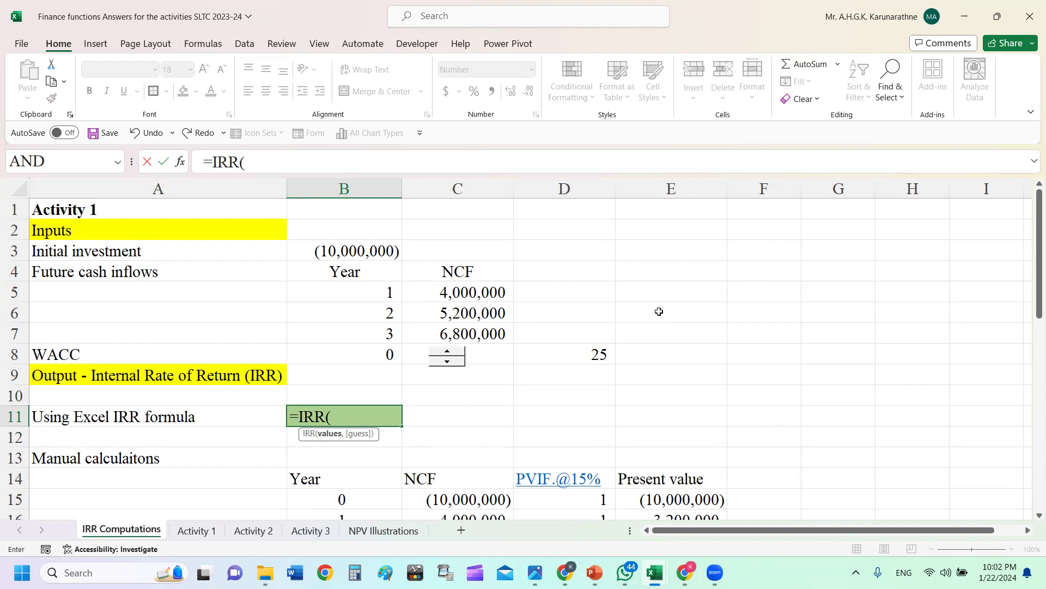
key("Escape")
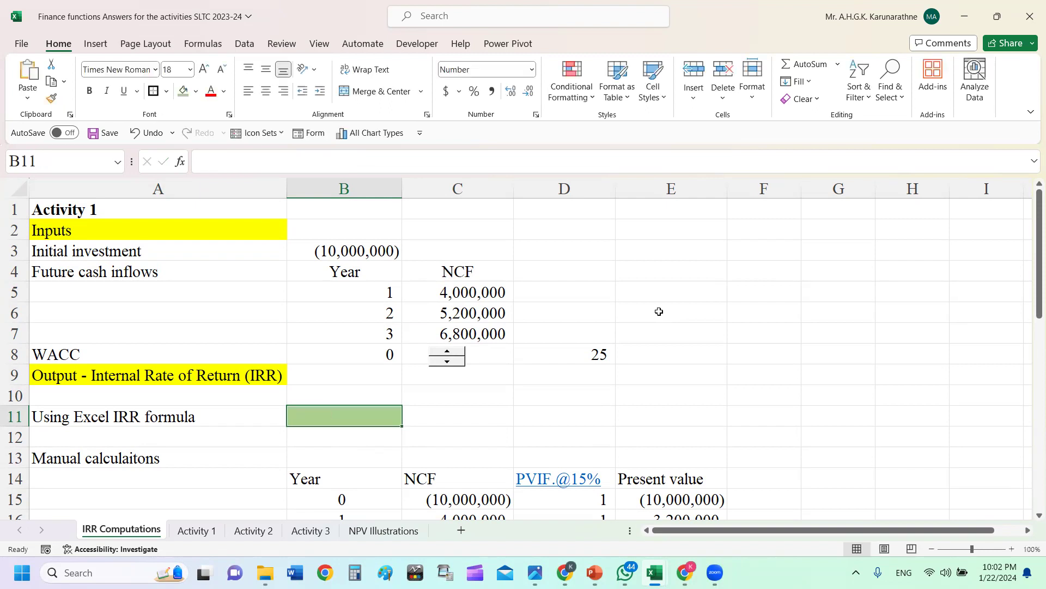
- Insert a blank row above the year 1 cash flow, directly below the Year and NCF headings
left_click(823, 271)
left_click(378, 278)
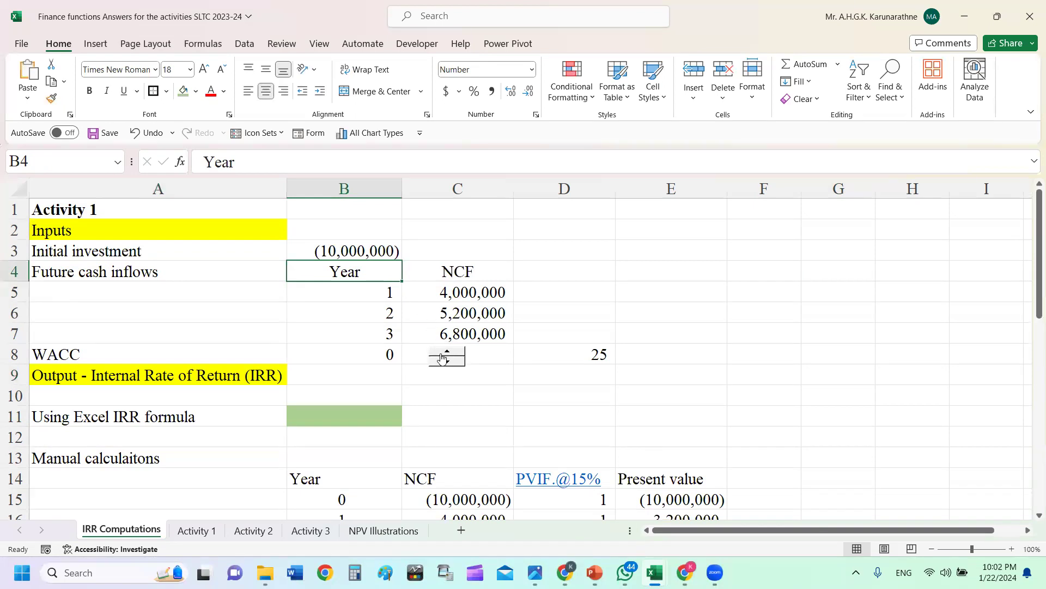
left_click(32, 291)
left_click(20, 290)
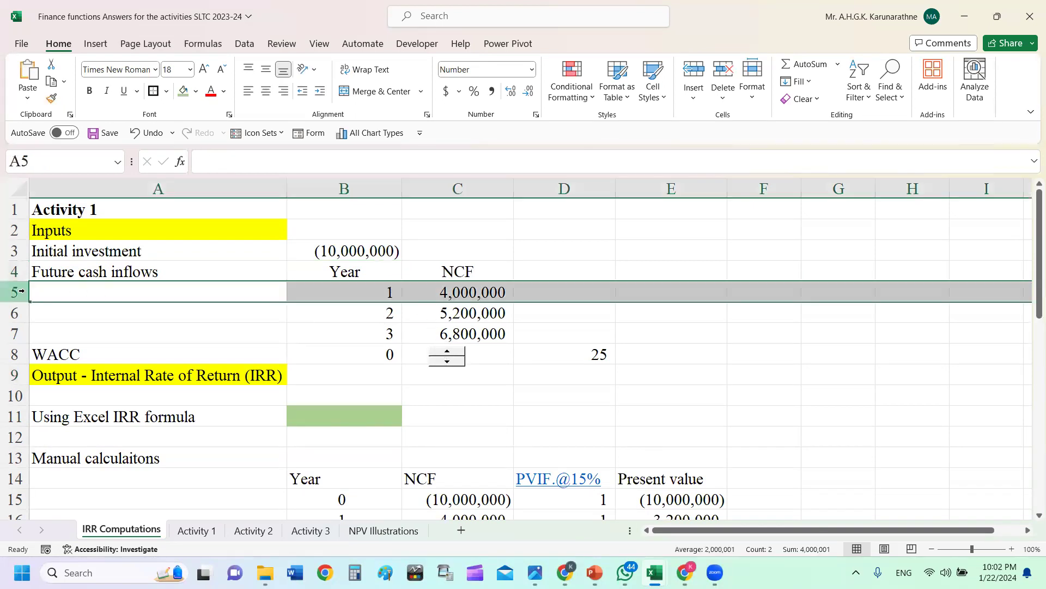
right_click(21, 291)
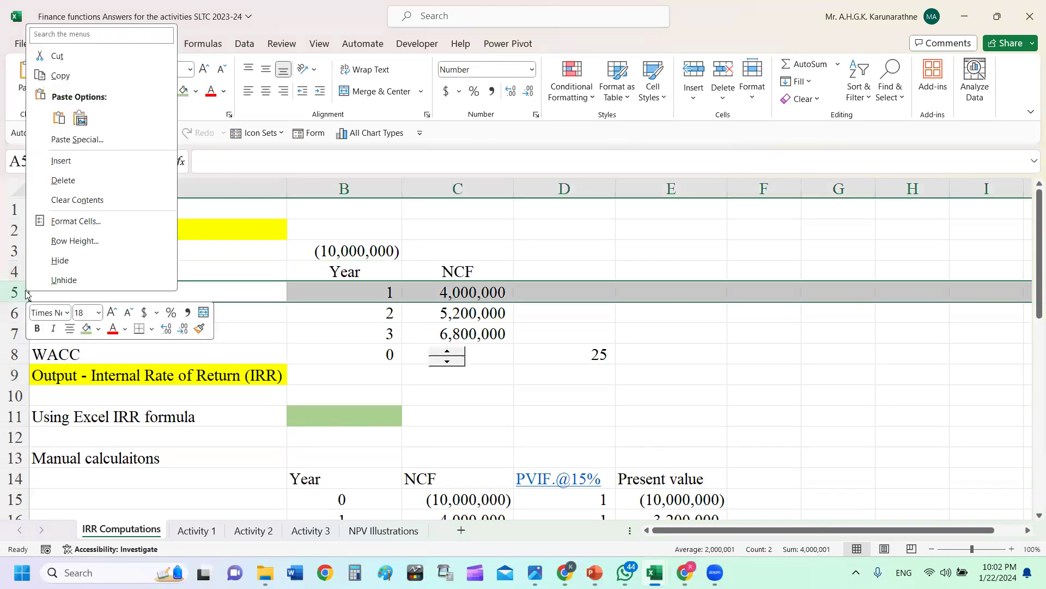
left_click(88, 161)
left_click(648, 255)
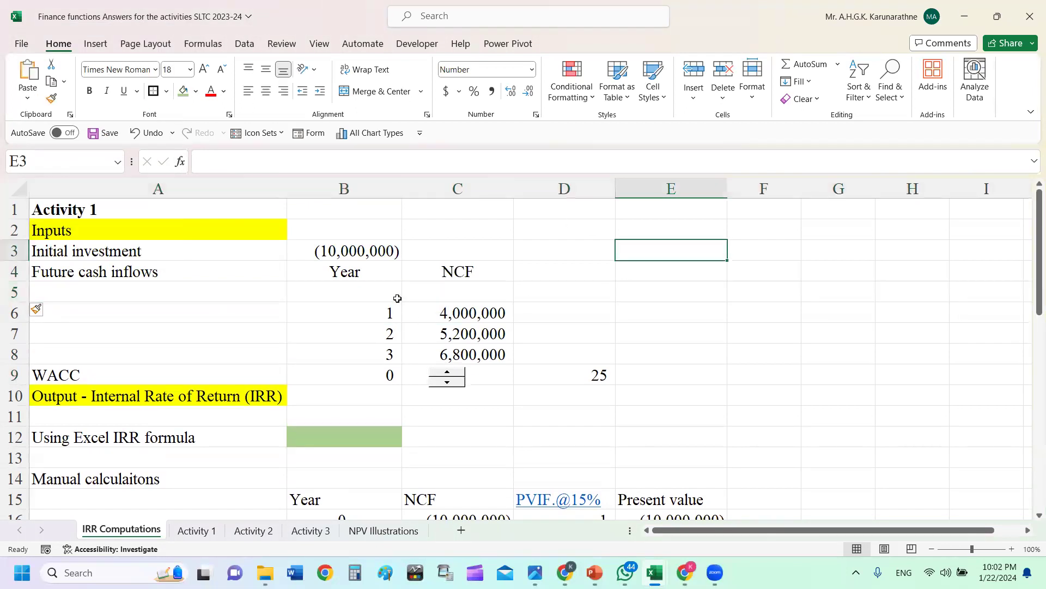
- Format the WACC value in B9 as a percentage
left_click(376, 376)
left_click(473, 91)
left_click(783, 339)
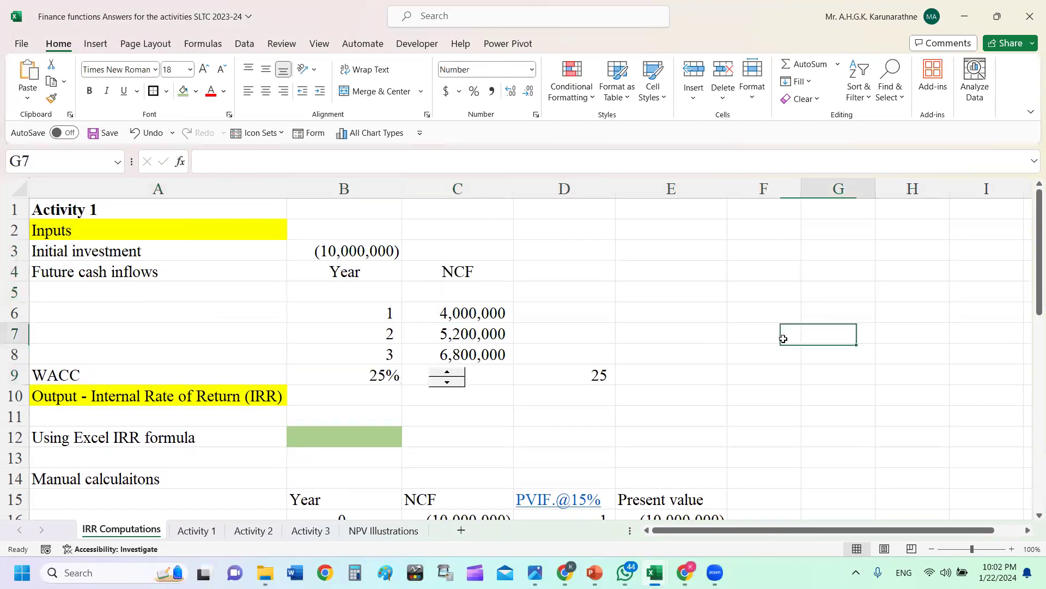
- Enter 0 as the year in B5 of the inserted row
left_click(384, 295)
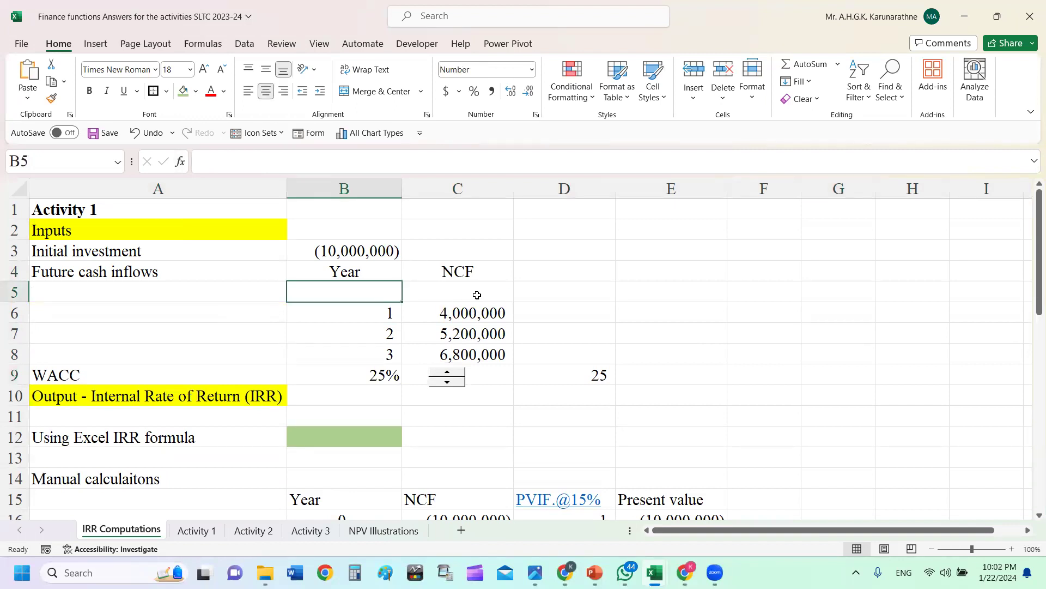
type("0")
left_click(630, 296)
- Centre the year numbers 0 to 3 in B5:B8 horizontally
left_click(349, 294)
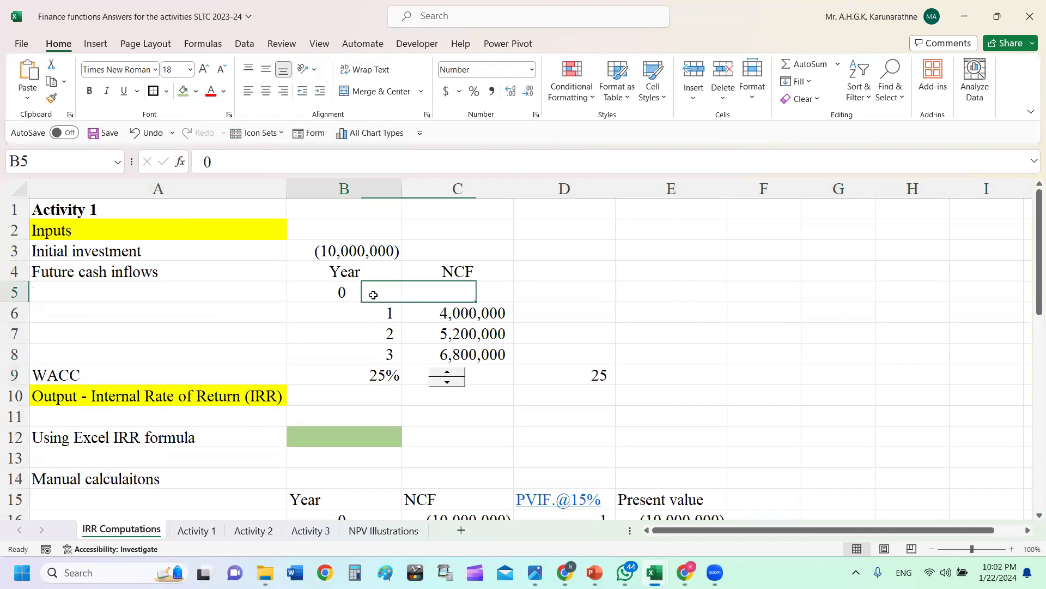
left_click_drag(349, 303, 371, 333)
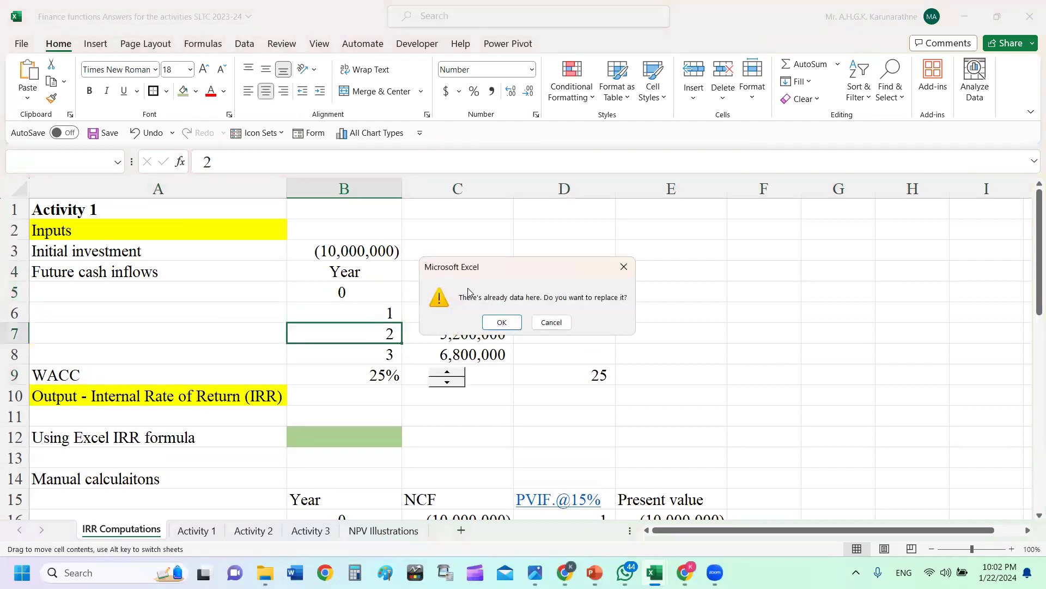
left_click(567, 323)
left_click_drag(380, 292, 374, 354)
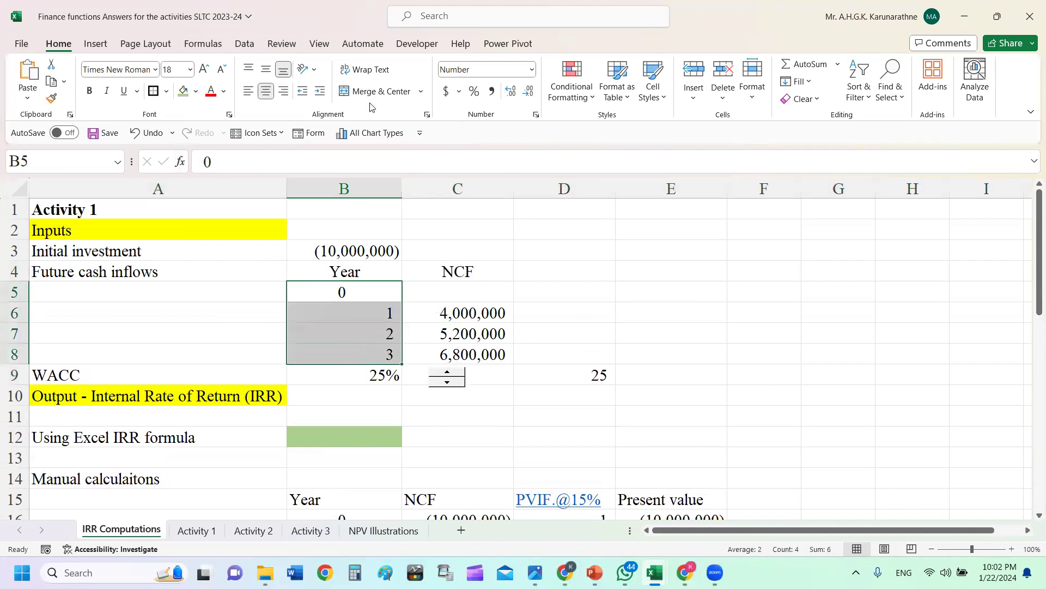
left_click(266, 91)
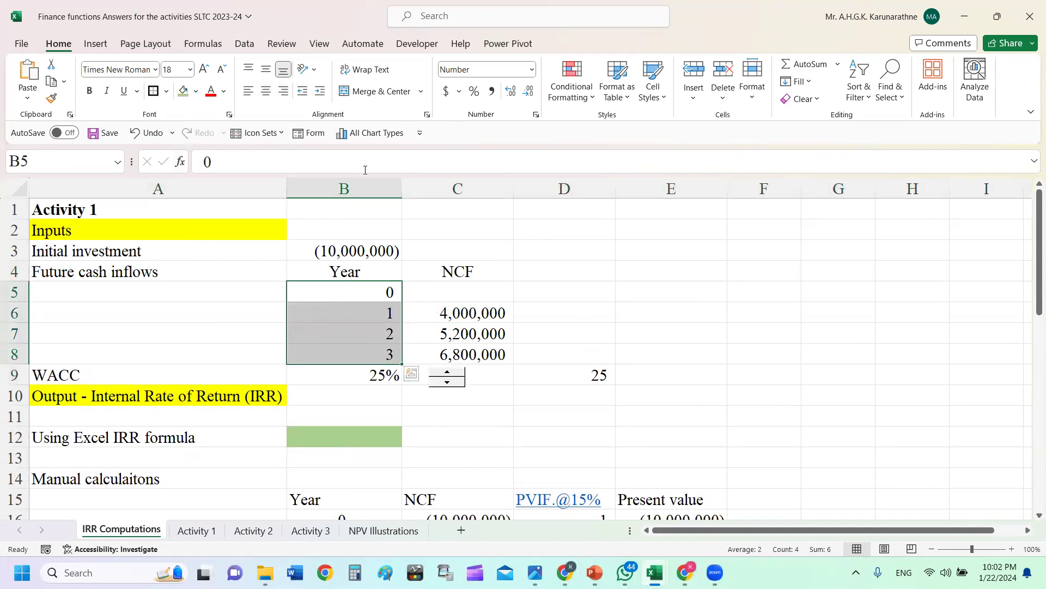
left_click(266, 91)
left_click(659, 308)
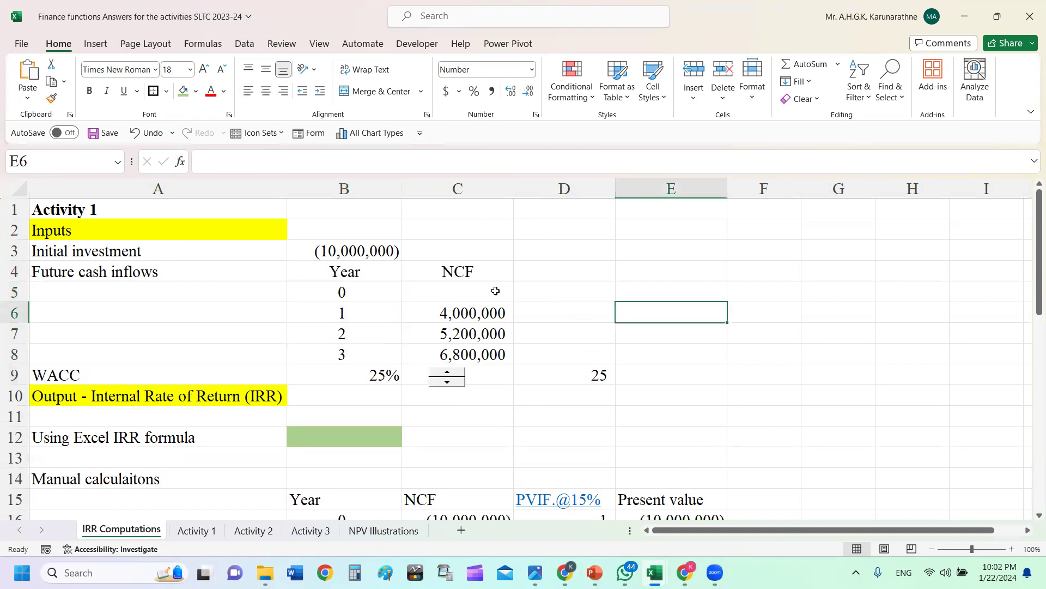
- Move the initial investment amount from B3 to C5 as the year 0 net cash flow
left_click(461, 292)
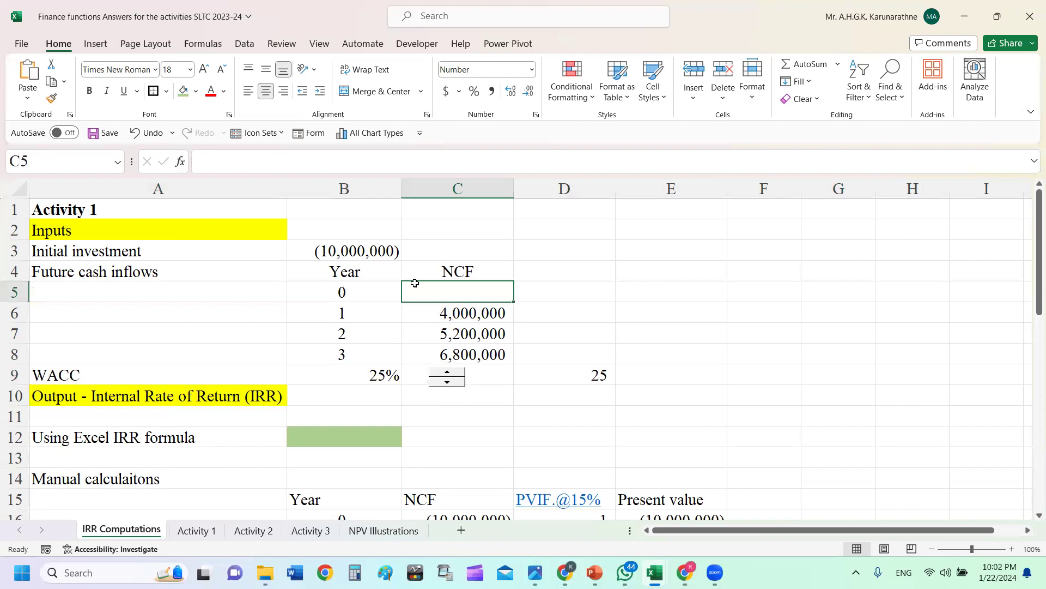
left_click(323, 252)
left_click_drag(353, 242, 500, 303)
- Delete row 3 containing the Initial investment label
left_click(17, 252)
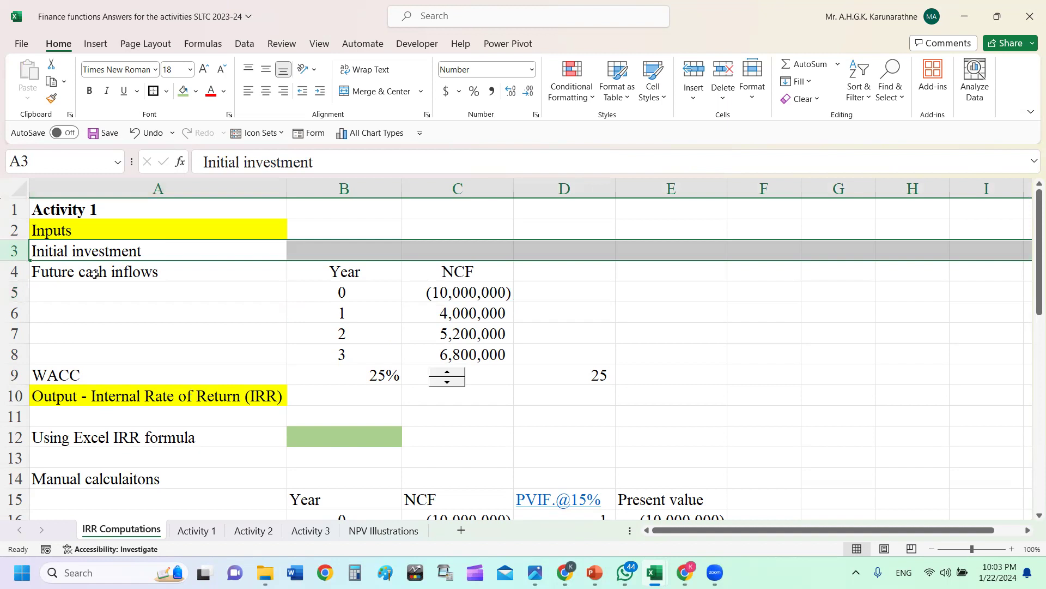
right_click(23, 251)
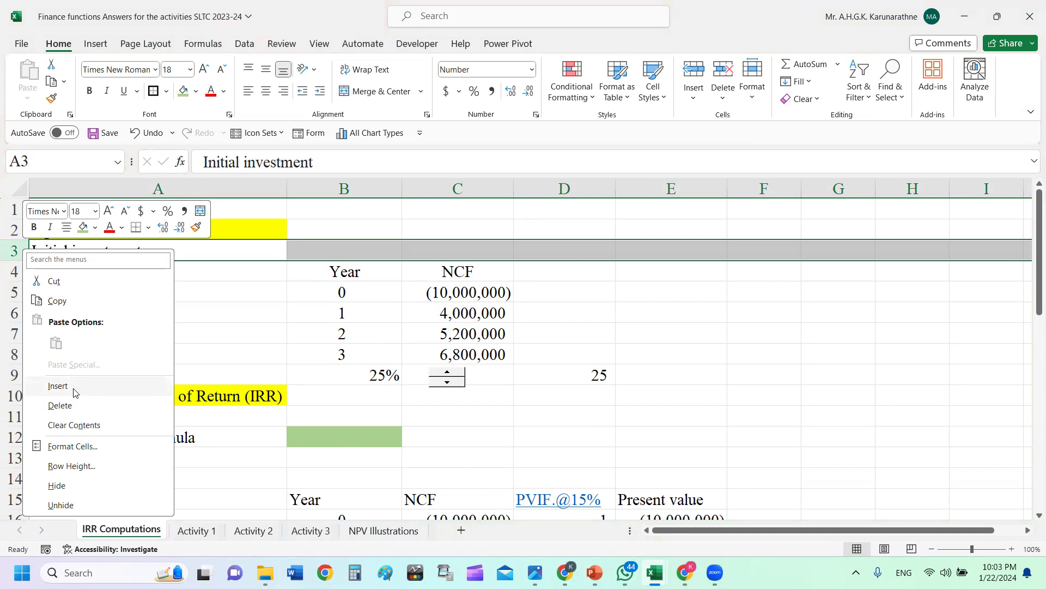
left_click(66, 406)
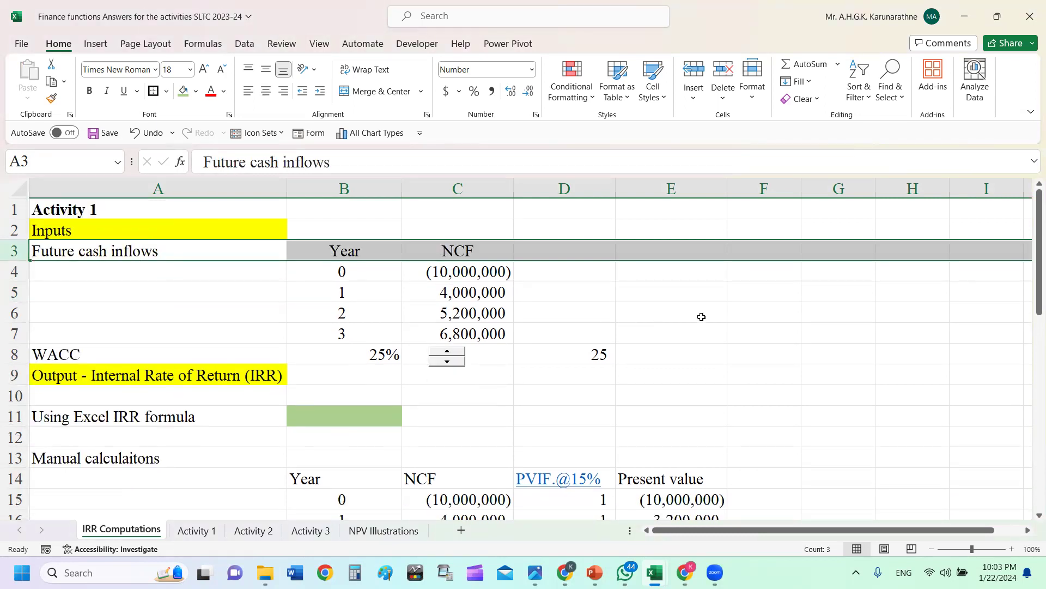
left_click(749, 314)
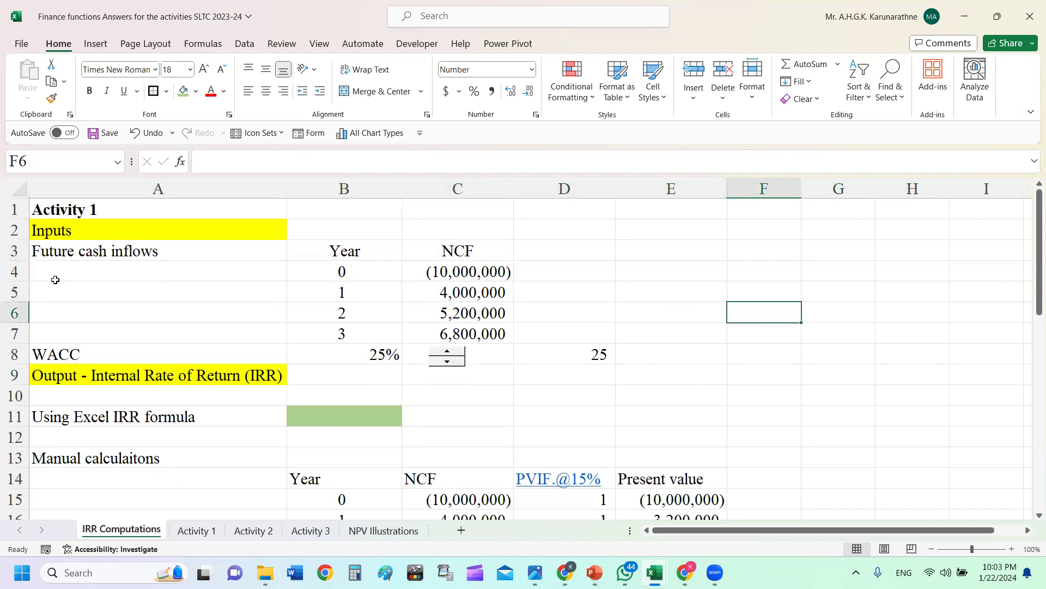
- Replace the word "Future" with "Project" in the cash inflows label in A3
left_click(101, 252)
left_click(246, 162)
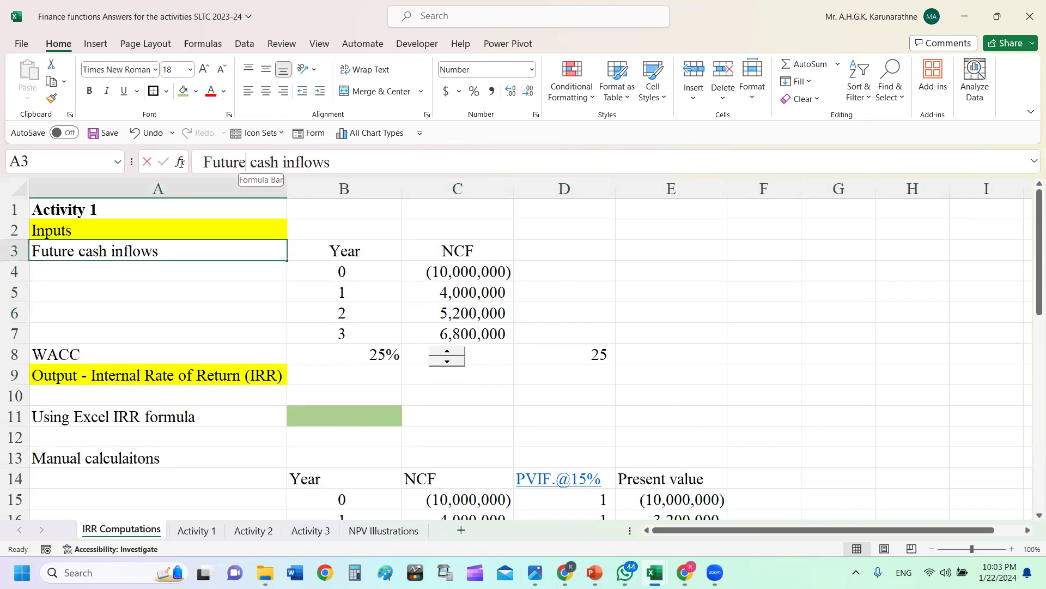
key("shift+Home")
type("Project")
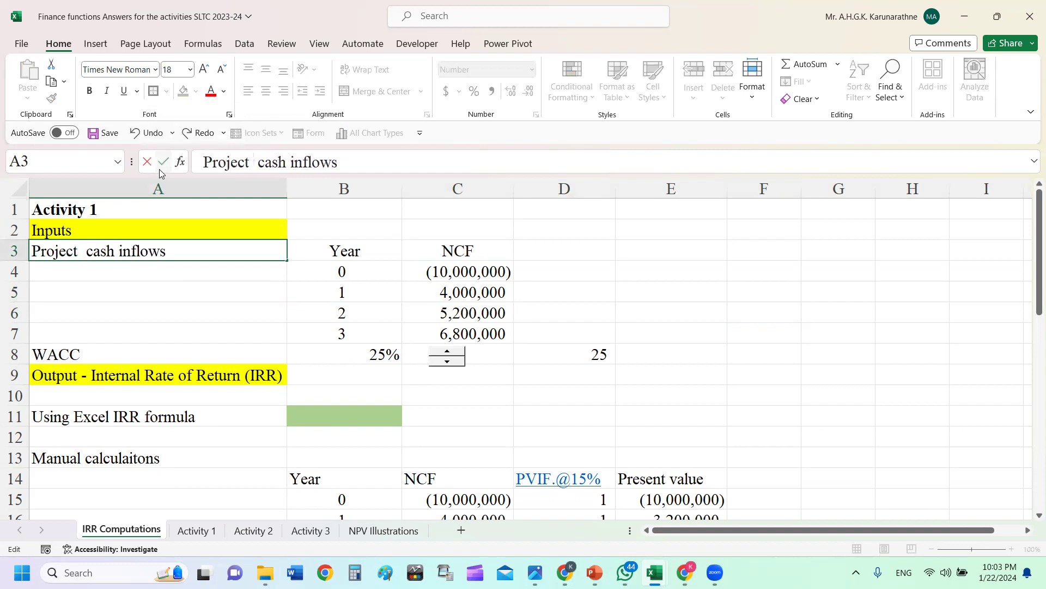
- Remove the extra space from the label in A3 so it reads "Project cash inflows"
key("BackSpace")
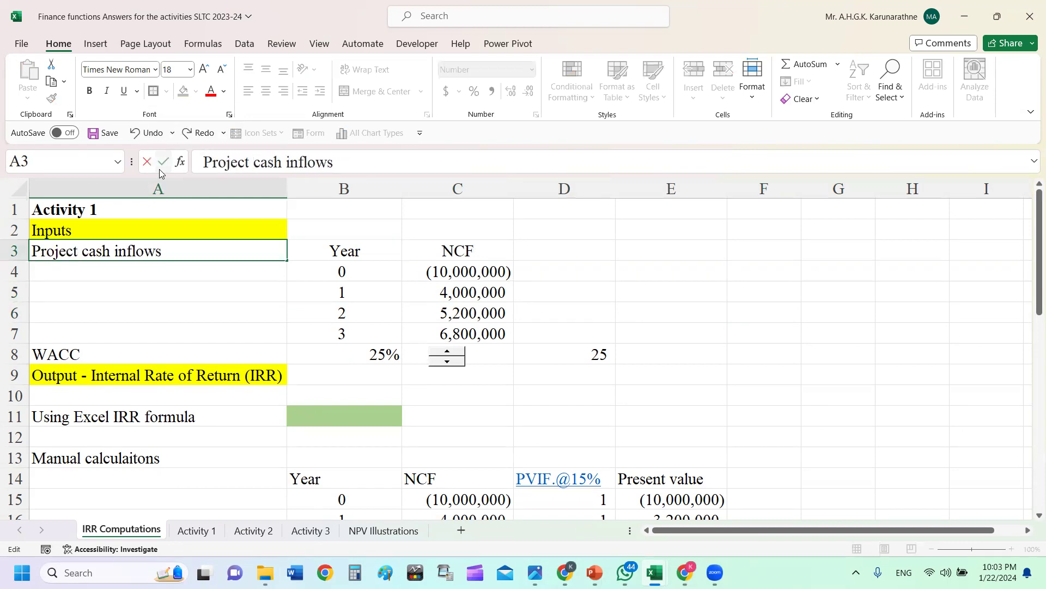
key("Return")
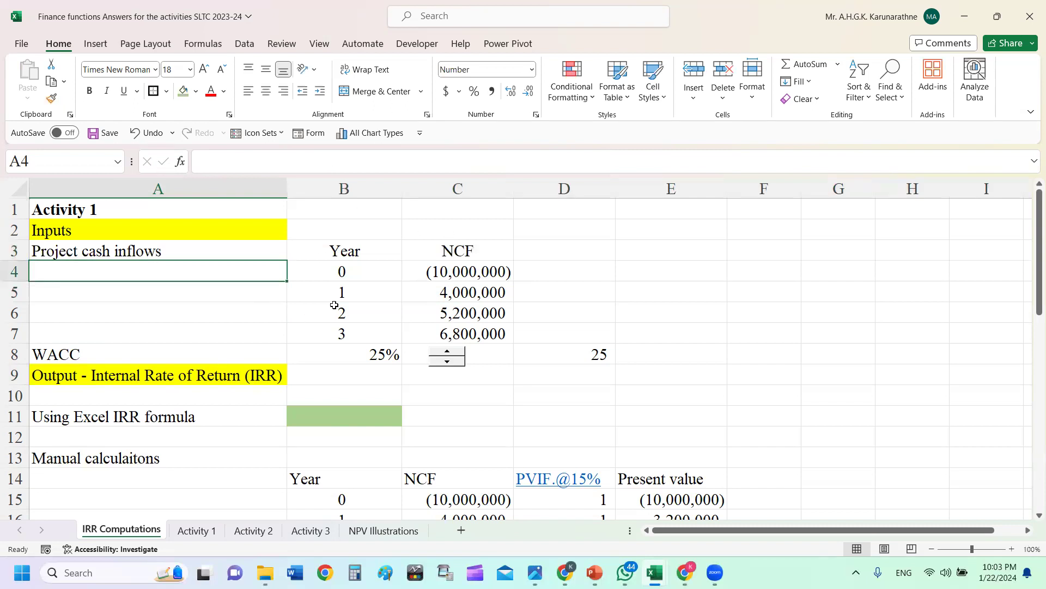
left_click(346, 273)
left_click(355, 293)
left_click_drag(355, 322, 367, 327)
left_click(654, 327)
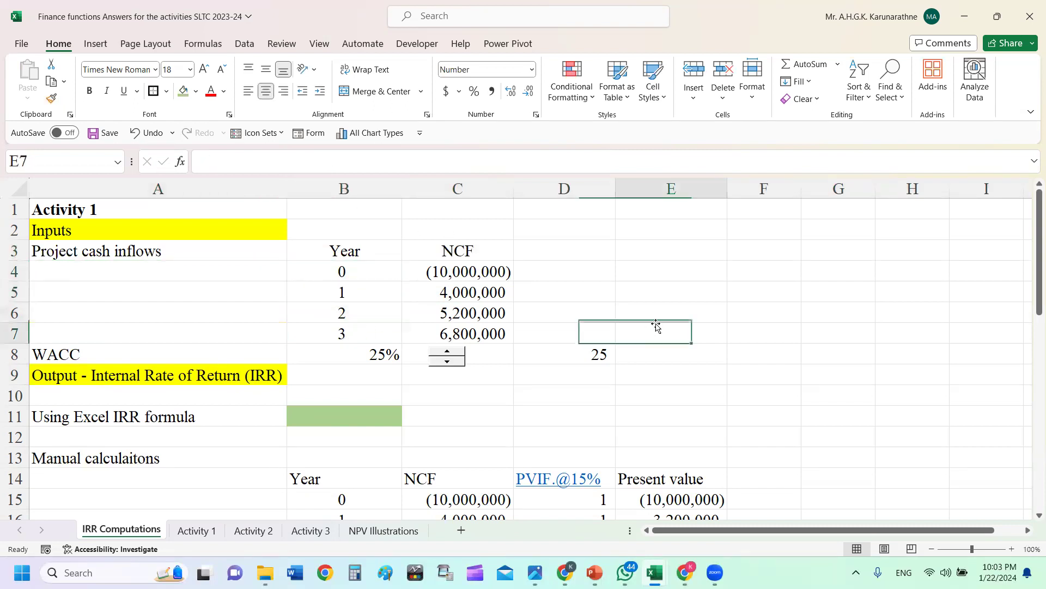
left_click(357, 354)
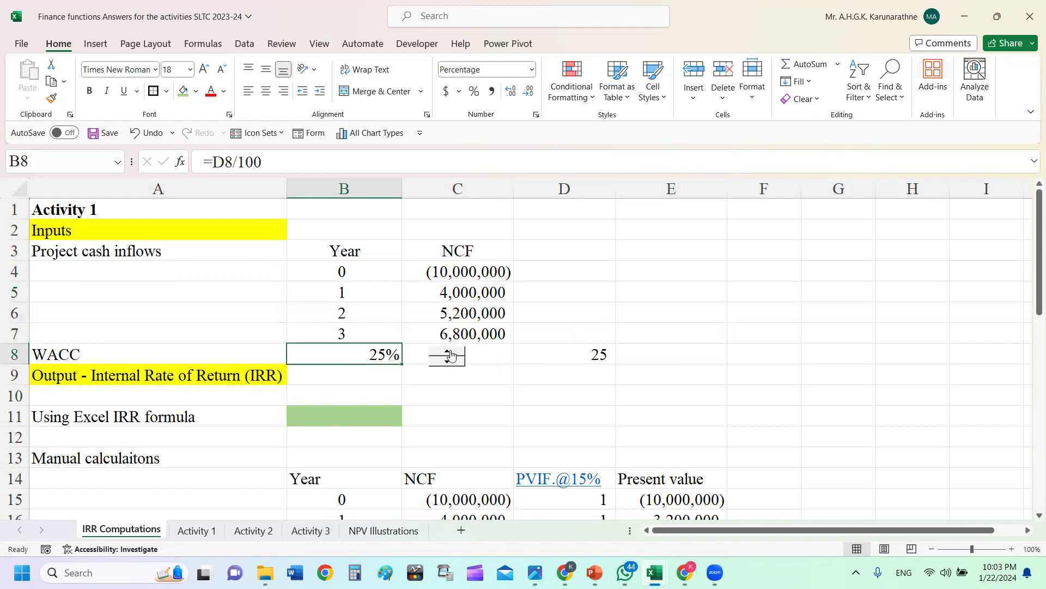
left_click(692, 347)
- Calculate the internal rate of return in B9 with the IRR function over the net cash flows C4:C7
left_click(340, 370)
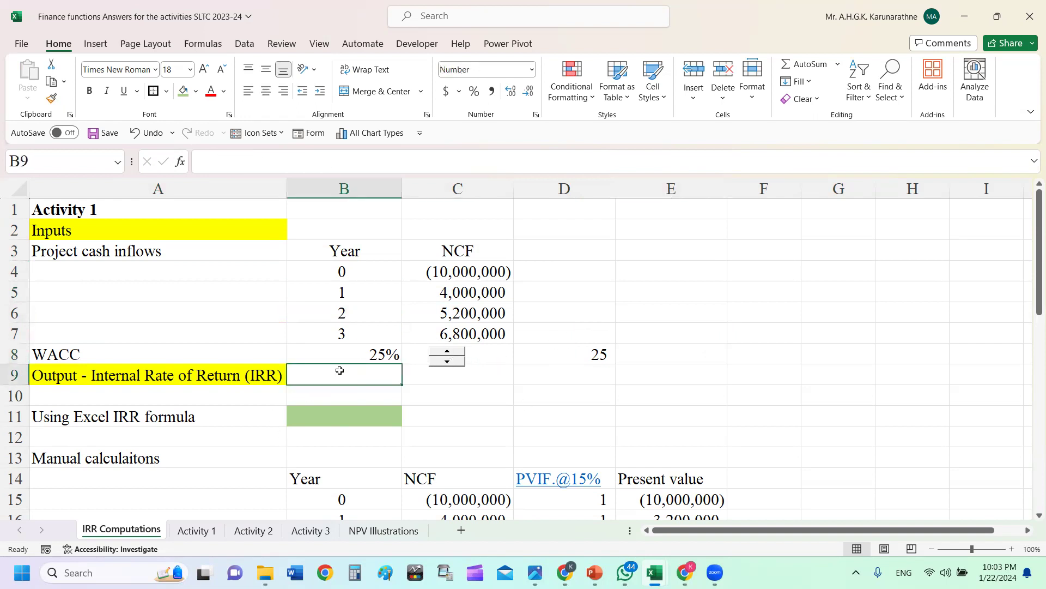
type("=")
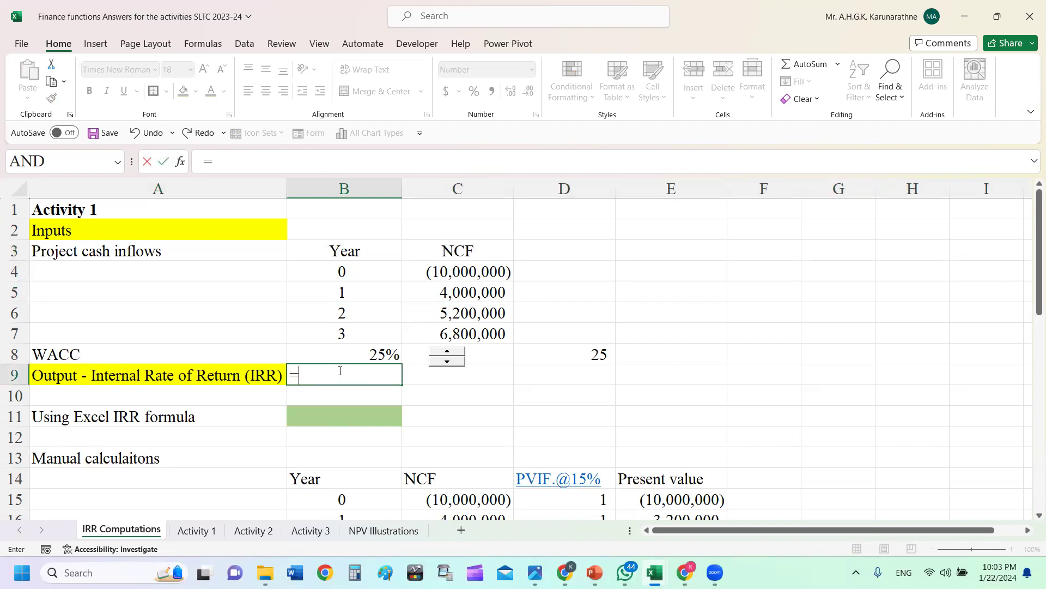
type("irr")
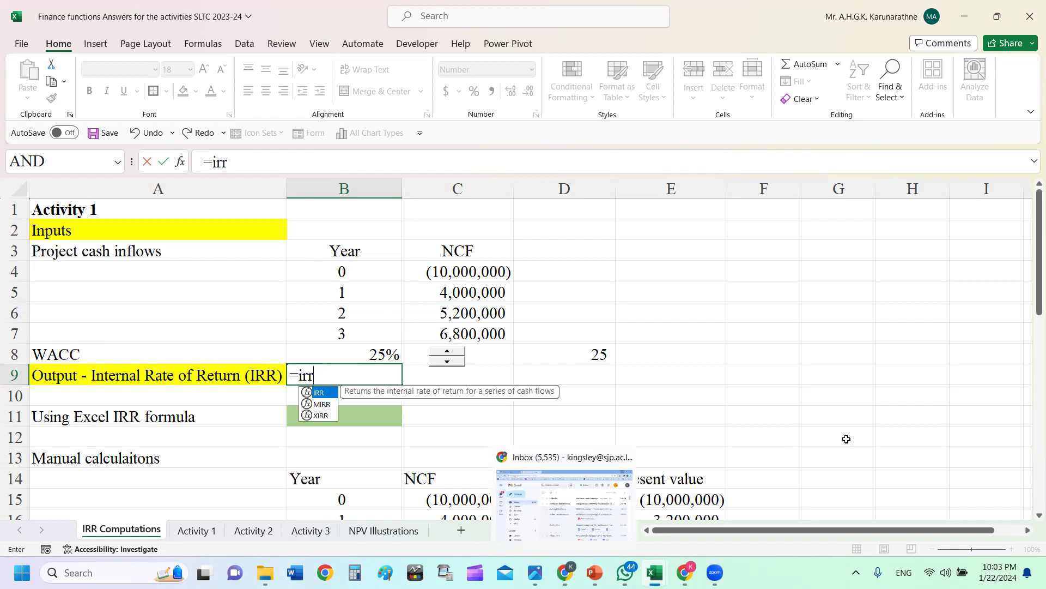
double_click(327, 394)
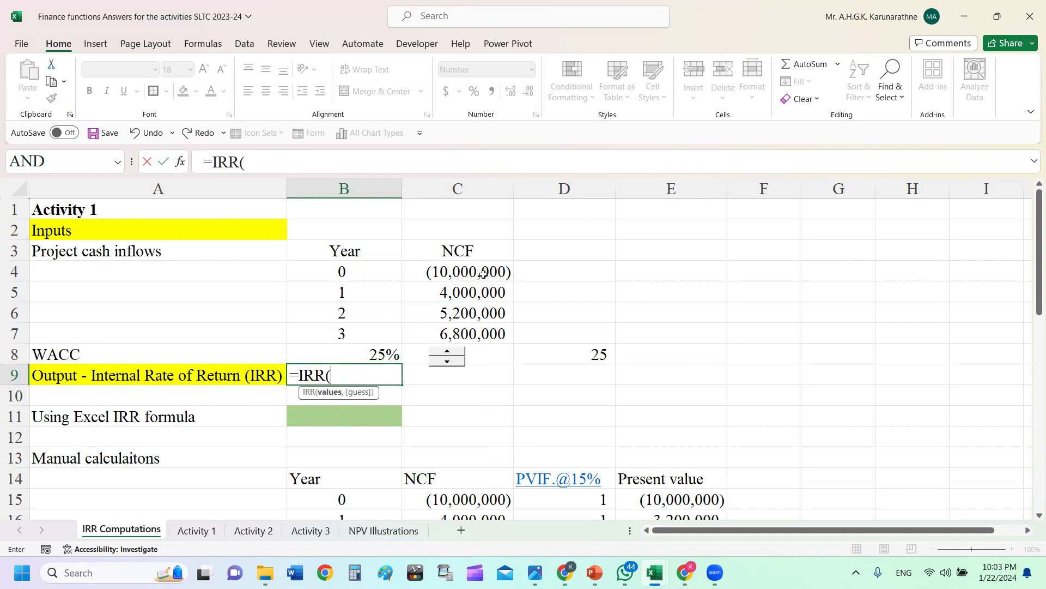
left_click_drag(484, 272, 484, 325)
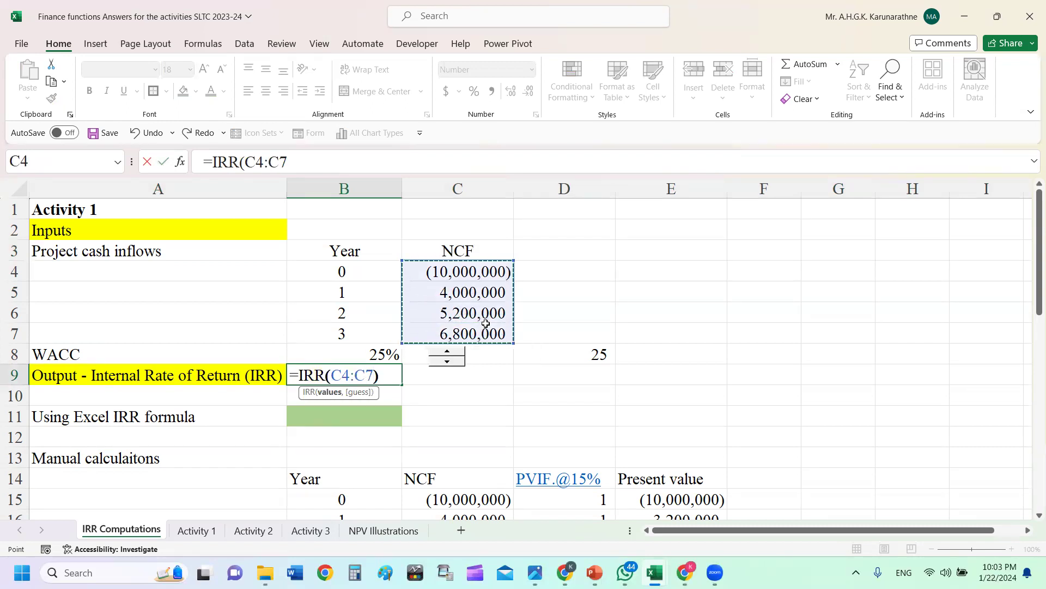
key("Return")
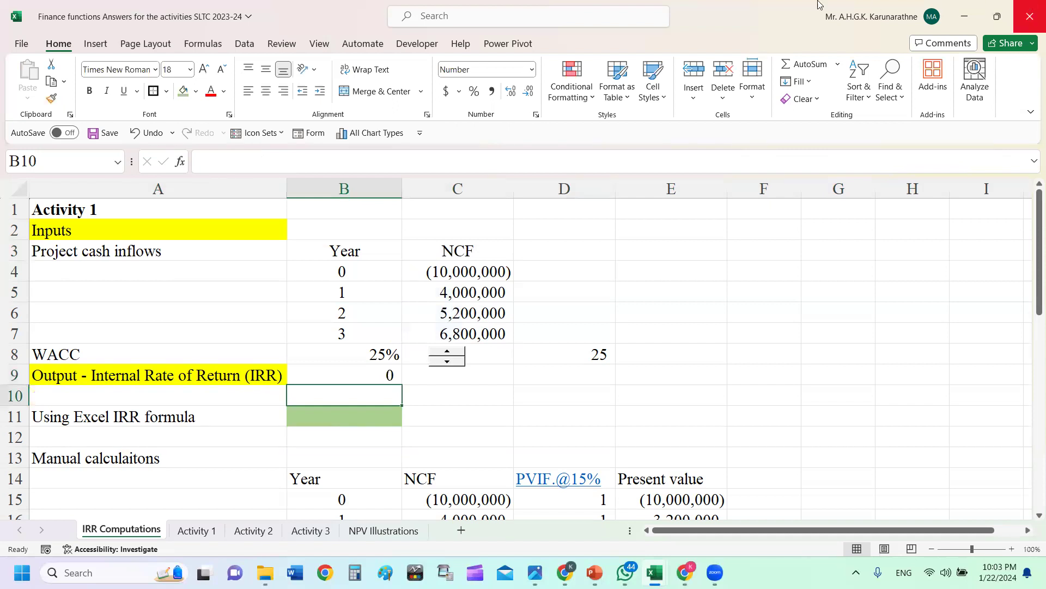
- Format the IRR result in B9 as a percentage with two decimal places
left_click(357, 371)
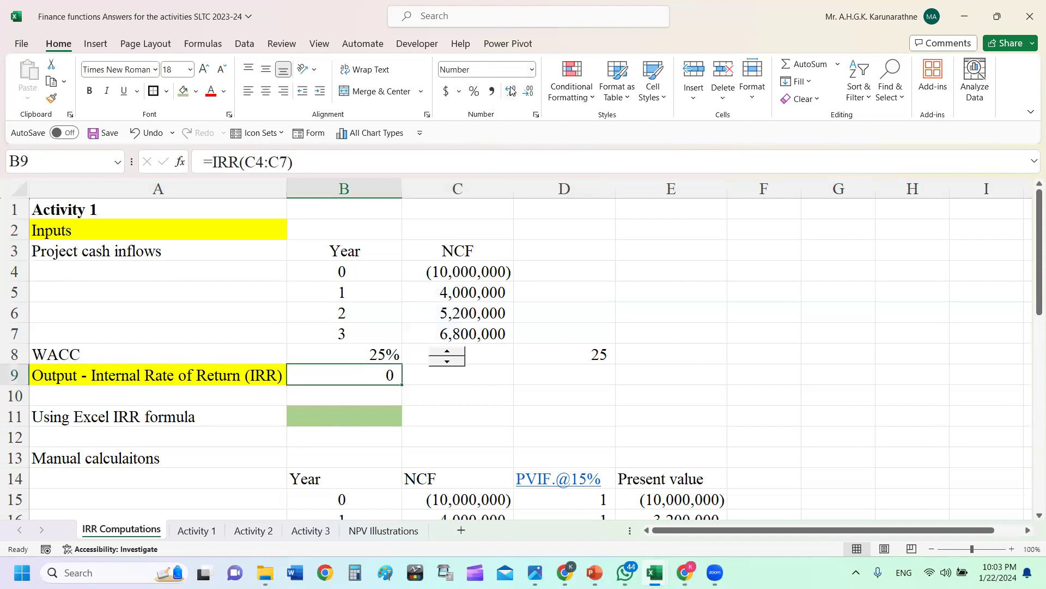
left_click(474, 92)
left_click(513, 95)
left_click(513, 94)
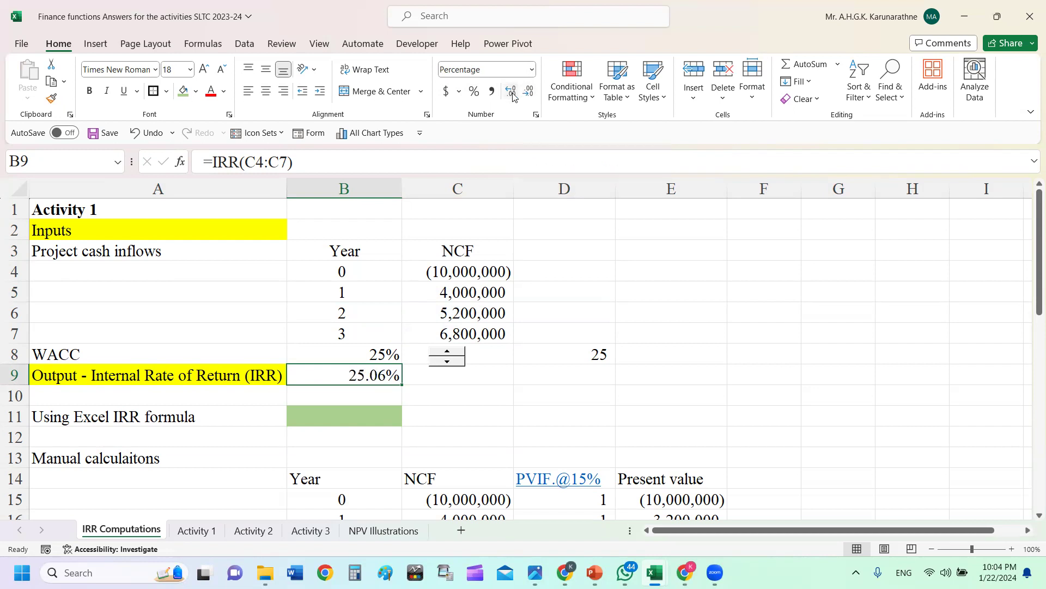
- Replace the WACC formula in B8 with the fixed value 16%
left_click(363, 356)
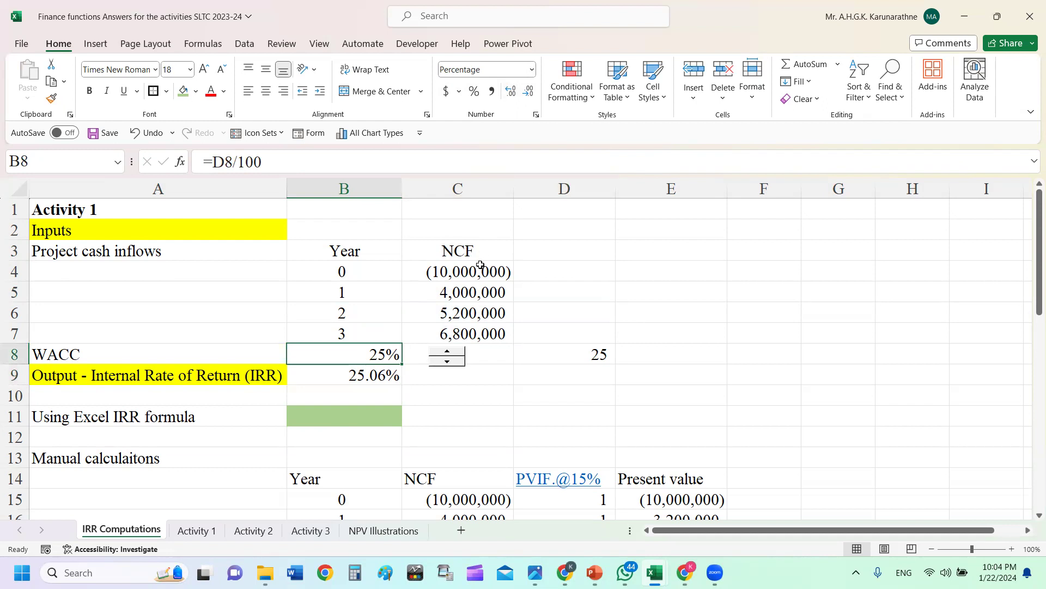
type(".16")
key("Return")
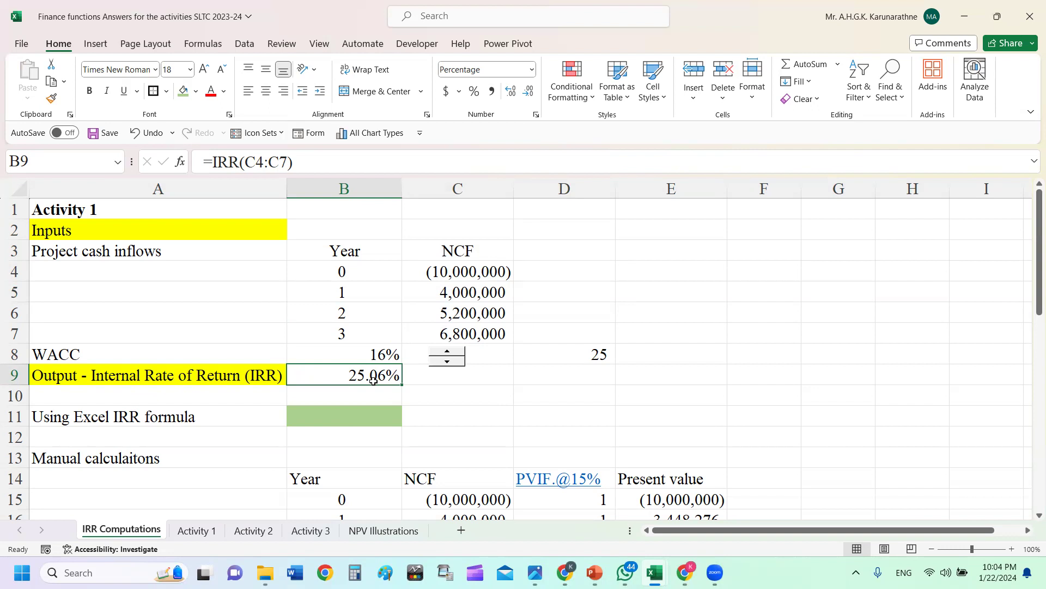
- Move the IRR formula from B9 to B11, beside the "Using Excel IRR formula" label
left_click(345, 410)
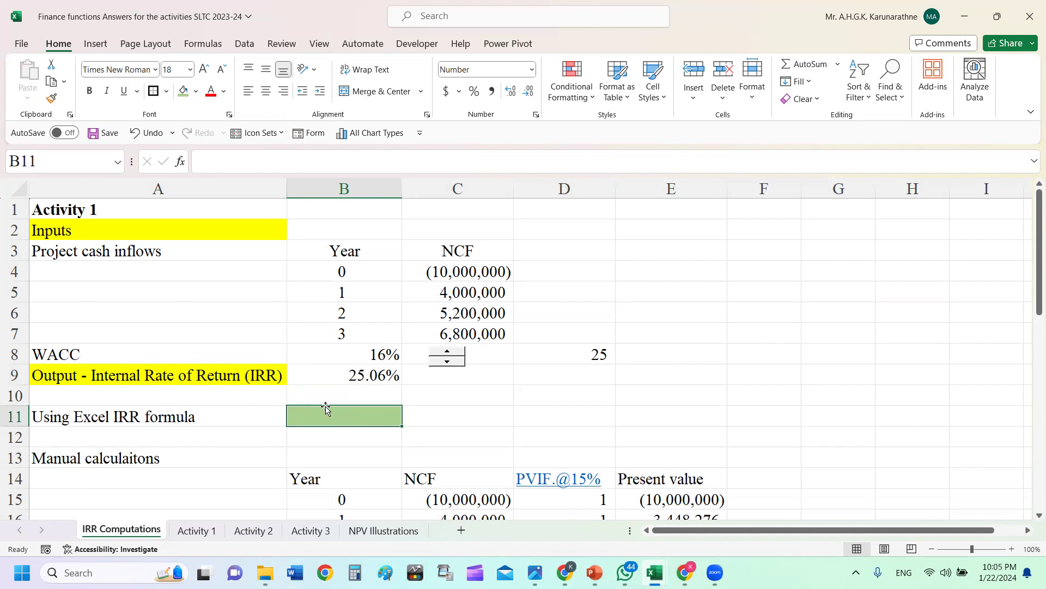
left_click(128, 417)
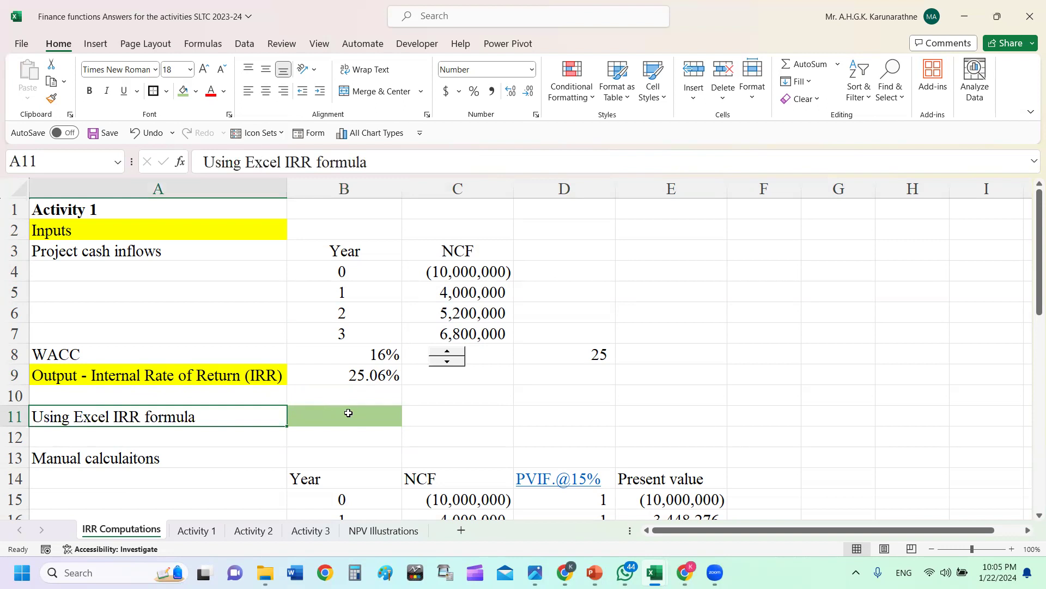
left_click(365, 378)
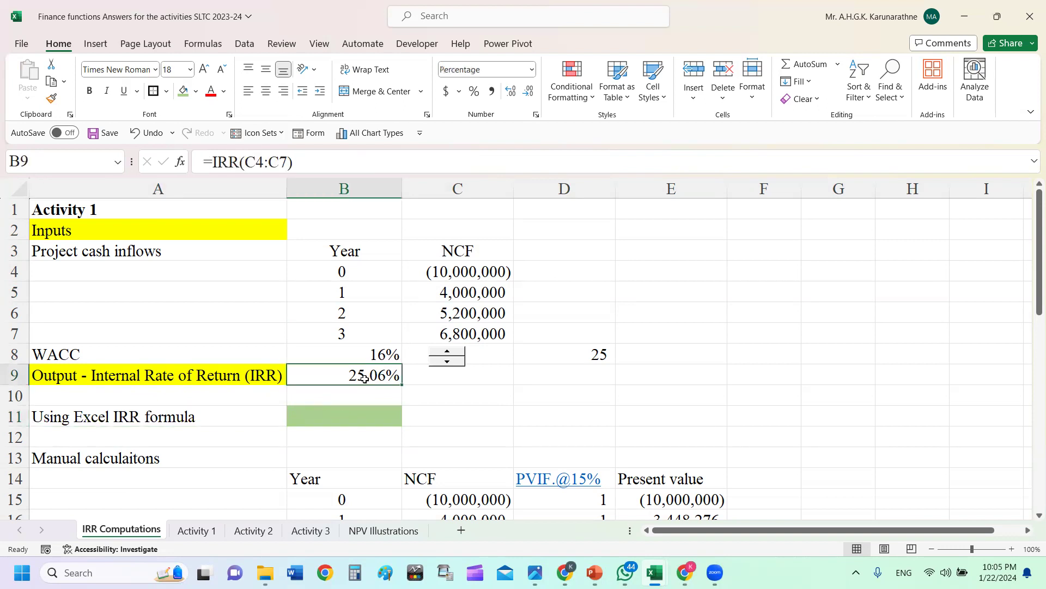
left_click_drag(362, 385, 360, 431)
left_click(406, 400)
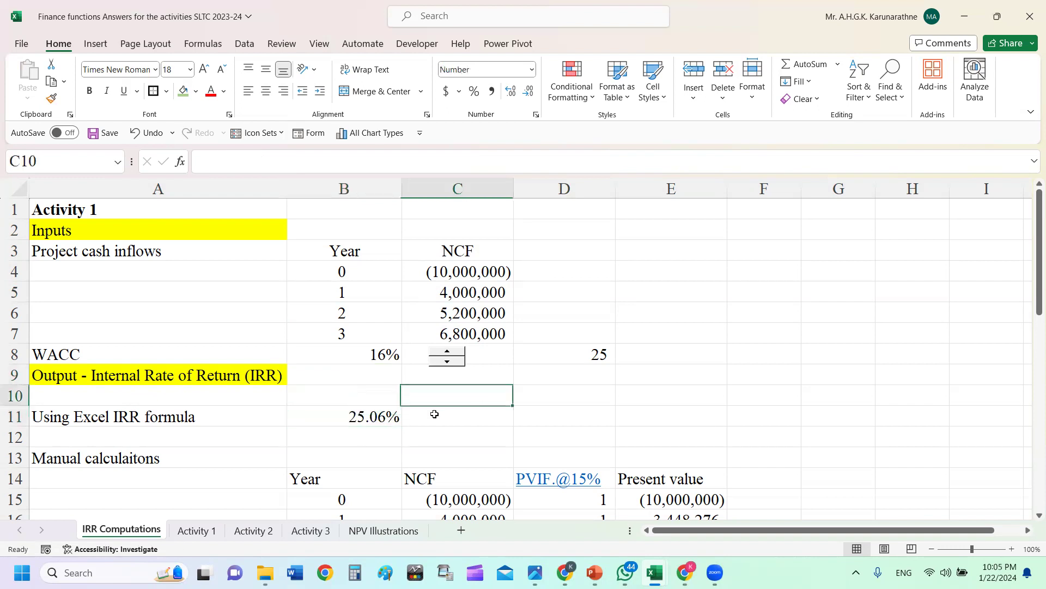
- Apply a green fill to the IRR result in B11
left_click(319, 418)
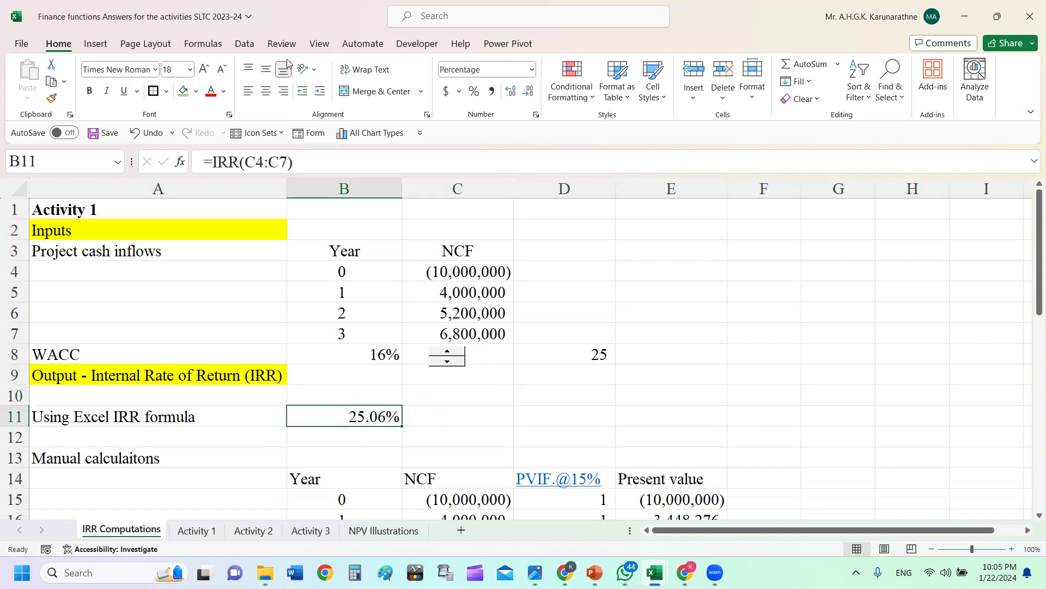
left_click(183, 90)
left_click(589, 369)
- Enter an IF formula in B12 that returns "Accept" when B11>=B8 and "Reject" otherwise
left_click(331, 436)
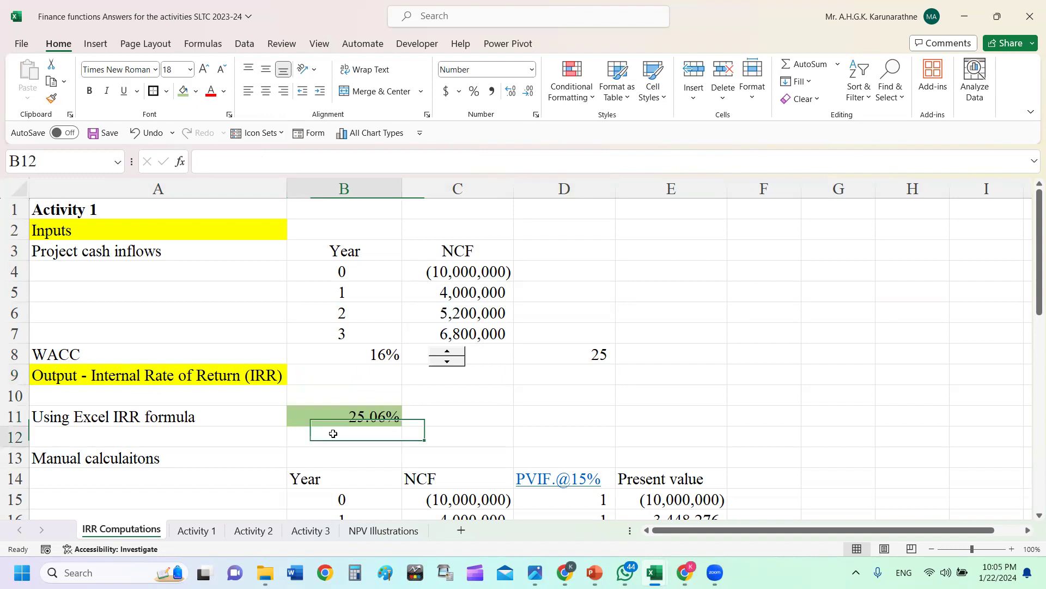
type("=if(")
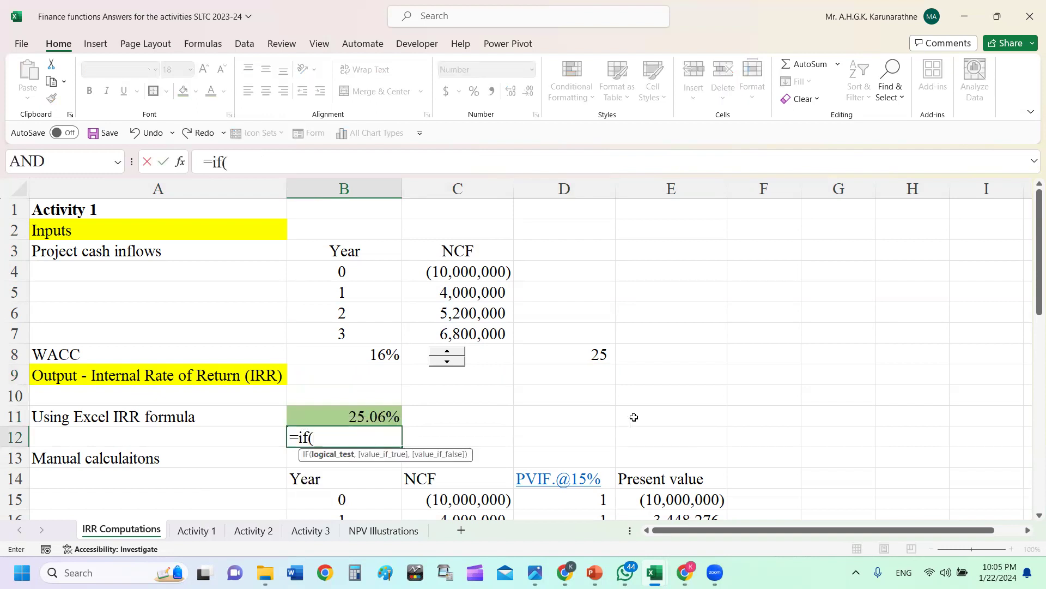
left_click(370, 418)
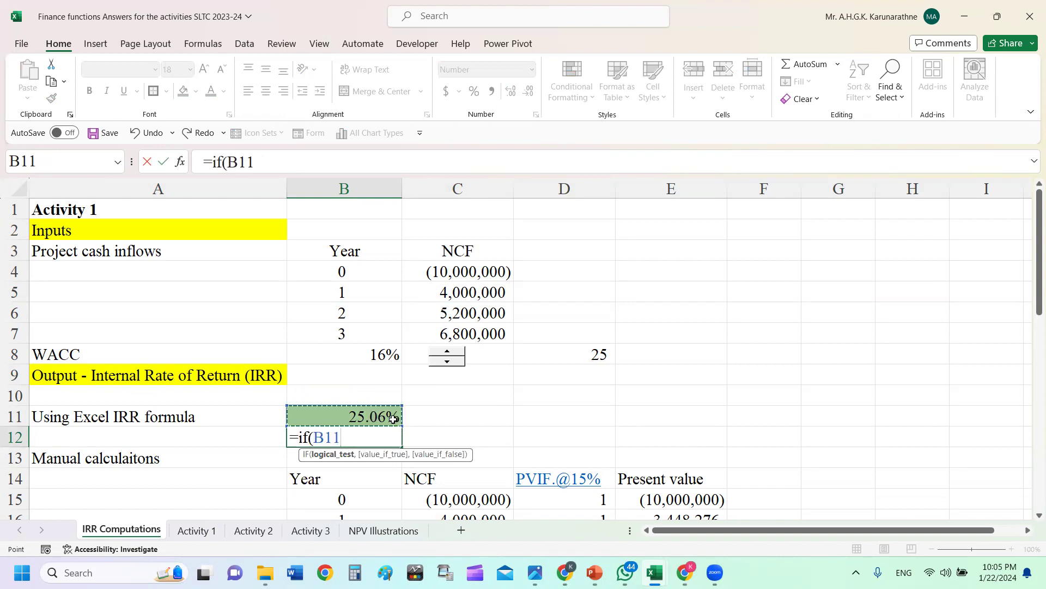
type(">=")
left_click(355, 354)
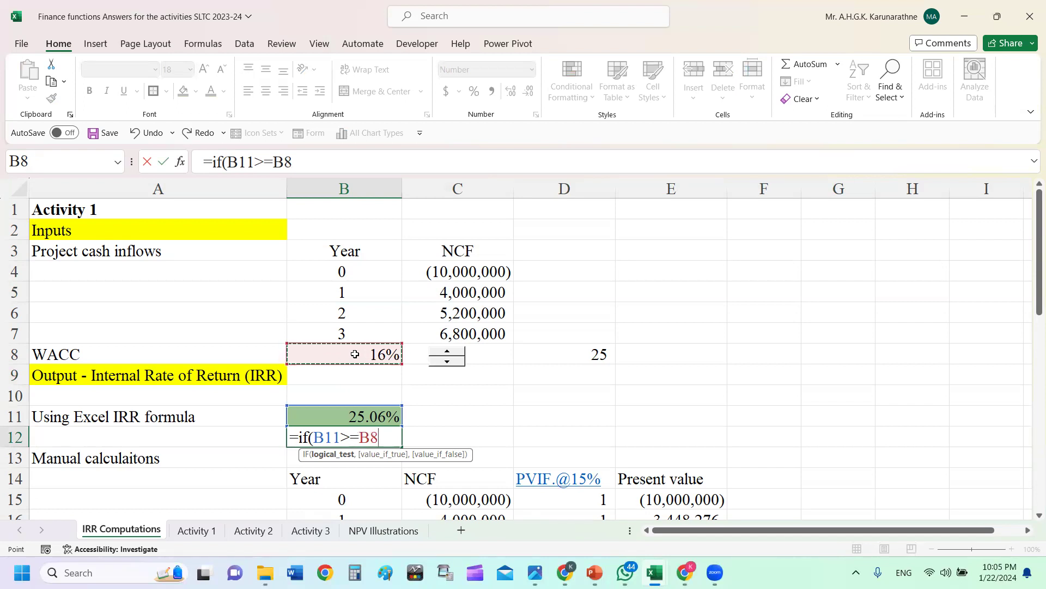
type(",")
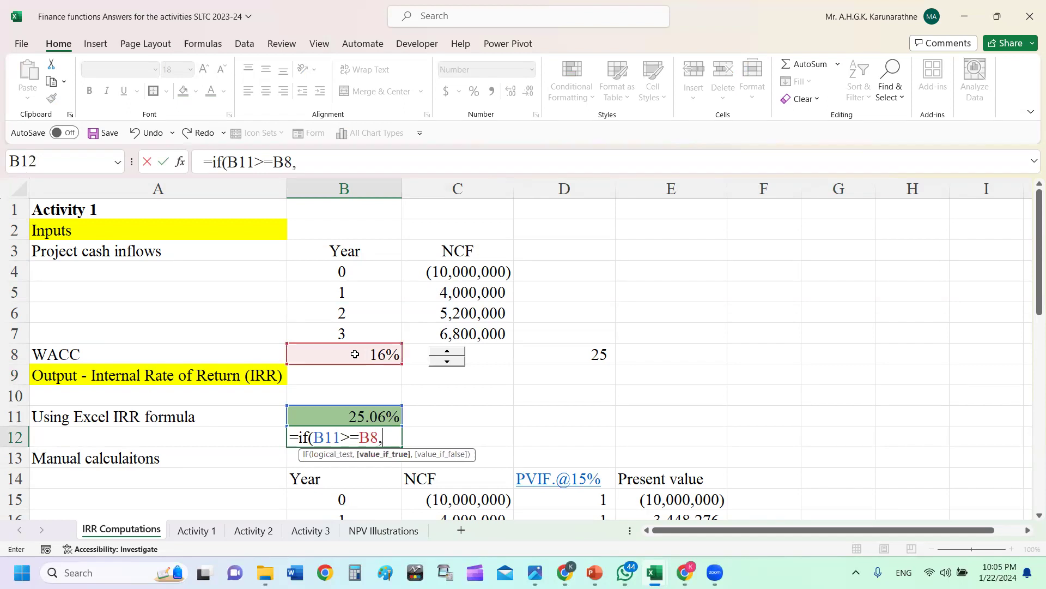
type("\"Accept")
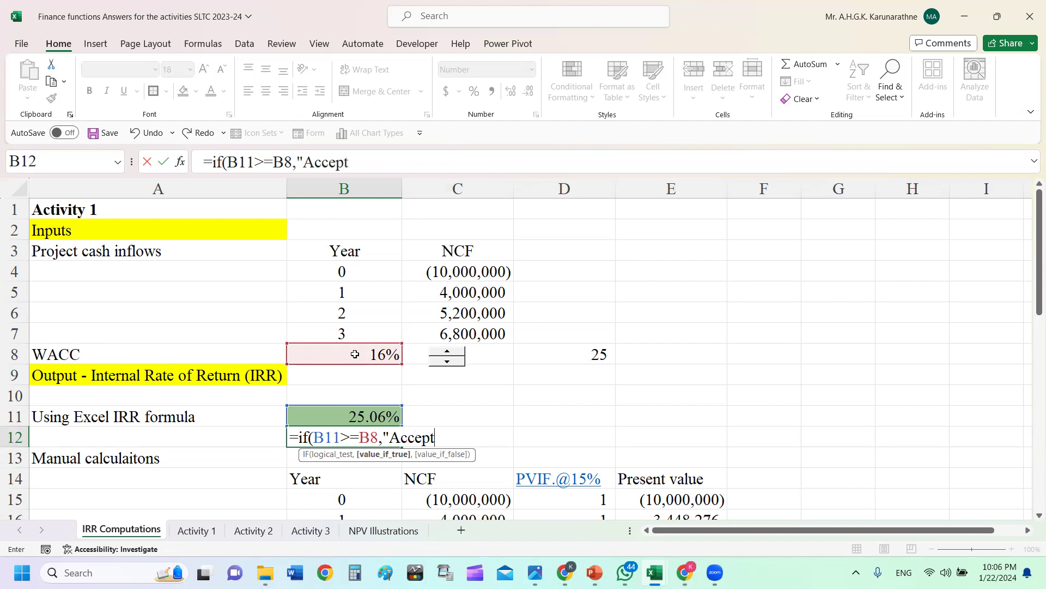
type("\",")
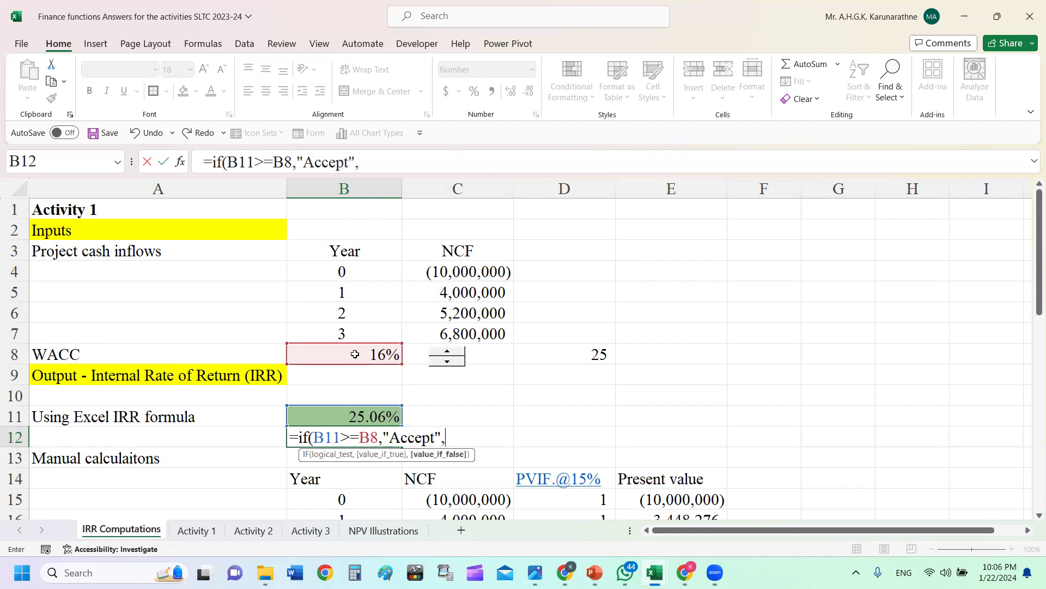
type("\"Rejec")
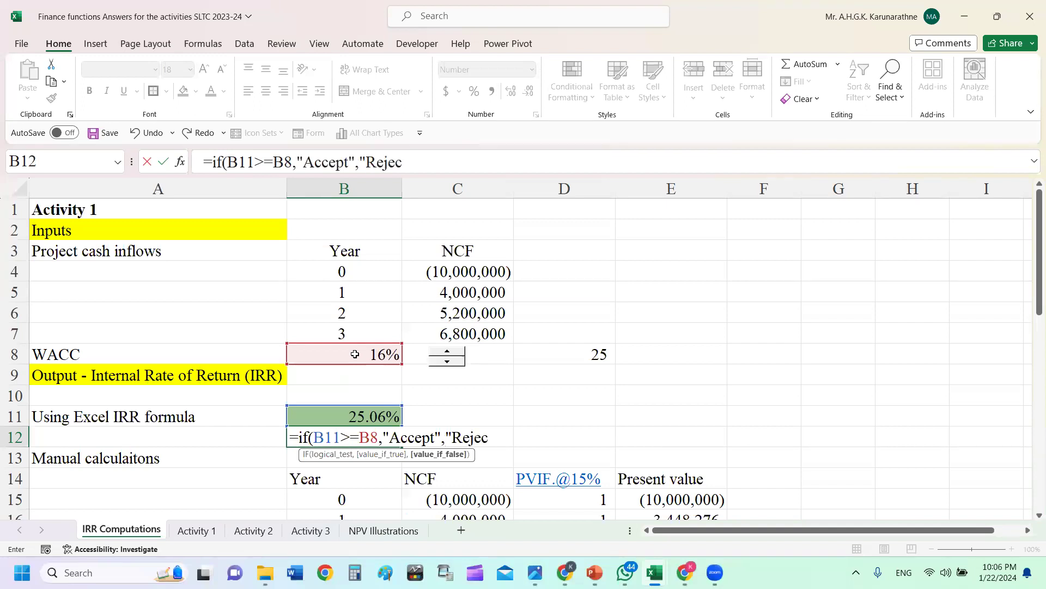
type("t\")")
key("Return")
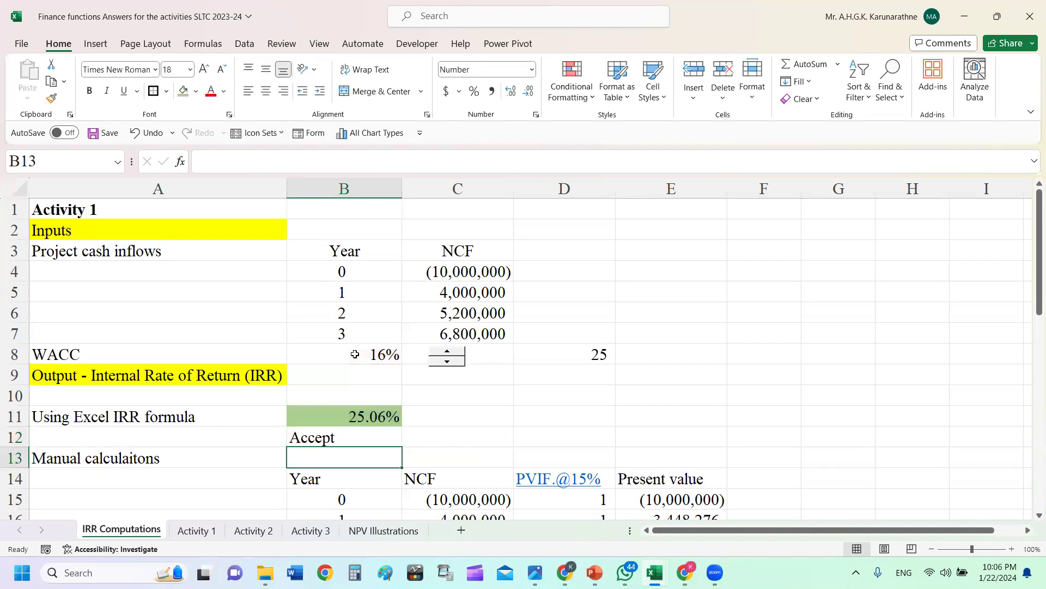
- Set the WACC in B8 to 30% to test the decision formula, and select the IRR result in B11
left_click(392, 353)
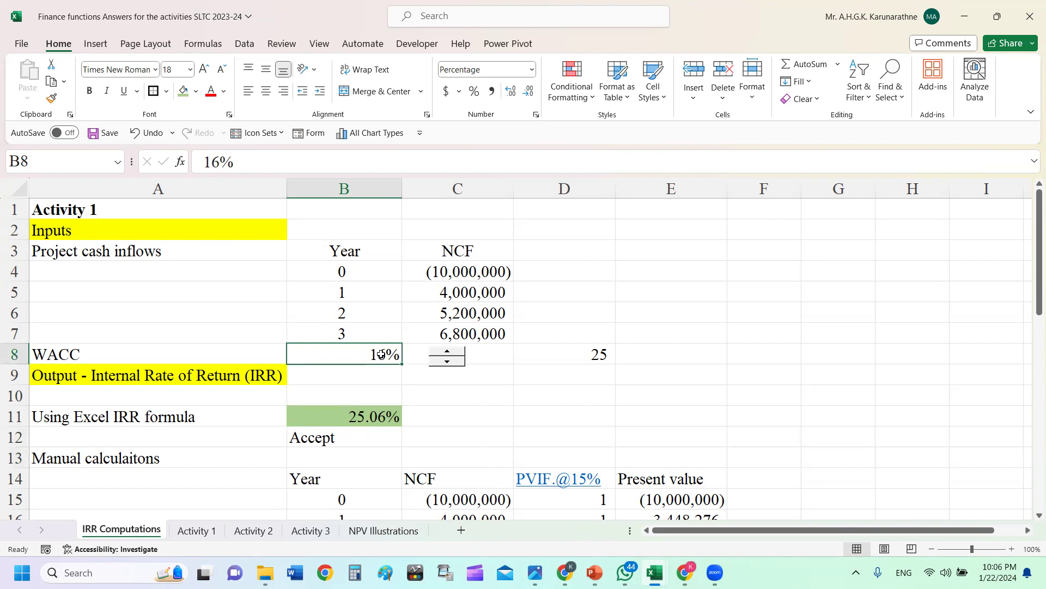
type("30")
key("Return")
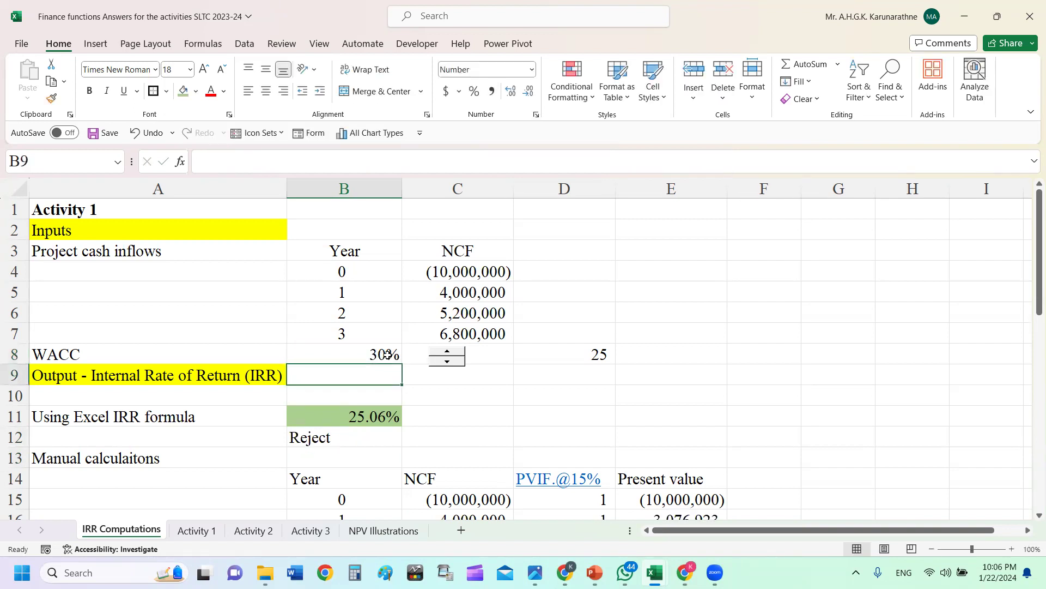
left_click(375, 416)
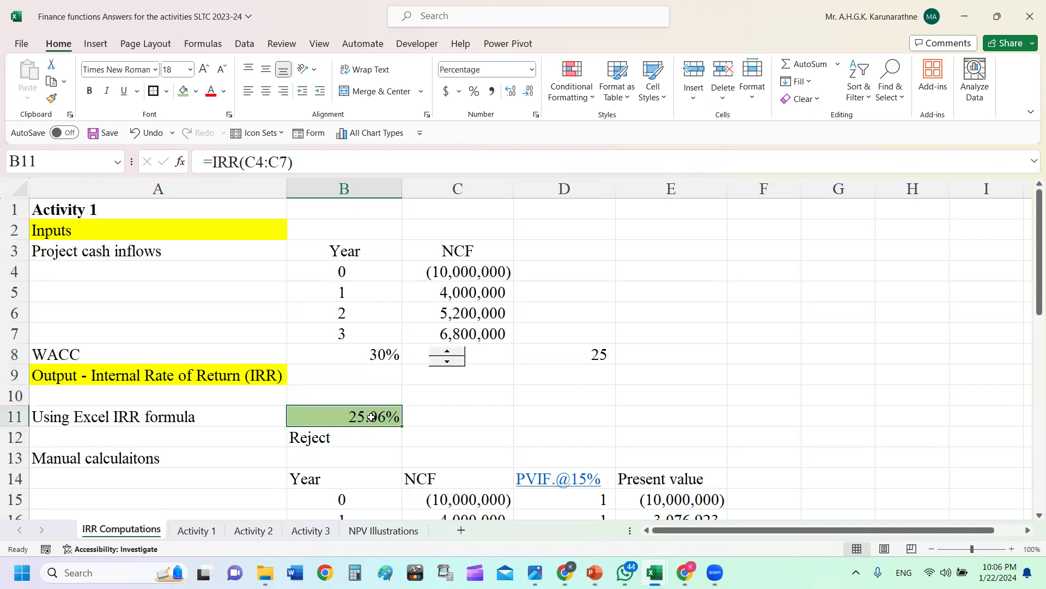
- Set the WACC in B8 back to 16% and keep that cell selected
left_click(360, 354)
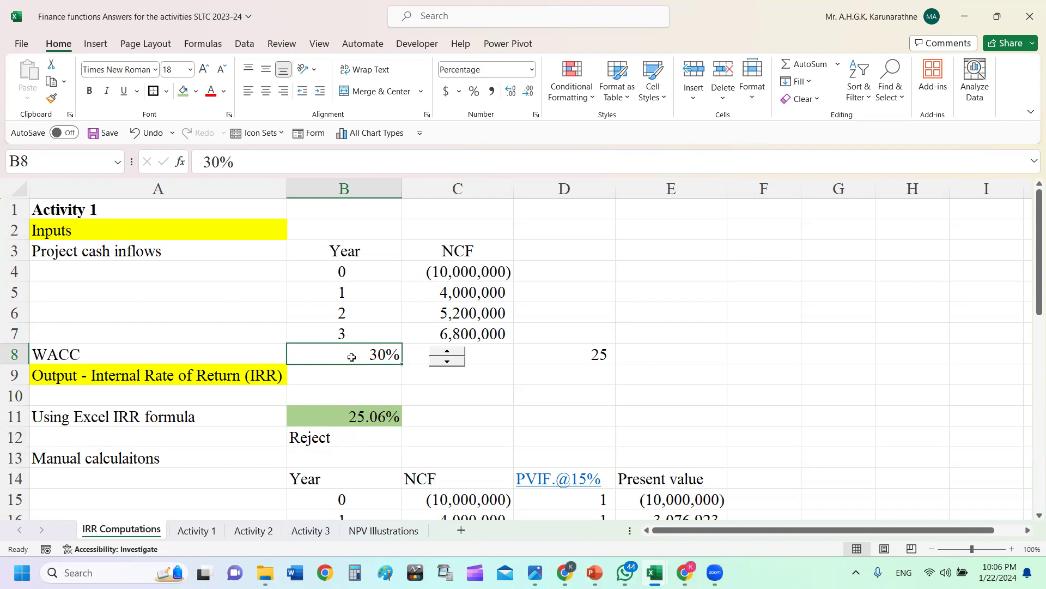
key("BackSpace")
type("16")
key("Return")
left_click(384, 356)
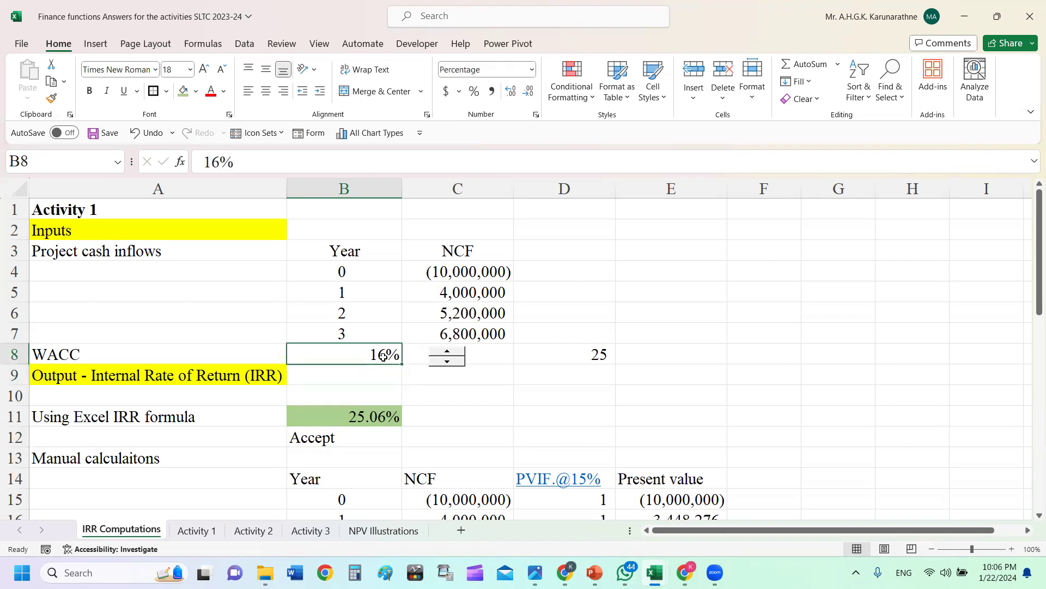
left_click(573, 412)
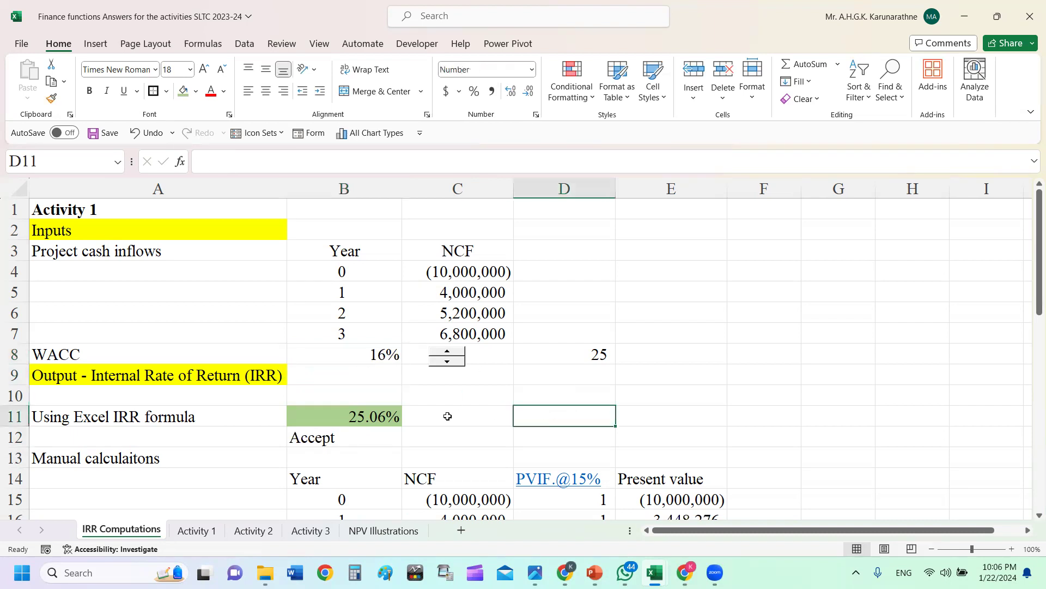
left_click(375, 358)
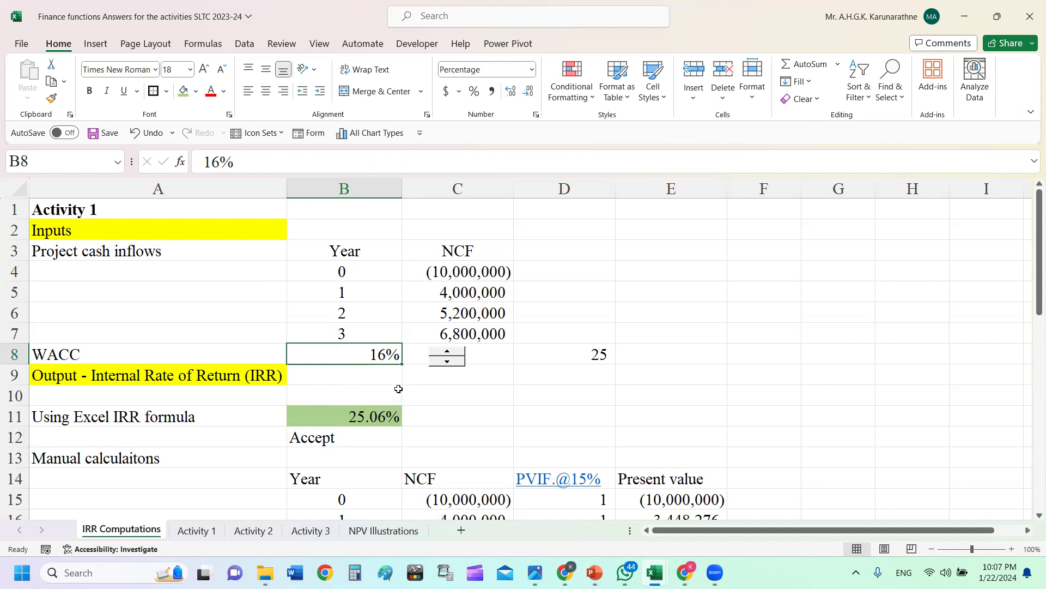
- Review the IRR result in B11, the manual present value table and the value in D8 beside the WACC
scroll(395, 391, "down", 1)
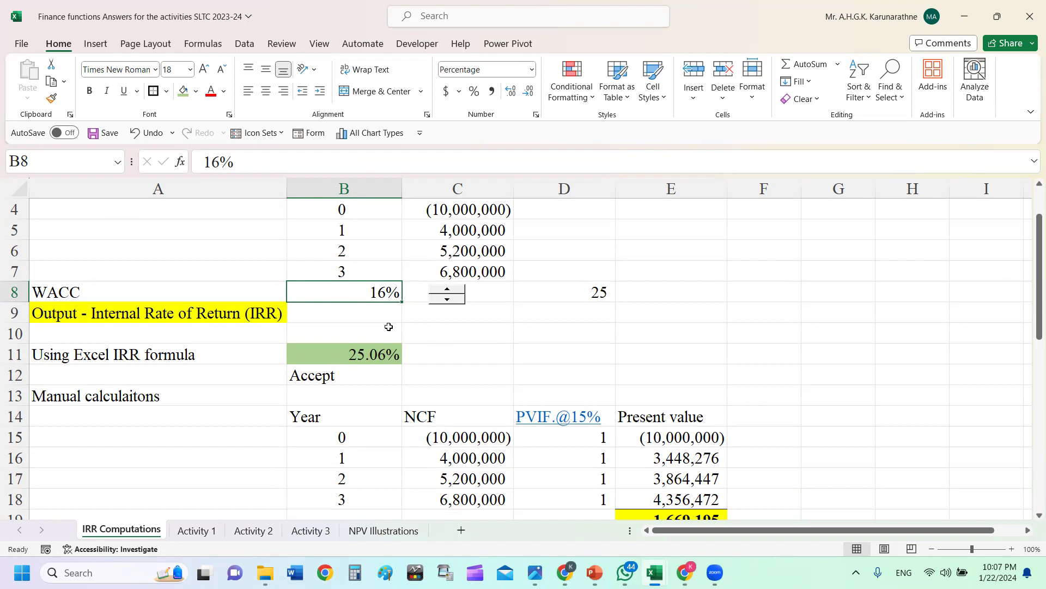
left_click(358, 355)
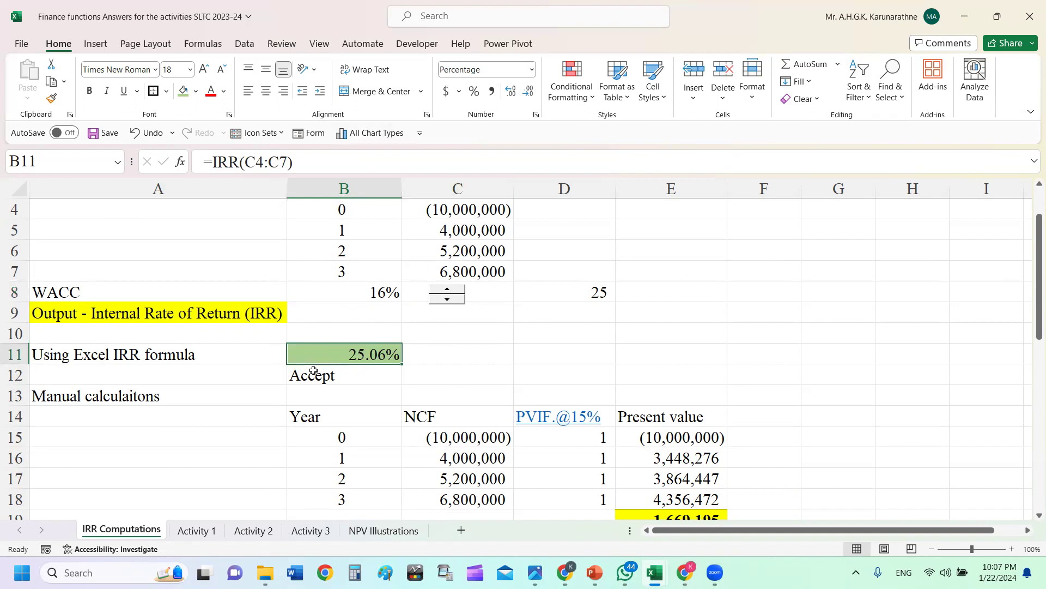
scroll(332, 379, "down", 1)
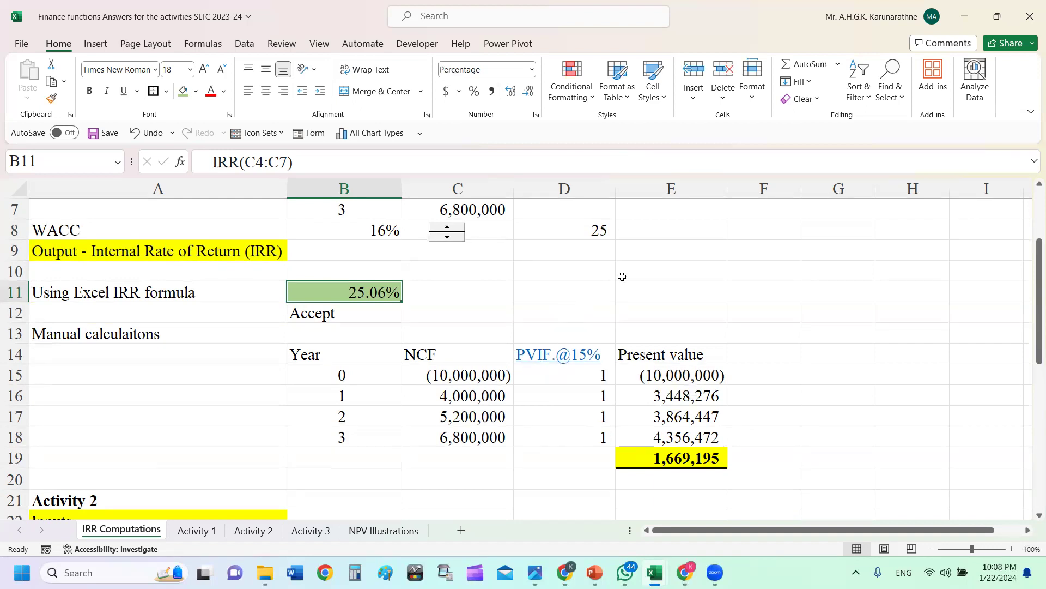
scroll(691, 272, "down", 2)
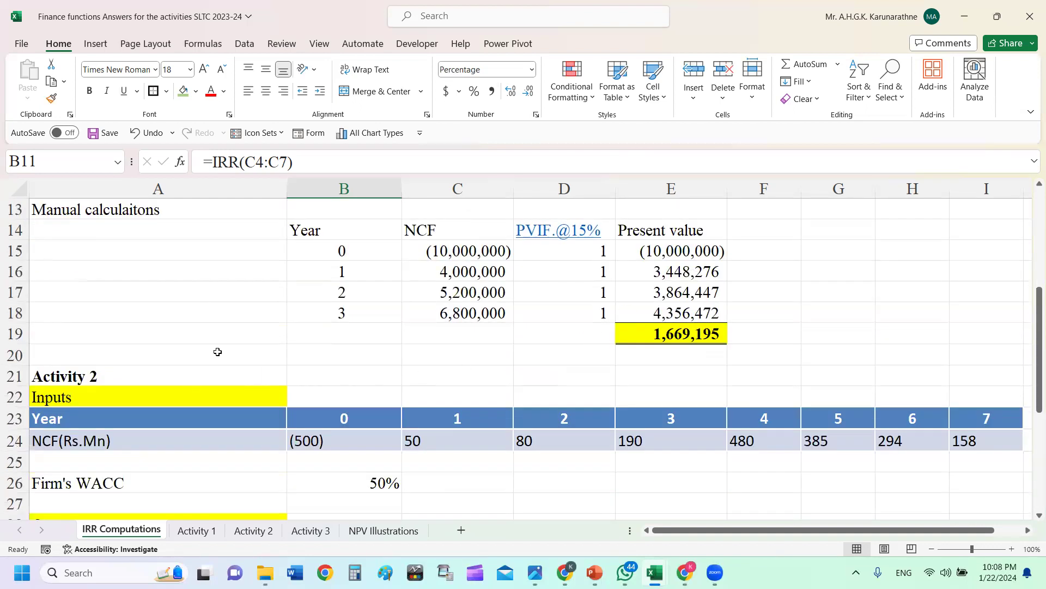
scroll(796, 253, "up", 3)
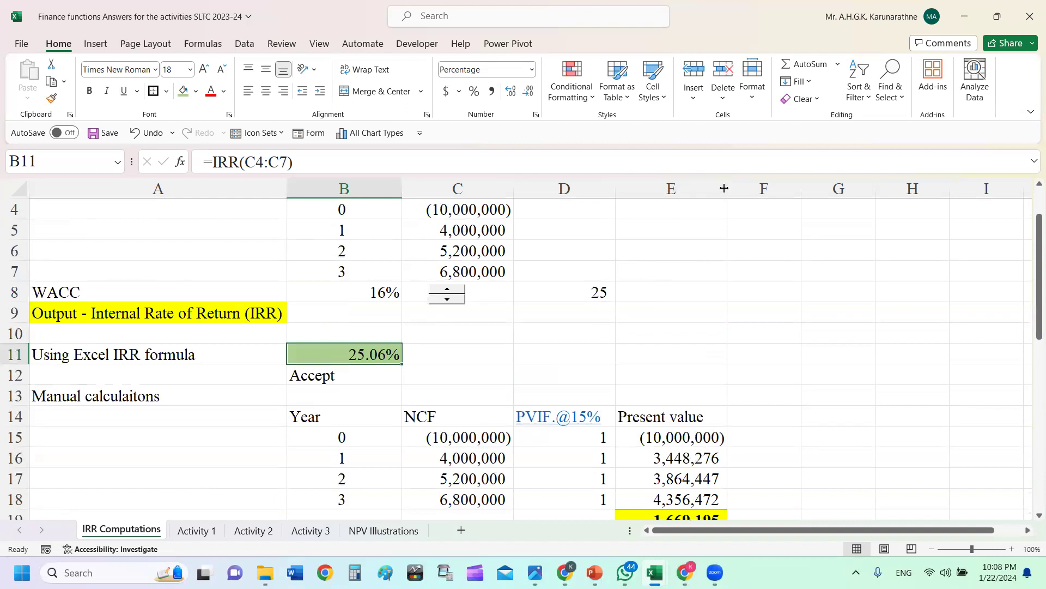
left_click(602, 291)
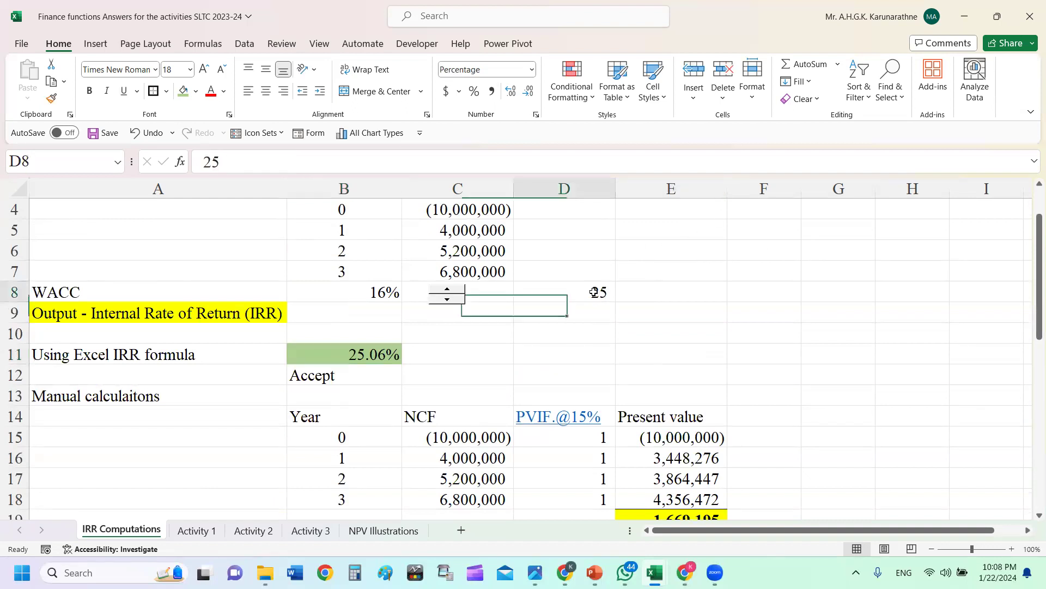
left_click(733, 306)
- Extend the manual calculations label in A13 with the words "of IRR"
scroll(680, 347, "down", 2)
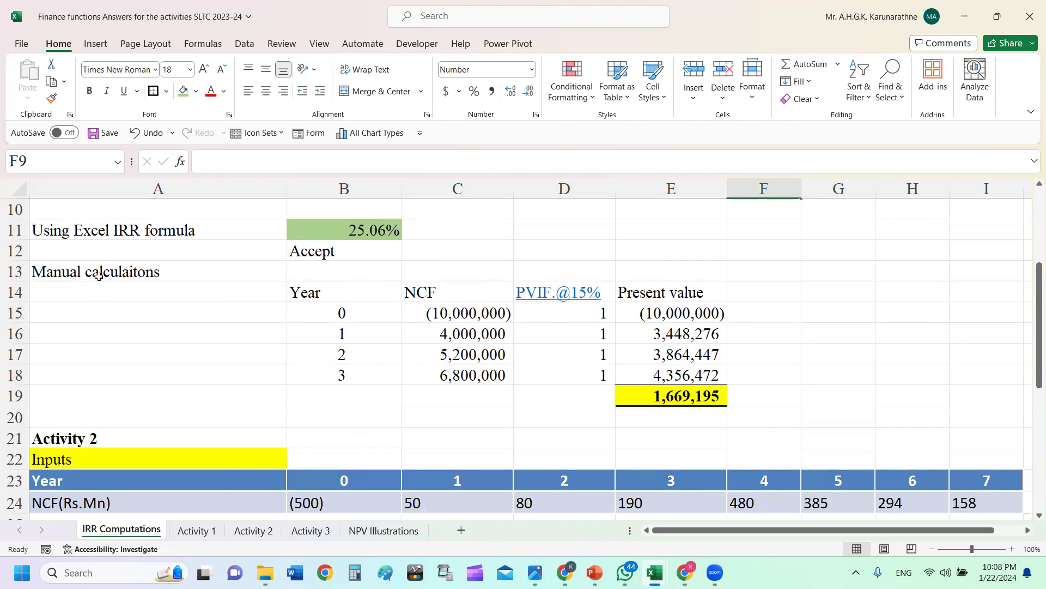
left_click(165, 271)
double_click(166, 271)
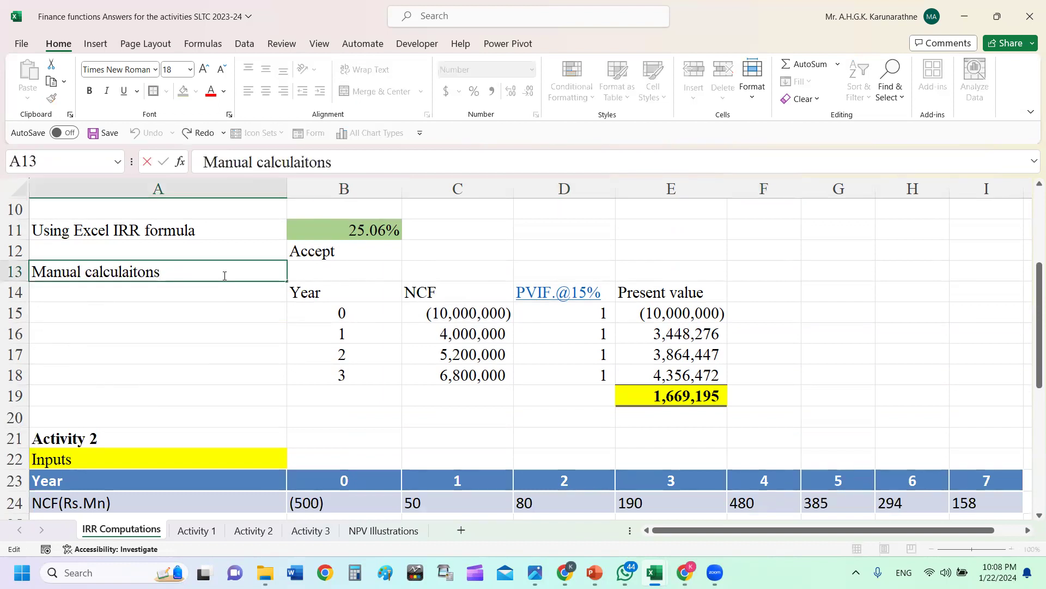
type("of IRR")
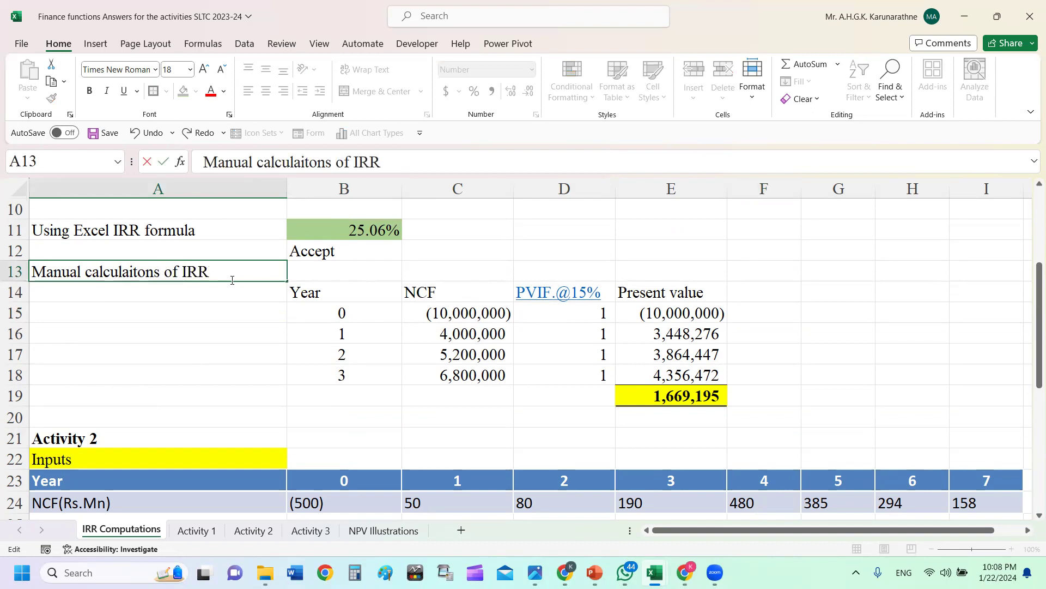
- Insert two blank rows at row 14, directly above the Year and NCF header row of the manual calculation table
left_click(16, 292)
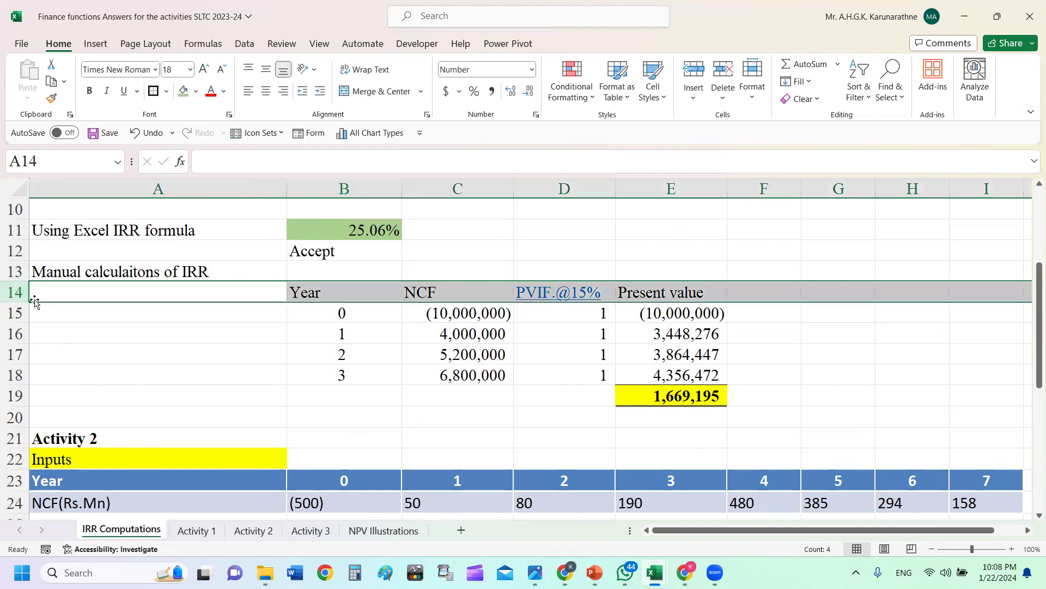
right_click(22, 298)
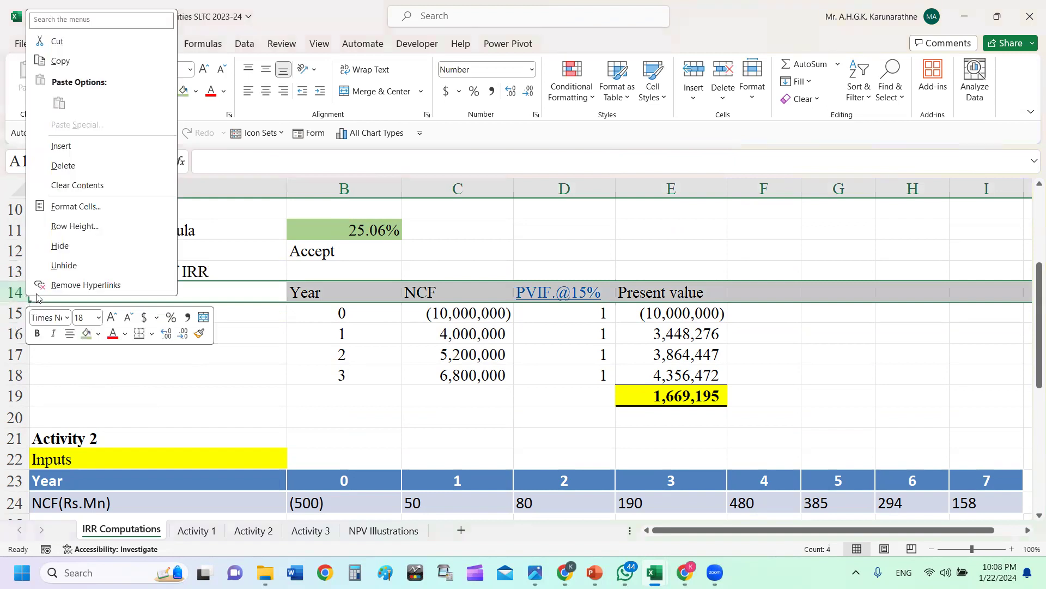
left_click(73, 147)
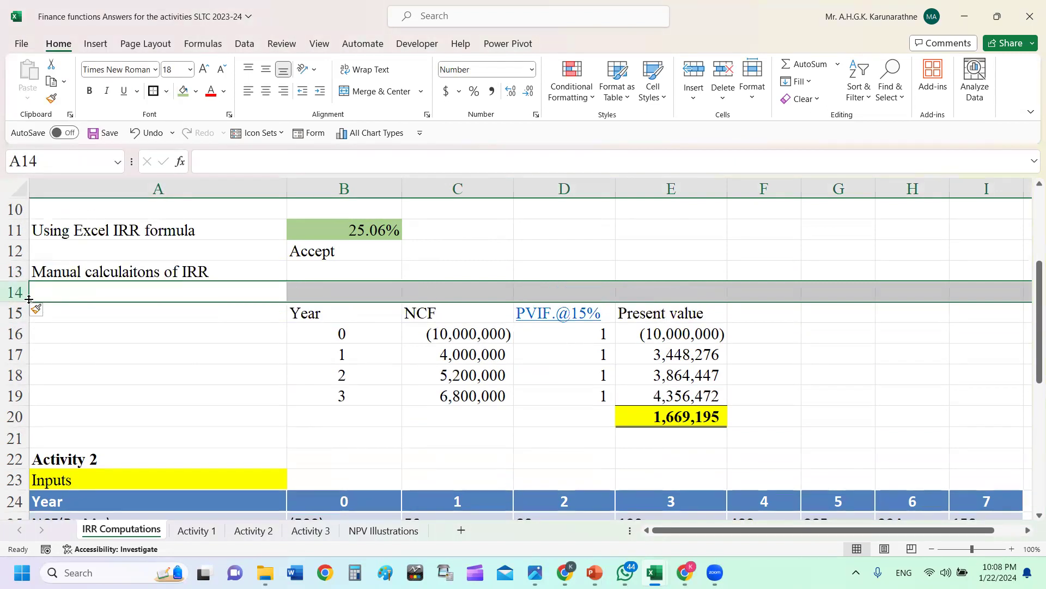
right_click(18, 298)
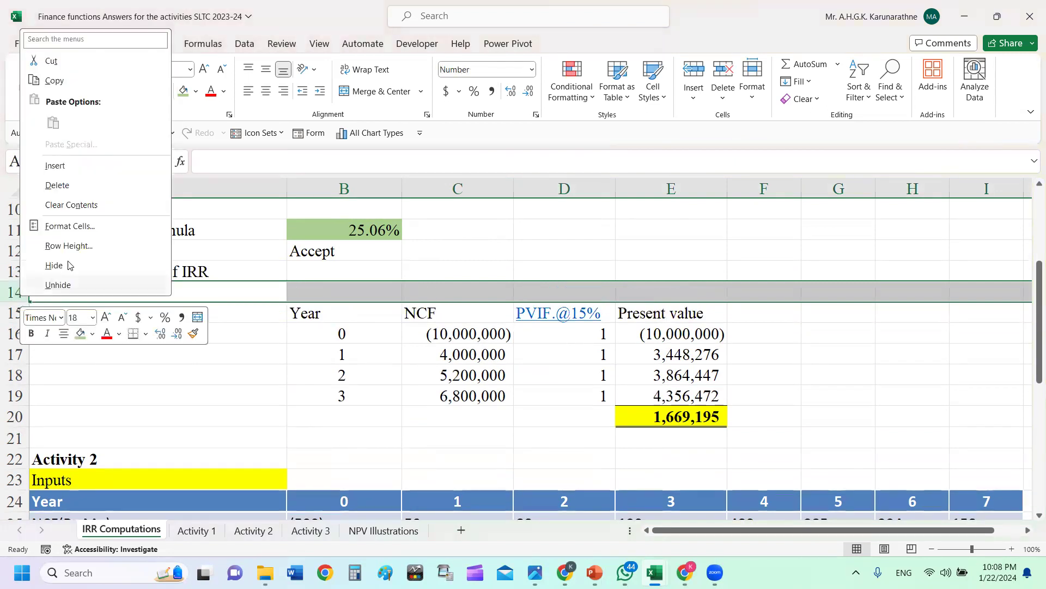
left_click(61, 171)
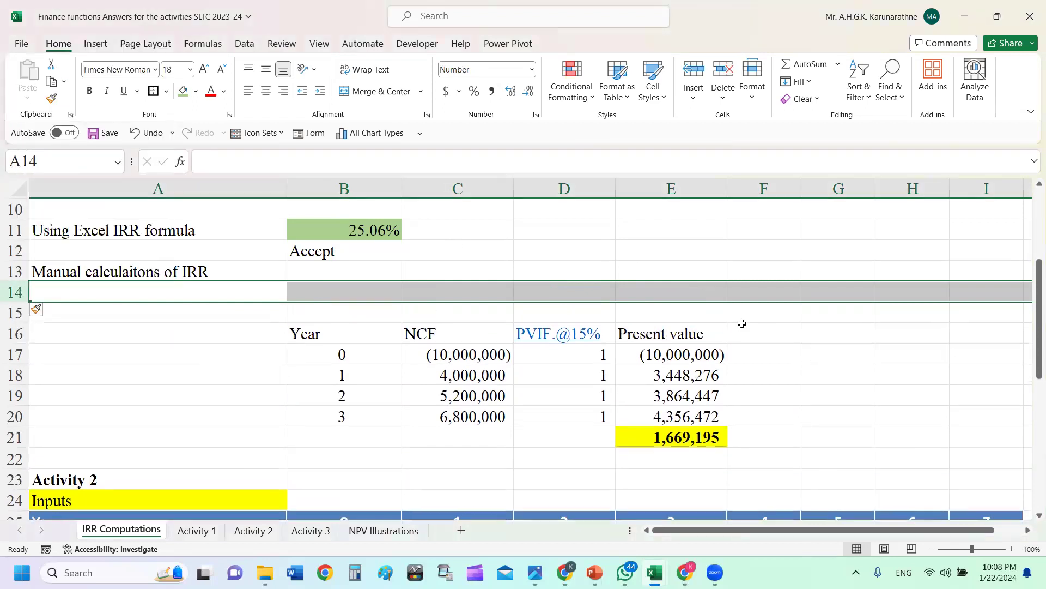
left_click(850, 316)
- Write the interpolation formula as text in A14: "IRR = LDR+ (NPV1/(NPV1-NPV2)*(HDR-LDR)"
left_click(262, 295)
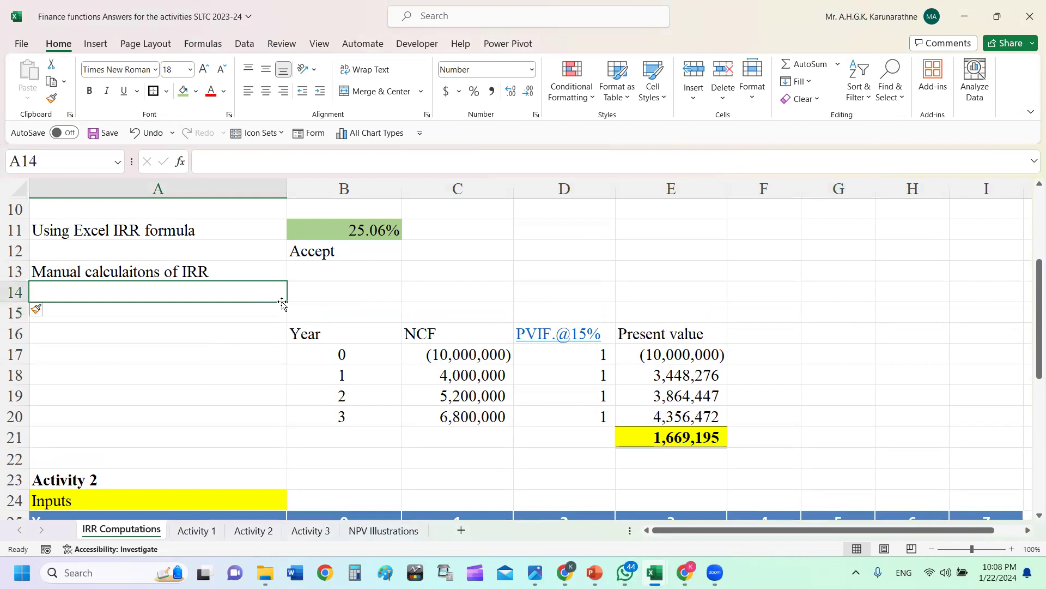
type("I")
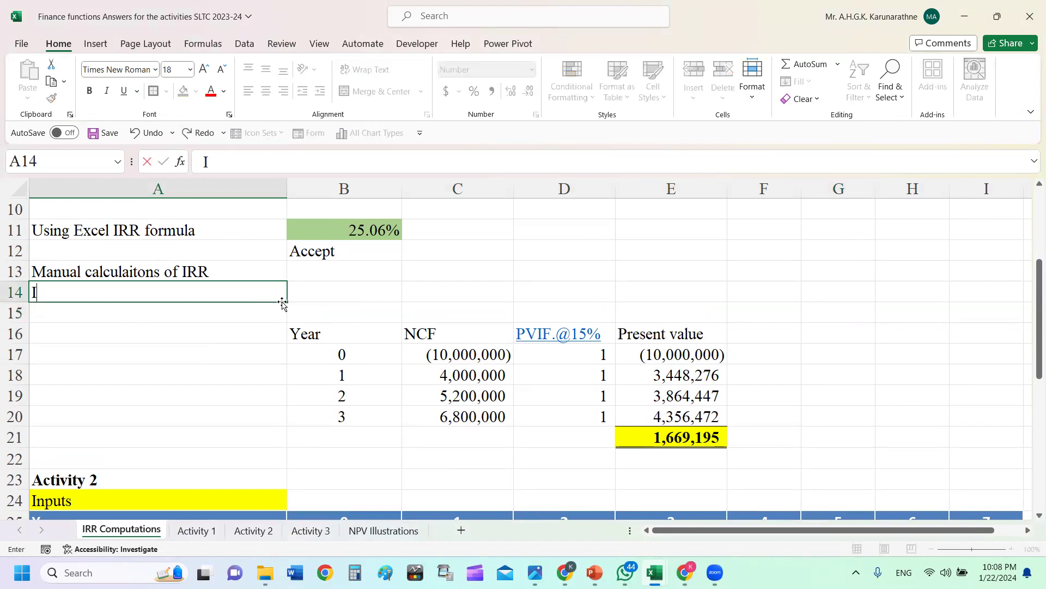
type("RR = LDR")
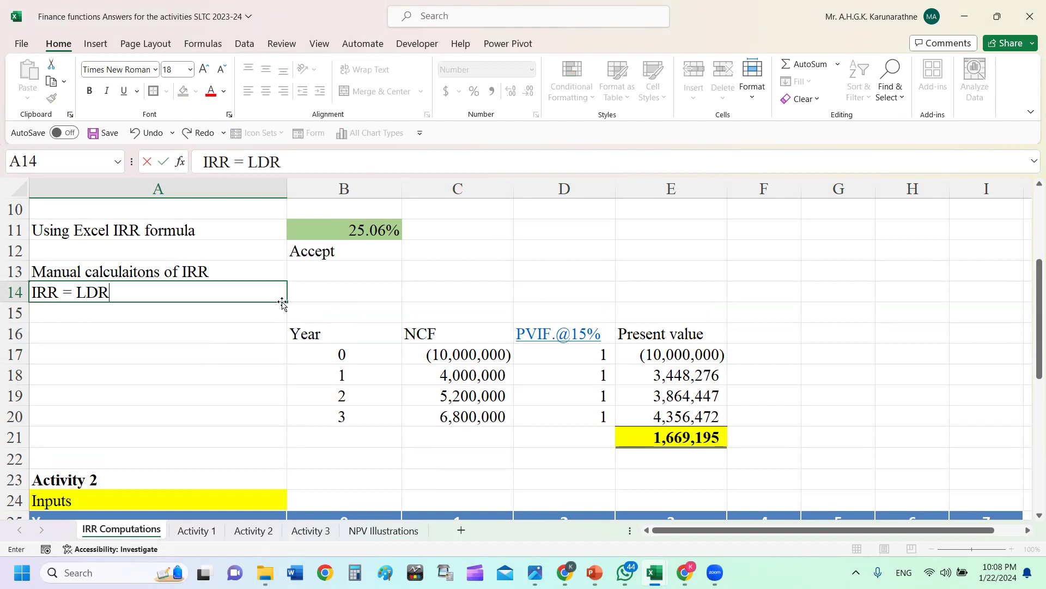
type("+ (NPV")
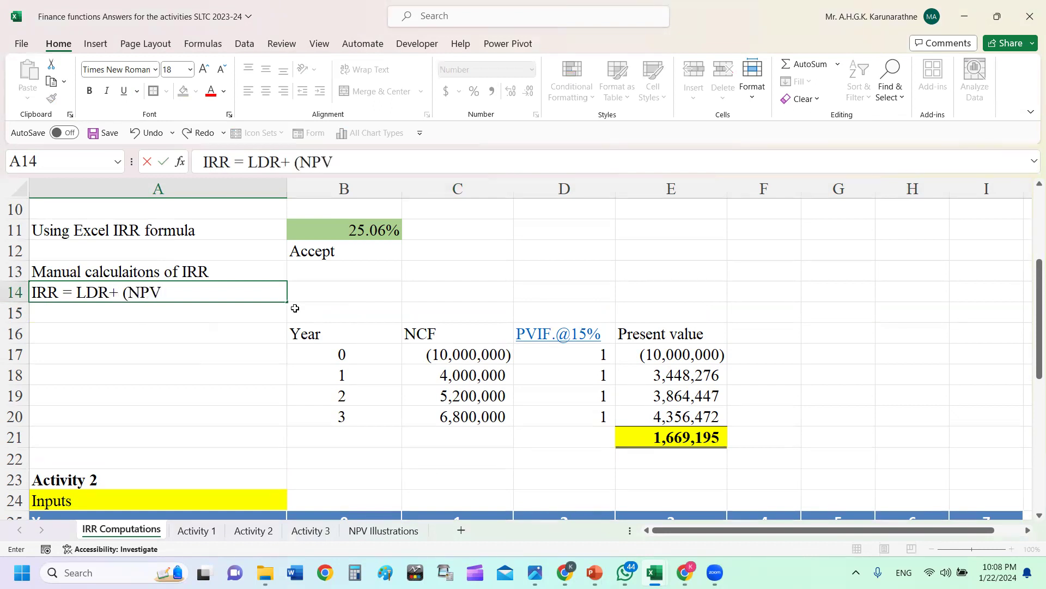
type("1/(NPV1")
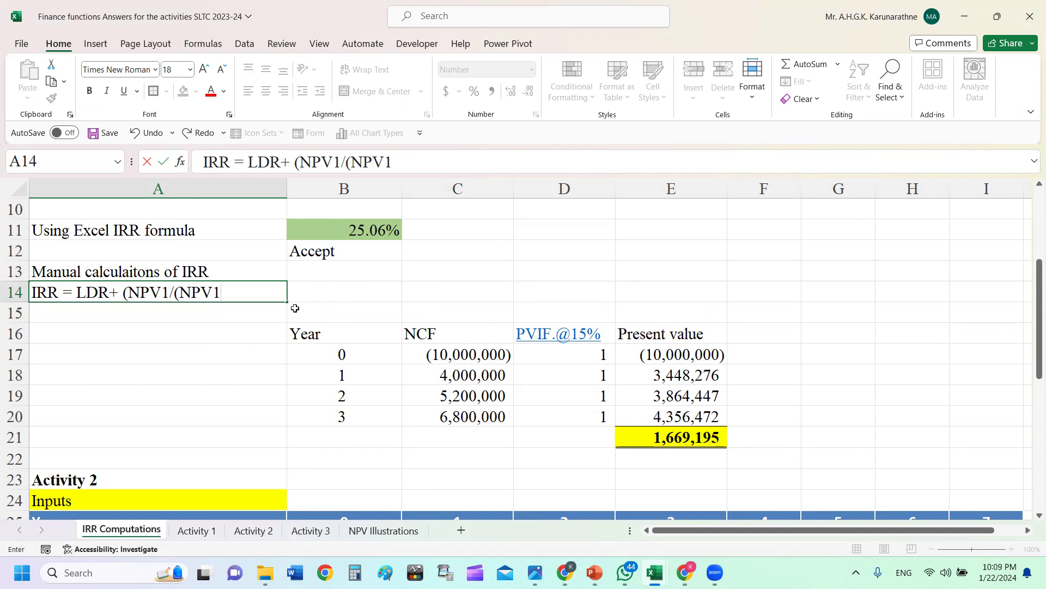
type("-NPV2")
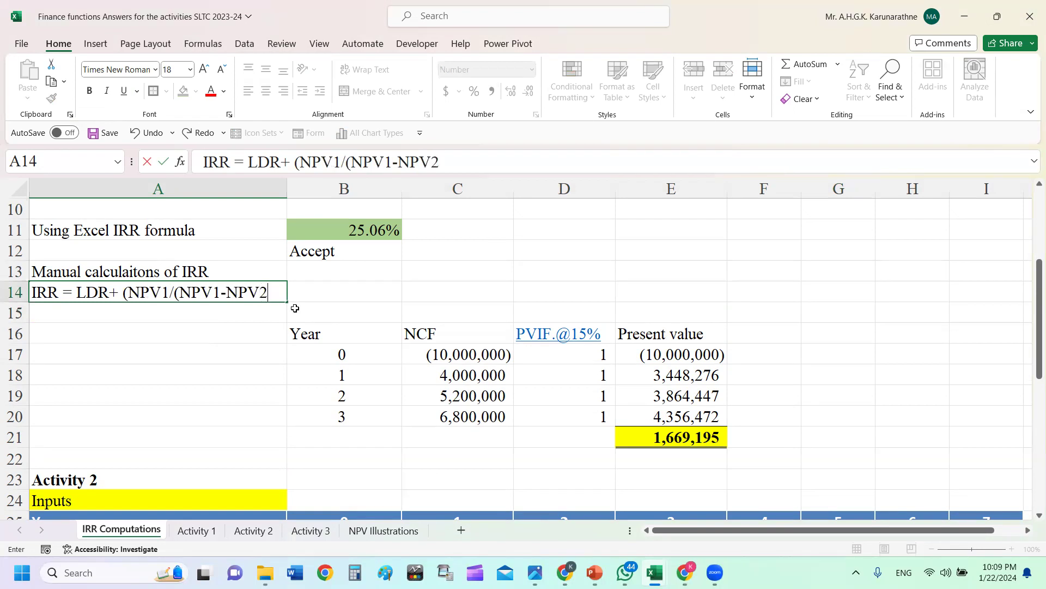
type(")*")
type("(HDR-LDR)")
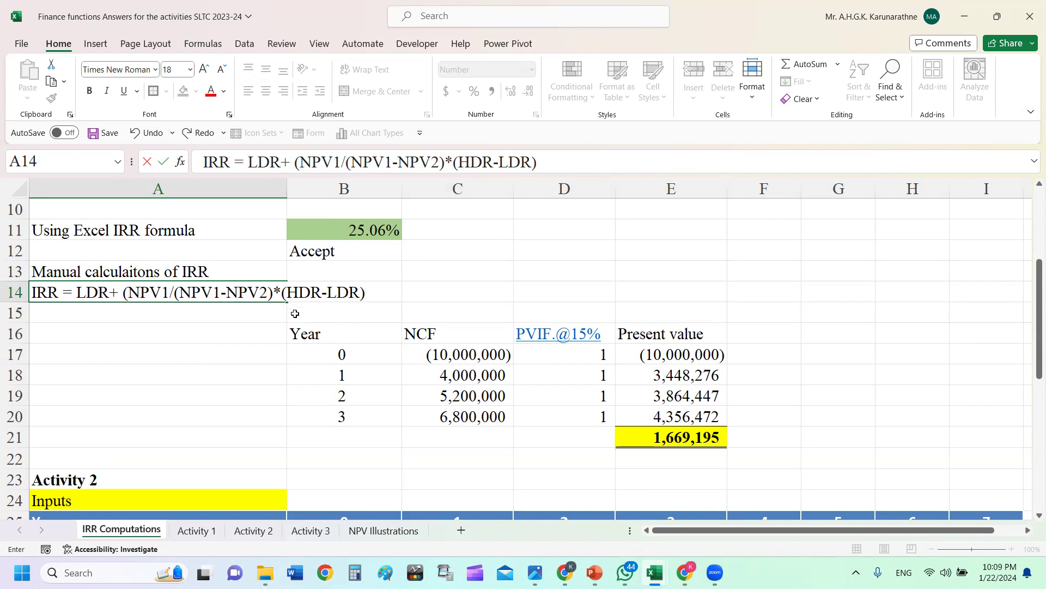
- Balance the parentheses of the A14 formula text so it reads "IRR = LDR+ ((NPV1/(NPV1-NPV2)*(HDR-LDR))"
left_click(126, 292)
type("(")
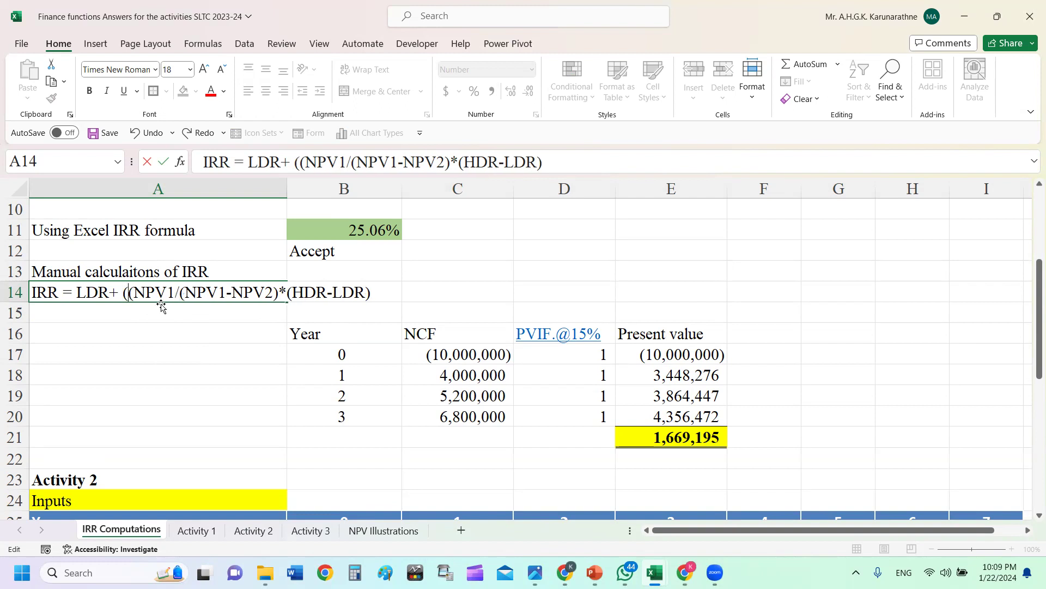
left_click(386, 290)
type(")")
left_click(896, 285)
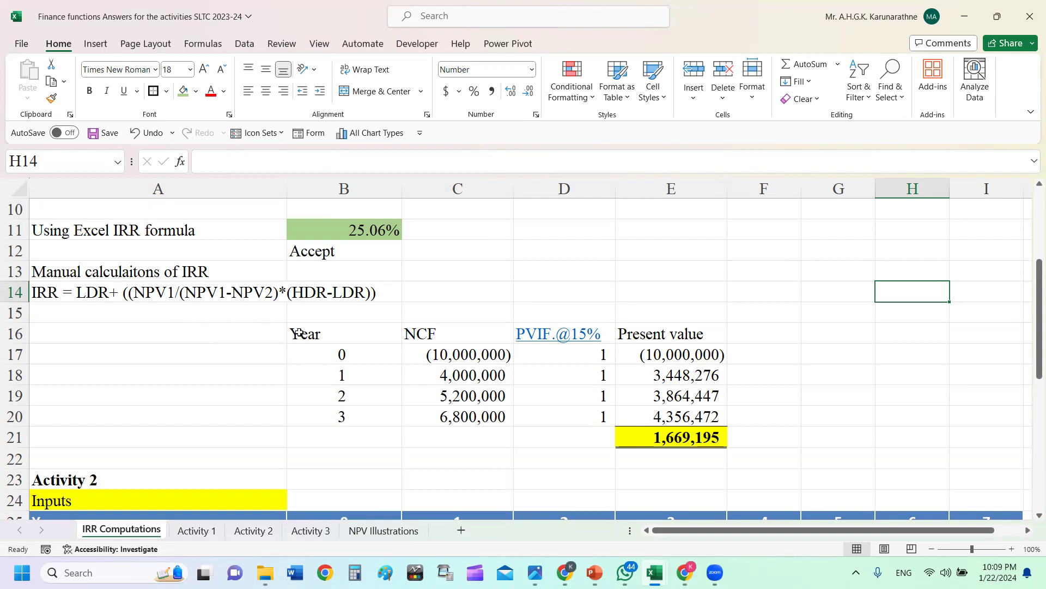
- Move the manual calculation table B16:E21 down two rows so that its header row sits in row 18
left_click_drag(299, 333, 653, 433)
left_click_drag(589, 447, 592, 475)
left_click(804, 334)
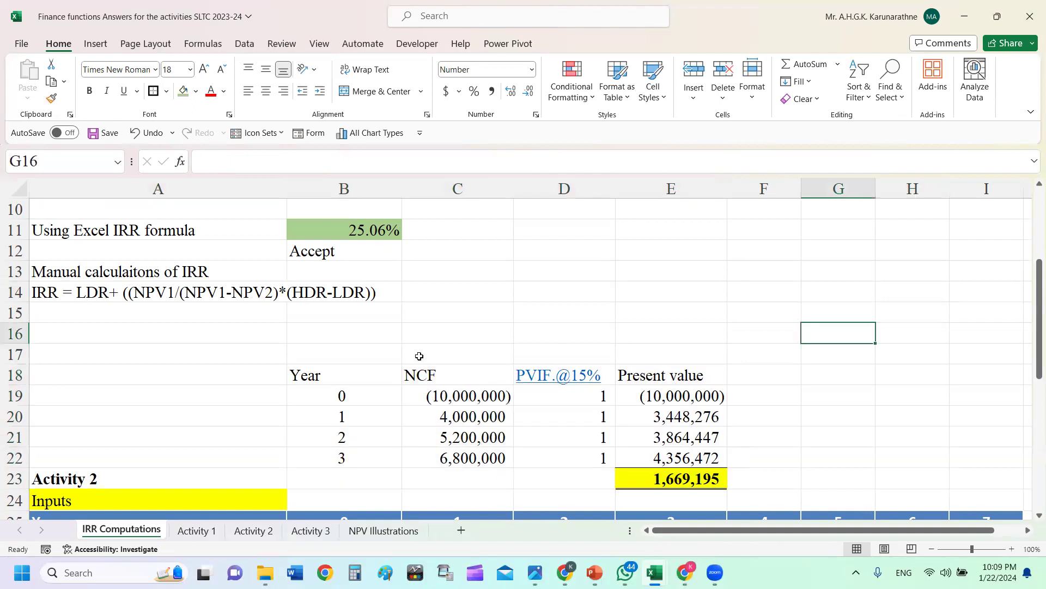
- Enter the label "NPV at 16%" in A16 above the manual calculation table
left_click(204, 326)
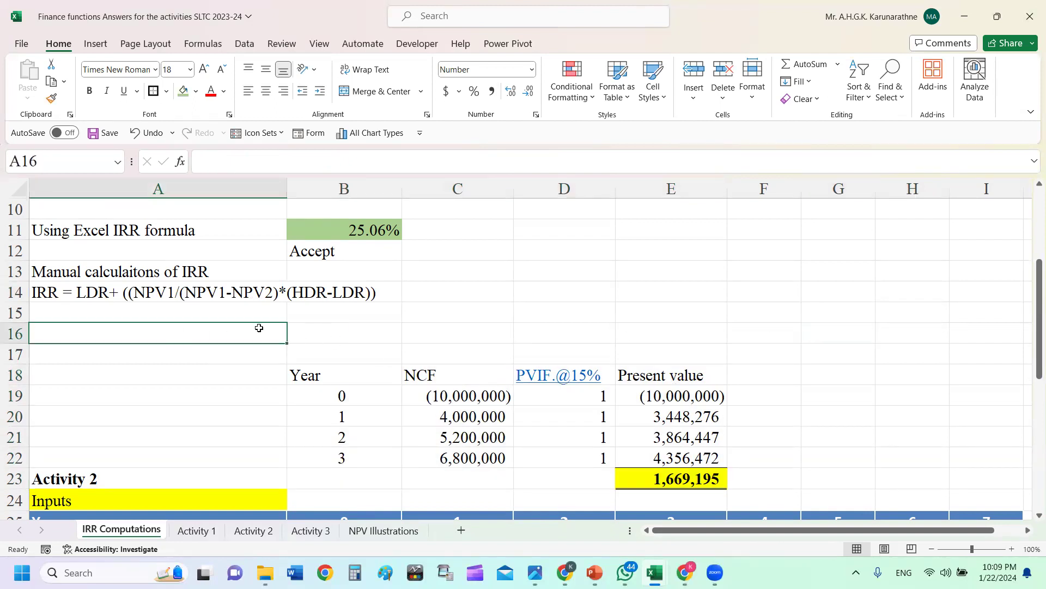
type("NPV")
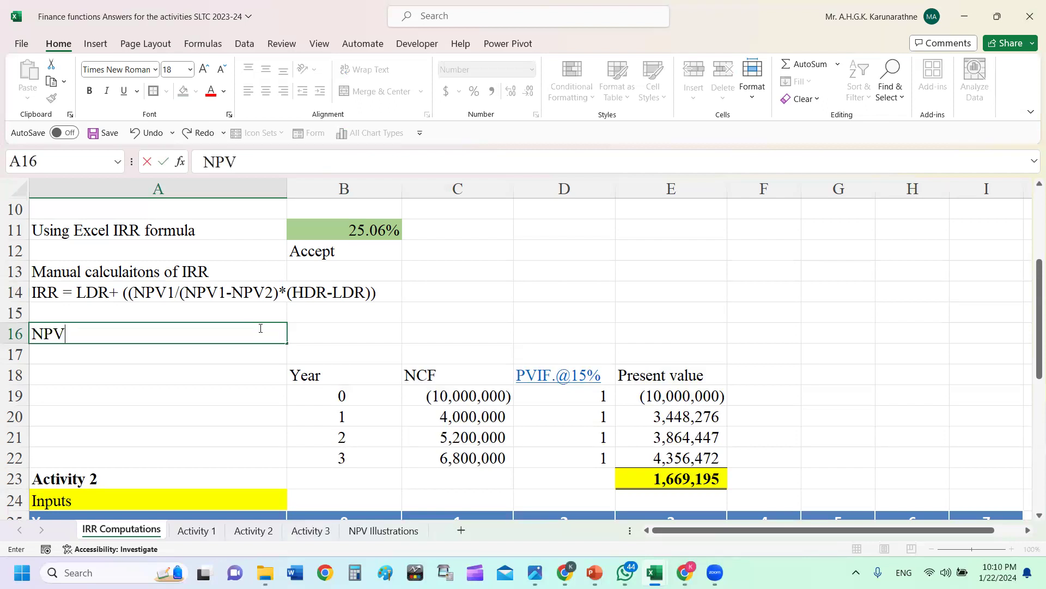
scroll(346, 330, "up", 2)
scroll(355, 329, "down", 2)
type("at 16")
type("%")
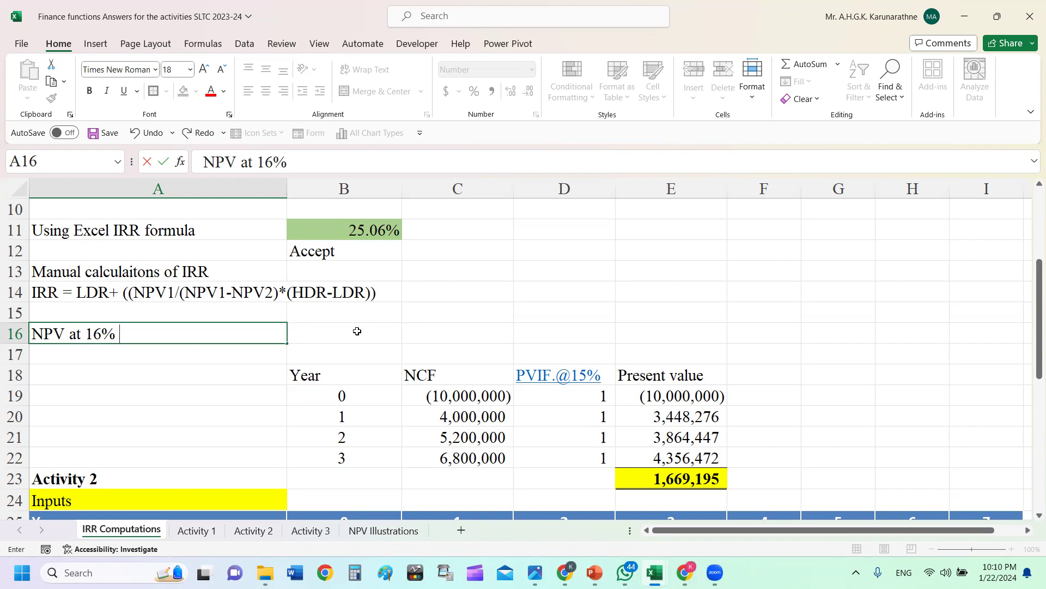
left_click_drag(663, 341, 681, 324)
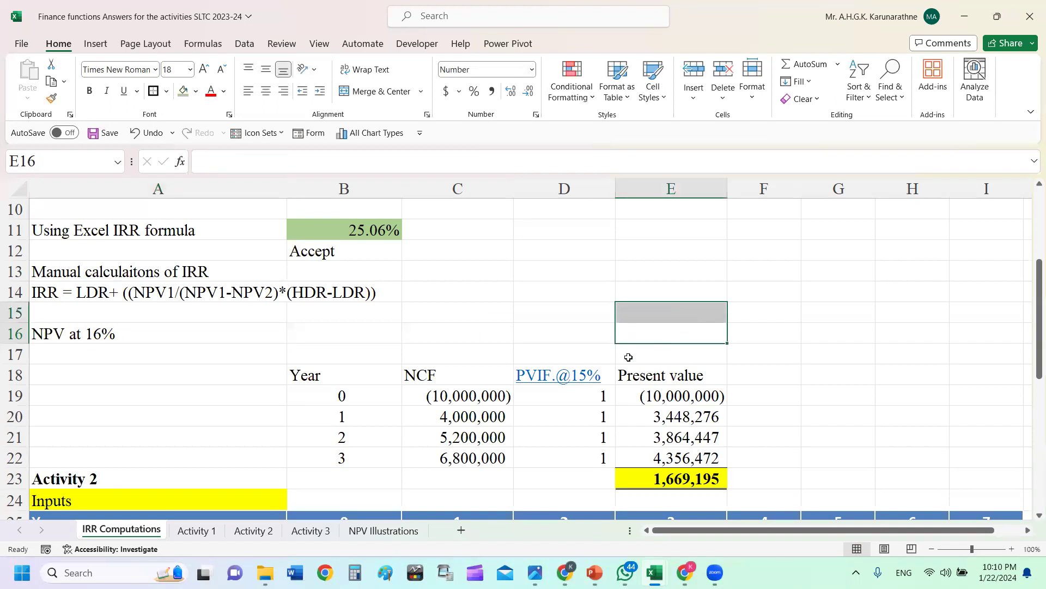
left_click(565, 376)
left_click(829, 300)
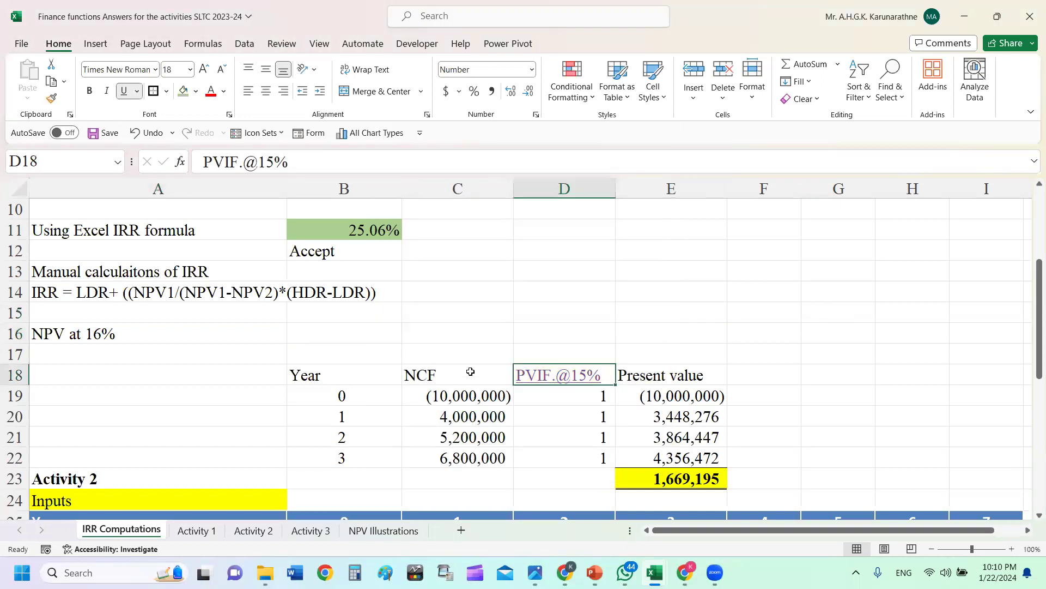
scroll(472, 396, "down", 1)
left_click_drag(459, 334, 456, 395)
- Enter the discount factor formula =1/(1+$B$8)^B19 for year 0 in D19
left_click(568, 327)
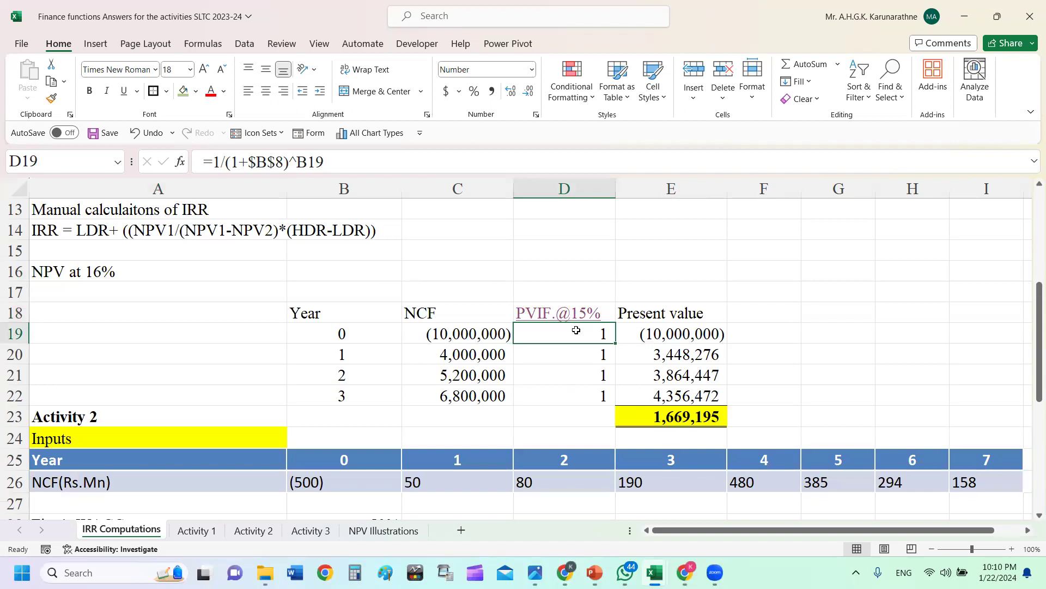
type("=")
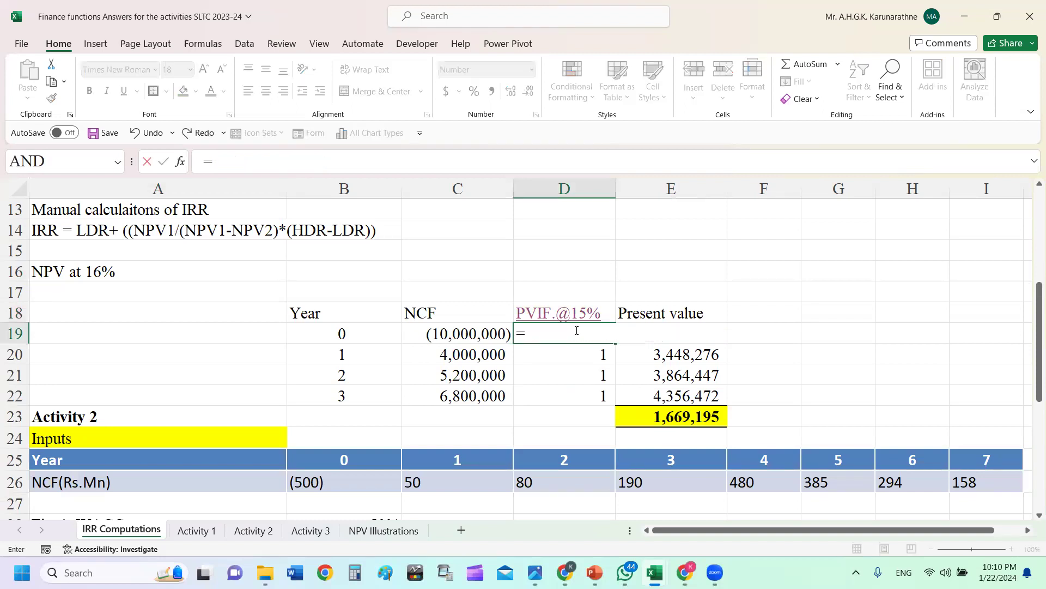
type("1/(1+")
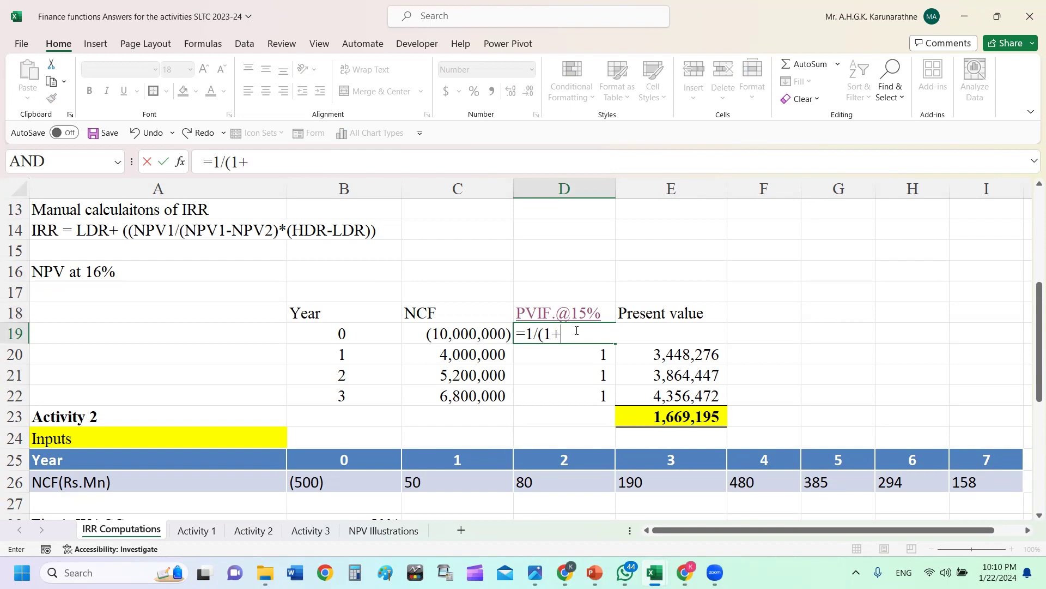
scroll(577, 330, "up", 2)
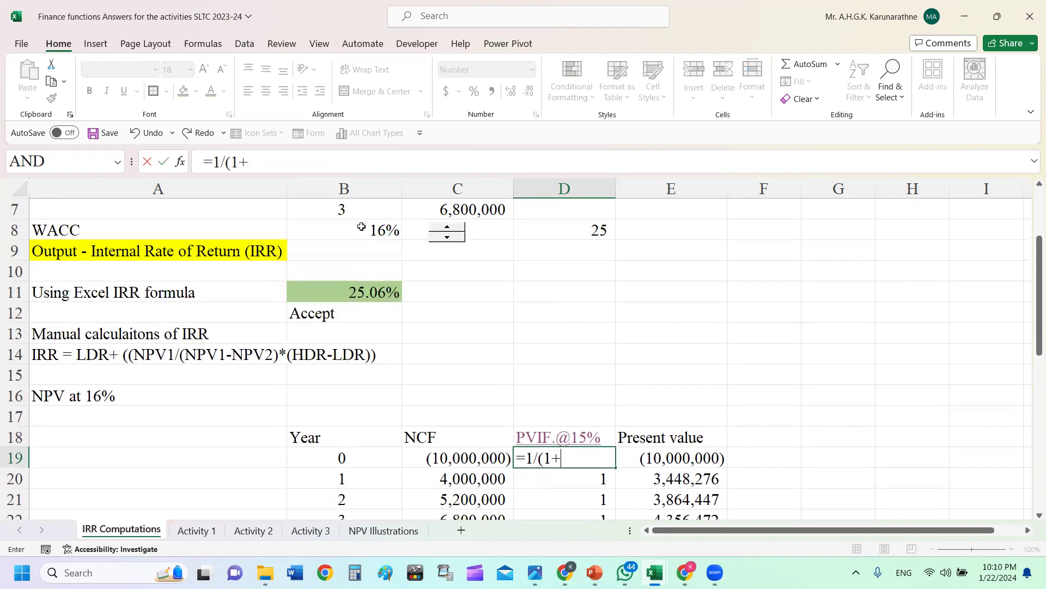
left_click(361, 226)
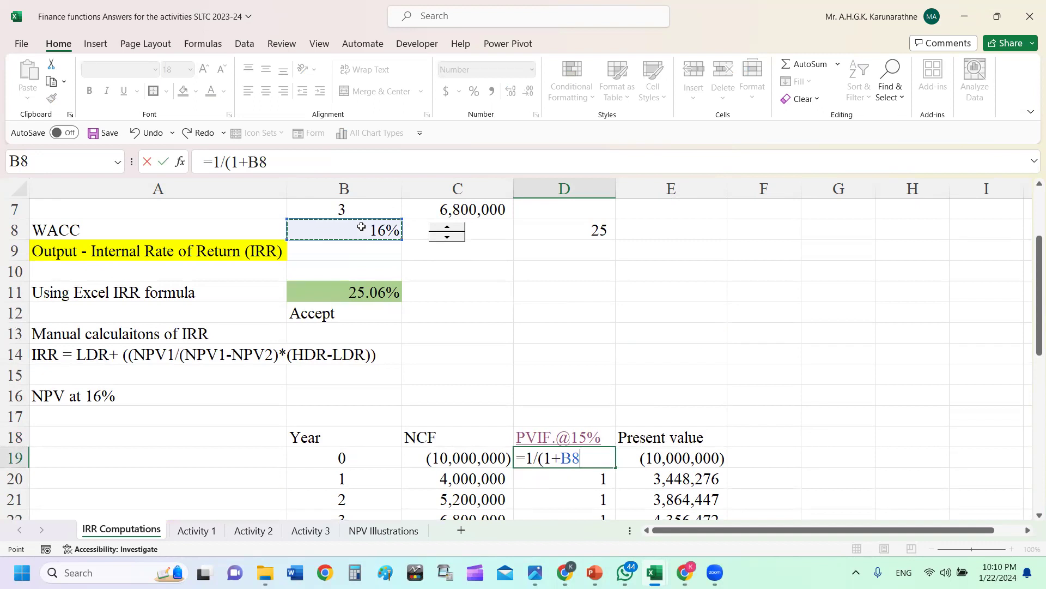
key("F4")
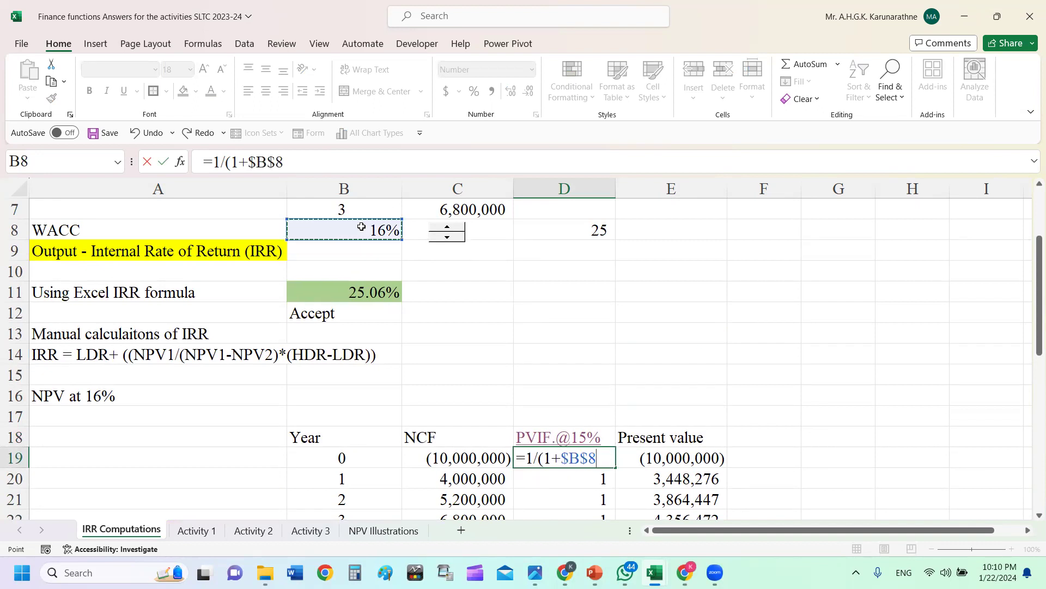
type(")^")
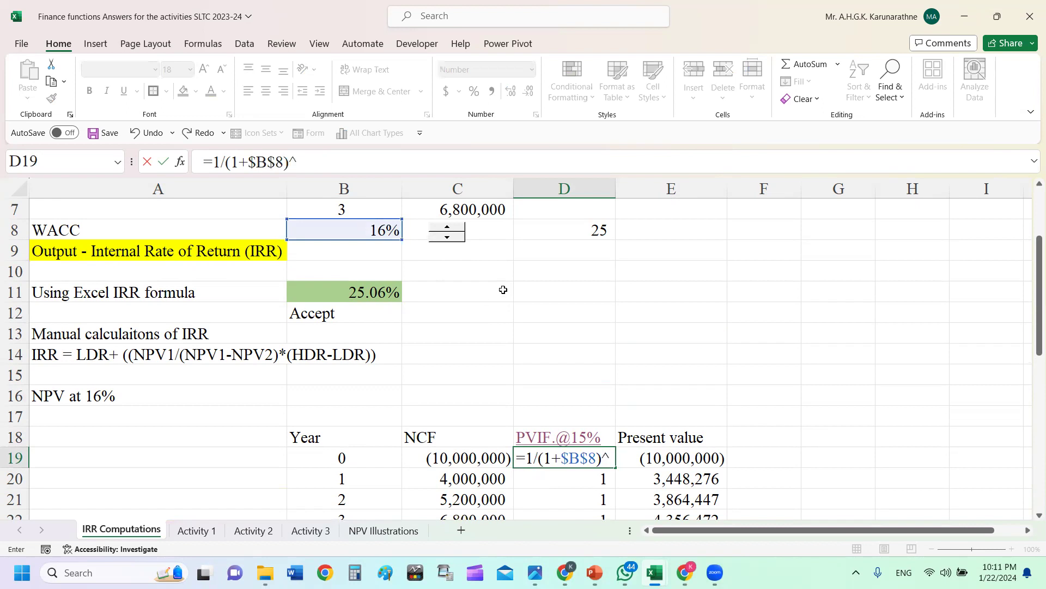
scroll(353, 425, "down", 2)
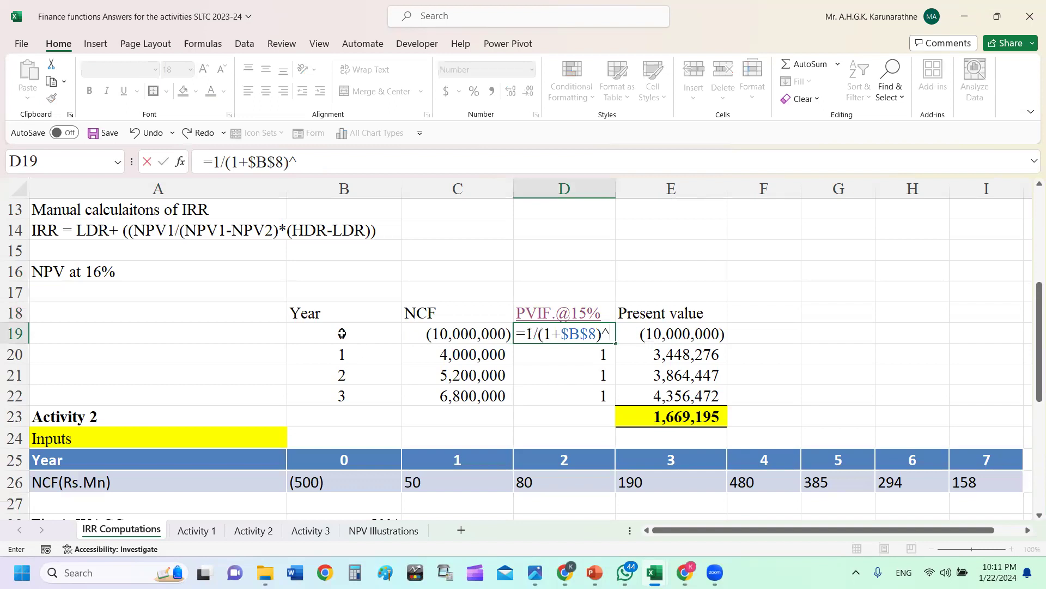
left_click(342, 334)
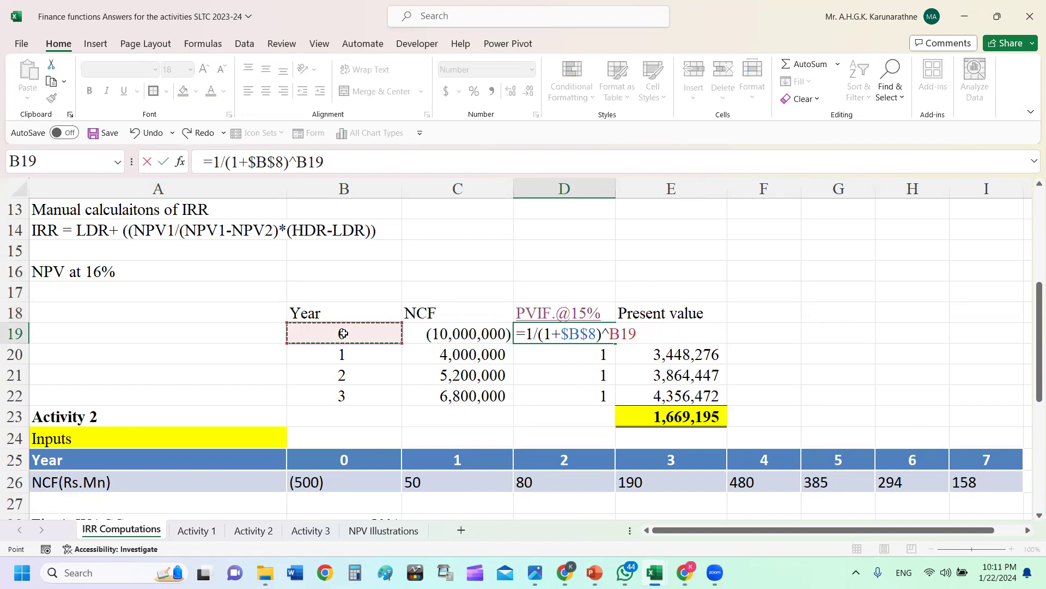
key("Return")
- Fill the D19 discount factor formula down to D22 and show the factors with three decimal places
left_click(567, 330)
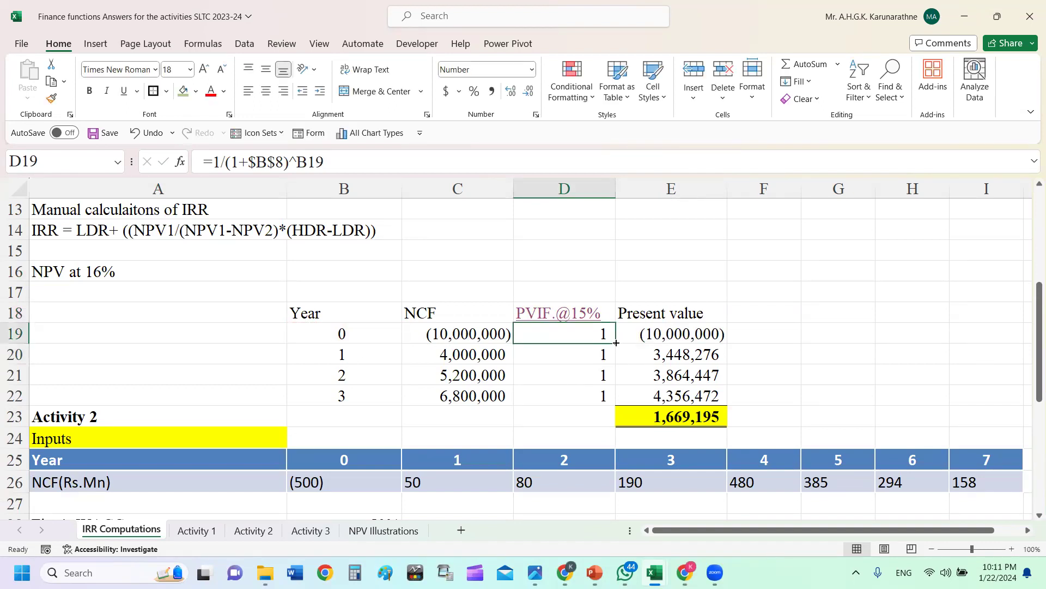
double_click(616, 343)
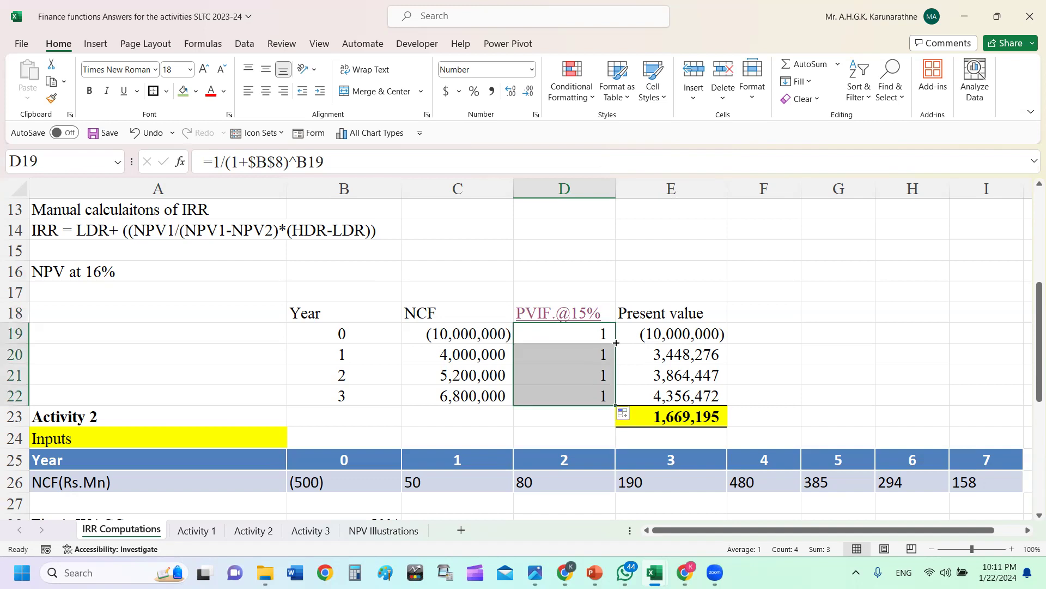
left_click(515, 96)
left_click(515, 95)
left_click(515, 95)
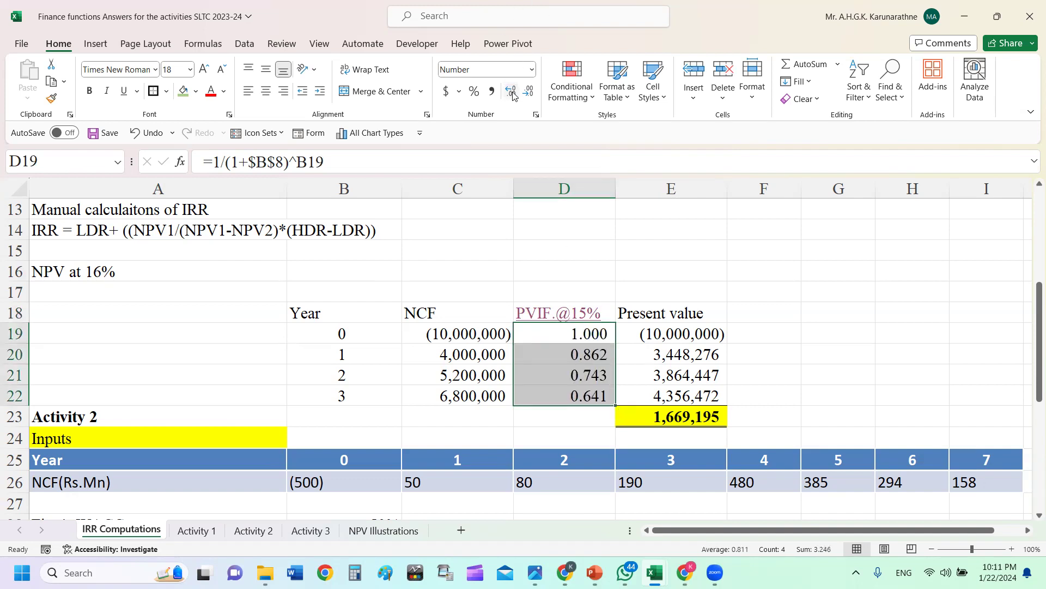
left_click(794, 255)
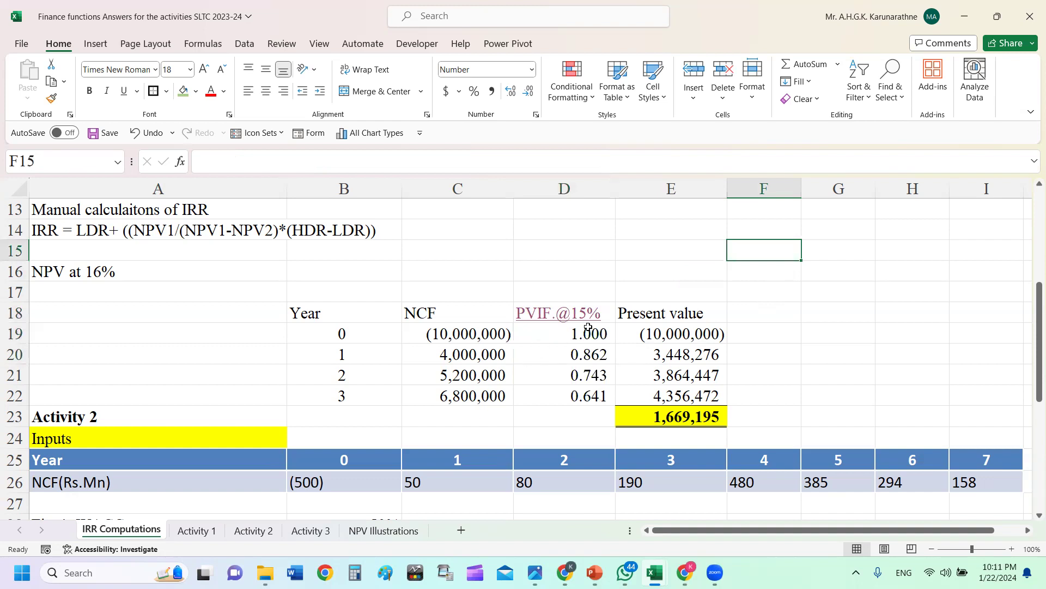
- Enter the present value formula =C19*D19 in E19 and fill it down through E23
left_click(661, 334)
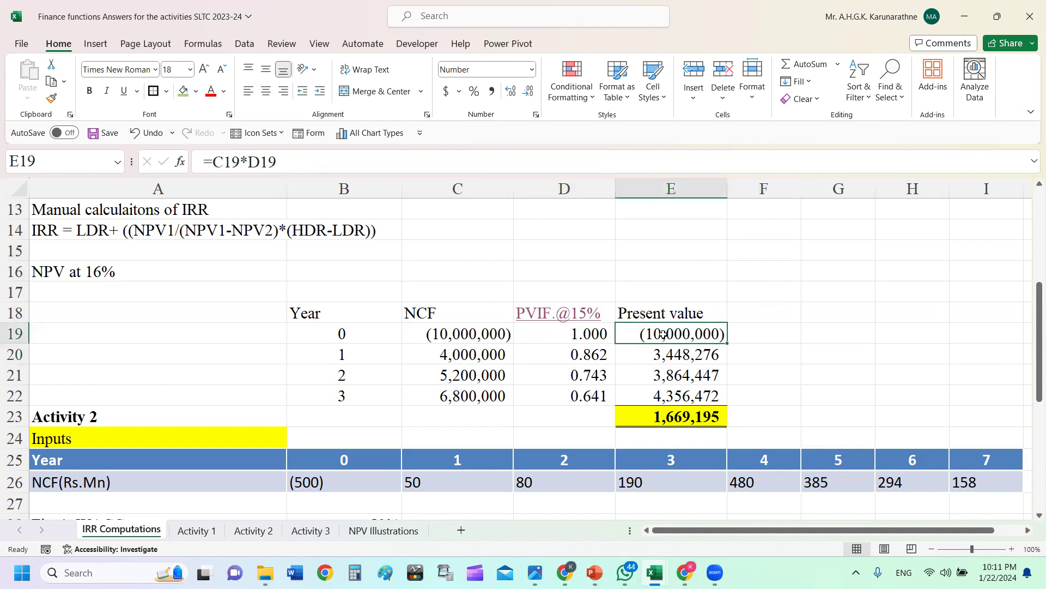
type("=")
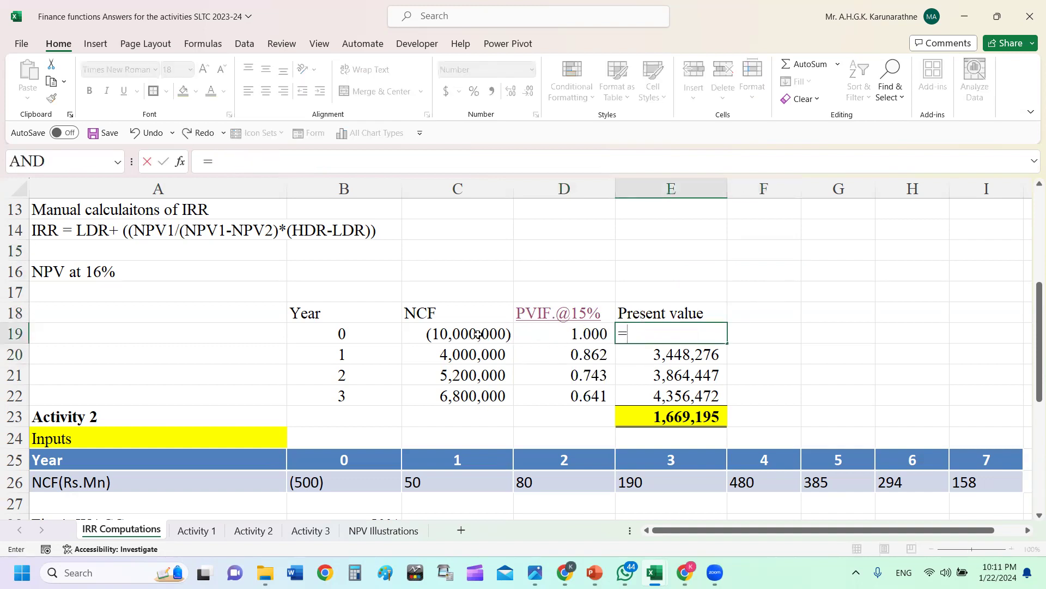
left_click(474, 333)
type("*")
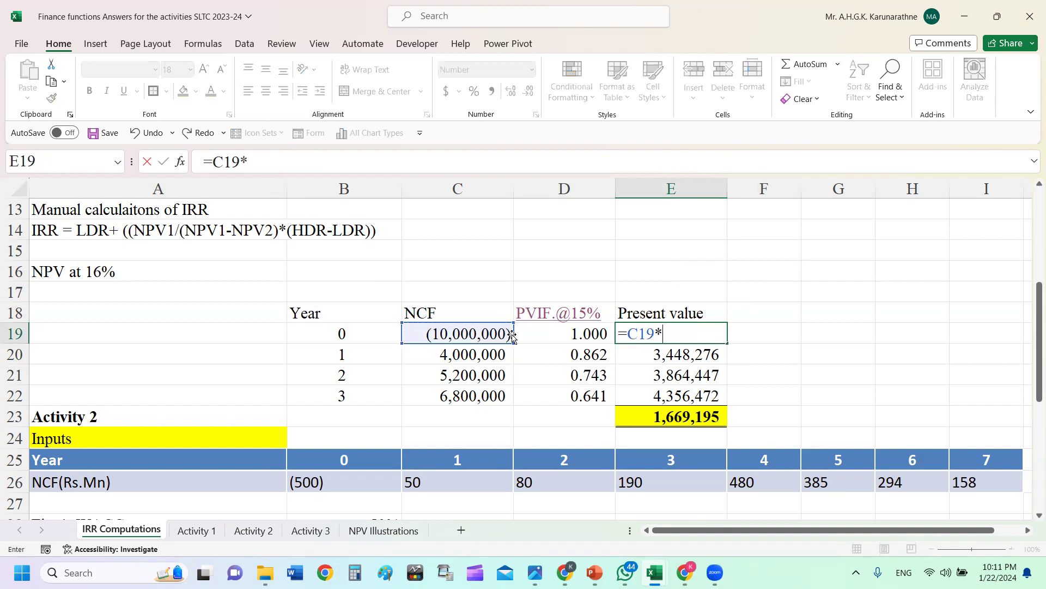
left_click(576, 334)
key("Return")
left_click(722, 336)
left_click_drag(728, 344, 728, 423)
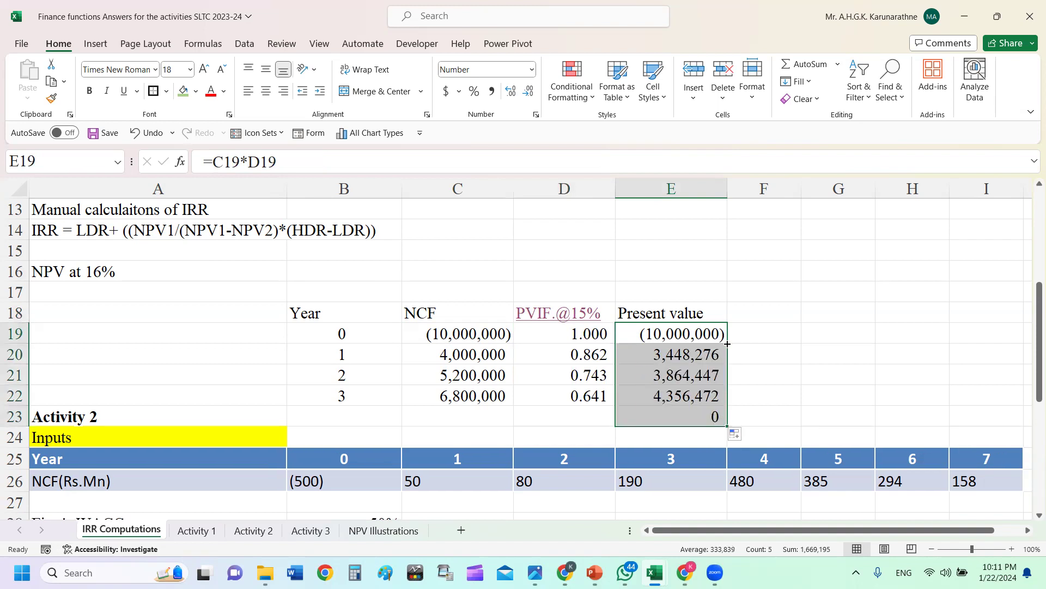
left_click(755, 341)
- Replace the formula in E23 with the total of the present values, =SUM(E19:E22)
left_click(685, 416)
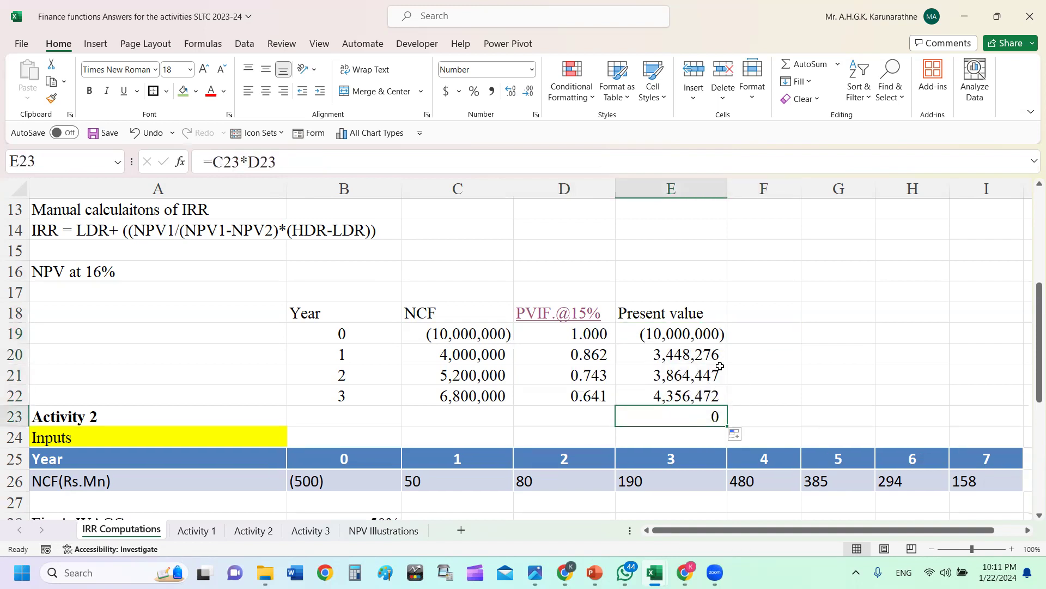
left_click(800, 69)
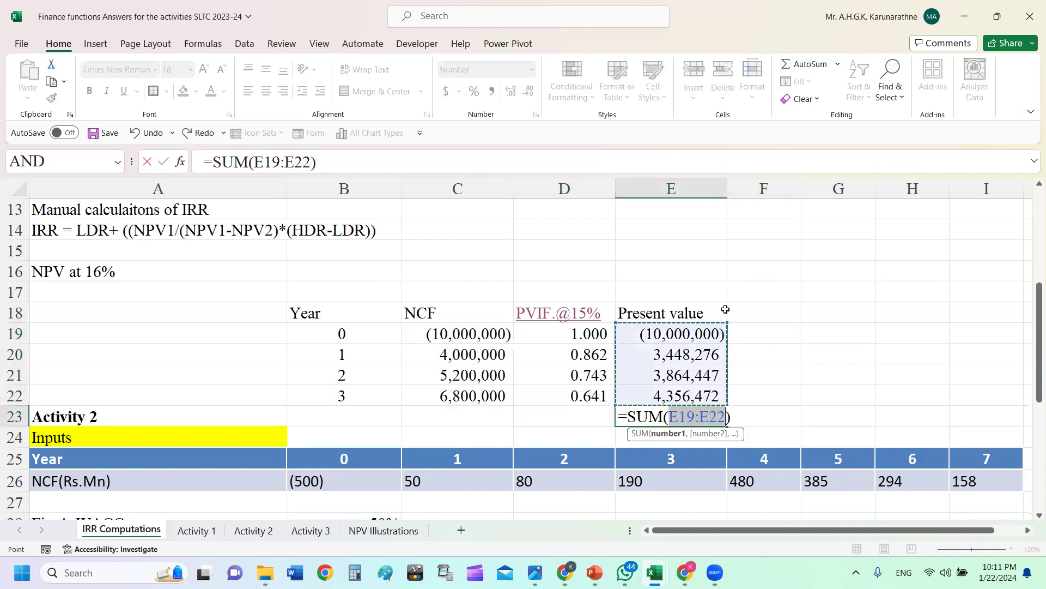
left_click_drag(690, 333, 693, 387)
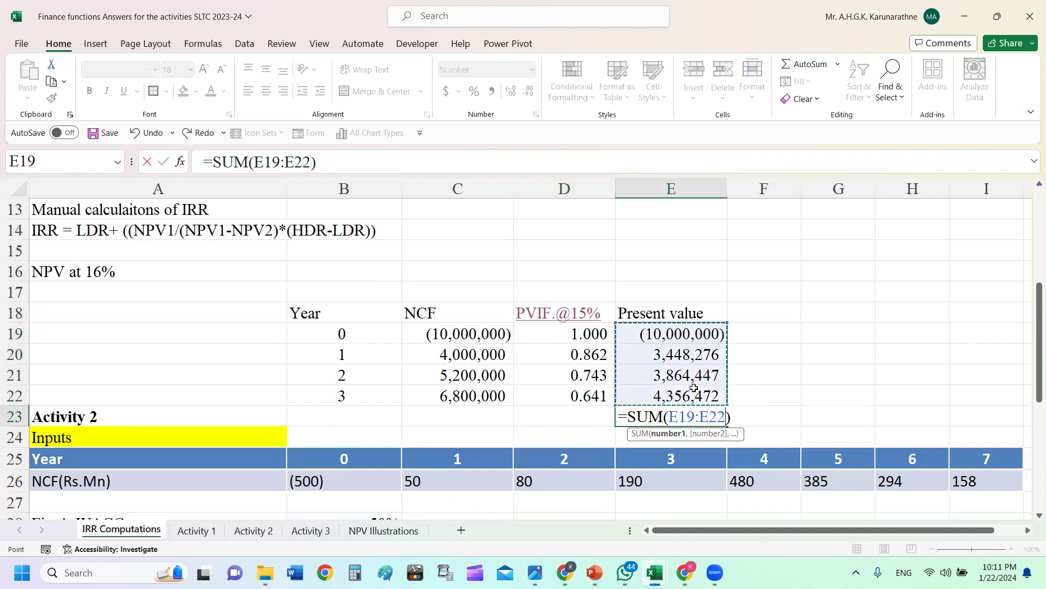
key("Return")
left_click(806, 376)
- Format the present value total in E23 as bold with a top and double bottom border
left_click(676, 416)
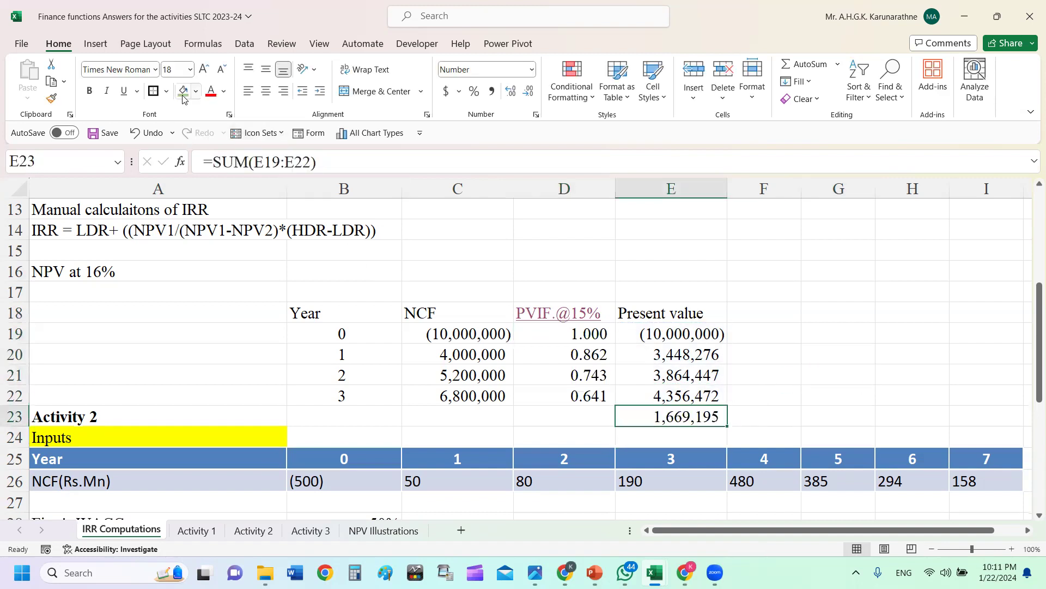
left_click(90, 94)
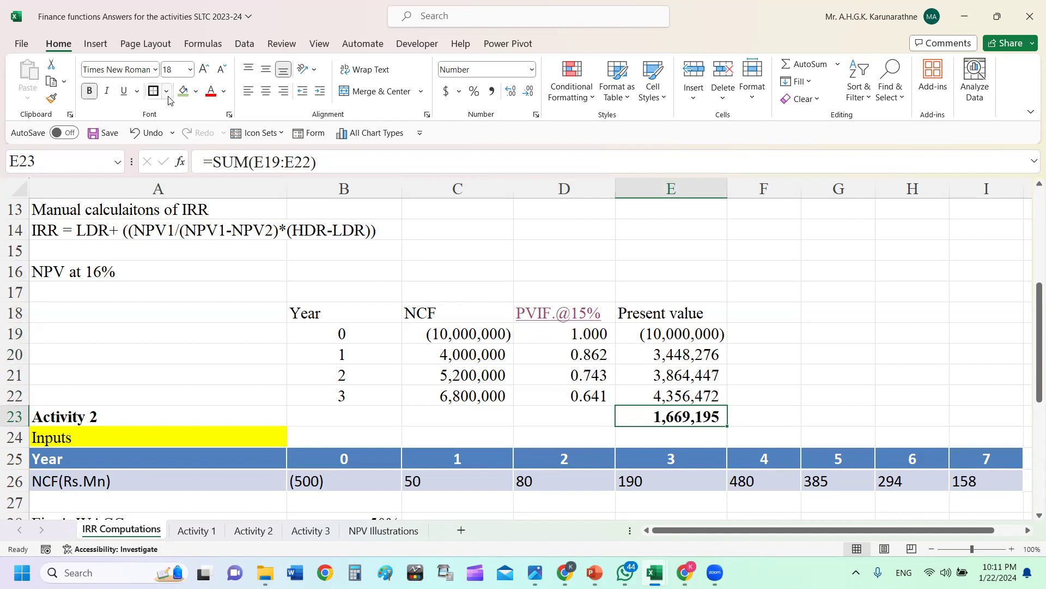
left_click(166, 91)
left_click(181, 375)
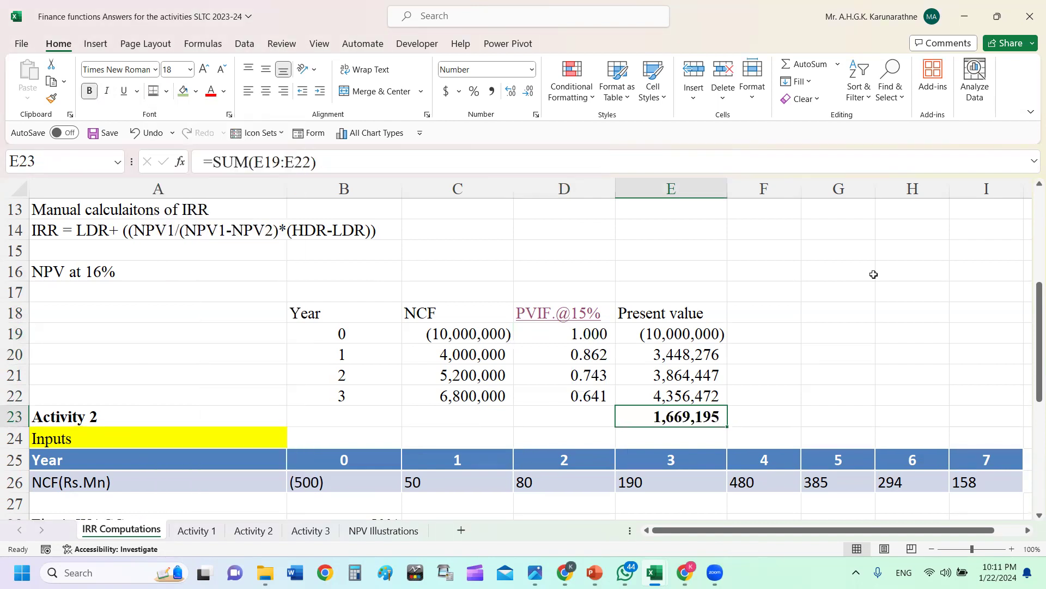
left_click(867, 274)
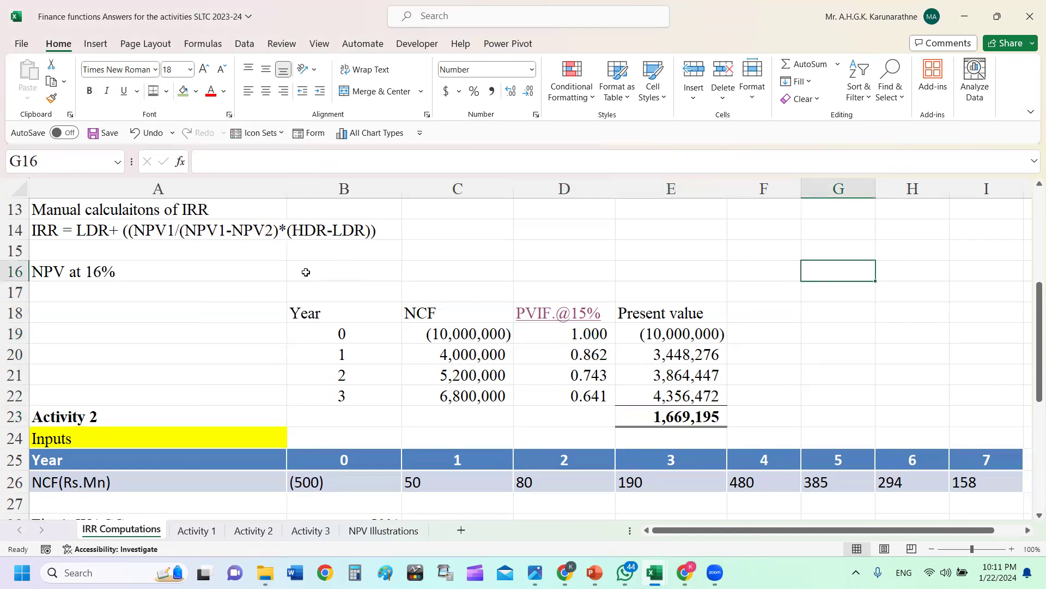
- Link B16, beside the NPV at 16% label, to the present value total with =E23
left_click(336, 271)
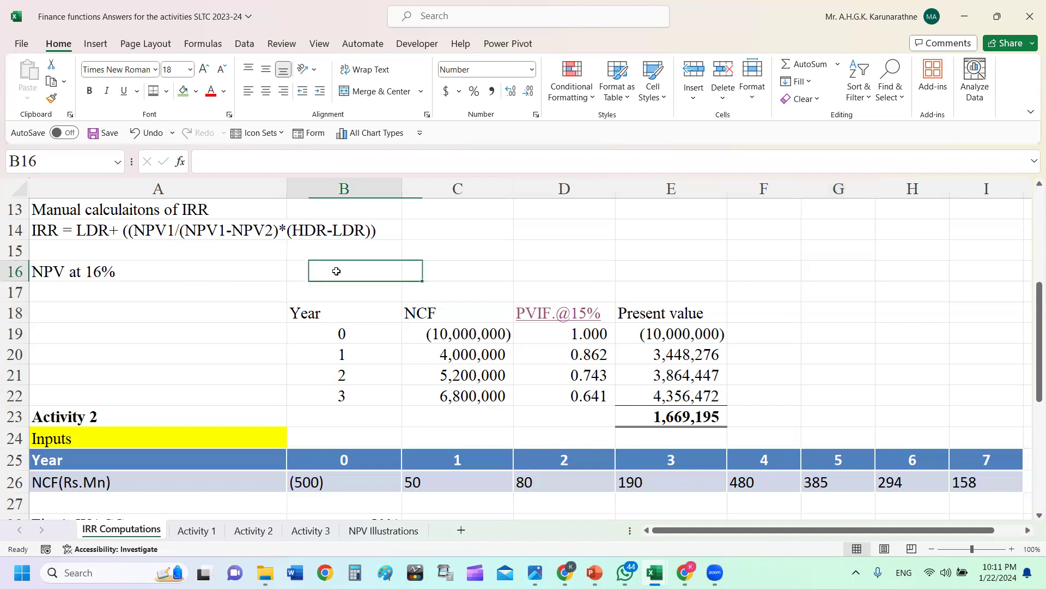
type("=")
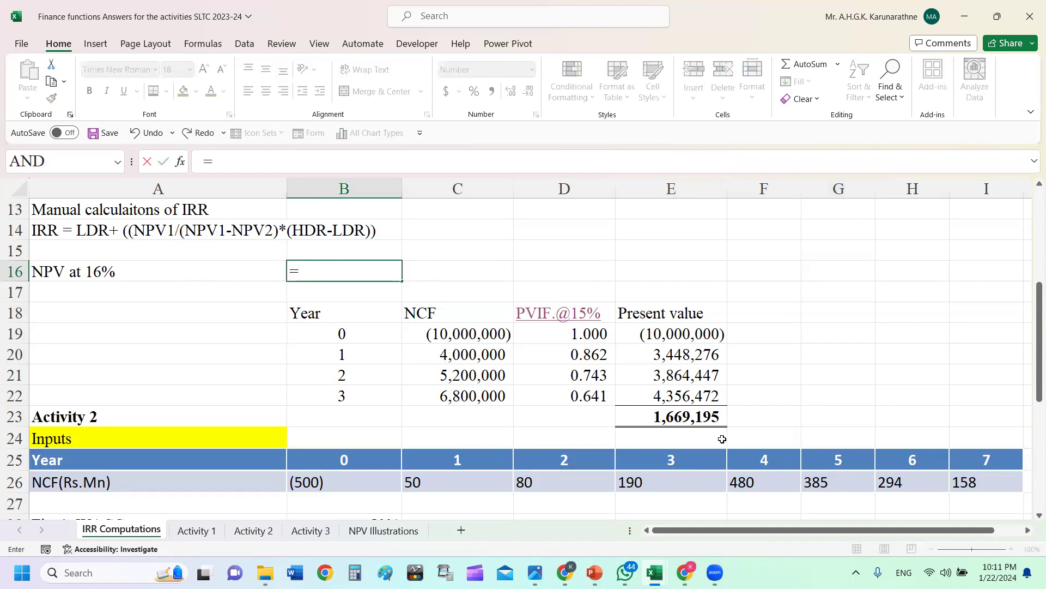
key("BackSpace")
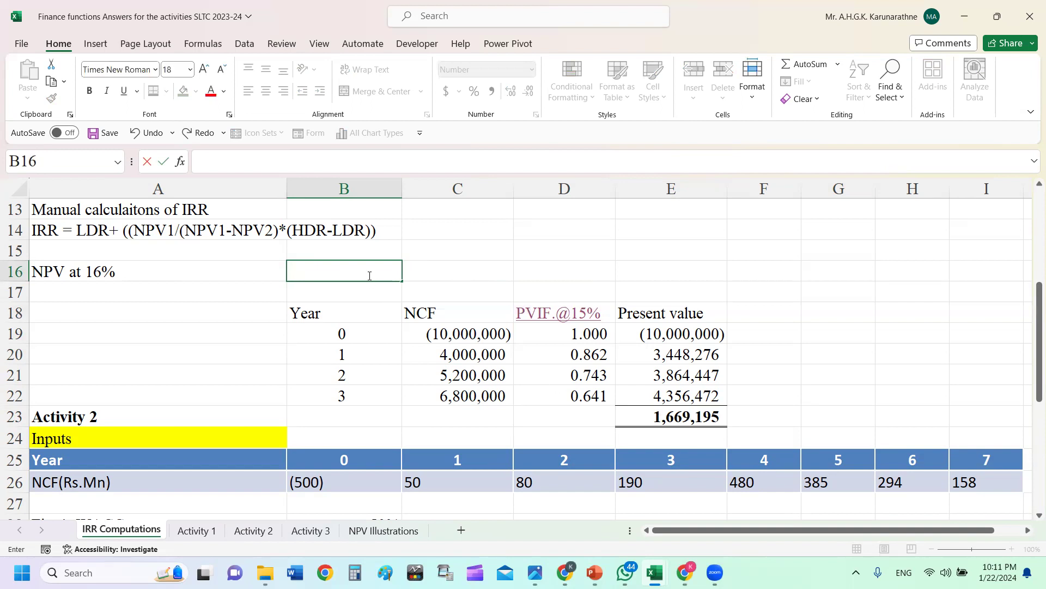
type("=")
left_click(674, 411)
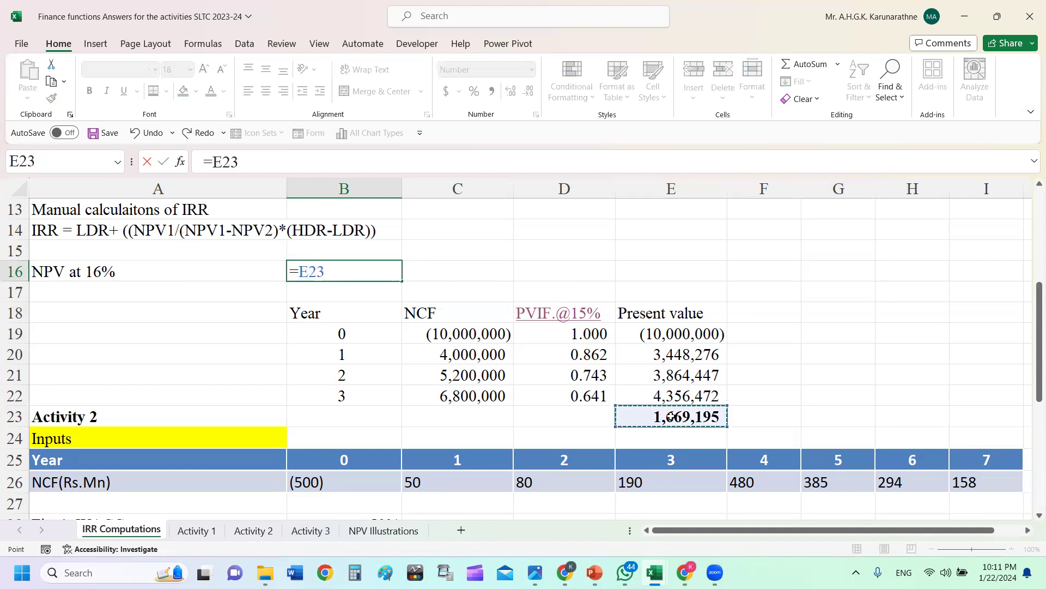
key("Return")
- Move the linked NPV from B16 to C16 and make it bold
left_click(357, 273)
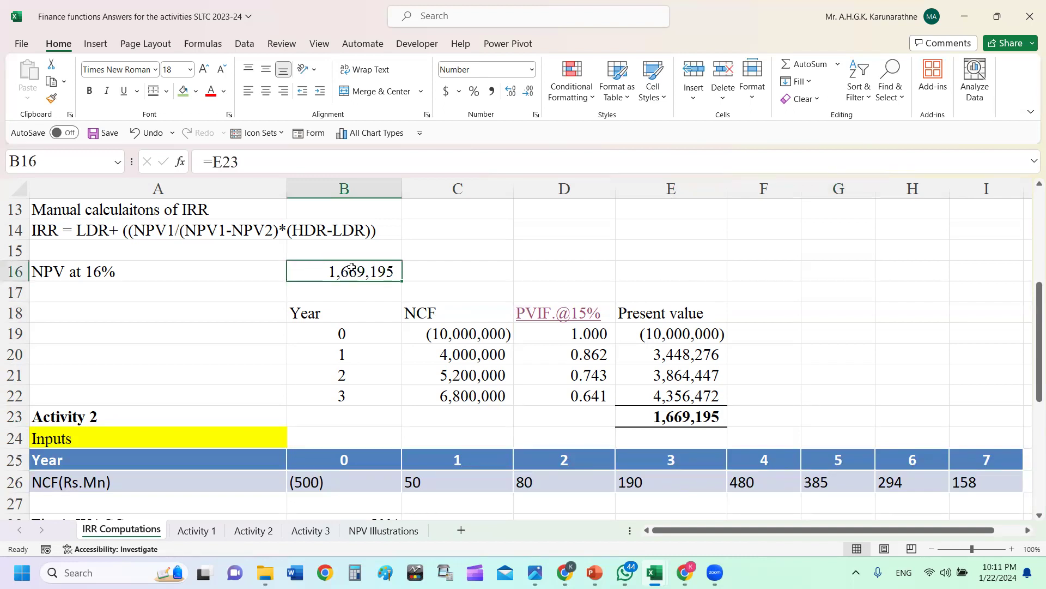
left_click_drag(377, 261, 463, 274)
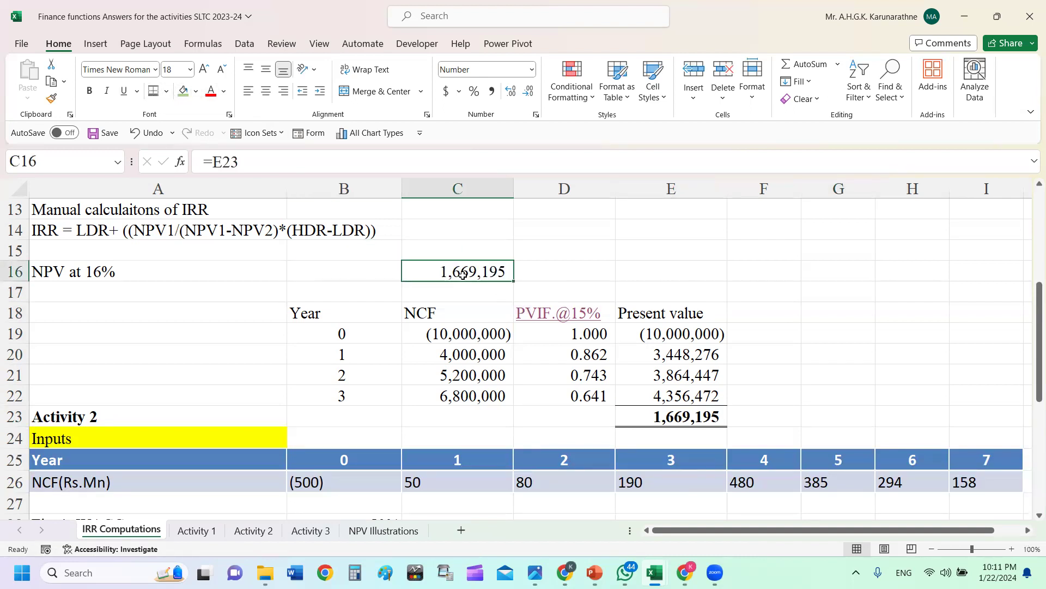
left_click(90, 91)
- Enter the column headings DR in B15 and NPV in C15
left_click(350, 242)
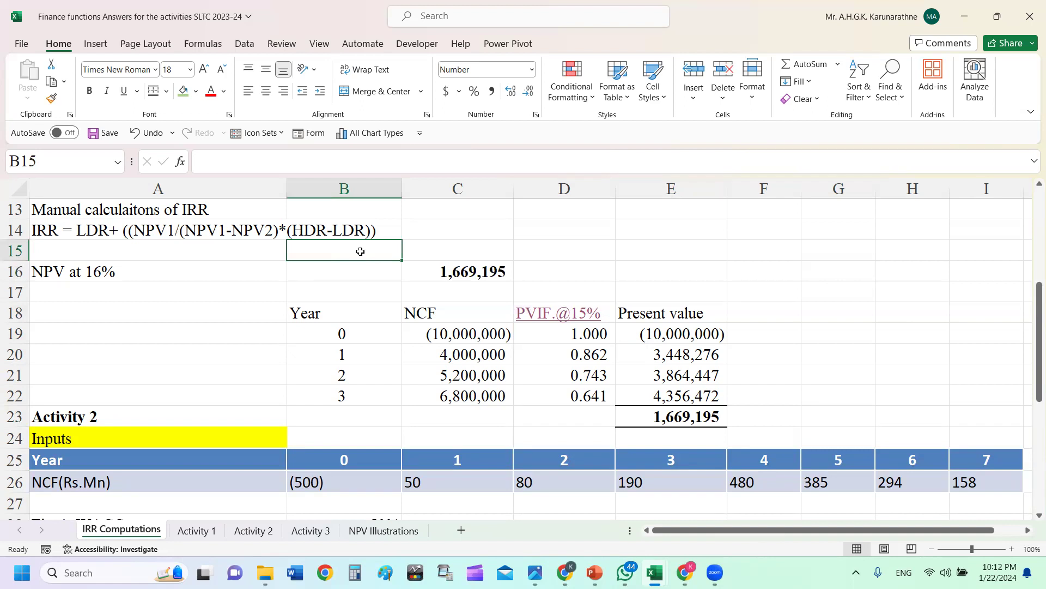
type("DR")
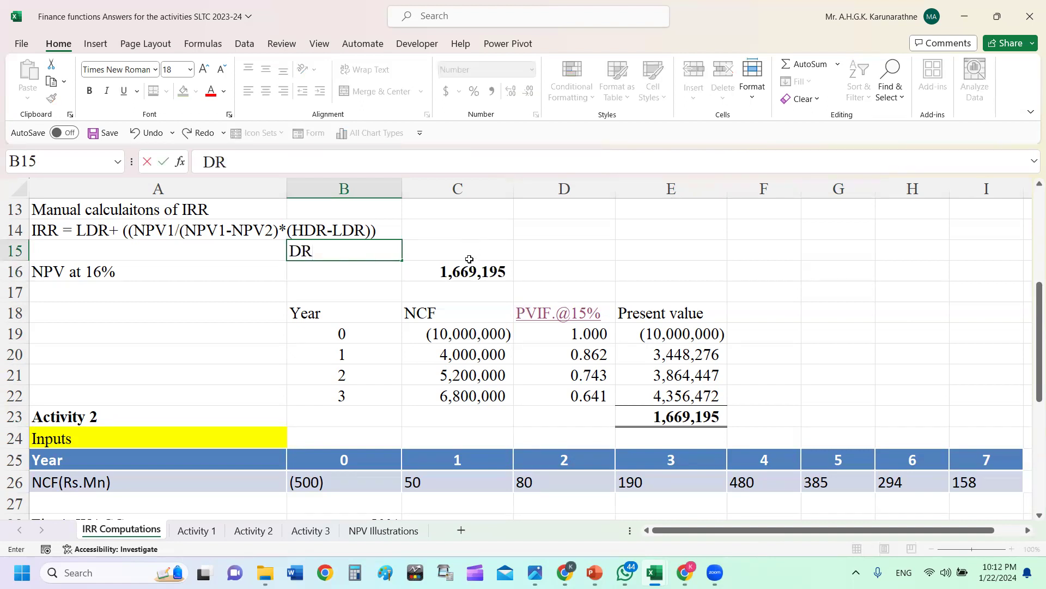
left_click(467, 246)
type("NPV")
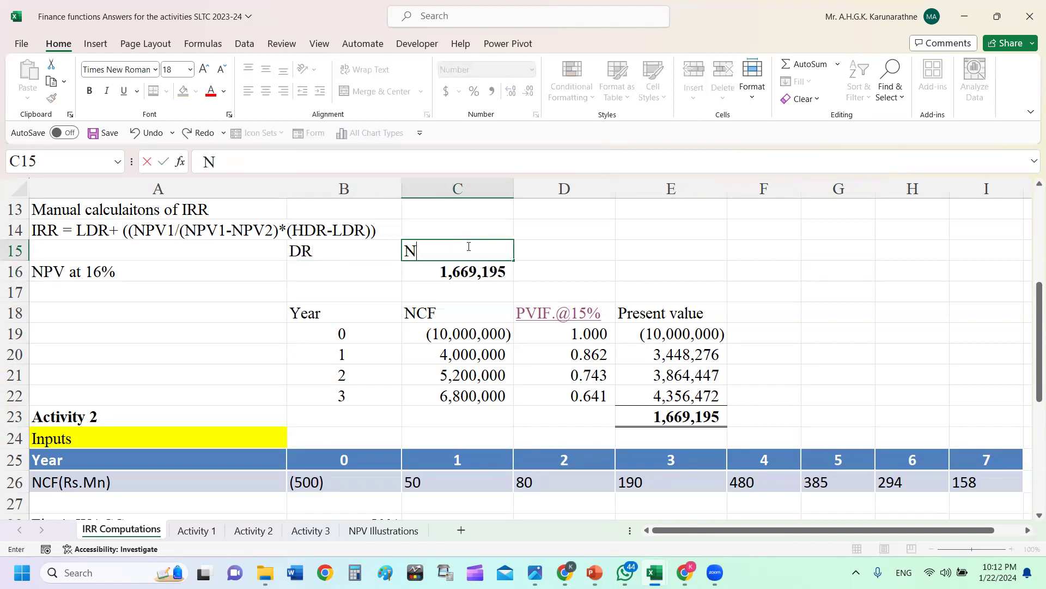
left_click(623, 279)
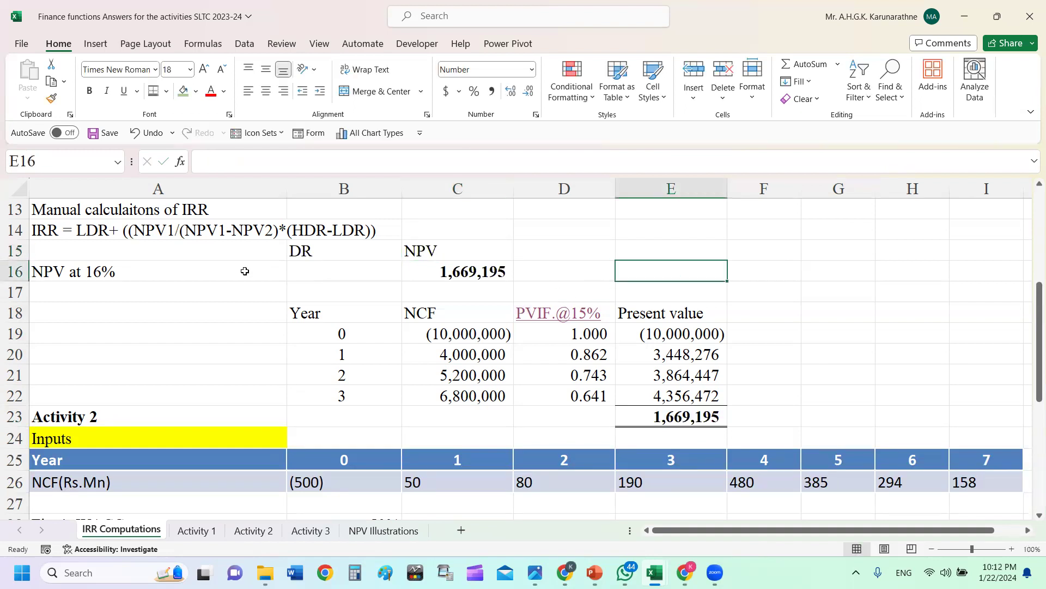
- Insert a blank row above the row containing the DR and NPV headings
left_click(21, 250)
right_click(22, 251)
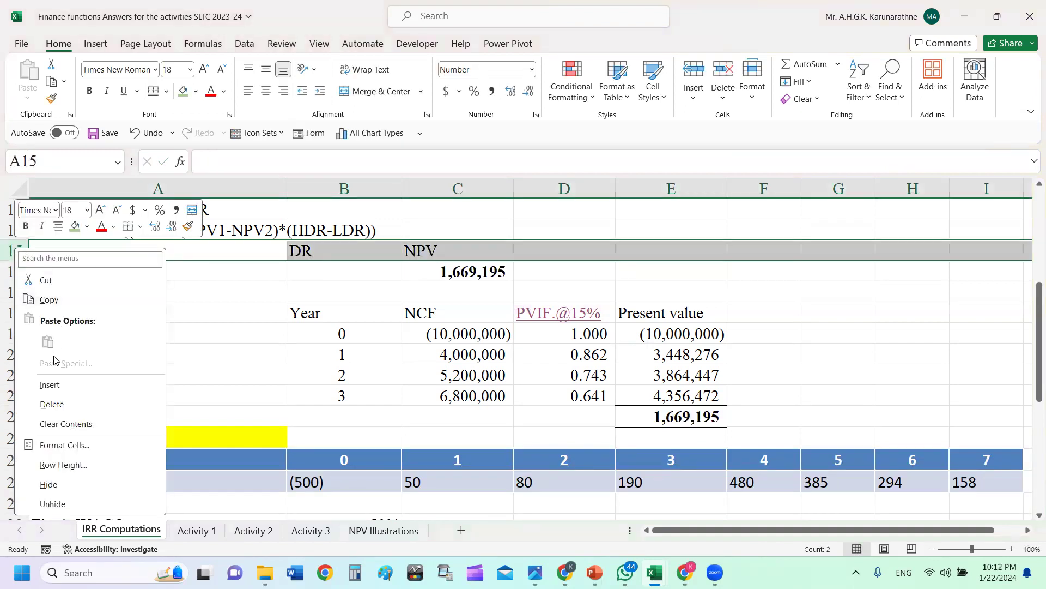
left_click(50, 385)
- Center and bold the DR and NPV headings in B16:C16, and remove the bold from the NPV value in C17
left_click_drag(345, 270, 419, 270)
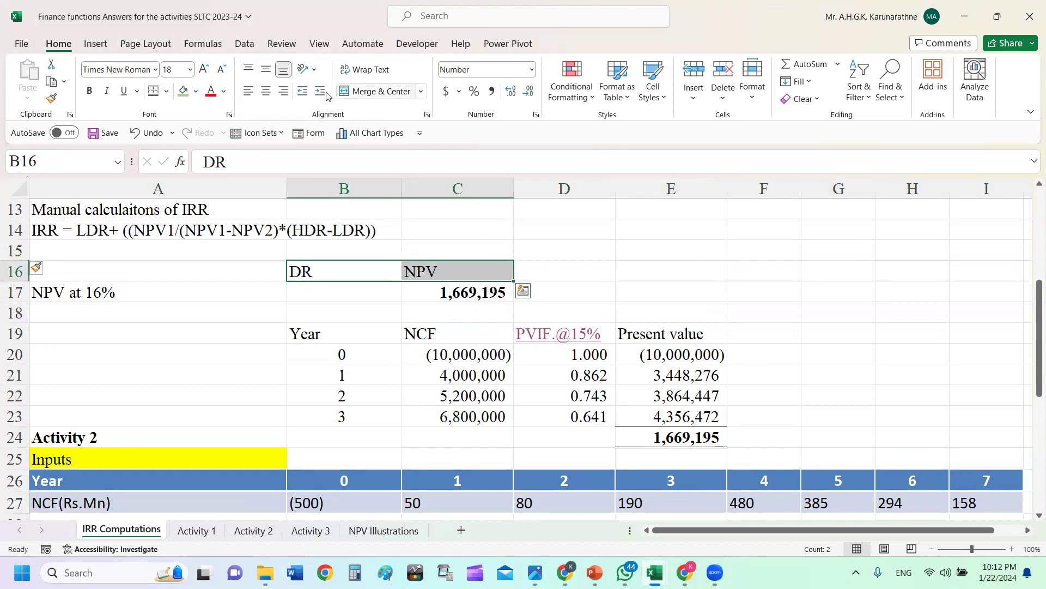
left_click(265, 91)
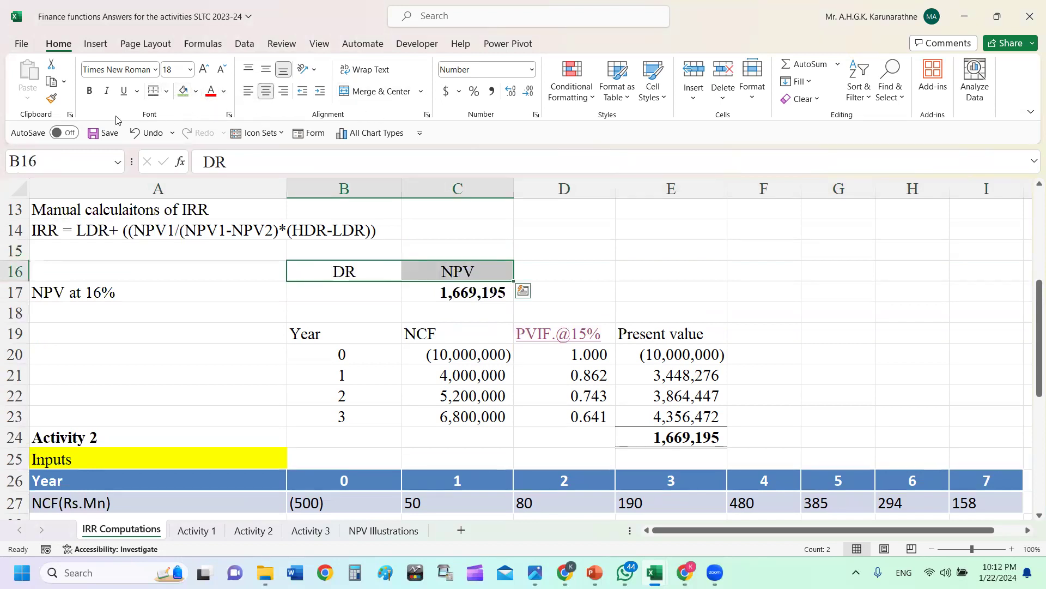
left_click(90, 90)
left_click(337, 271)
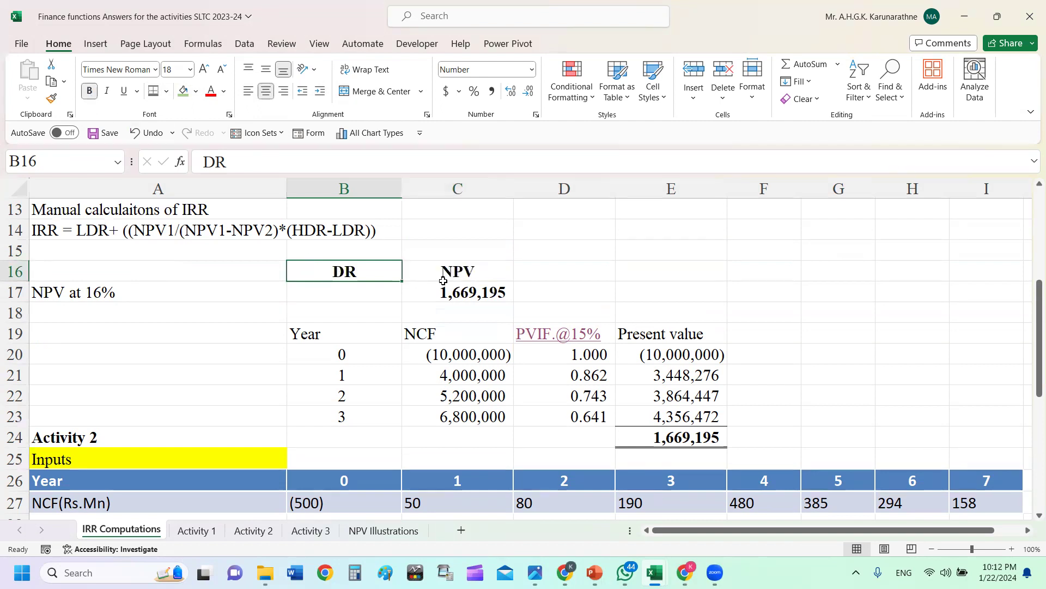
left_click(458, 271)
left_click(458, 292)
left_click(89, 91)
- Enter .16 in B17 as the first discount rate, formatted as a percentage and centered
left_click(335, 289)
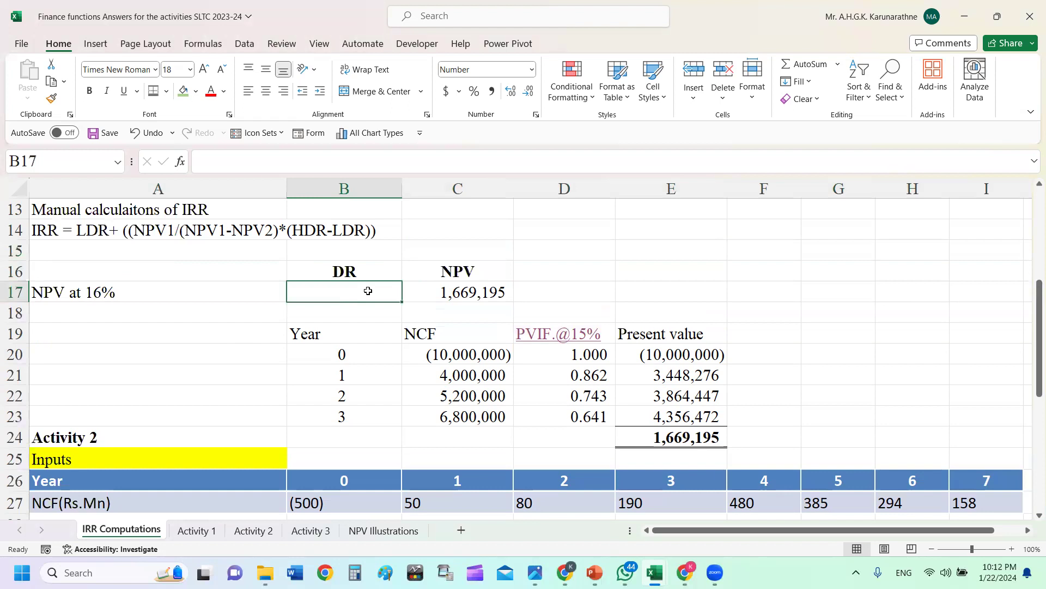
type(".16")
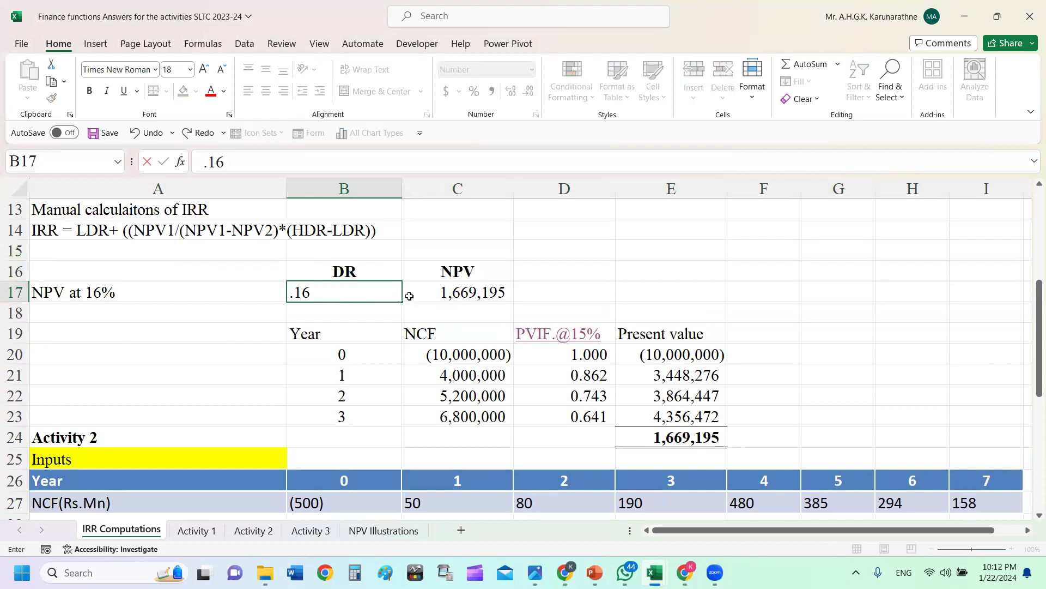
left_click(701, 275)
left_click(355, 296)
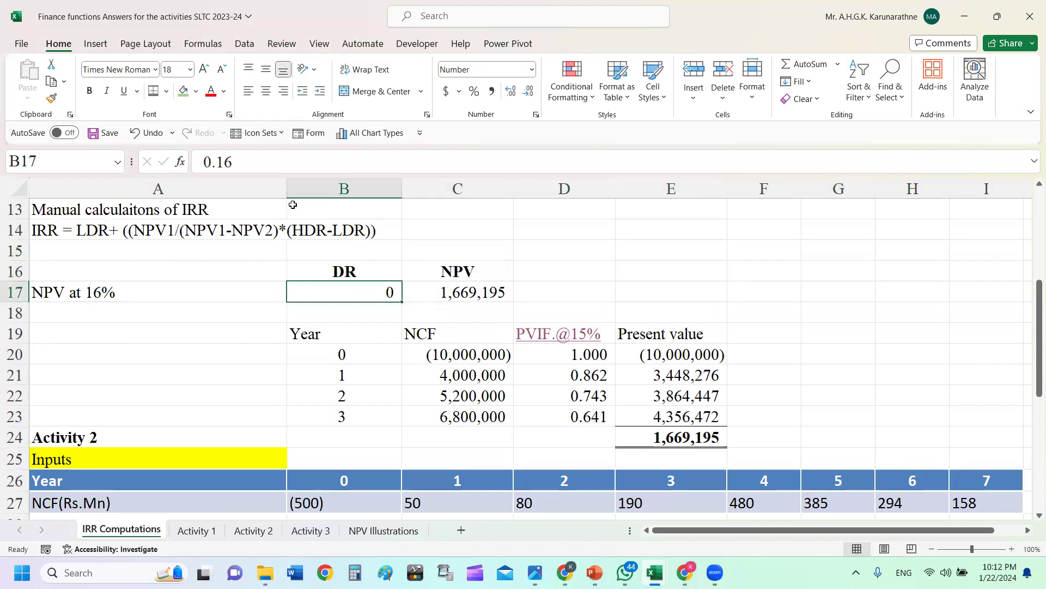
left_click(475, 91)
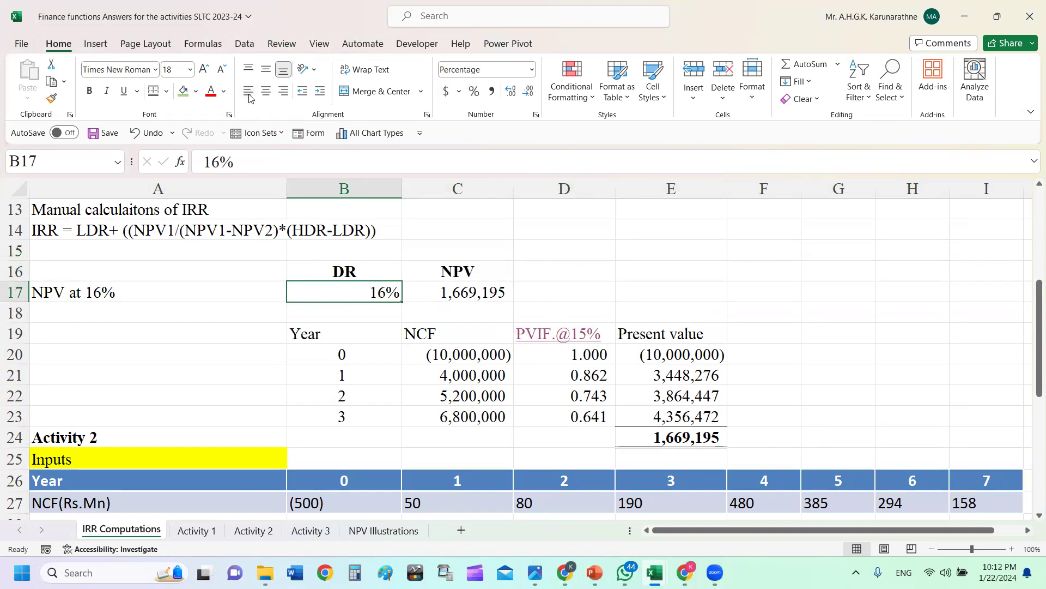
left_click(266, 91)
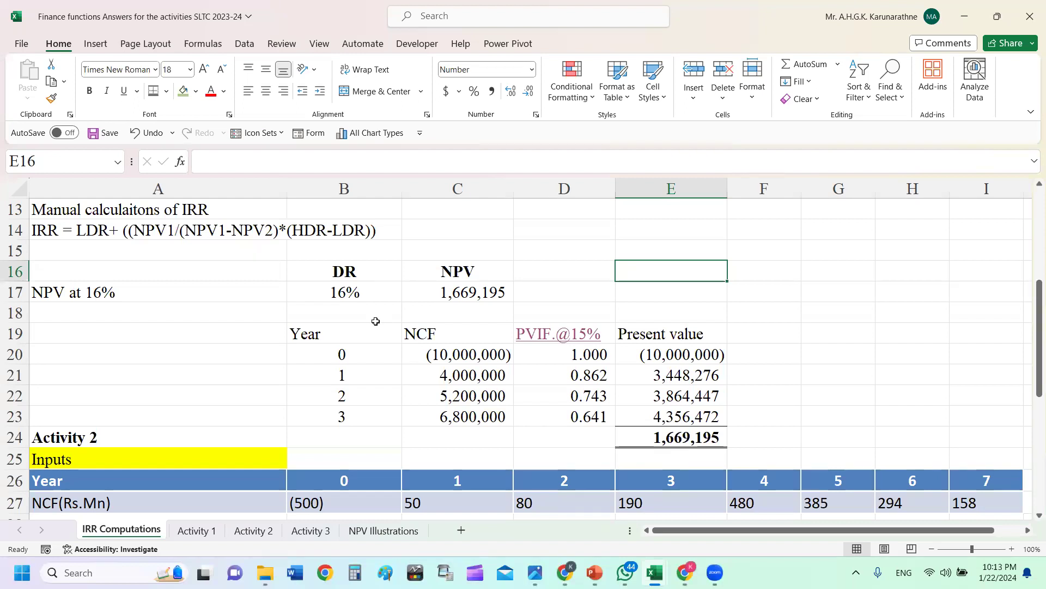
- Enter .3 in B18 as the second discount rate, formatted as a percentage and centered
left_click(346, 313)
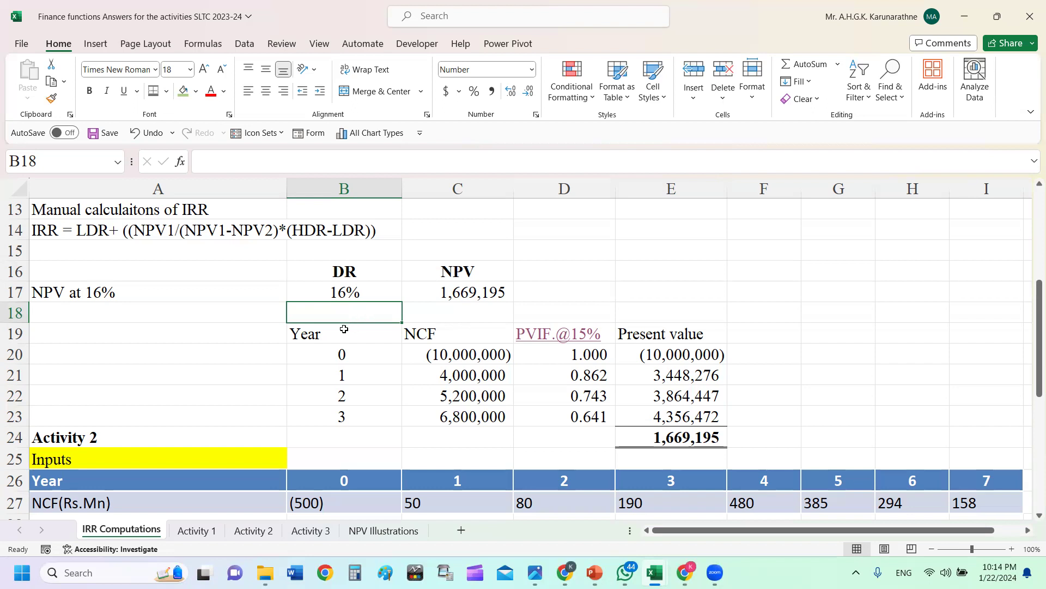
type(".3")
key("Return")
key("Up")
left_click(474, 91)
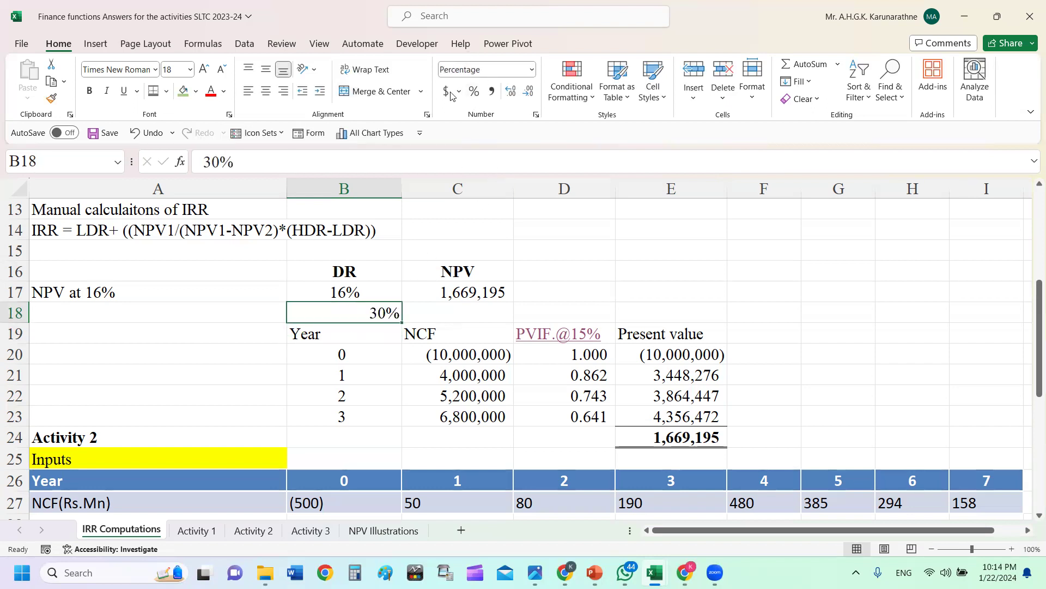
left_click(266, 92)
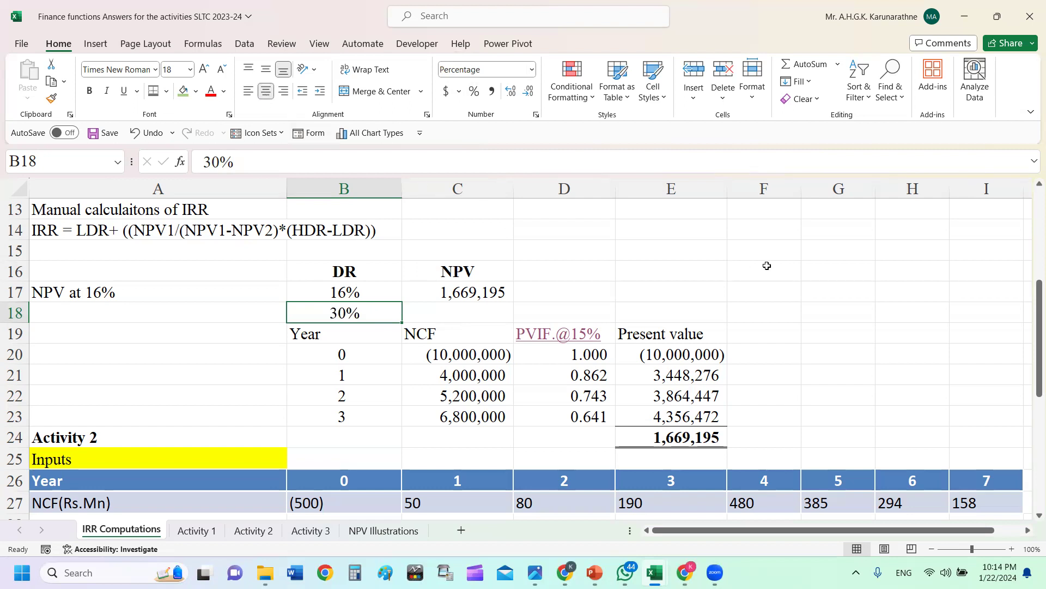
left_click(767, 265)
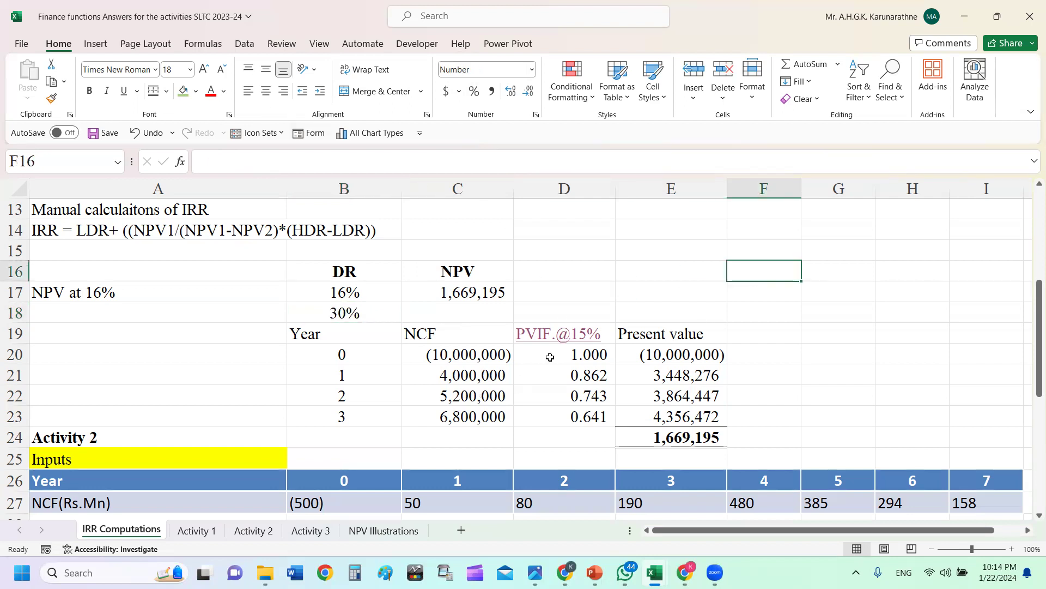
- Copy the present value table in B19:E24 and paste the copy starting at G19
scroll(687, 345, "down", 1)
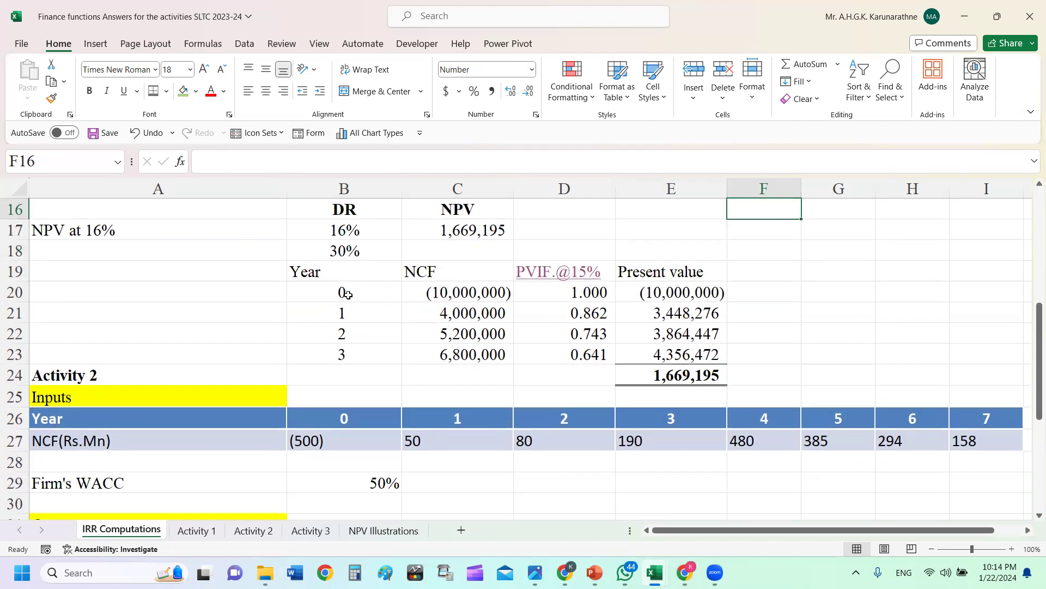
left_click_drag(321, 272, 651, 368)
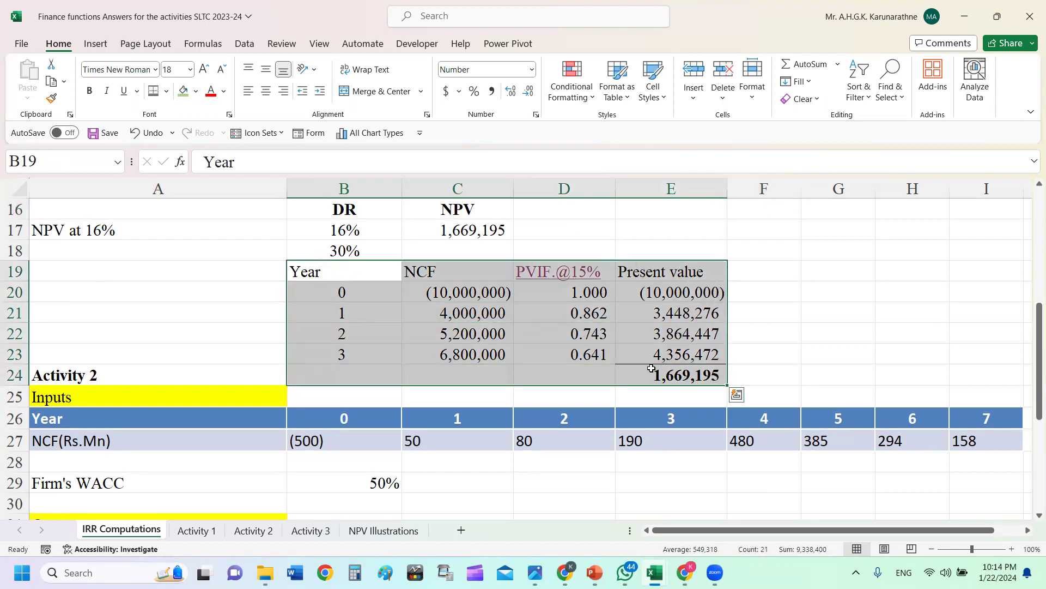
key("ctrl+c")
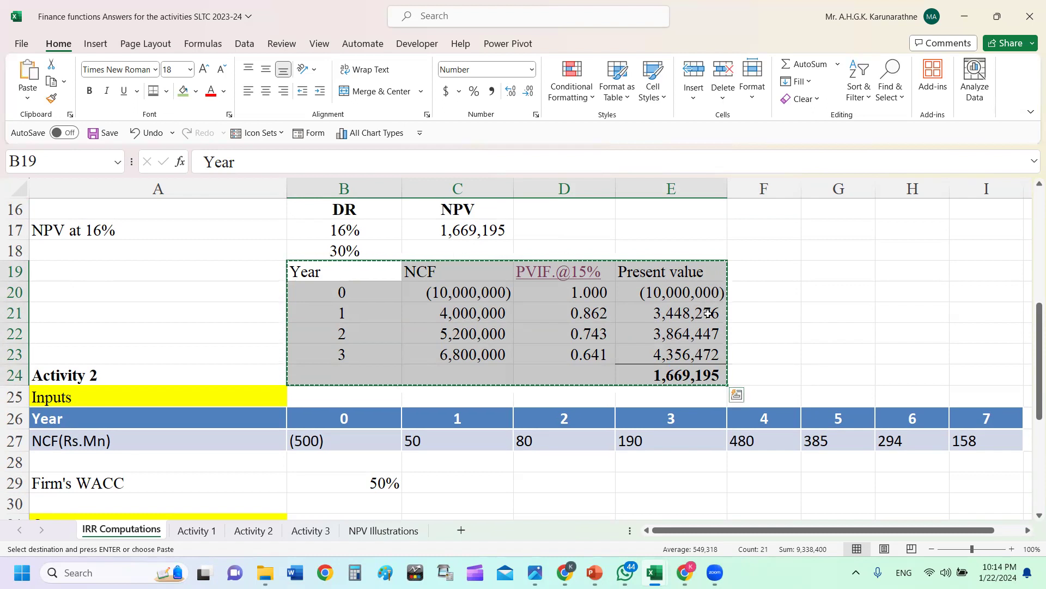
scroll(752, 297, "down", 2)
scroll(785, 299, "up", 4)
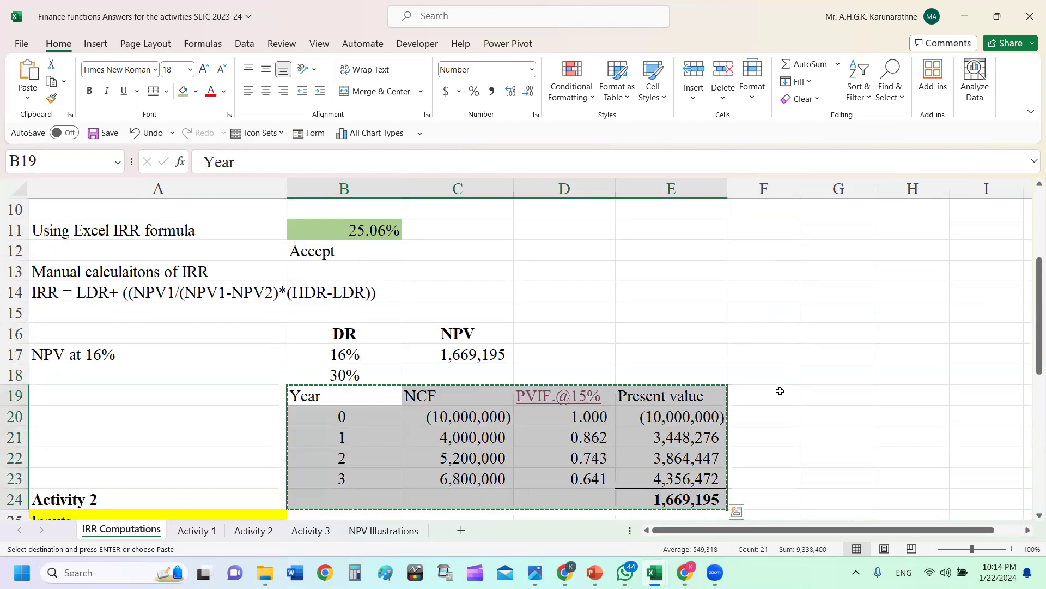
scroll(780, 390, "down", 1)
left_click(827, 334)
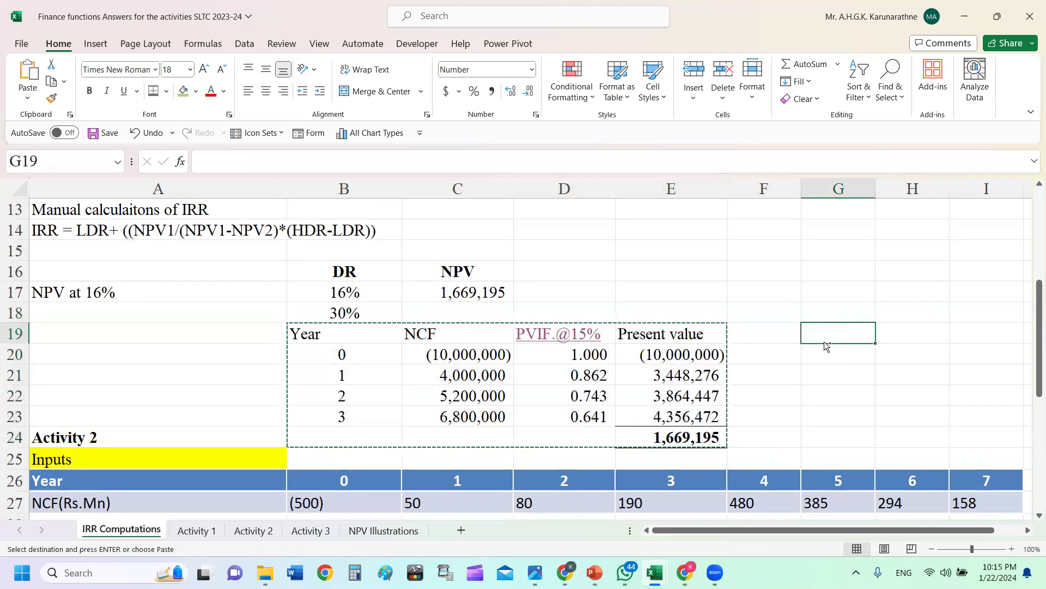
key("ctrl+v")
- Widen columns H and J so the cash flows and present values in the copied table fit
left_click_drag(950, 188, 974, 188)
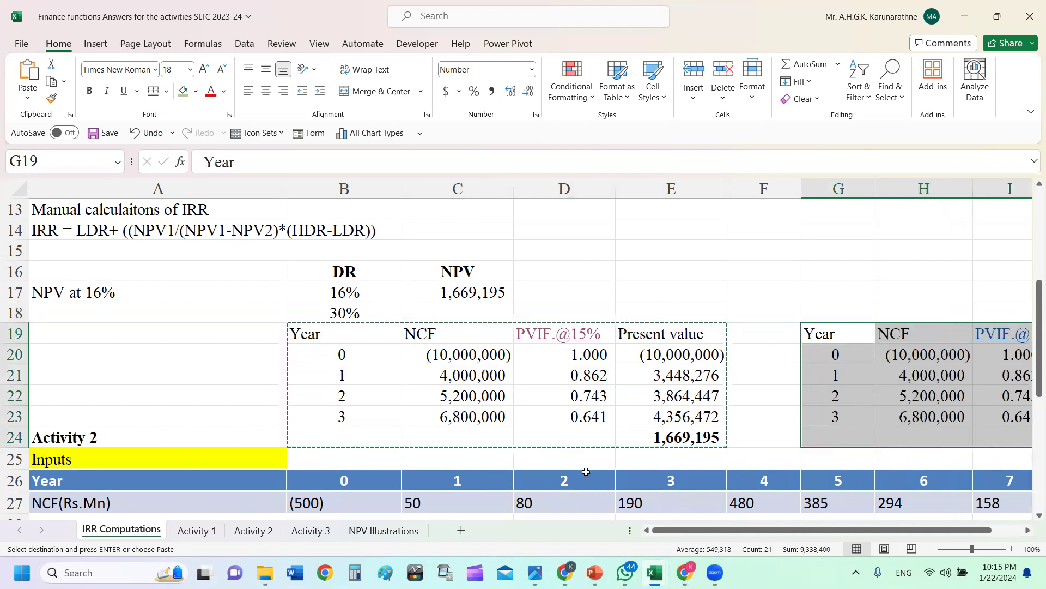
left_click(706, 459)
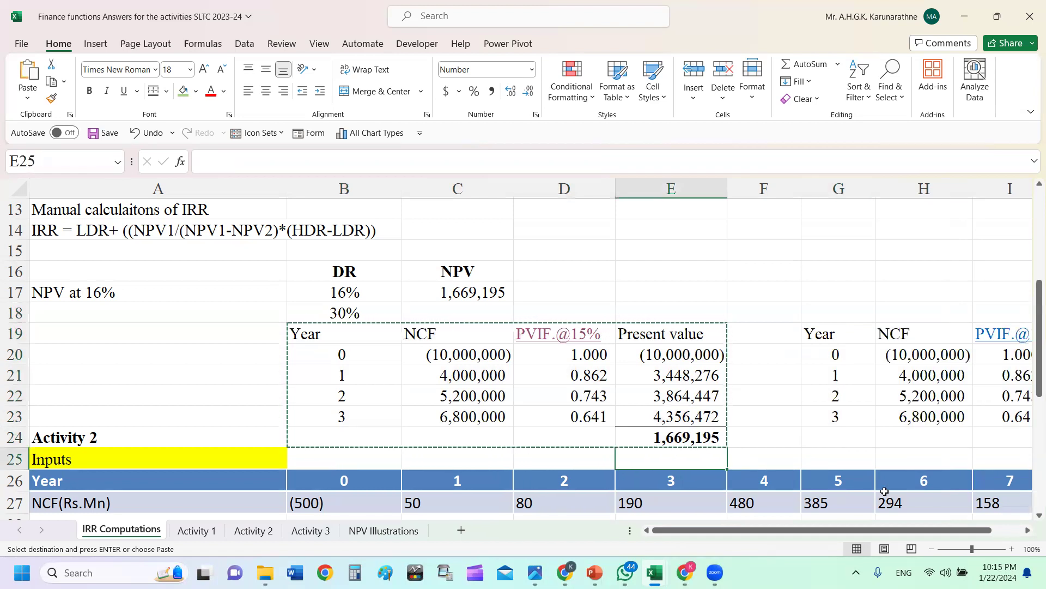
left_click(862, 412)
left_click(848, 454)
key("Right")
key("Right")
key("Right")
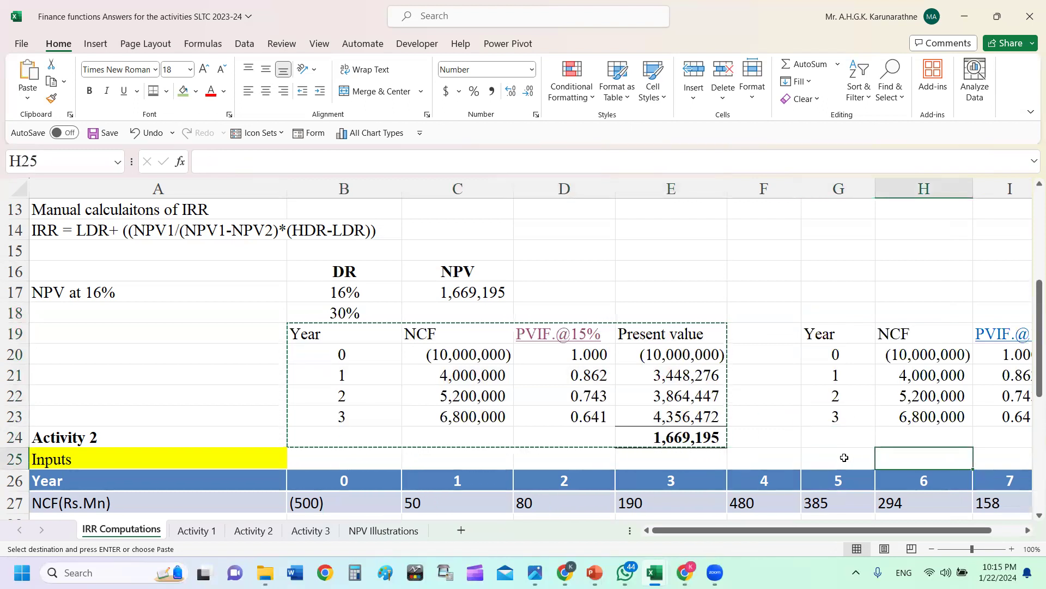
left_click_drag(864, 188, 880, 188)
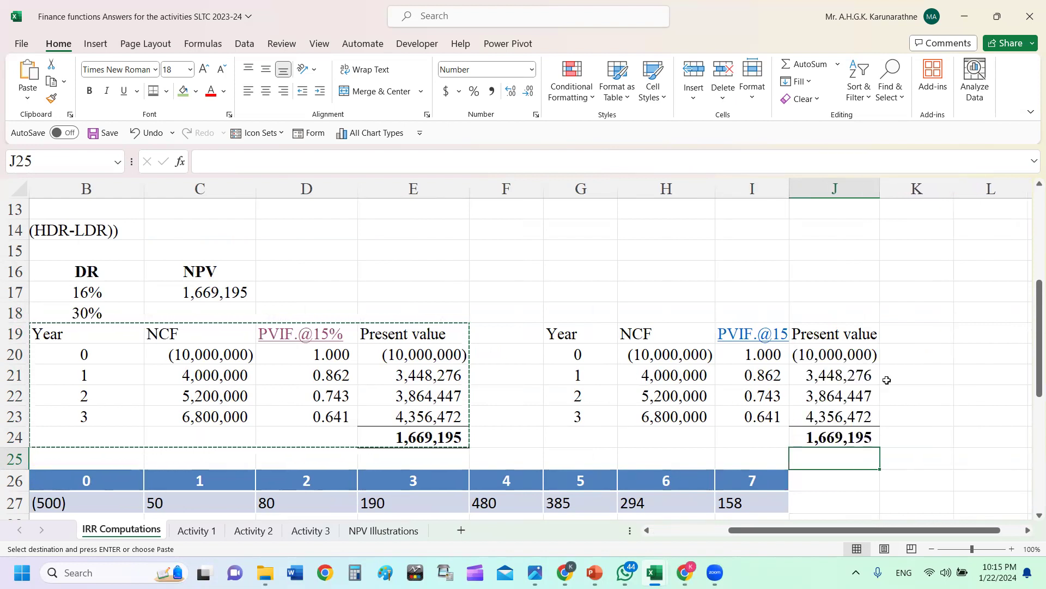
left_click(919, 375)
- Enter the discount factor formula =1/(1+$B$18)^G20 in I20 and fill it down to I23
left_click(760, 353)
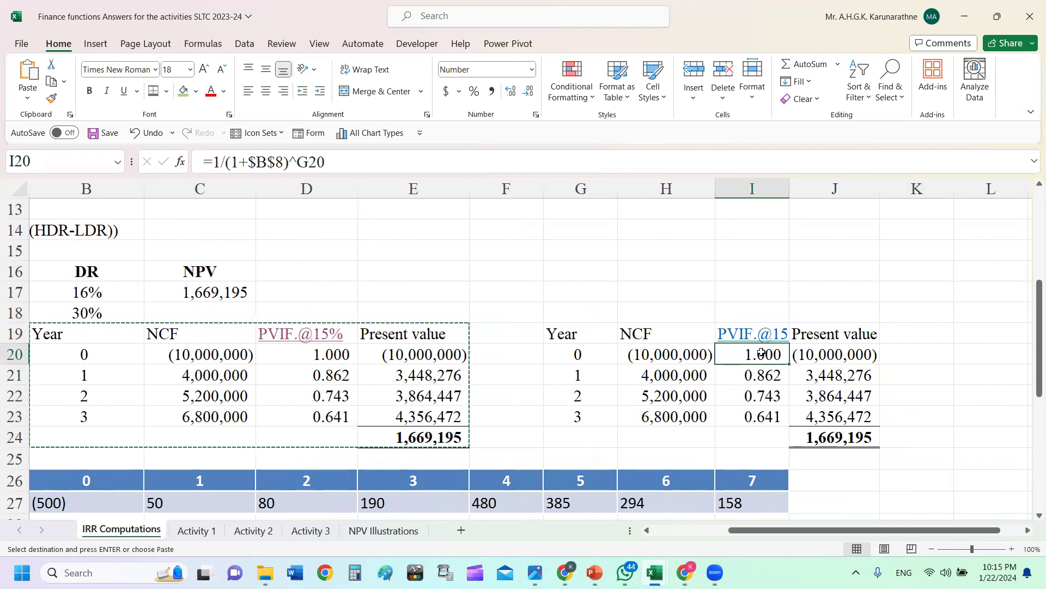
type("=")
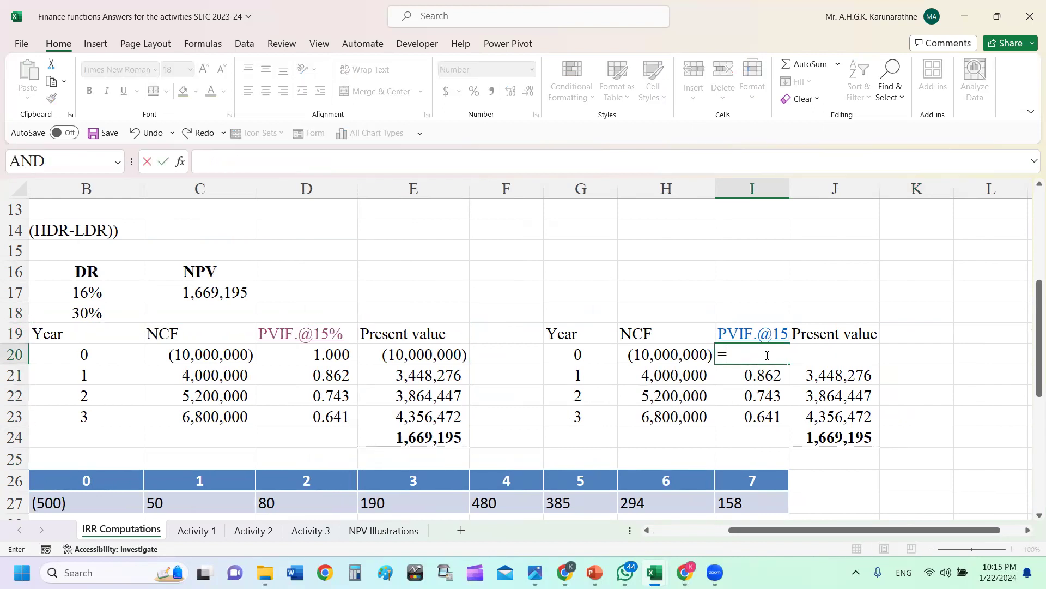
type("1/(1+")
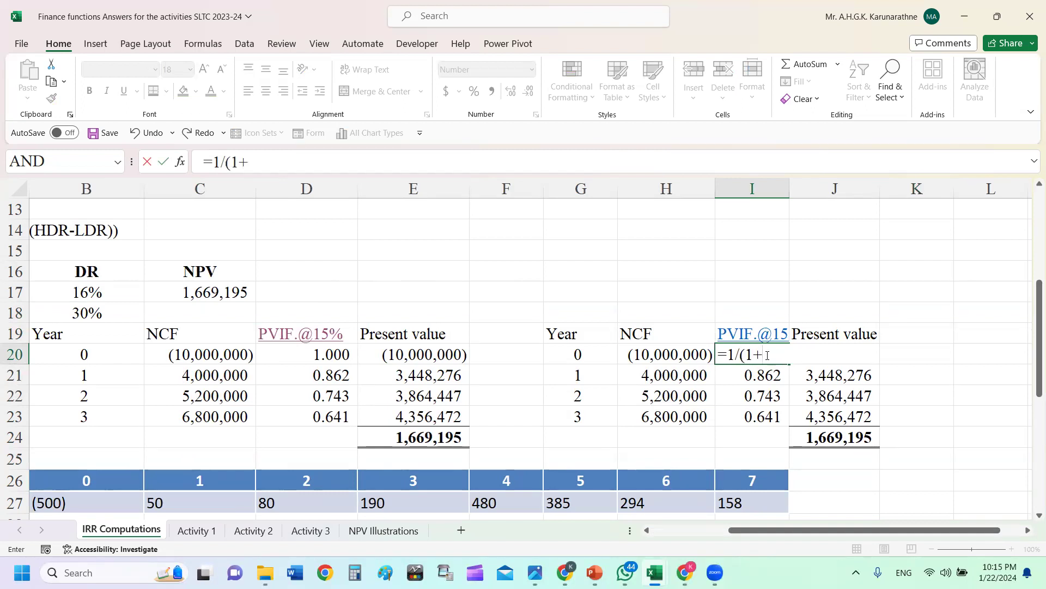
left_click(100, 318)
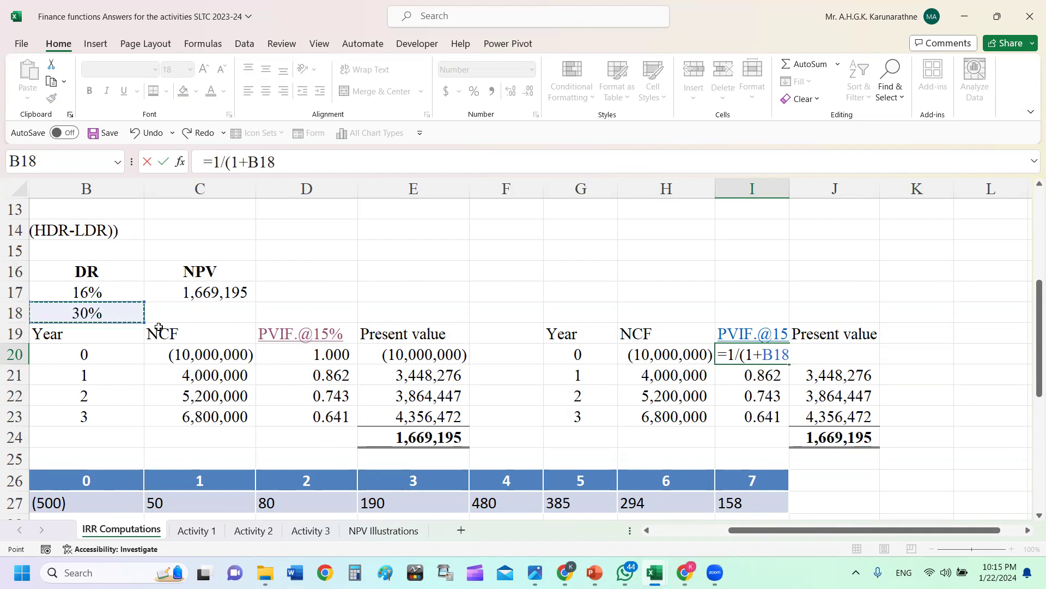
key("F4")
type(")^")
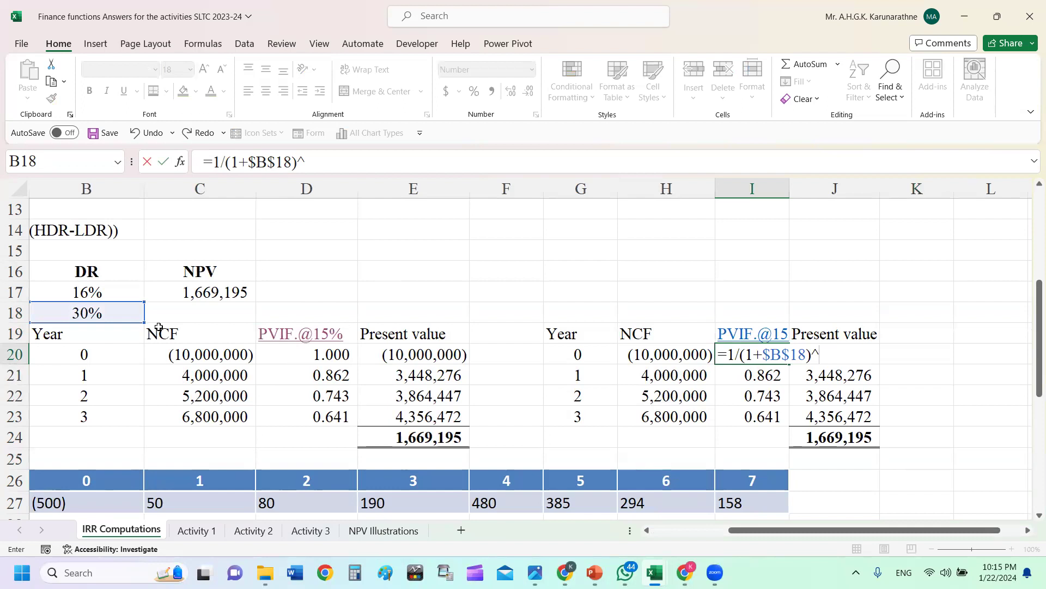
left_click(567, 347)
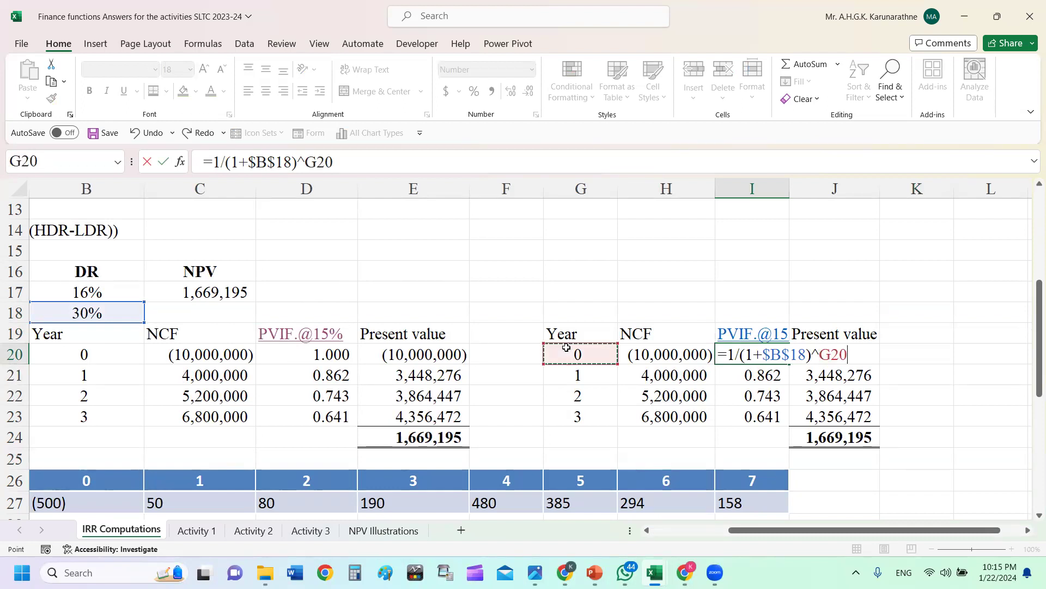
key("Return")
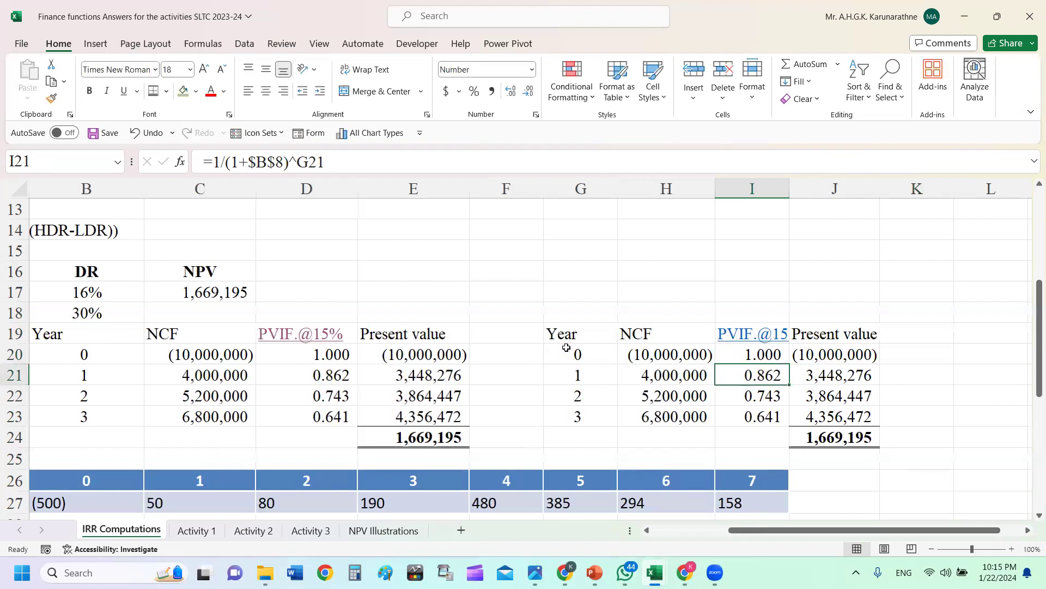
left_click(768, 352)
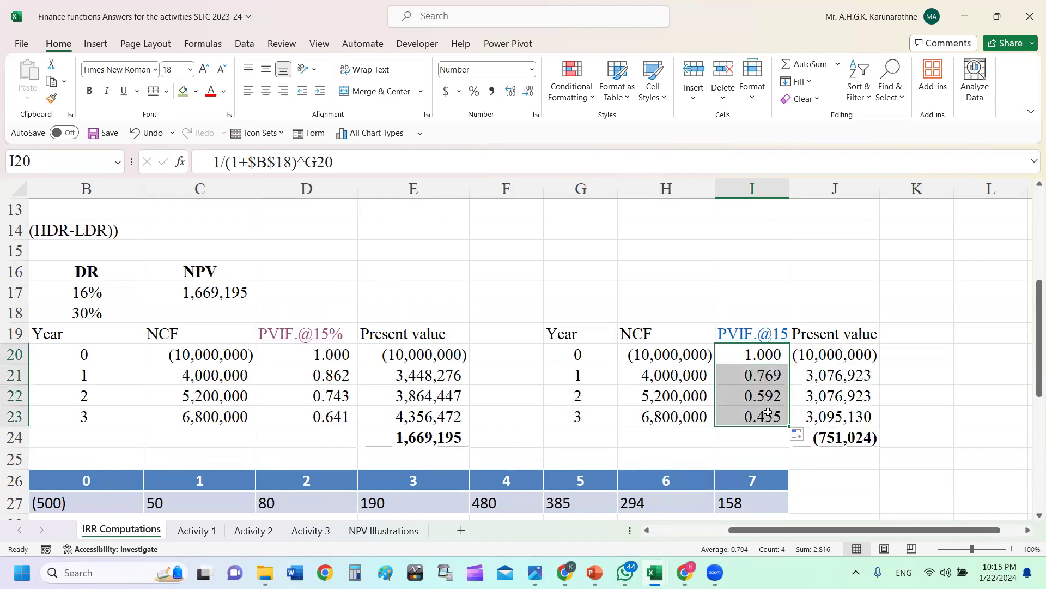
left_click(863, 349)
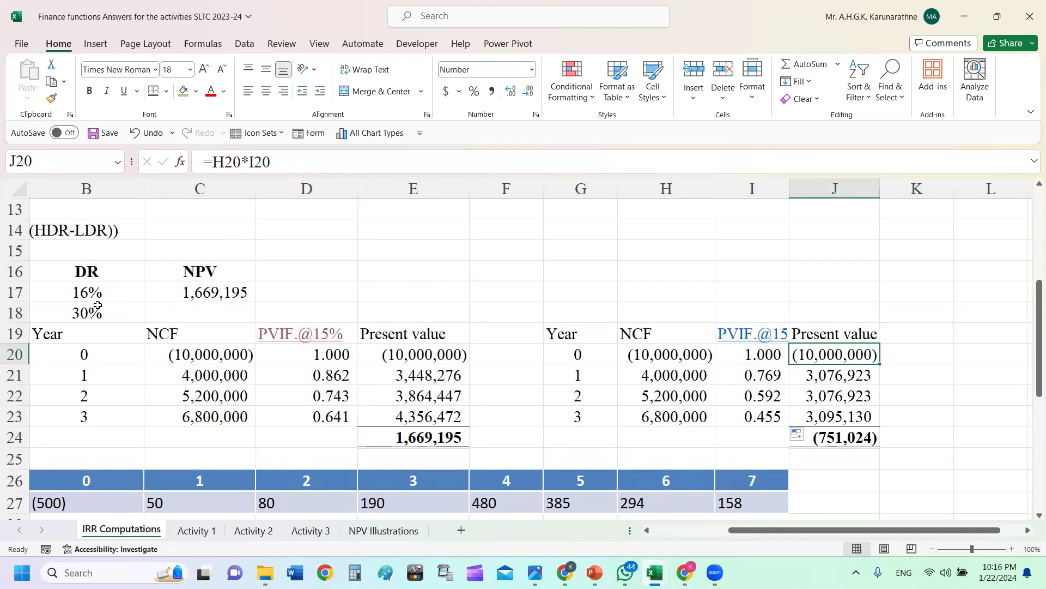
- Link C18, the NPV beside the 30% discount rate, to the copied table's present value total with =J24
left_click(202, 310)
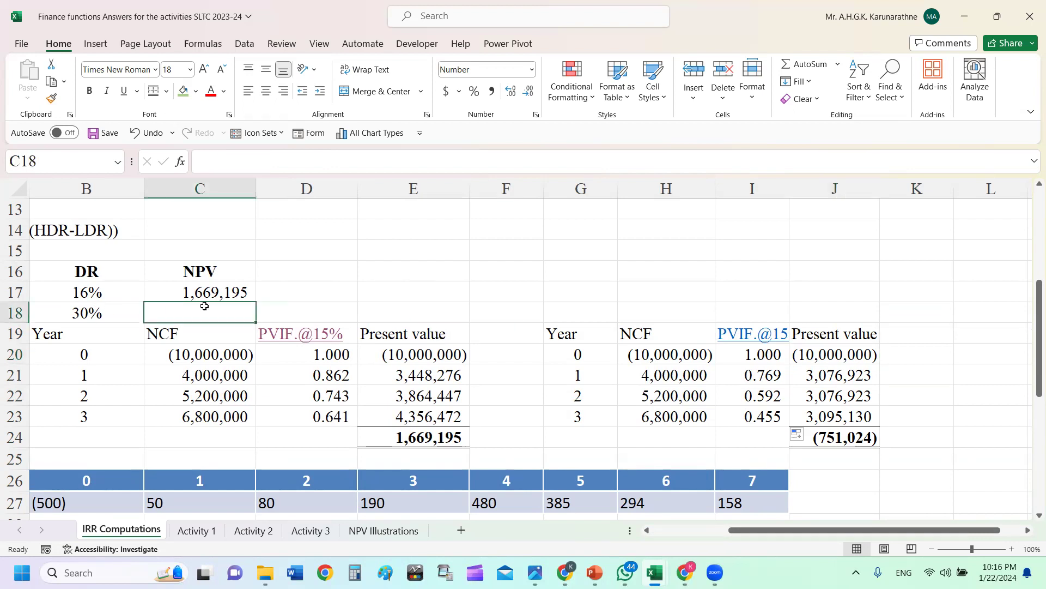
type("=")
left_click(853, 437)
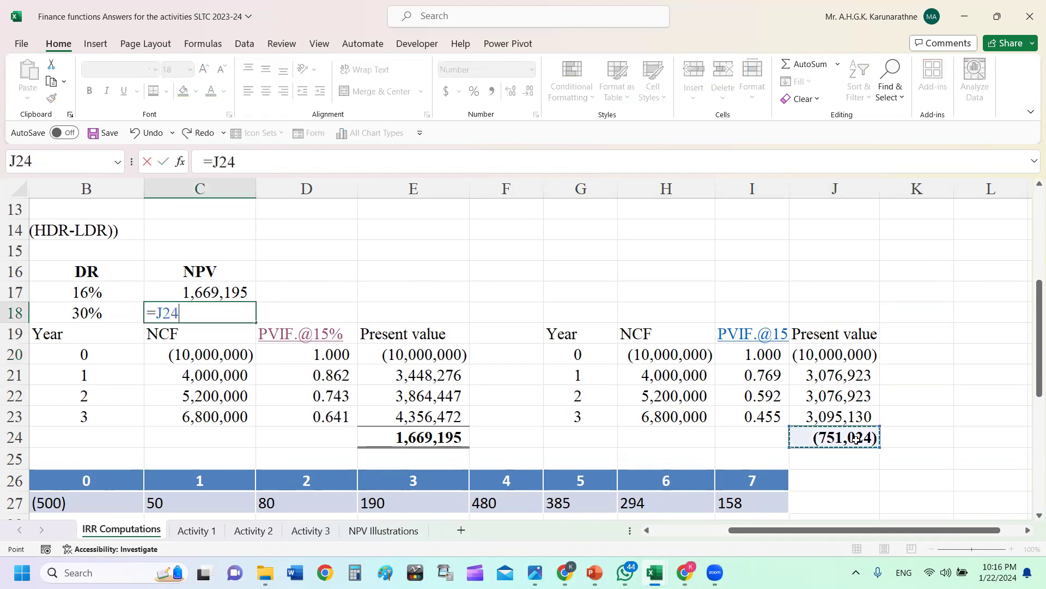
key("Return")
left_click(396, 270)
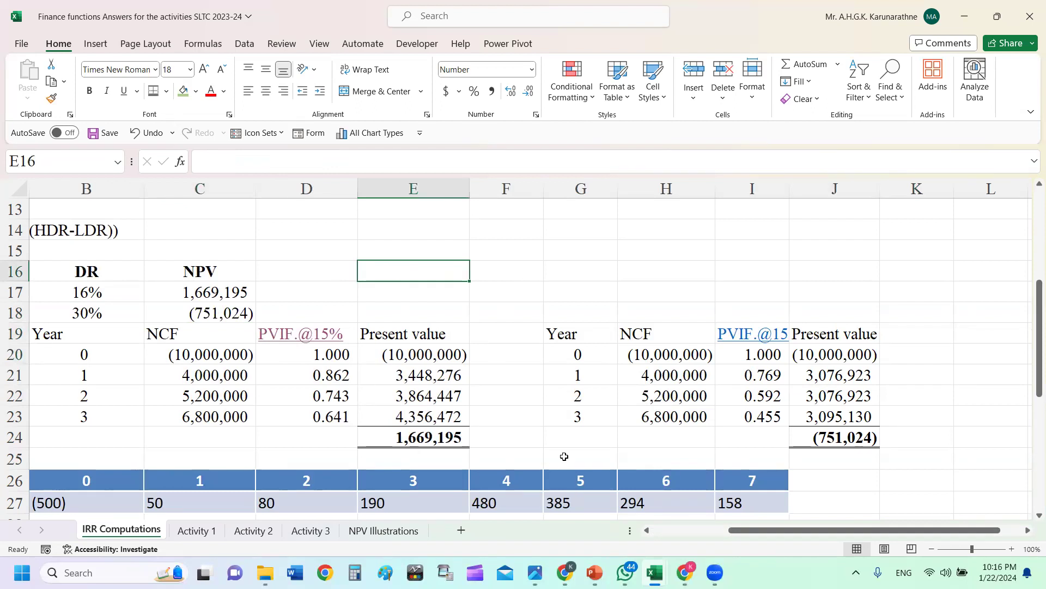
left_click(545, 290)
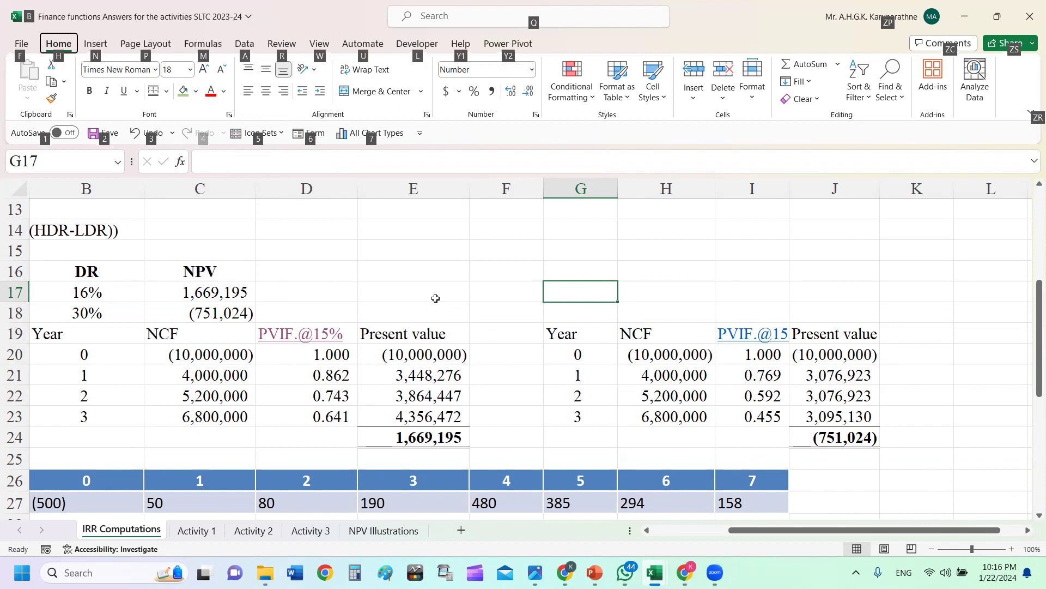
- Shade the discount rate and NPV table in B16:C18 with the green fill colour
key("Left")
key("Left")
key("Left")
key("Left")
key("Left")
key("Left")
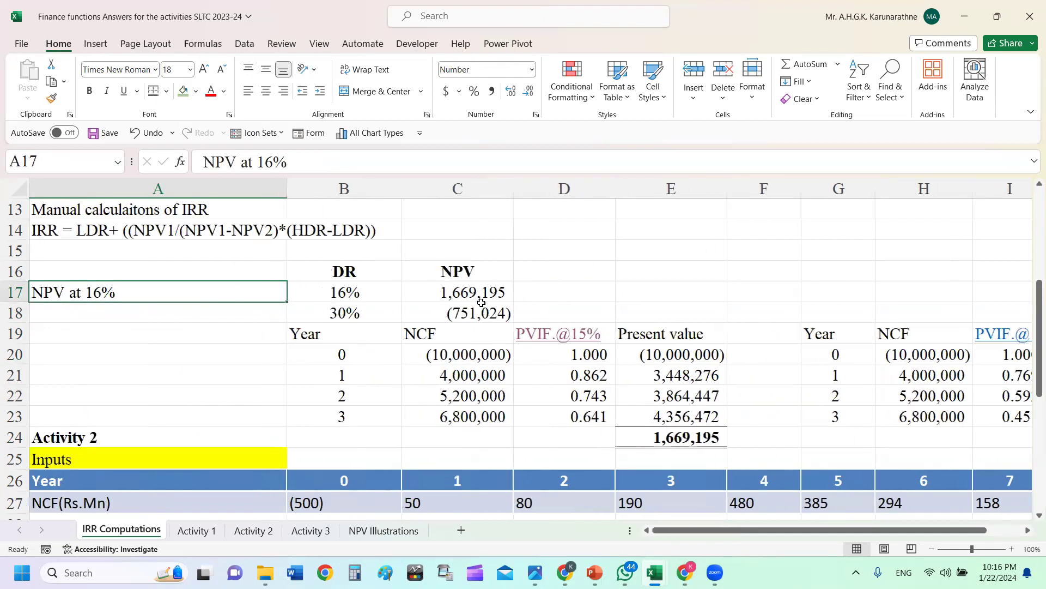
left_click_drag(321, 265, 484, 310)
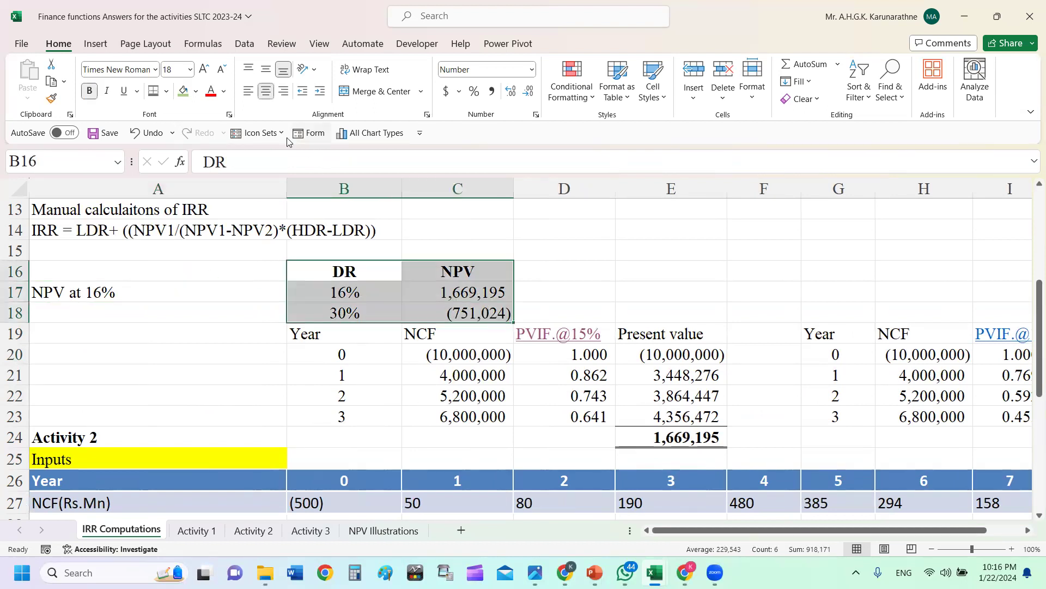
left_click(183, 91)
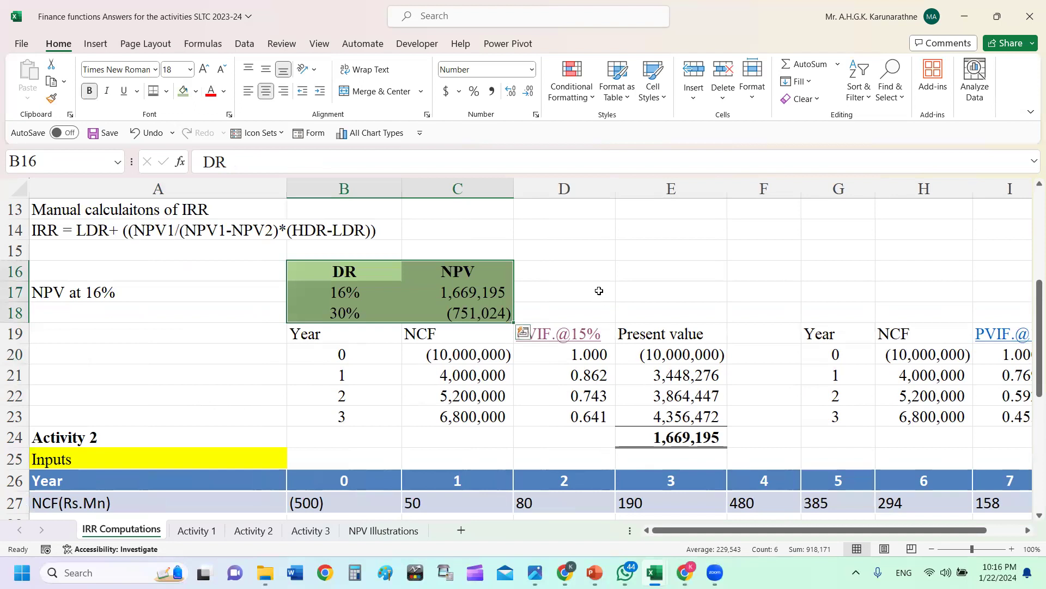
left_click(584, 271)
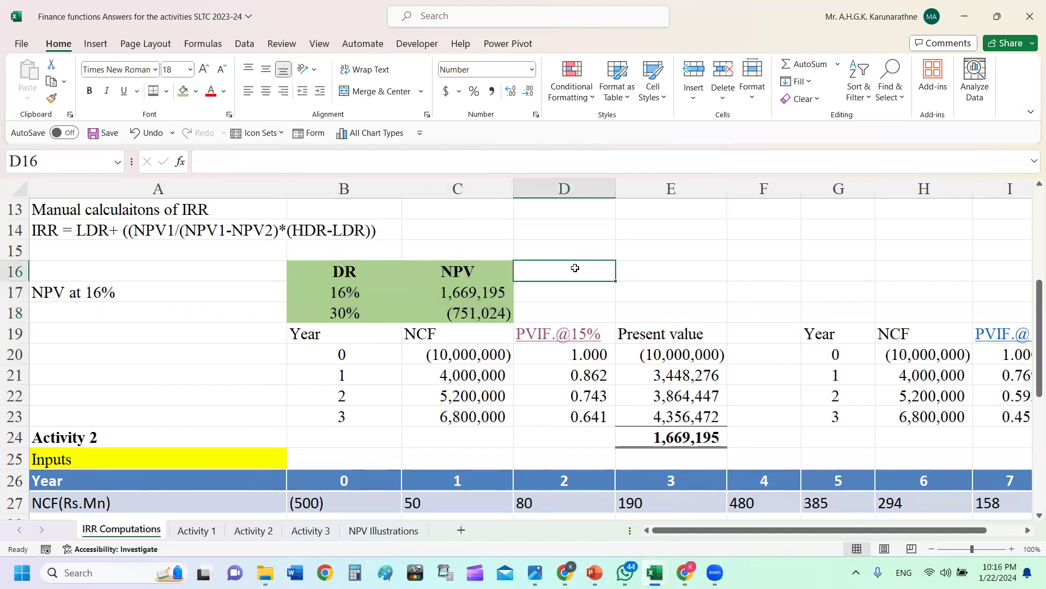
- Re-enter the IRR formula =IRR(C4:C7) in B11, covering the project's net cash flows
scroll(578, 276, "up", 2)
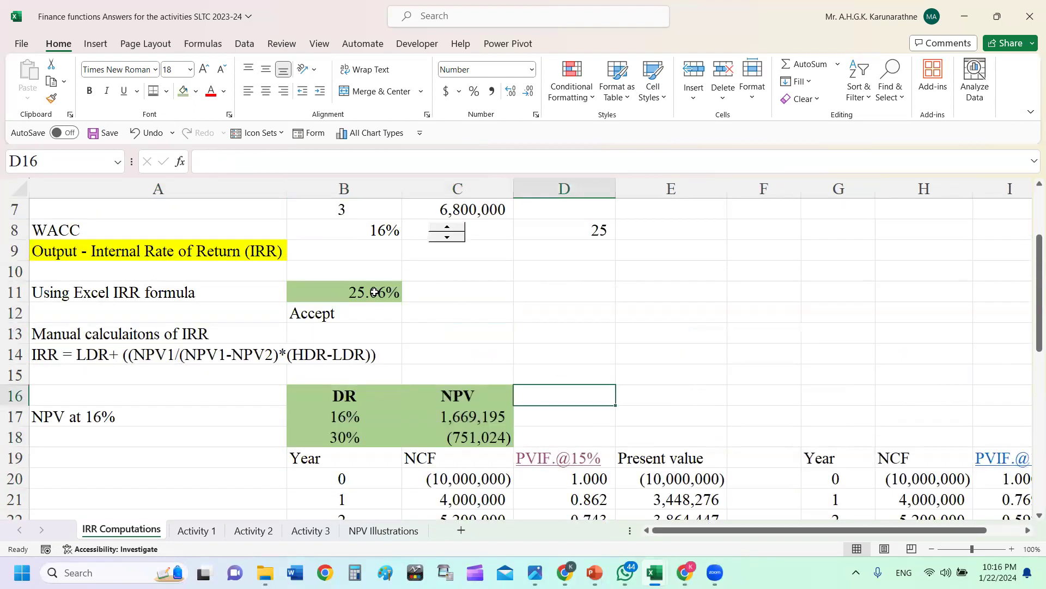
left_click(393, 294)
scroll(486, 319, "up", 1)
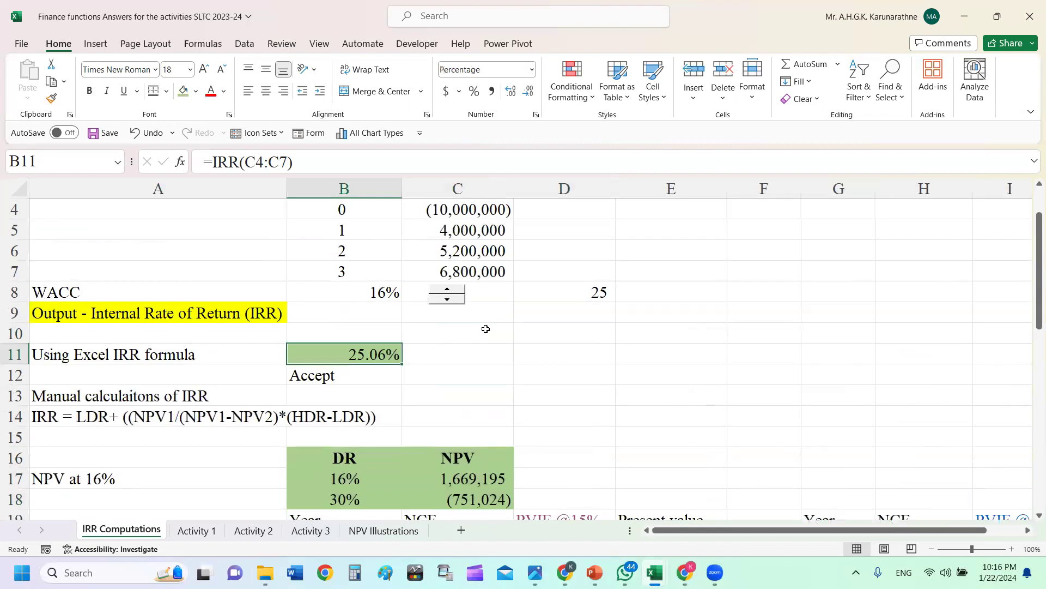
type("=")
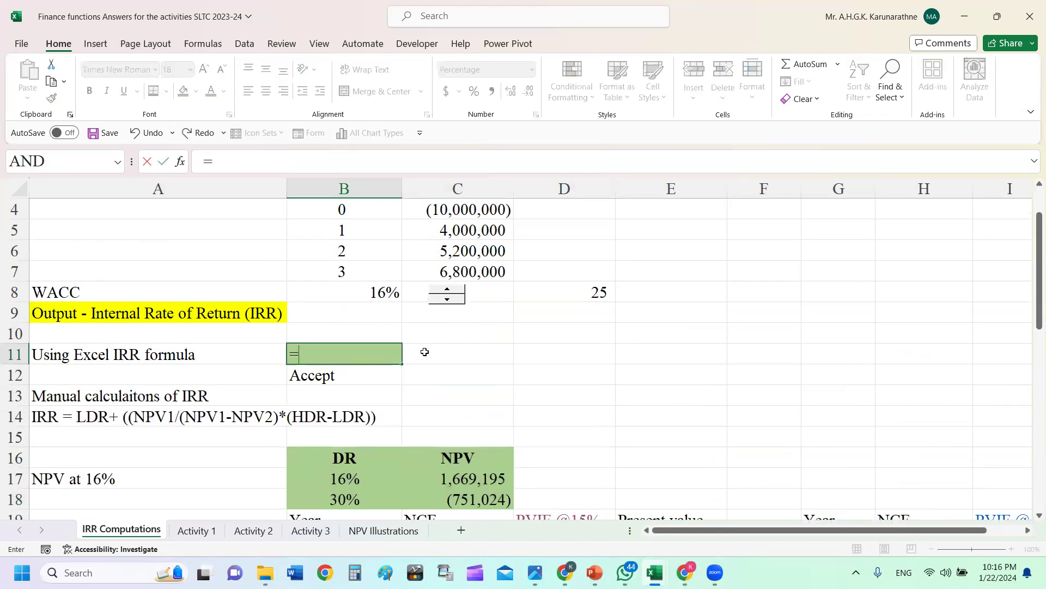
type("irr")
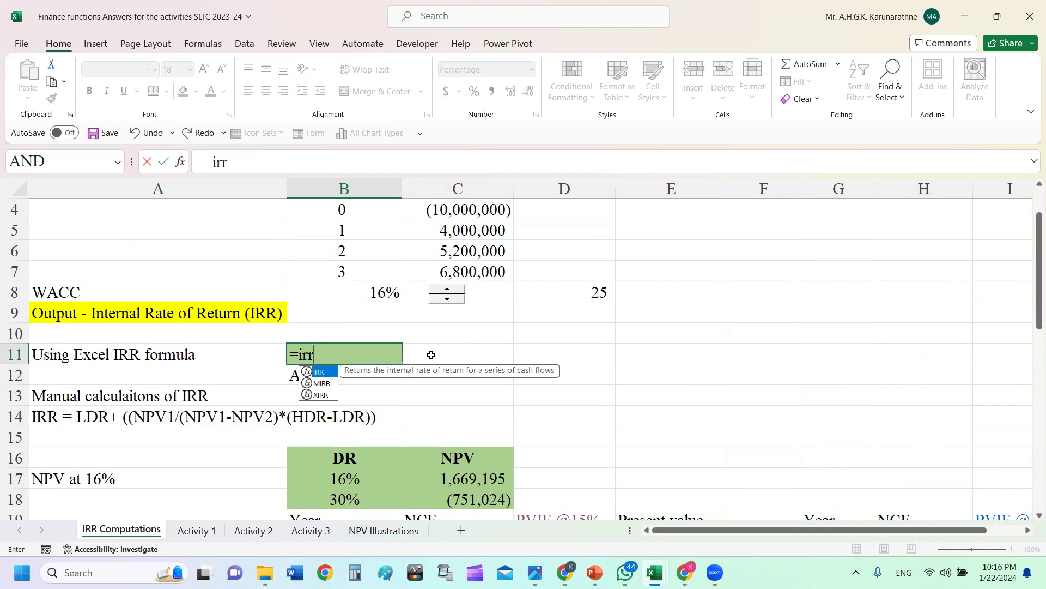
type("(")
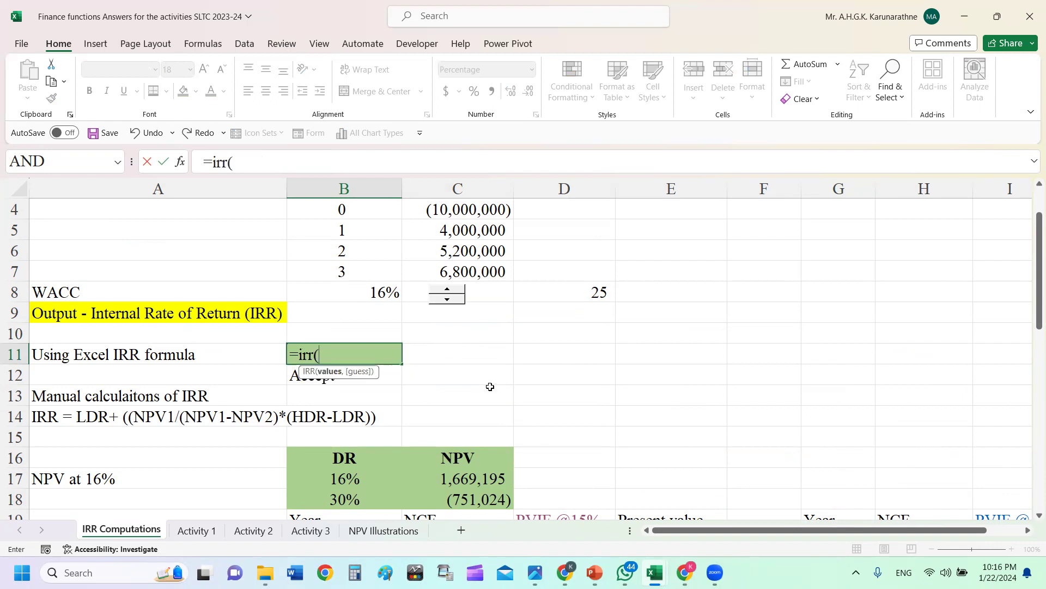
left_click_drag(487, 209, 486, 263)
type(")")
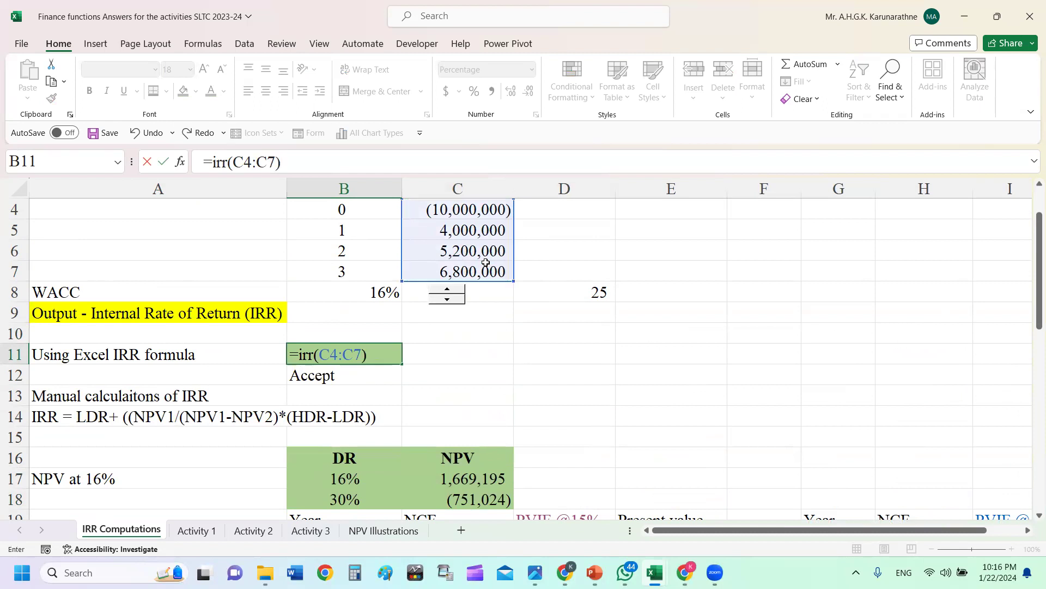
key("Return")
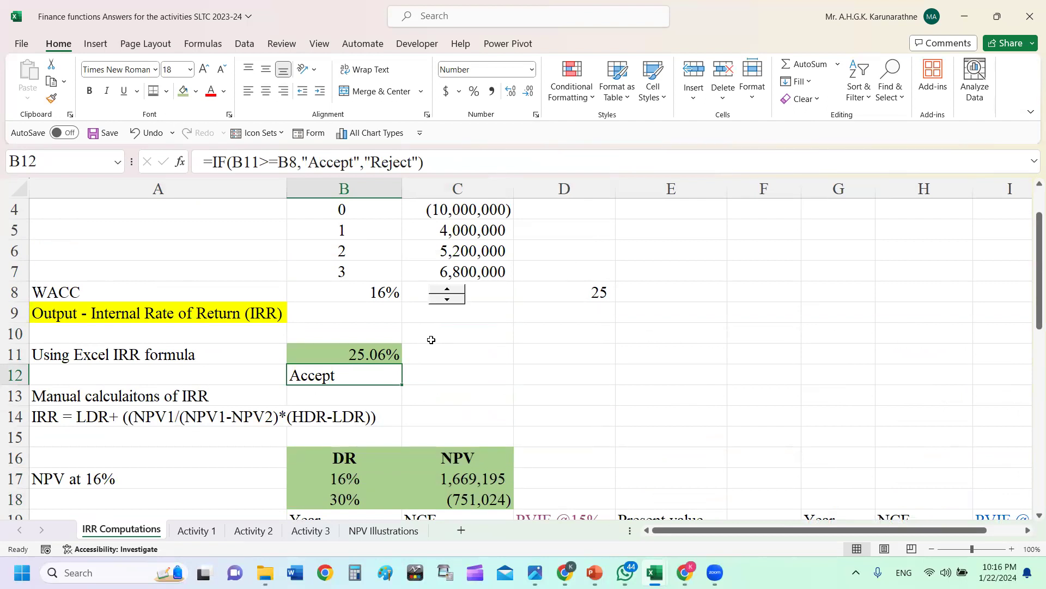
- Review the cash flow inputs, the present value table, the two discount rates with their NPVs, and the manual IRR formula in A14
scroll(432, 340, "up", 1)
left_click_drag(356, 259, 478, 325)
scroll(699, 302, "down", 3)
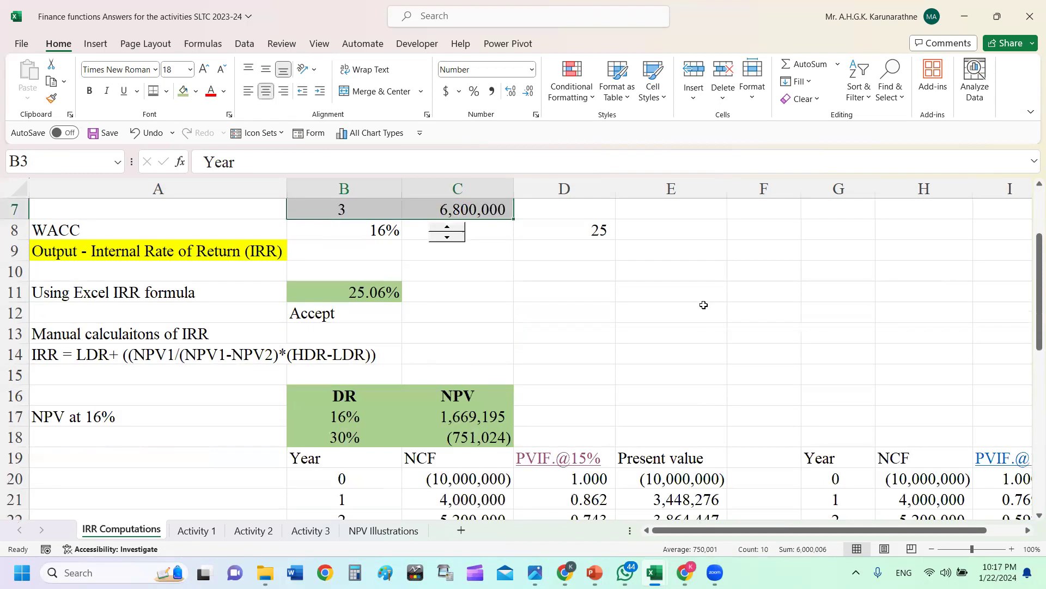
left_click_drag(353, 402, 457, 472)
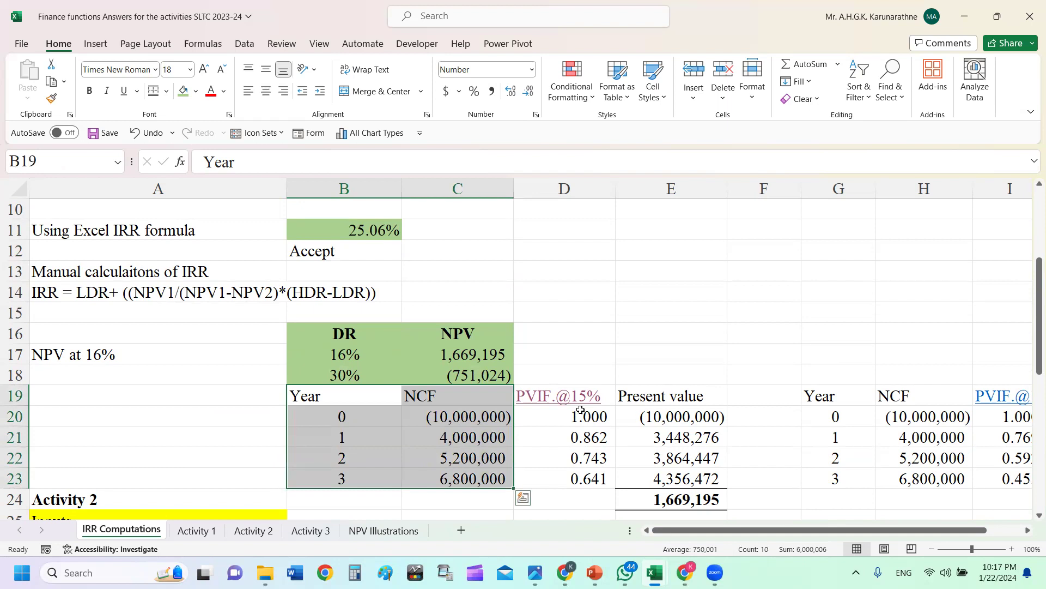
scroll(584, 407, "down", 2)
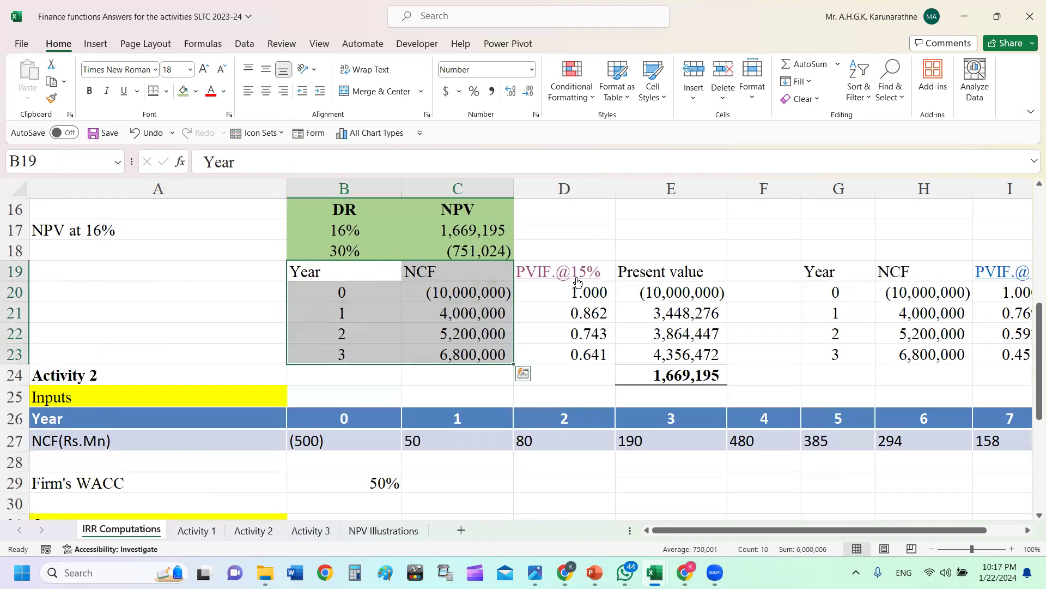
left_click(671, 374)
scroll(673, 376, "up", 1)
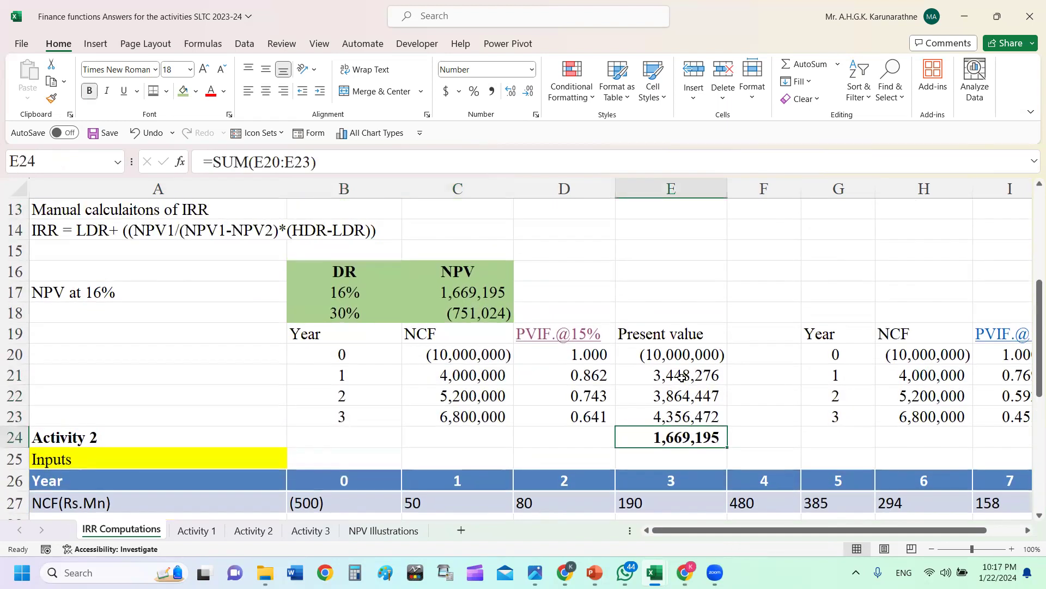
left_click_drag(348, 294, 376, 311)
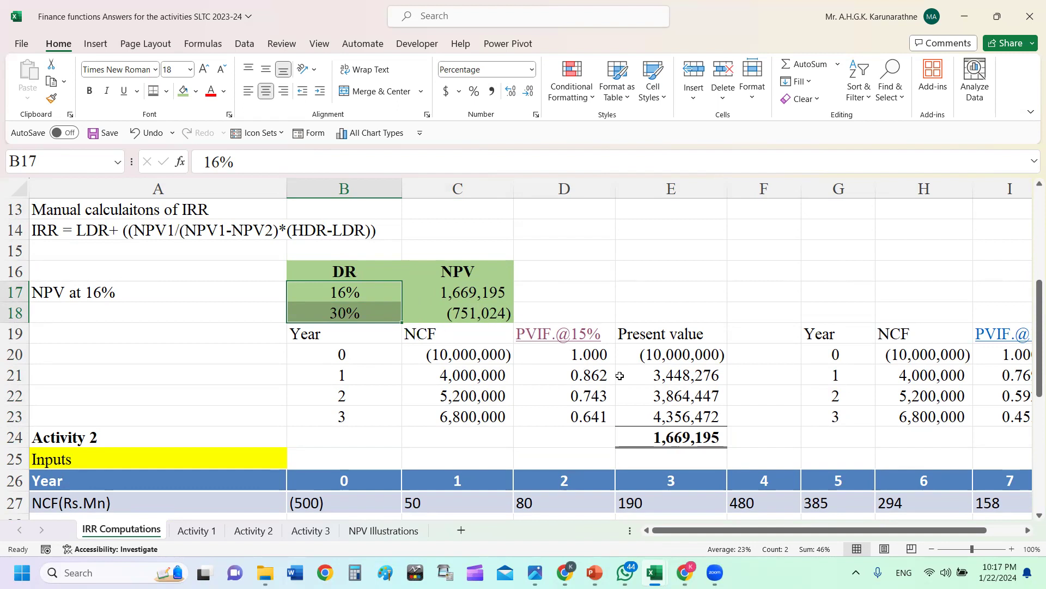
left_click(365, 292)
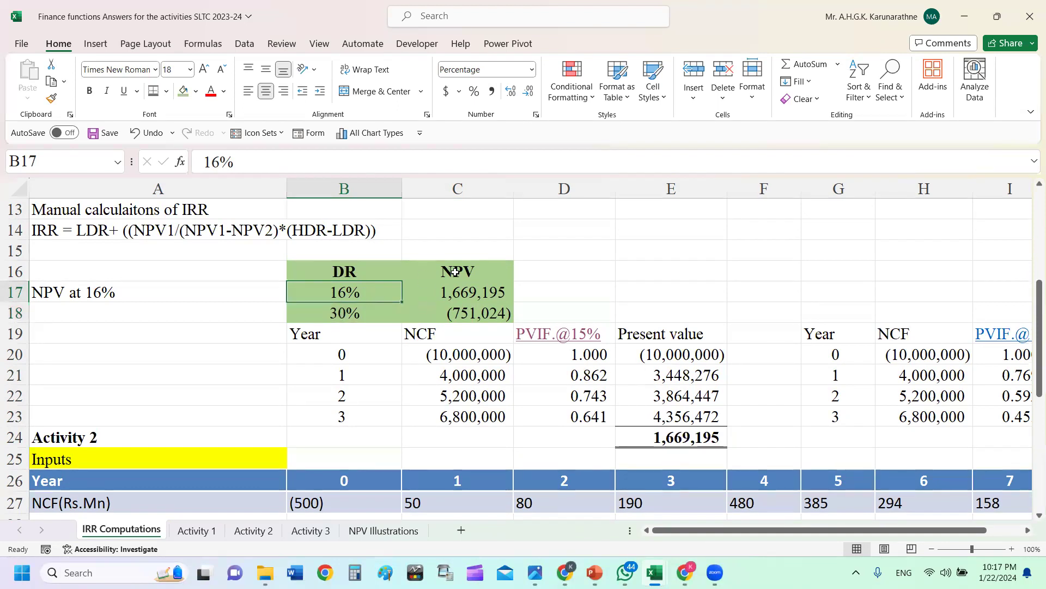
left_click(499, 291)
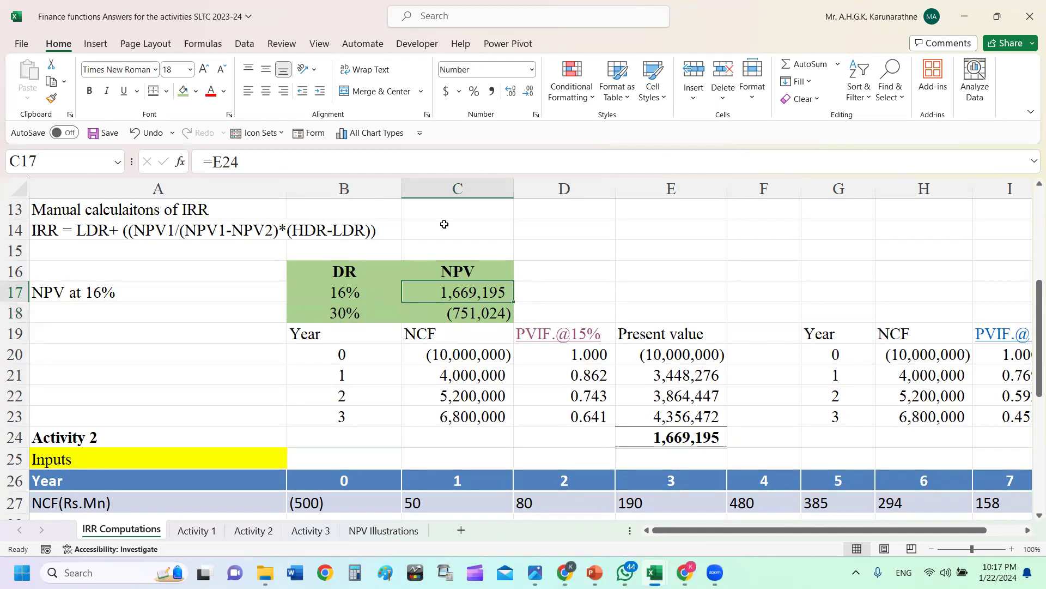
left_click(353, 316)
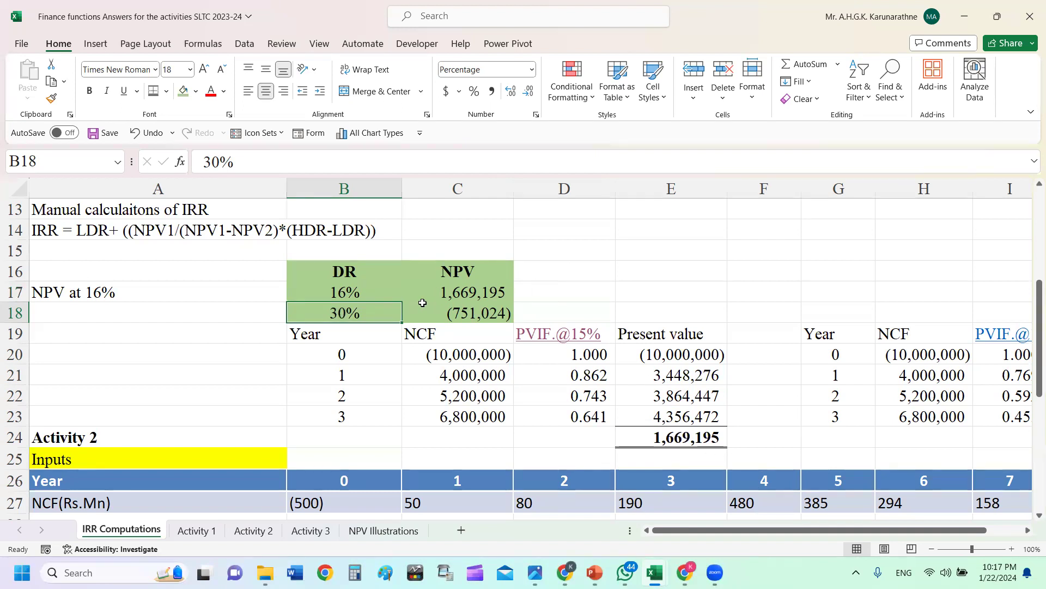
left_click(117, 231)
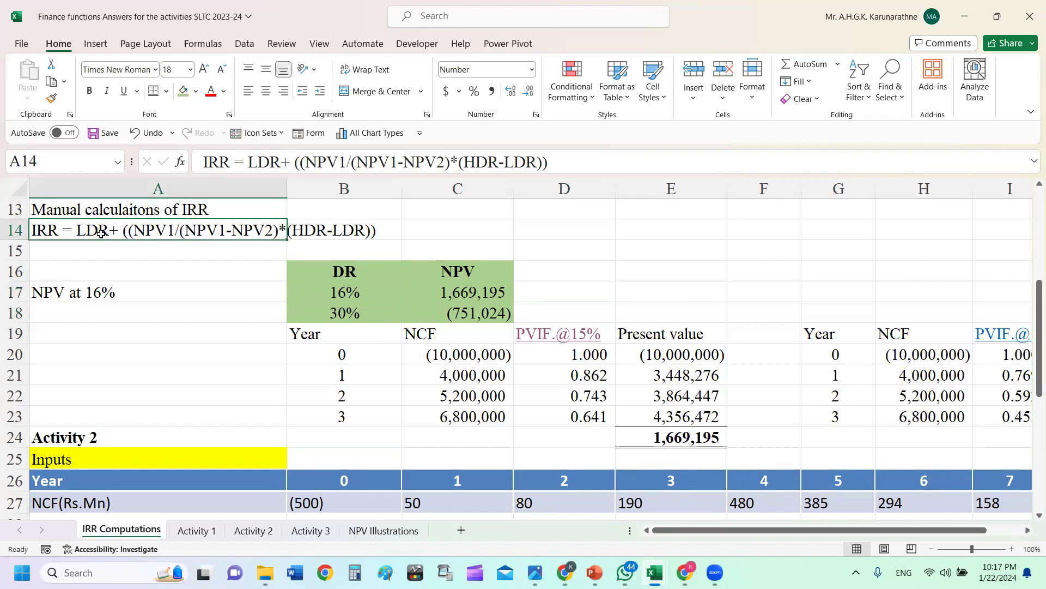
left_click(580, 244)
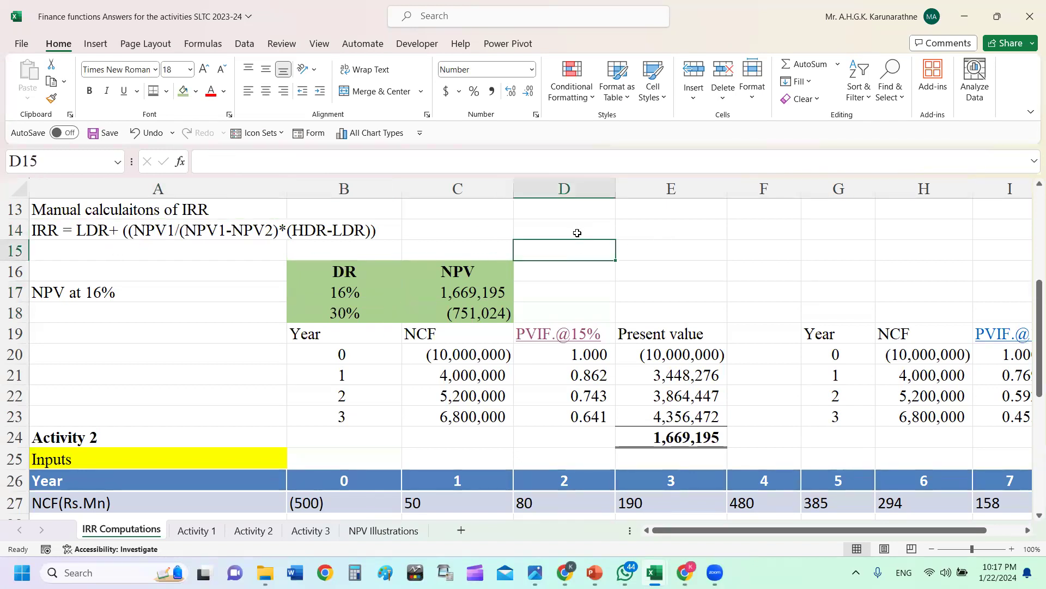
type("=")
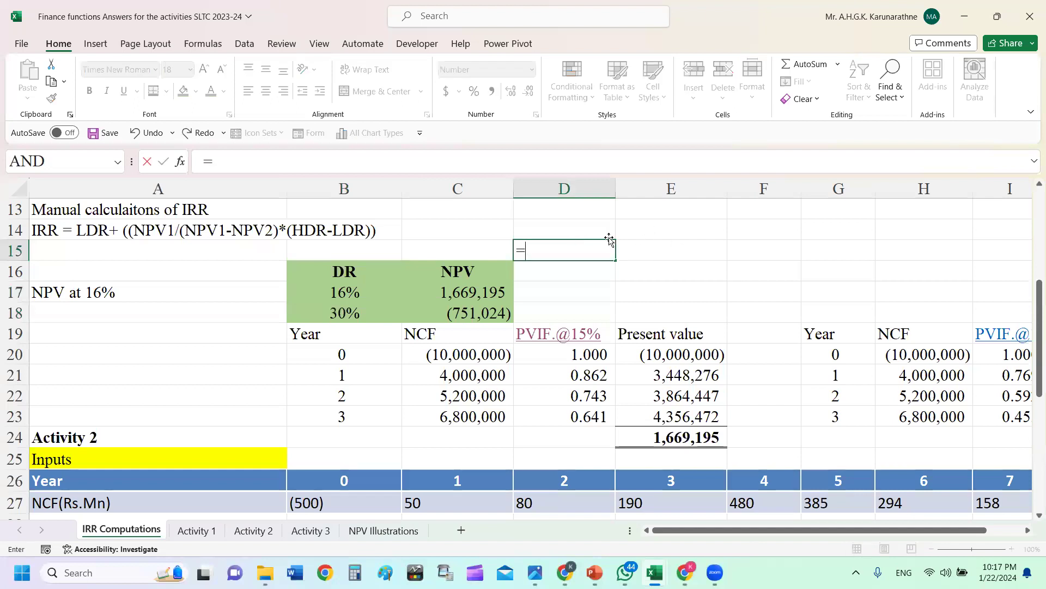
key("BackSpace")
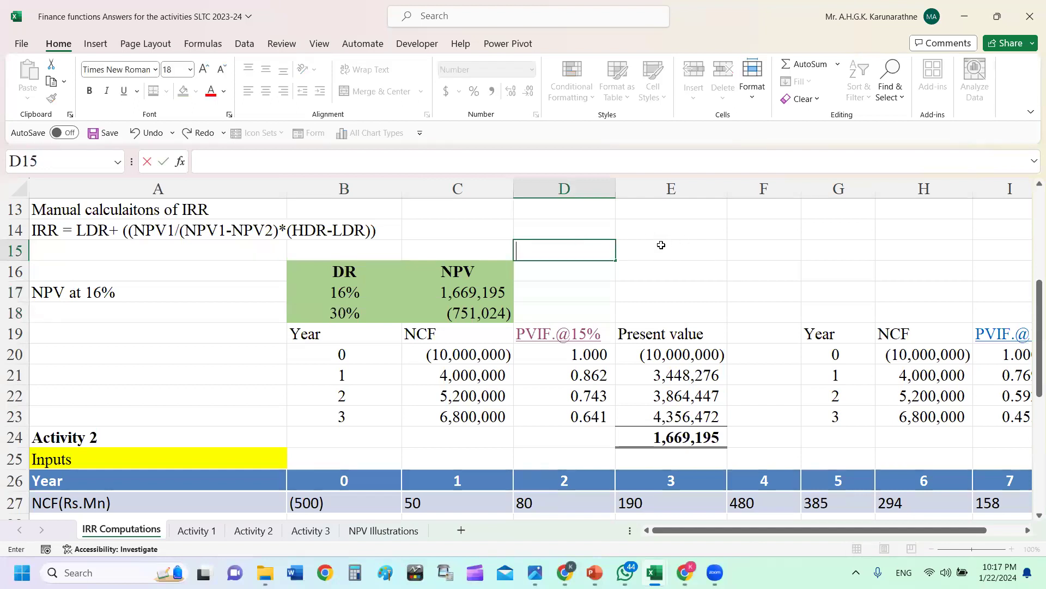
- Link E15 to the lower discount rate with =B17 and format it as a percentage
left_click(661, 245)
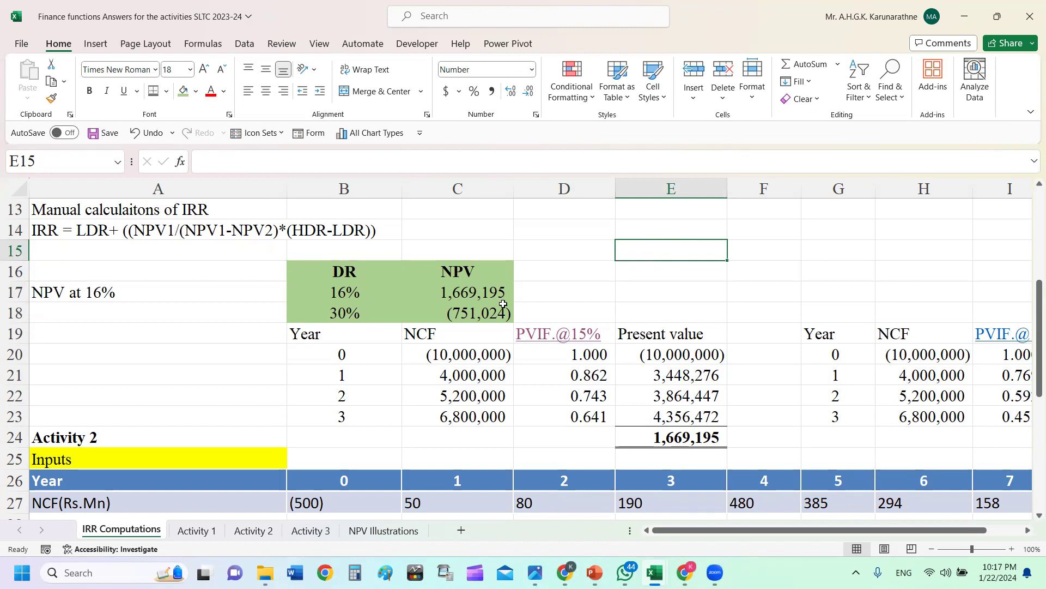
type("=")
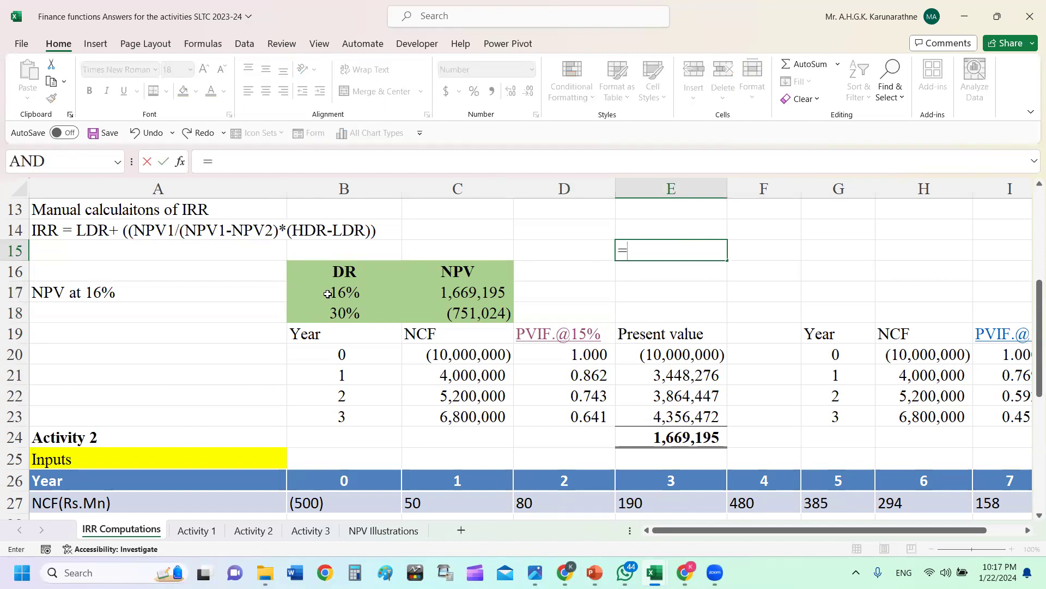
left_click(330, 293)
key("Return")
left_click(690, 246)
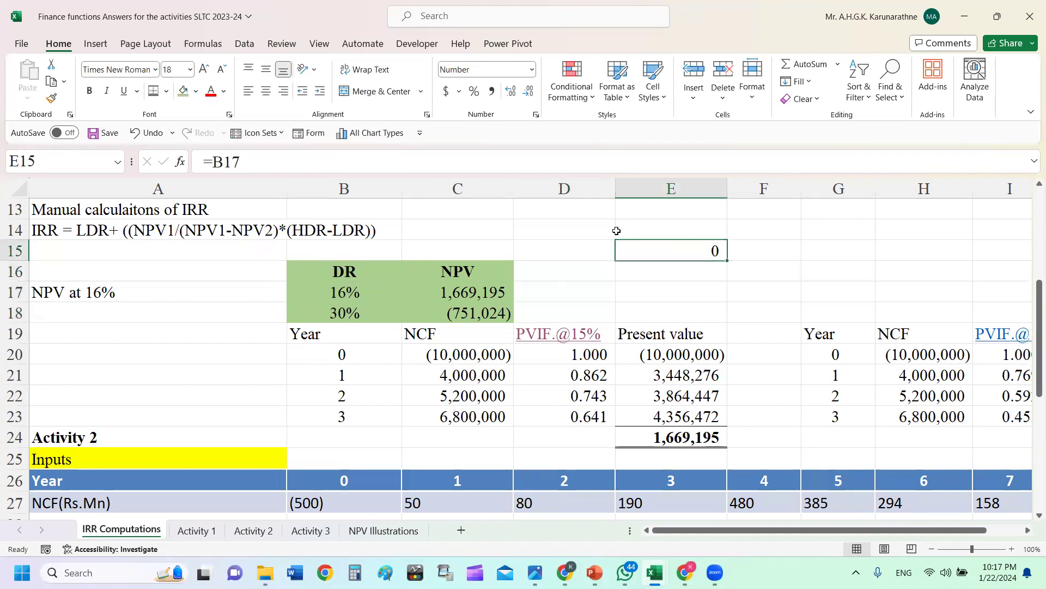
left_click(480, 94)
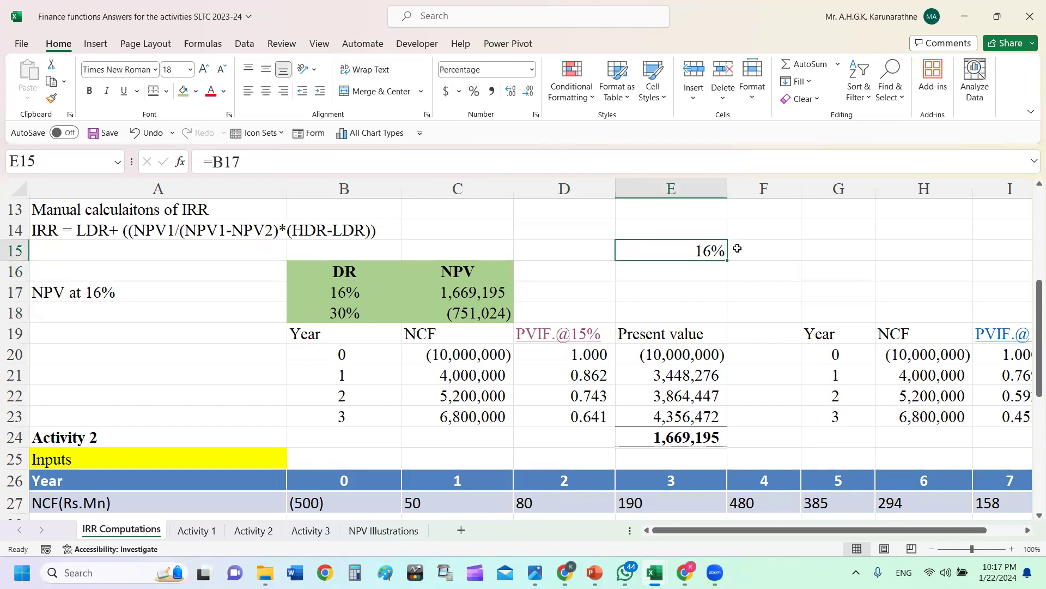
- Add the heading LDR in E14 and centre both the heading and the rate in E15
left_click(684, 221)
type("LDR")
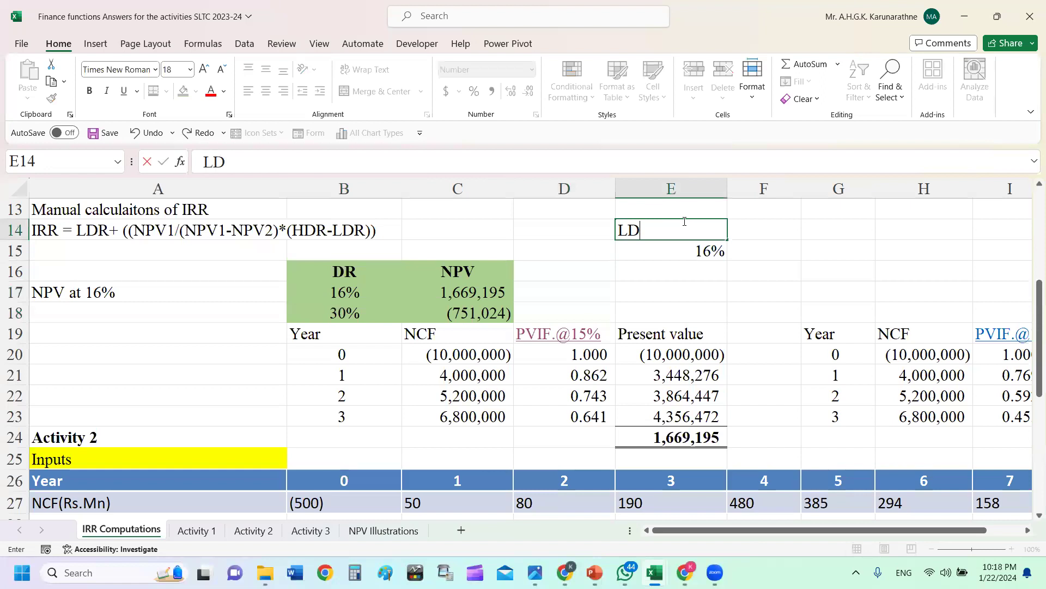
left_click(757, 231)
left_click(671, 228)
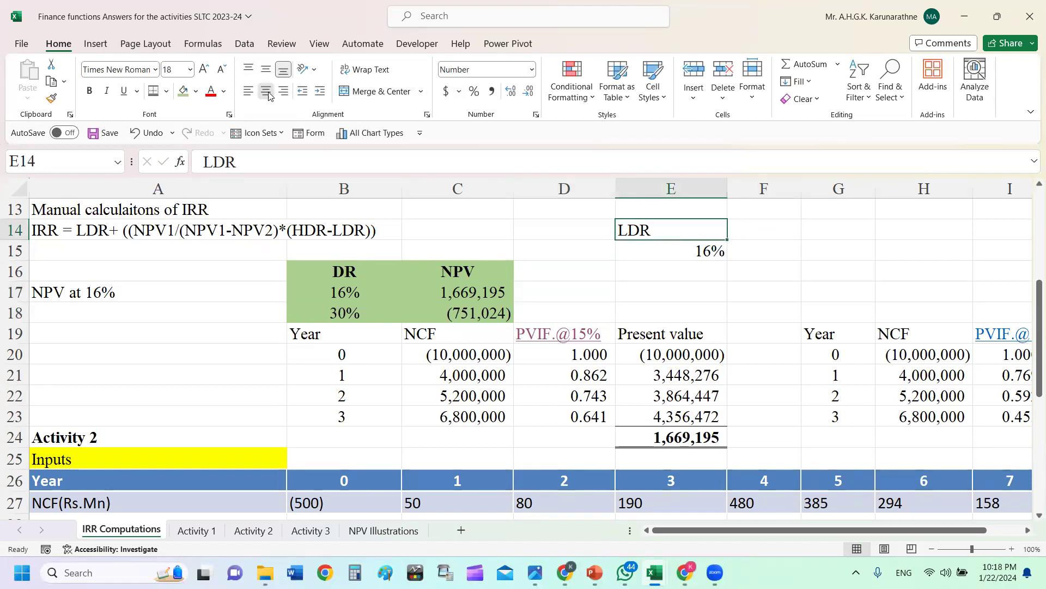
left_click(267, 92)
left_click(690, 248)
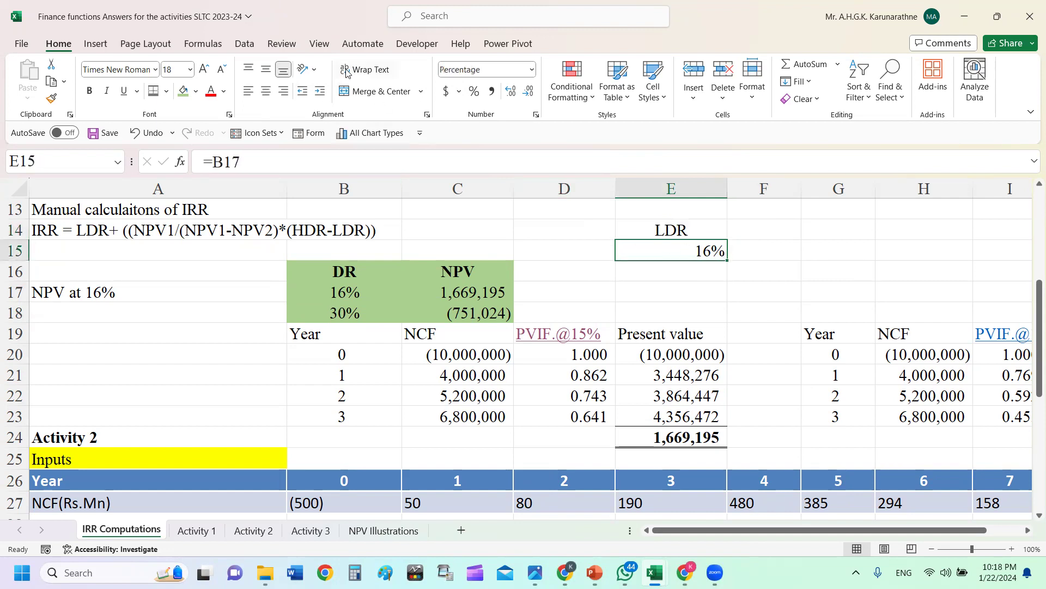
left_click(266, 93)
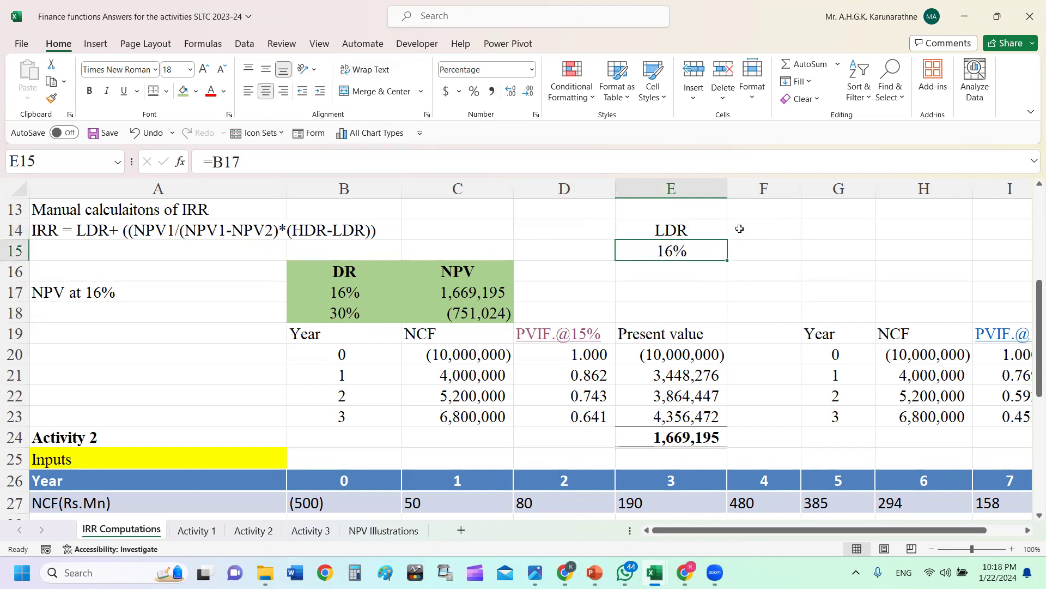
- Enter a plus sign in F14 beside the LDR heading and centre it
left_click(757, 230)
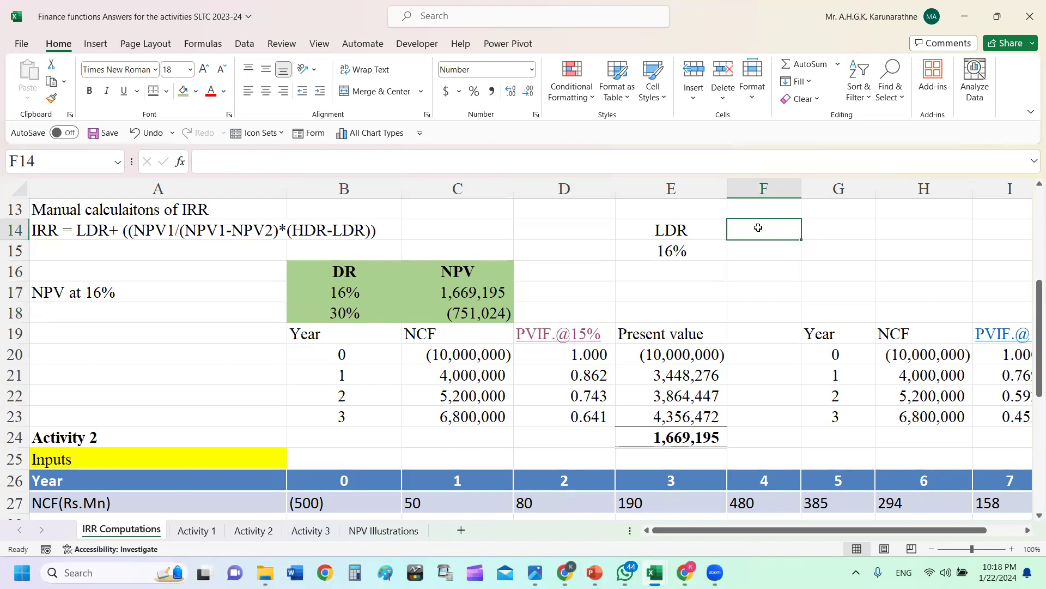
type("+")
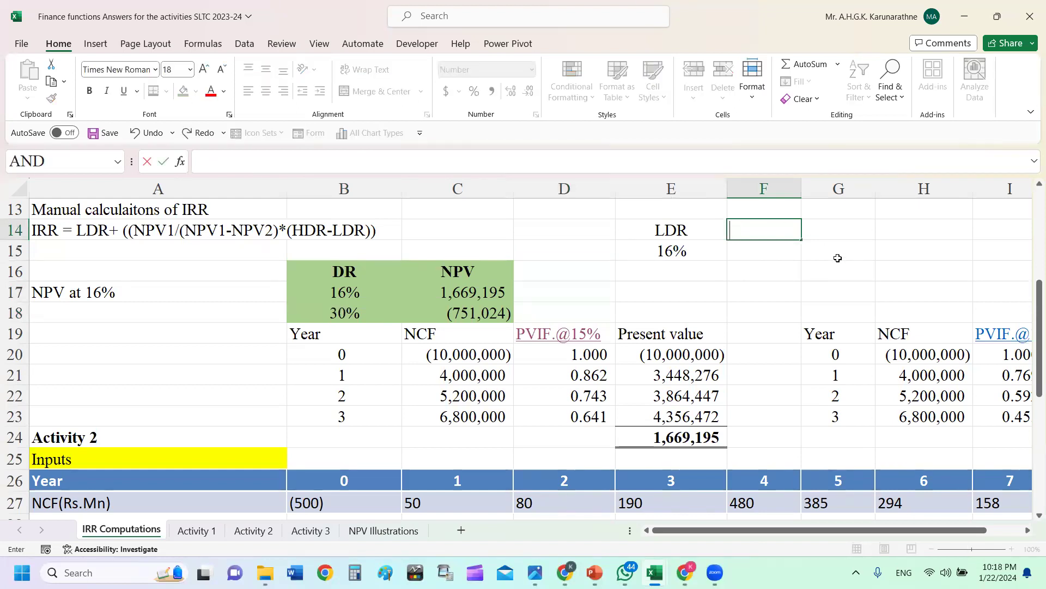
key("Return")
left_click(763, 224)
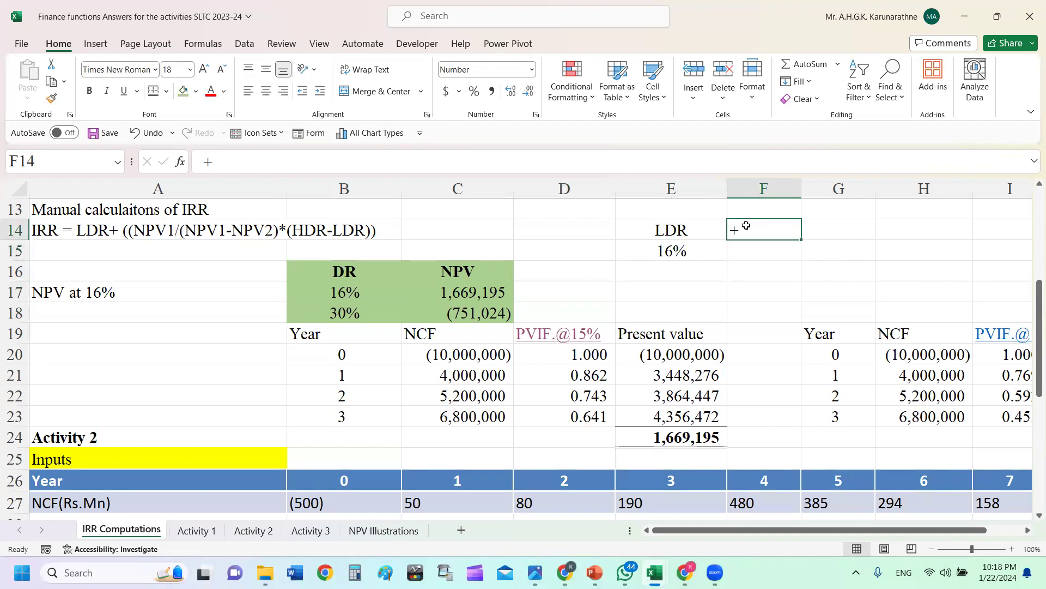
left_click(266, 92)
left_click(834, 227)
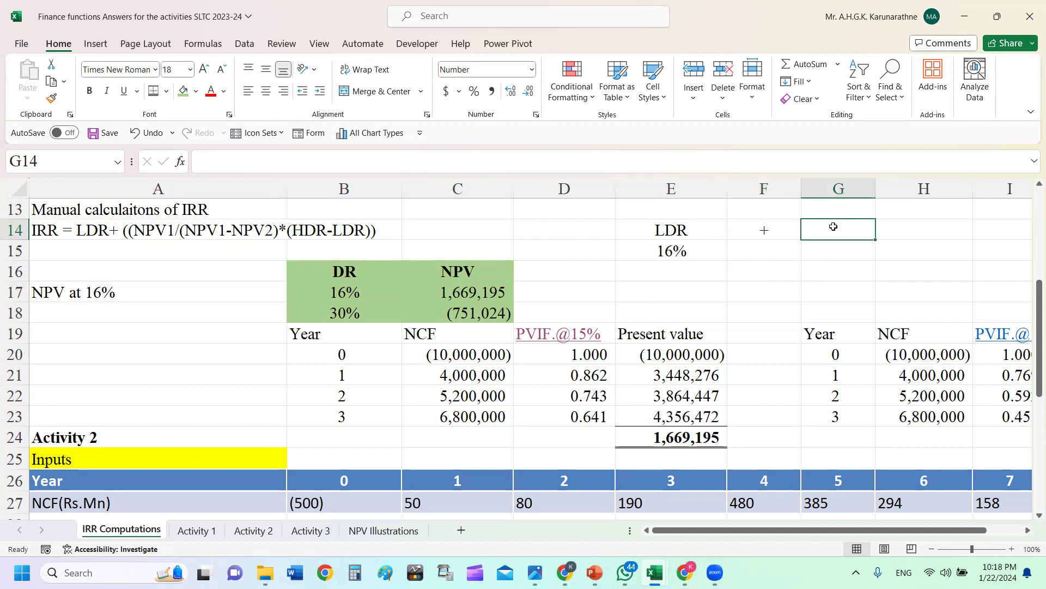
- Link G14 to the NPV at the lower discount rate with =C17
type("=")
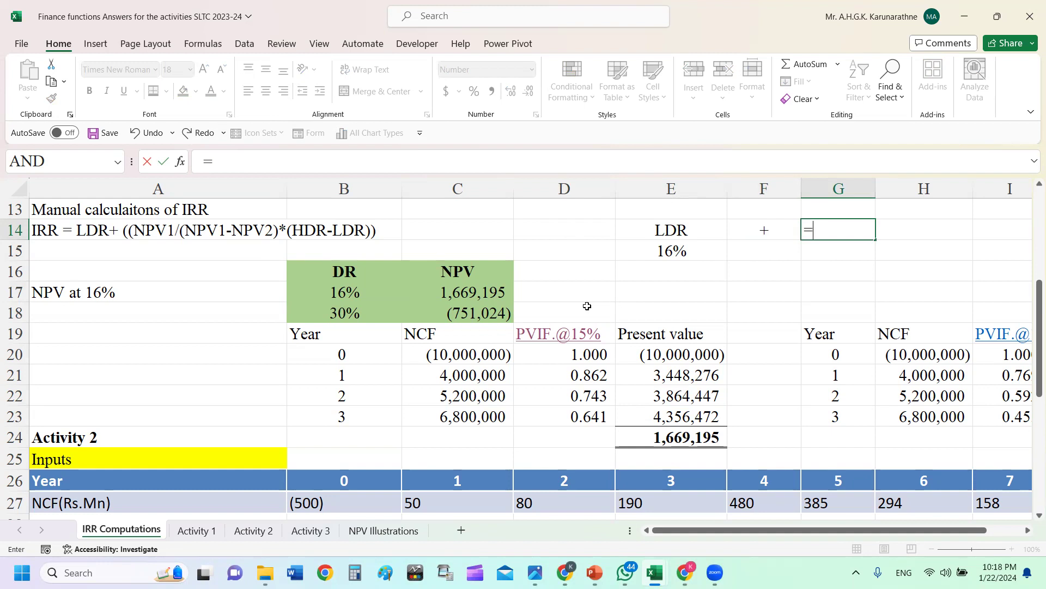
left_click(486, 290)
key("Return")
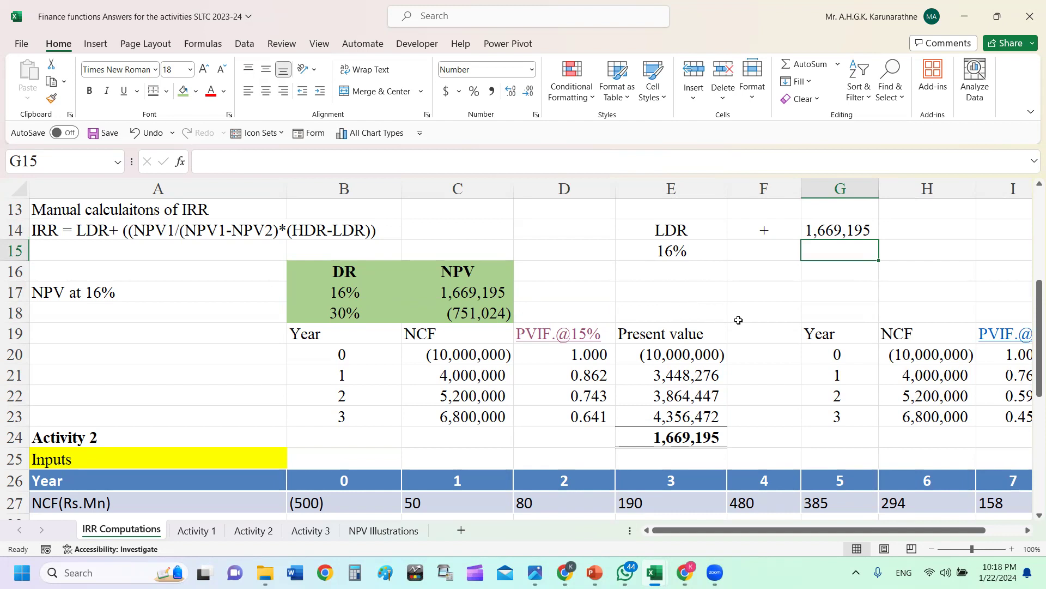
- Compute the NPV1 minus NPV2 denominator in G15 with the formula =G14-C18
type("=")
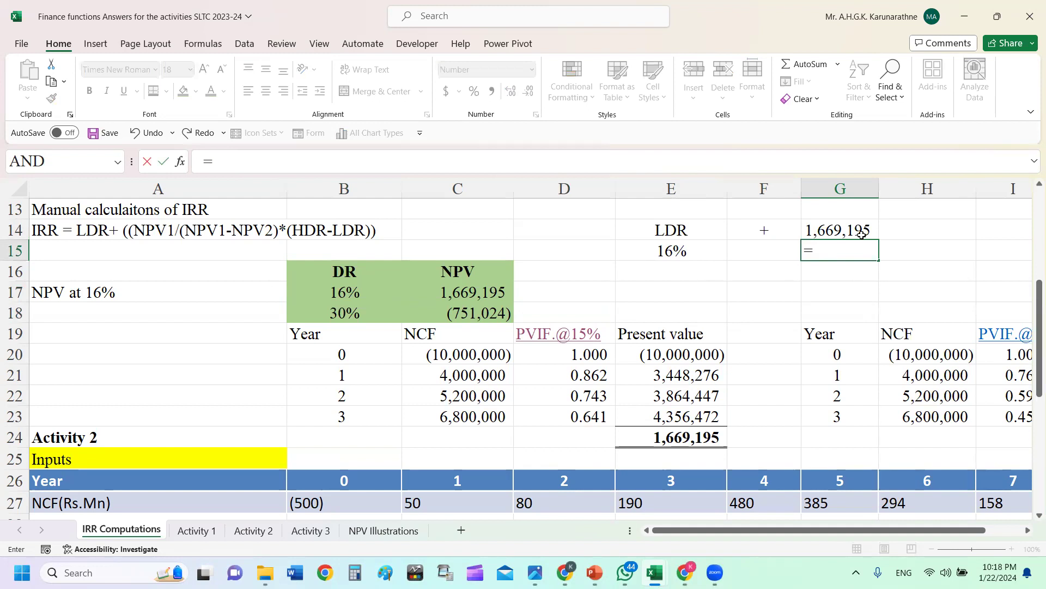
left_click(841, 231)
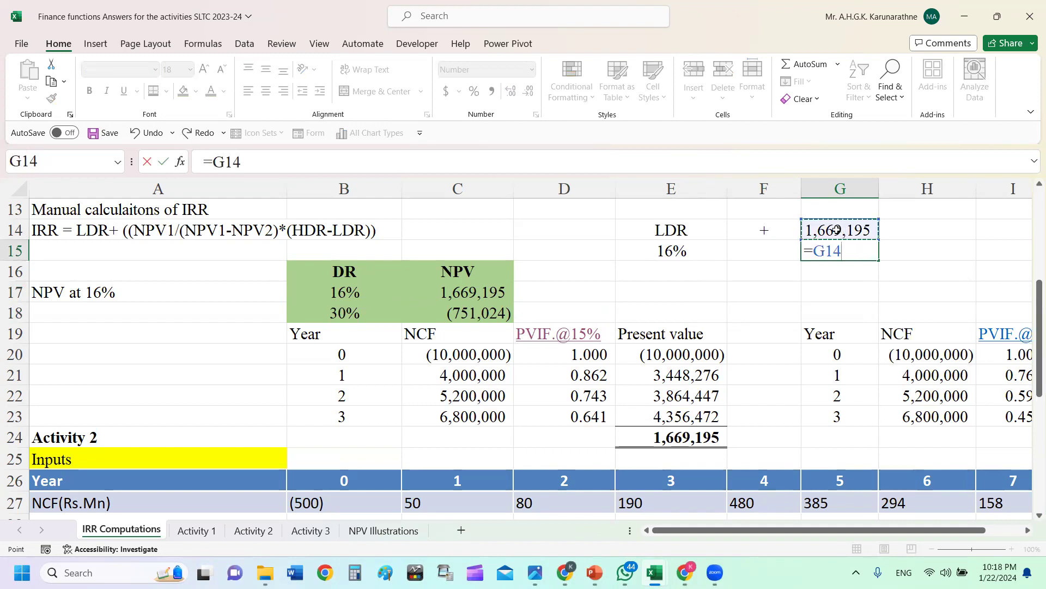
type("-")
left_click(475, 312)
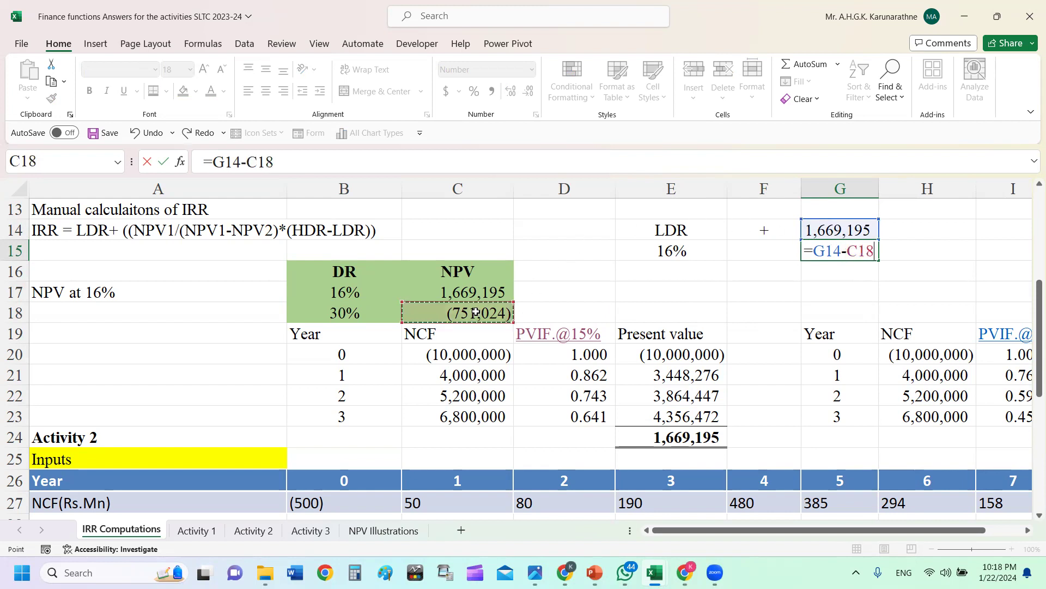
key("Return")
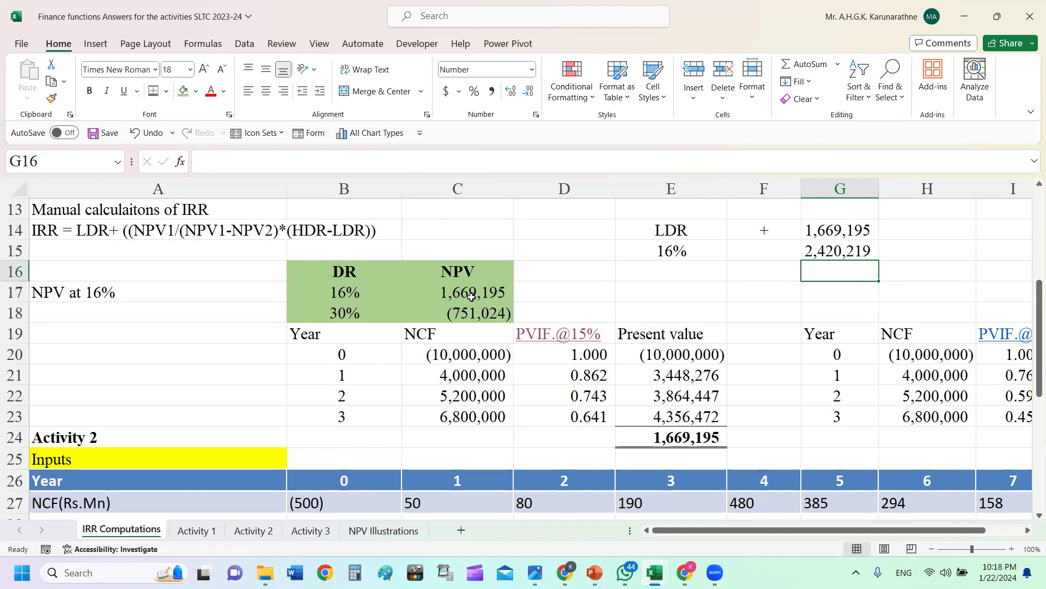
left_click(827, 229)
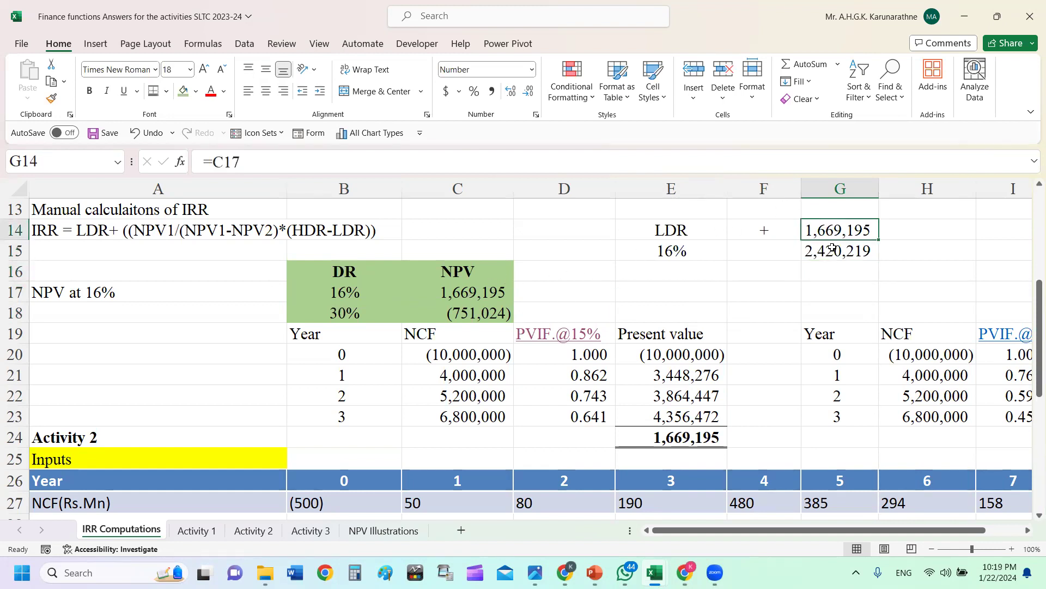
left_click(828, 256)
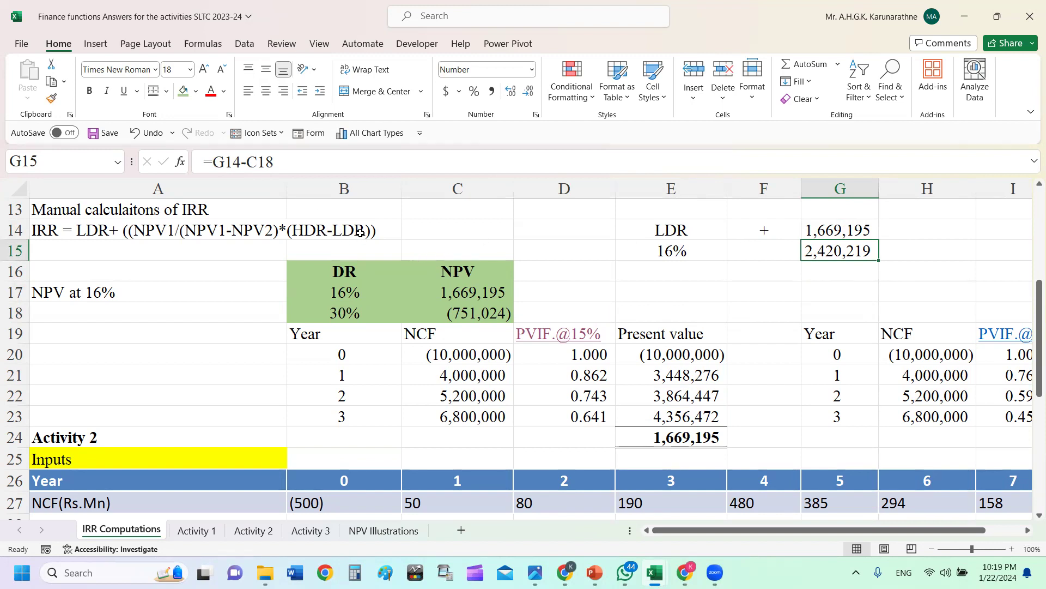
- Compute the difference between the two discount rates in H14 with =B18-B17 and format it as a percentage
left_click(942, 230)
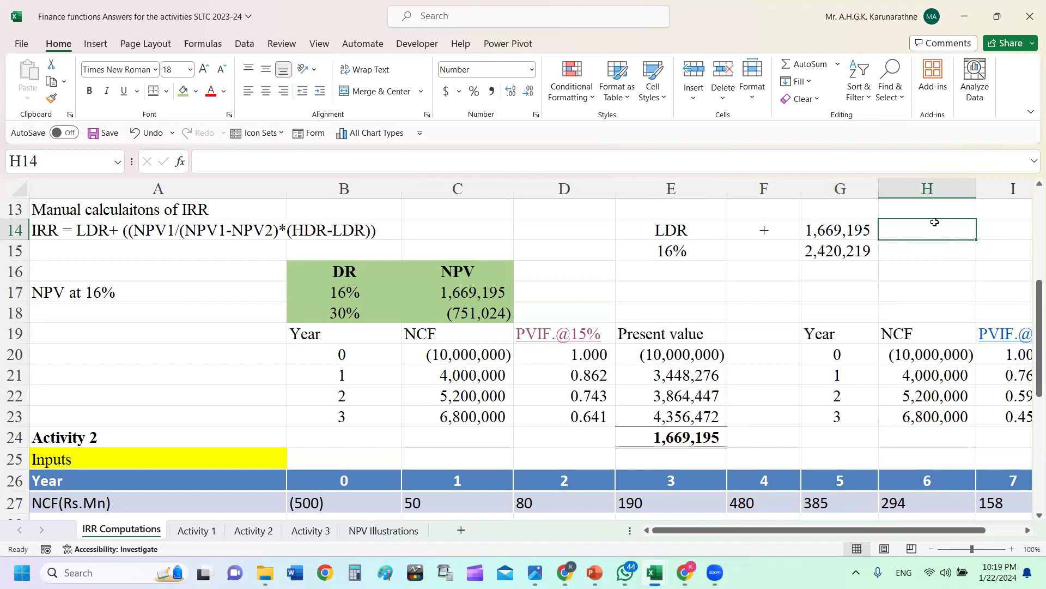
type("=")
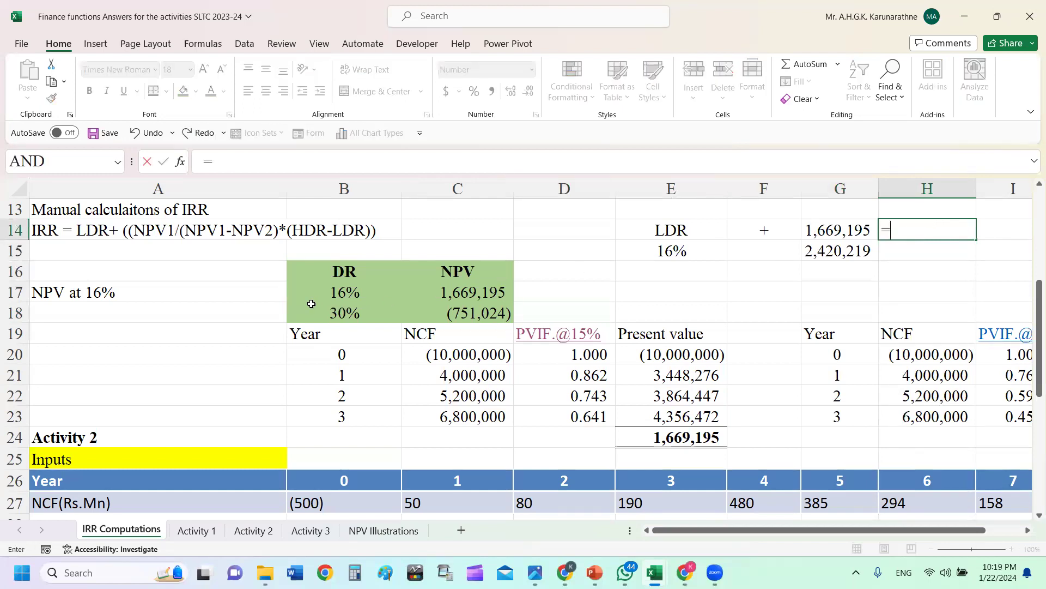
left_click(334, 312)
type("-")
left_click(344, 293)
key("Return")
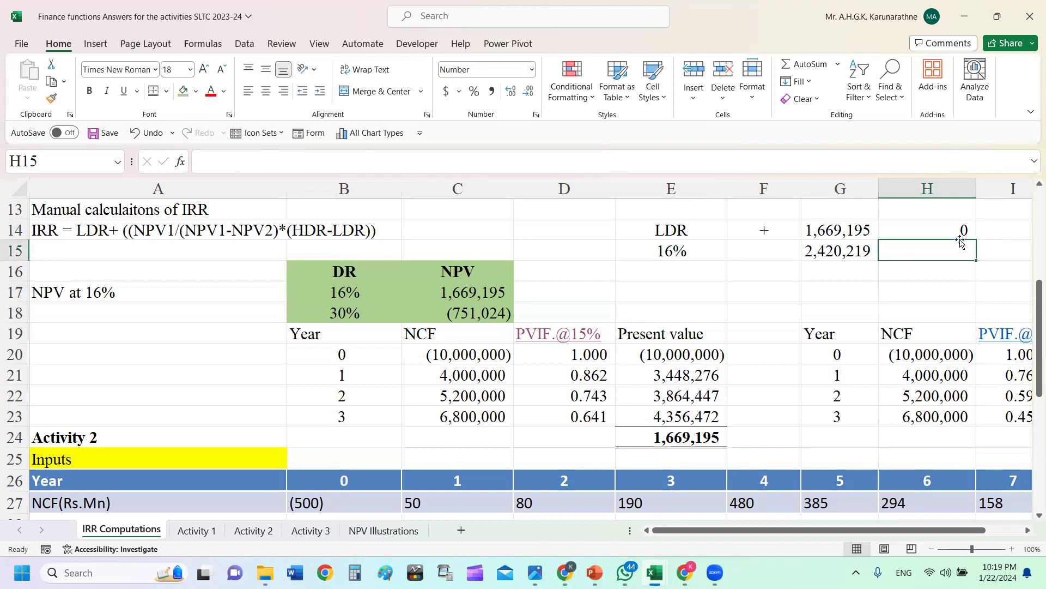
key("Up")
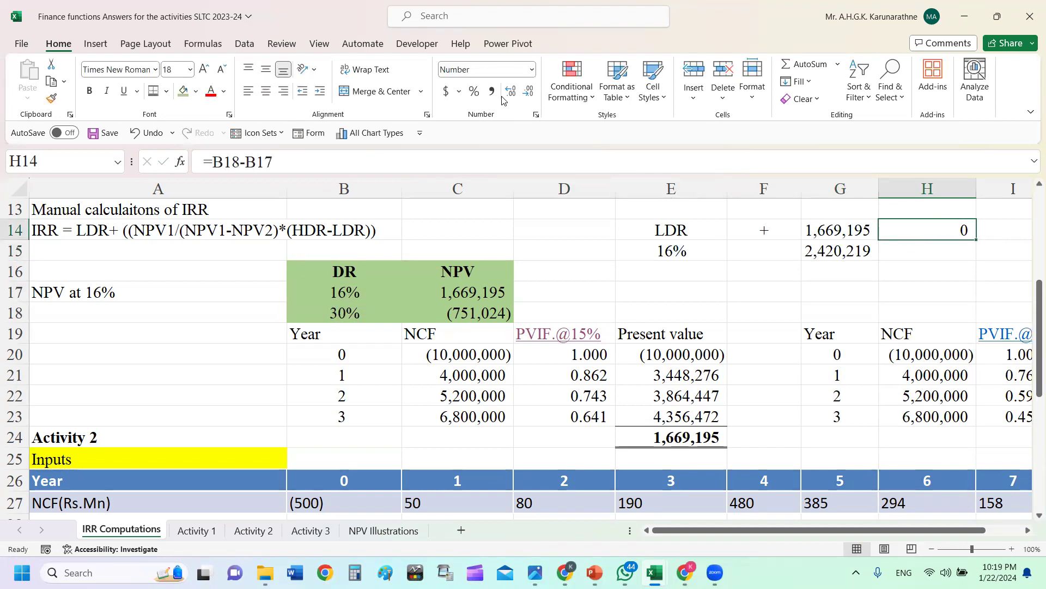
left_click(475, 94)
left_click(941, 284)
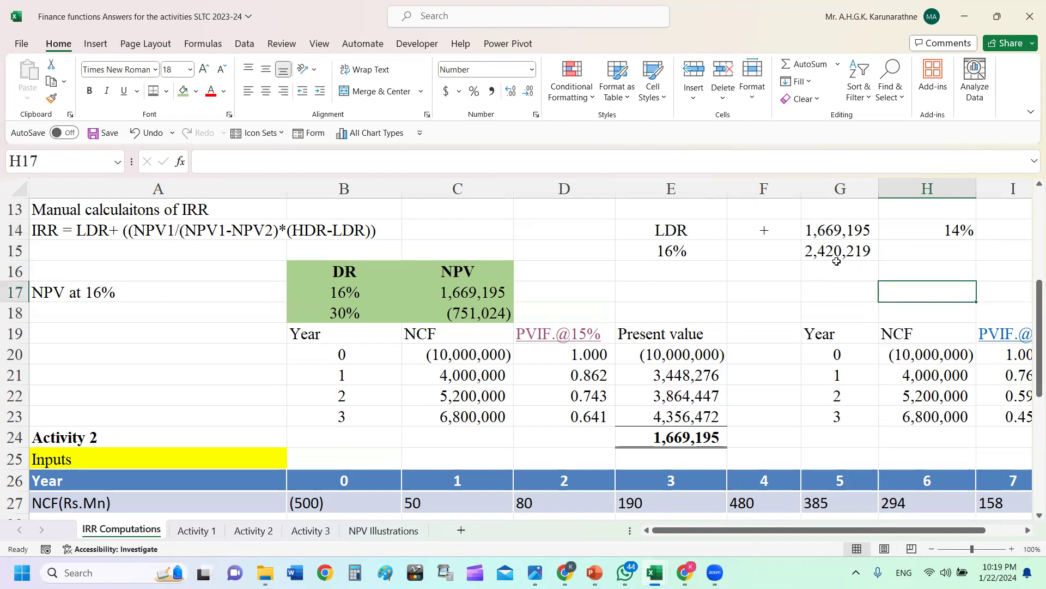
- Divide NPV1 by the NPV difference in G17 with =G14/G15 and show two decimal places
left_click(840, 231)
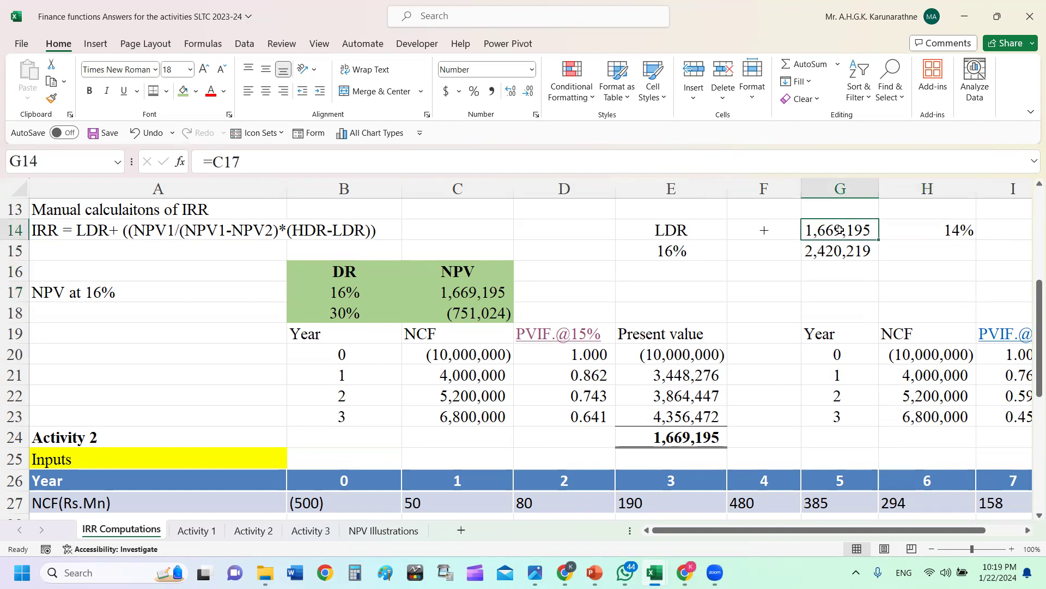
left_click(840, 255)
left_click(835, 230)
left_click(843, 250)
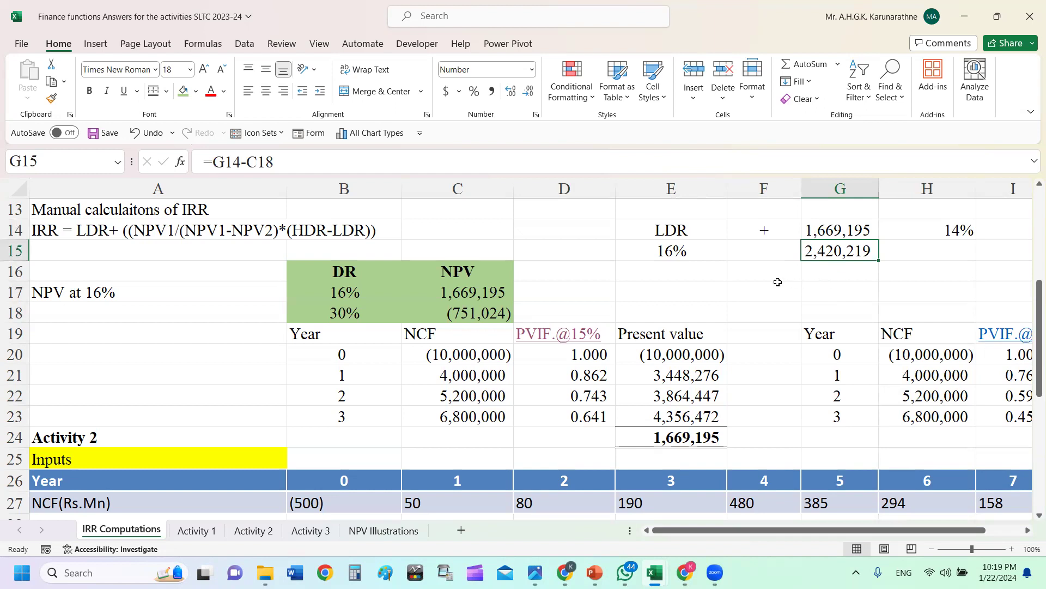
left_click(841, 283)
left_click(831, 235)
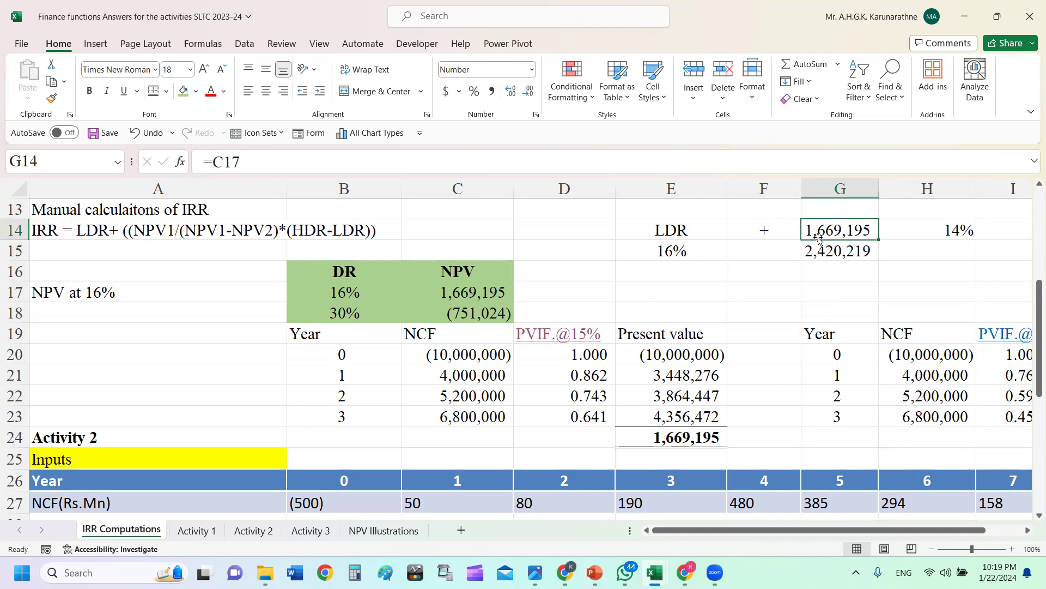
left_click(834, 282)
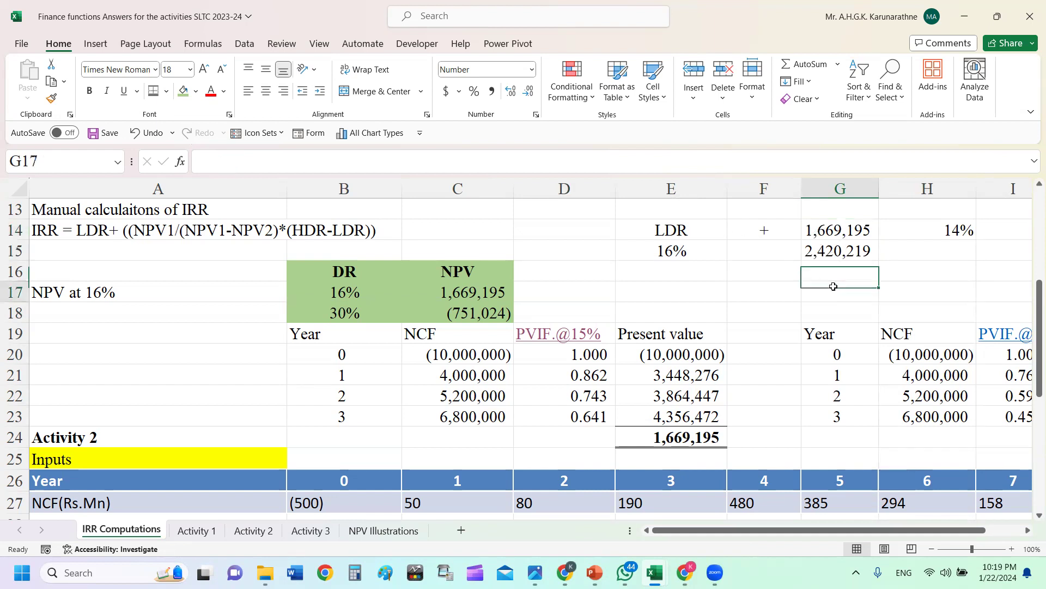
type("=")
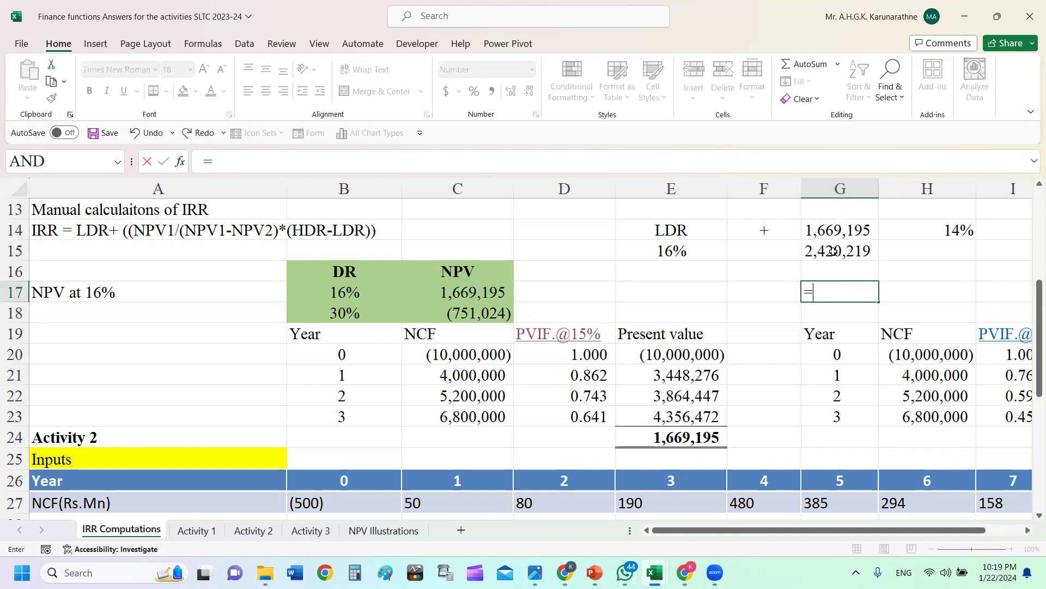
left_click(844, 232)
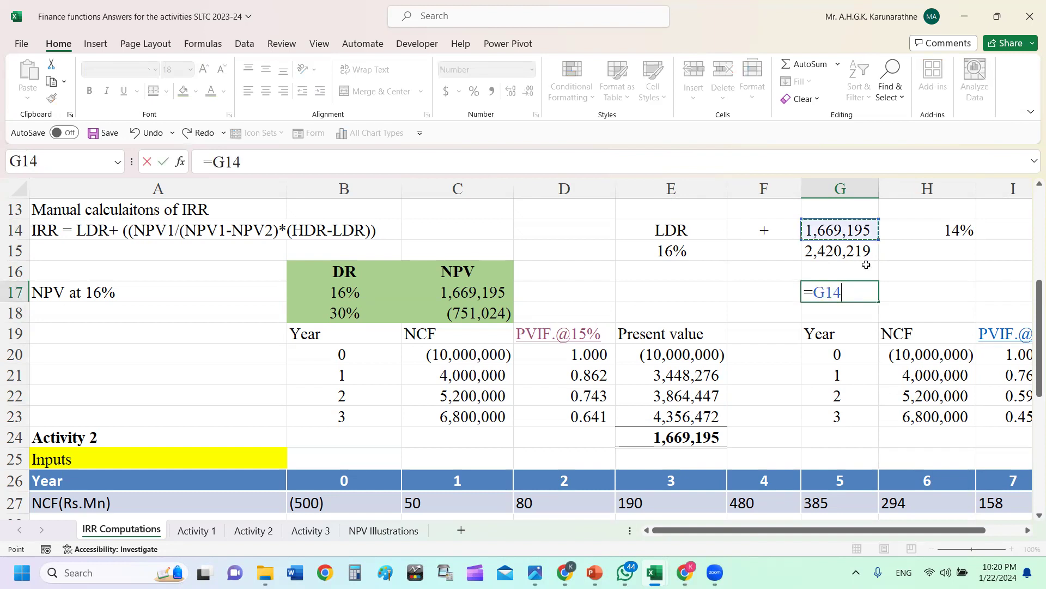
type("/")
left_click(839, 253)
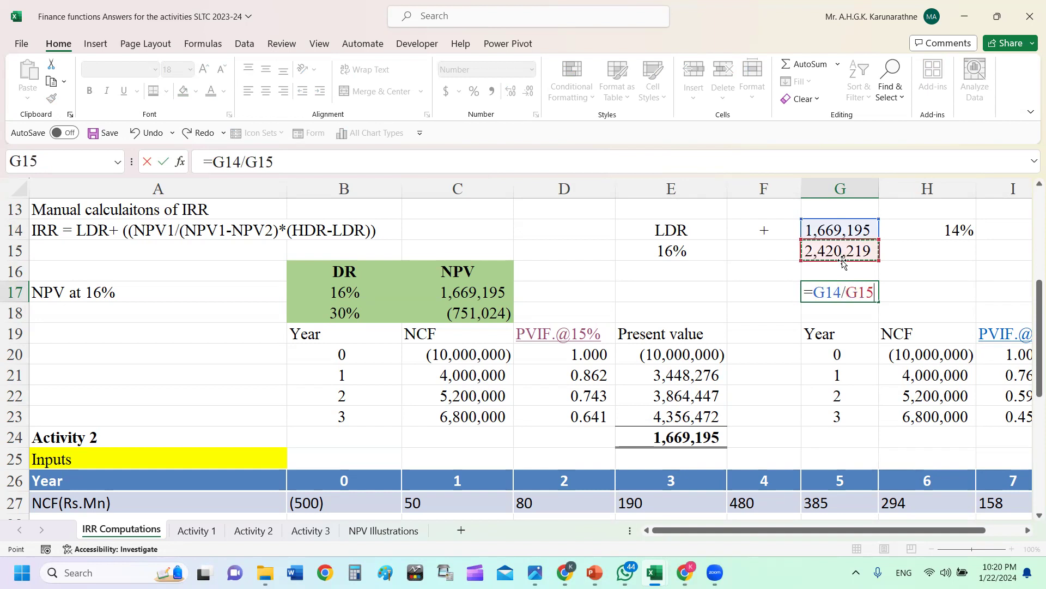
key("Return")
left_click(853, 288)
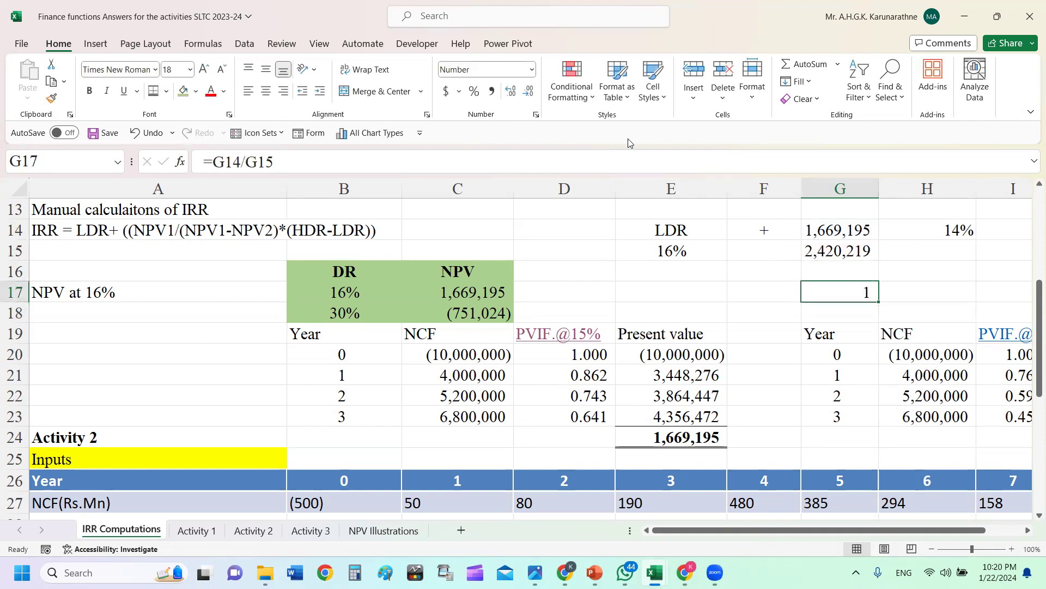
left_click(512, 92)
left_click(513, 93)
- Link H17 to the discount rate difference with =H14 and format it as a percentage
left_click(903, 290)
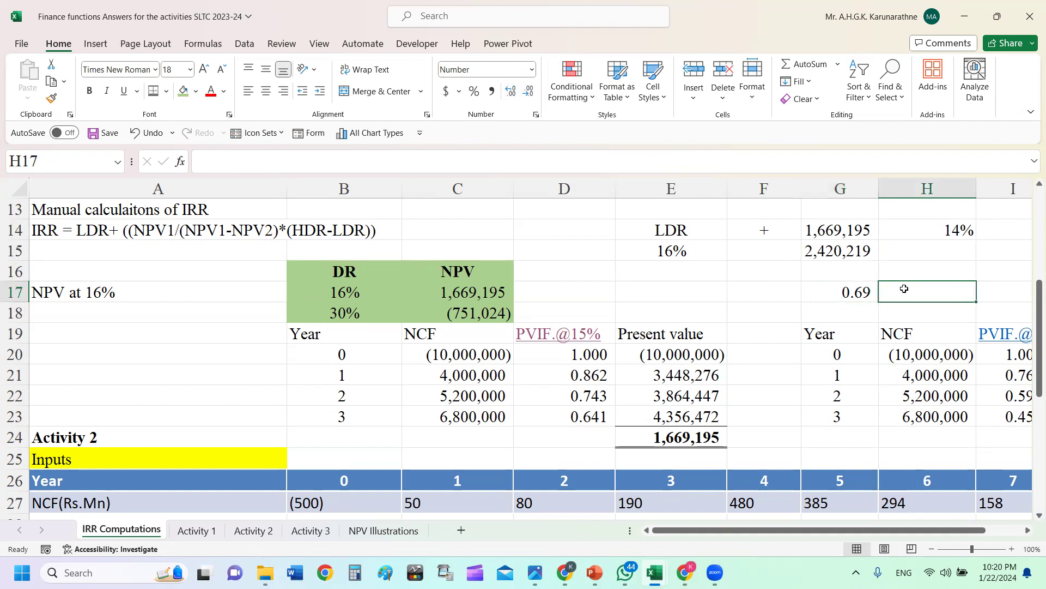
type("=")
left_click(963, 229)
key("Return")
left_click(919, 292)
left_click(473, 93)
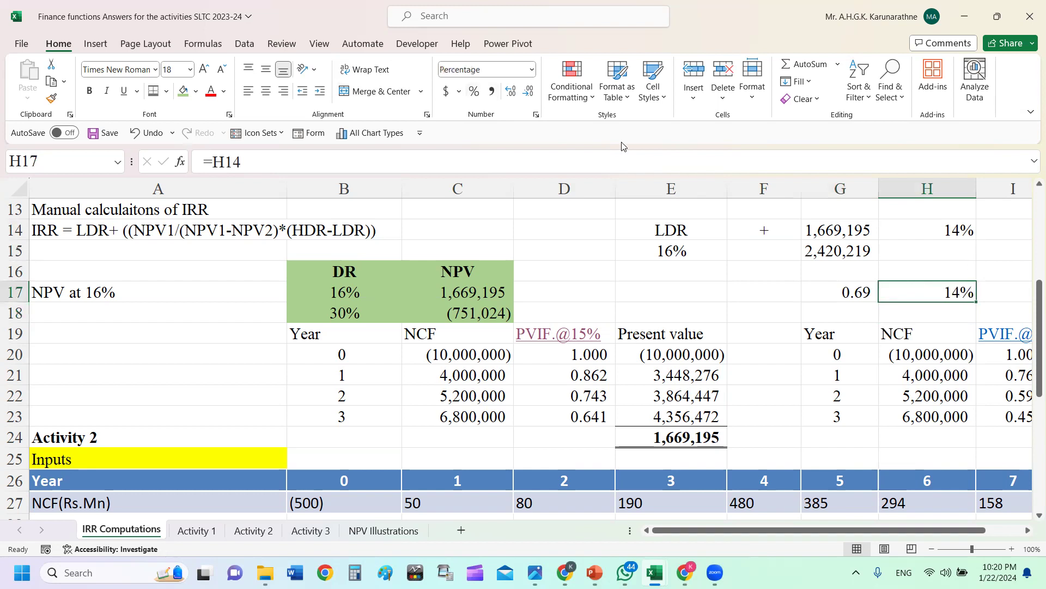
- Multiply the NPV ratio by the rate difference in F17 with the formula =G17*H17
mouse_move(1032, 308)
left_mouse_down()
mouse_move(1031, 321)
mouse_move(1030, 306)
left_mouse_up()
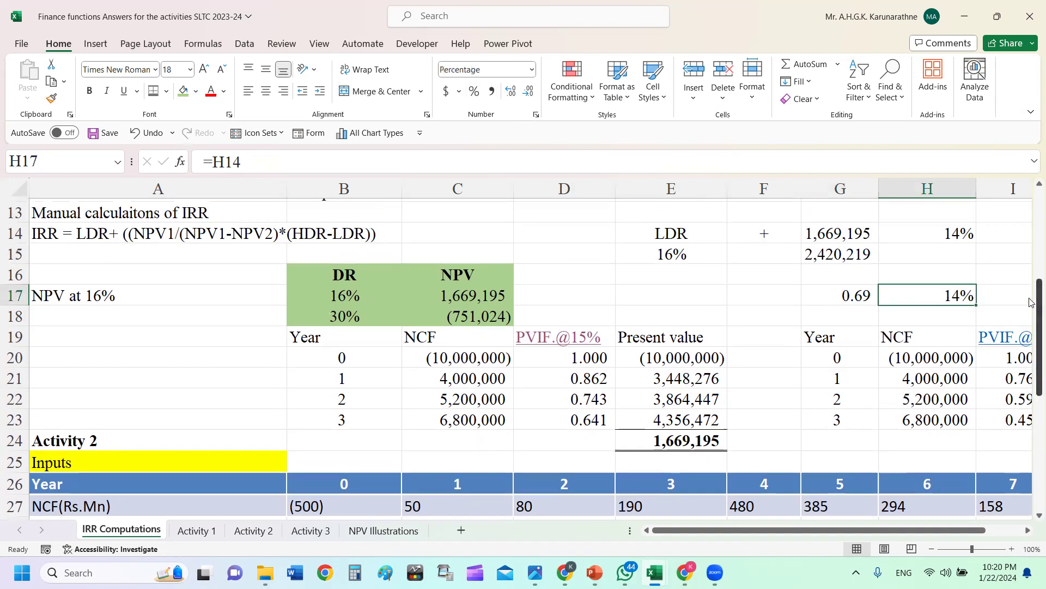
left_click(766, 300)
type("=")
left_click(835, 297)
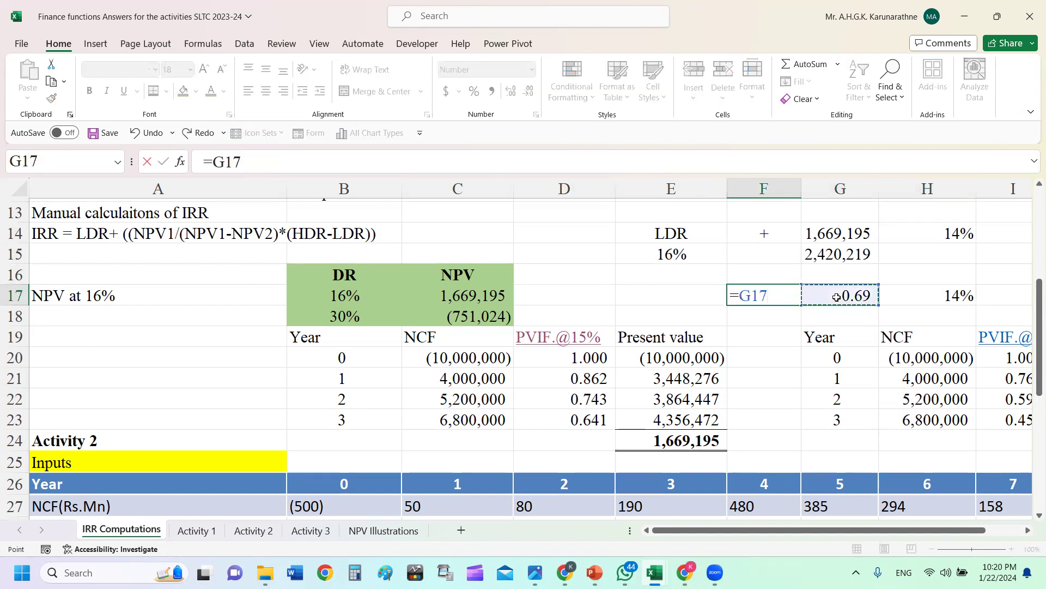
type("*")
left_click(939, 295)
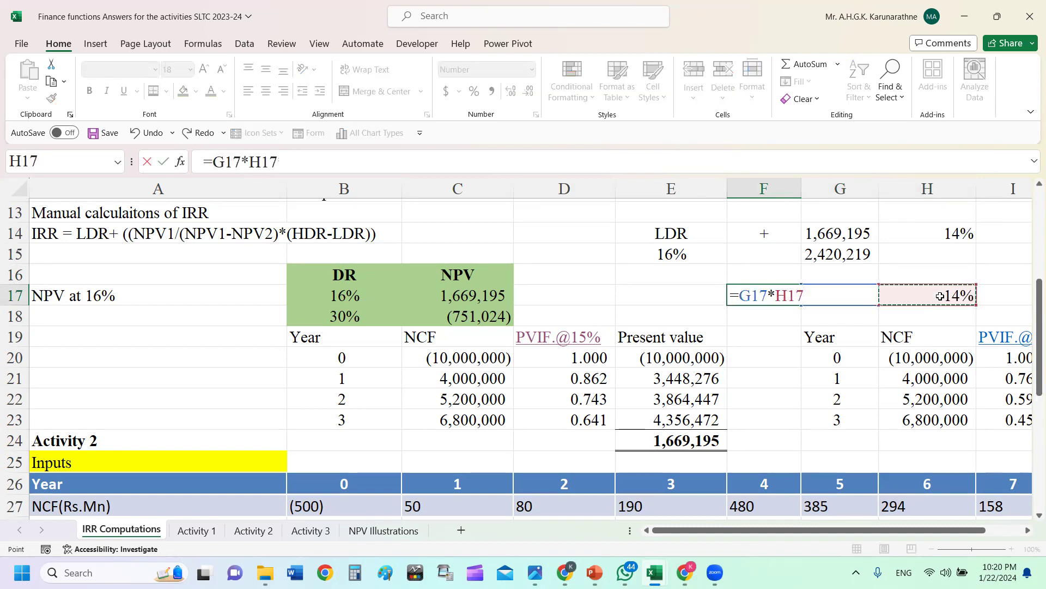
key("Return")
- Format the product in F17 as a percentage with one decimal place
left_click(786, 294)
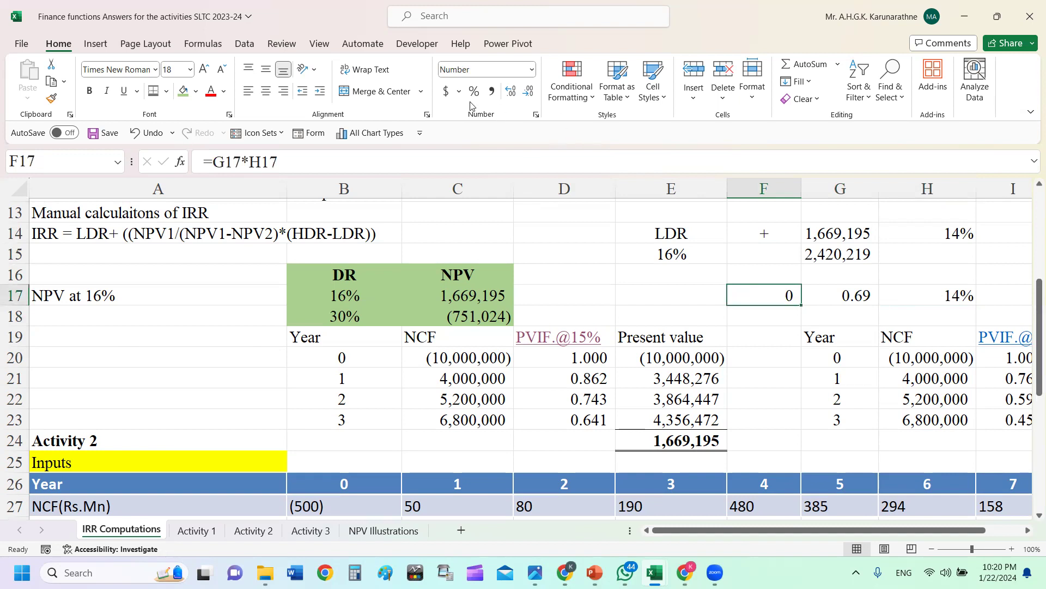
left_click(510, 93)
left_click(510, 94)
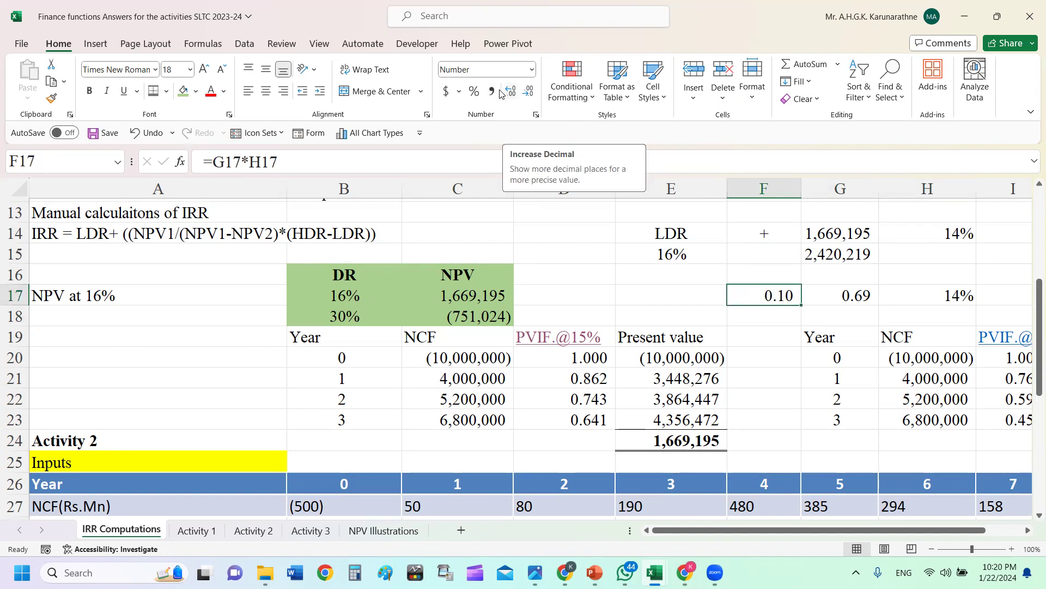
left_click(512, 94)
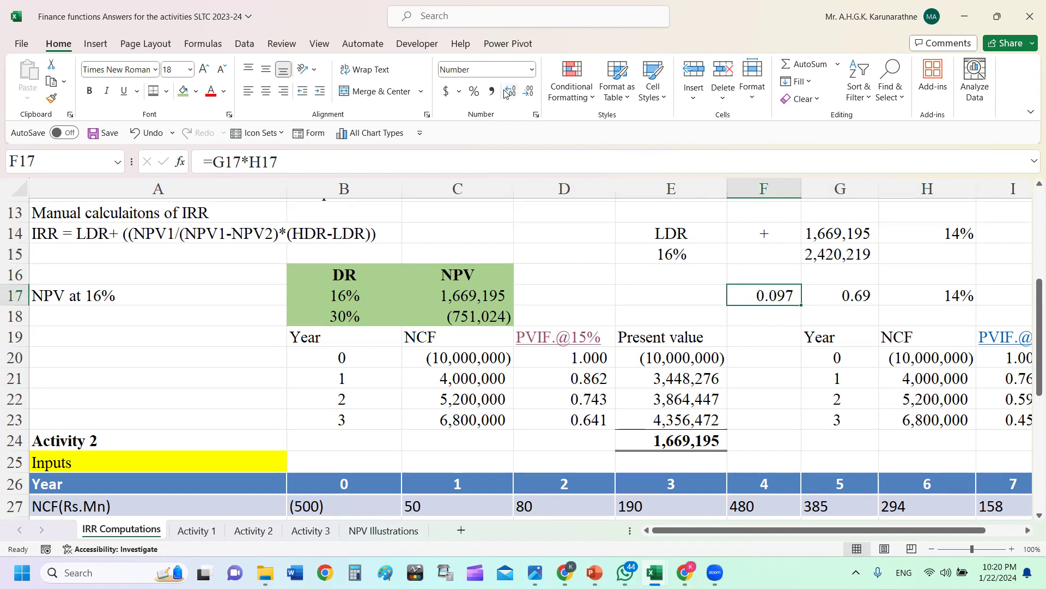
left_click(474, 92)
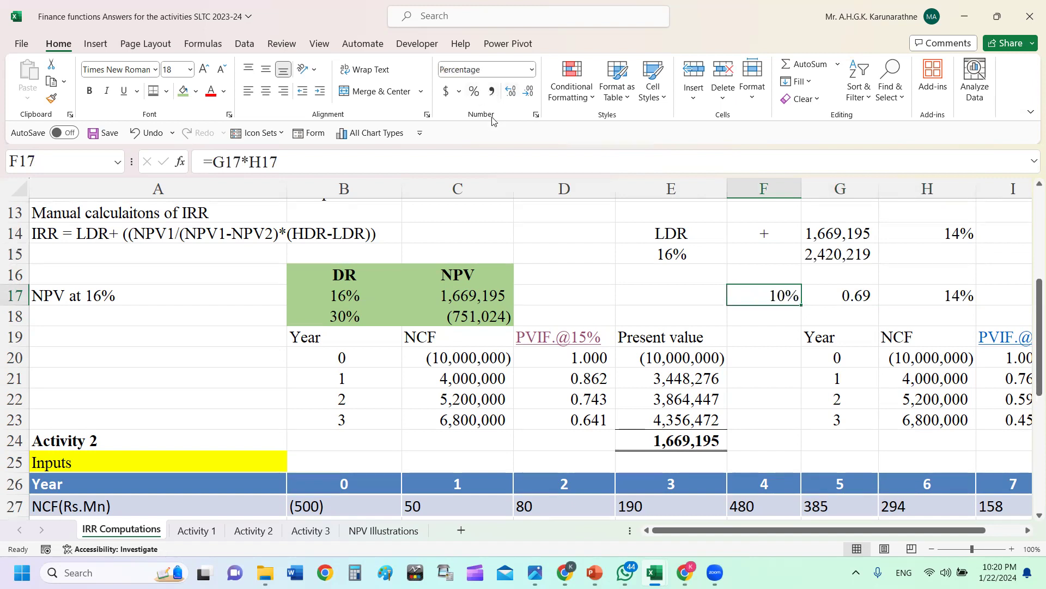
left_click(514, 96)
left_click(626, 266)
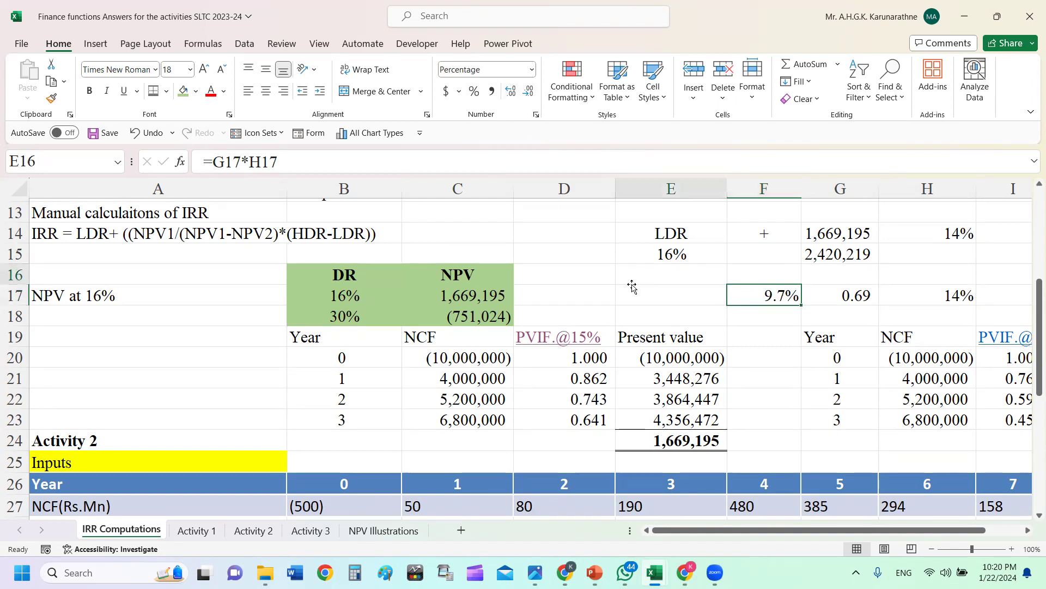
- Highlight the lower discount rate in E15 with the green fill colour
left_click(596, 297)
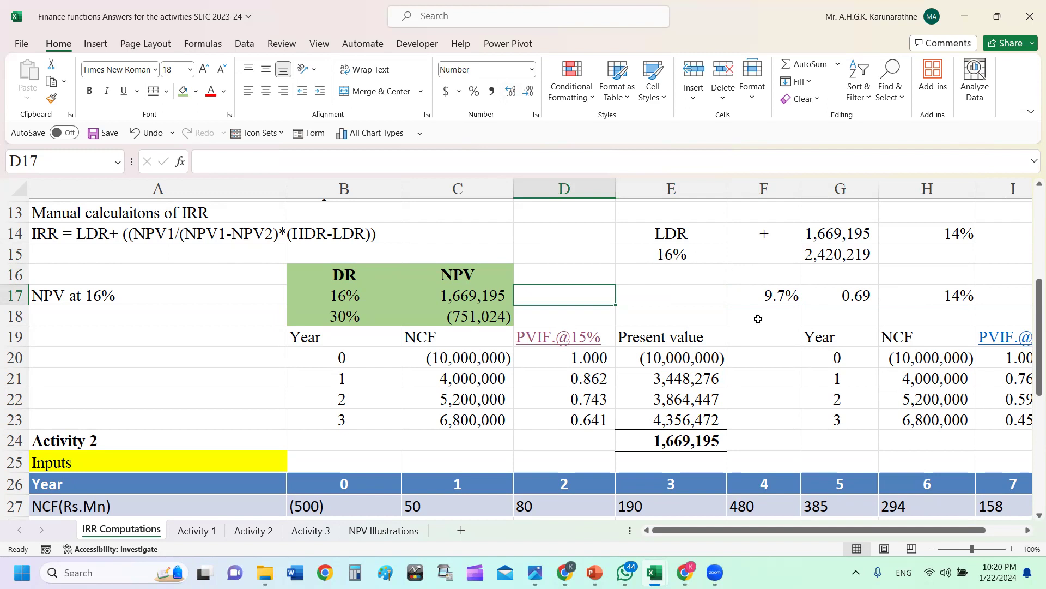
left_click(777, 297)
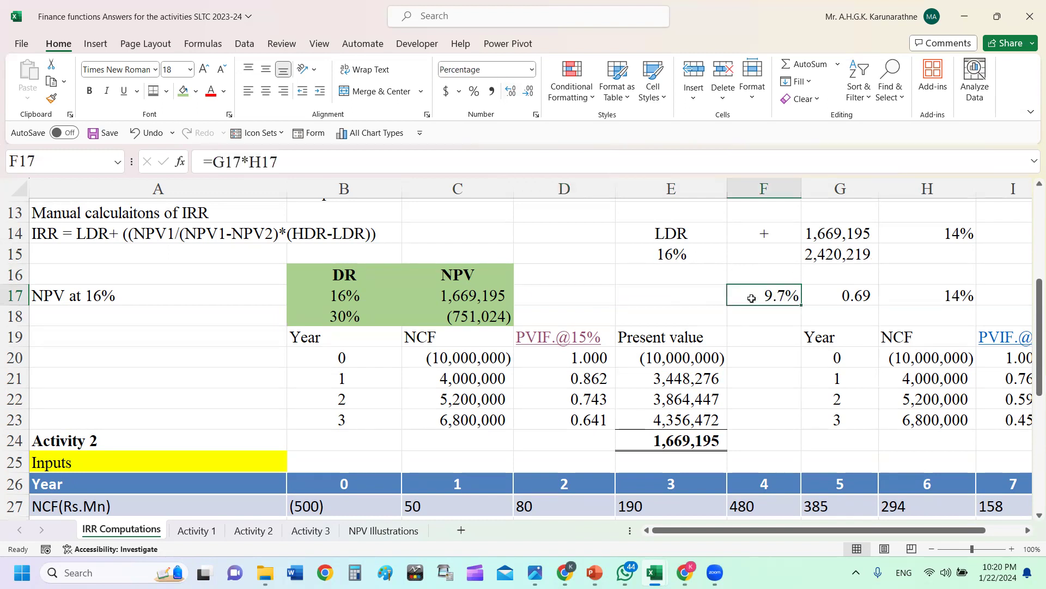
left_click(661, 256)
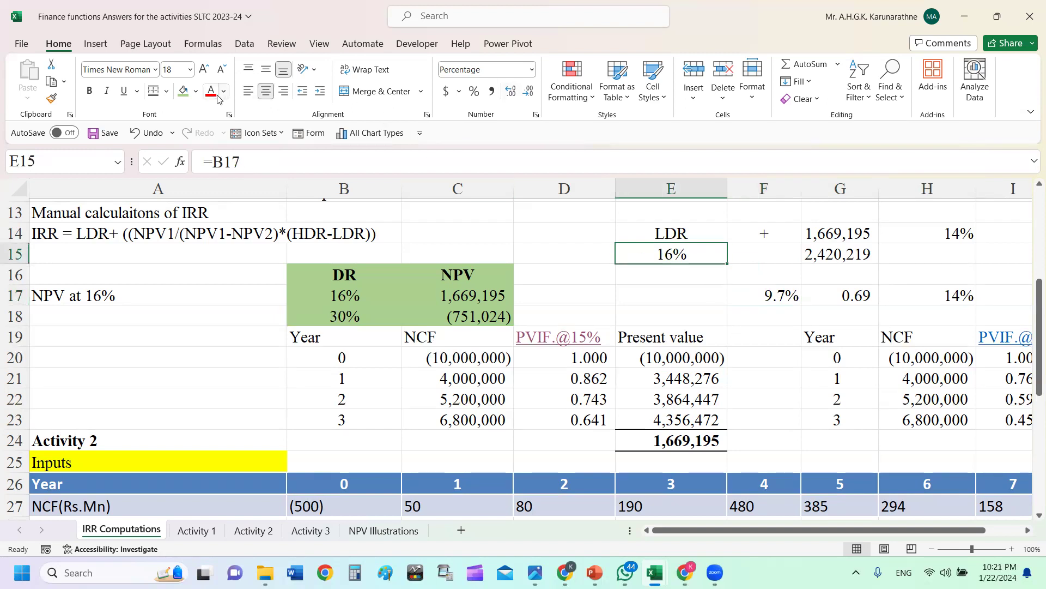
left_click(183, 91)
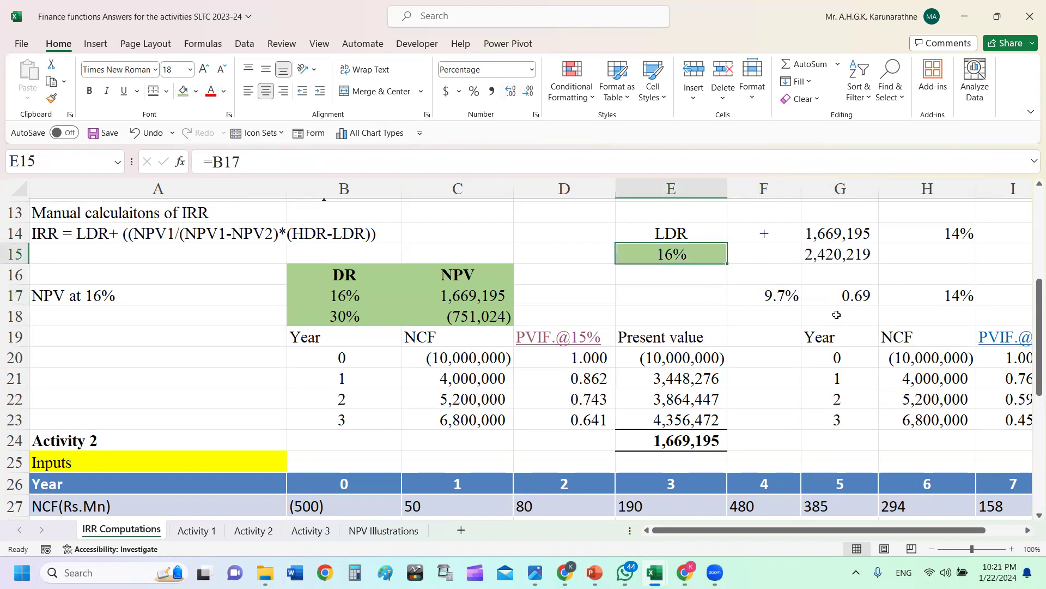
- Highlight F17 with the green fill and add it to the lower discount rate in E18 with =E15+F17
left_click(770, 295)
left_click(184, 91)
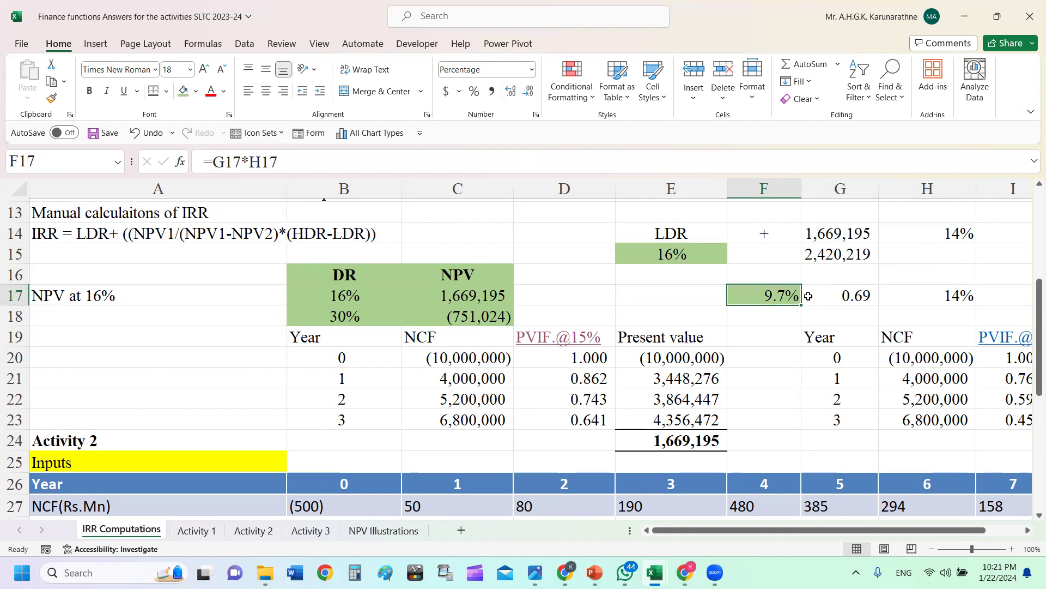
left_click(639, 315)
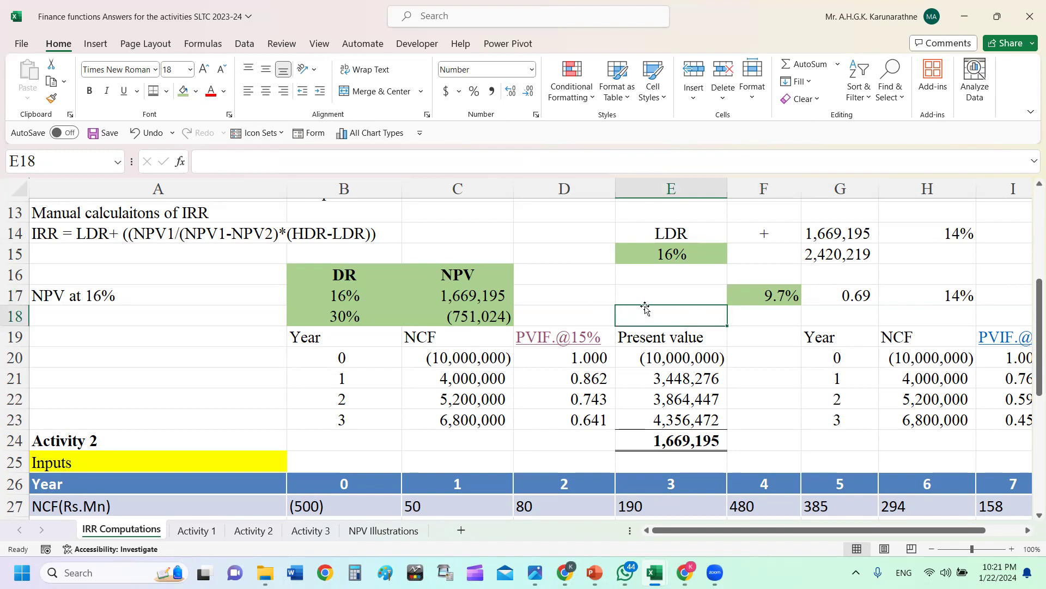
type("=")
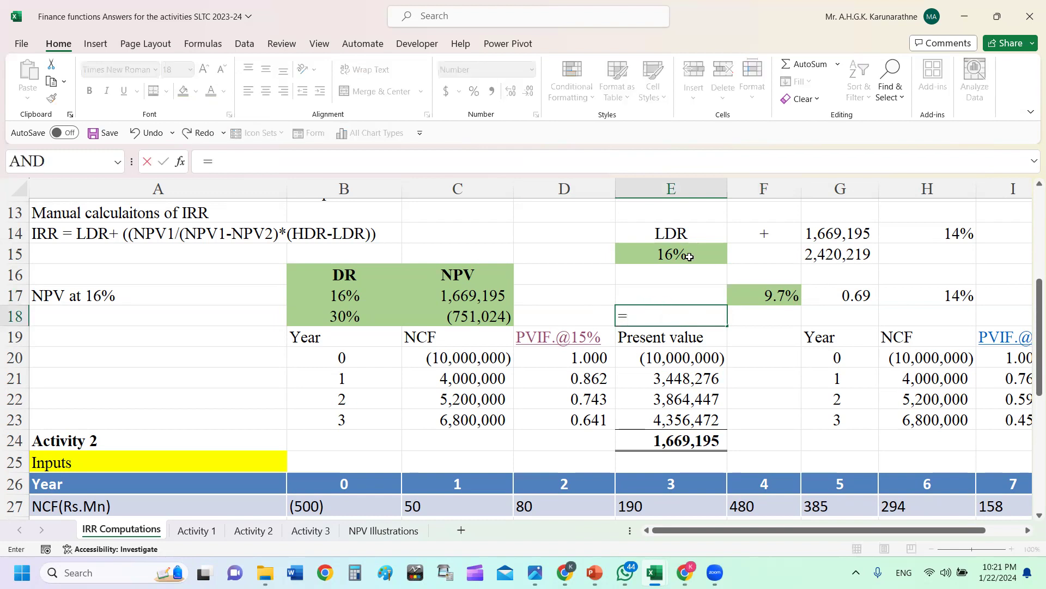
left_click(690, 255)
type("+")
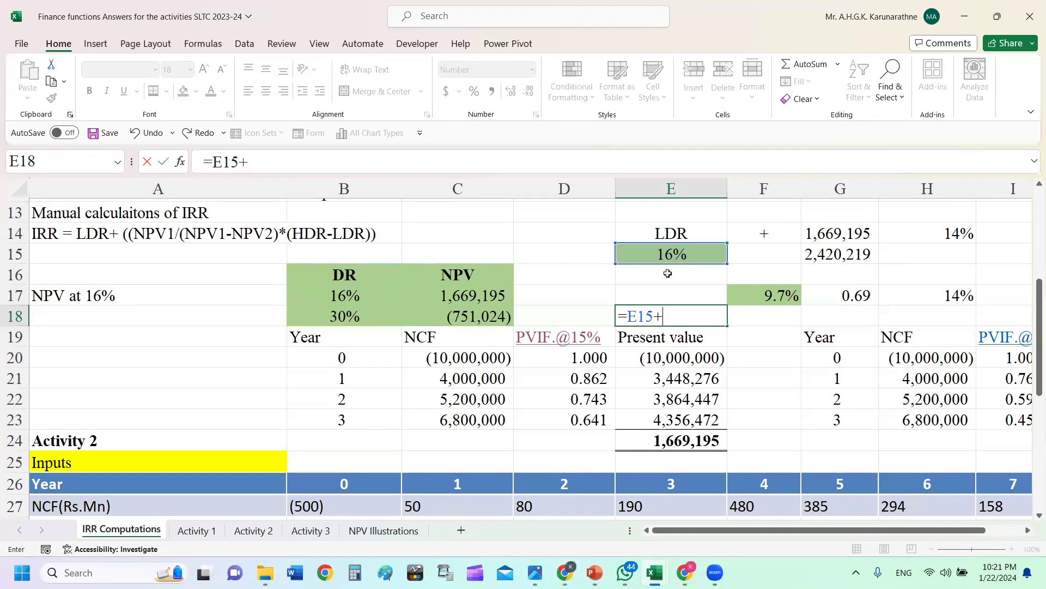
left_click(758, 293)
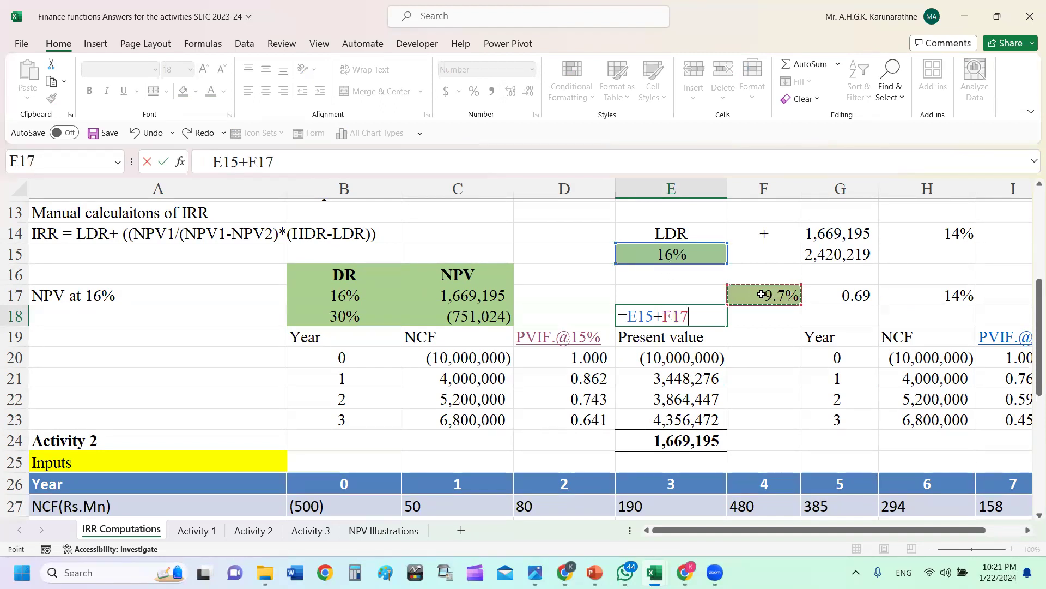
key("Return")
- Format the manually calculated IRR in E18 as a percentage with two decimal places
key("Up")
left_click(510, 91)
left_click(510, 91)
left_click(474, 91)
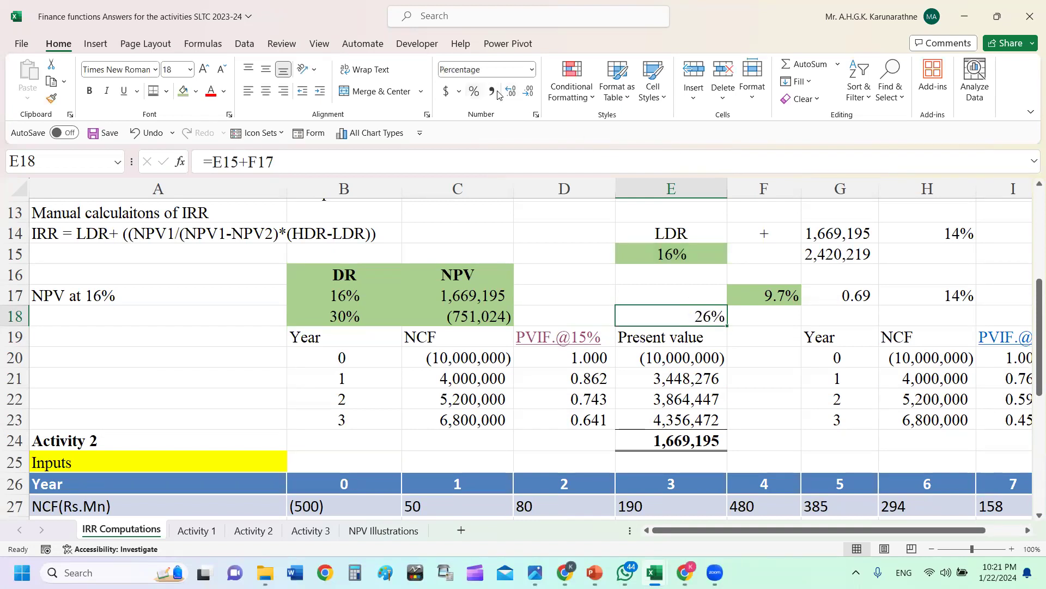
left_click(512, 93)
scroll(554, 274, "up", 1)
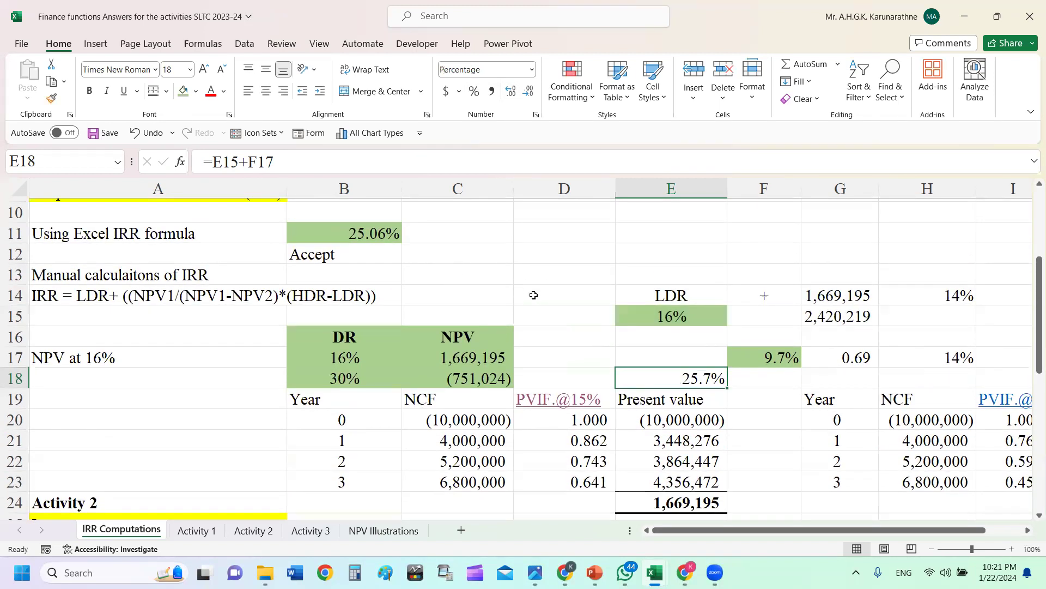
left_click(514, 95)
scroll(558, 264, "down", 1)
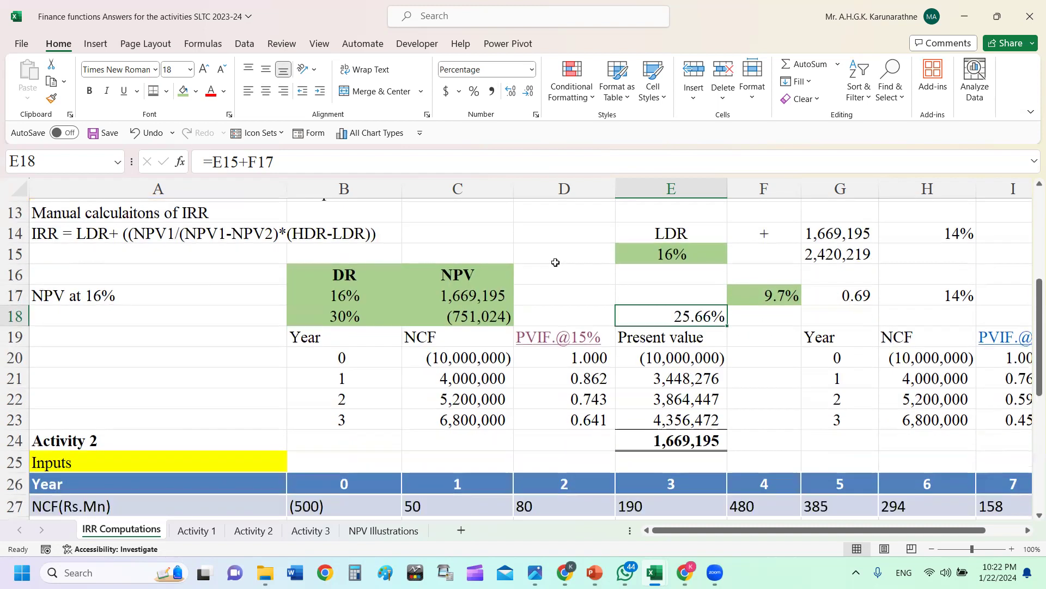
left_click_drag(143, 271, 1012, 434)
left_click(606, 293)
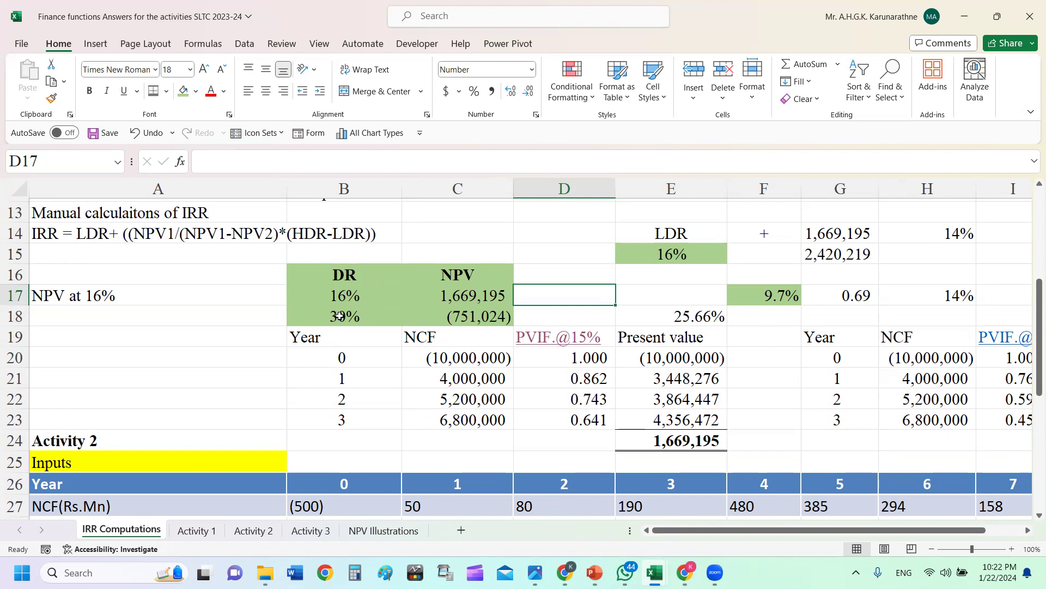
left_click(336, 297)
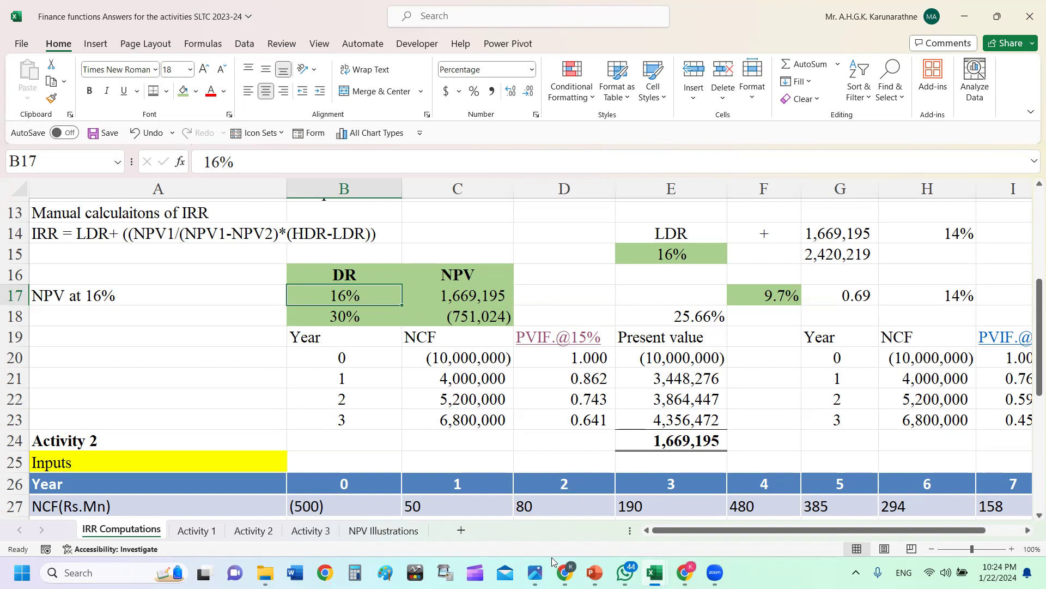
- Switch to the AFN 3304 PowerPoint presentation and review the slides from Activity 2 through the Case Study
mouse_move(685, 572)
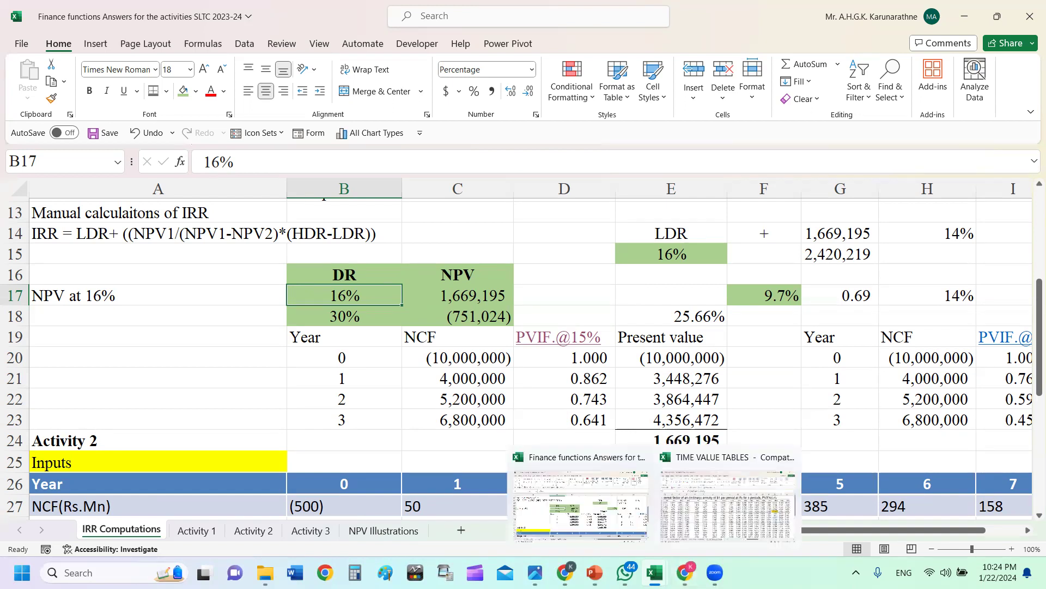
mouse_move(594, 573)
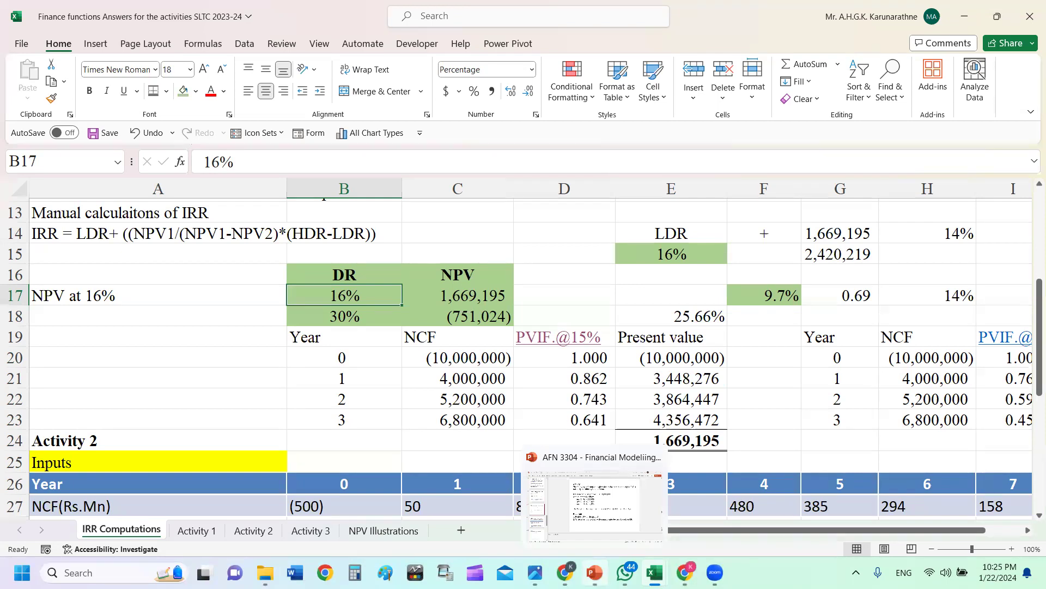
left_click(594, 504)
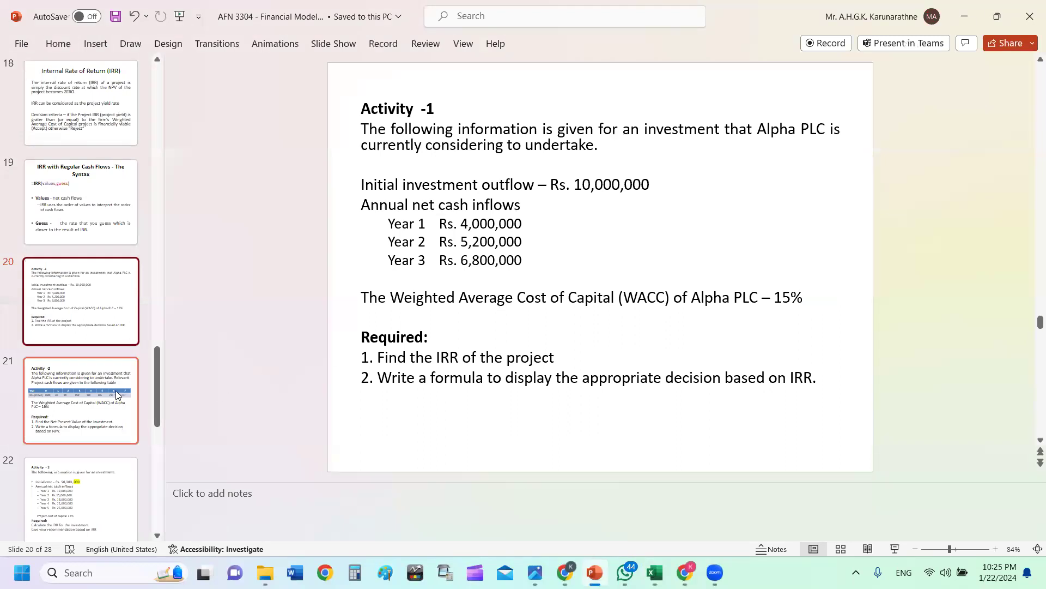
left_click(101, 404)
scroll(96, 444, "down", 3)
left_click(93, 302)
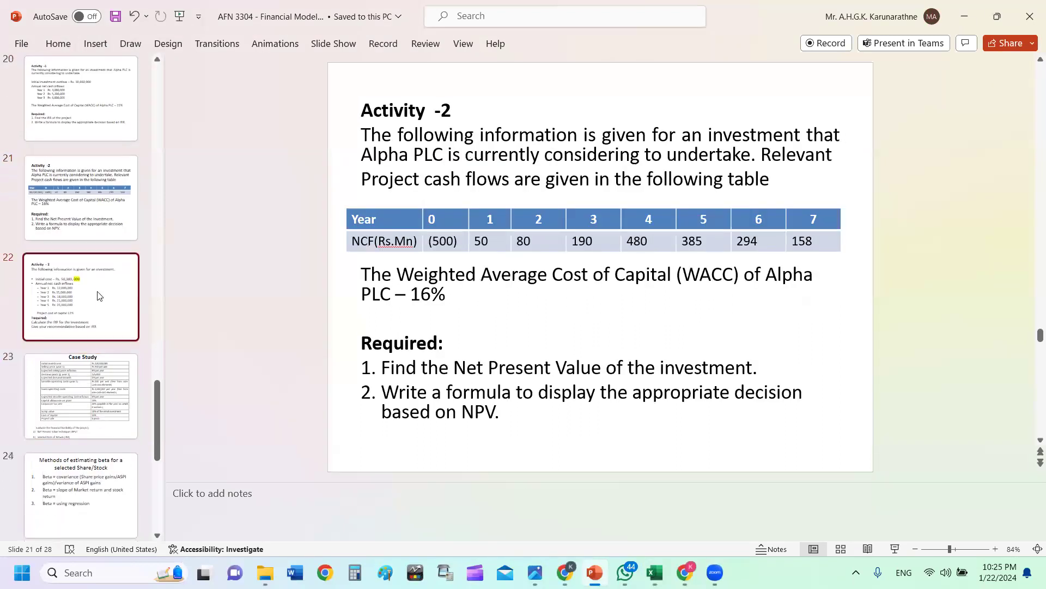
left_click(89, 386)
scroll(85, 348, "down", 5)
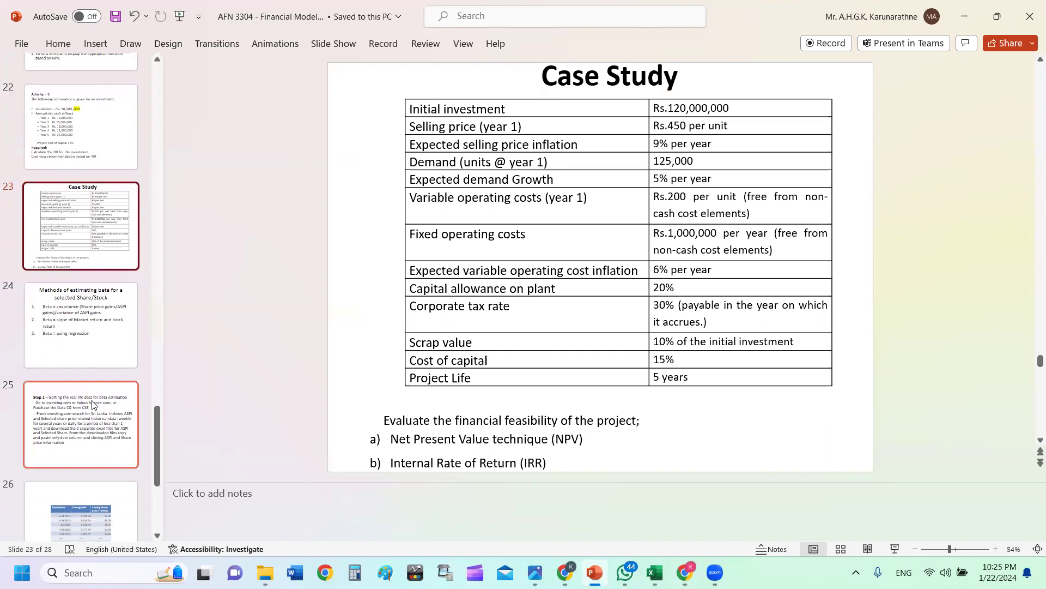
scroll(76, 223, "up", 2)
scroll(81, 262, "down", 3)
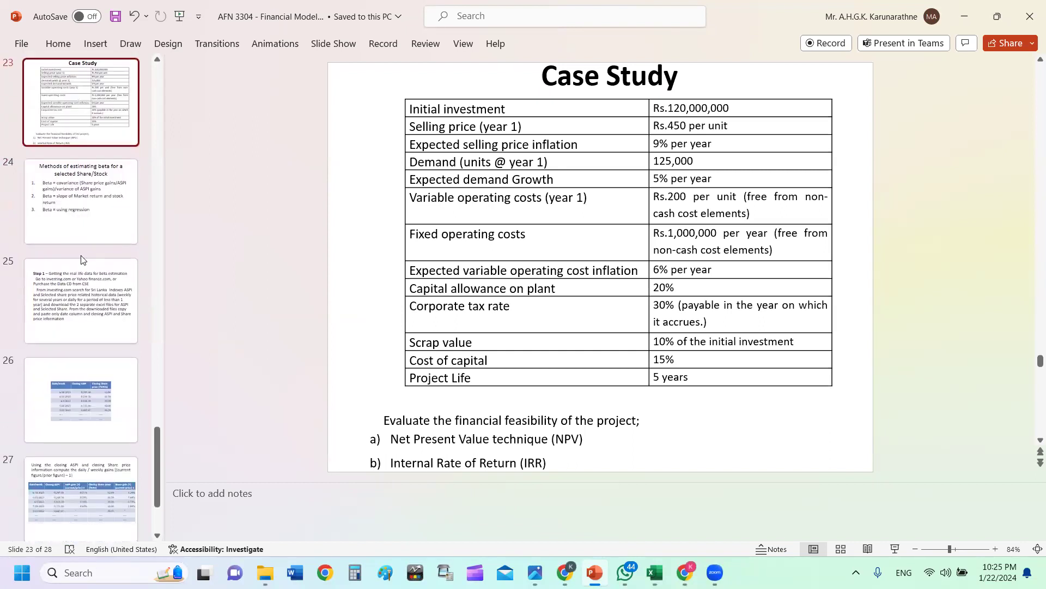
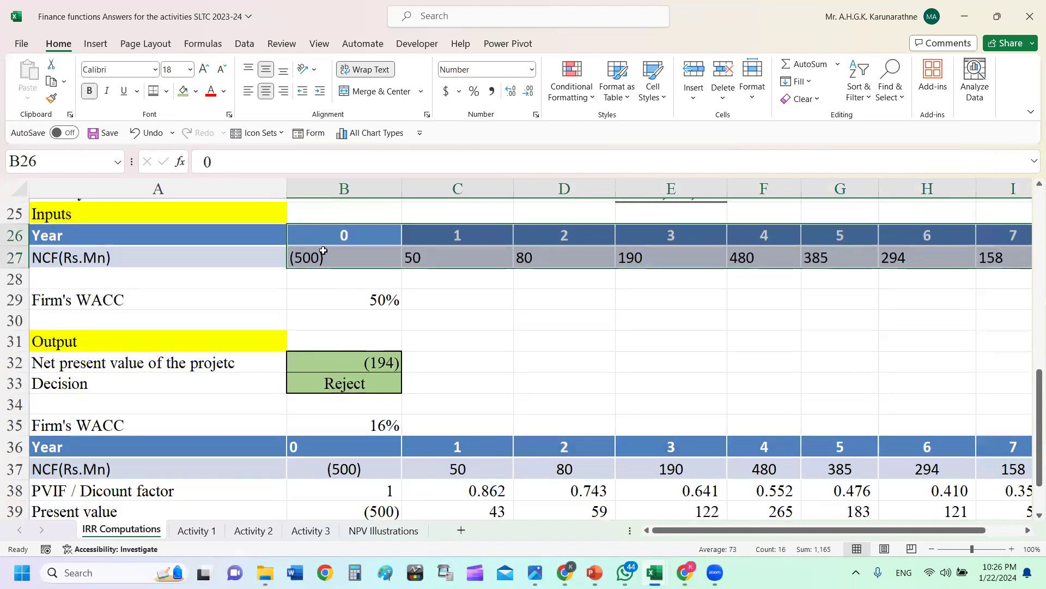
left_click_drag(320, 234, 994, 253)
left_click(342, 235)
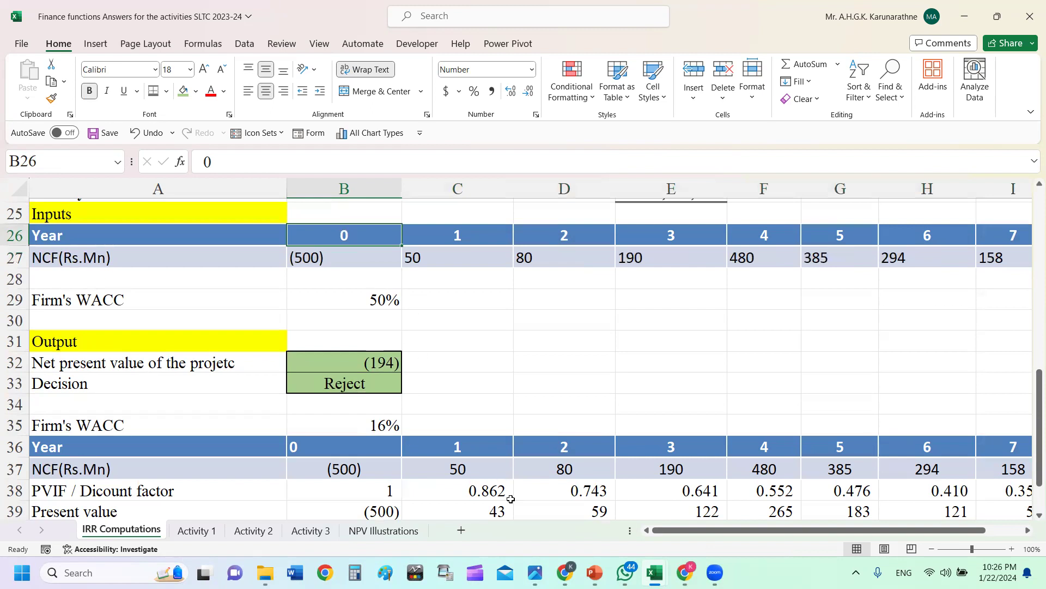
- Open the workbook "Activity 1 - Model for Profit forecast" from the AFN3304 Financial Modeling folder inside SLTC in File Explorer
mouse_move(654, 572)
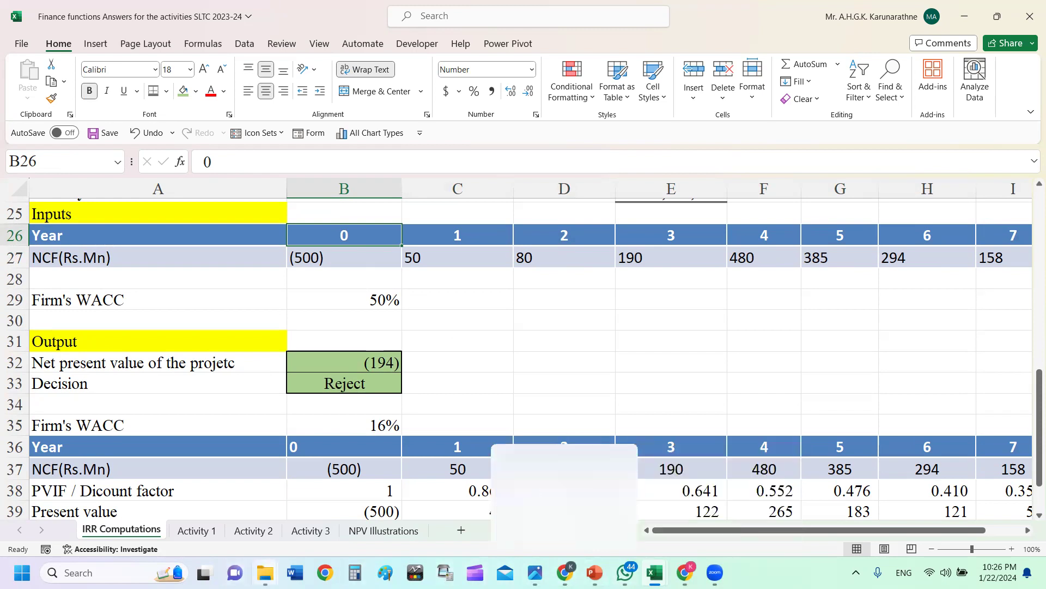
mouse_move(265, 573)
left_click(218, 504)
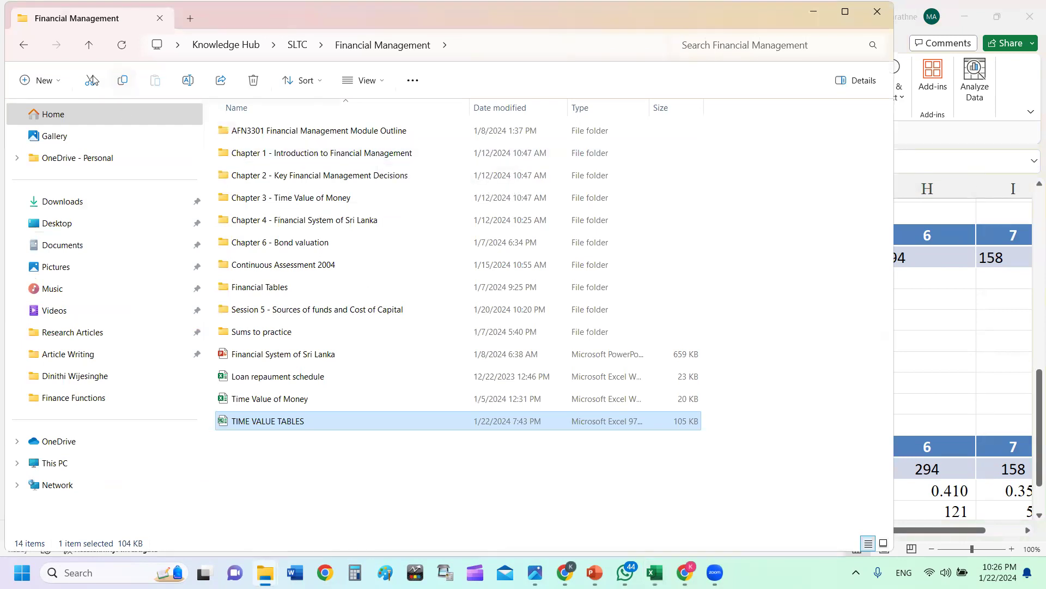
left_click(87, 46)
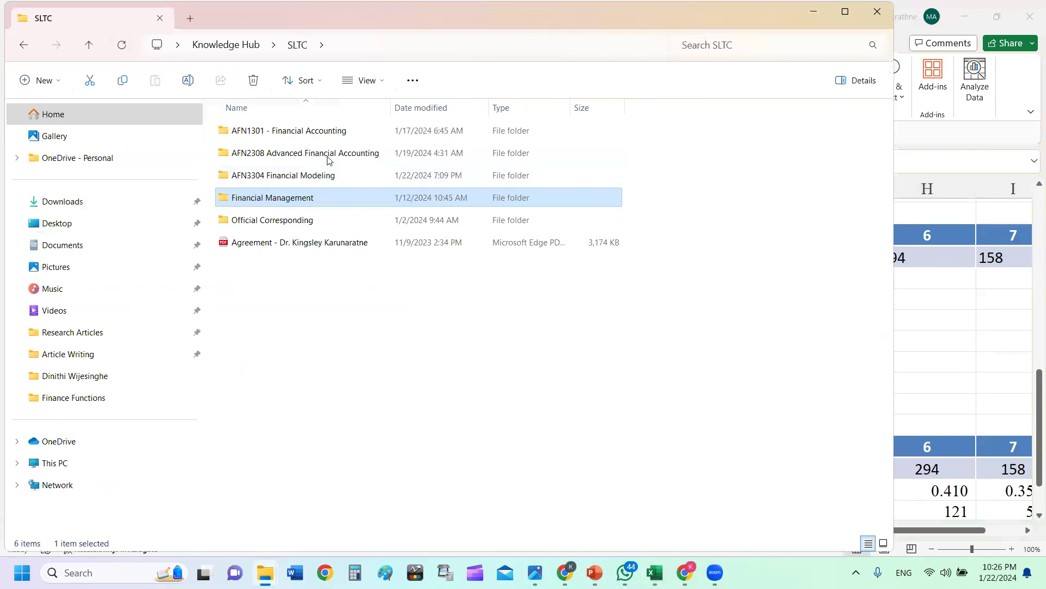
double_click(330, 176)
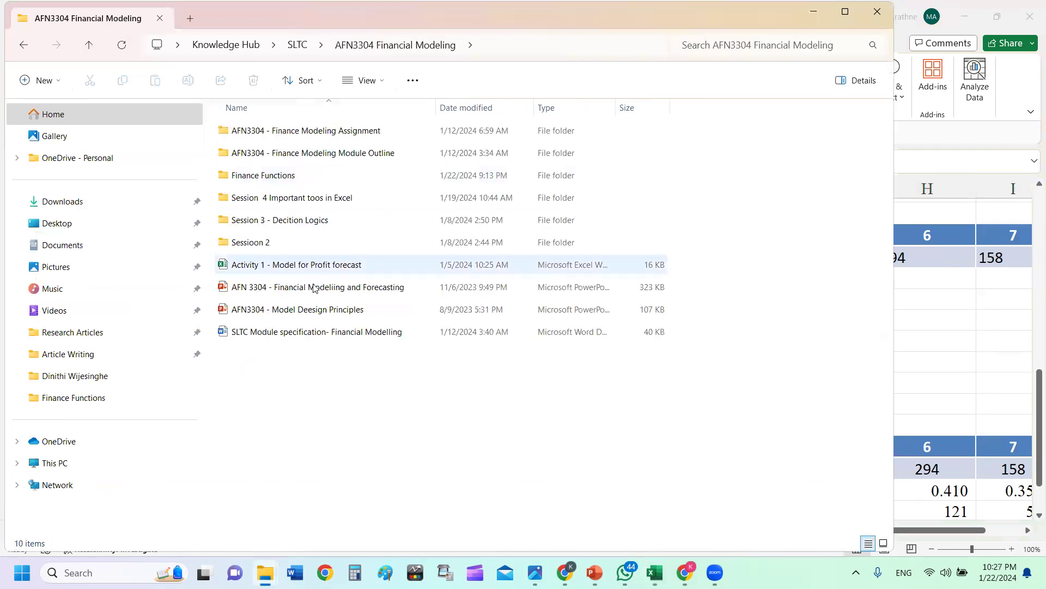
left_click(306, 267)
double_click(306, 266)
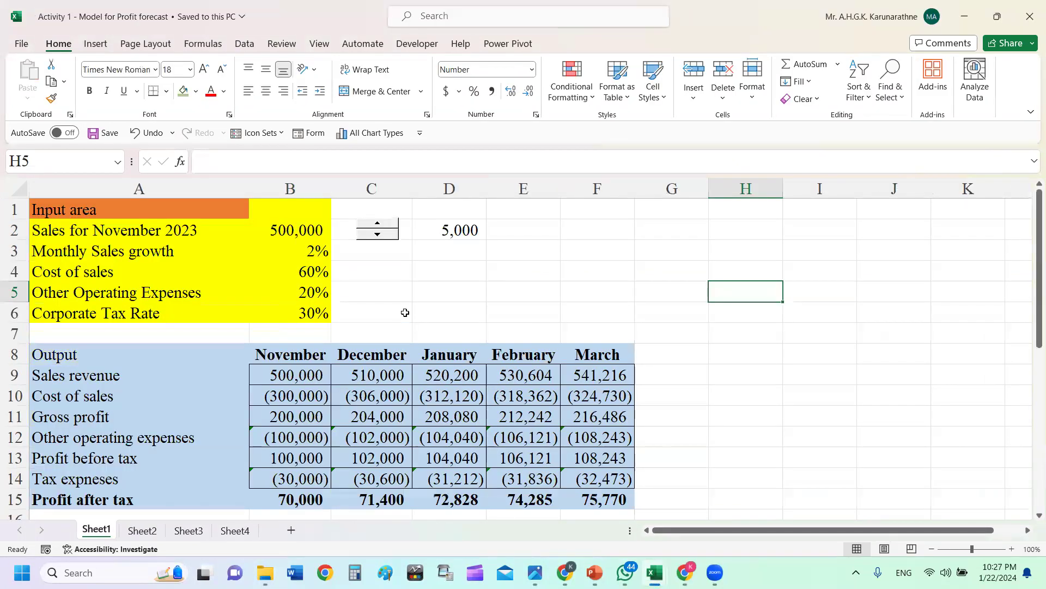
- Replace the month headings in B8:F8 of the output table with the number series 1 to 5
scroll(405, 313, "down", 1)
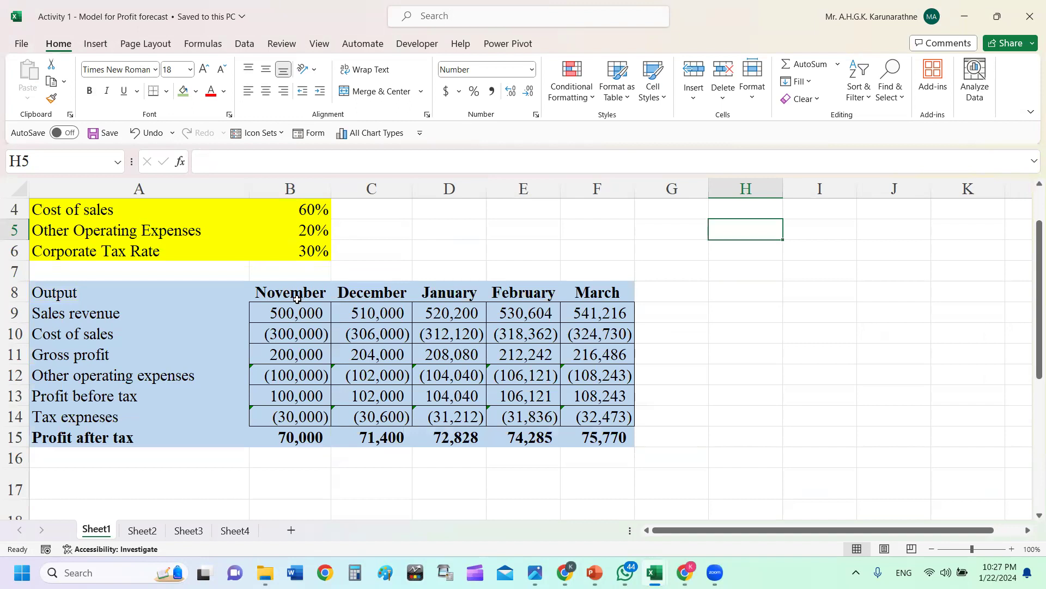
scroll(297, 299, "up", 1)
left_click(293, 354)
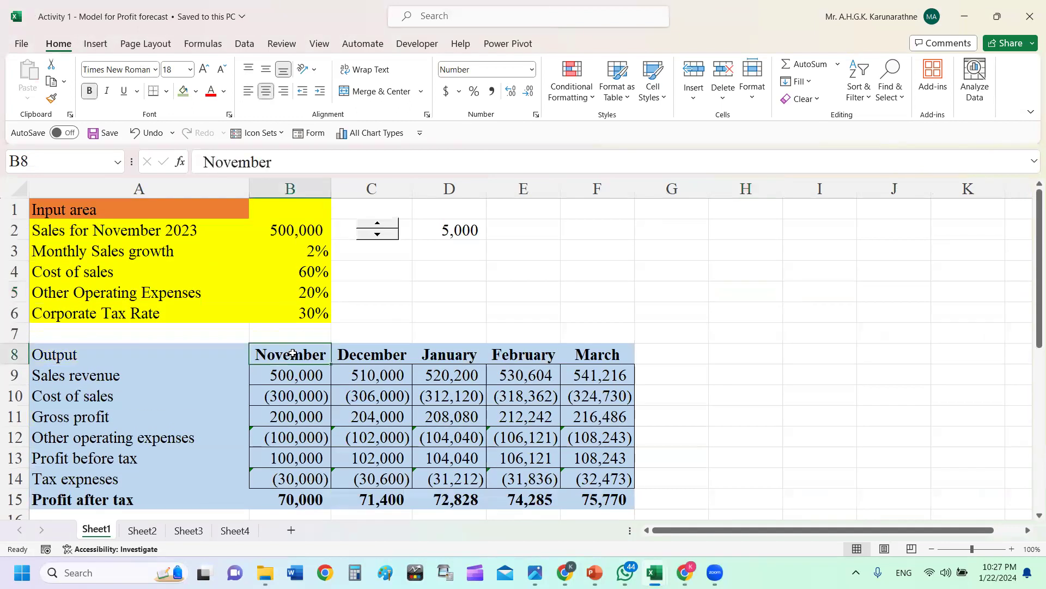
type("1")
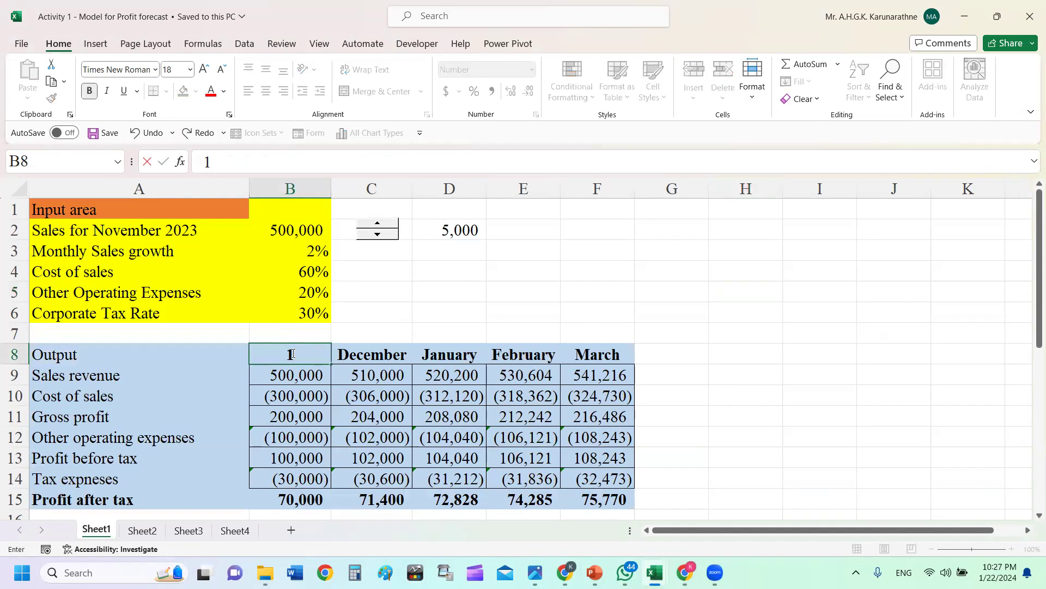
left_click(387, 351)
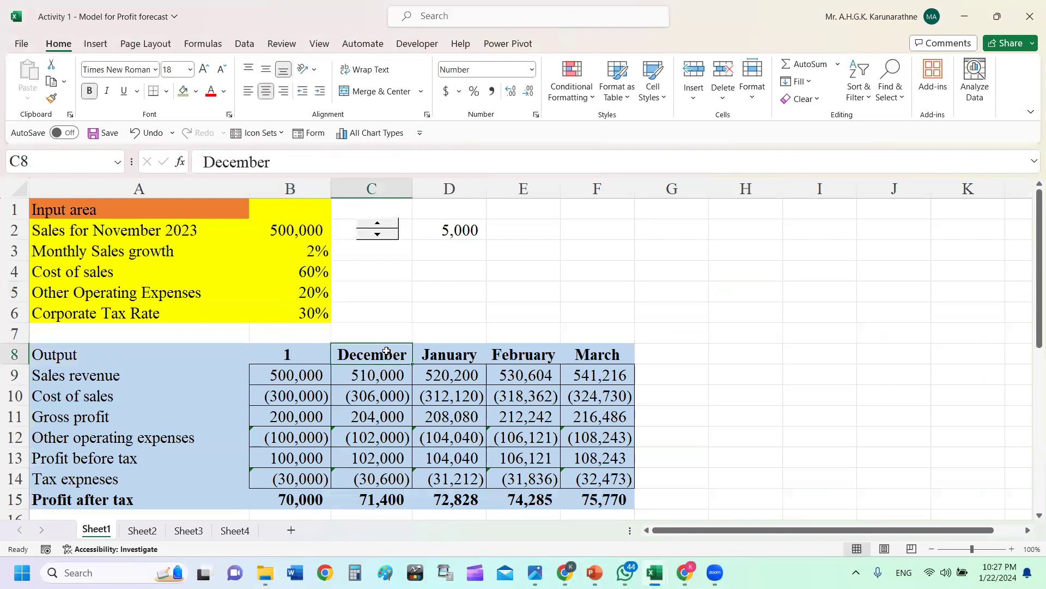
type("2")
left_click(442, 357)
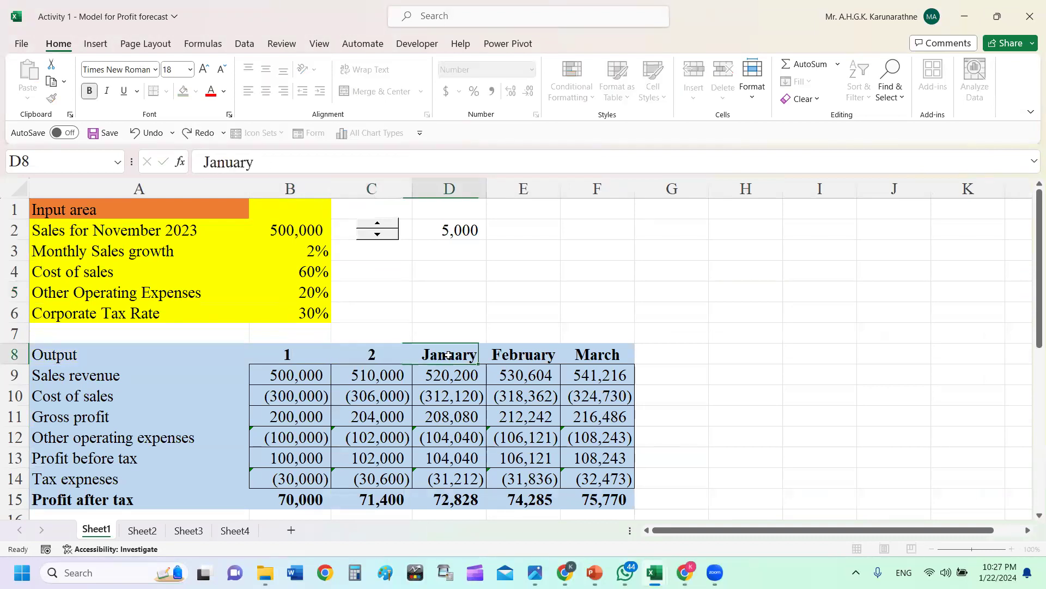
left_click(287, 353)
left_click_drag(288, 353, 599, 365)
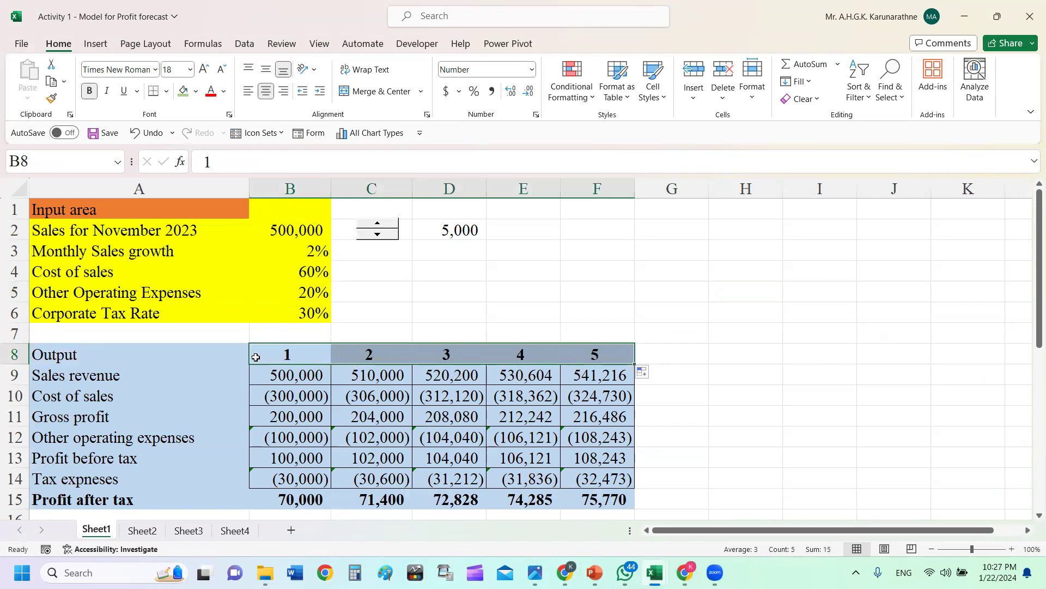
- Rename the "Profit after tax" label in A15 as "Net cash flows"
scroll(285, 355, "down", 1)
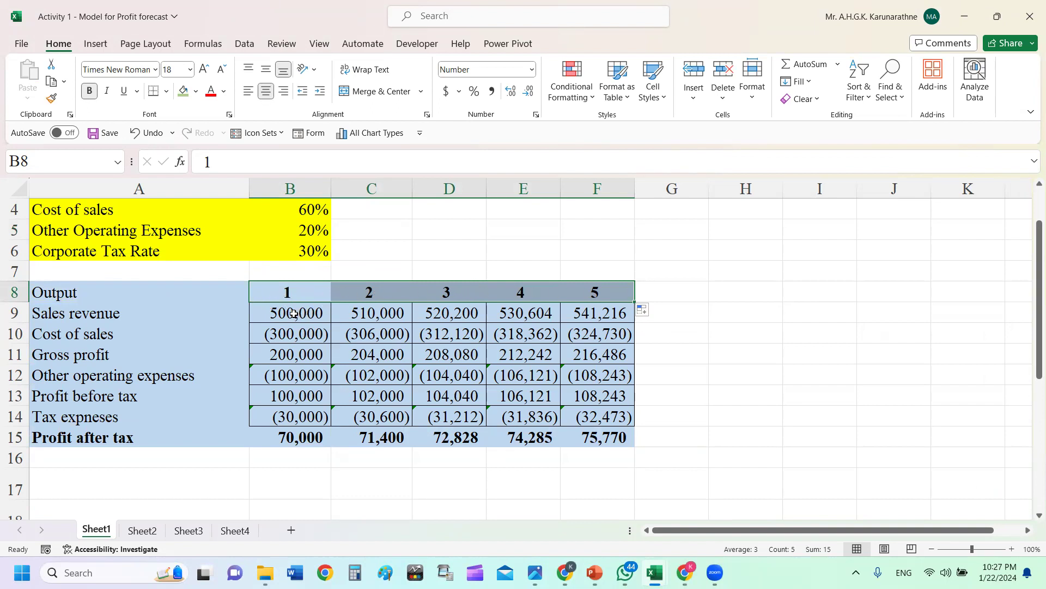
left_click(92, 439)
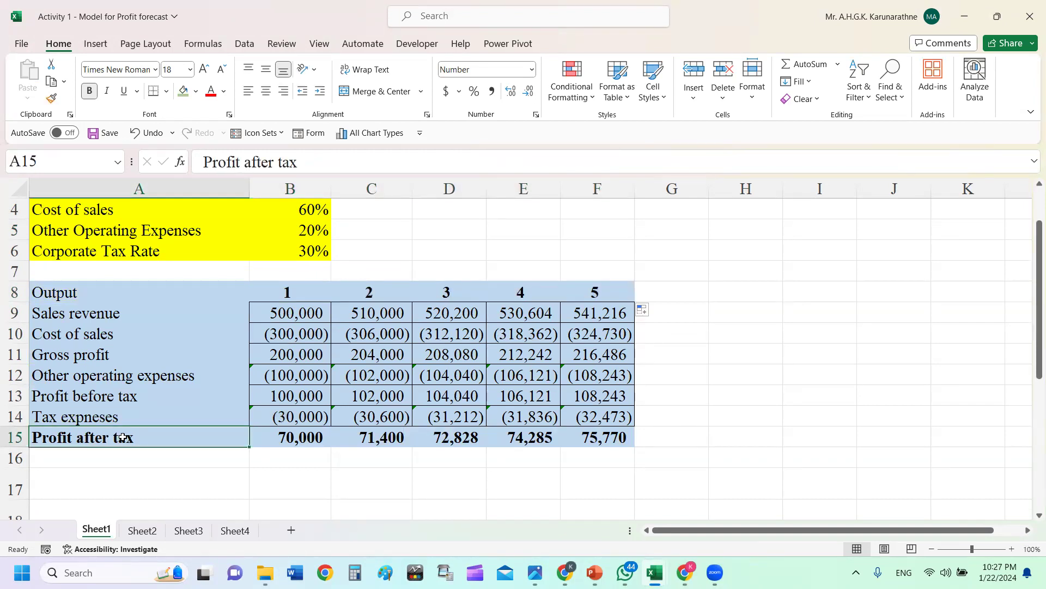
type("NE")
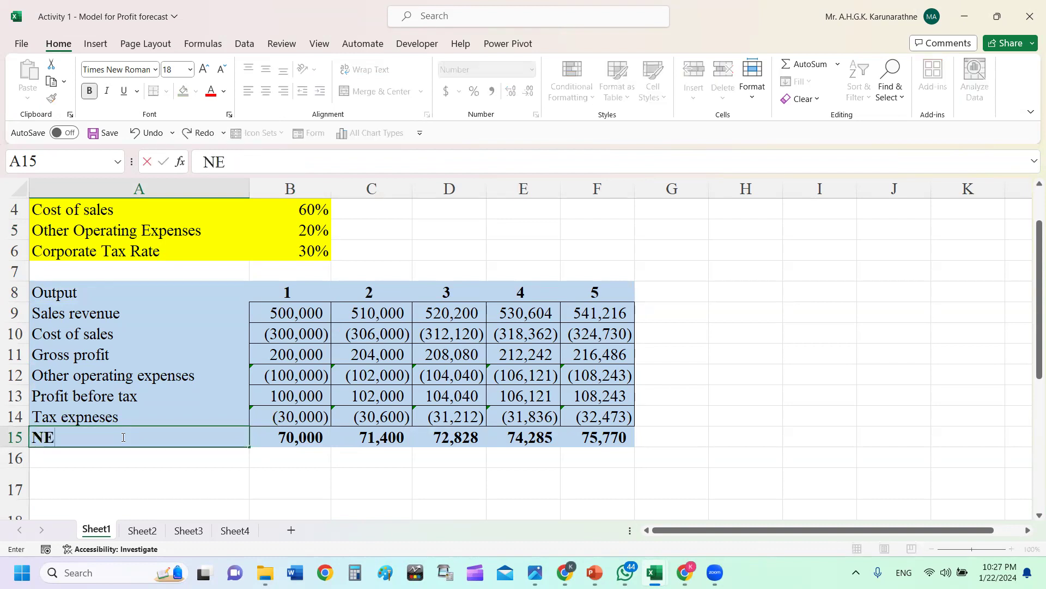
key("BackSpace")
type("t")
key("BackSpace")
type("et cash flows")
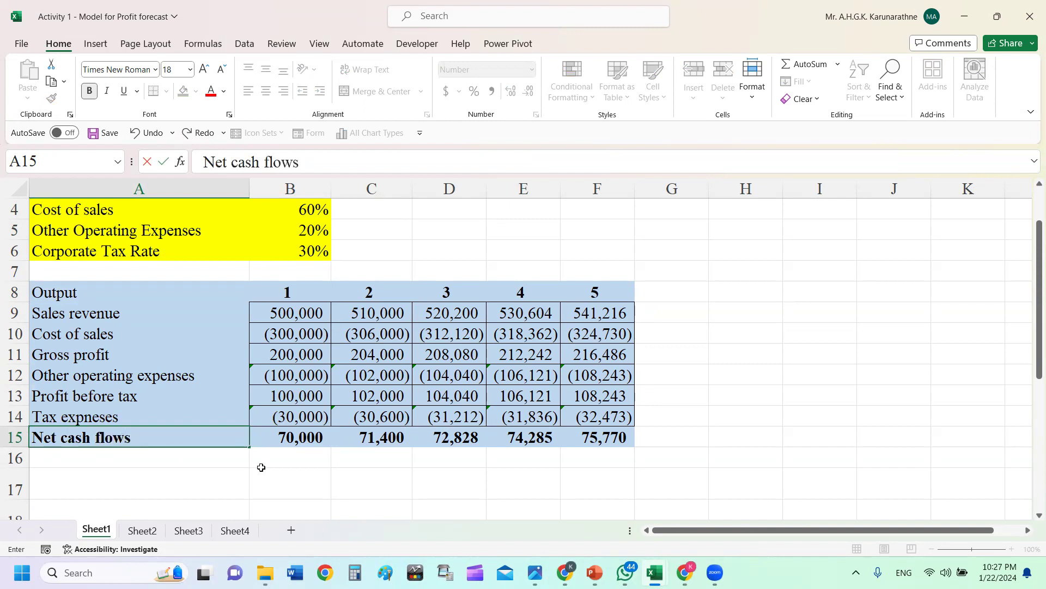
left_click(821, 349)
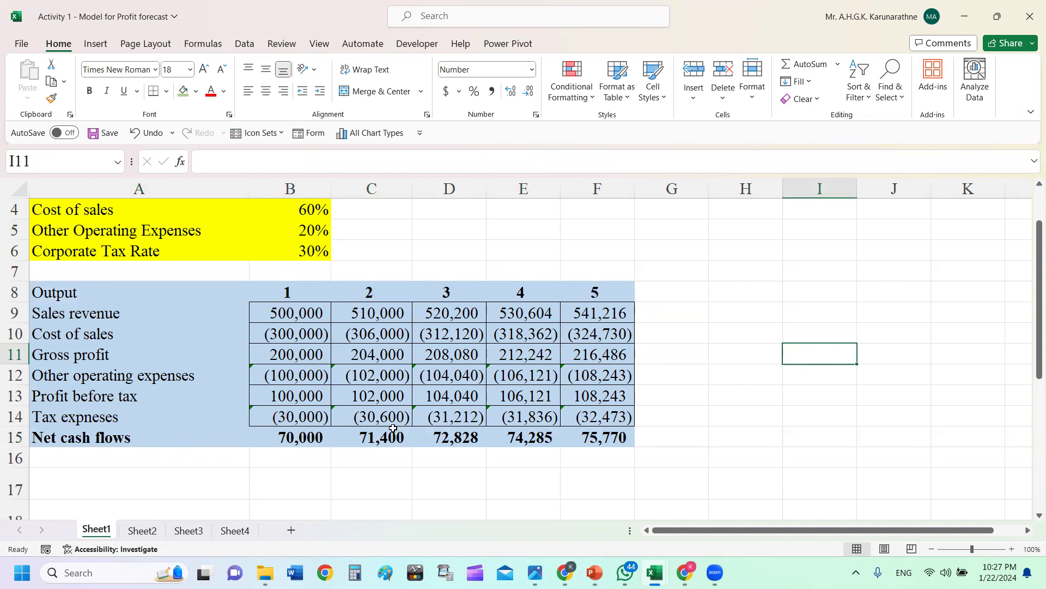
- Hide rows 9 to 14 of the output table, from Sales revenue through the tax expenses row
left_click_drag(12, 314, 10, 417)
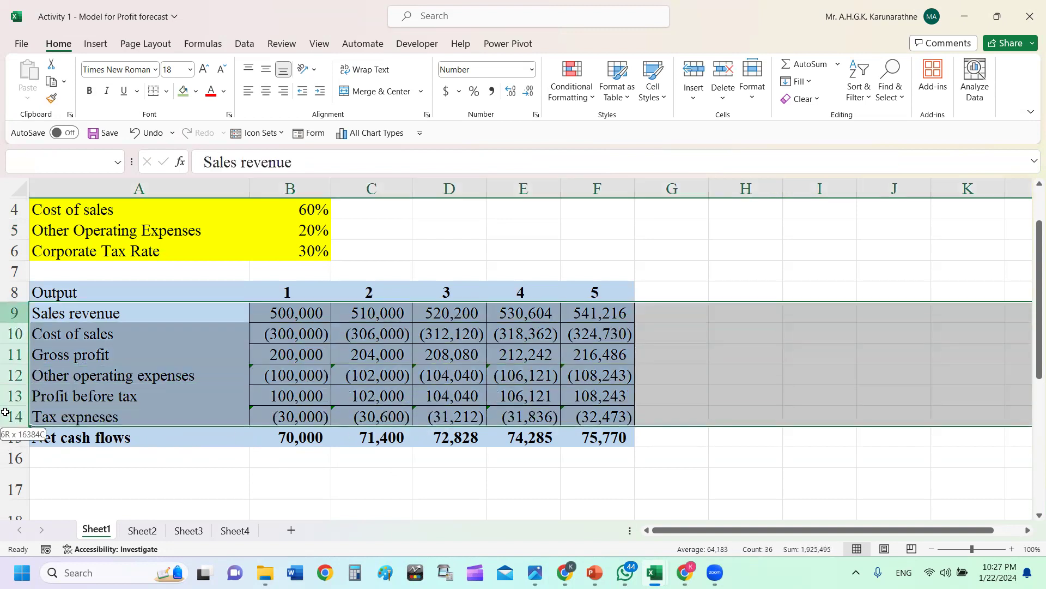
right_click(12, 376)
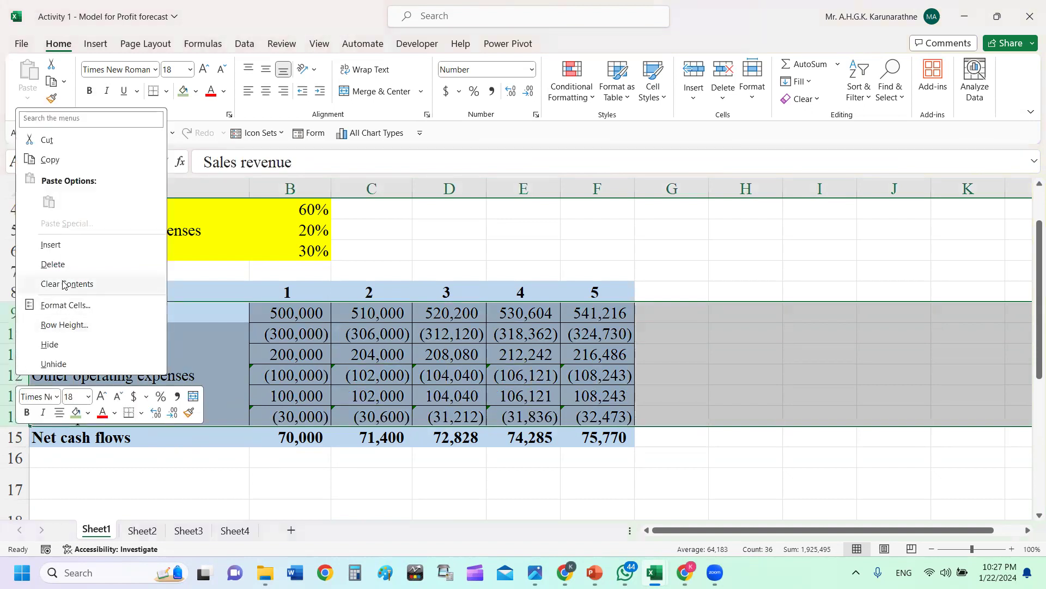
left_click(56, 345)
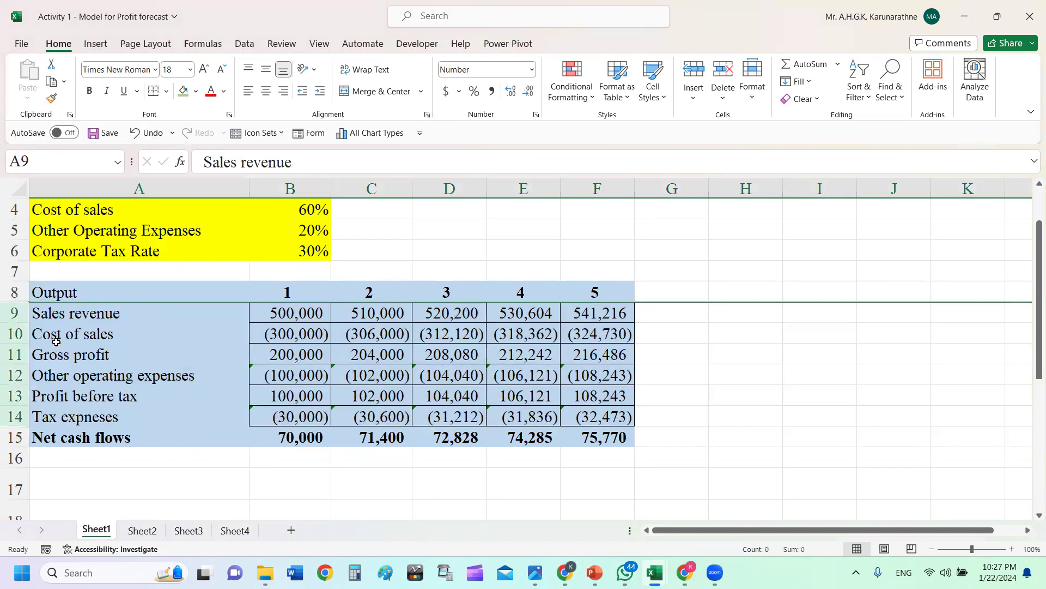
left_click(836, 385)
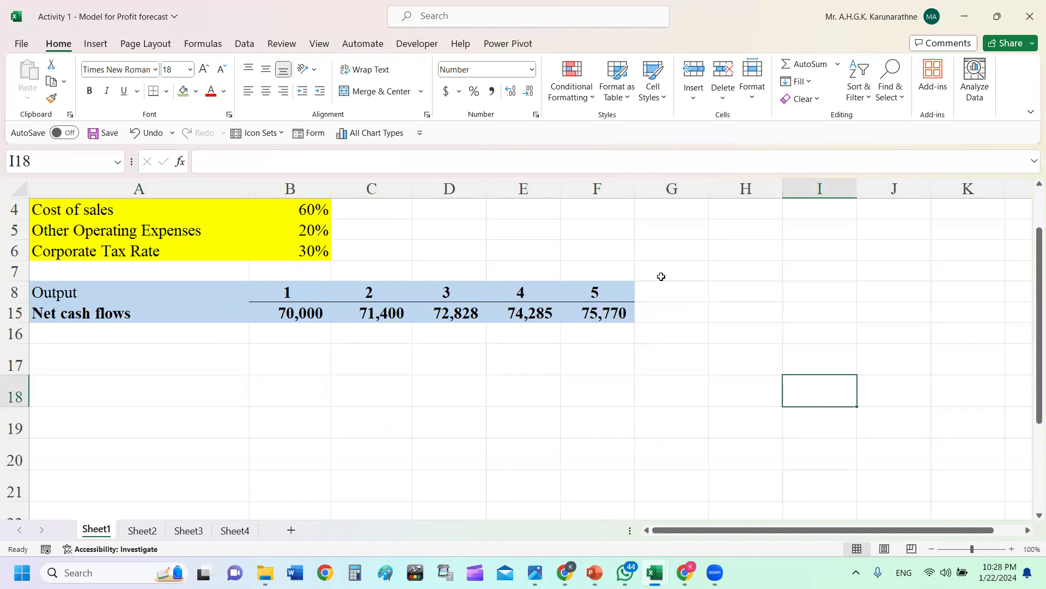
- Enter 180,000 in C7, directly above the period 2 heading of the output table
left_click(406, 264)
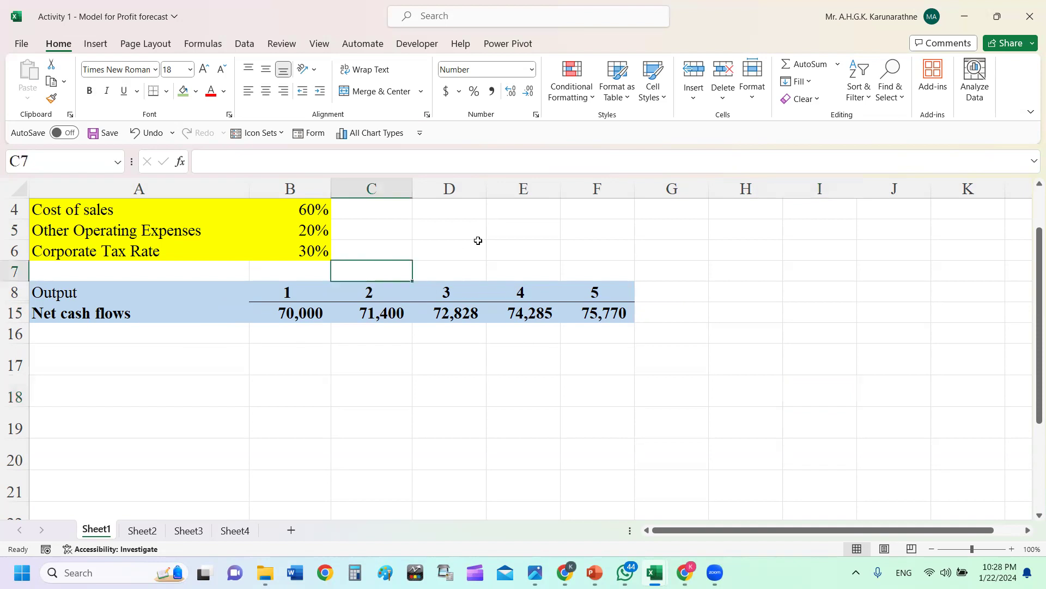
type("25000")
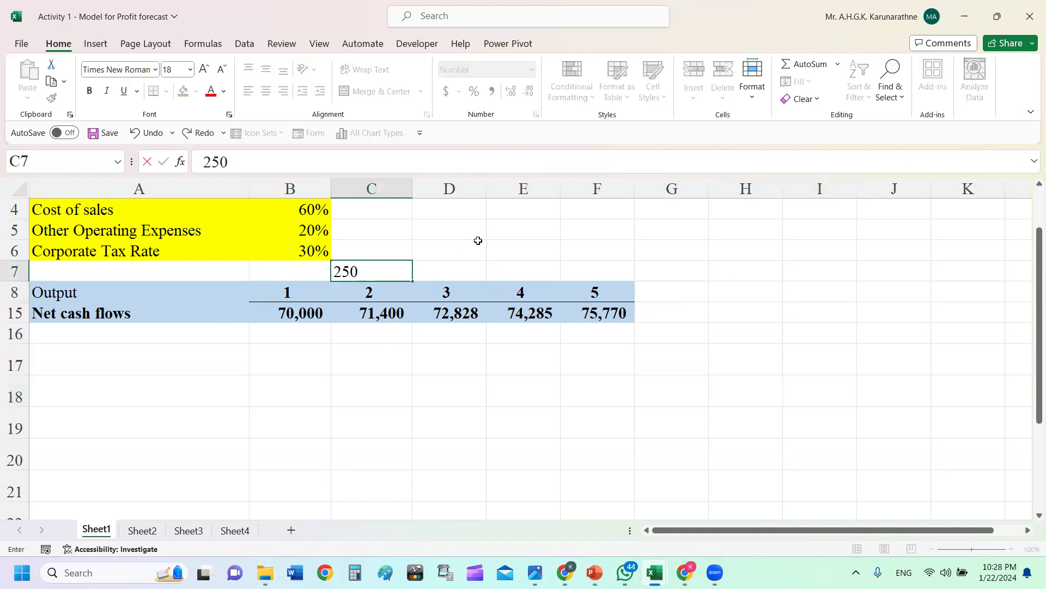
key("BackSpace")
key("BackSpace")
key("BackSpace")
key("BackSpace")
key("BackSpace")
type("180,000")
key("Return")
left_click(748, 295)
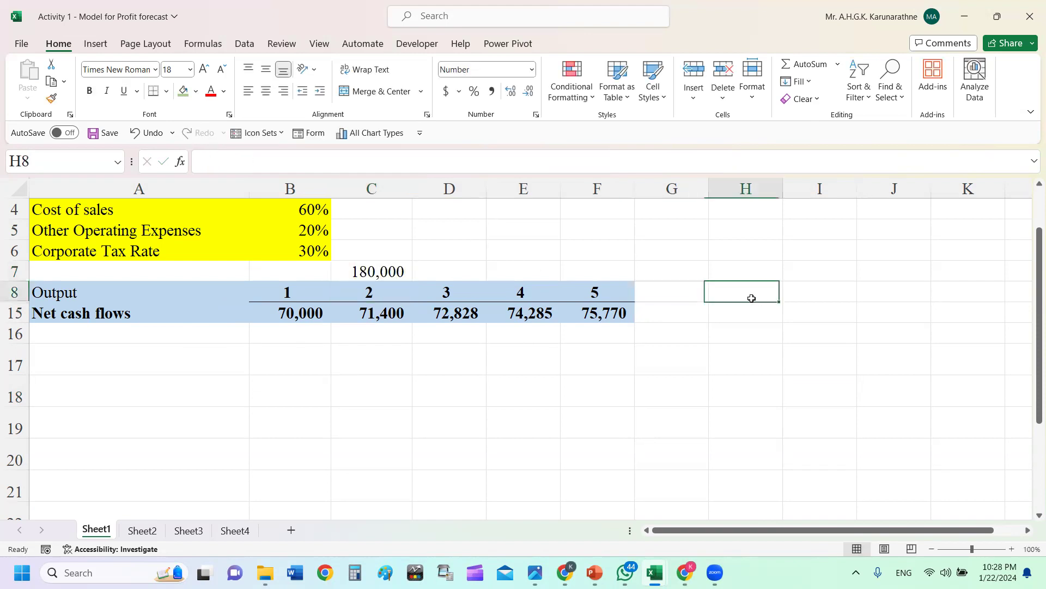
left_click(289, 358)
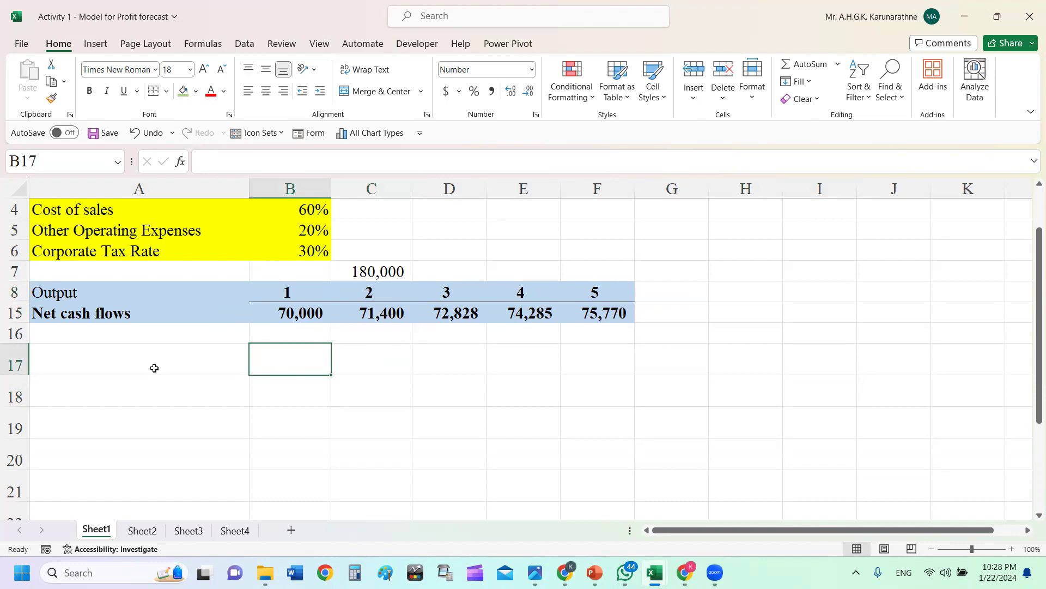
type("=")
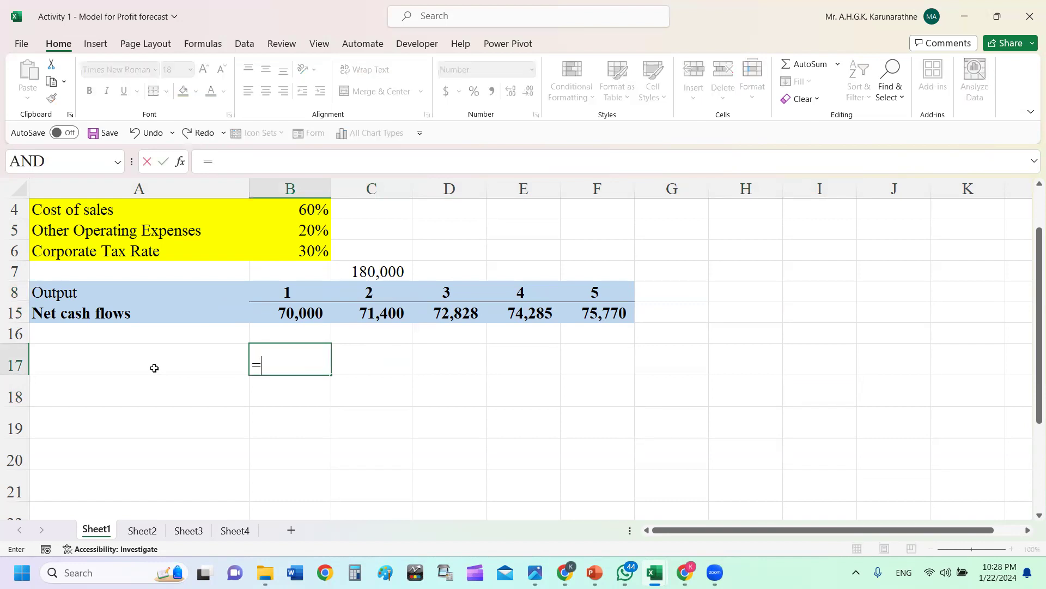
key("Escape")
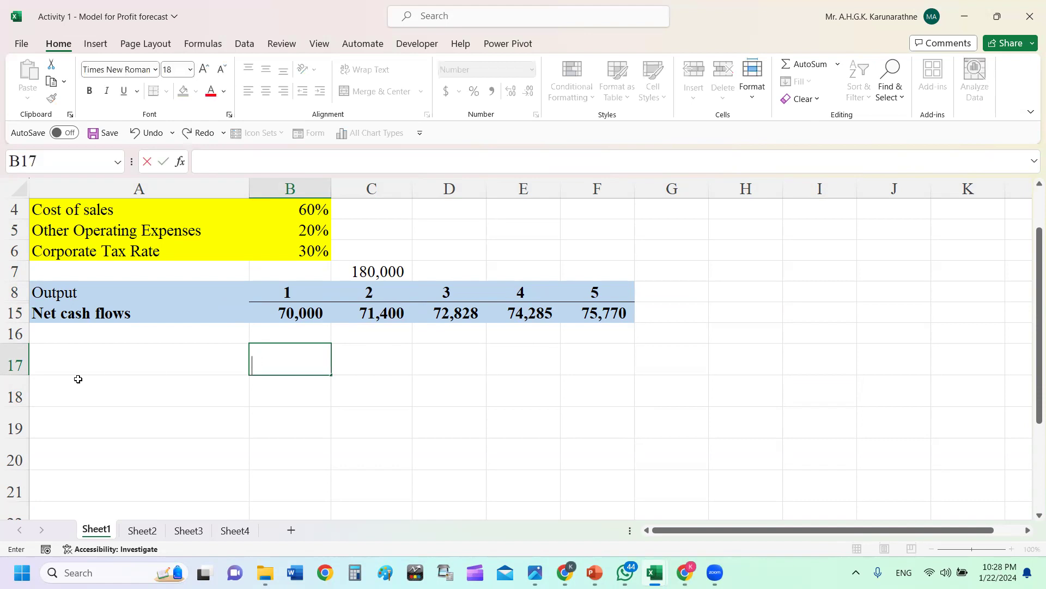
- Label A17 as "Cost of capital" and enter 12% in B17, formatted as a percentage
left_click(105, 353)
type("Co")
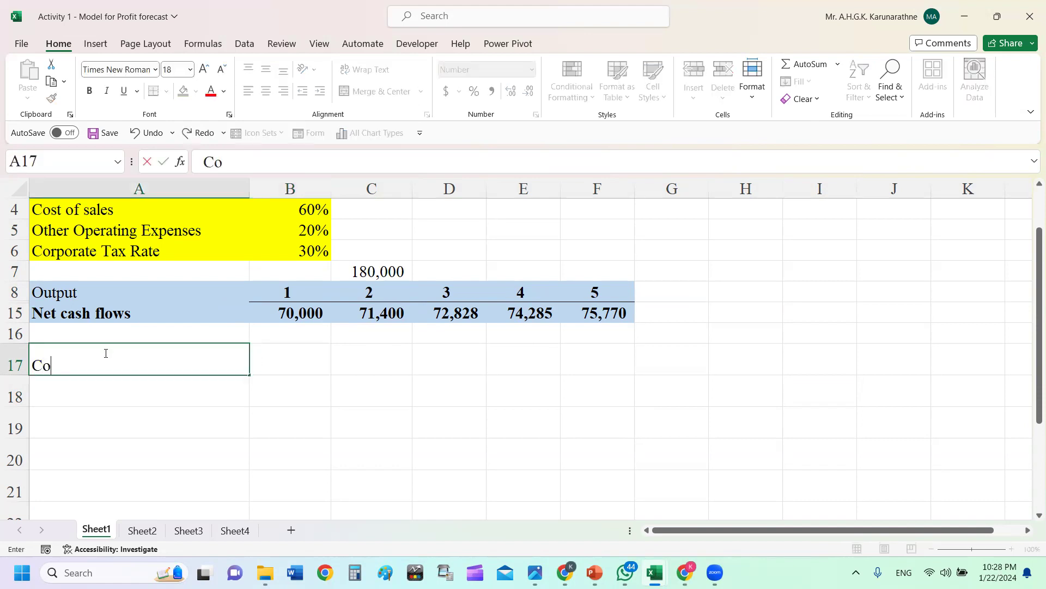
type("st of capital")
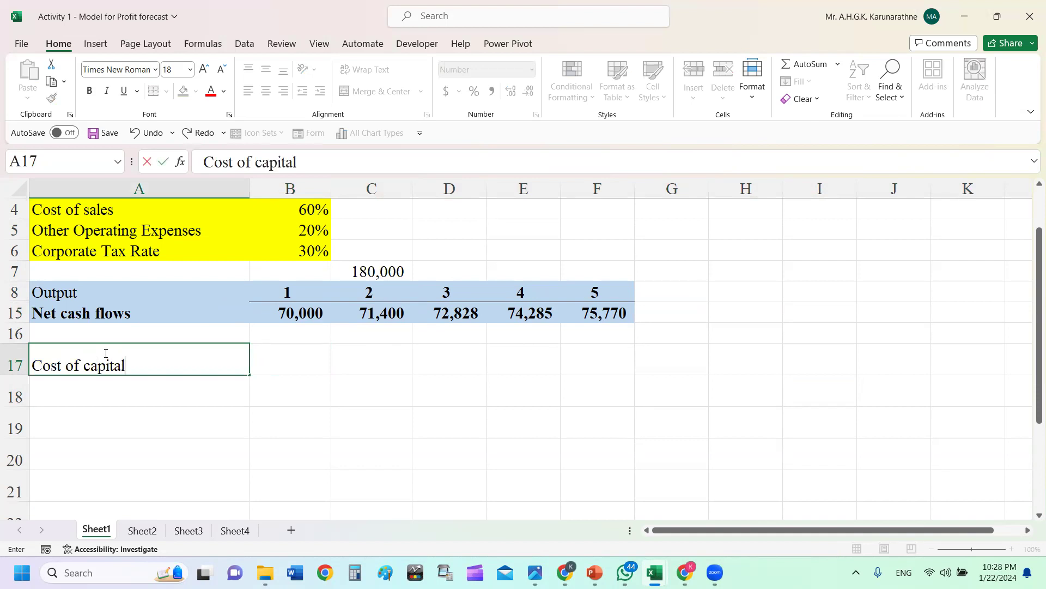
left_click(292, 364)
type(".")
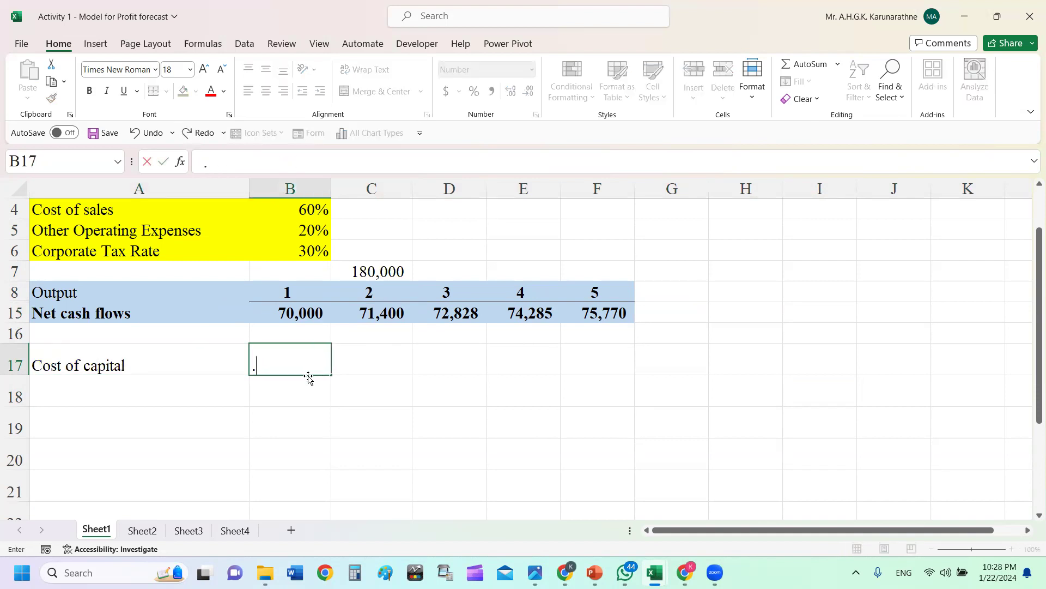
type("12")
key("Return")
key("Up")
left_click(474, 91)
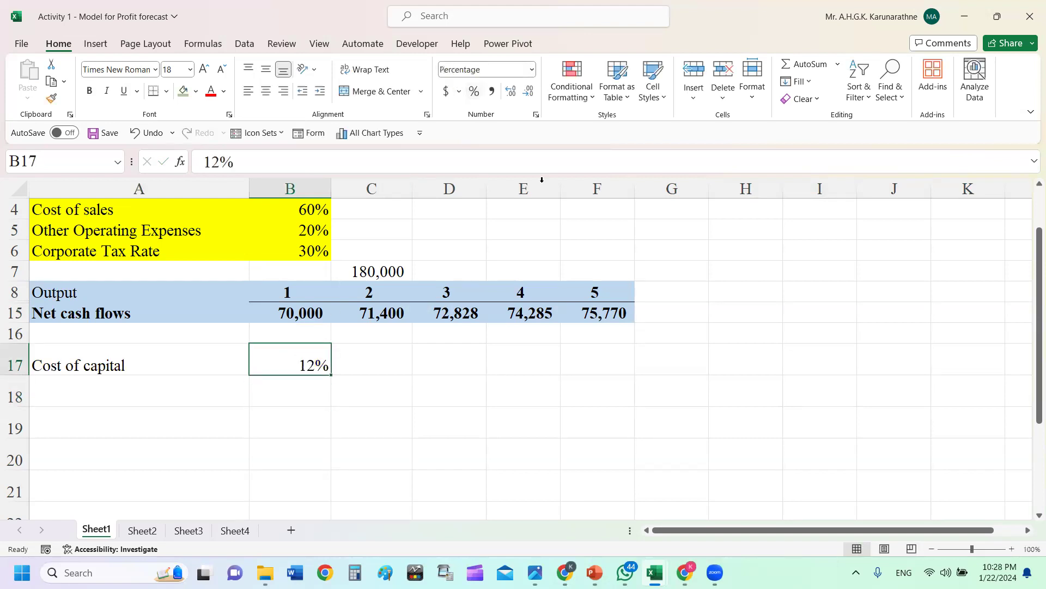
left_click(736, 300)
- Unhide rows 9 to 14 between the period headings and the net cash flows, and hide the same rows again
scroll(285, 248, "up", 1)
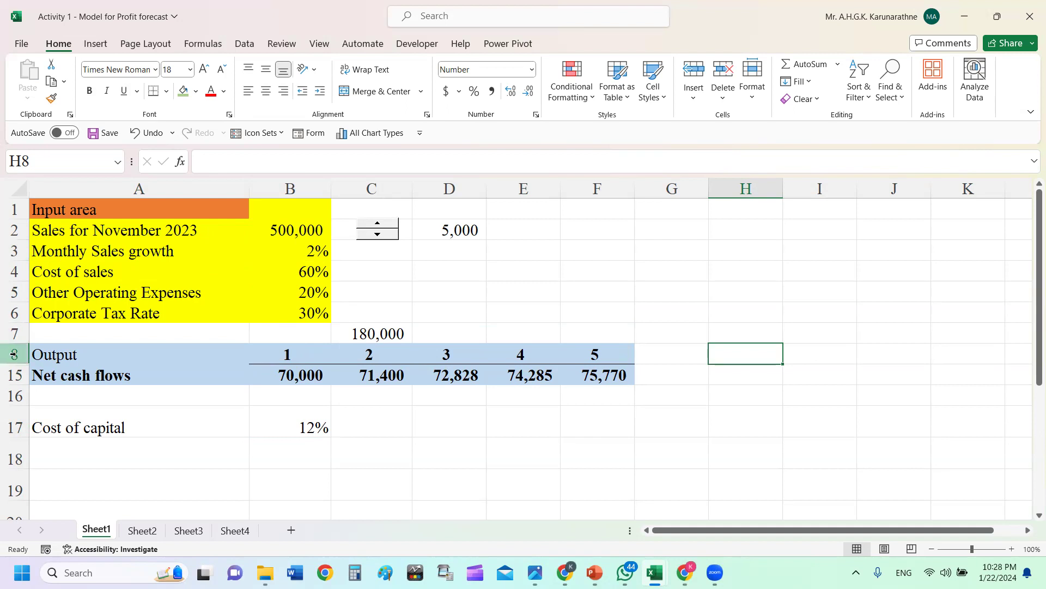
left_click_drag(13, 355, 14, 375)
right_click(13, 375)
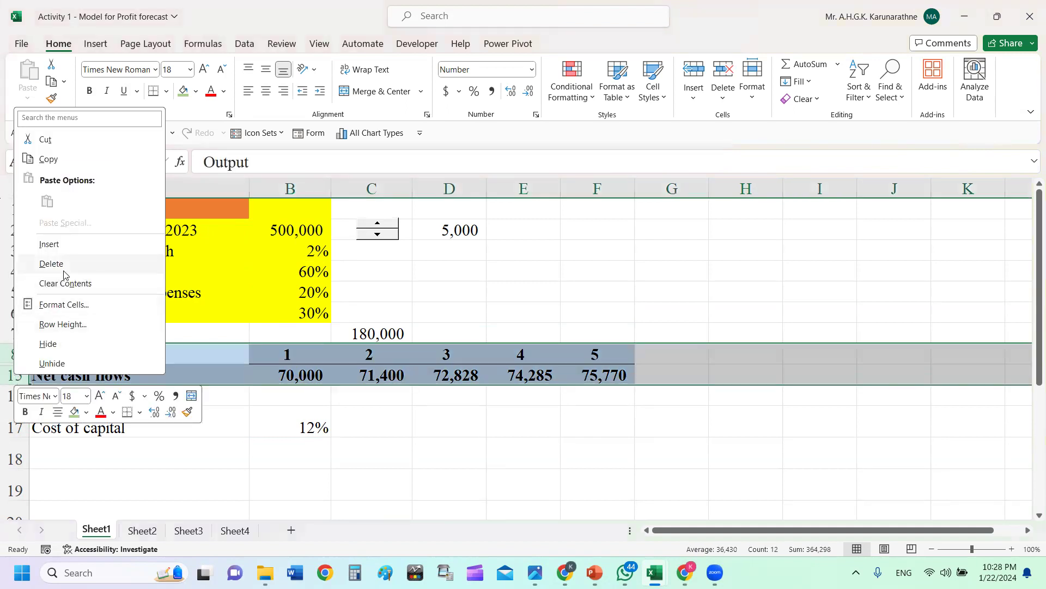
left_click(64, 364)
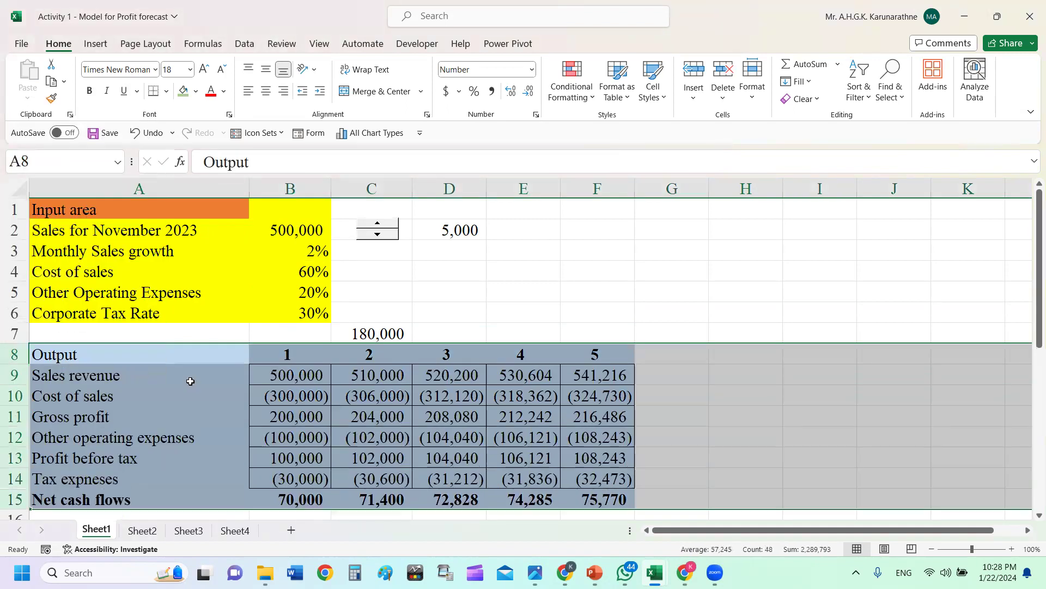
scroll(292, 372, "down", 1)
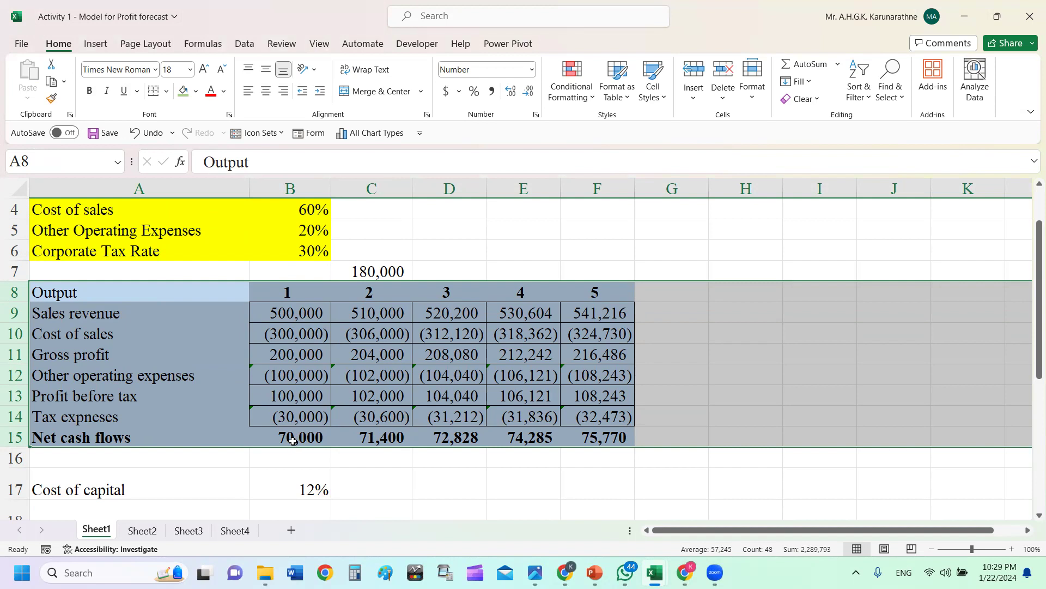
left_click(43, 340)
left_click(17, 315)
left_click_drag(16, 315, 18, 413)
right_click(17, 414)
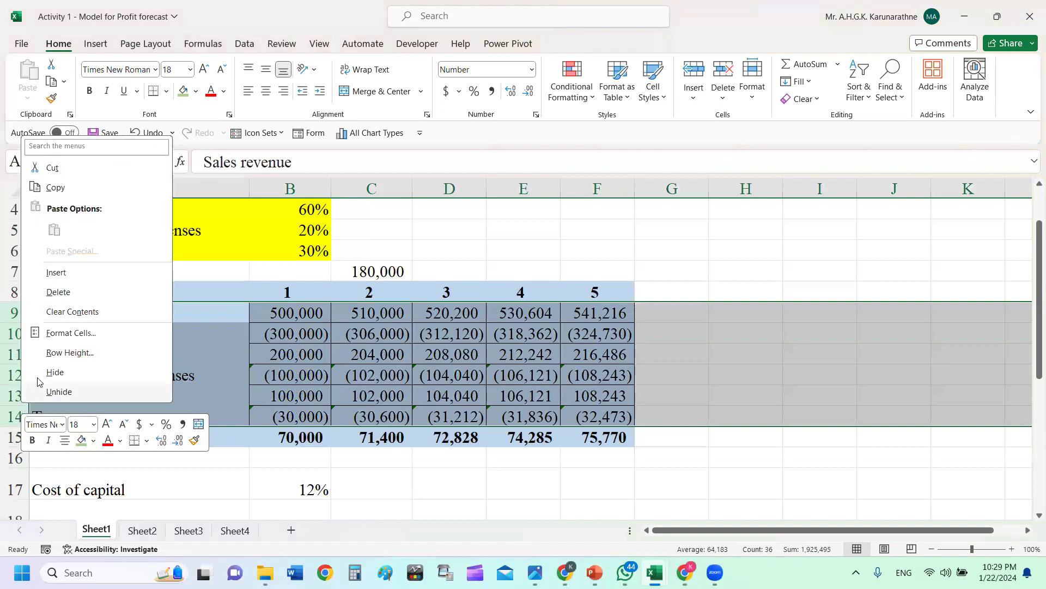
left_click(55, 372)
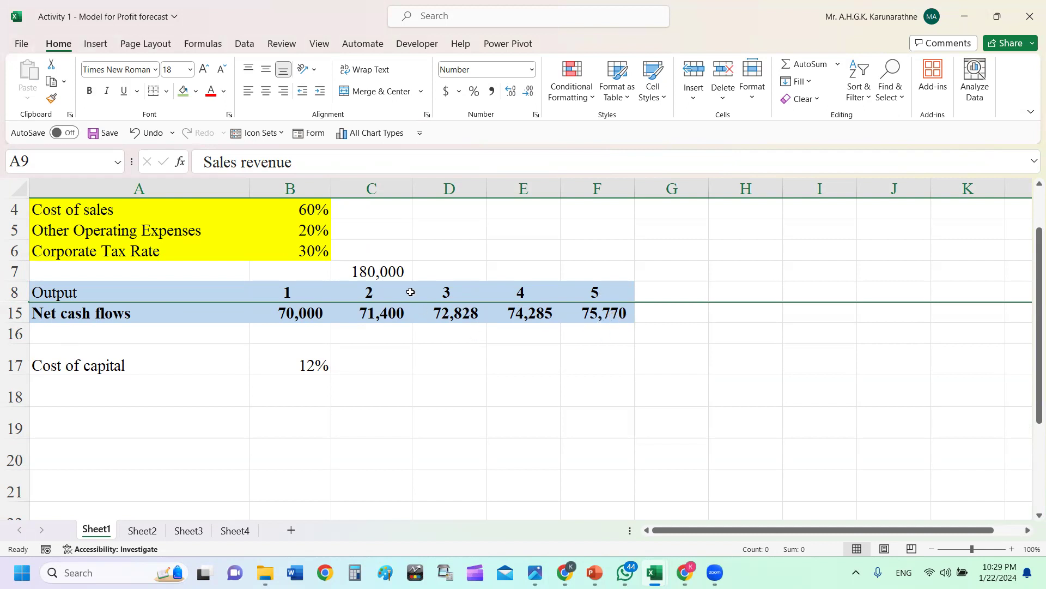
- Calculate the net present value in B18 with the formula =NPV(B17,B15:F15)+C7
left_click(356, 272)
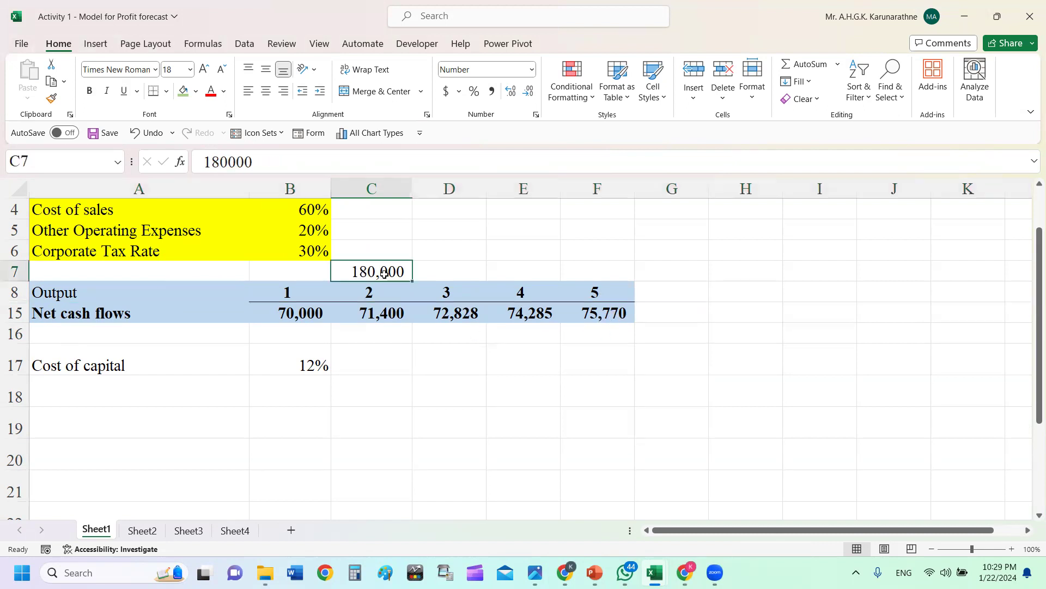
left_click(277, 400)
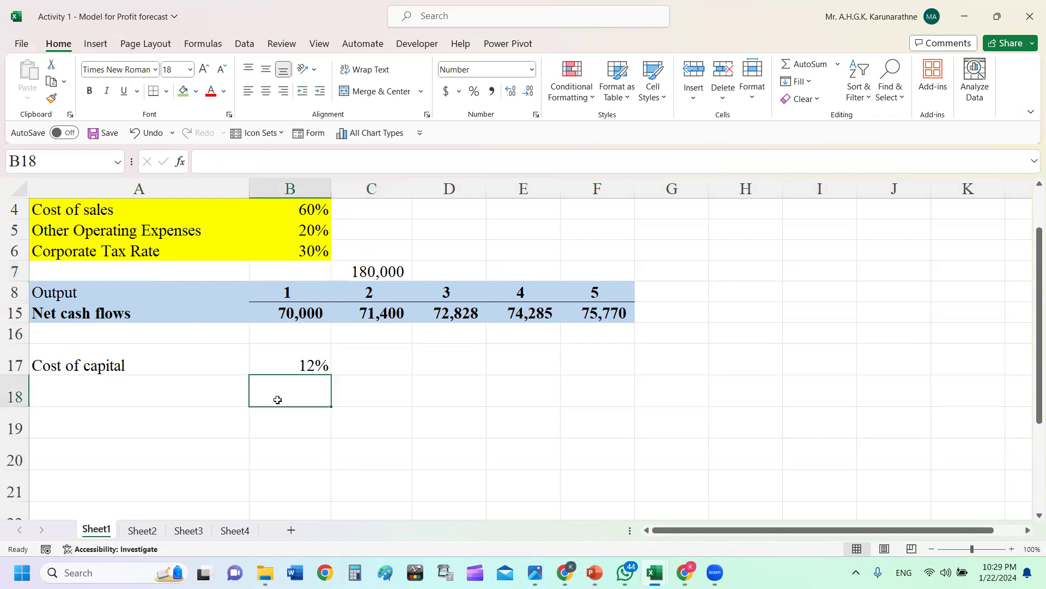
type("=")
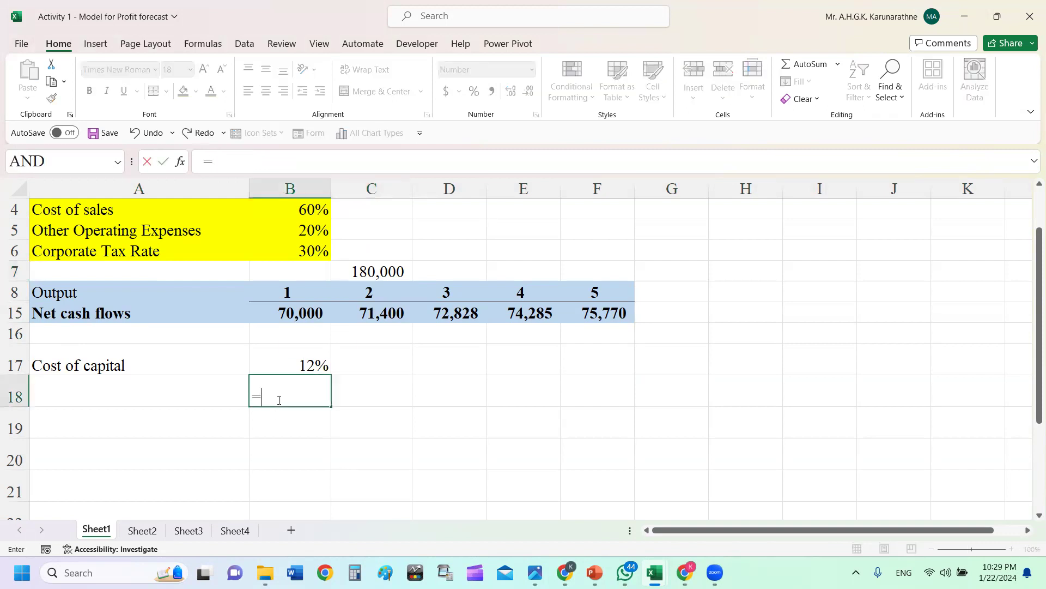
type("n")
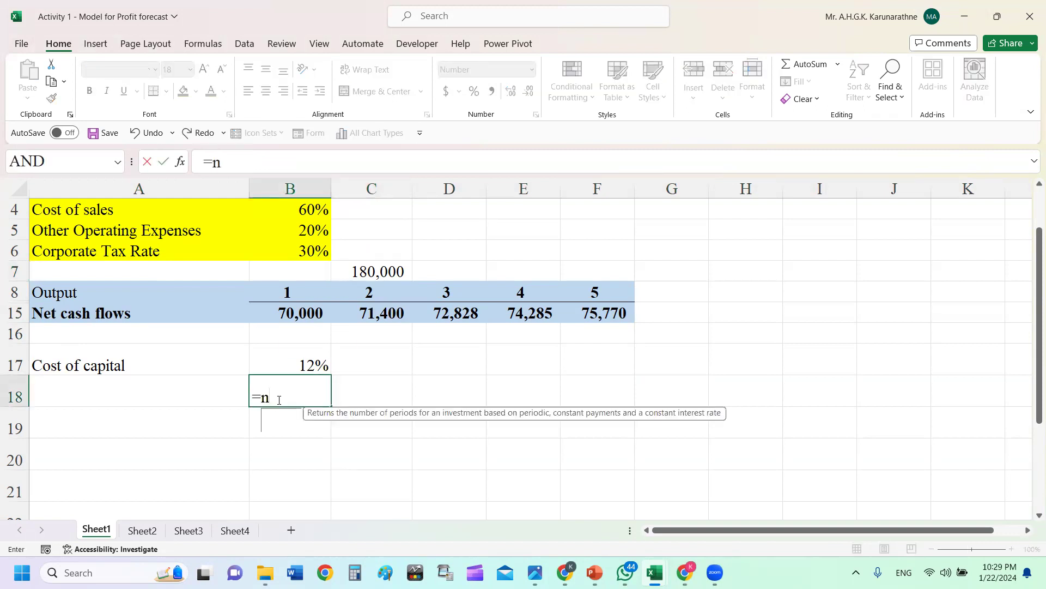
type("pv(")
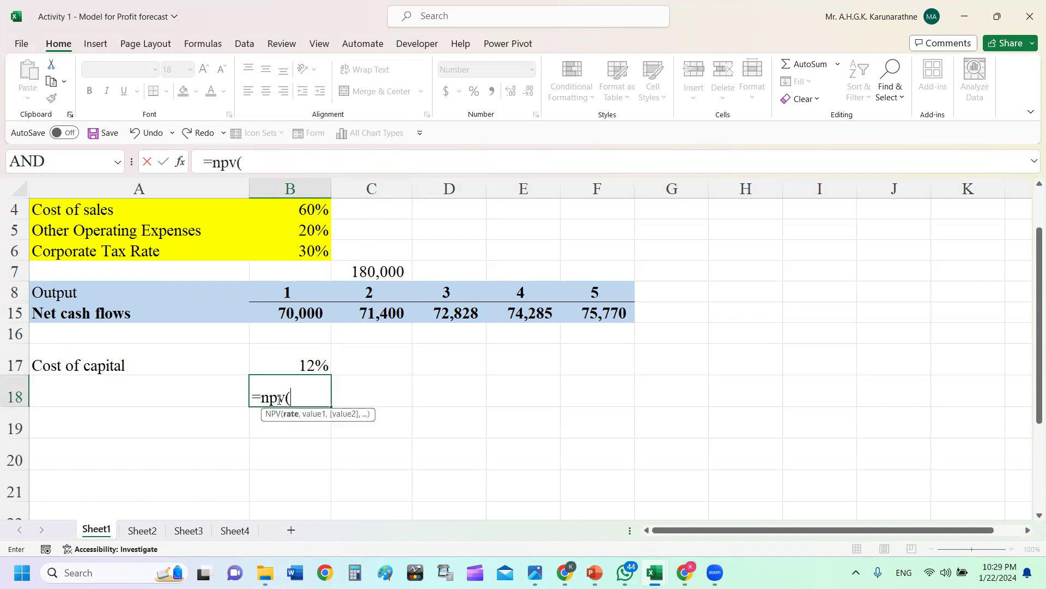
left_click(295, 364)
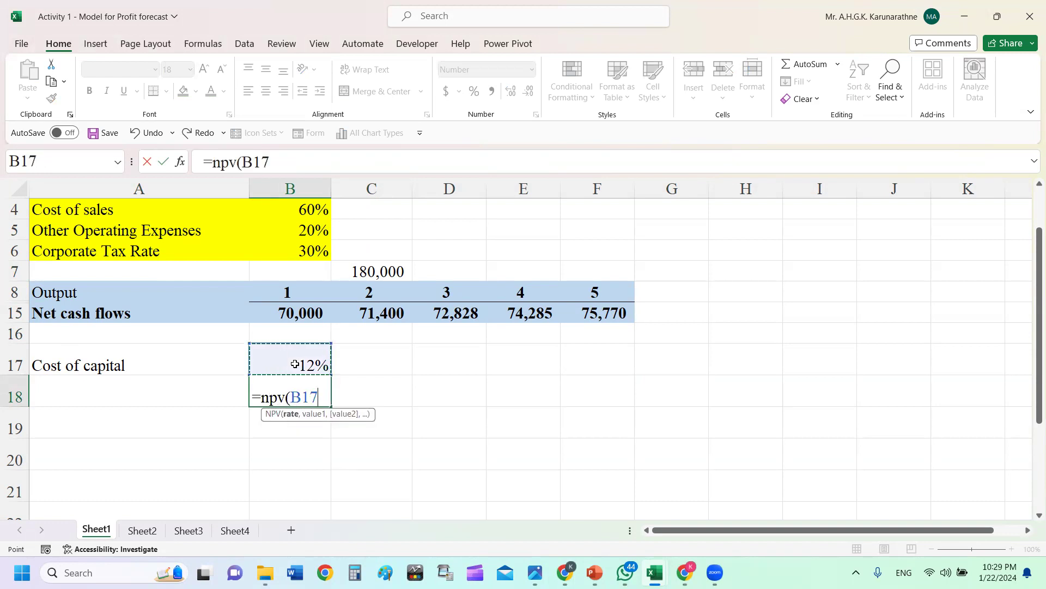
type(",")
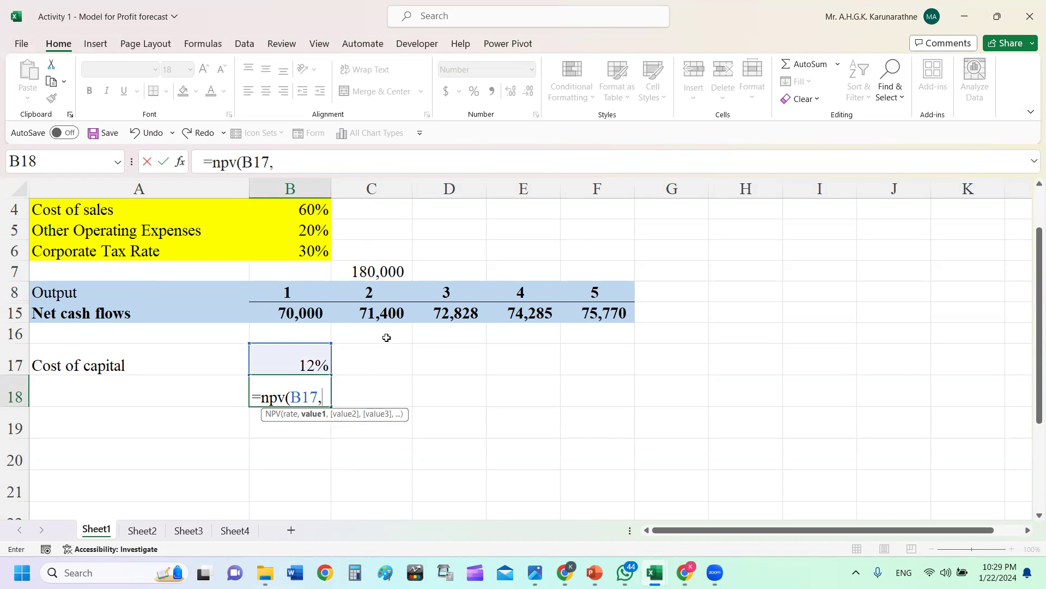
left_click_drag(306, 316, 587, 311)
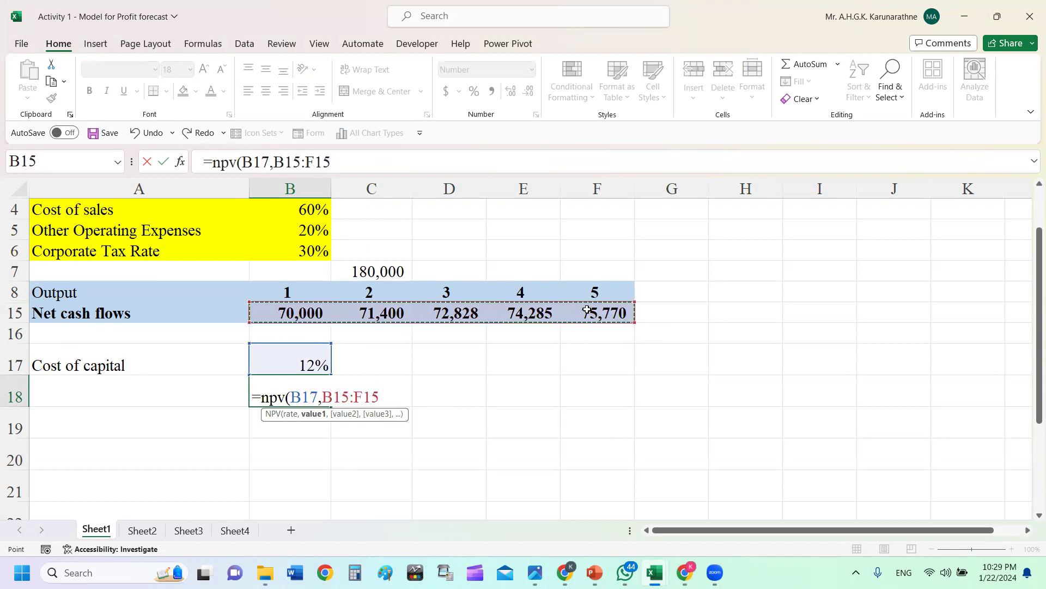
type(")+")
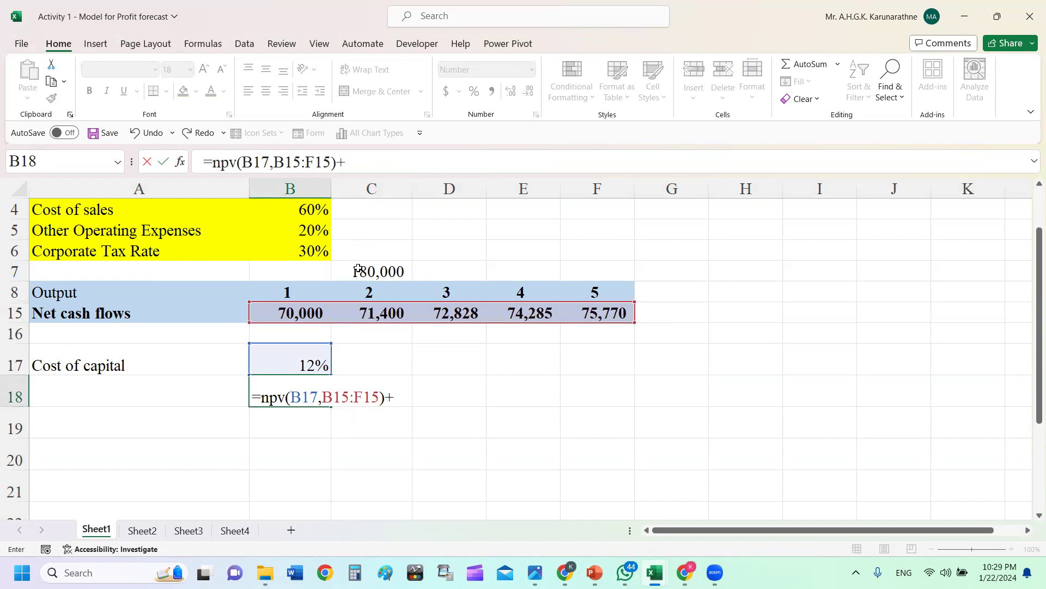
left_click(358, 269)
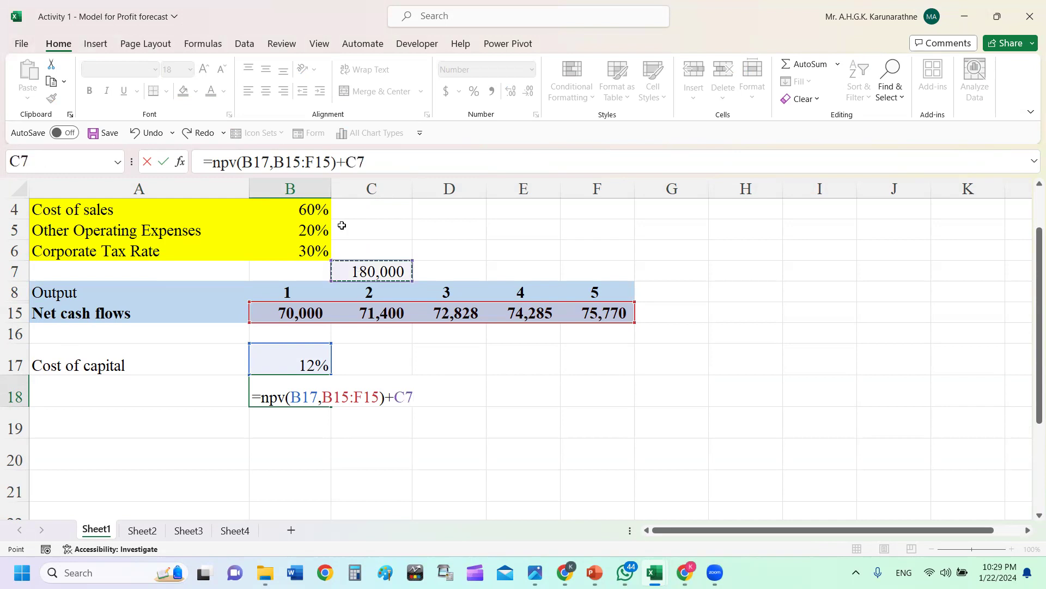
key("Return")
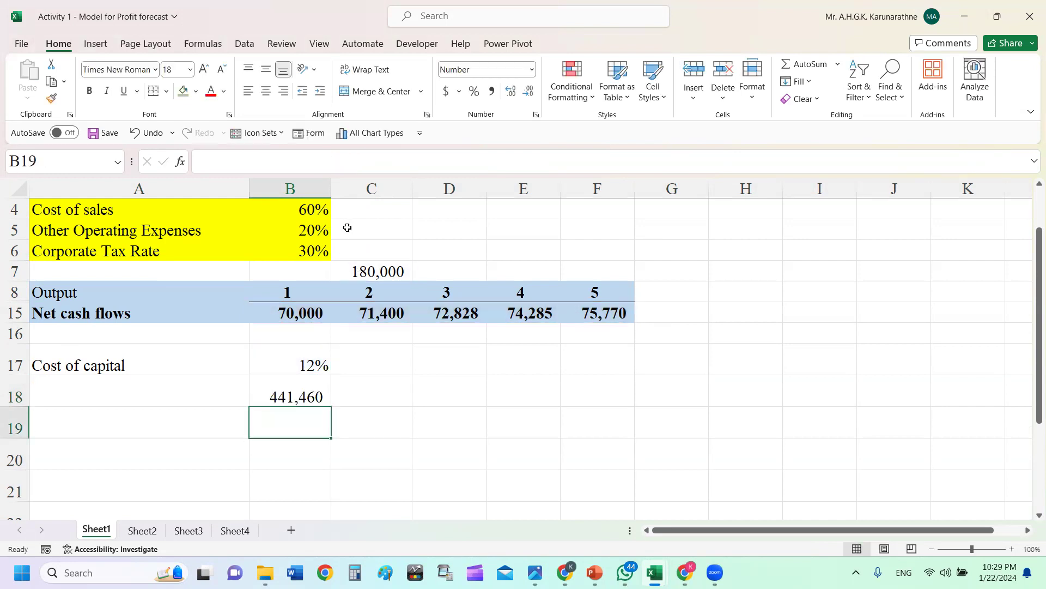
- Change the value in C7 to -180000 and review the NPV formula in B18
left_click(351, 269)
left_click(204, 162)
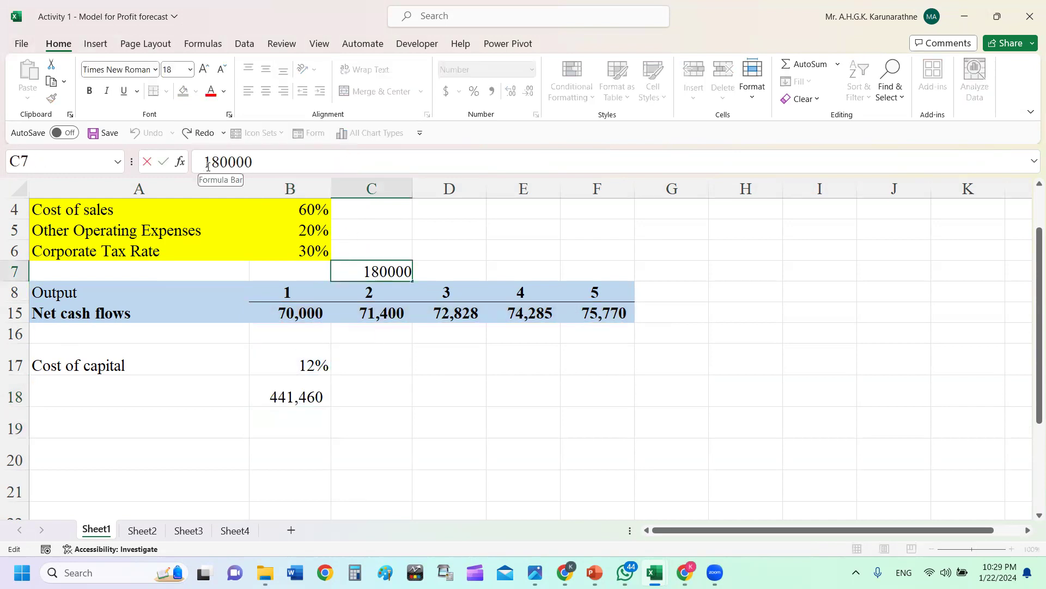
type("-")
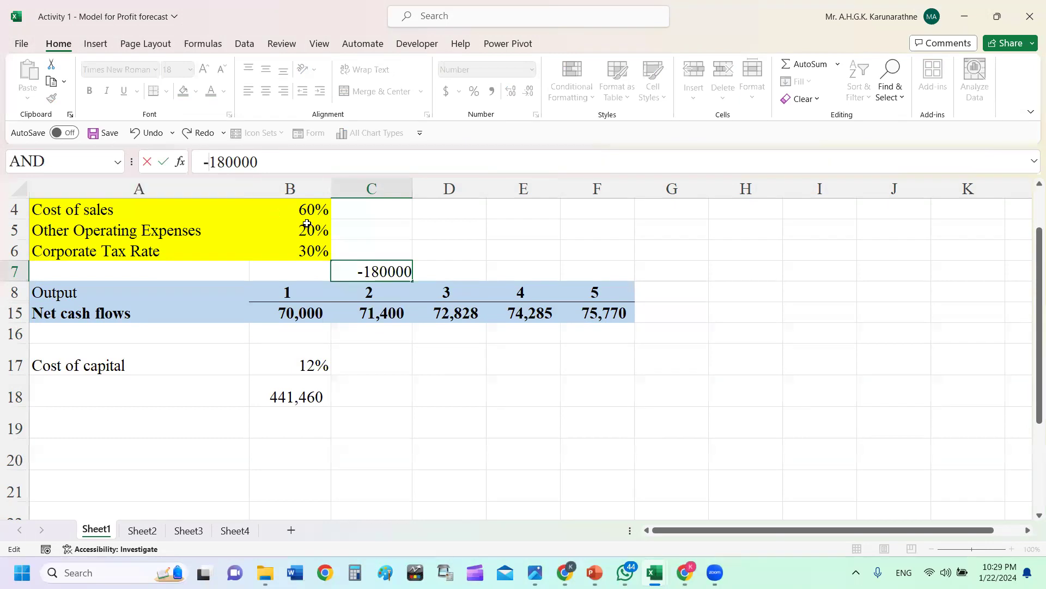
key("Return")
left_click(303, 401)
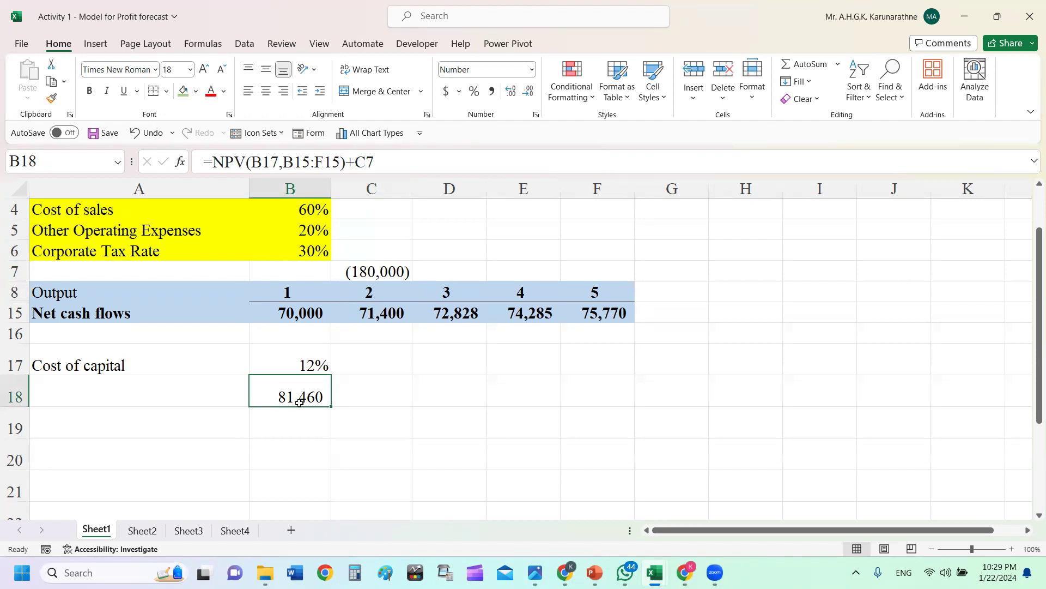
scroll(320, 338, "up", 1)
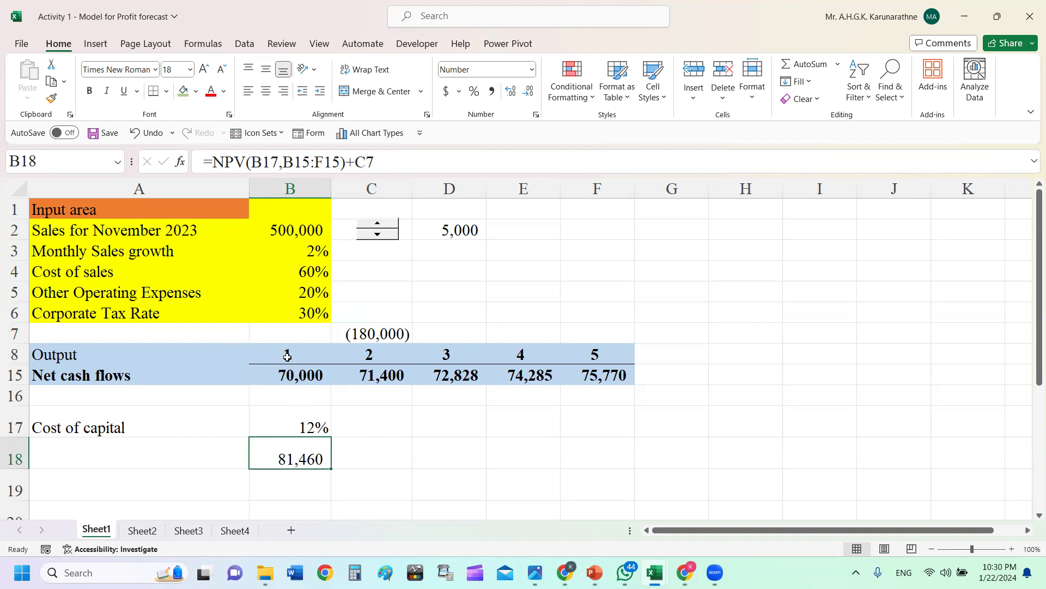
- Review the period headings, the net cash flows, the outlay in C7, and the cost of capital and NPV cells
left_click_drag(287, 356, 608, 357)
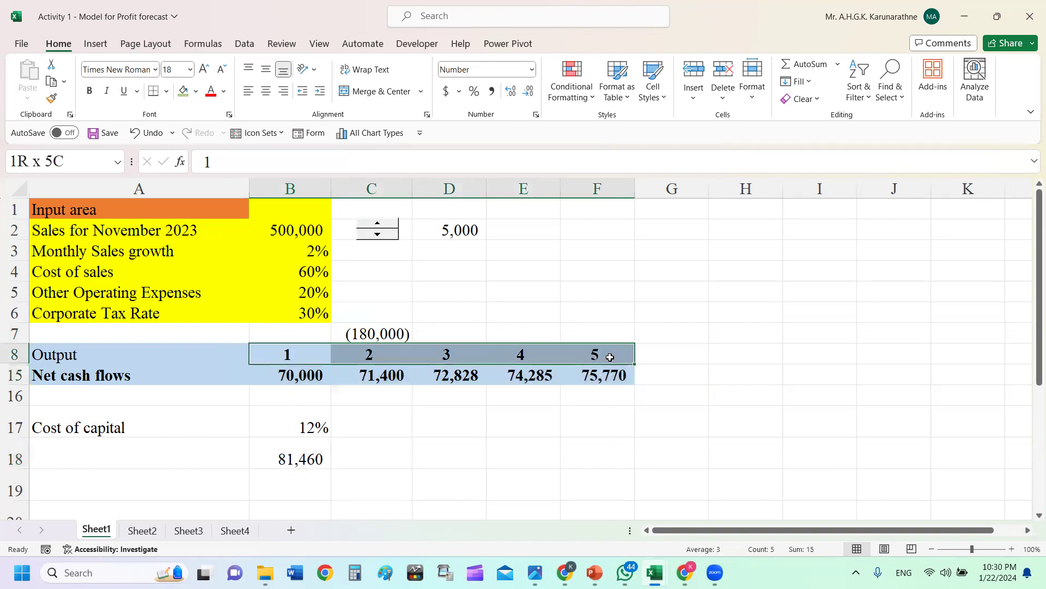
left_click_drag(284, 374, 579, 375)
left_click(376, 327)
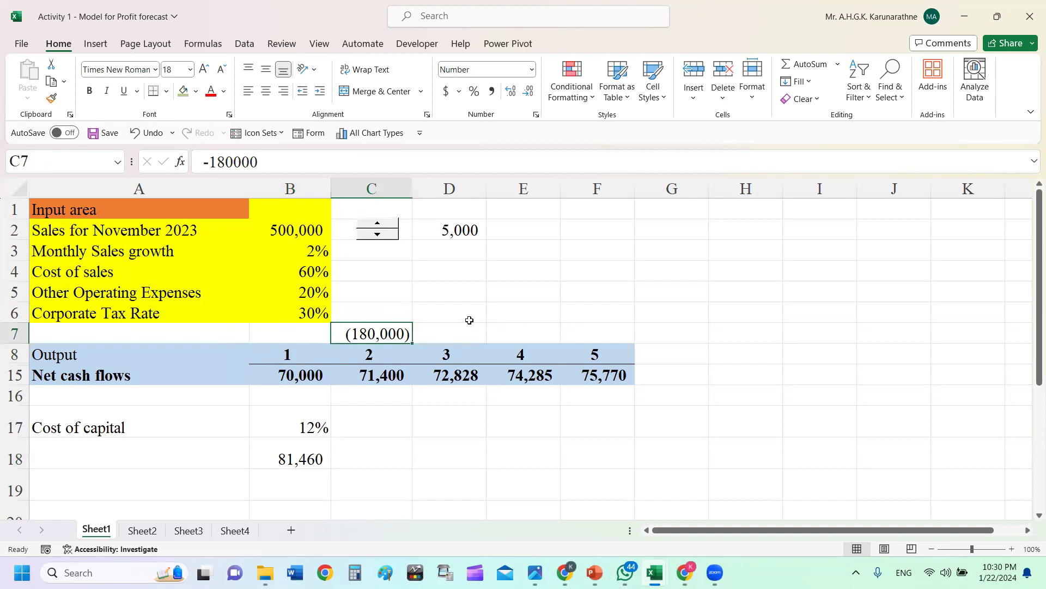
left_click(304, 436)
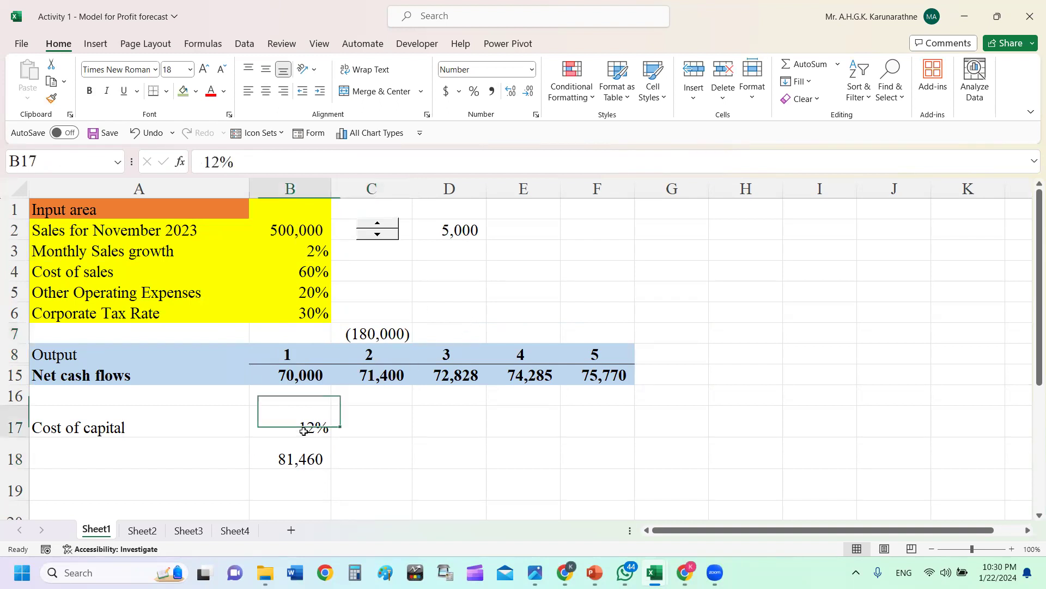
left_click(303, 466)
- Try to calculate the internal rate of return in B19 with =IRR(C7,B15:F15), and undo the entry
left_click(290, 477)
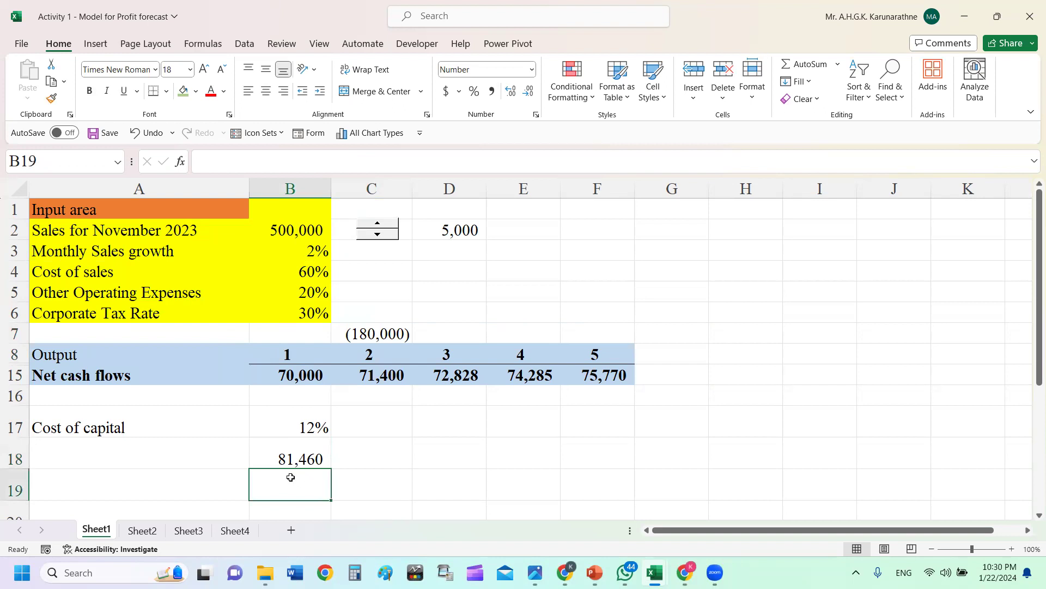
type("=")
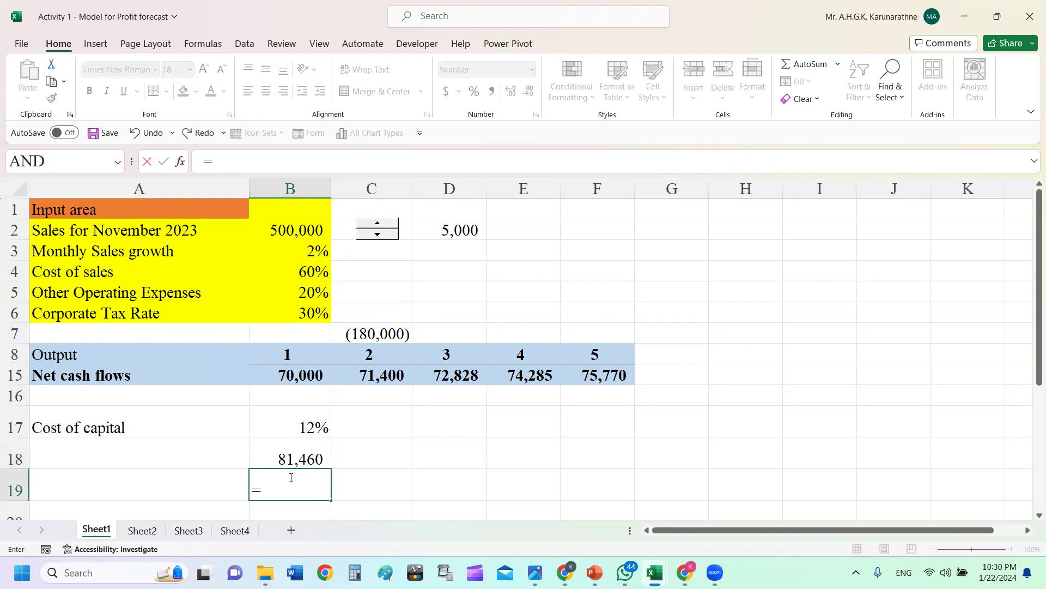
type("irr")
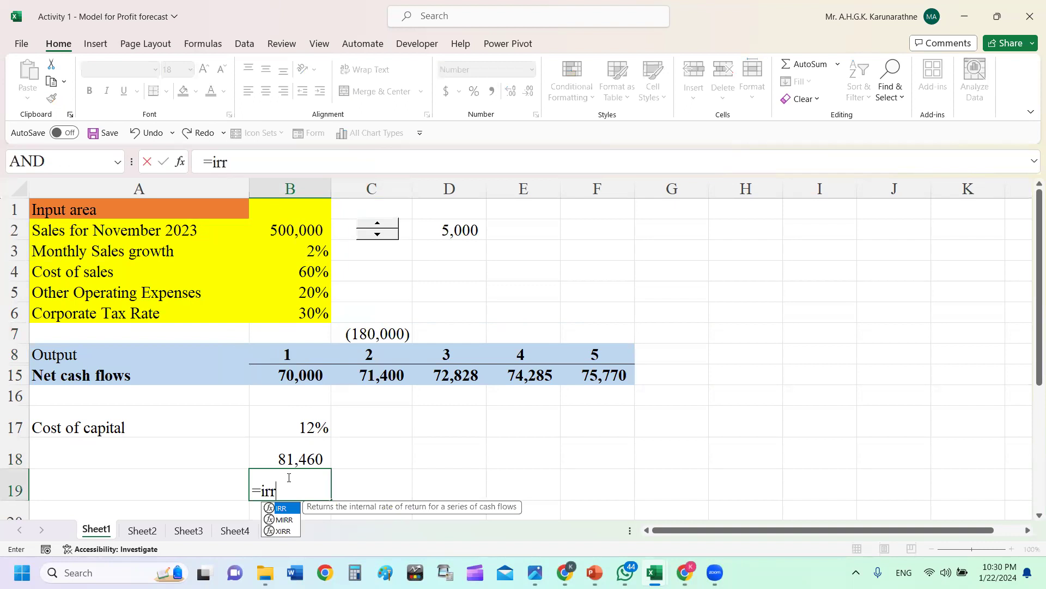
type("(")
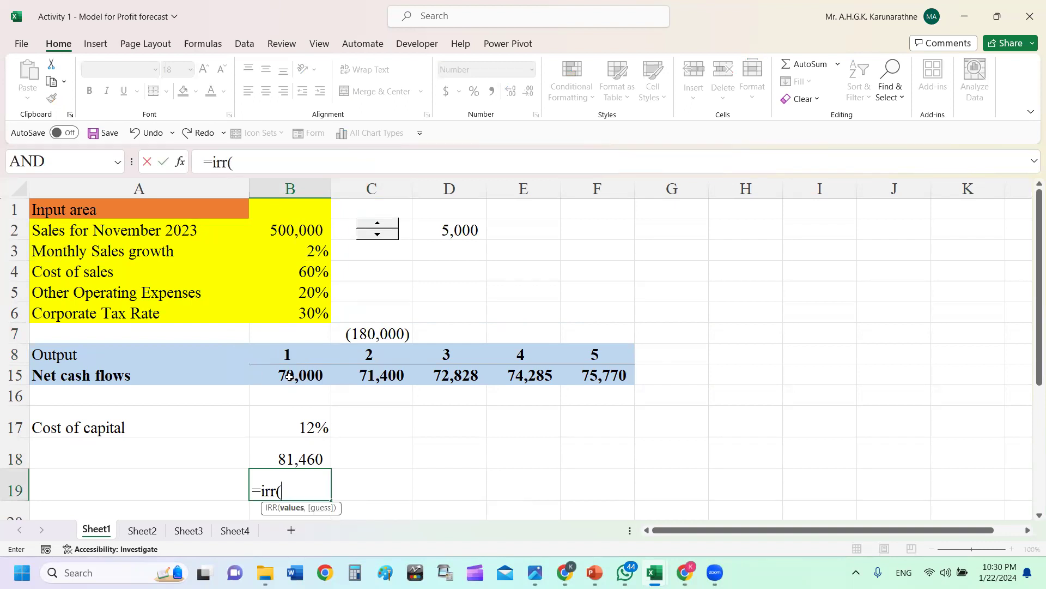
left_click(385, 336)
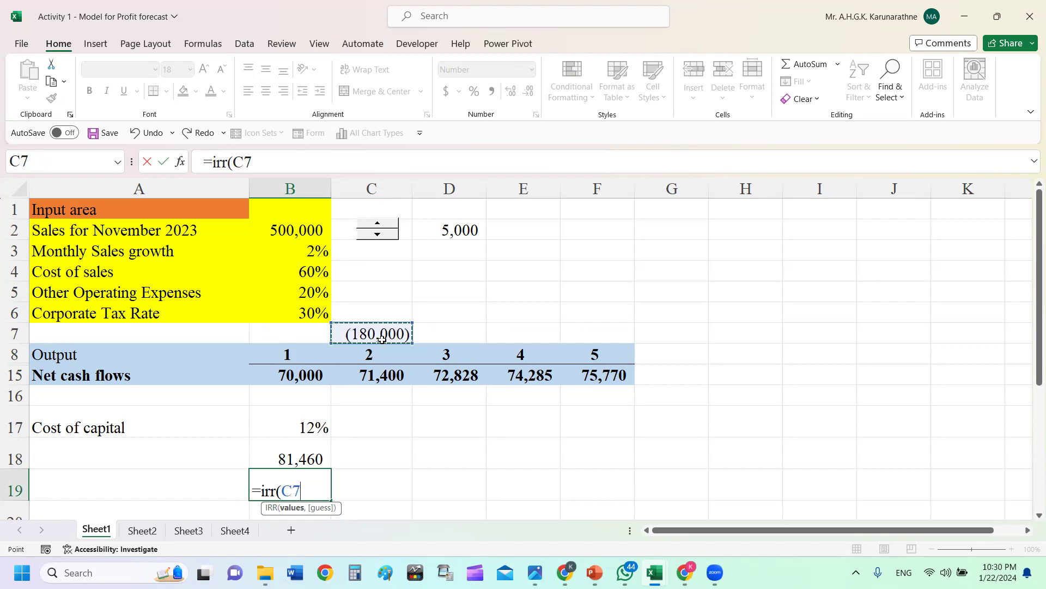
type(",")
left_click_drag(298, 378, 587, 382)
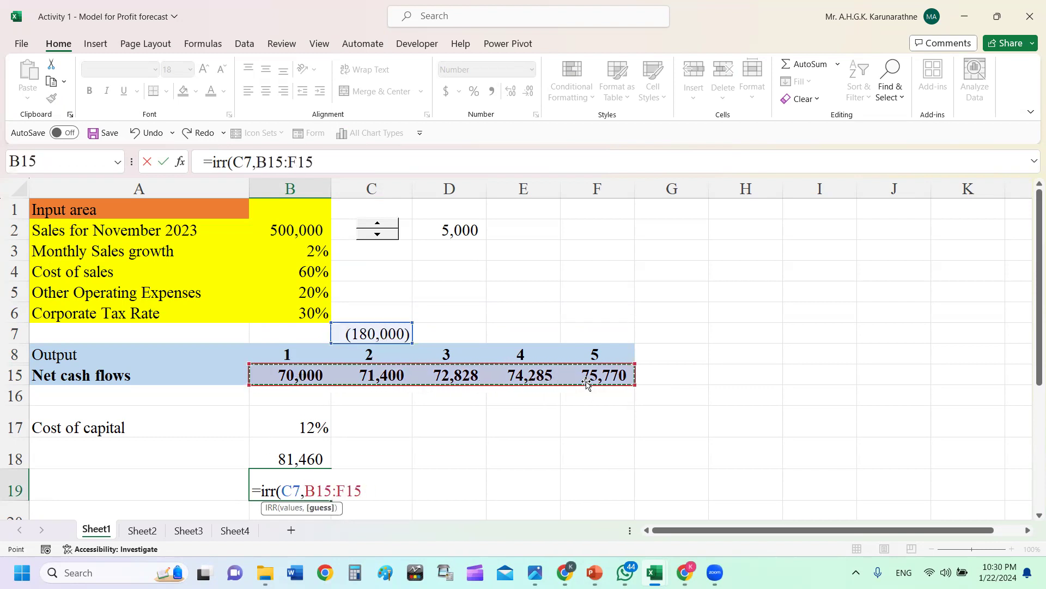
type(")")
key("Return")
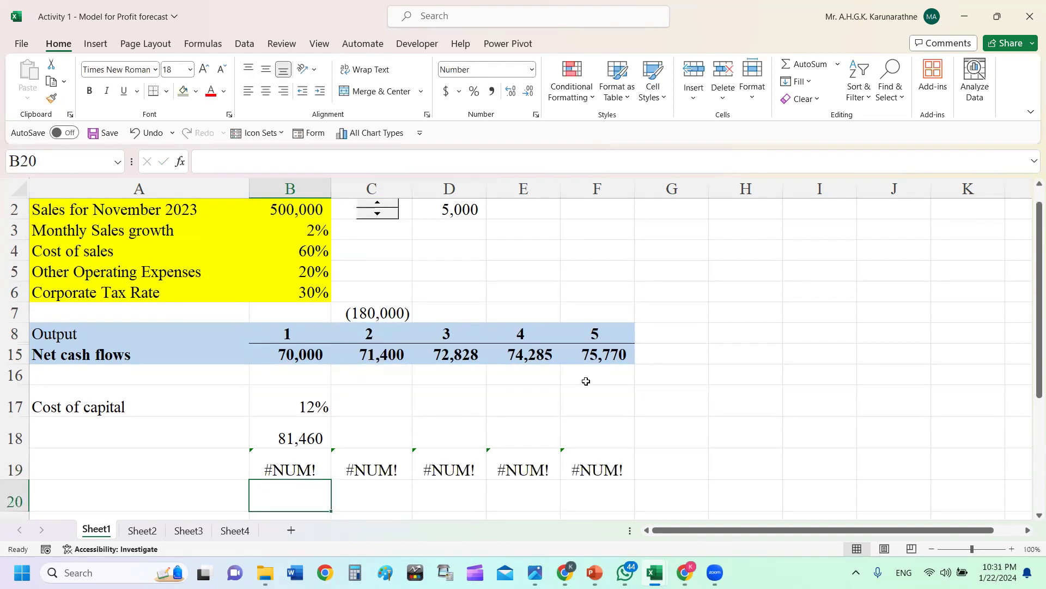
left_click(280, 461)
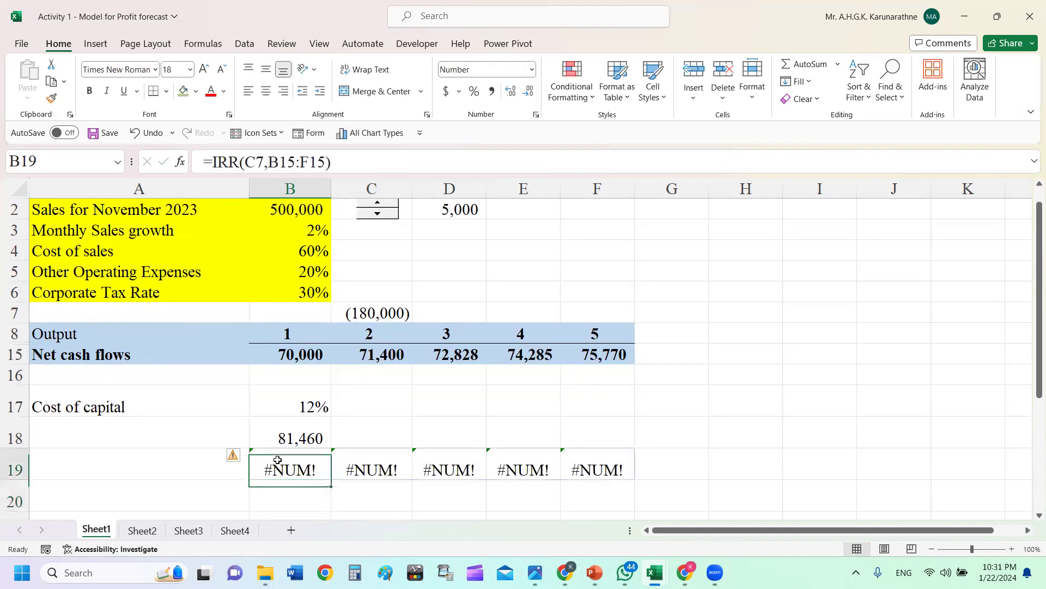
key("ctrl+z")
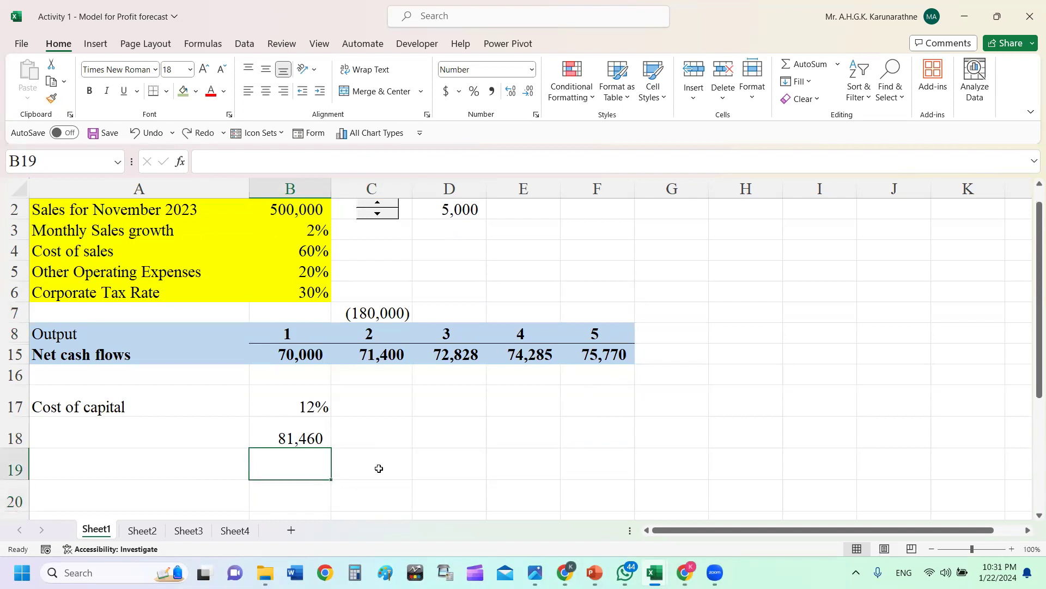
- Move the period headings and net cash flows one column over to start at C8, and move the outlay from C7 to B15
left_click_drag(284, 335, 597, 348)
mouse_move(502, 325)
left_mouse_down()
mouse_move(556, 323)
mouse_move(502, 324)
left_mouse_up()
mouse_move(437, 324)
left_mouse_down()
mouse_move(491, 329)
mouse_move(436, 313)
left_mouse_up()
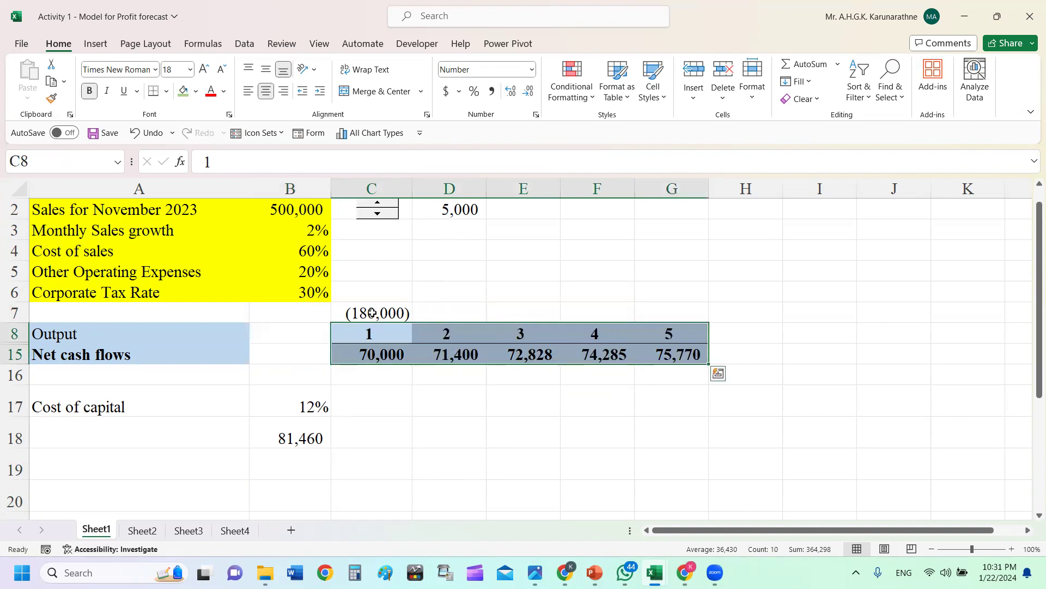
left_click(370, 313)
left_click_drag(326, 305, 286, 363)
left_click(672, 270)
- Calculate the internal rate of return in B19 with =IRR(B15:G15) and format the cell as a percentage
left_click(303, 444)
left_click(300, 470)
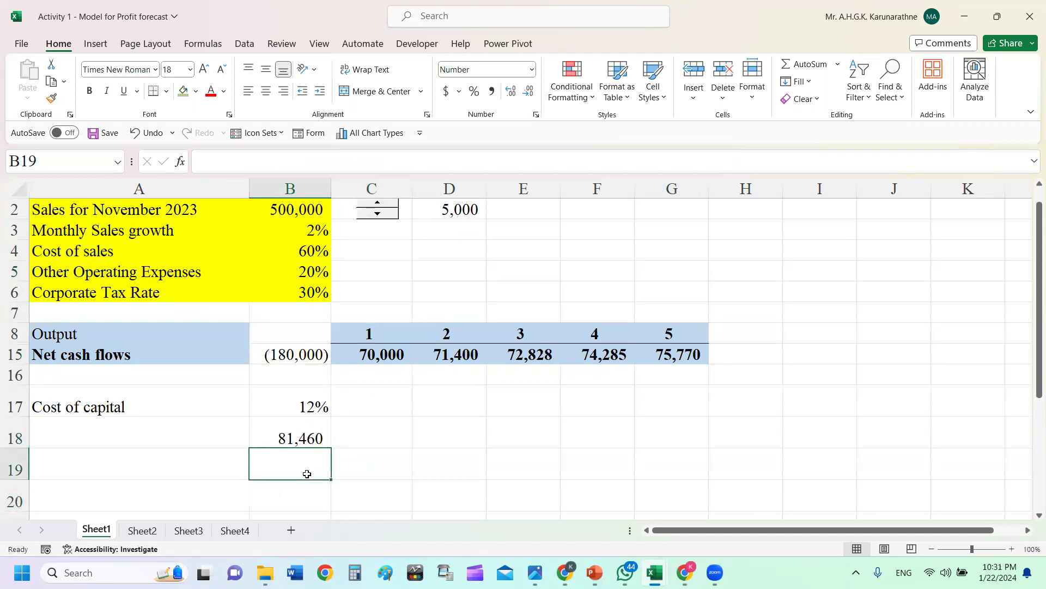
type("=")
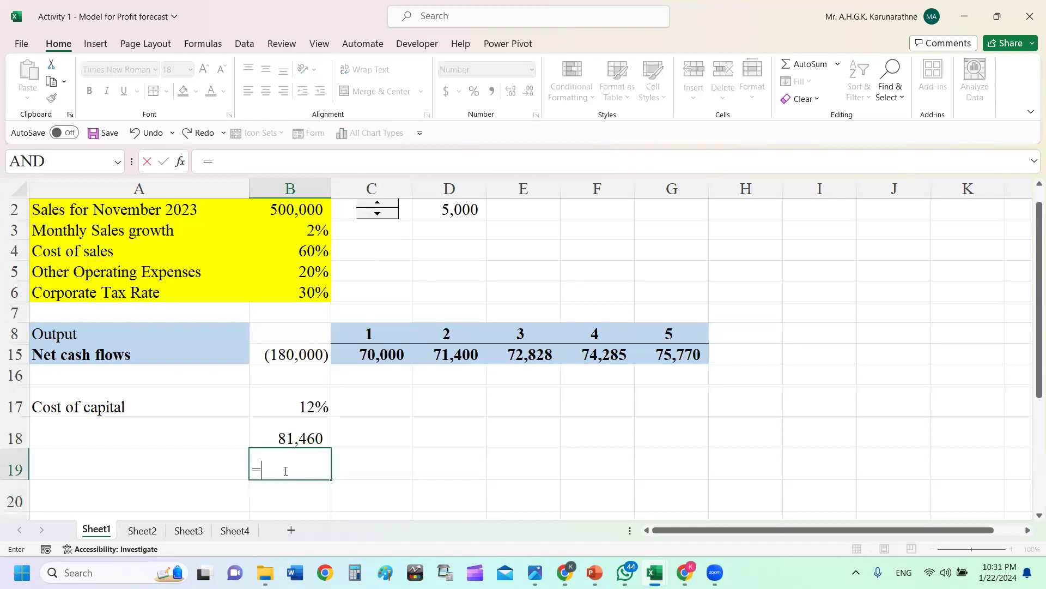
type("irr")
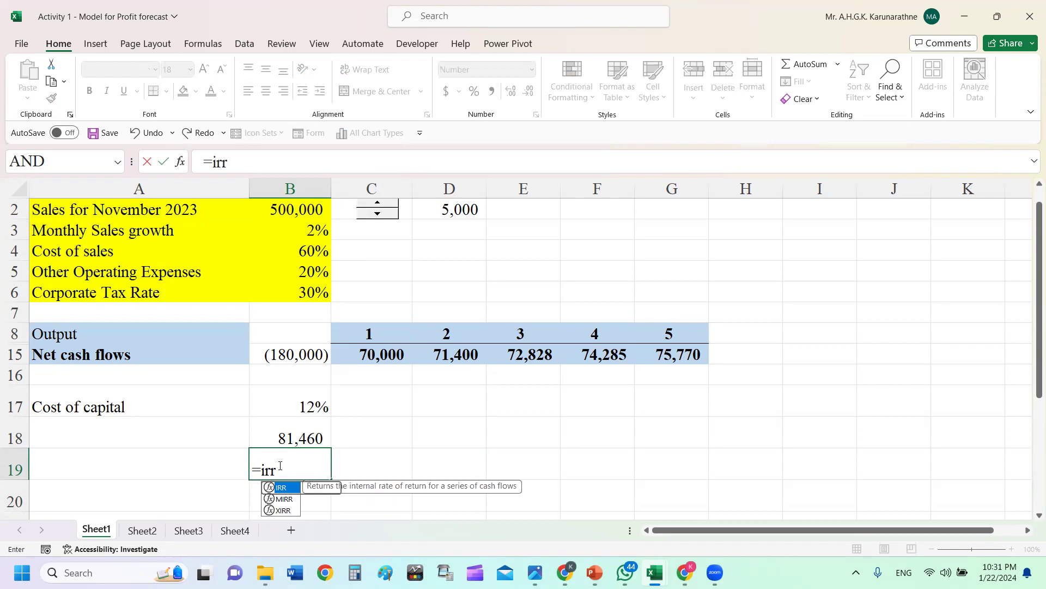
type("(")
left_click_drag(289, 354, 668, 364)
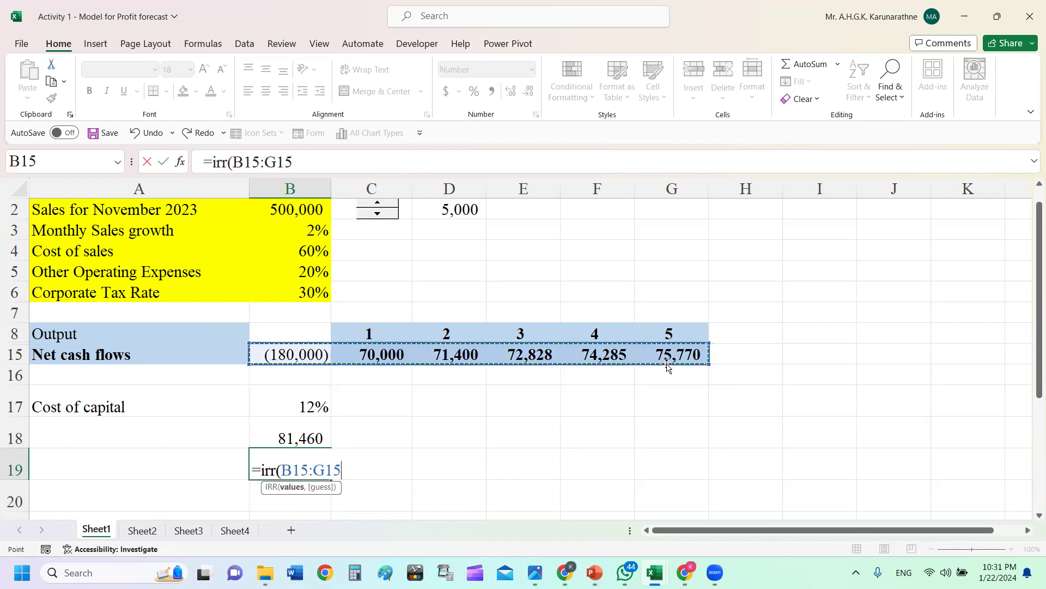
type(")")
key("Return")
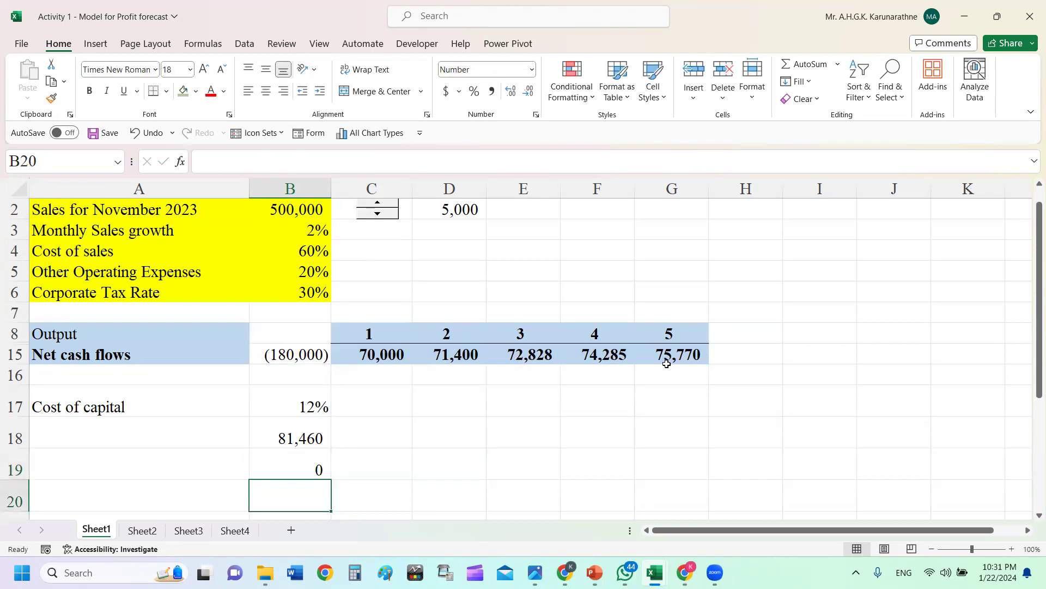
left_click(282, 467)
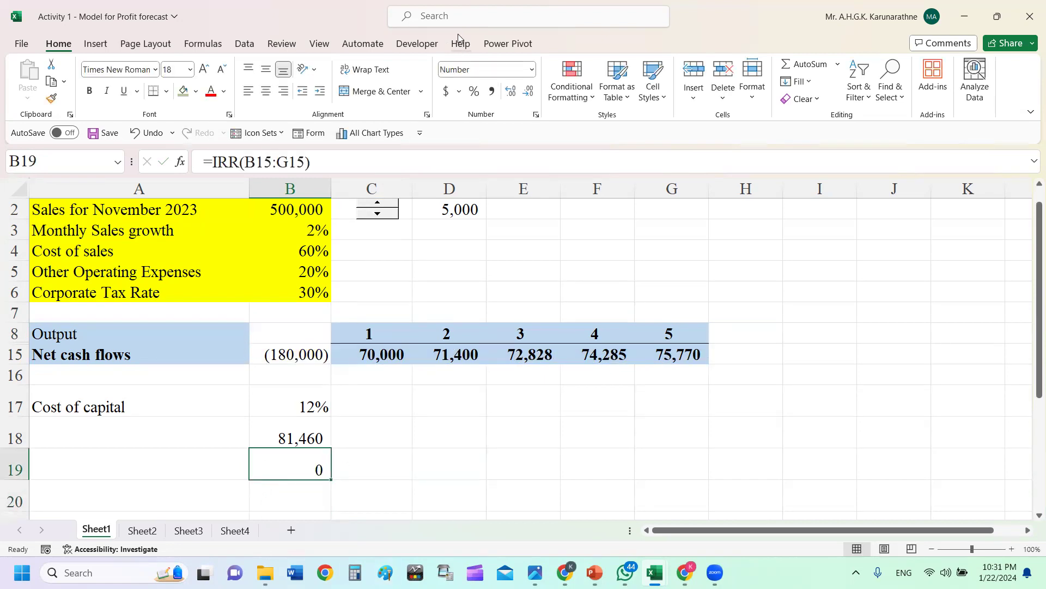
left_click(474, 92)
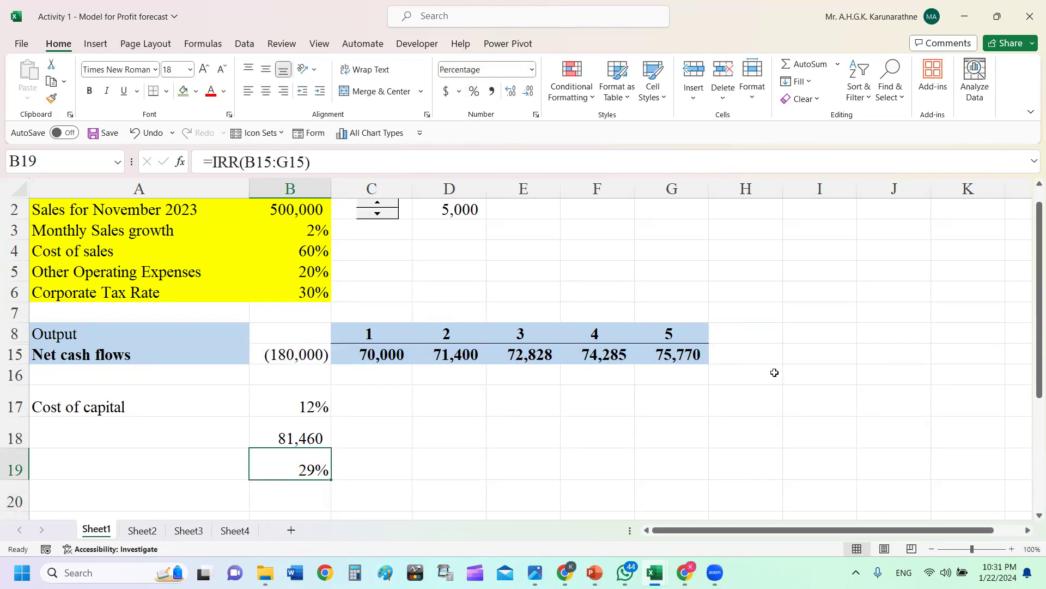
- Compare the internal rate of return in B19 with the cost of capital in B17 and the NPV in B18
left_click(381, 465)
left_click(304, 470)
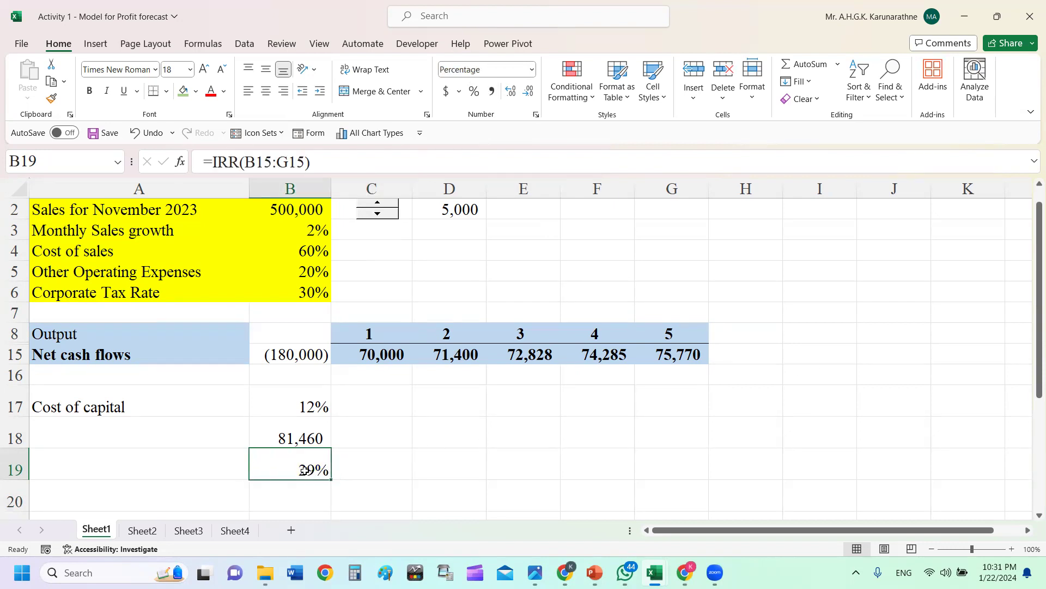
left_click(297, 408)
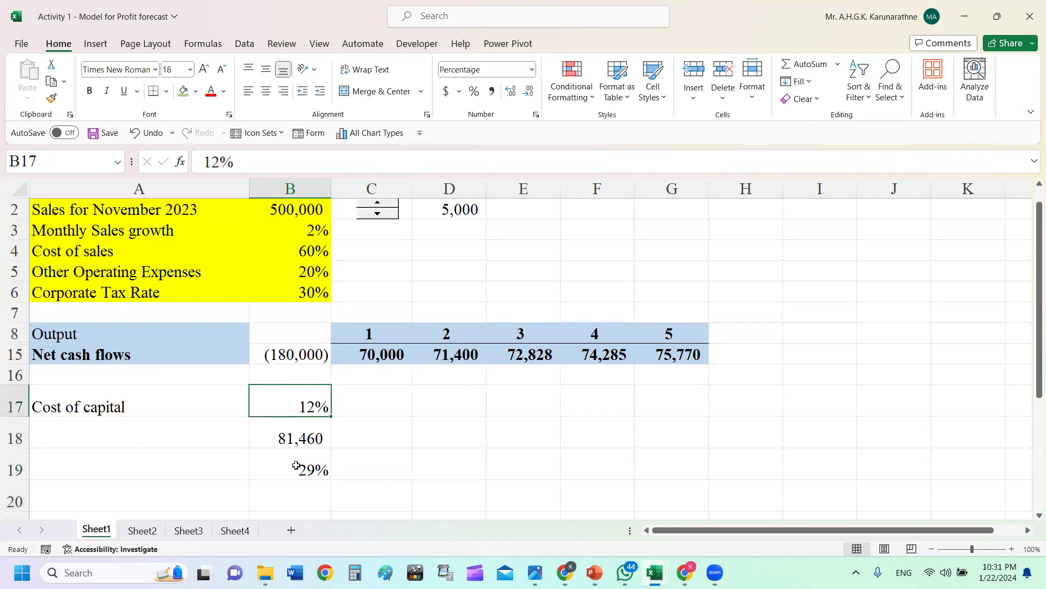
left_click(297, 466)
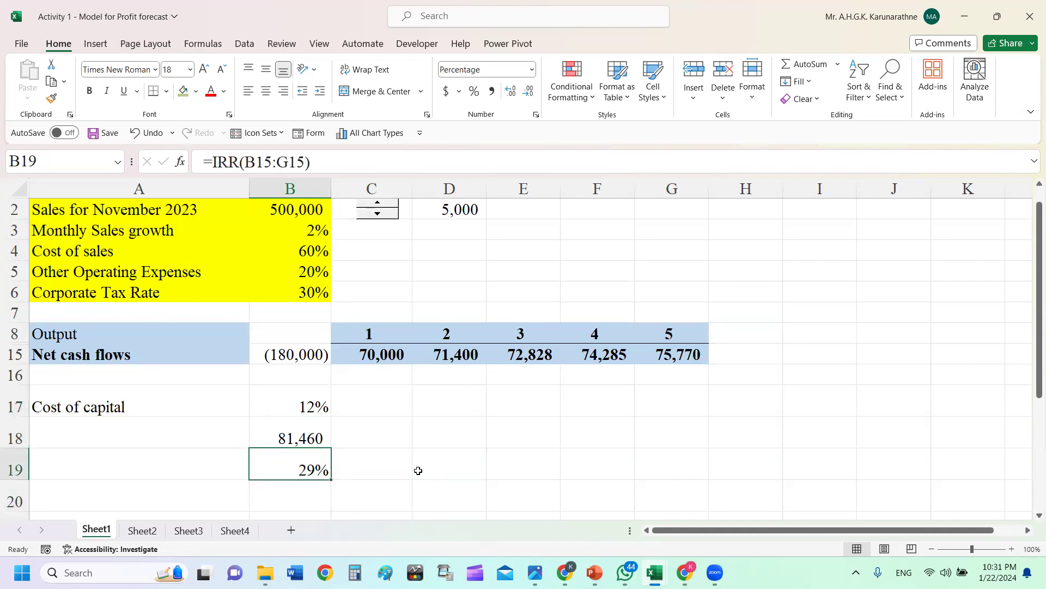
double_click(308, 406)
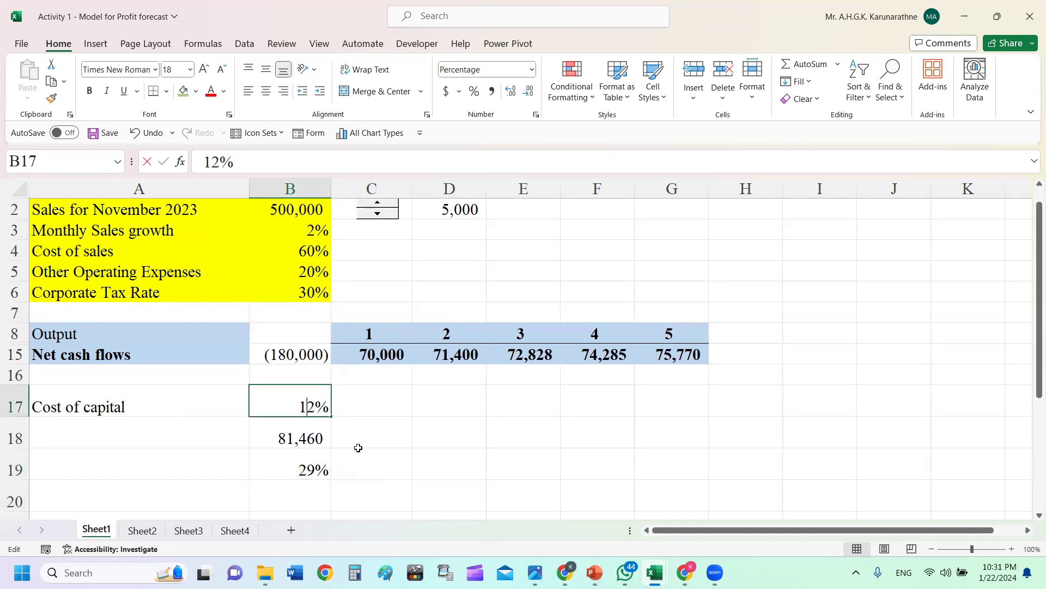
left_click(303, 470)
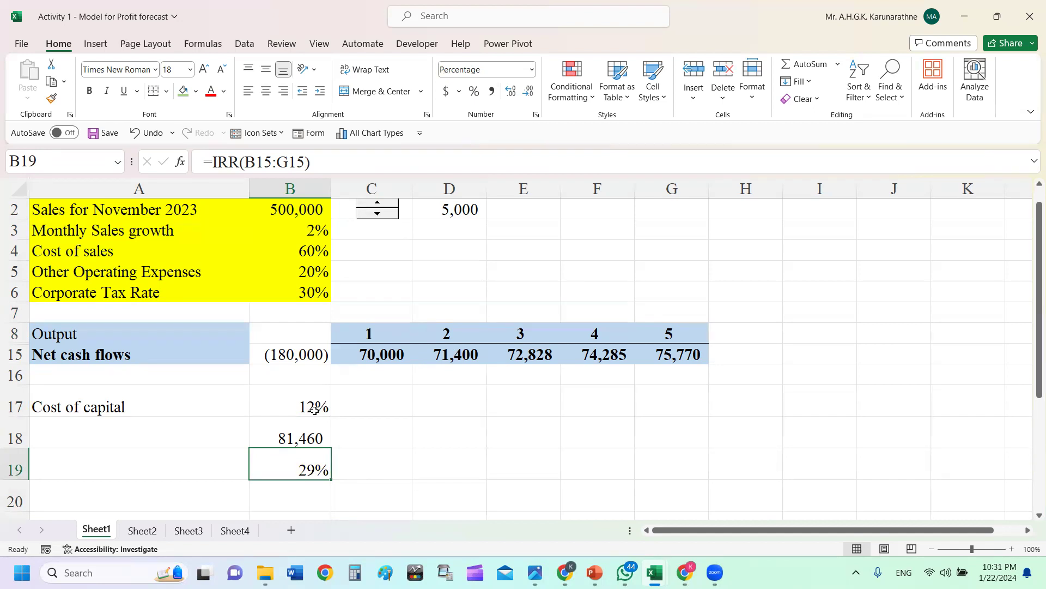
left_click(315, 410)
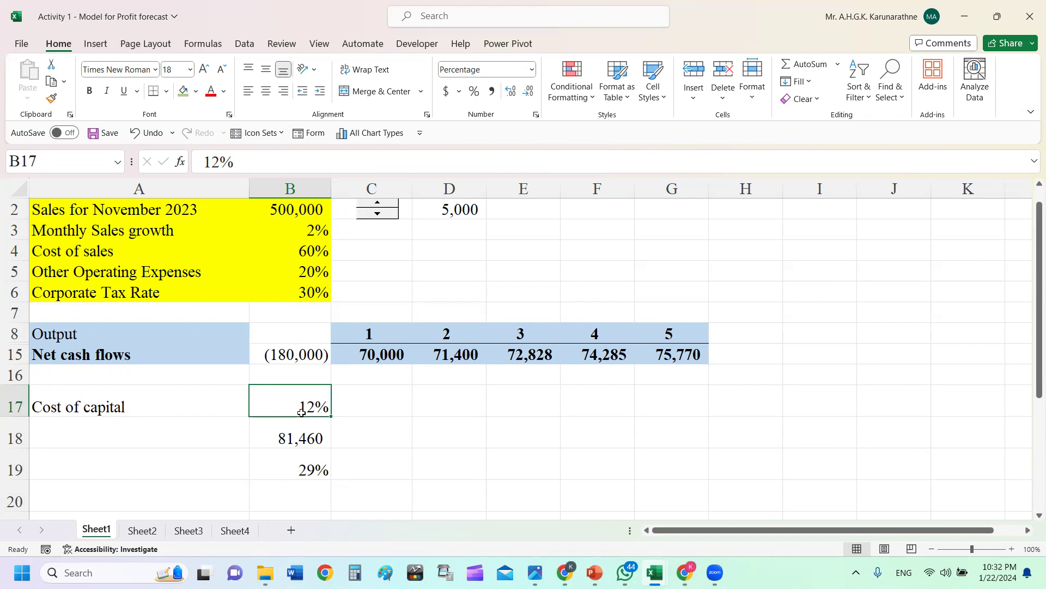
left_click(293, 442)
- Link the cost of capital in B17 to the internal rate of return with =B19 and check the NPV in B18
left_click(302, 408)
type("=")
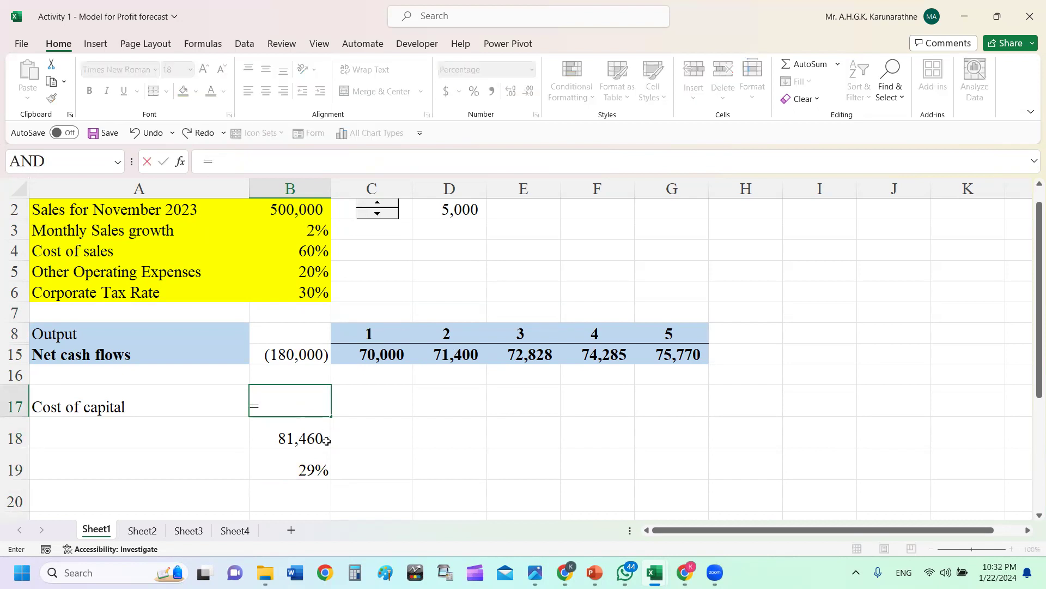
left_click(312, 469)
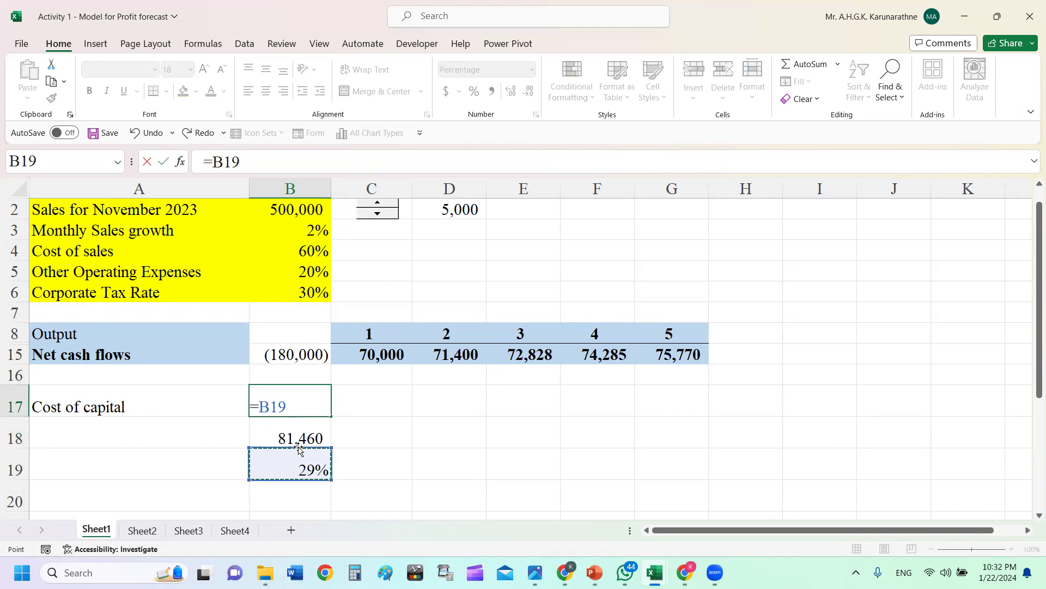
key("Return")
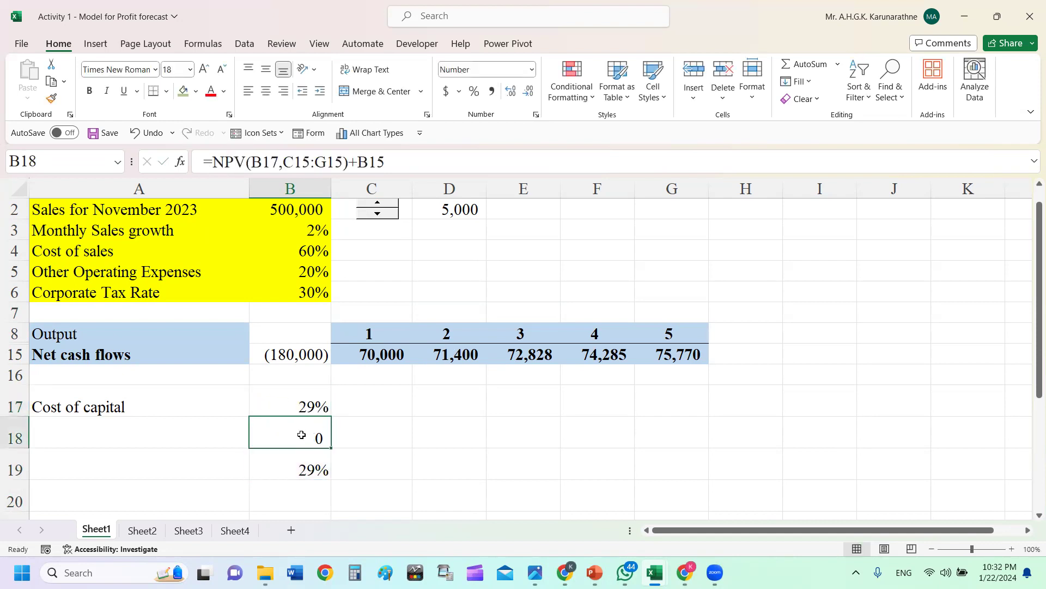
left_click(310, 405)
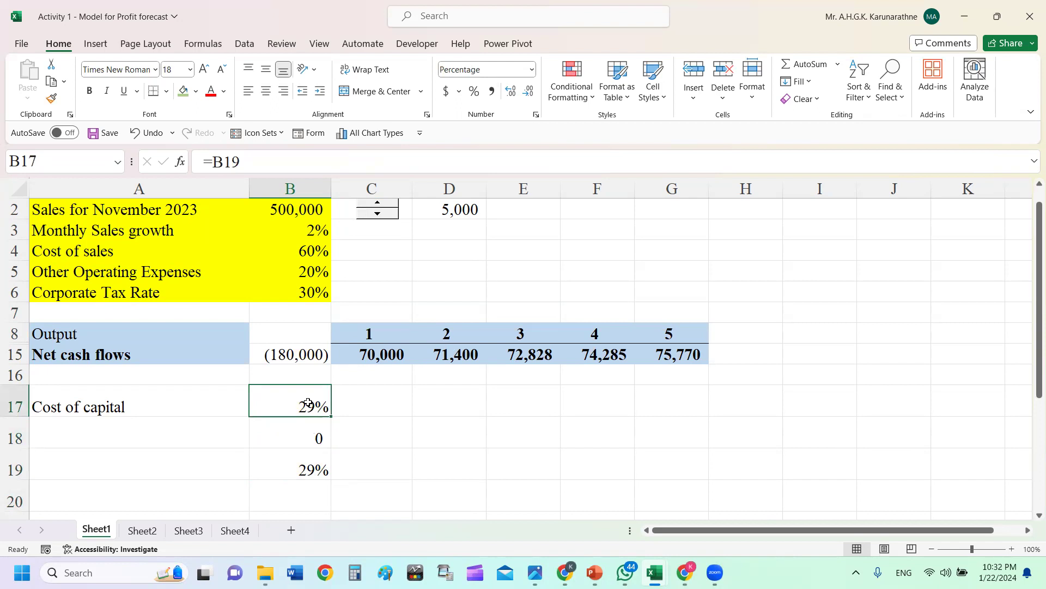
left_click(299, 437)
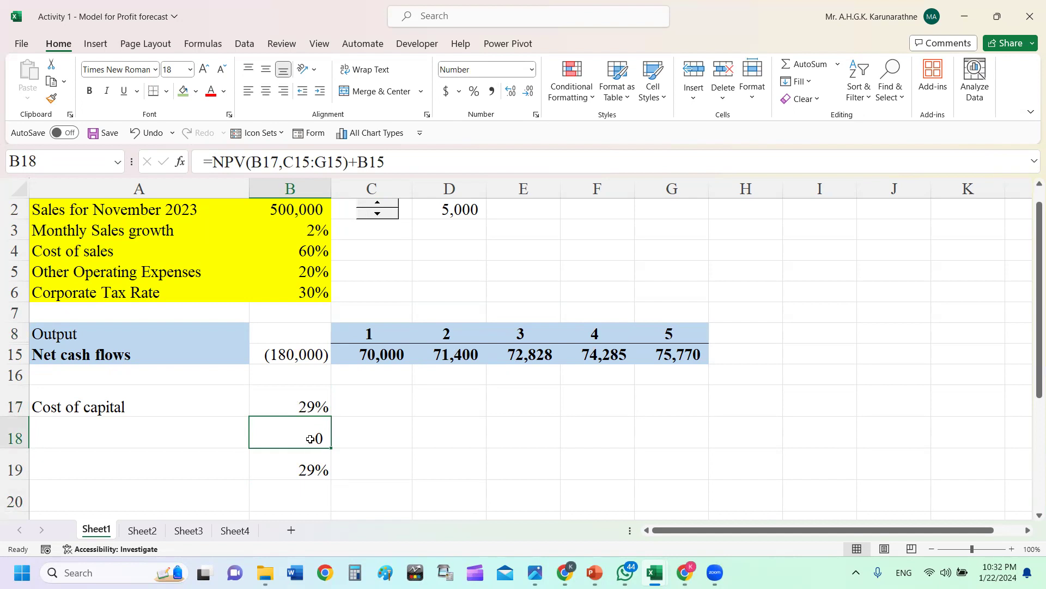
left_click(307, 405)
left_click(307, 433)
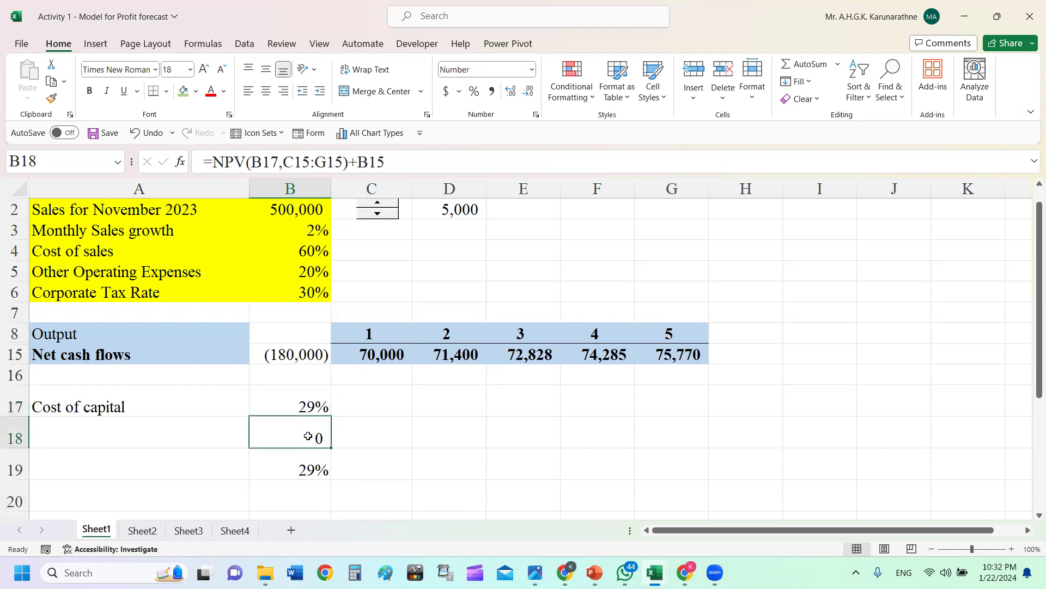
- Set the cost of capital in B17 back to 12%
left_click(308, 407)
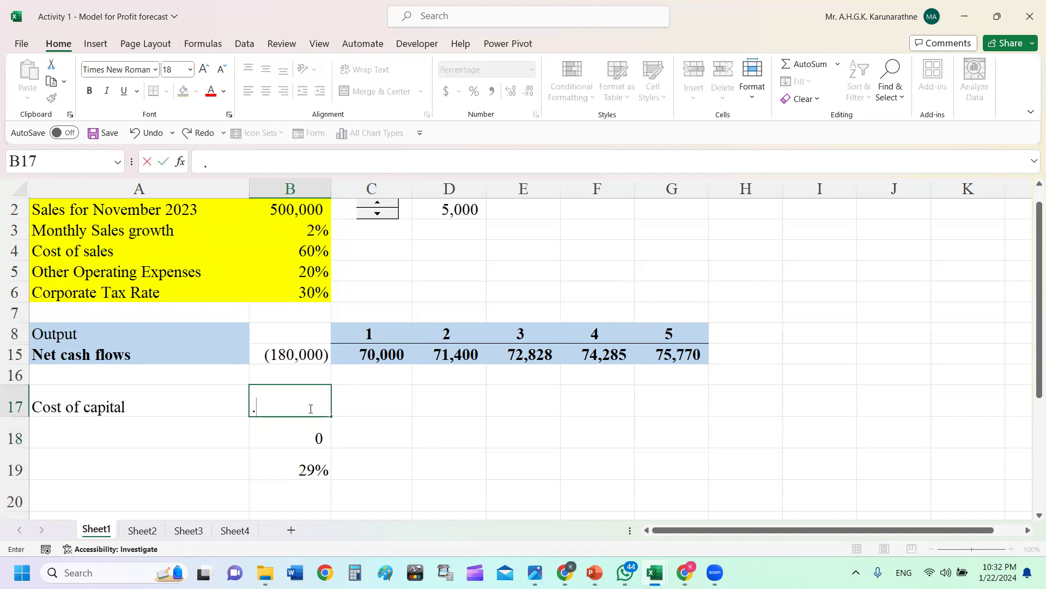
type("12")
key("Return")
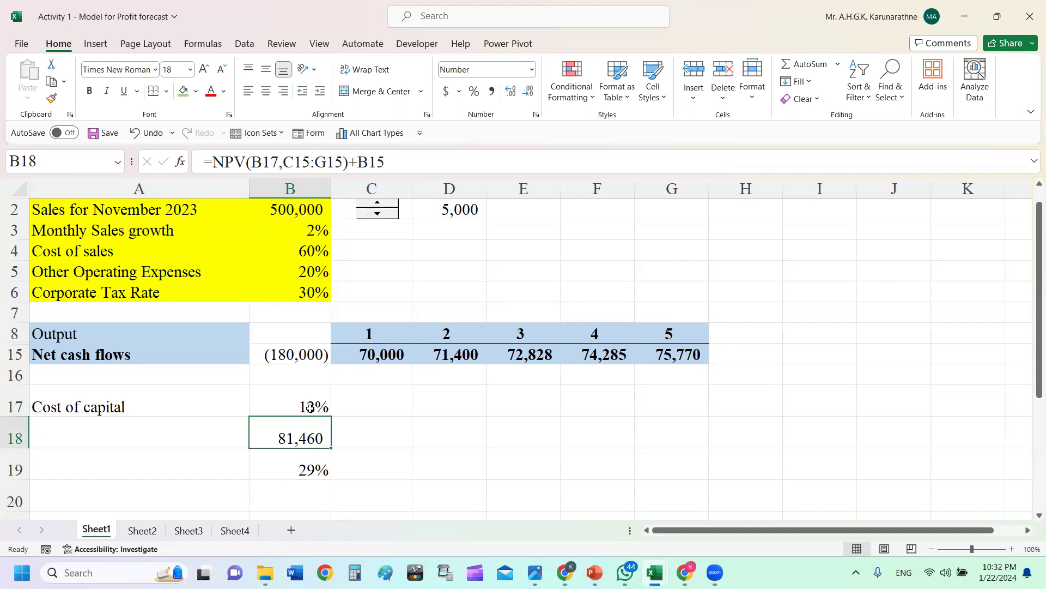
left_click(312, 410)
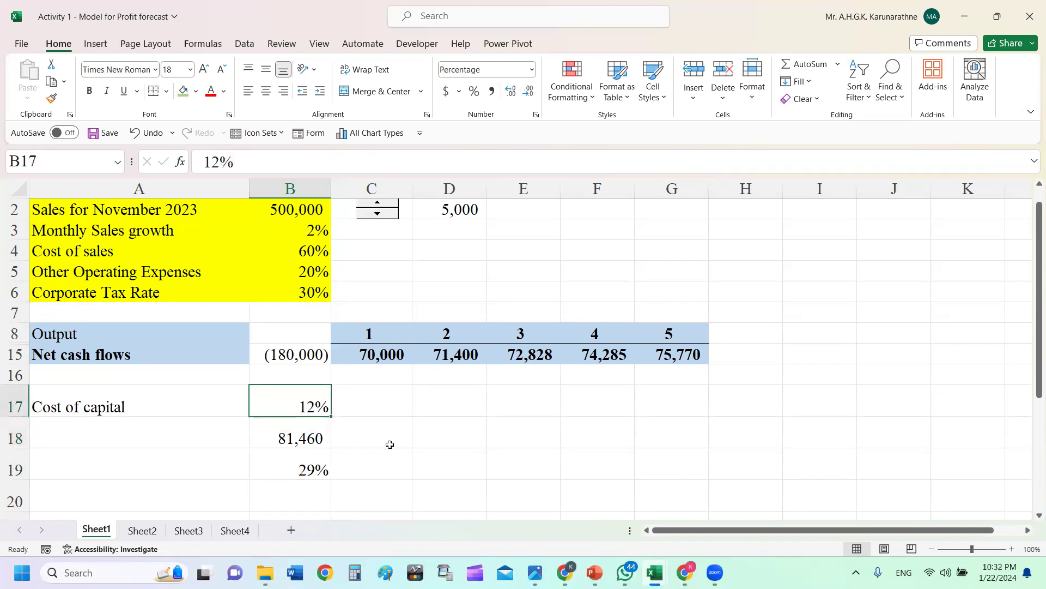
- Review the NPV formula in B18 and the IRR formula in B19
left_click(310, 438)
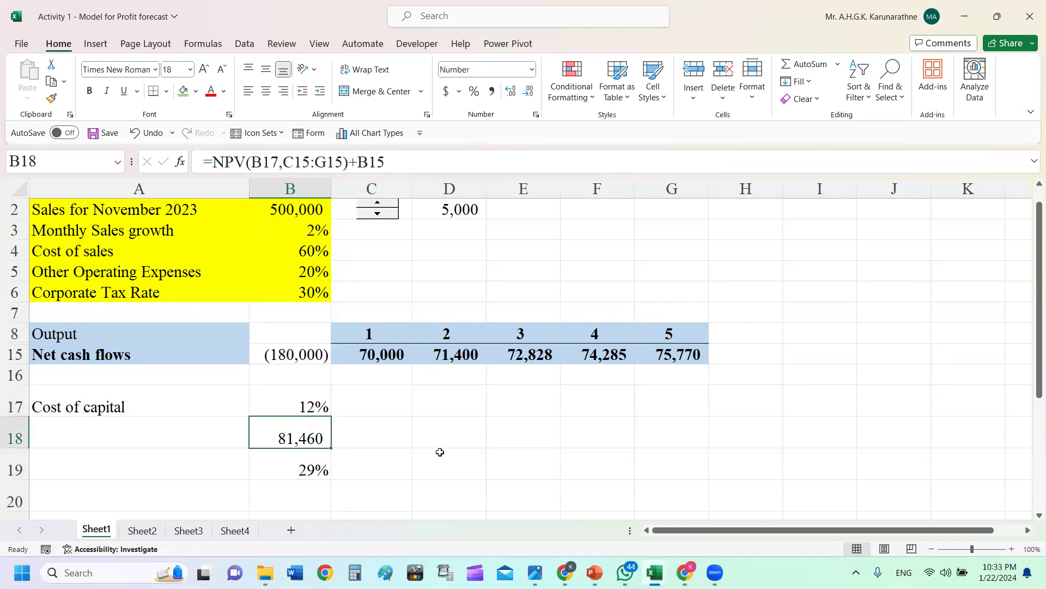
left_click(309, 468)
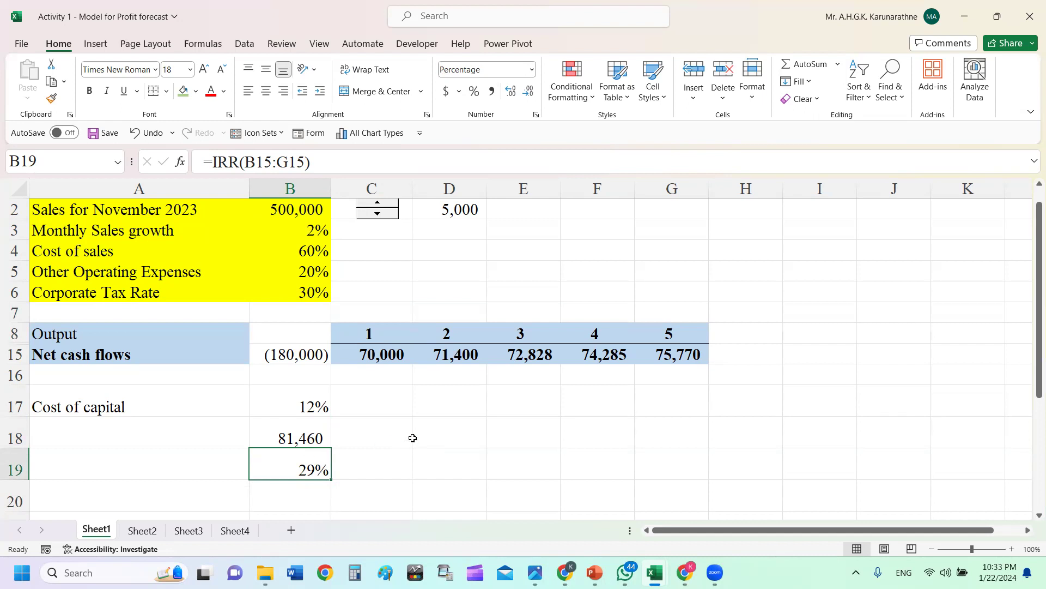
- Unhide rows 9 to 14 between the Output header and the net cash flows
scroll(384, 362, "up", 1)
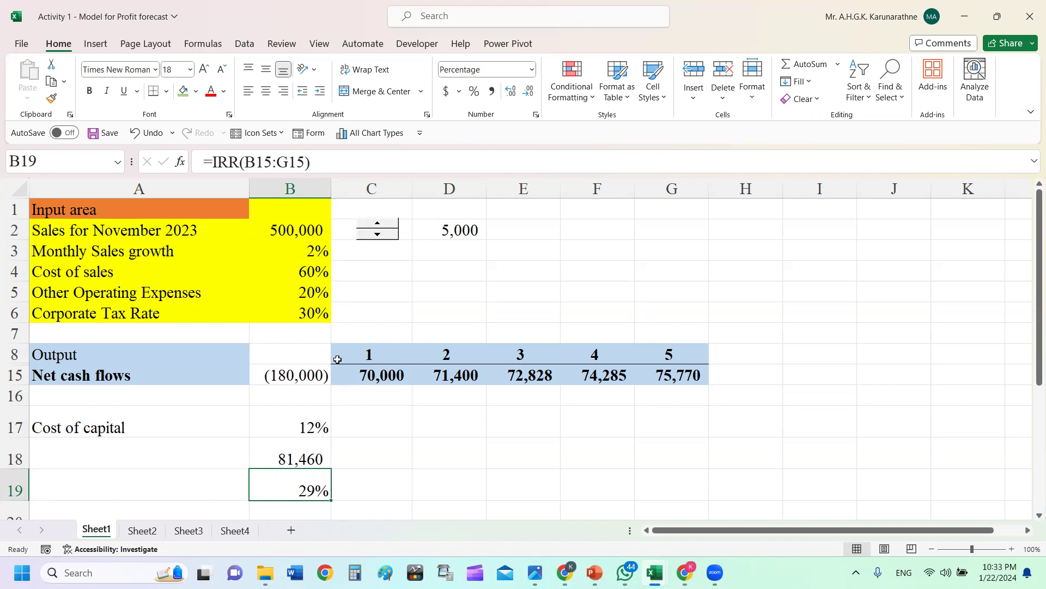
left_click_drag(14, 355, 16, 375)
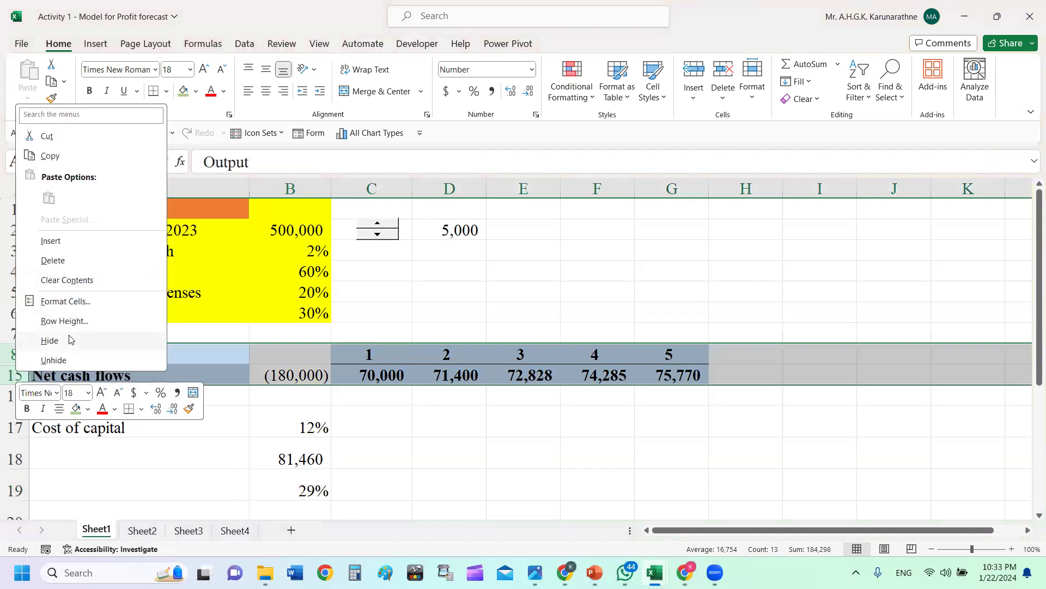
left_click(51, 360)
scroll(400, 414, "down", 1)
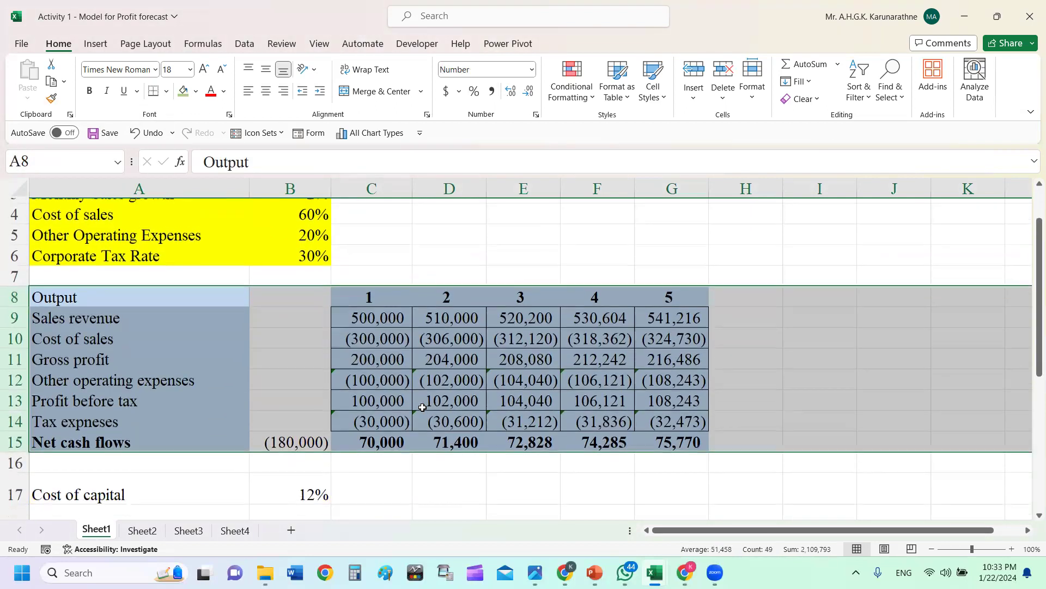
- Review the period headings in C8:G8, the net cash flows in C15:G15 and the initial outlay in B15 against the appraisal results below
left_click_drag(352, 436, 666, 437)
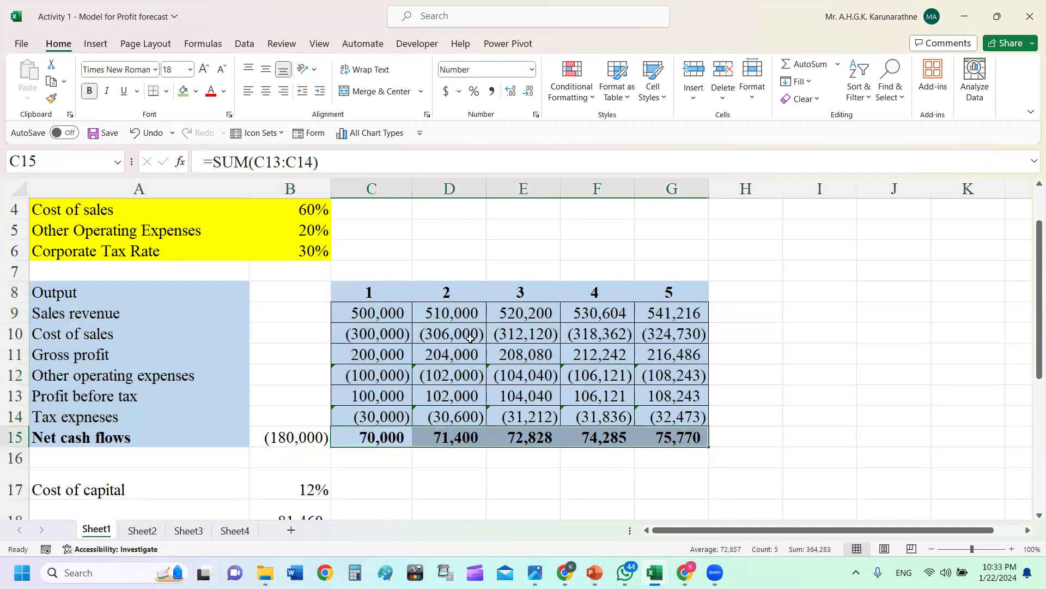
left_click(374, 289)
left_click_drag(426, 290, 669, 284)
left_click_drag(381, 436, 678, 448)
left_click(305, 438)
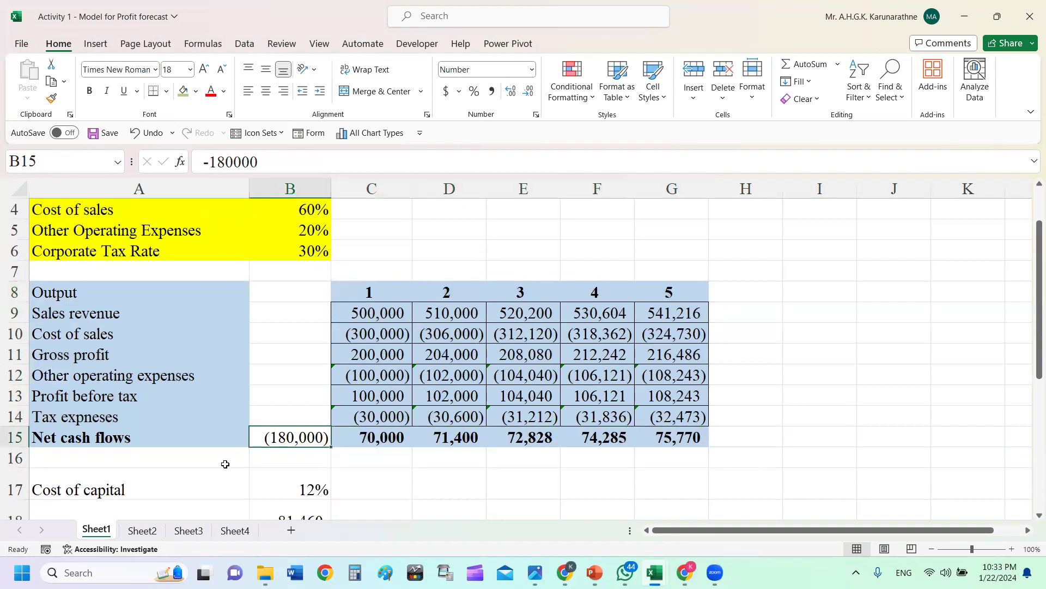
scroll(261, 409, "down", 1)
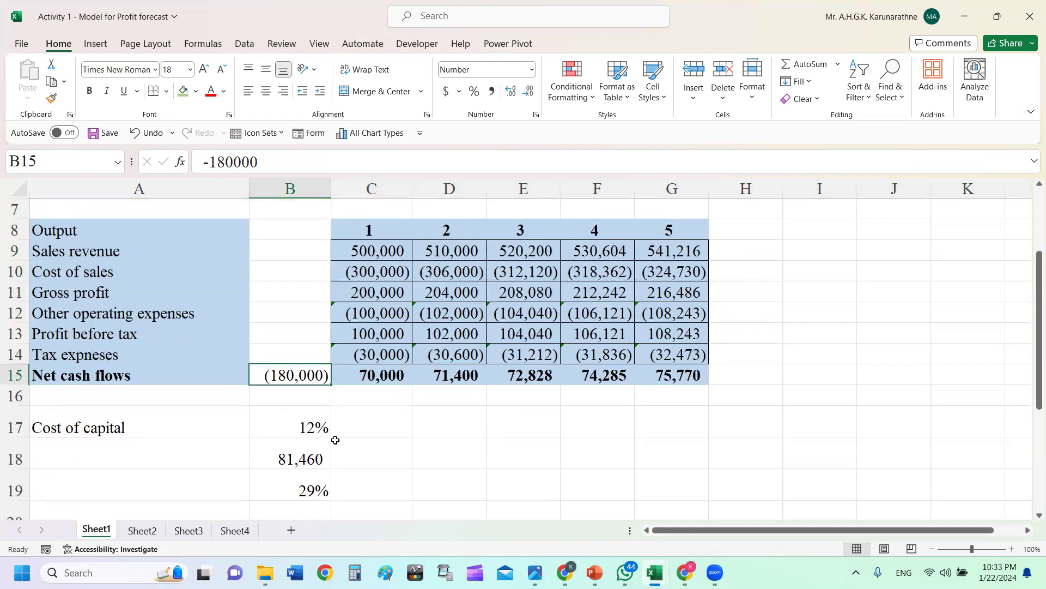
scroll(332, 465, "down", 1)
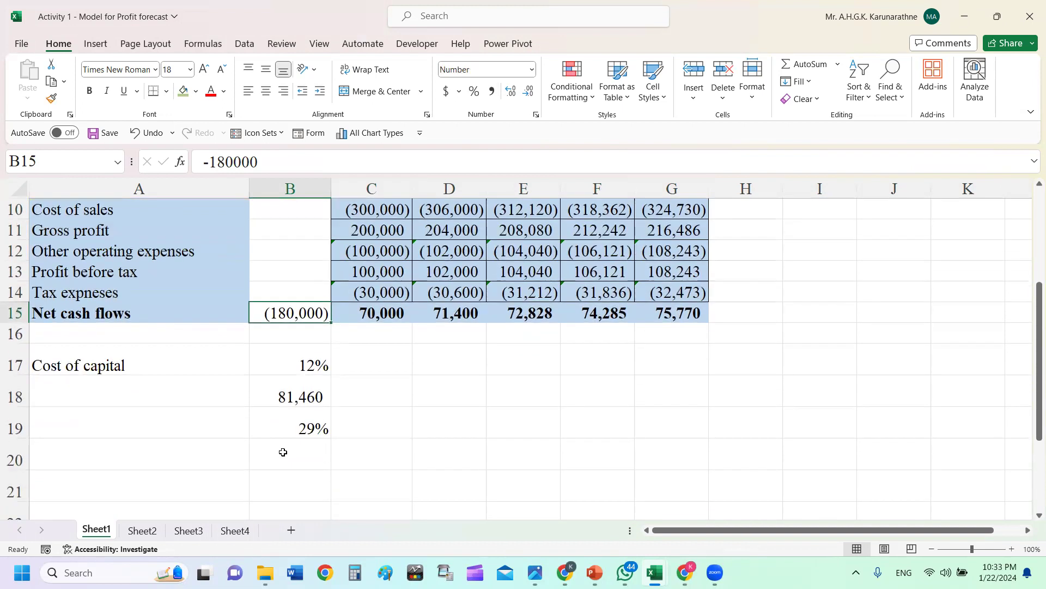
left_click(313, 465)
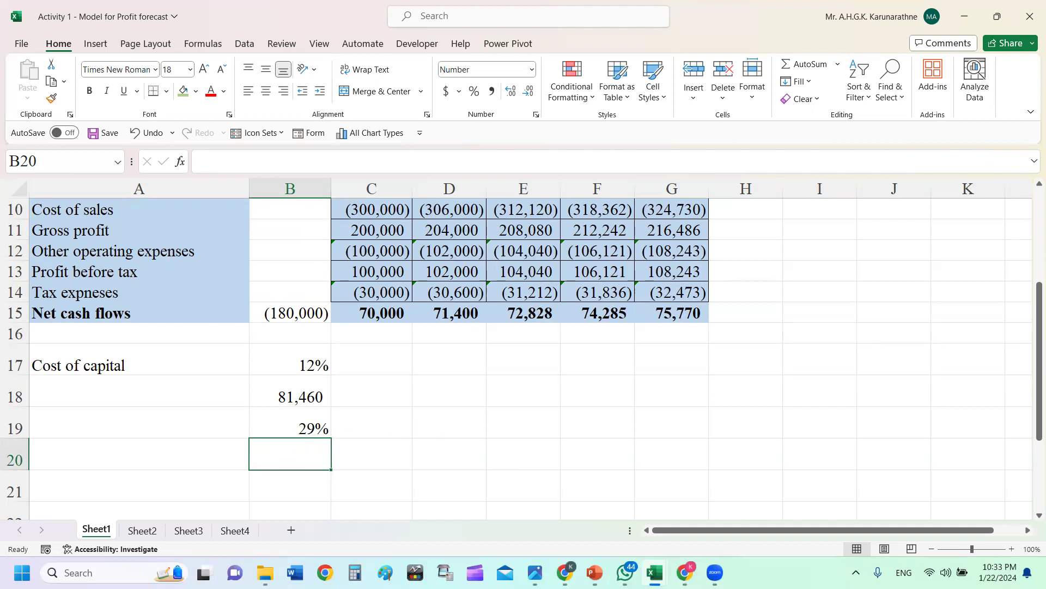
- Switch to the PowerPoint lecture presentation and show slide 24 on methods of estimating beta for a selected share
left_click(595, 572)
left_click(94, 341)
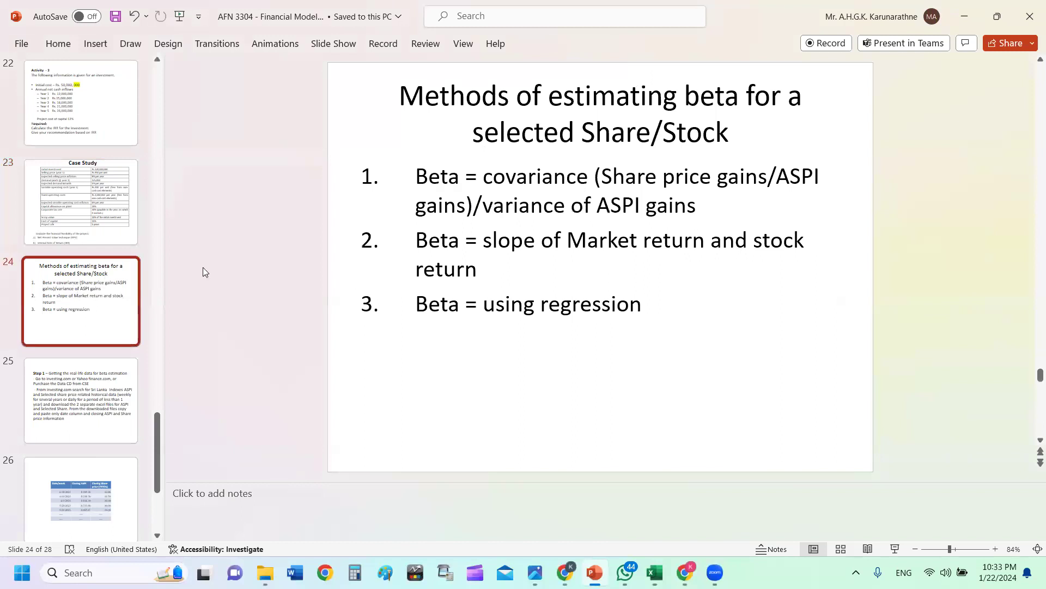